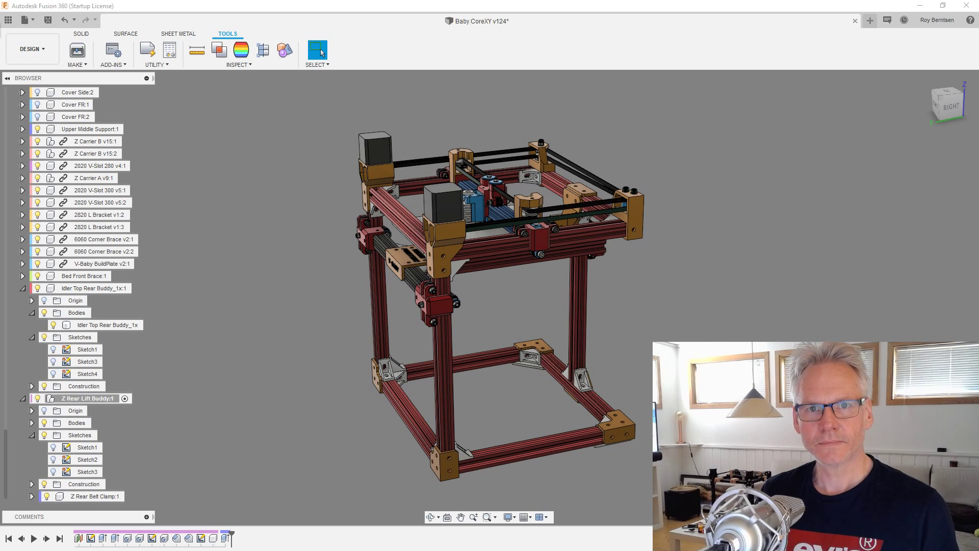
- Switch to the AliExpress page of the ASLONG A58SW-42BY worm-geared stepper motor and look through its product photos
drag(599, 67, 632, 1)
mouse_move(439, 365)
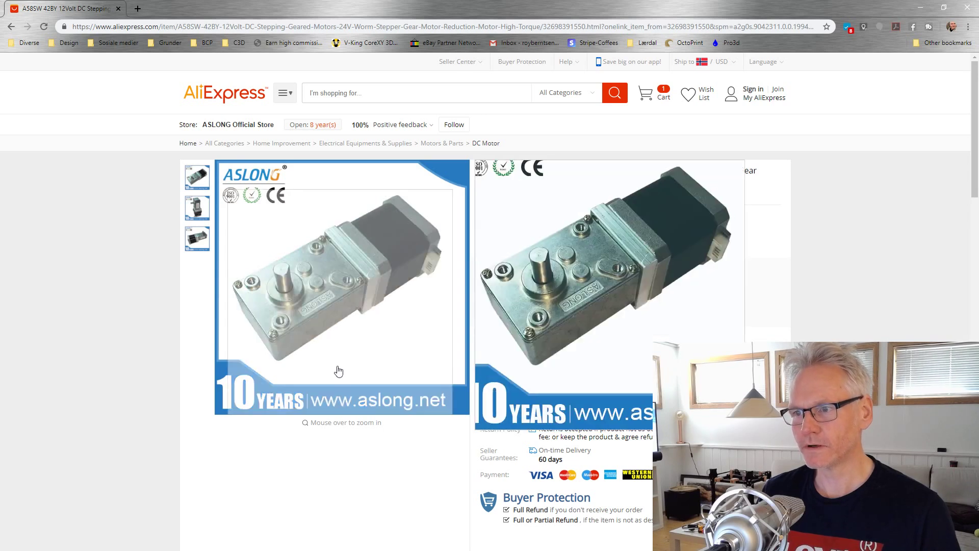
scroll(371, 481, down, 3)
scroll(372, 478, down, 3)
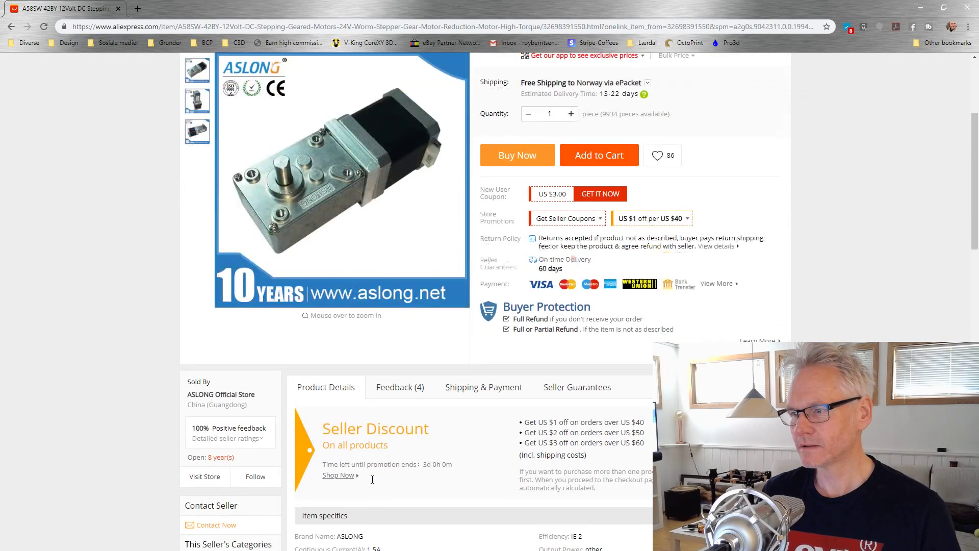
scroll(431, 425, up, 1)
scroll(430, 407, up, 2)
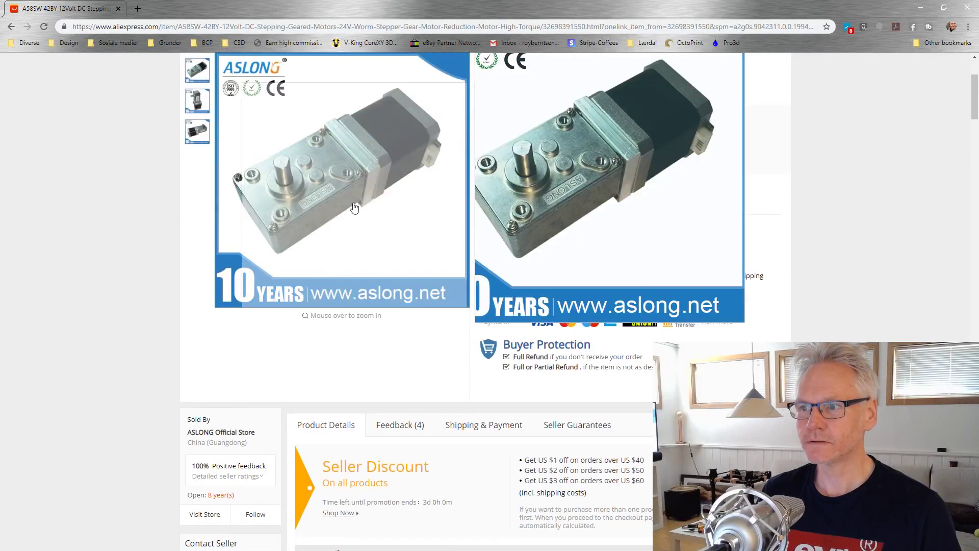
mouse_move(198, 130)
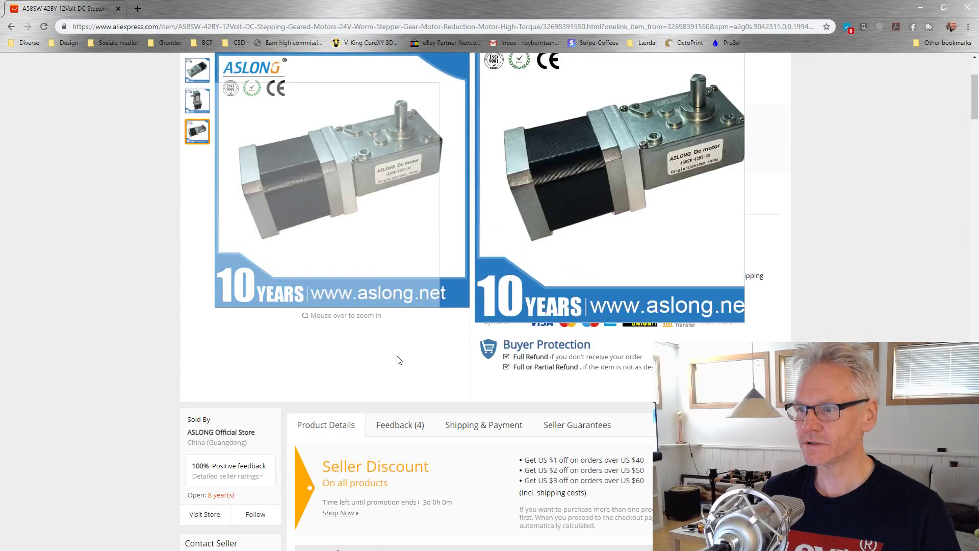
- Examine the motor's specifications and dimensioned outline drawing in the product description
scroll(618, 531, down, 11)
scroll(593, 452, down, 4)
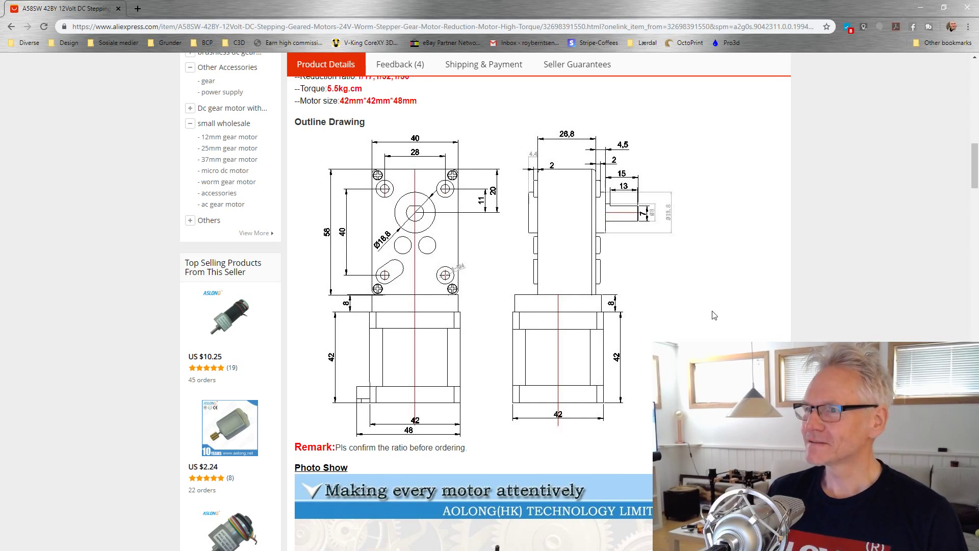
scroll(715, 317, down, 9)
scroll(715, 316, up, 8)
scroll(715, 317, up, 1)
scroll(715, 316, up, 1)
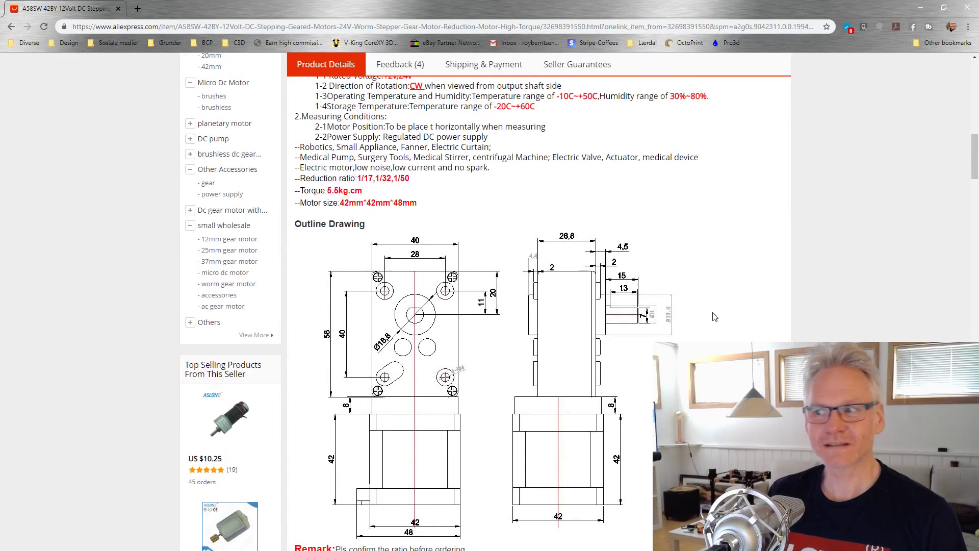
scroll(715, 317, up, 3)
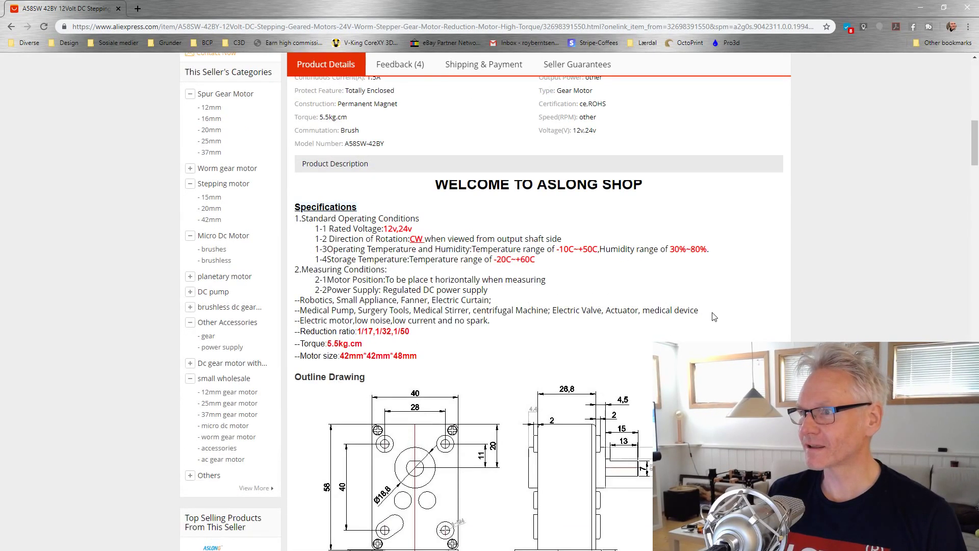
scroll(715, 317, down, 2)
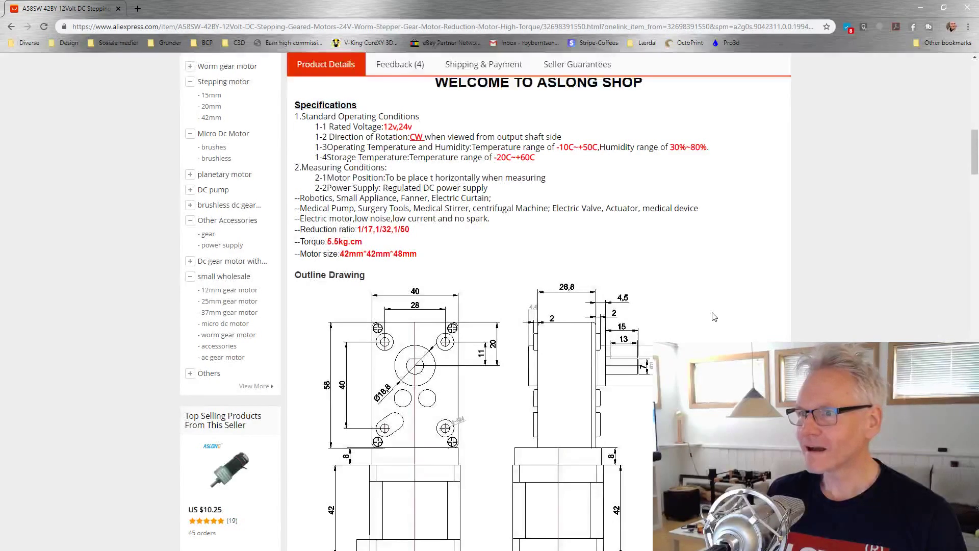
scroll(713, 317, down, 4)
scroll(712, 317, up, 2)
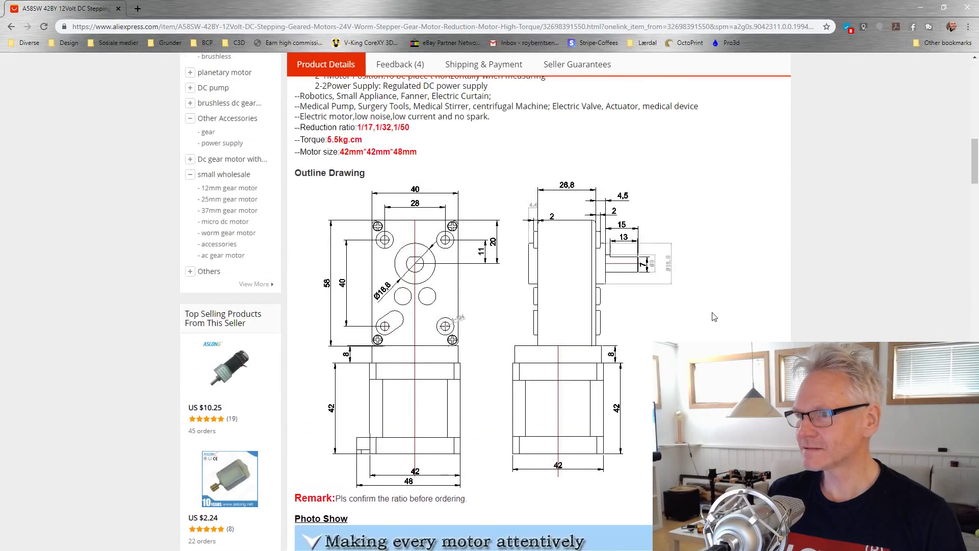
- Save the outline drawing image to Downloads as Bring draw 00 and open the saved file to view it
right_click(494, 343)
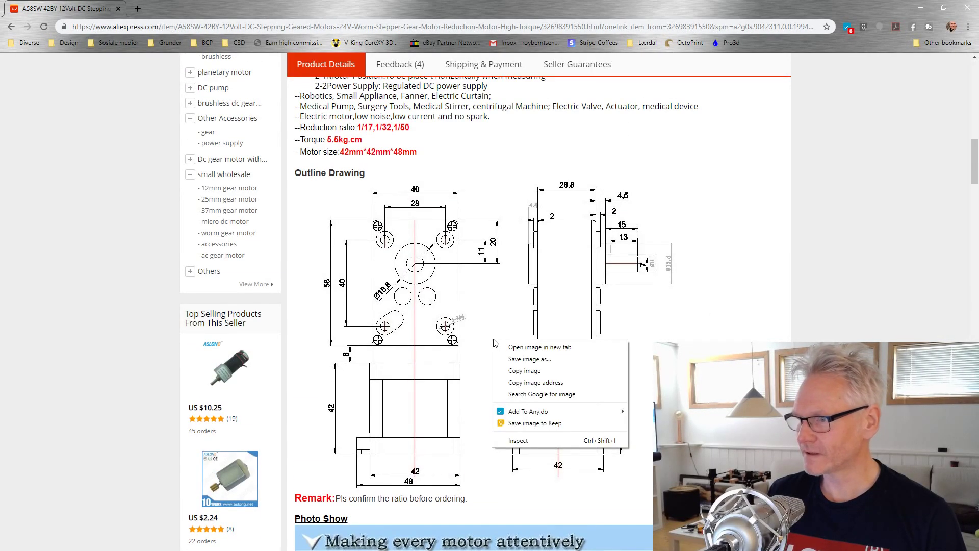
click(526, 360)
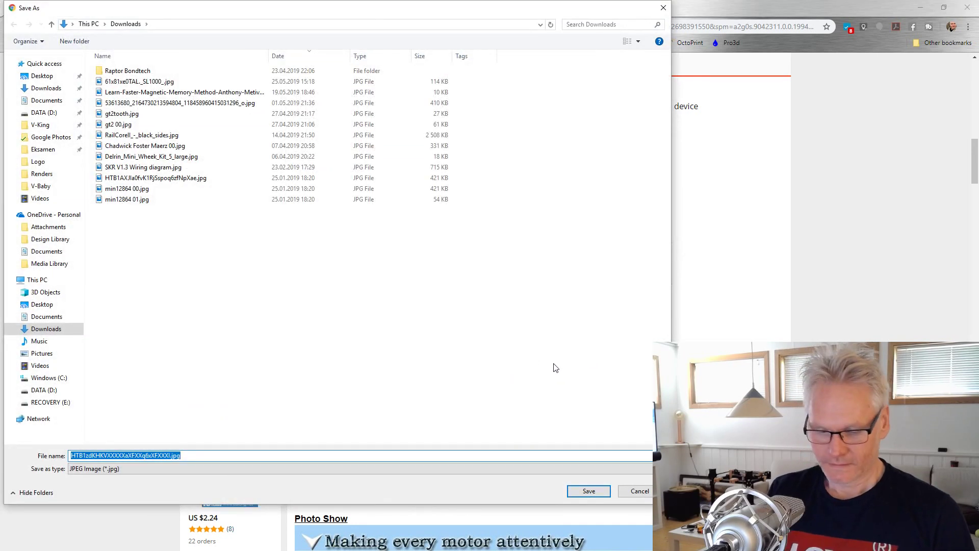
text(Bring )
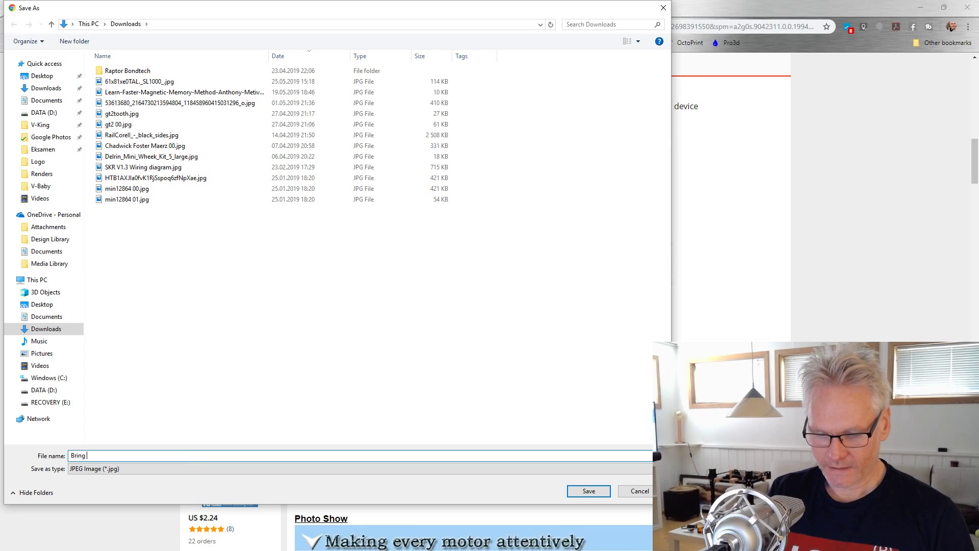
text(draw)
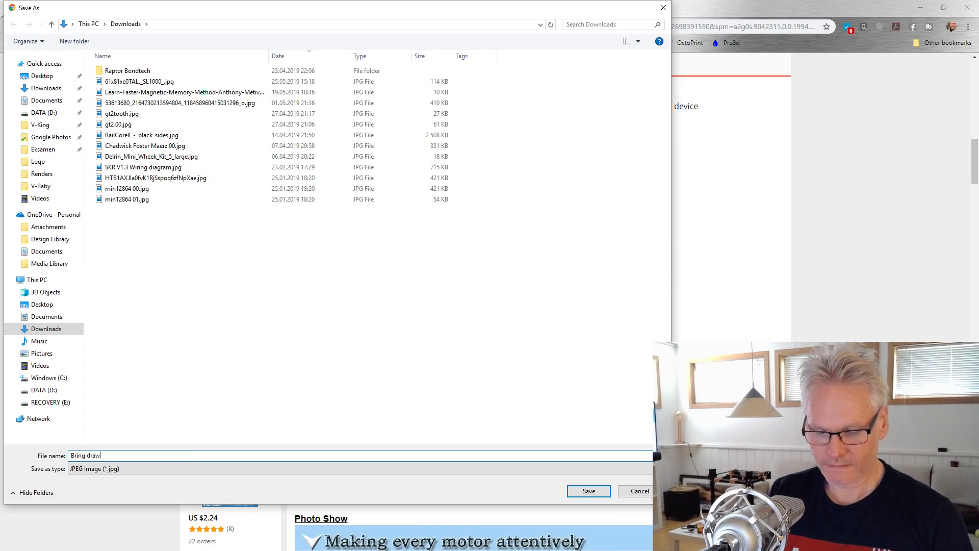
text( 00)
key(Return)
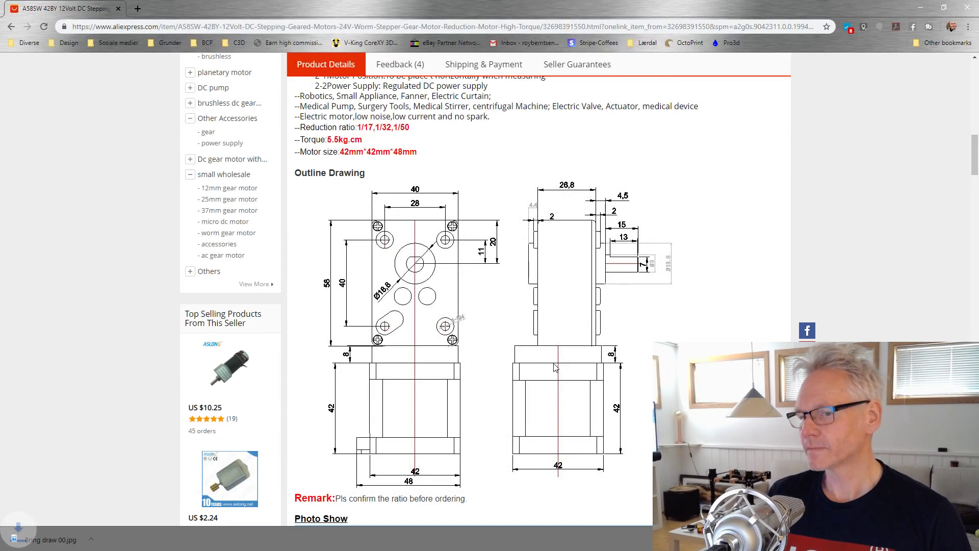
click(55, 530)
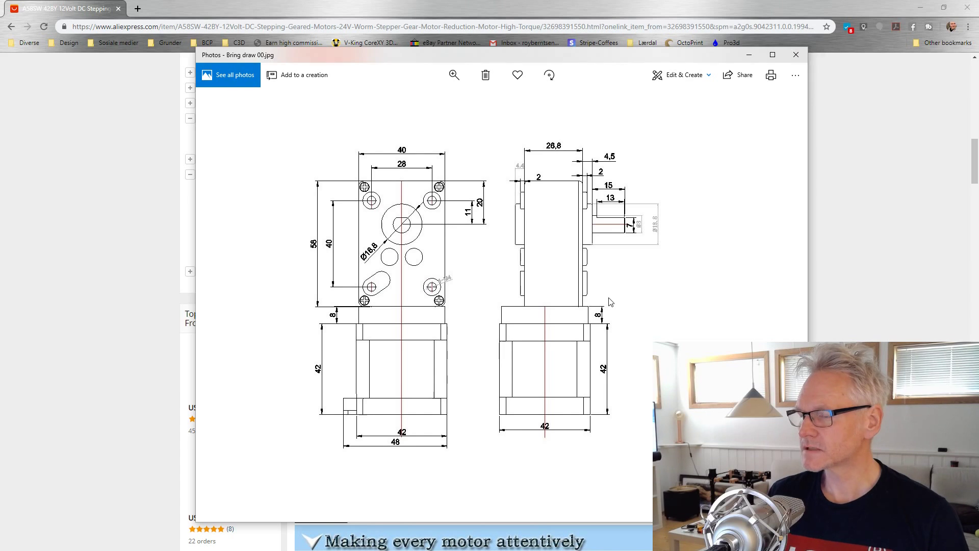
click(891, 132)
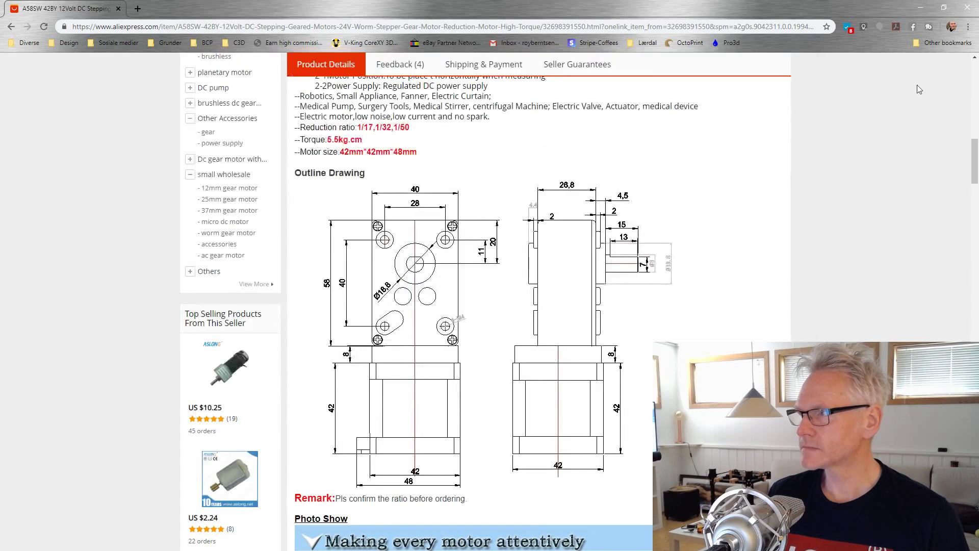
- Switch back to Fusion 360 and create a new empty design
click(924, 4)
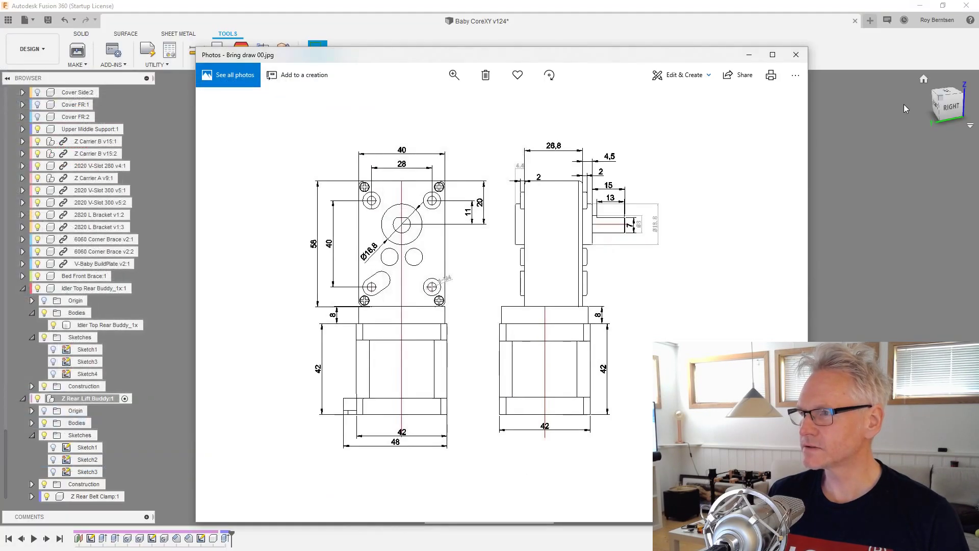
click(836, 54)
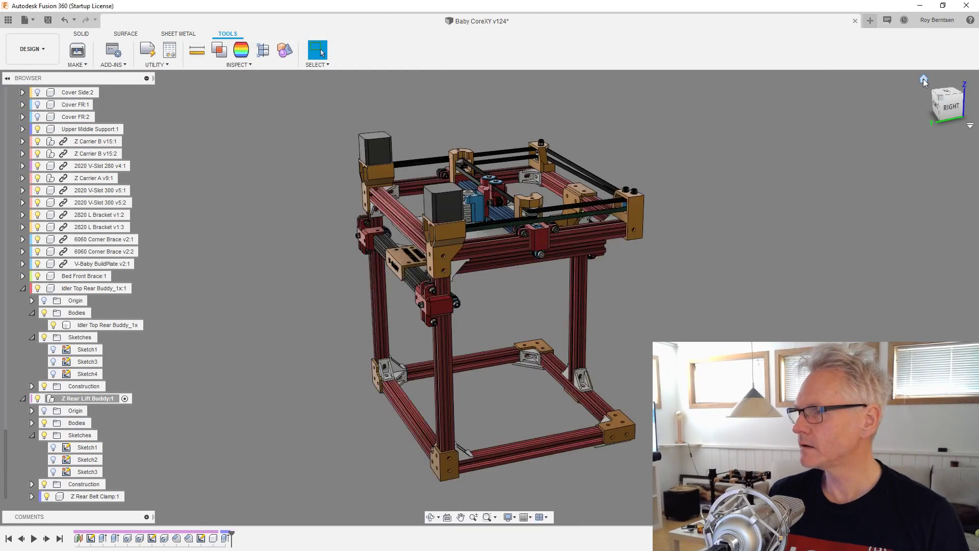
click(923, 79)
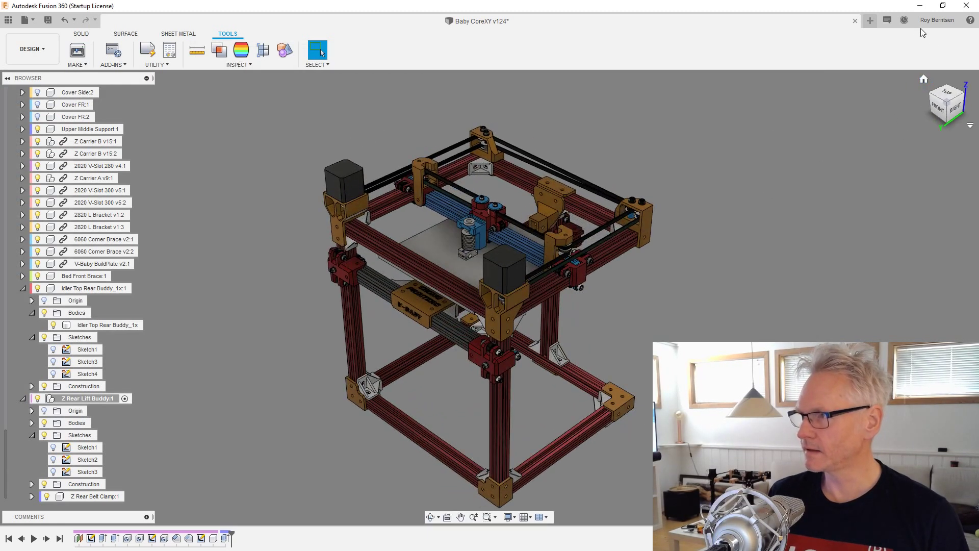
click(870, 21)
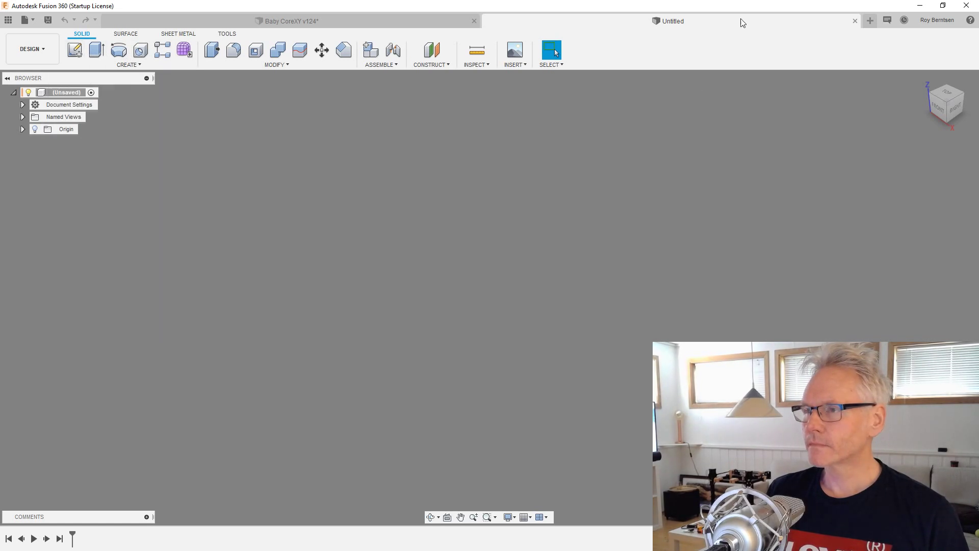
- Insert Bring draw 00.jpg from Downloads as an attached canvas on the YZ origin plane, keeping the default opacity and scale
click(516, 64)
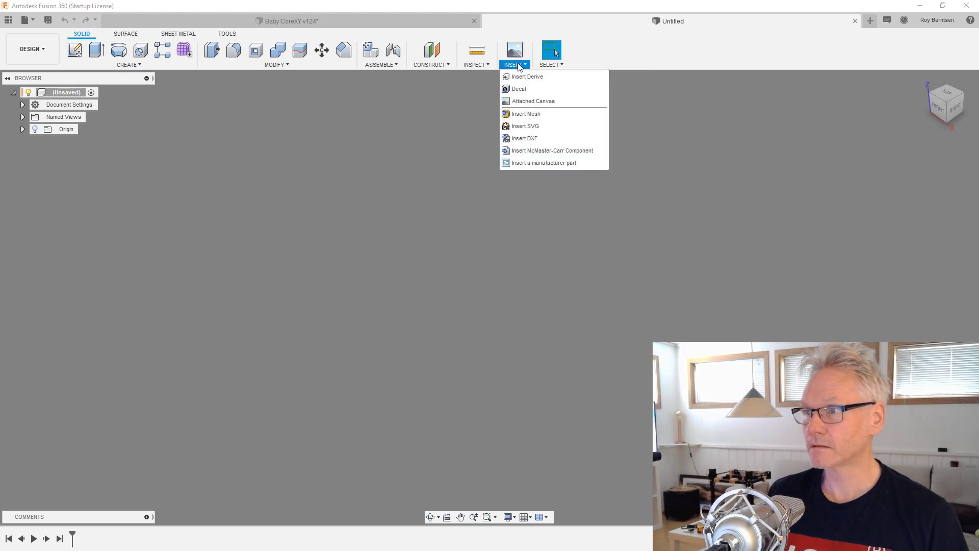
click(530, 105)
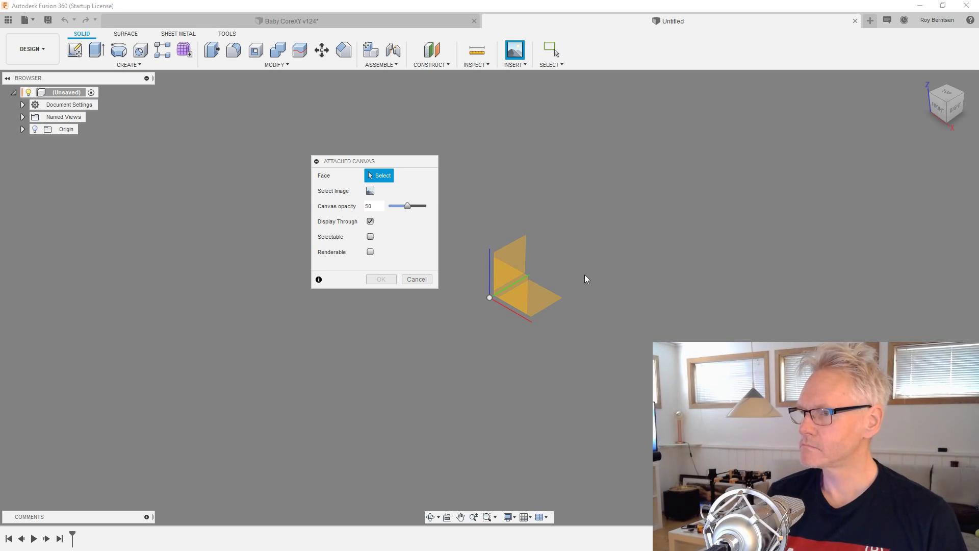
click(521, 254)
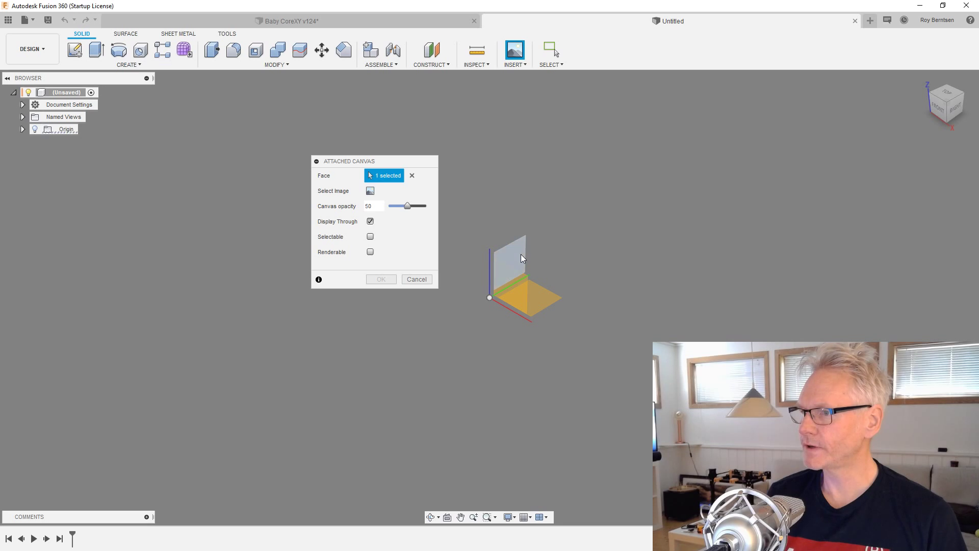
click(370, 191)
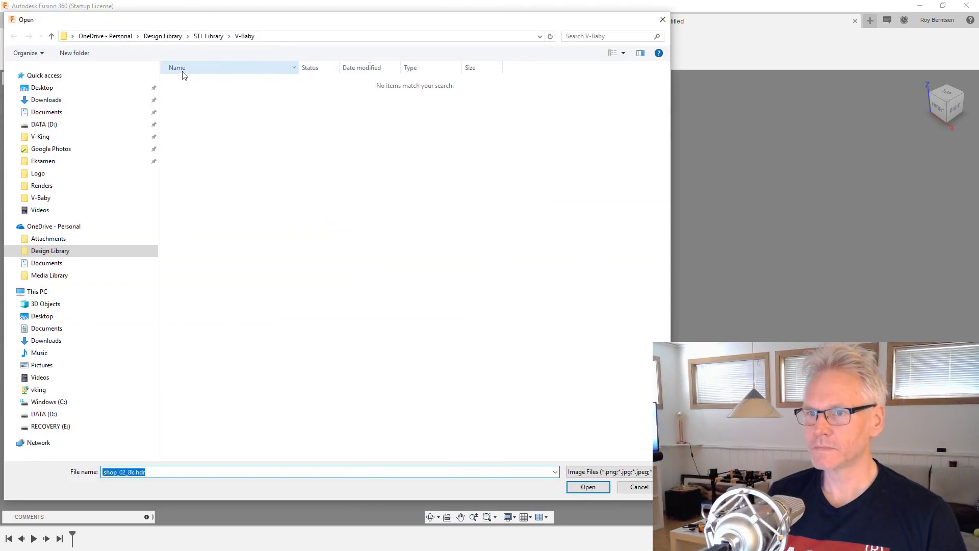
click(46, 102)
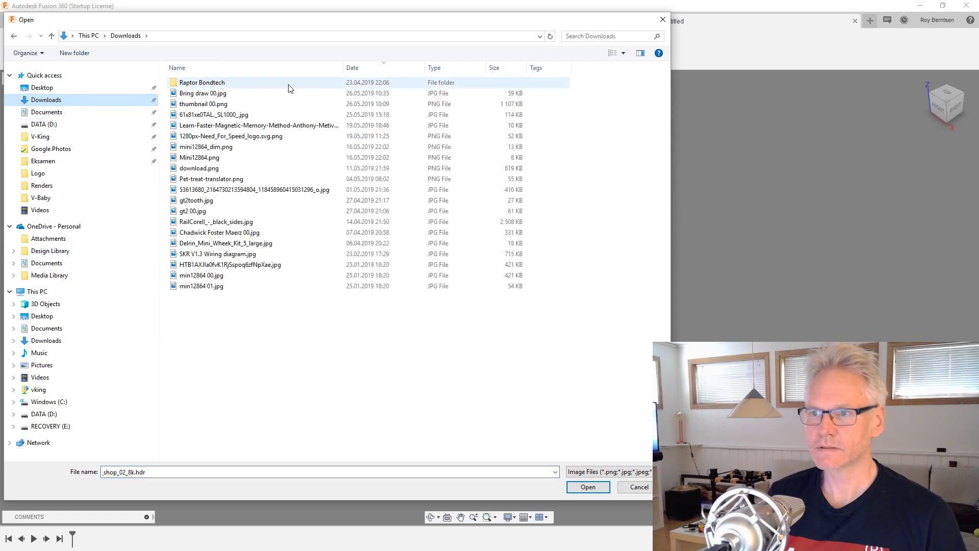
double_click(203, 94)
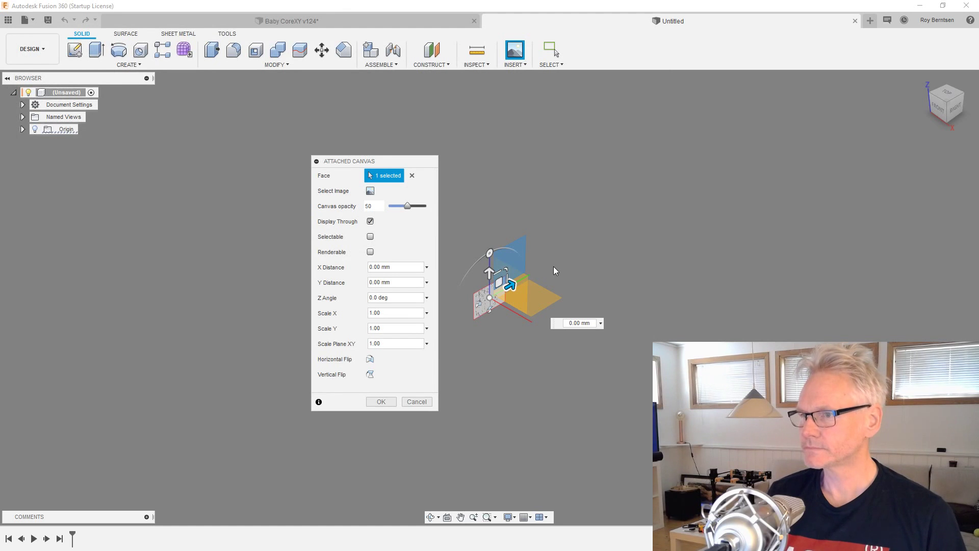
click(383, 401)
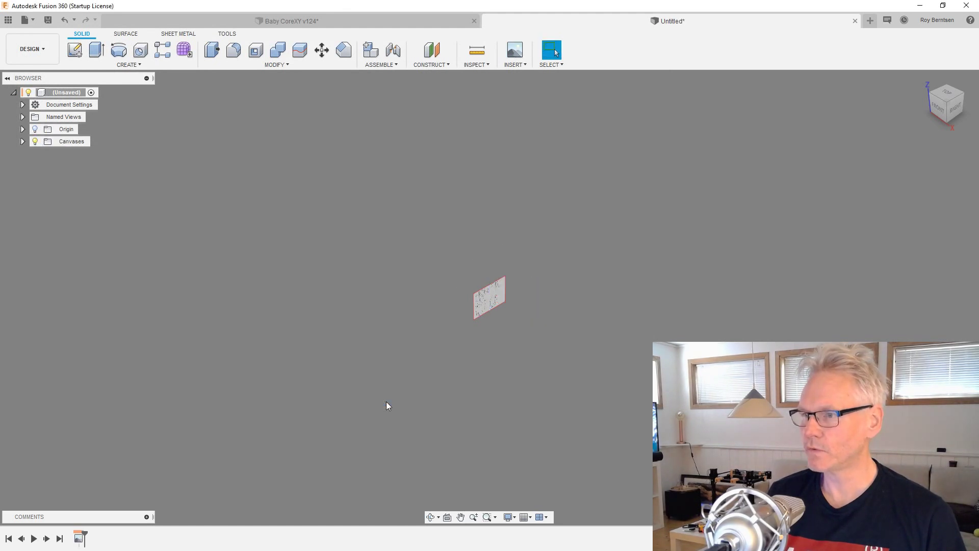
- Calibrate the Bring draw 00 canvas from the right view, picking the first point on the gearbox front view's left edge
click(955, 107)
scroll(531, 357, up, 10)
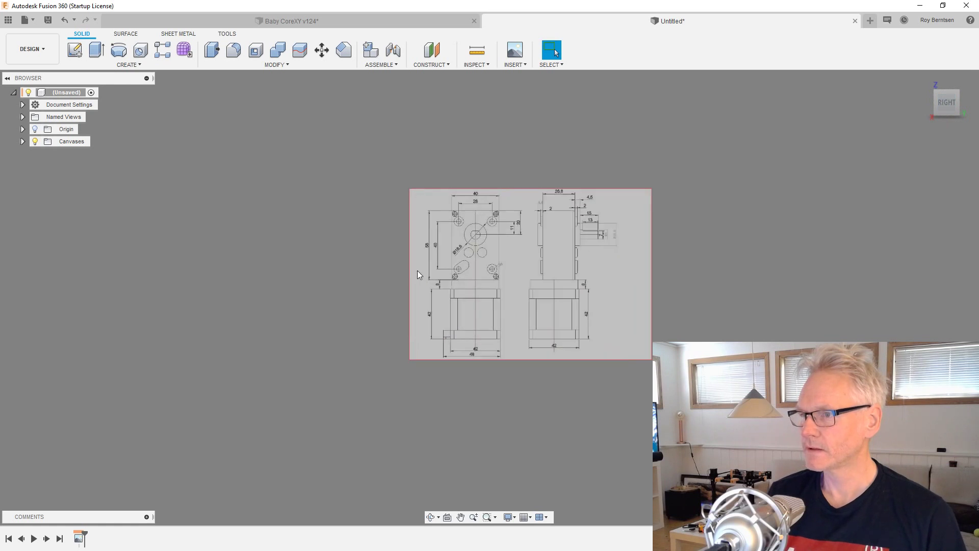
scroll(530, 253, up, 2)
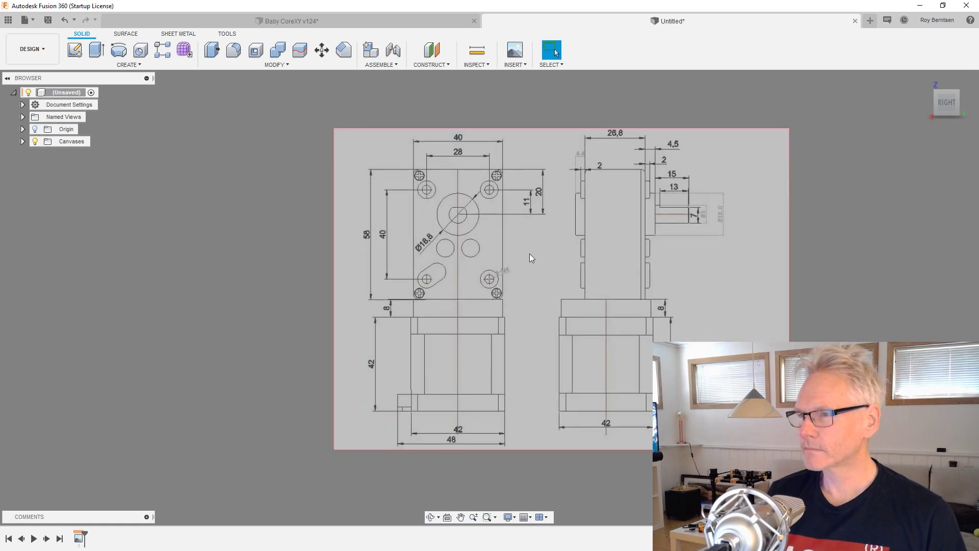
click(22, 141)
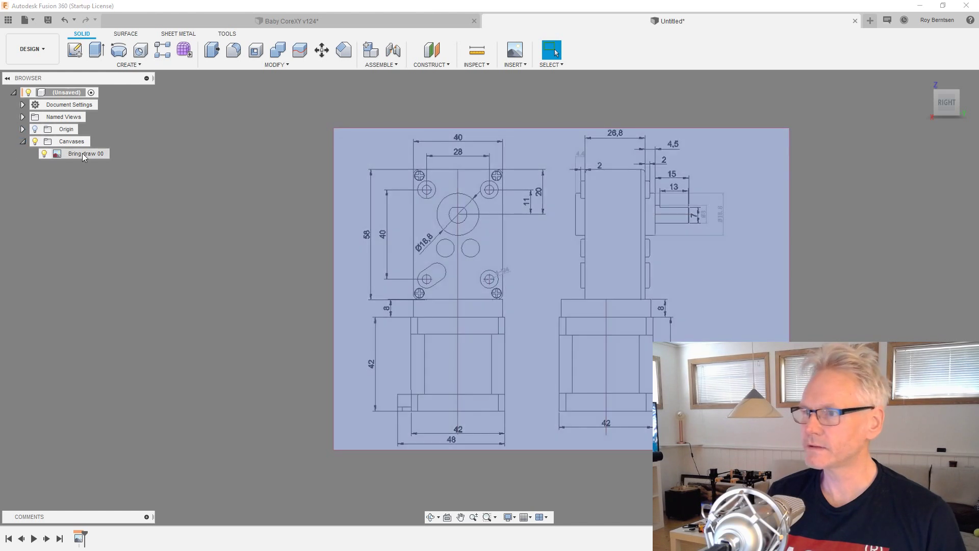
right_click(84, 154)
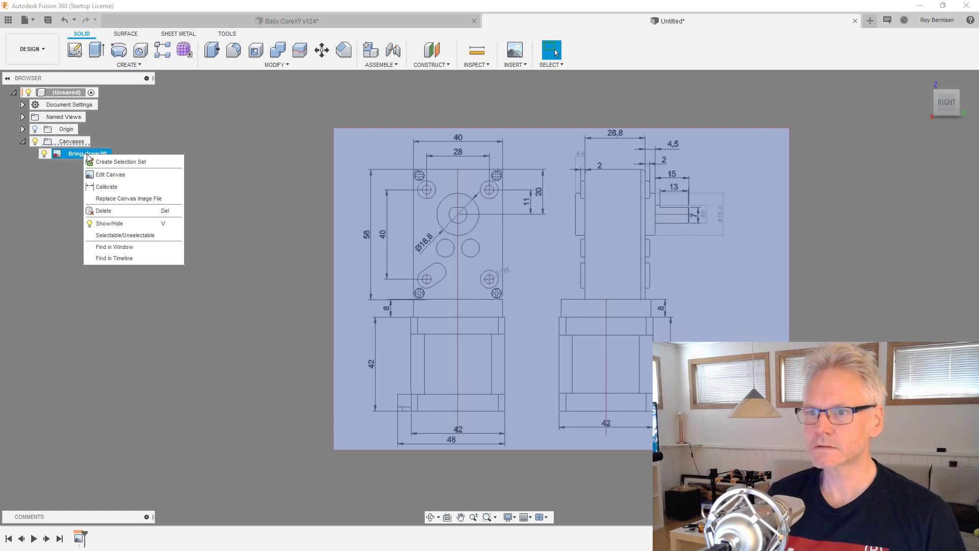
click(124, 187)
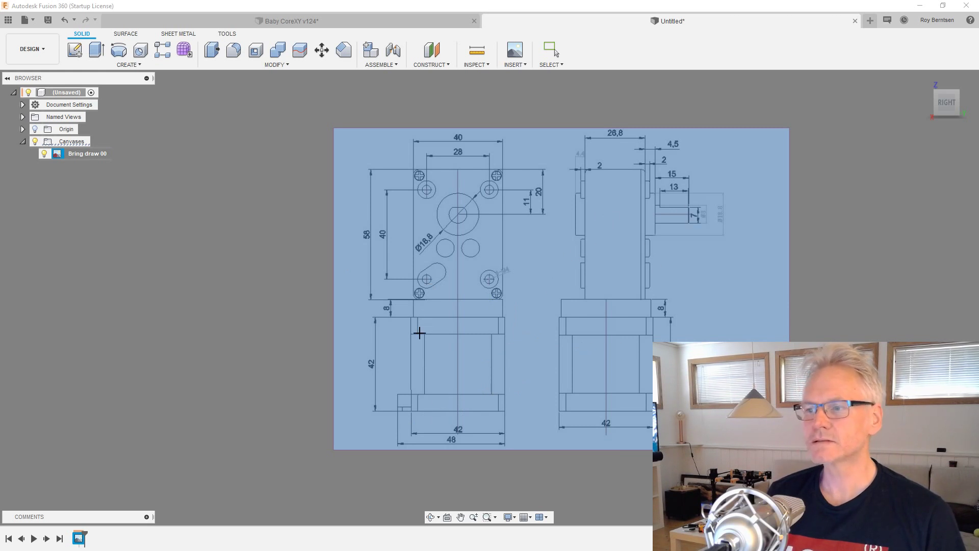
scroll(420, 176, up, 2)
scroll(419, 176, up, 1)
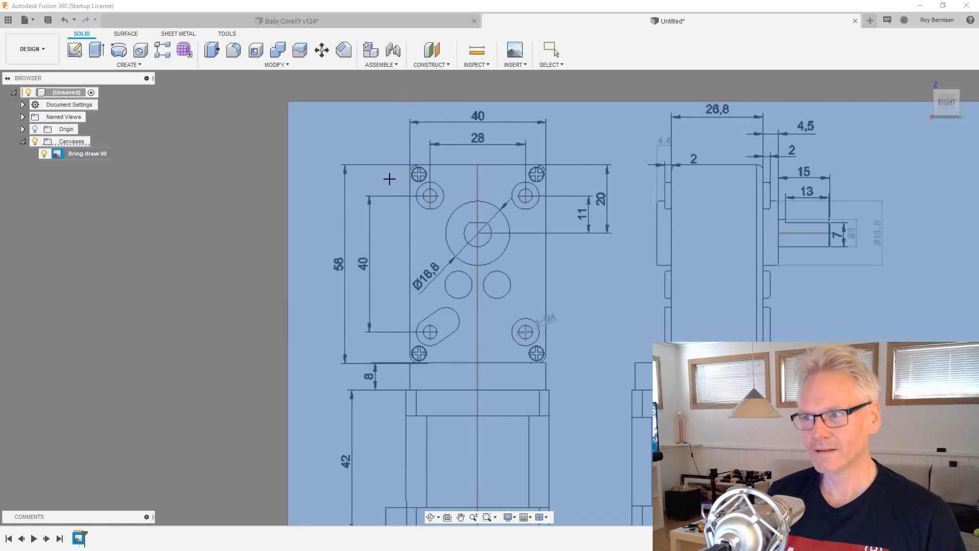
scroll(410, 245, down, 1)
scroll(411, 245, down, 1)
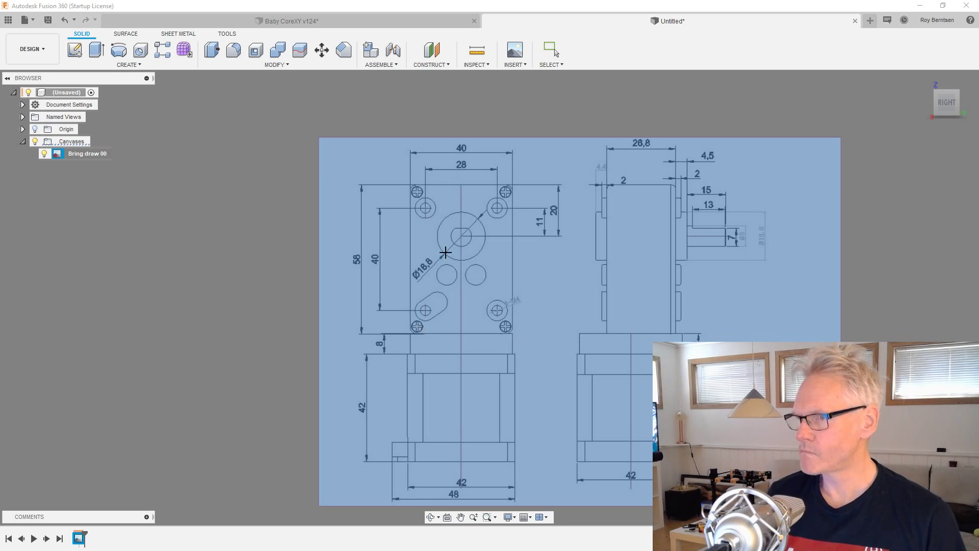
scroll(472, 176, up, 5)
scroll(438, 186, up, 3)
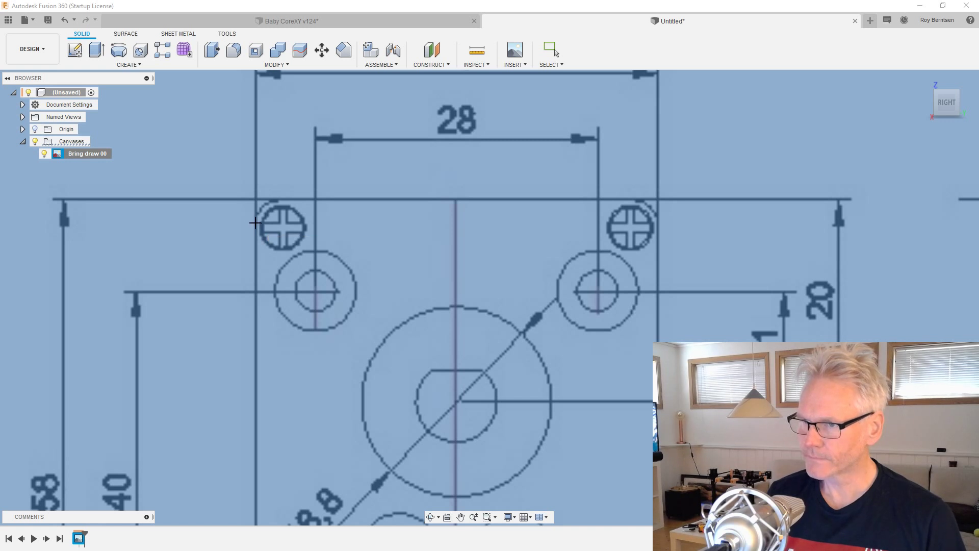
scroll(255, 223, up, 4)
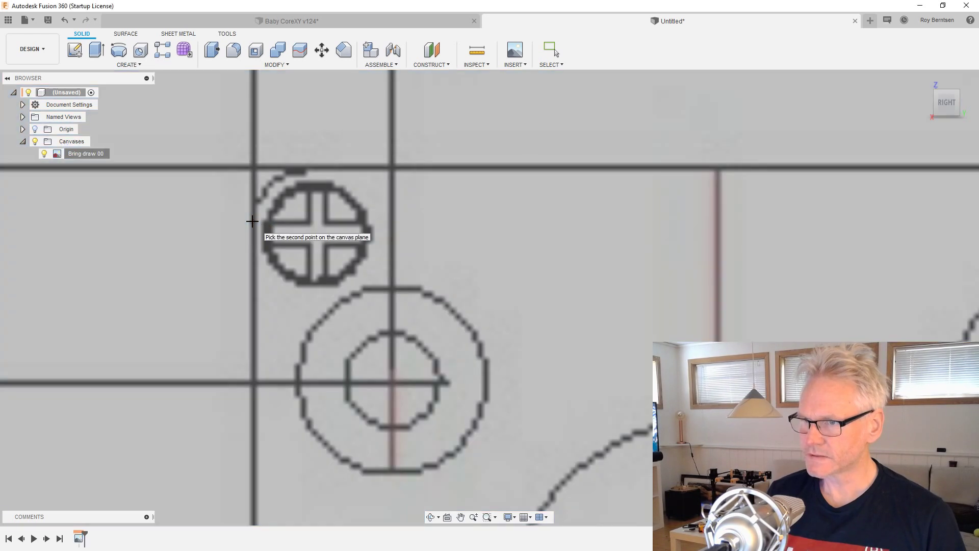
- Pick the second calibration point straight across on the gearbox's right edge and set the distance to 40 mm
scroll(251, 221, down, 5)
scroll(616, 224, up, 5)
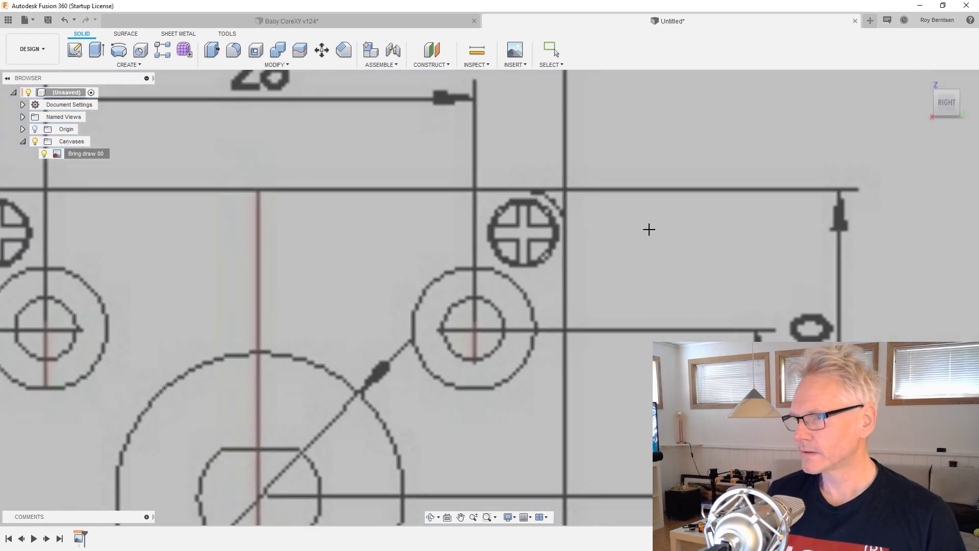
scroll(647, 227, down, 3)
scroll(491, 240, up, 3)
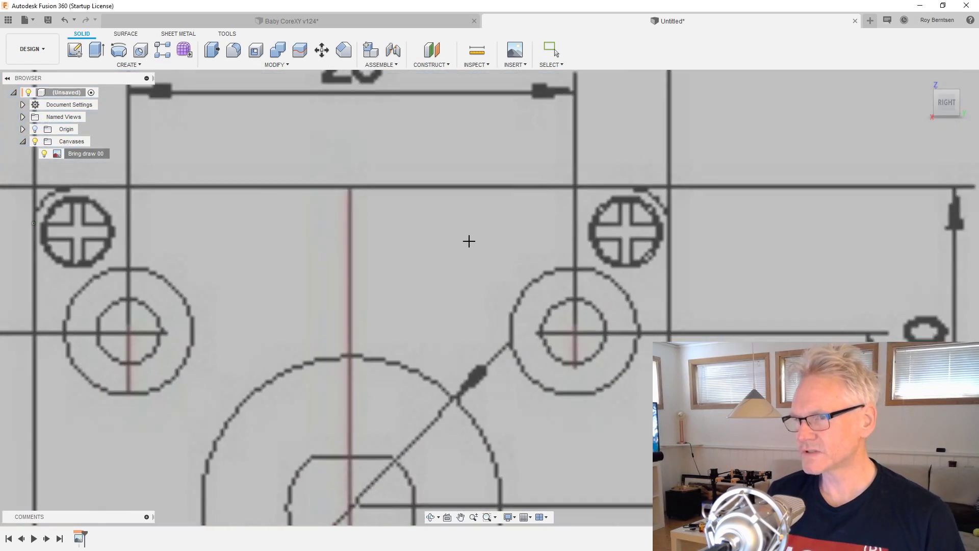
click(669, 222)
text(40)
key(Return)
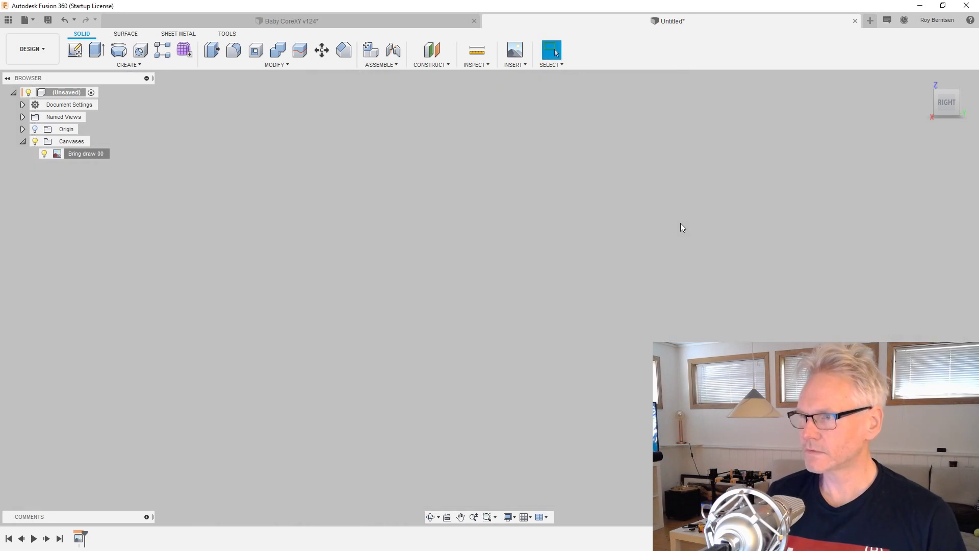
middle_click(680, 228)
middle_click(681, 228)
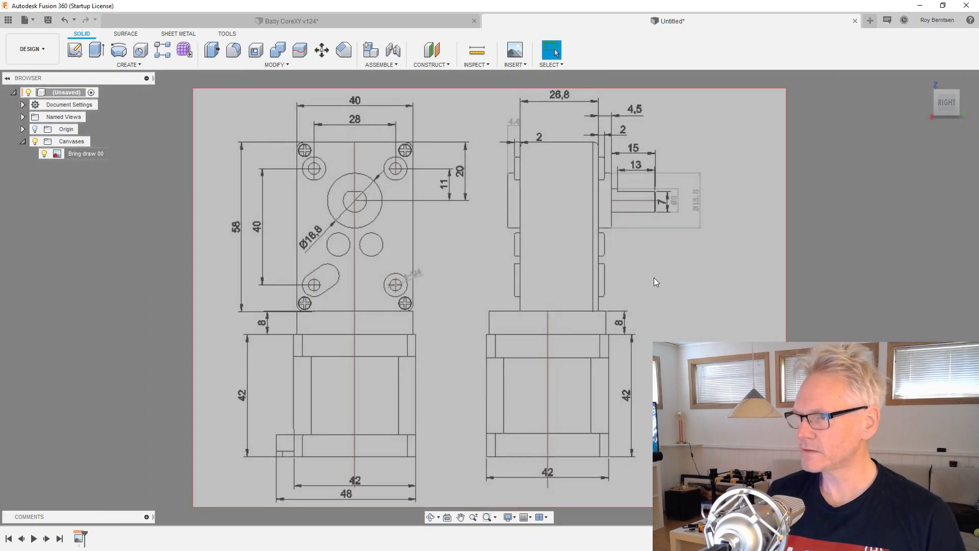
- Show the origin and move the canvas about 66.5 mm in X and 4.8 mm in Y, placing the gearbox's lower-left corner on it
scroll(645, 283, down, 1)
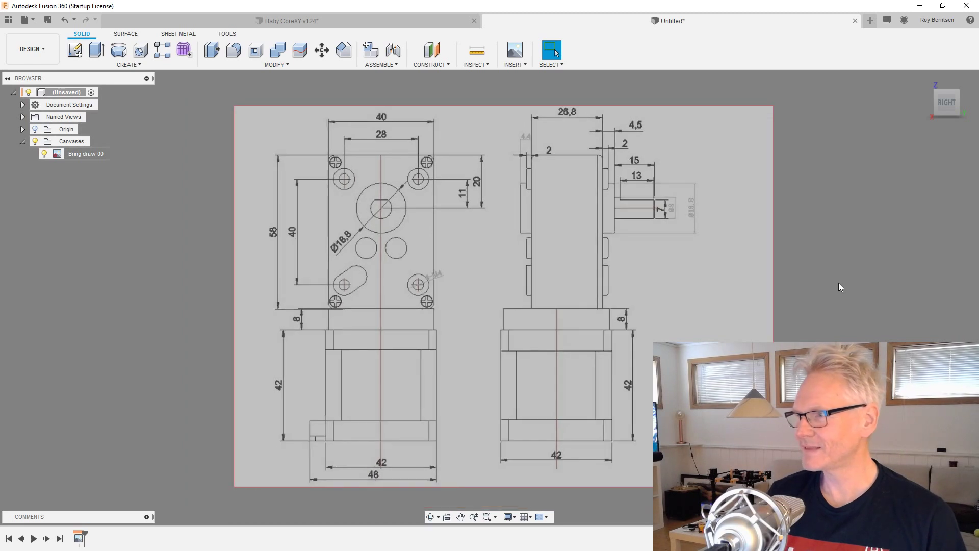
scroll(766, 234, down, 2)
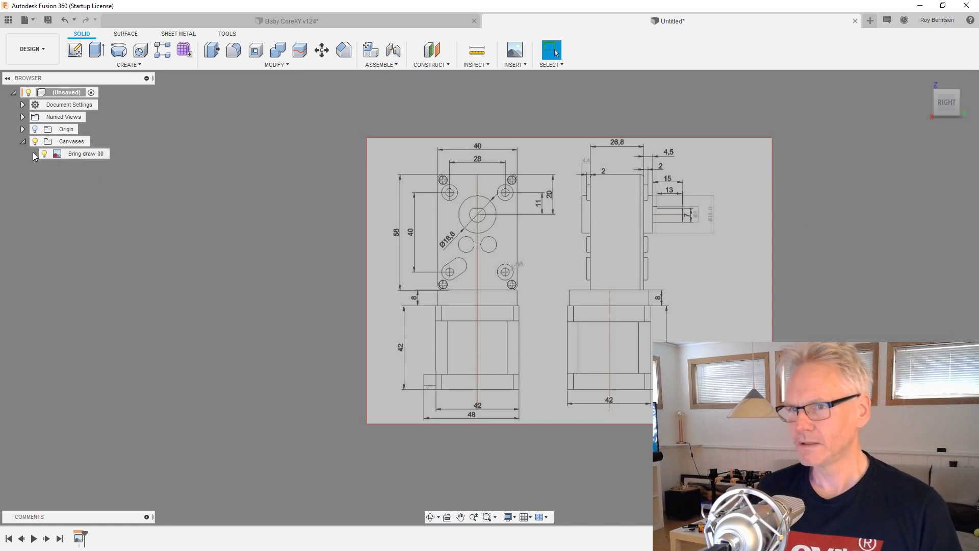
click(35, 130)
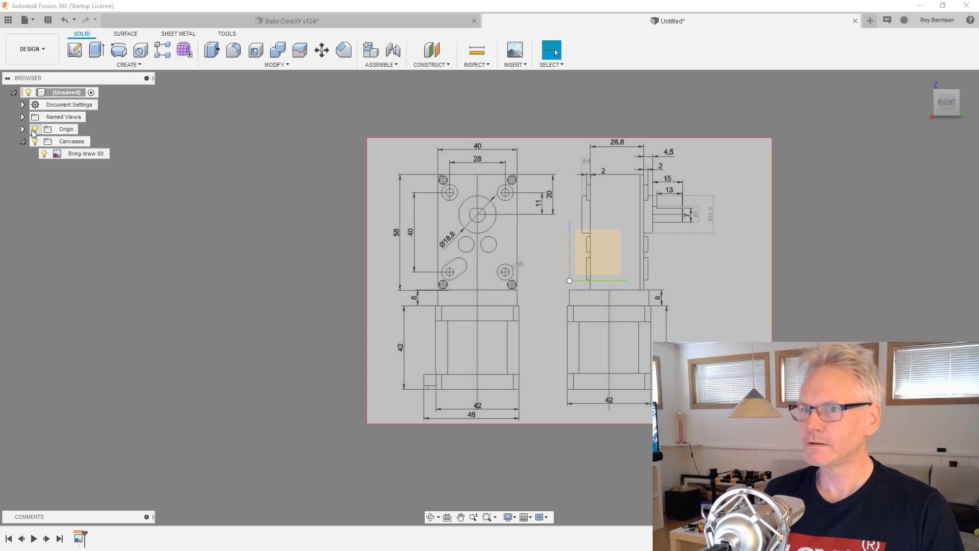
click(85, 154)
right_click(86, 155)
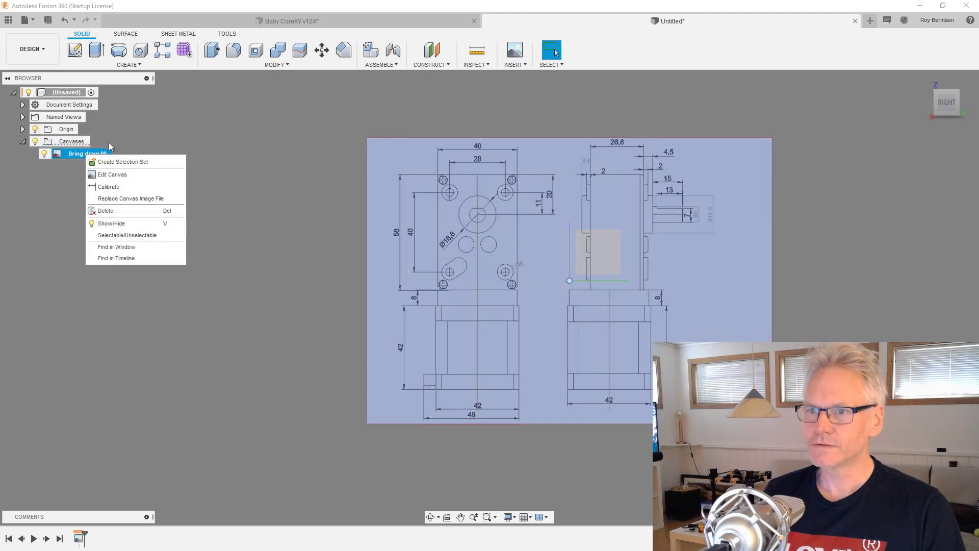
click(121, 175)
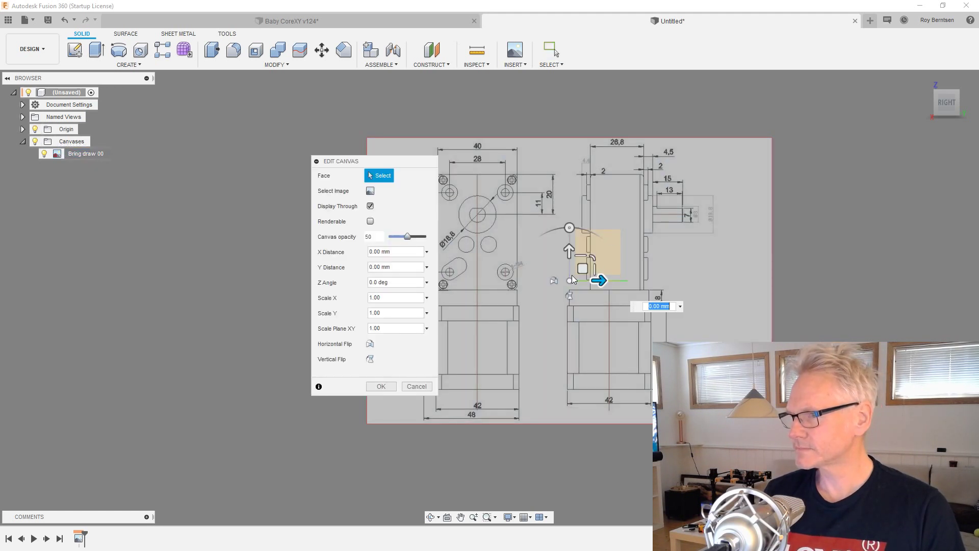
mouse_move(582, 270)
mouse_down()
mouse_move(696, 279)
mouse_move(672, 316)
mouse_move(723, 335)
mouse_move(816, 219)
mouse_move(789, 231)
mouse_move(795, 255)
mouse_move(756, 260)
mouse_move(794, 255)
mouse_move(754, 230)
mouse_move(736, 259)
mouse_up()
scroll(689, 309, up, 1)
scroll(615, 261, up, 1)
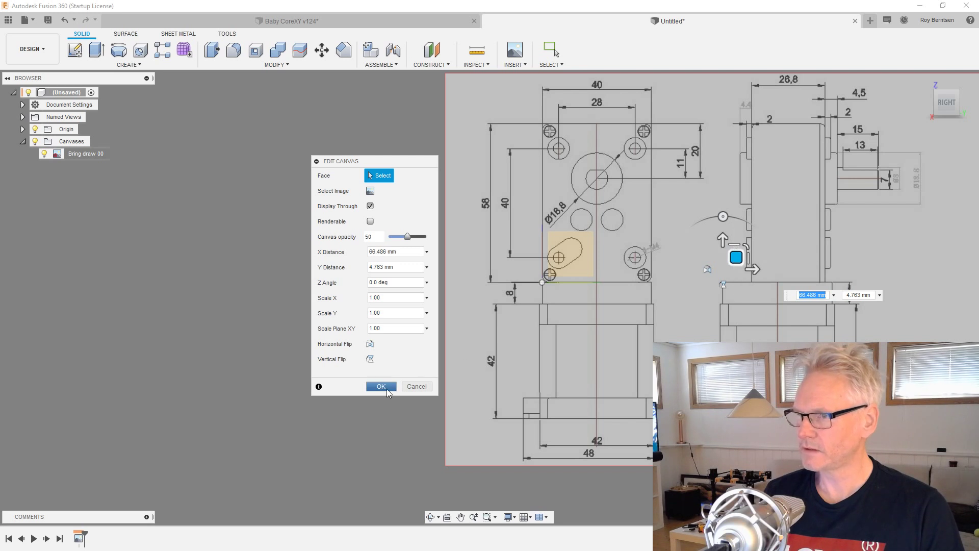
click(381, 386)
- Reduce the Bring draw 00 canvas opacity to 28
scroll(368, 402, down, 2)
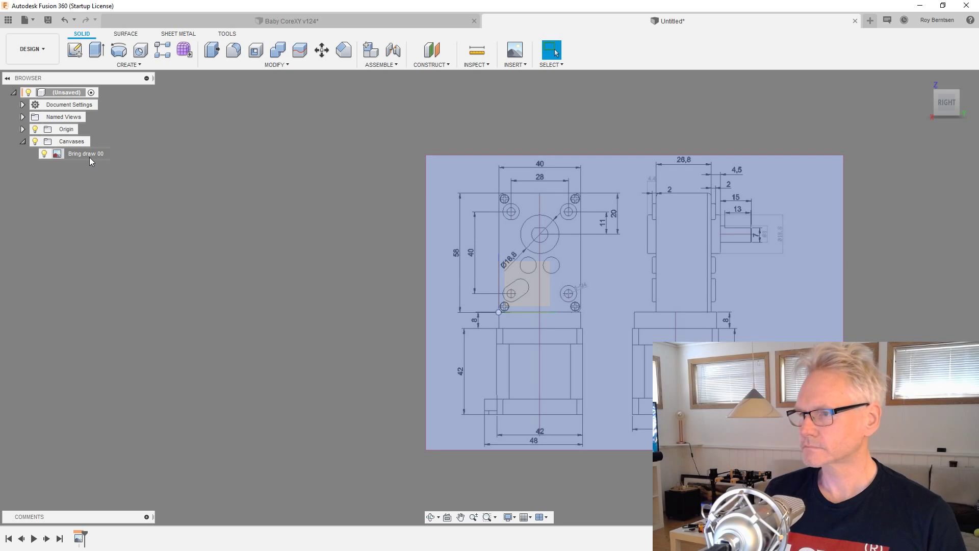
right_click(90, 157)
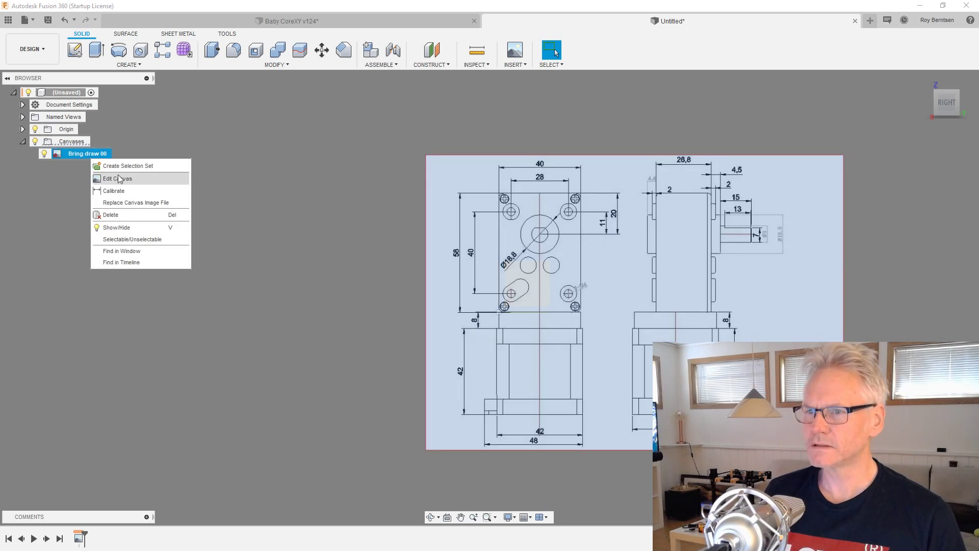
click(118, 178)
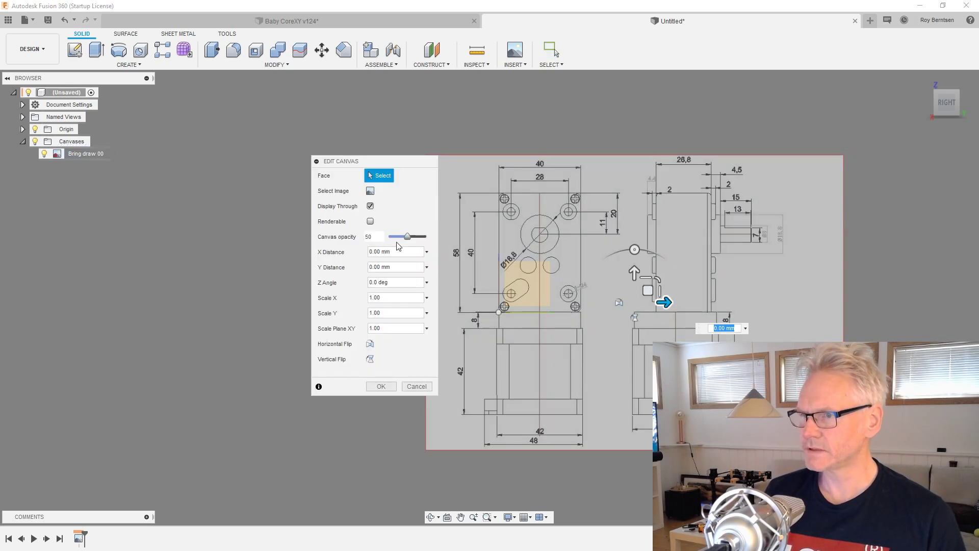
drag(403, 238, 403, 236)
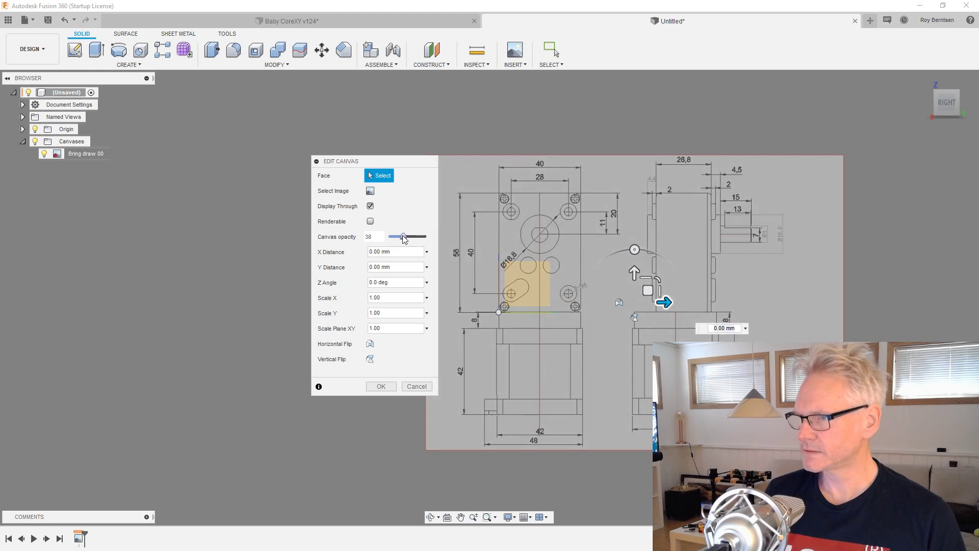
drag(404, 237, 400, 238)
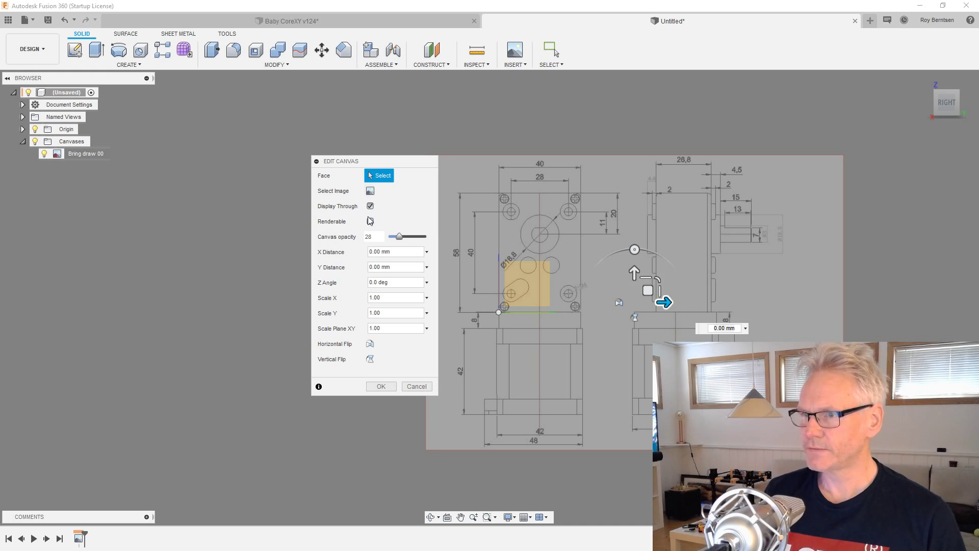
click(379, 386)
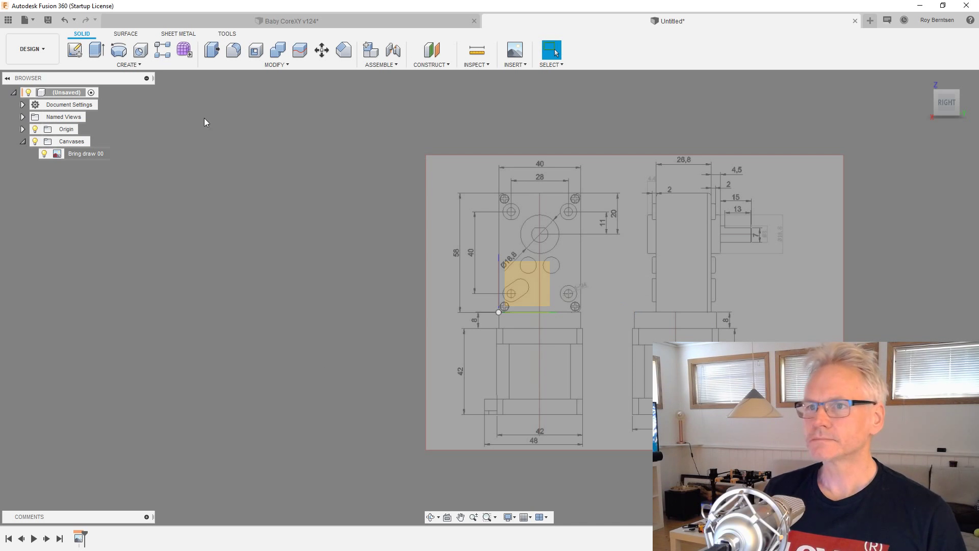
- Start a sketch on the YZ plane and draw the gearbox outline as a rectangle from the origin, 58 mm high and 40 mm wide
click(82, 53)
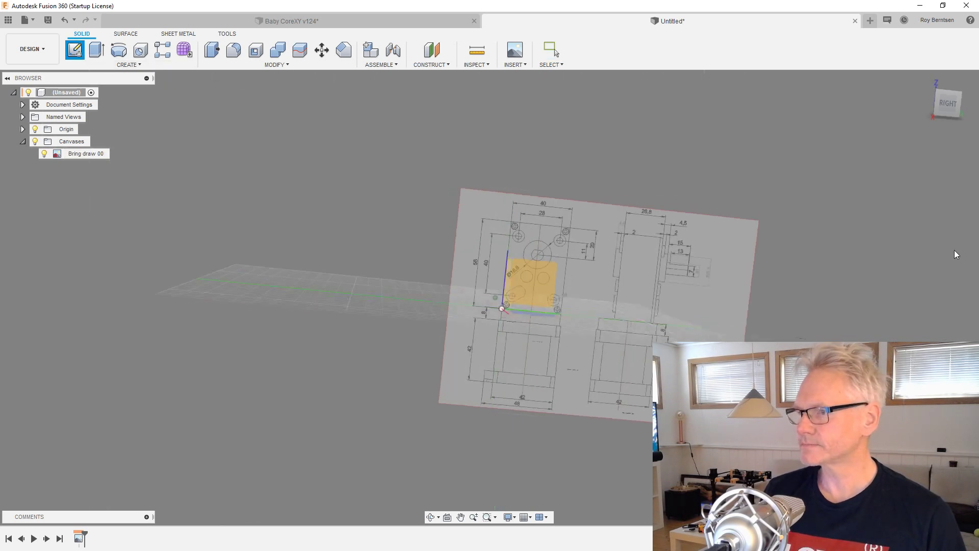
click(547, 291)
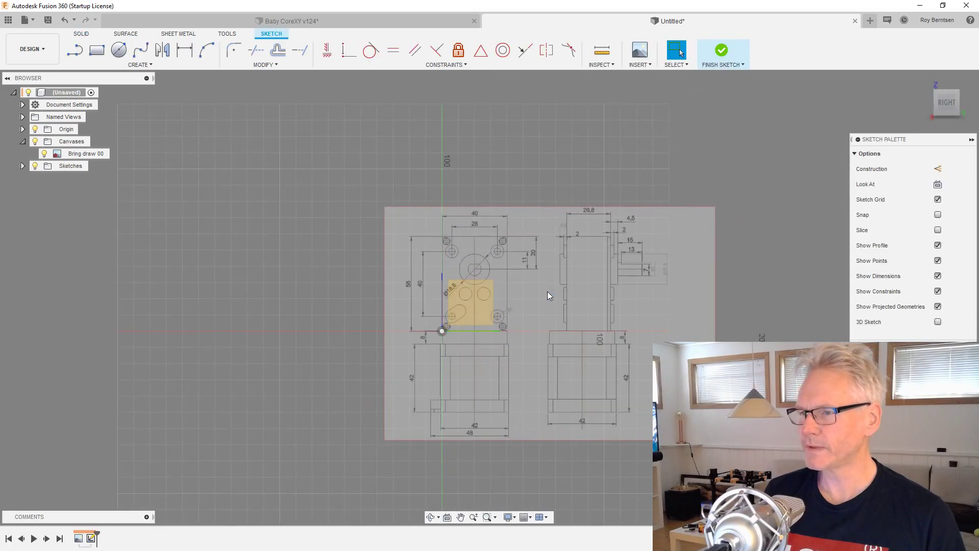
key(r)
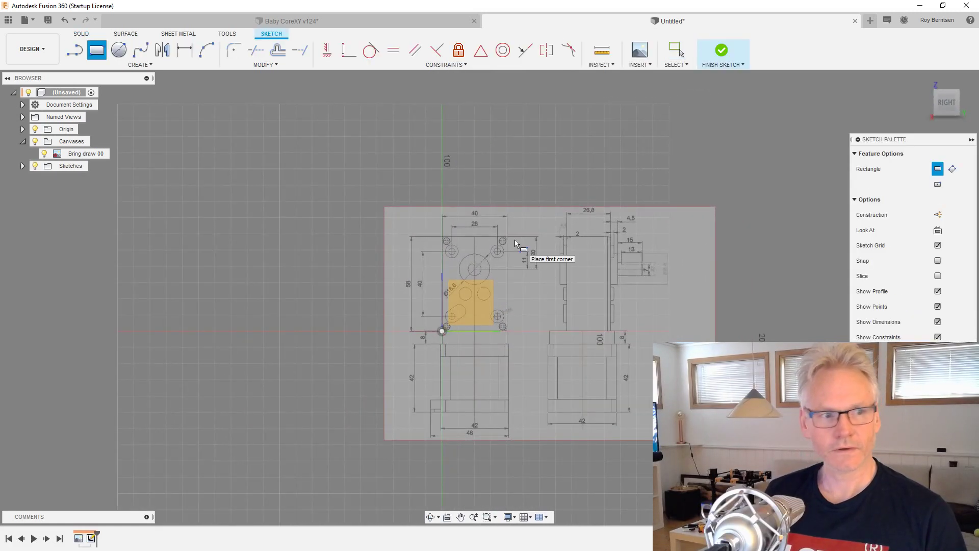
click(441, 331)
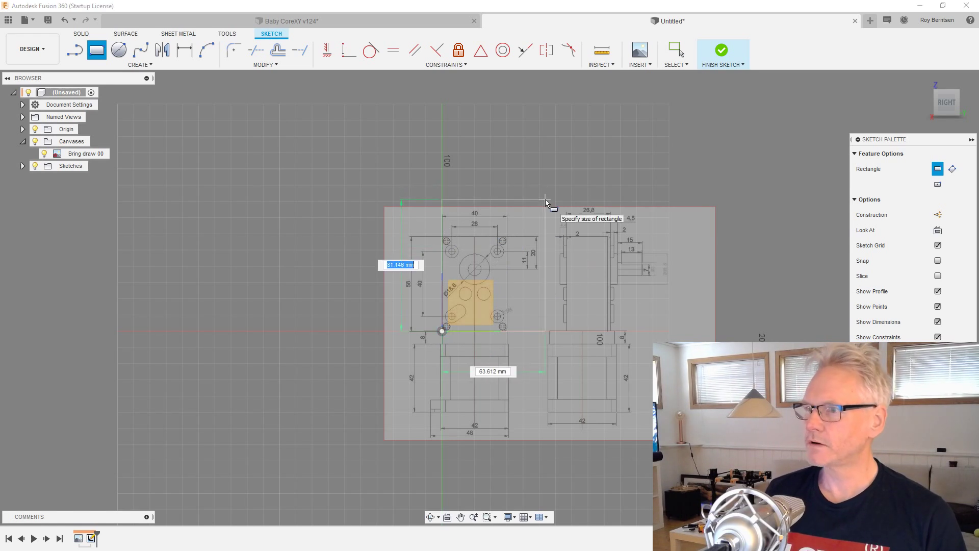
scroll(513, 212, up, 2)
scroll(512, 211, up, 2)
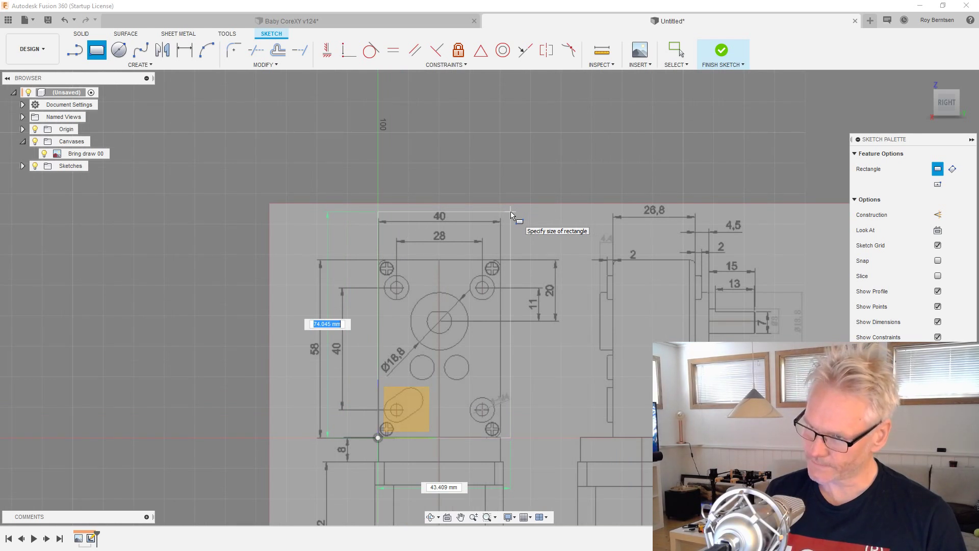
text(58)
key(Tab)
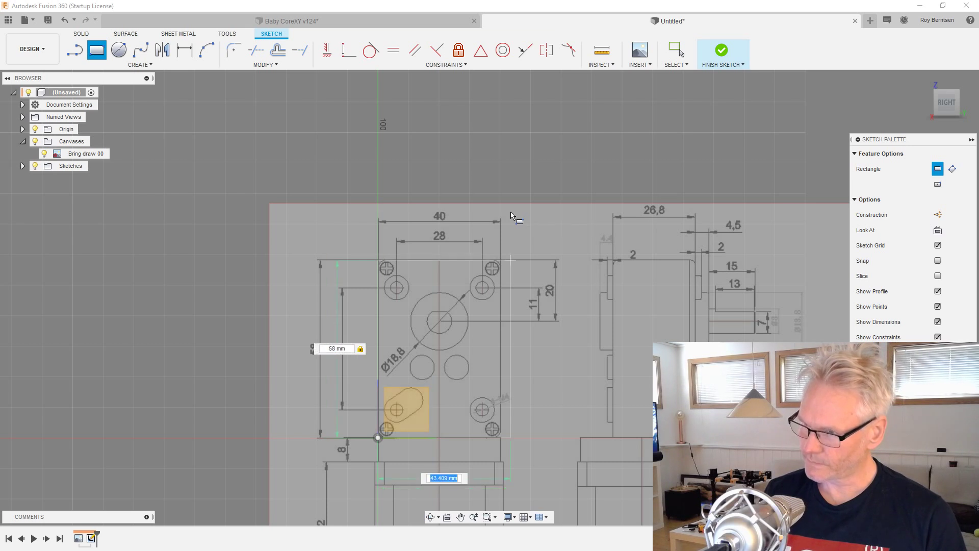
text(40)
key(Tab)
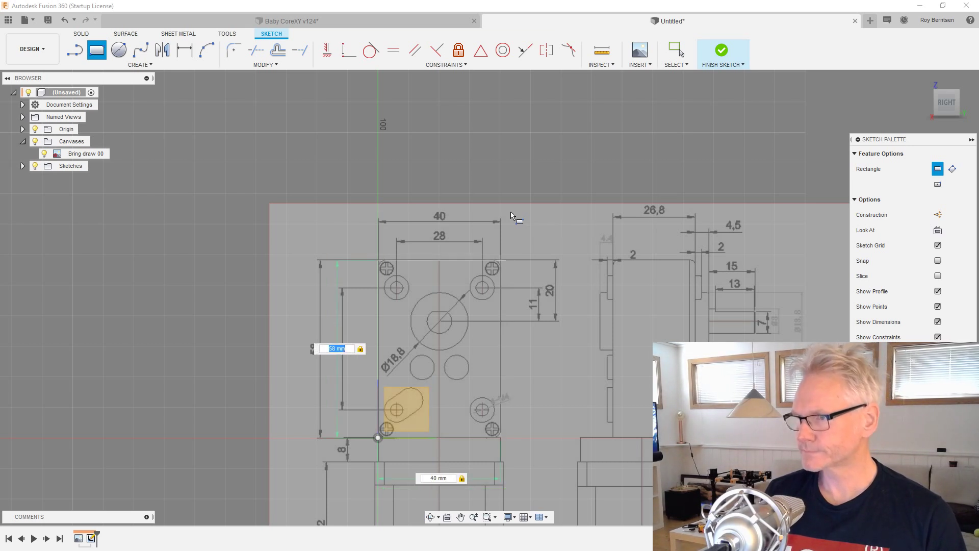
key(Return)
key(Escape)
scroll(545, 162, down, 4)
scroll(461, 348, up, 5)
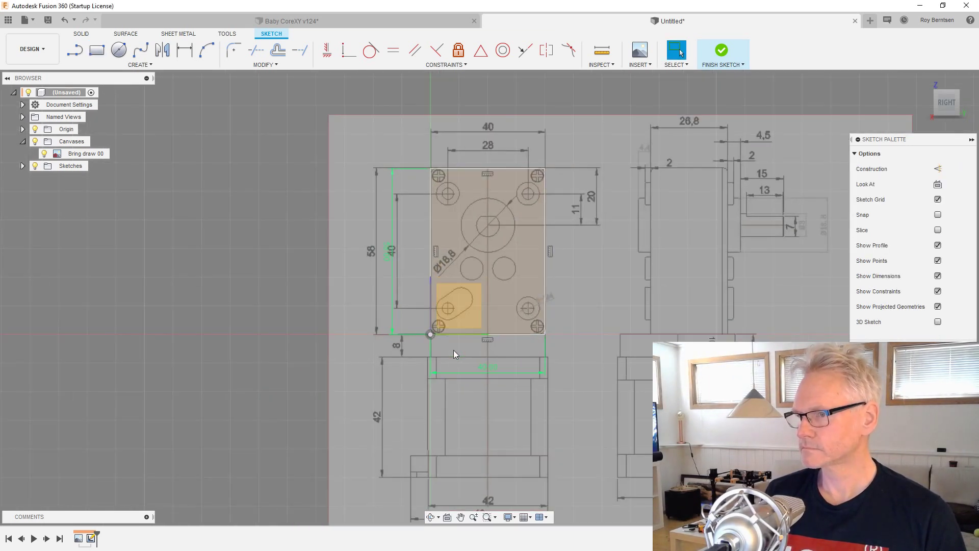
scroll(443, 229, up, 2)
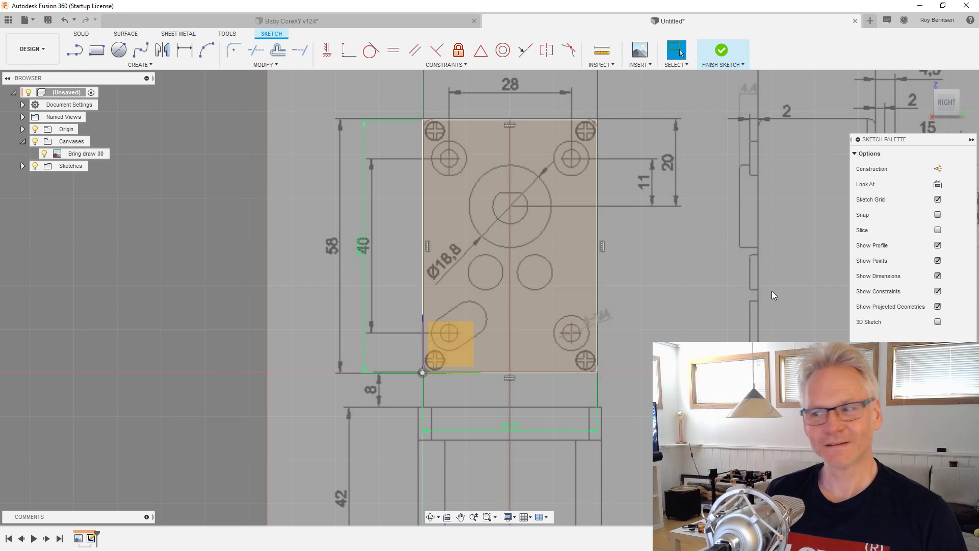
scroll(569, 287, down, 3)
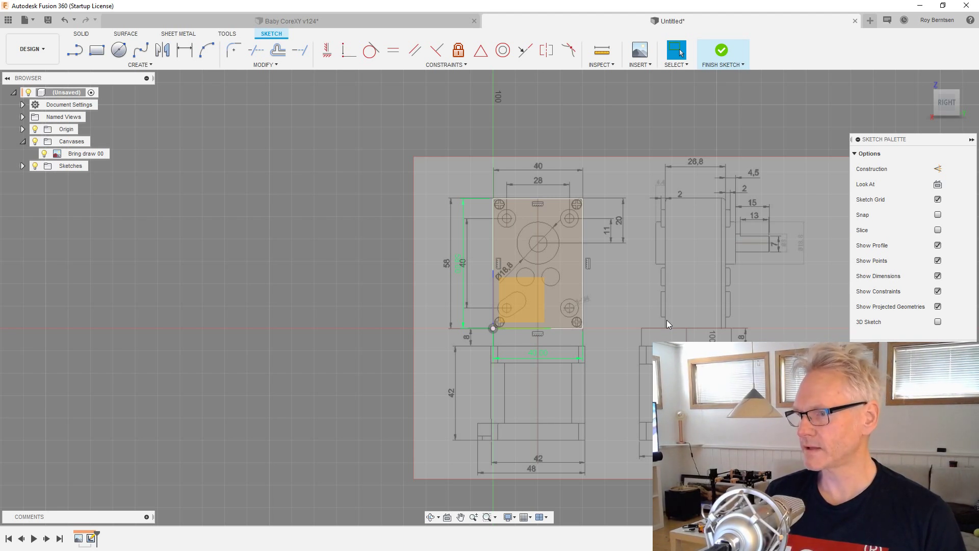
- Examine the front and side views of the motor drawing and their dimensions before sketching further
scroll(510, 439, up, 5)
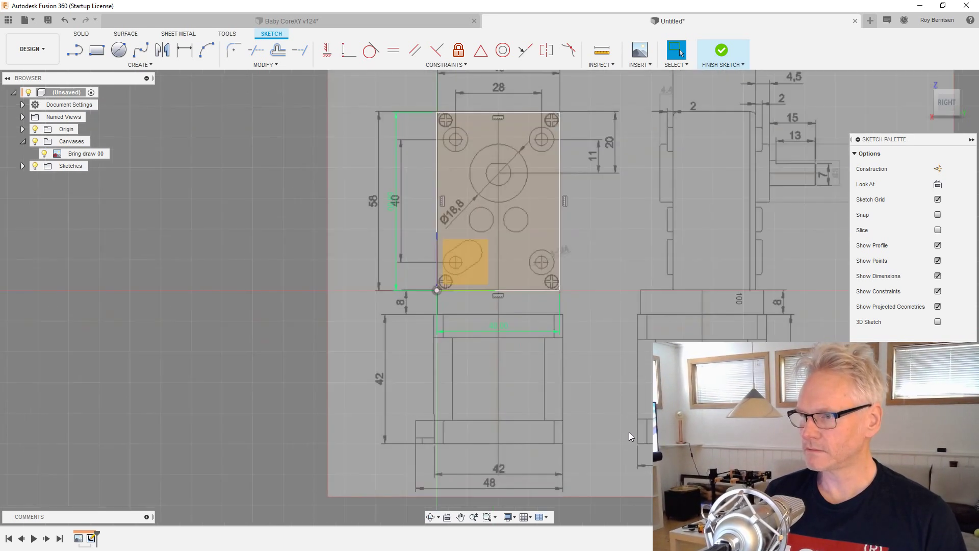
scroll(457, 501, up, 2)
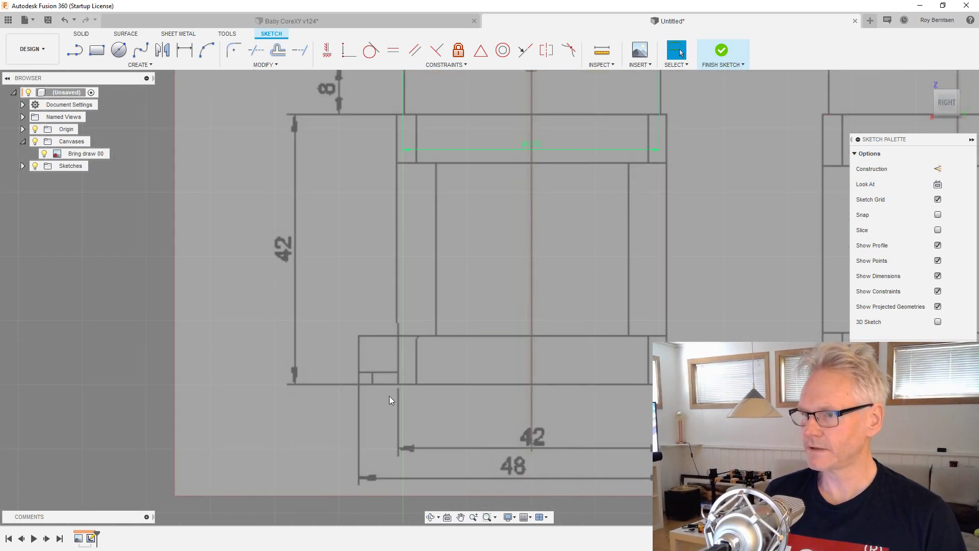
scroll(380, 387, down, 4)
scroll(605, 343, up, 2)
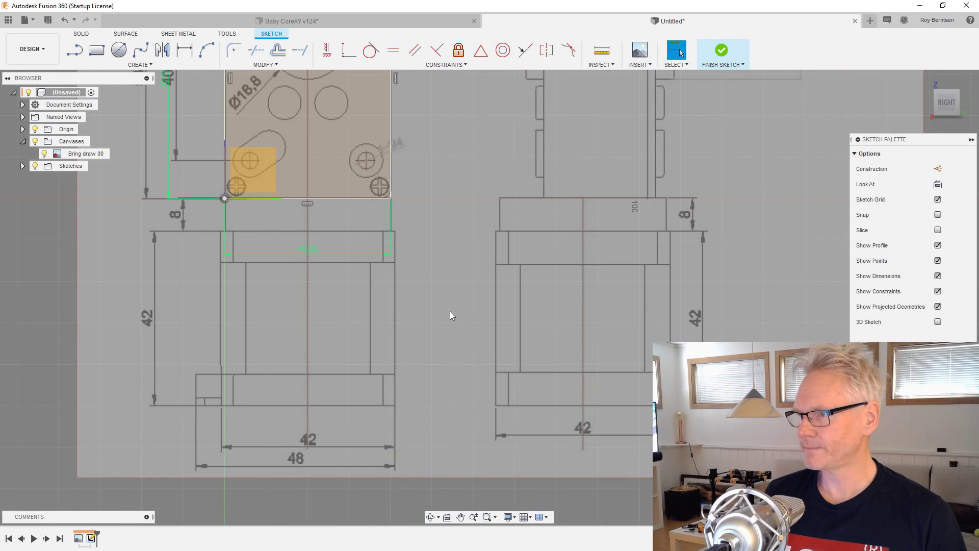
scroll(627, 351, down, 5)
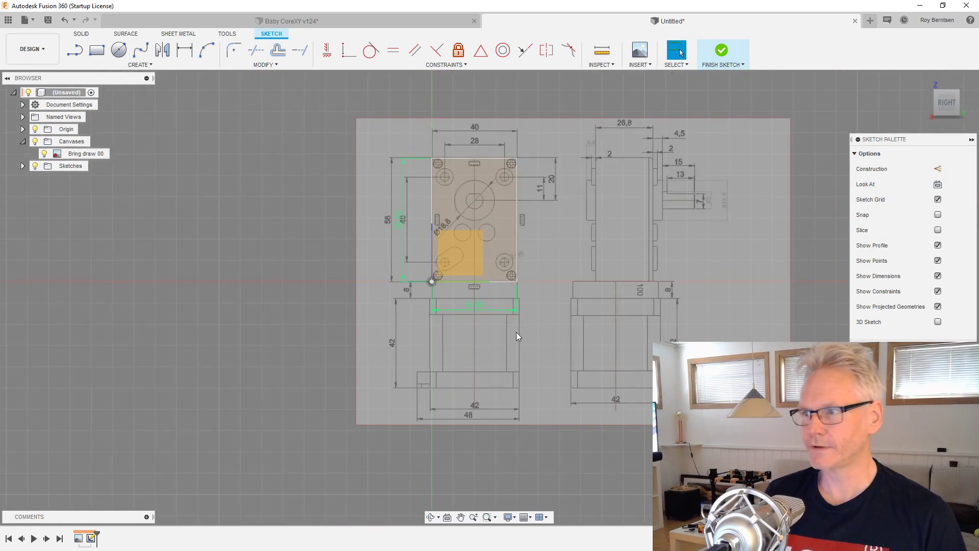
scroll(439, 140, up, 2)
scroll(800, 223, up, 1)
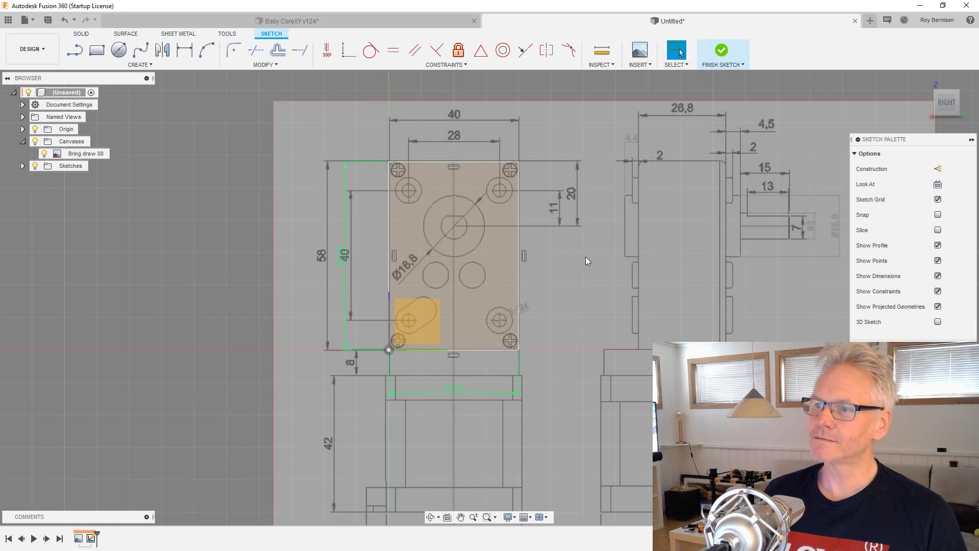
scroll(585, 256, down, 3)
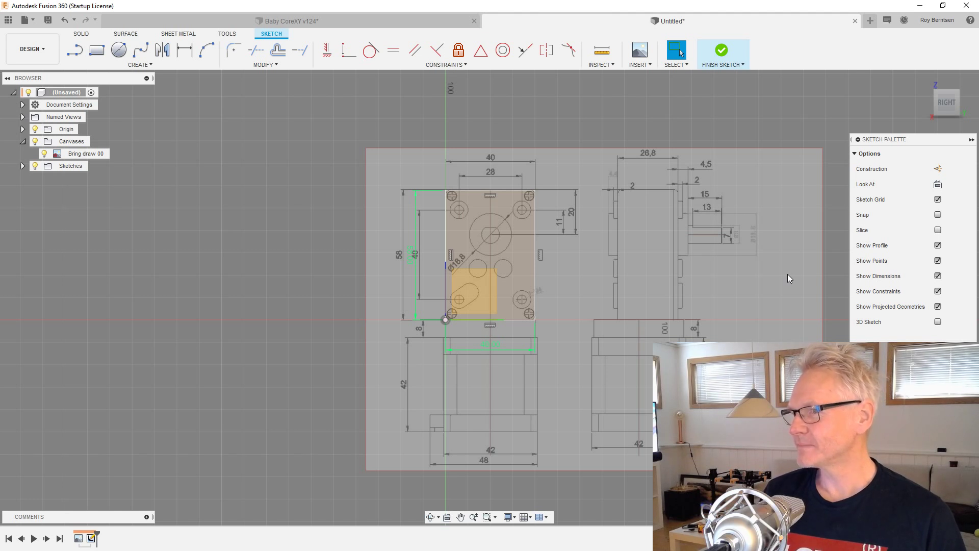
- Hide the origin and sketch a circle about 18.7 mm in diameter over the round boss in the gearbox's front view
click(35, 129)
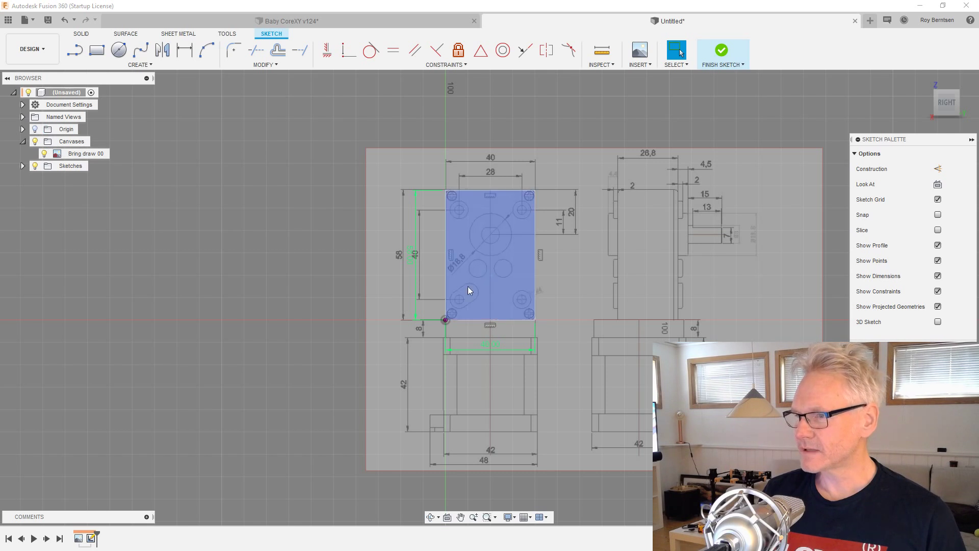
scroll(288, 298, up, 2)
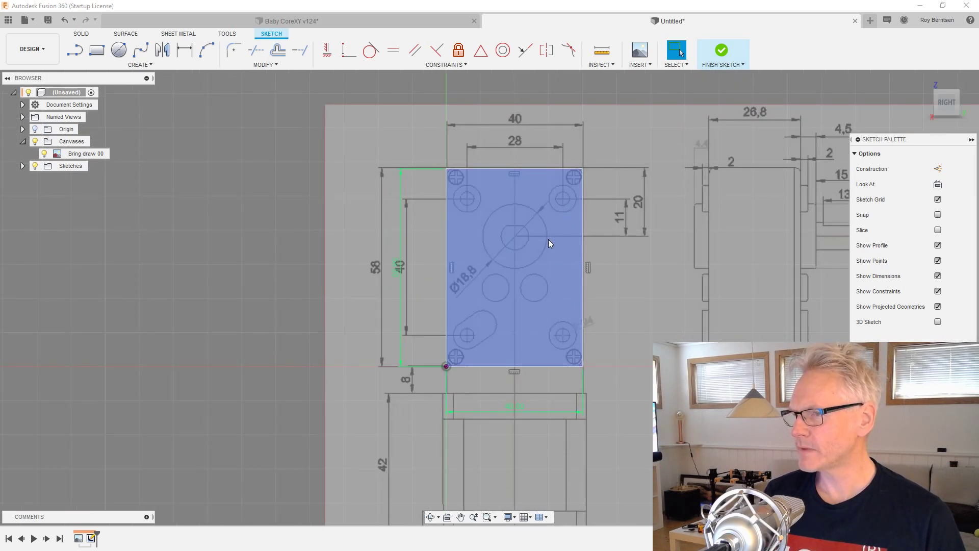
scroll(549, 240, up, 1)
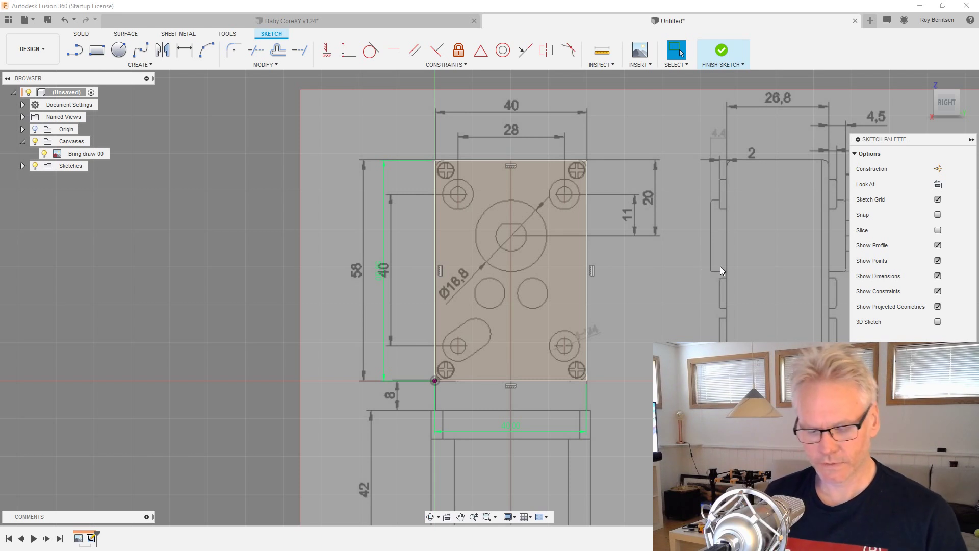
key(c)
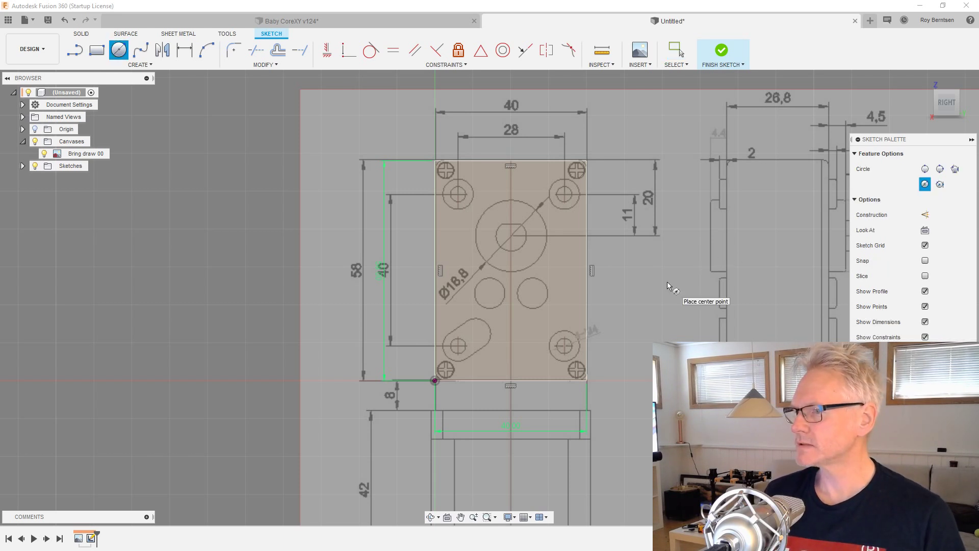
click(511, 234)
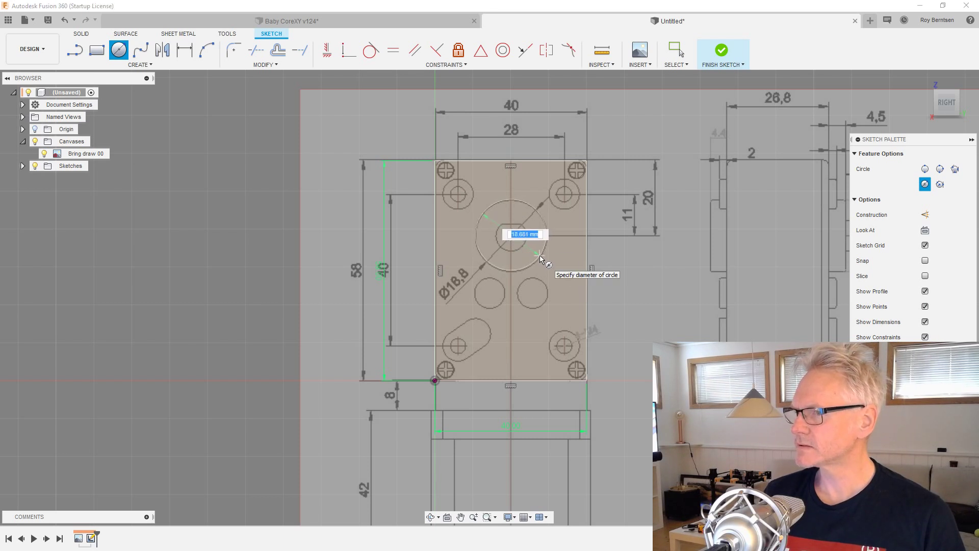
click(540, 258)
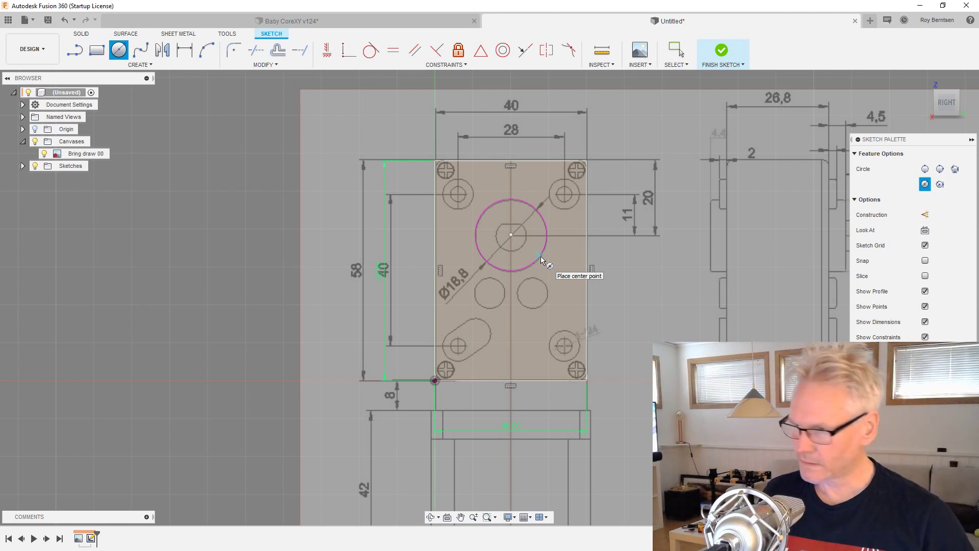
- Dimension the circle's center 20 mm below the top edge of the gearbox outline
scroll(516, 229, up, 3)
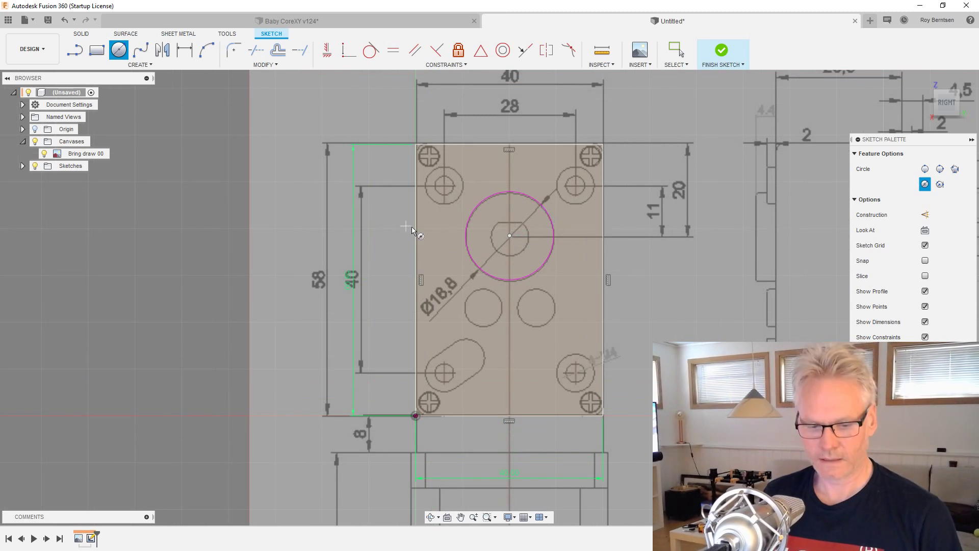
key(d)
click(510, 235)
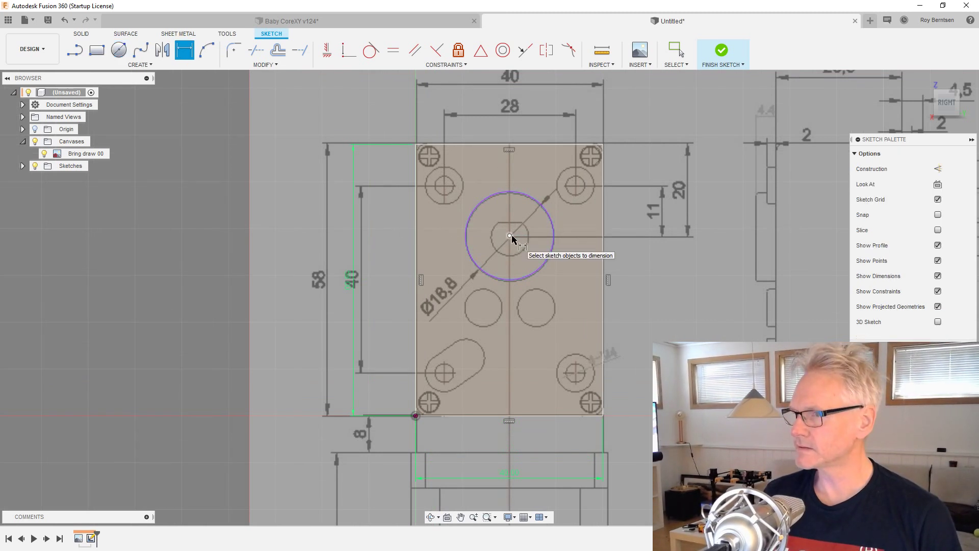
click(603, 144)
click(689, 180)
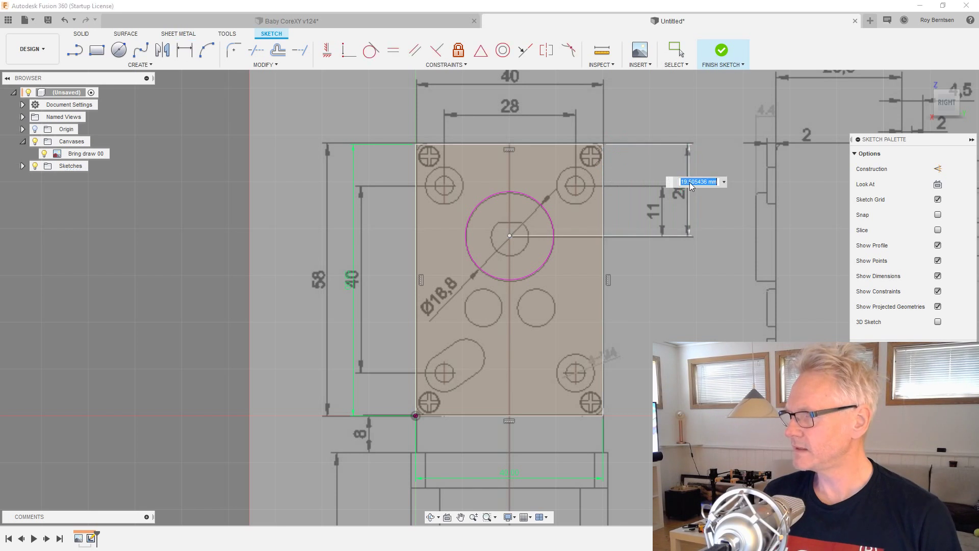
text(20)
key(Return)
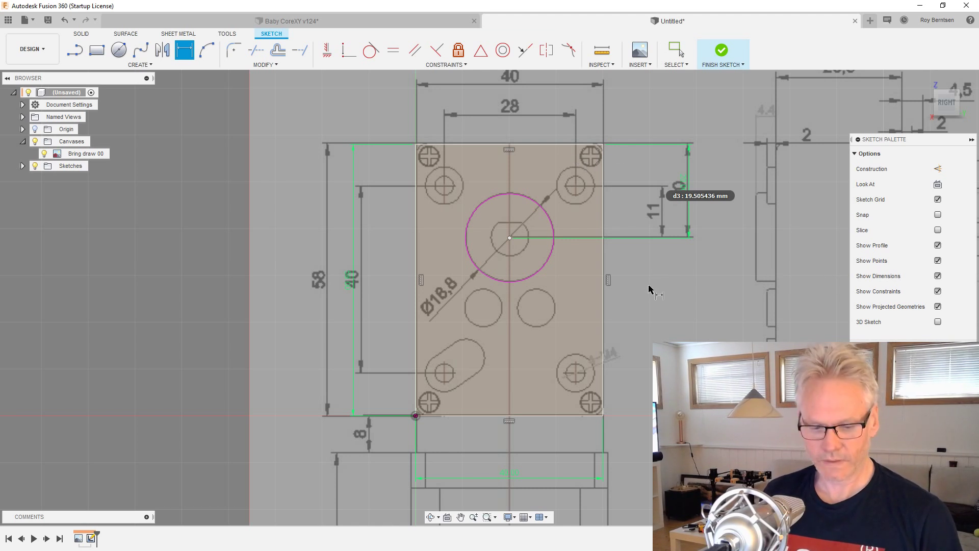
- Hide the canvas and draw a vertical line about 7.3 mm down from the midpoint of the outline's top edge
key(l)
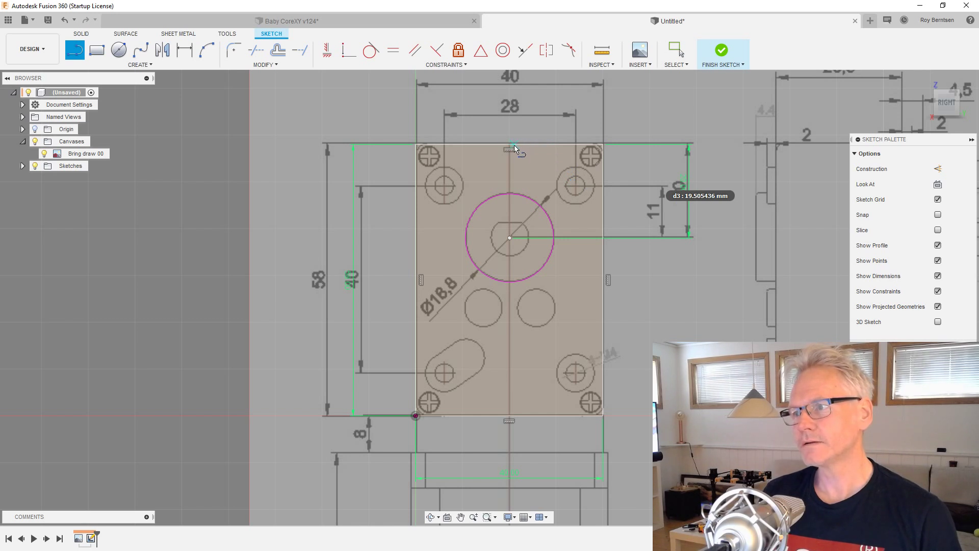
click(44, 154)
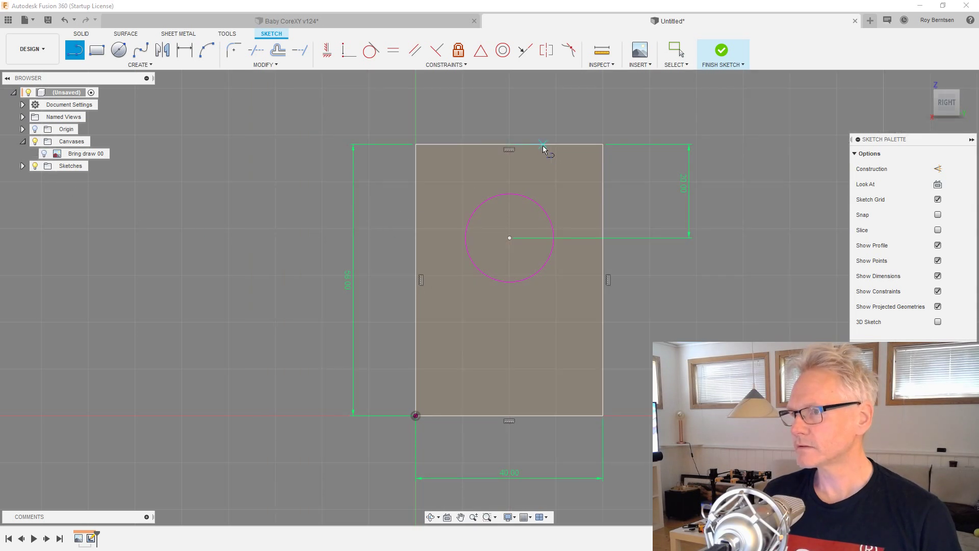
click(511, 145)
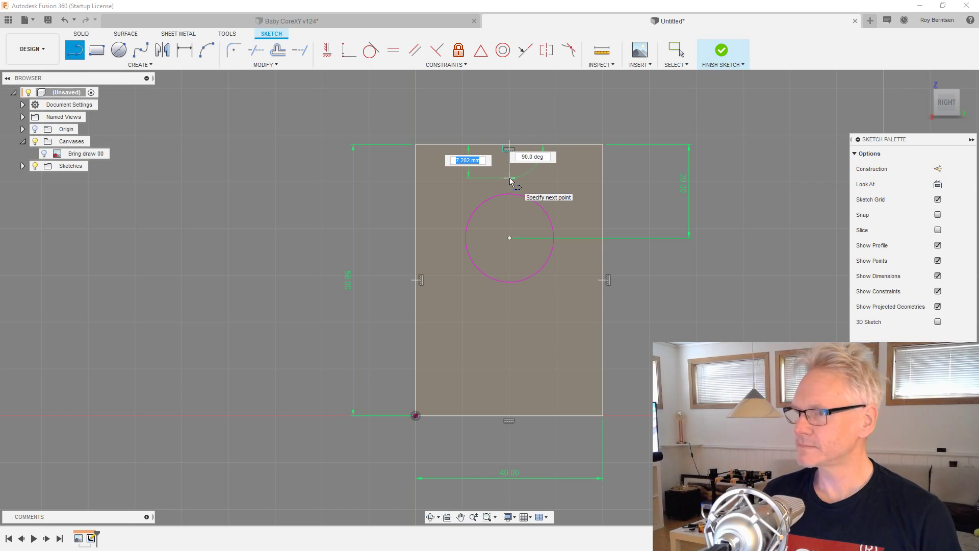
click(509, 178)
double_click(483, 178)
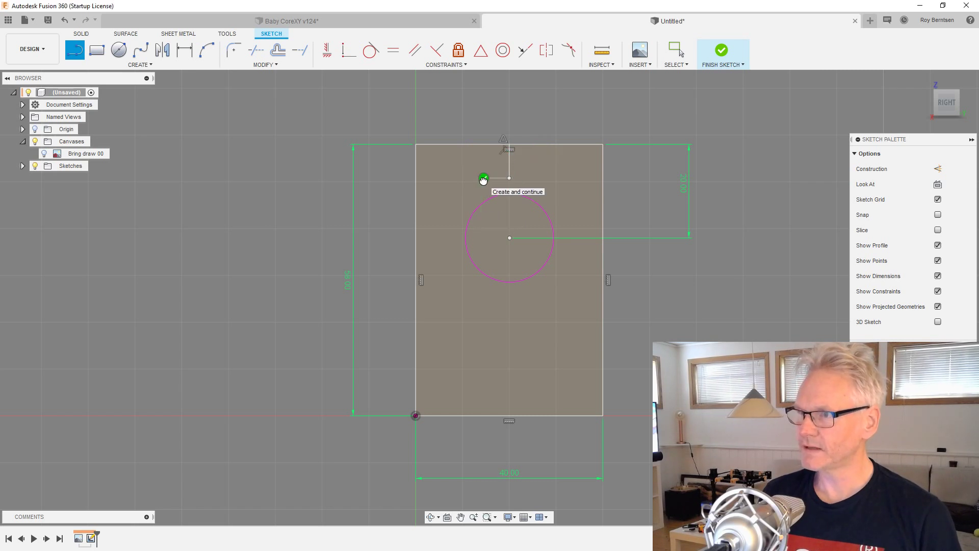
scroll(536, 250, up, 2)
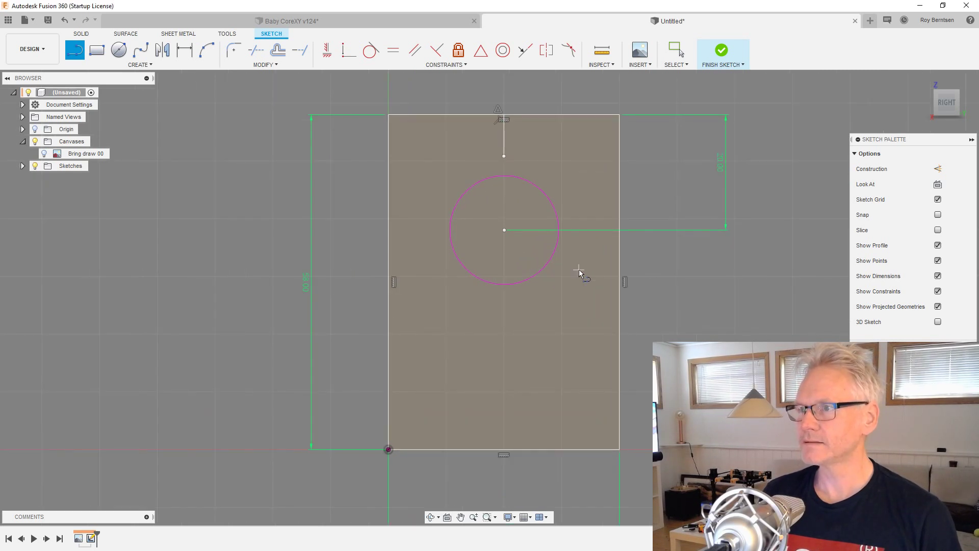
- Make the line's lower end coincident with the circle's center and turn the line into construction geometry
click(349, 51)
click(504, 156)
click(504, 230)
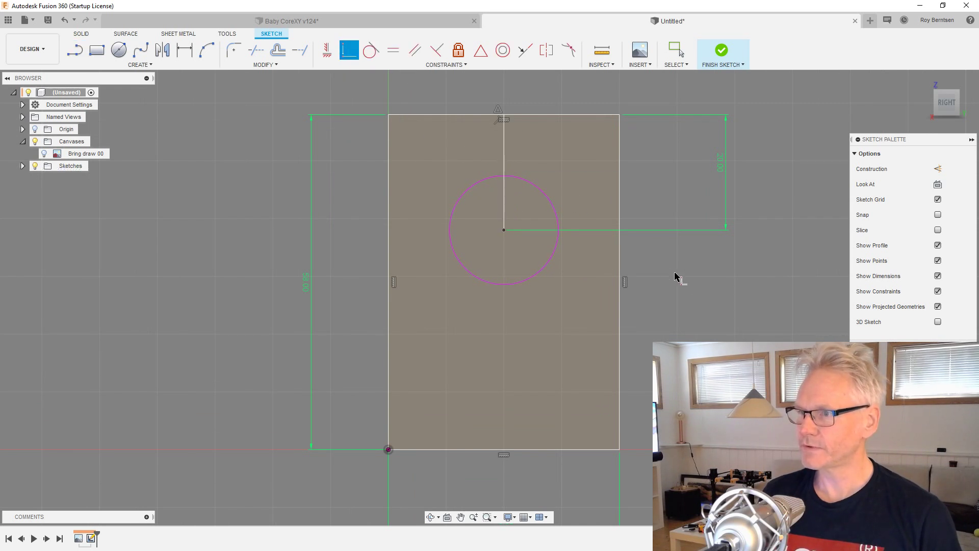
key(Escape)
click(503, 154)
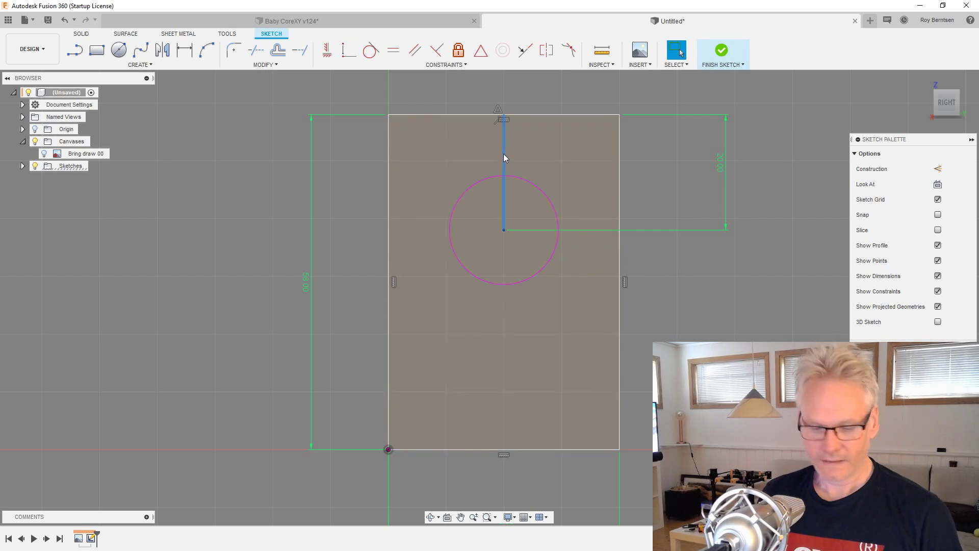
key(x)
click(736, 305)
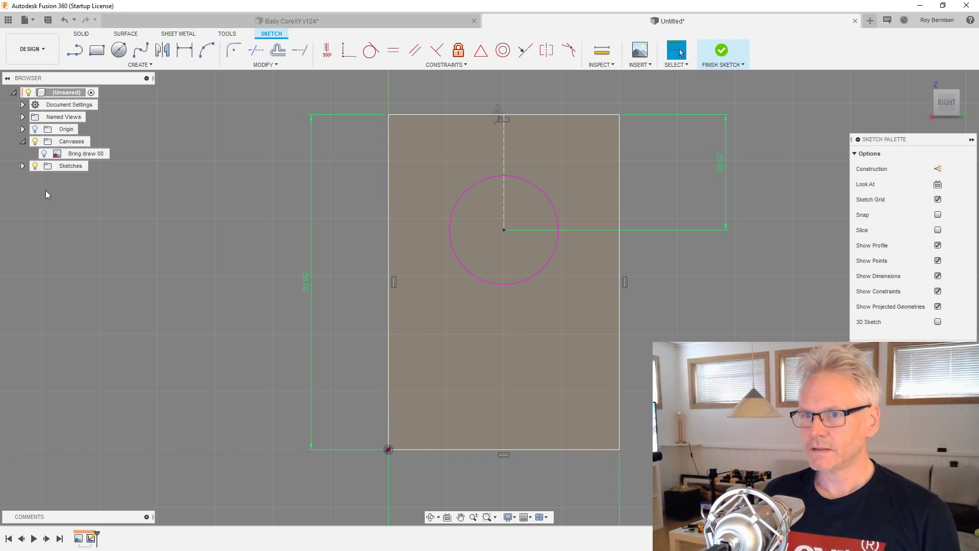
- Show the canvas again, enlarge the circle freehand, and dimension its diameter to 18.8 mm
click(43, 154)
mouse_move(527, 278)
mouse_down()
mouse_move(573, 296)
mouse_move(555, 284)
mouse_up()
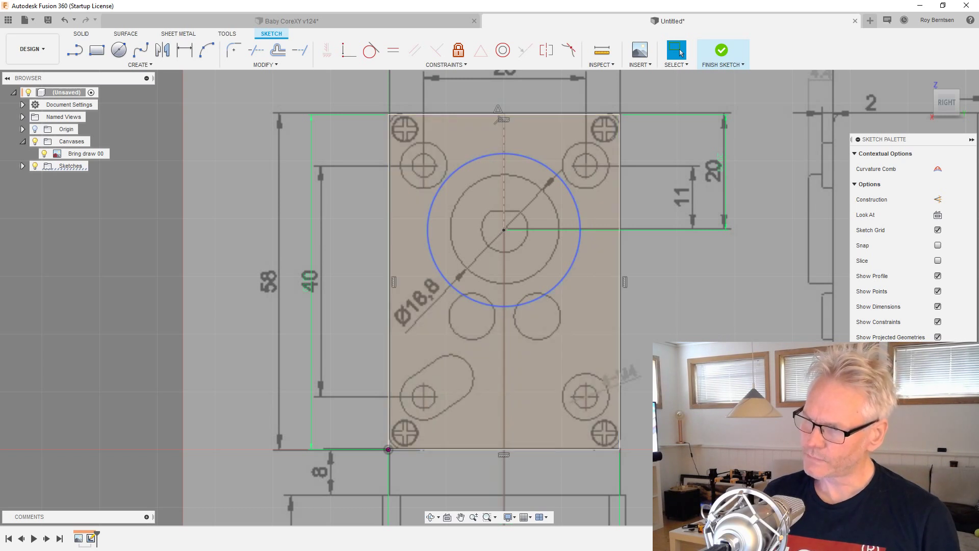
key(d)
click(652, 341)
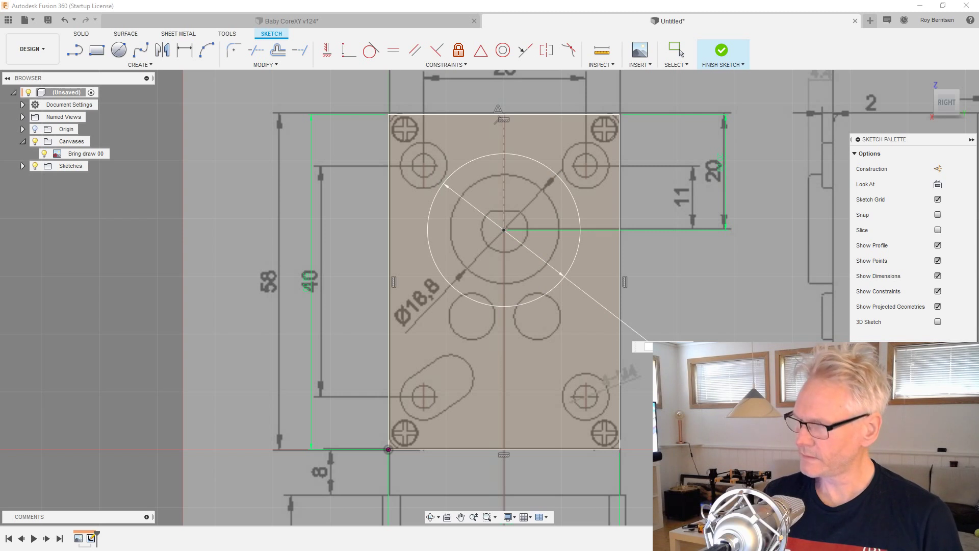
text(18.8)
key(Return)
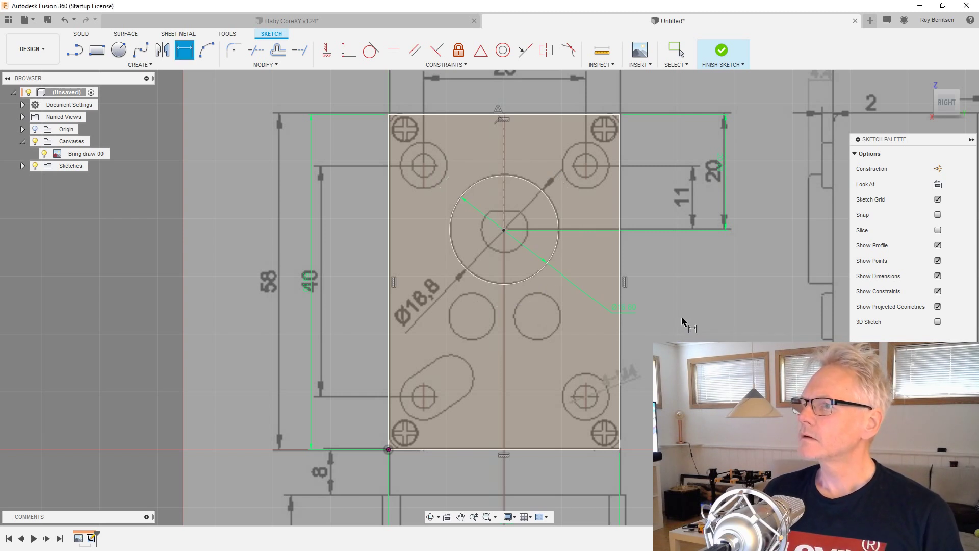
key(Escape)
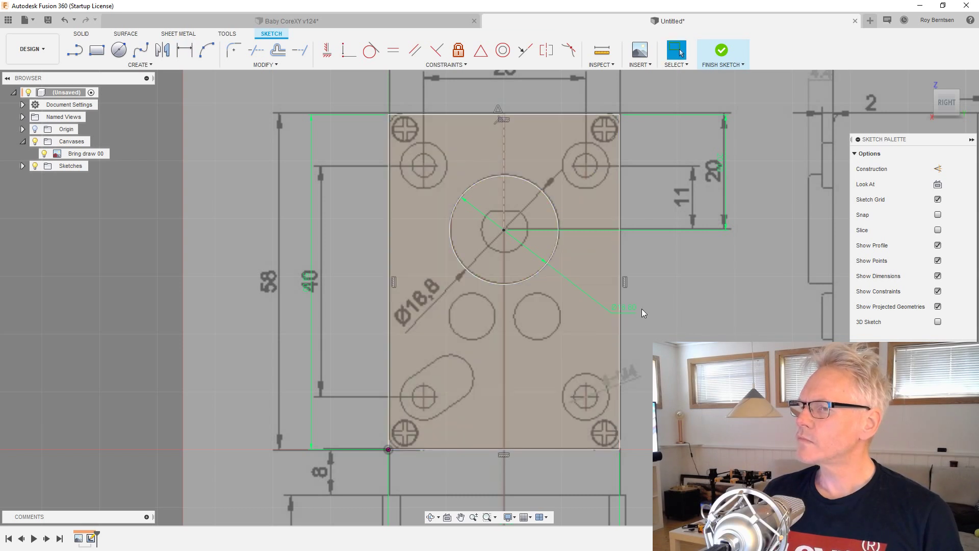
- Add an 8 mm diameter circle for the shaft, centered on the 18.8 mm circle
key(c)
click(504, 231)
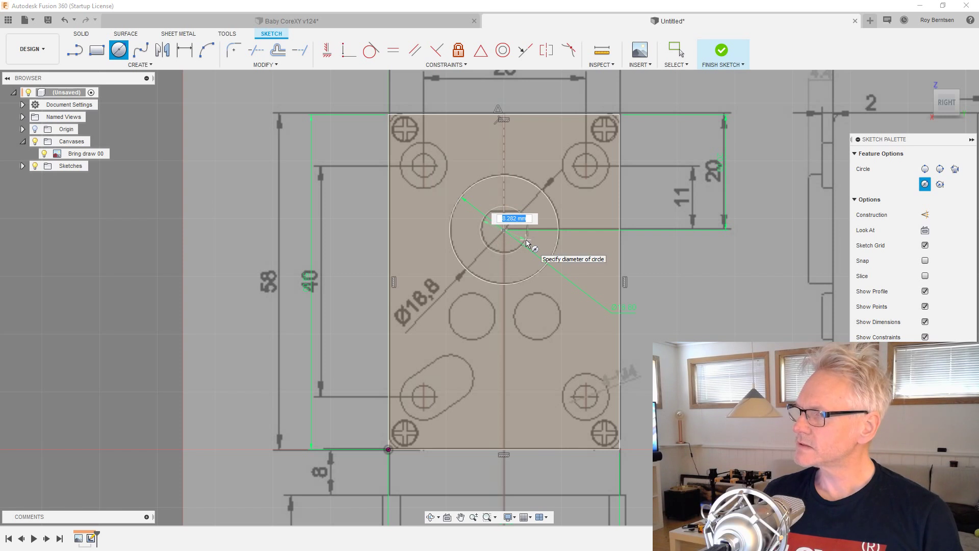
text(8)
key(Return)
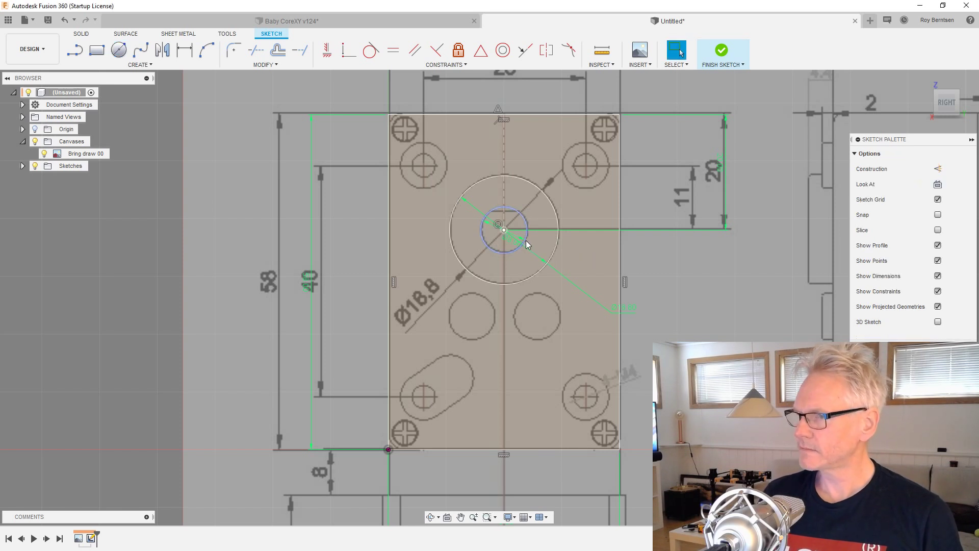
- Draw a horizontal line across the upper part of the 8 mm shaft circle, tracing the shaft's flat
scroll(503, 213, up, 5)
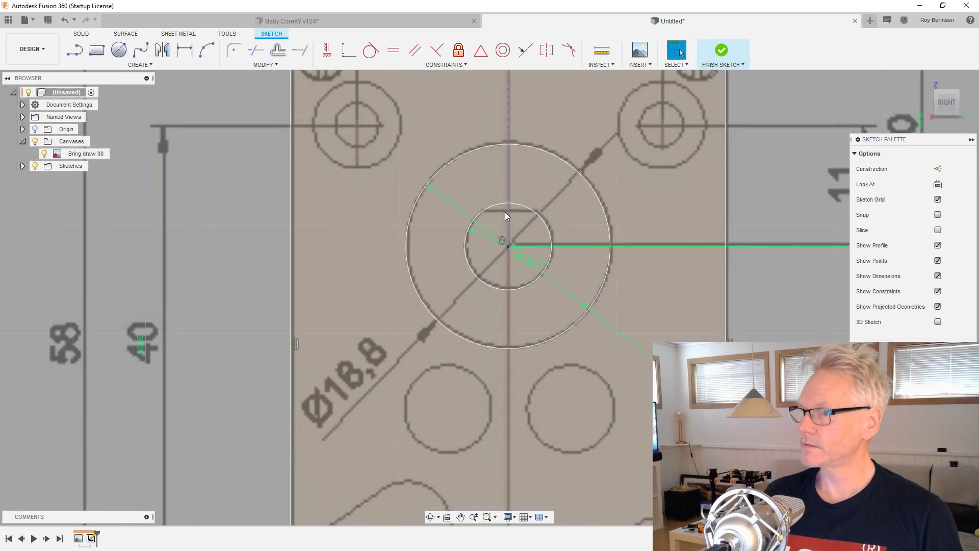
scroll(497, 212, up, 2)
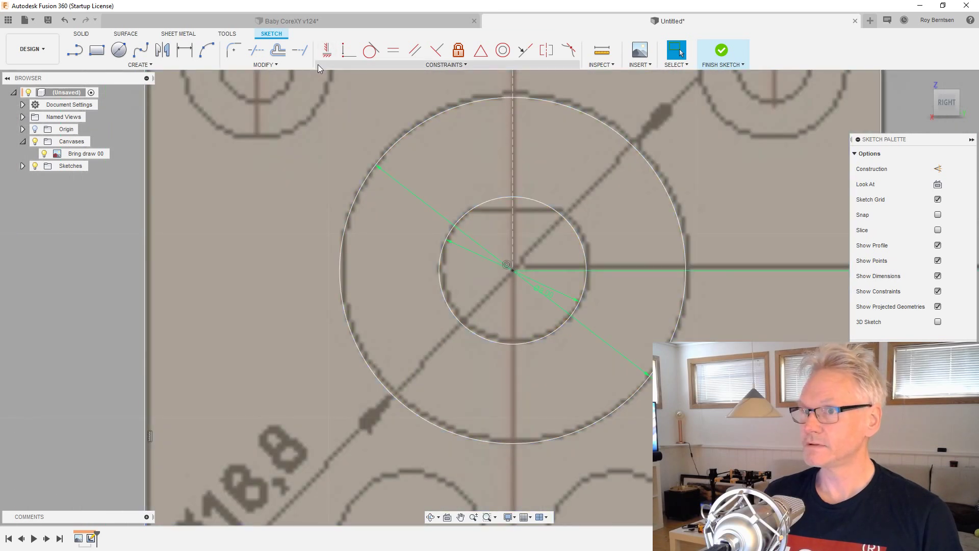
key(d)
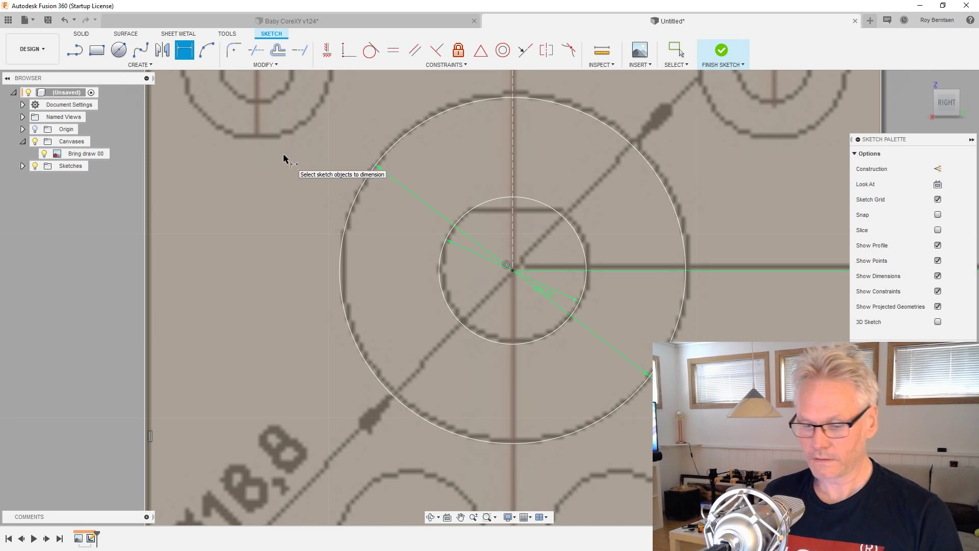
key(l)
click(469, 210)
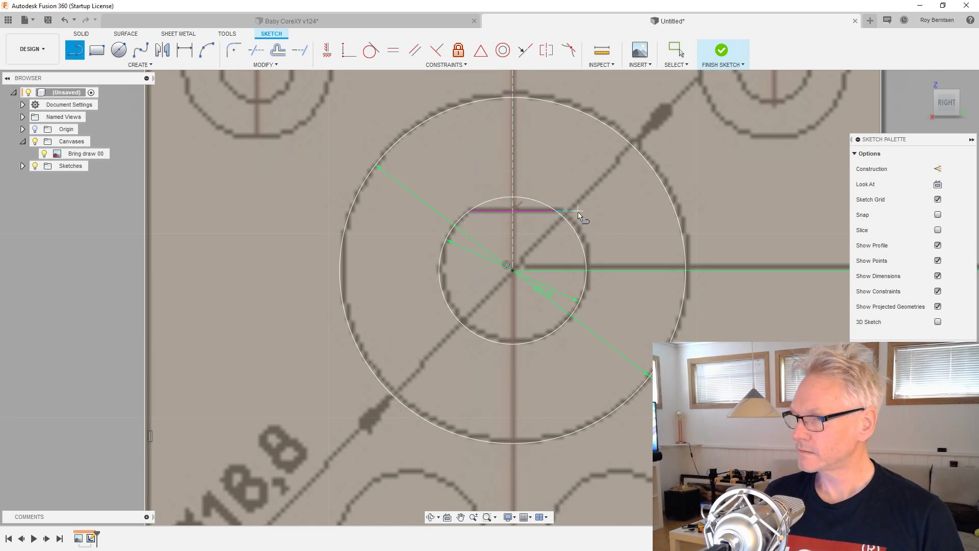
- Dimension the distance from the shaft circle's center to the flat line as 3 mm
scroll(577, 212, up, 2)
key(d)
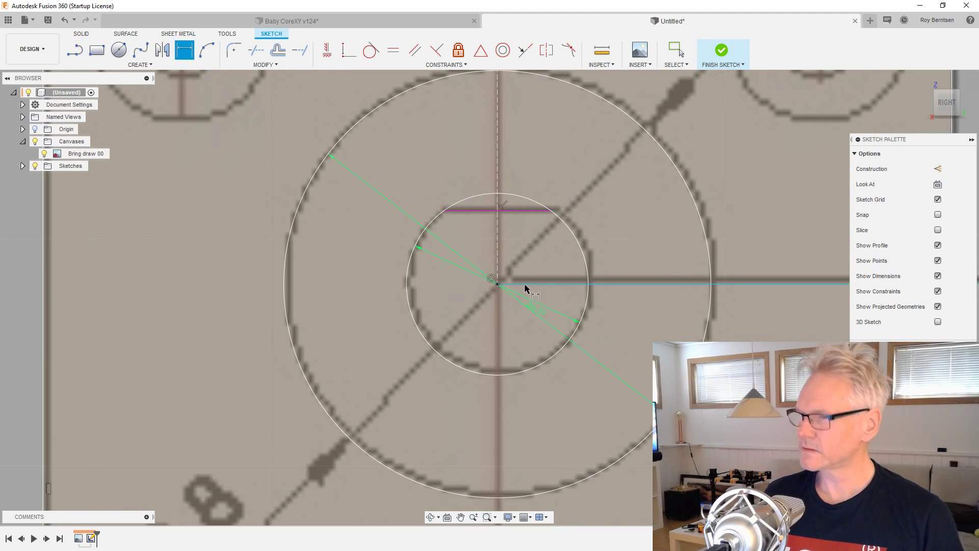
click(501, 281)
click(511, 210)
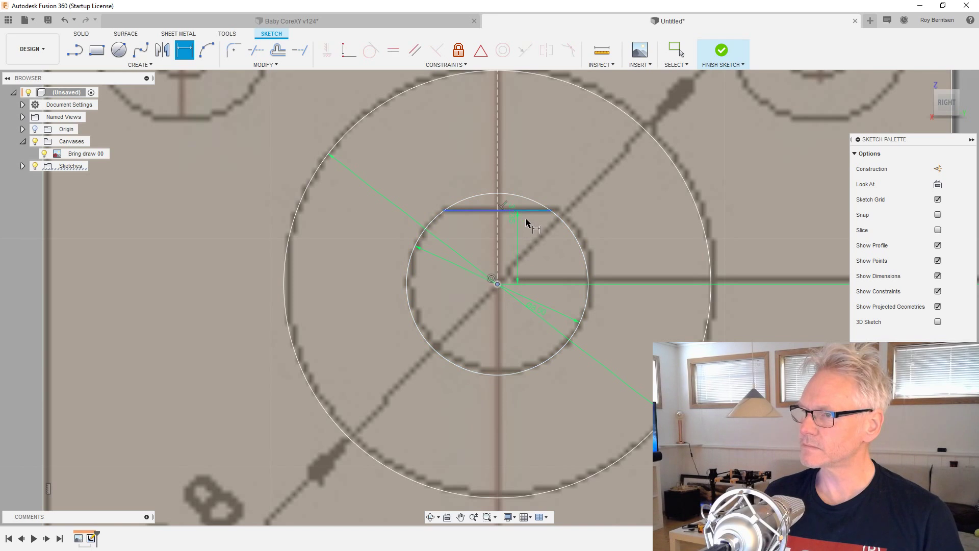
click(614, 246)
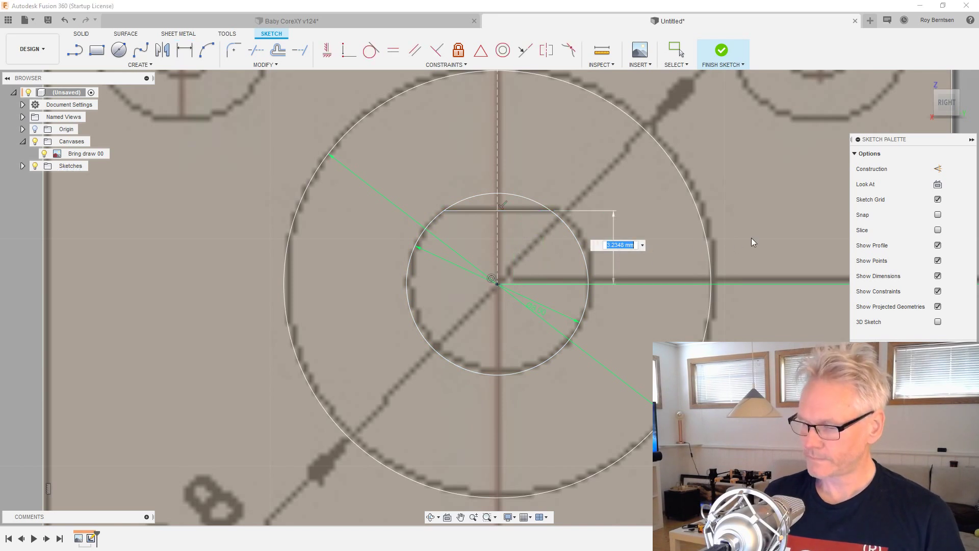
text(3)
key(Return)
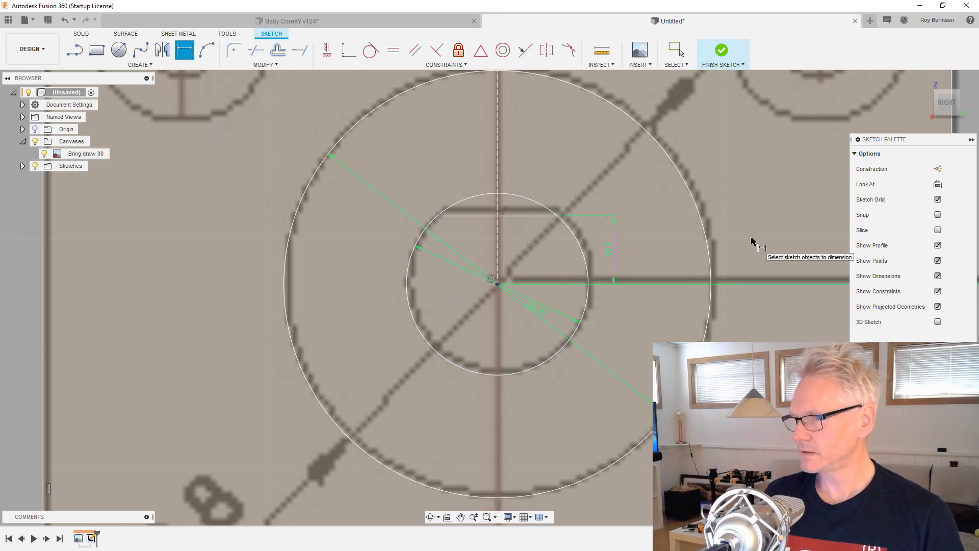
- Try 3.5 mm for the distance between the shaft center and the flat line
double_click(611, 252)
text(3.5)
key(Return)
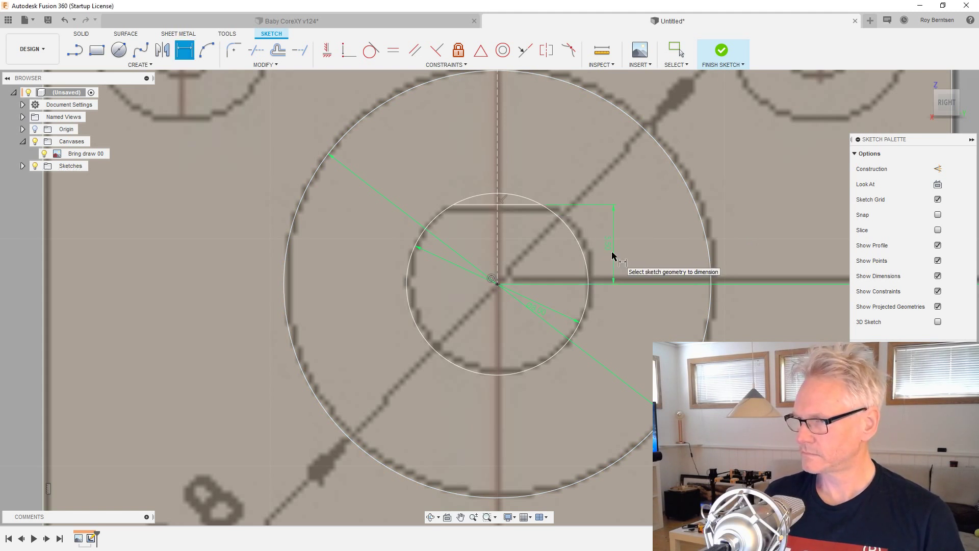
- Set the flat line's distance from the shaft center to 3.25 mm and finish the sketch
double_click(609, 243)
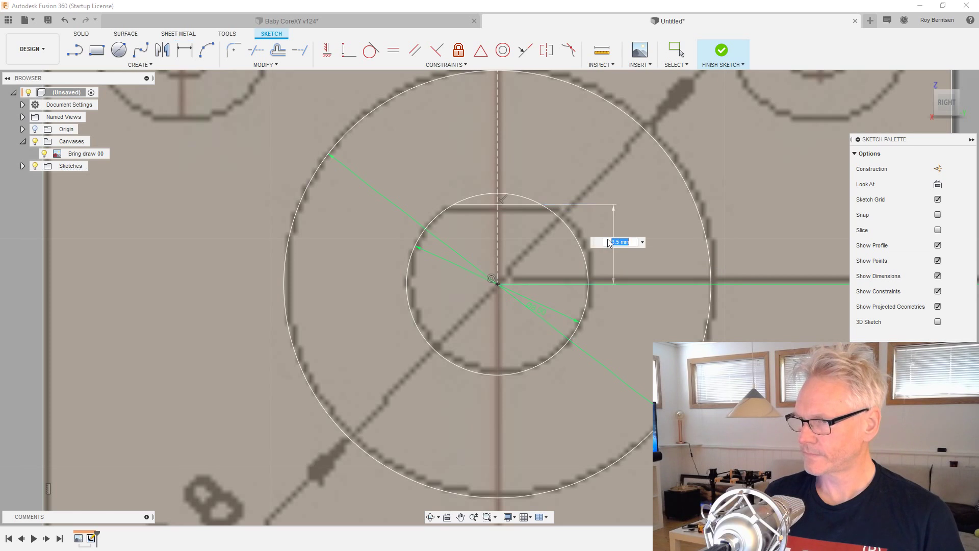
text(3,25)
key(Return)
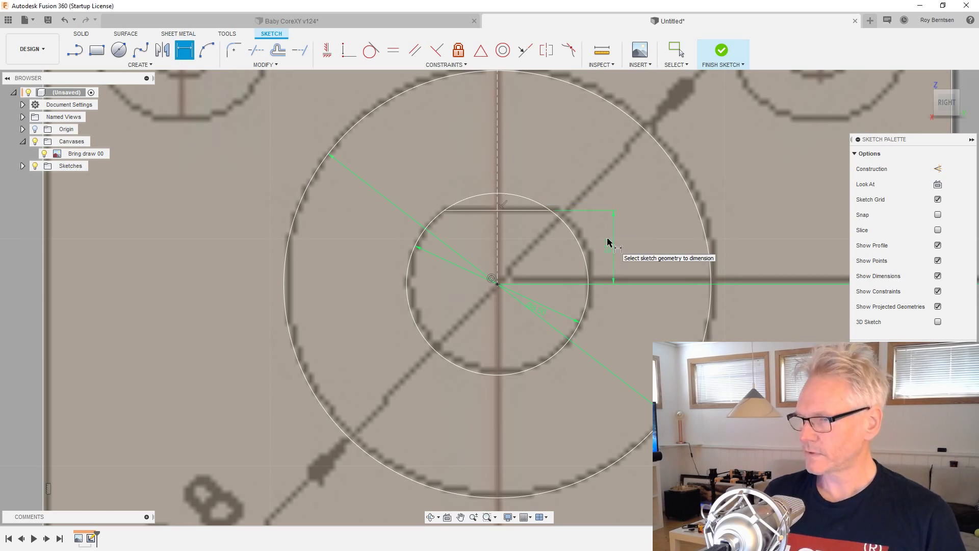
scroll(485, 226, down, 6)
scroll(545, 191, down, 2)
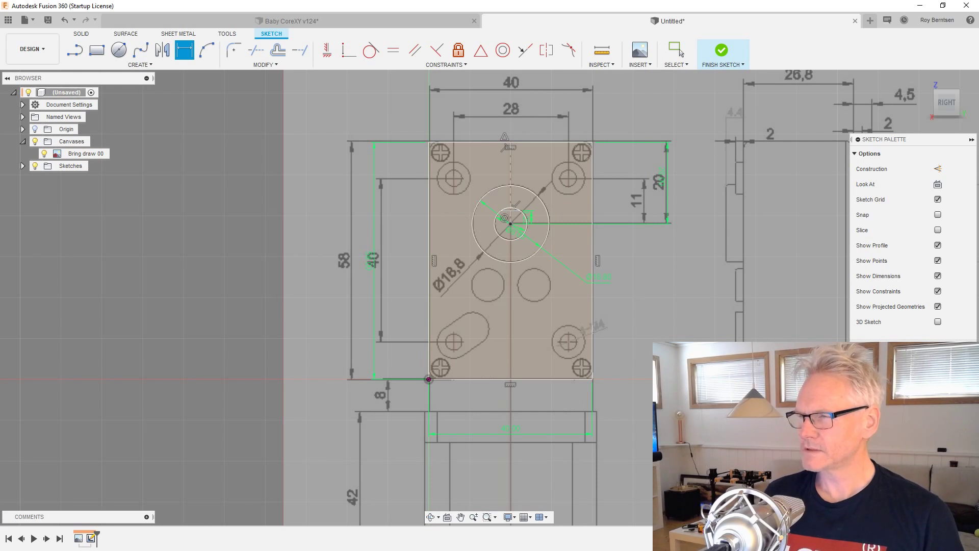
click(951, 349)
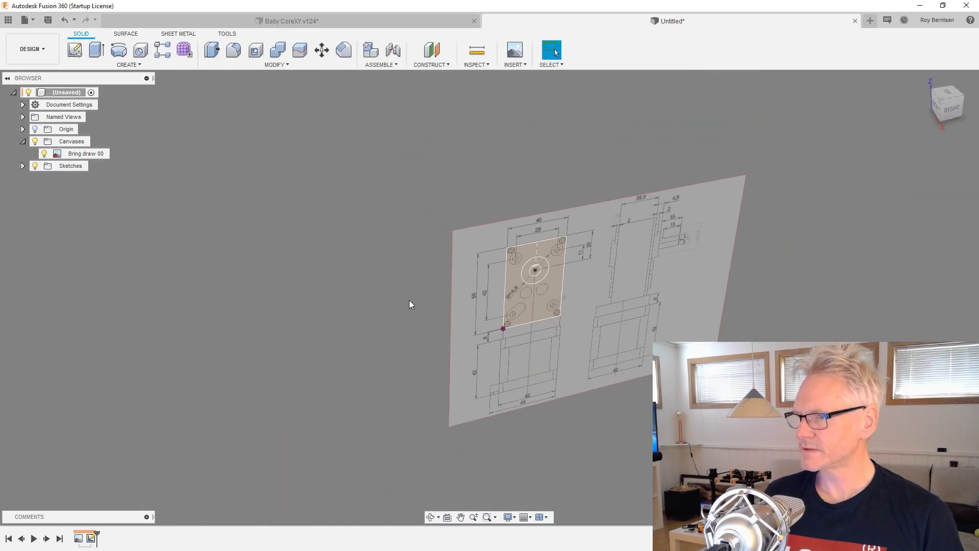
- Begin a new-body extrusion of the gearbox outline around the 18.8 mm circle, about 20 mm back behind the sketch plane
scroll(414, 298, up, 2)
scroll(774, 310, up, 1)
key(e)
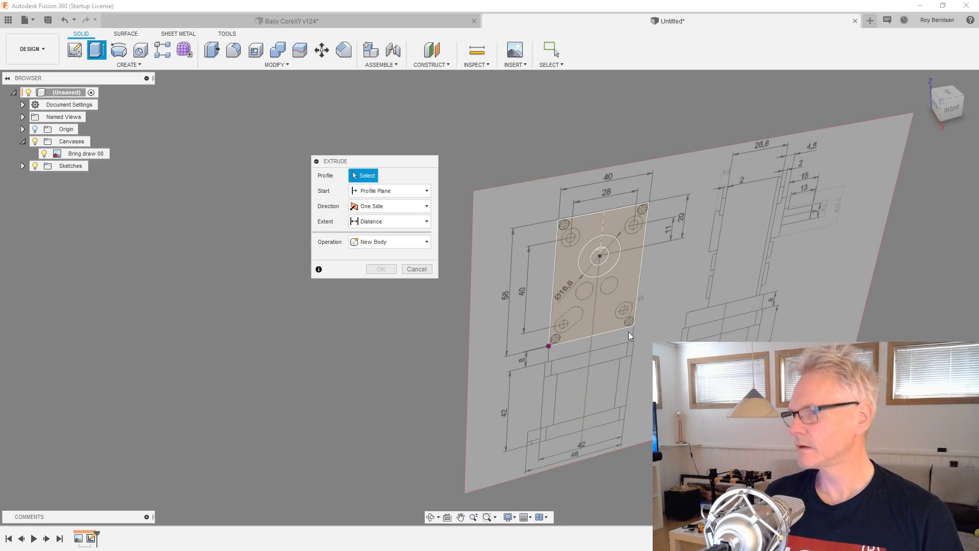
click(603, 312)
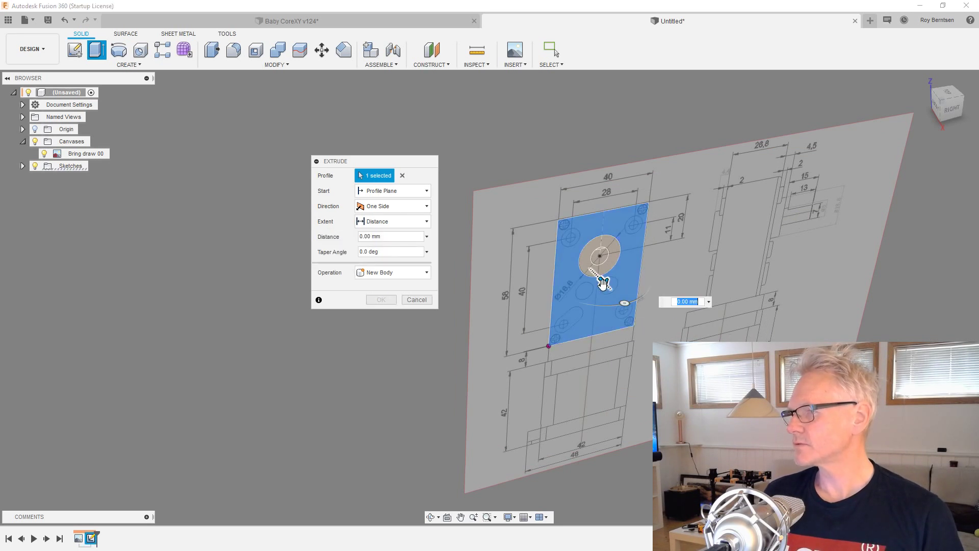
drag(603, 280, 574, 261)
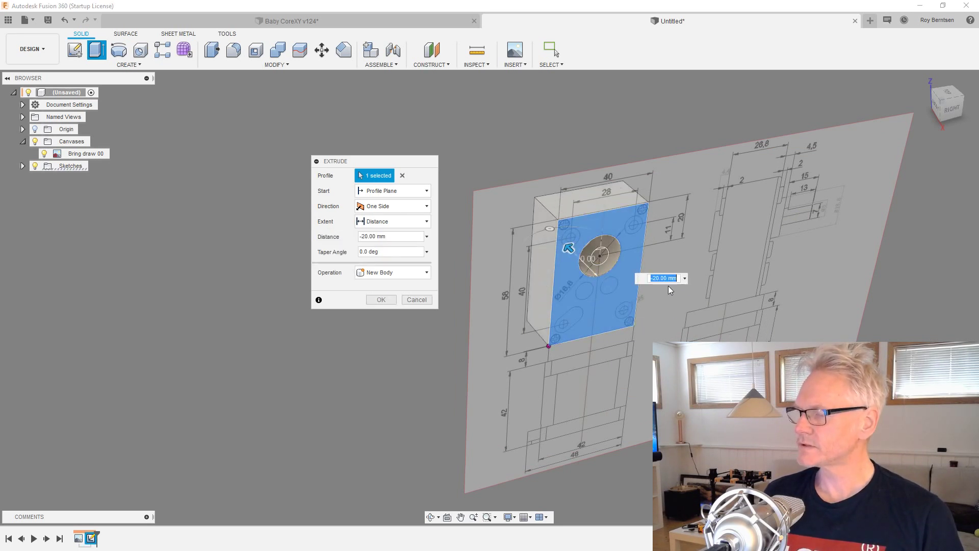
scroll(883, 224, up, 2)
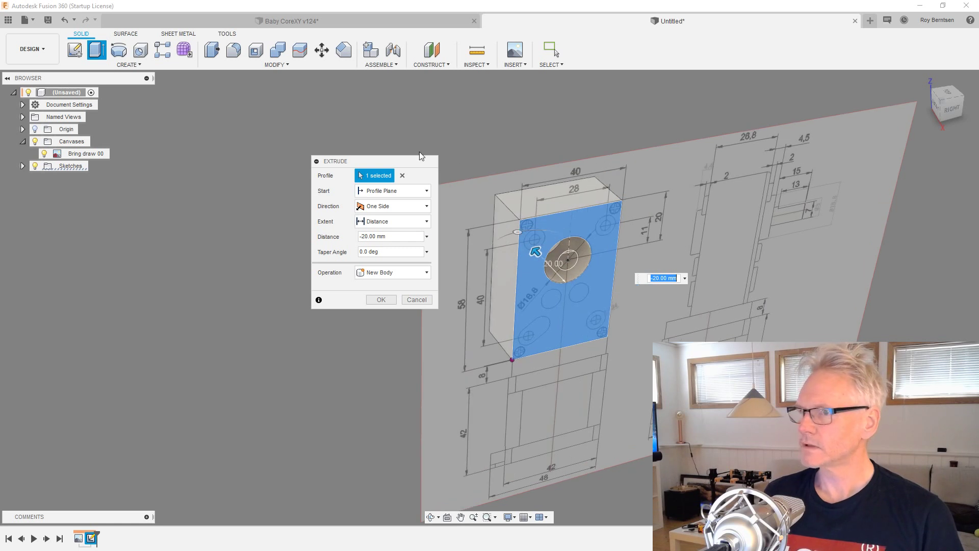
drag(409, 162, 317, 171)
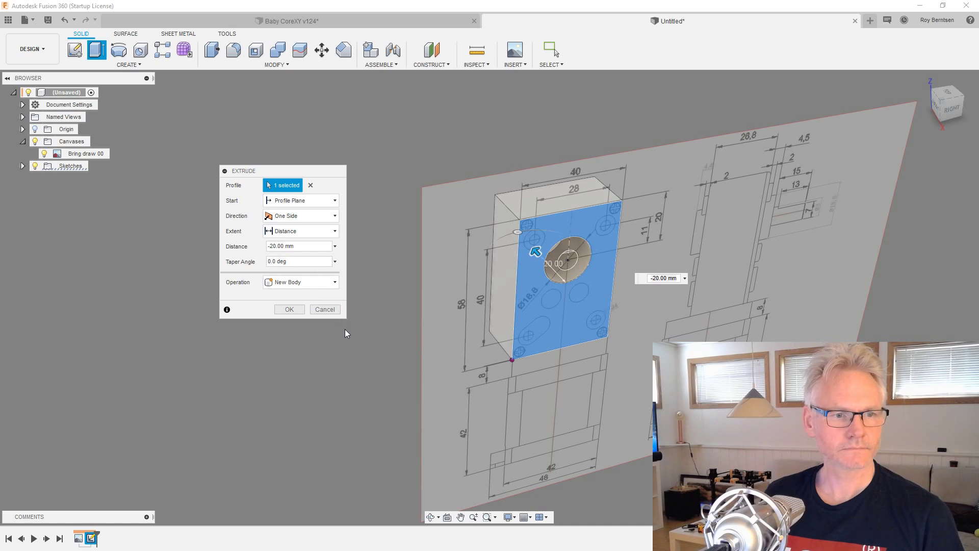
- Set the gearbox extrusion distance to -26.8 mm, as given in the drawing's side view, and create the body
shift+middle_drag(591, 306, 520, 298)
scroll(806, 215, up, 3)
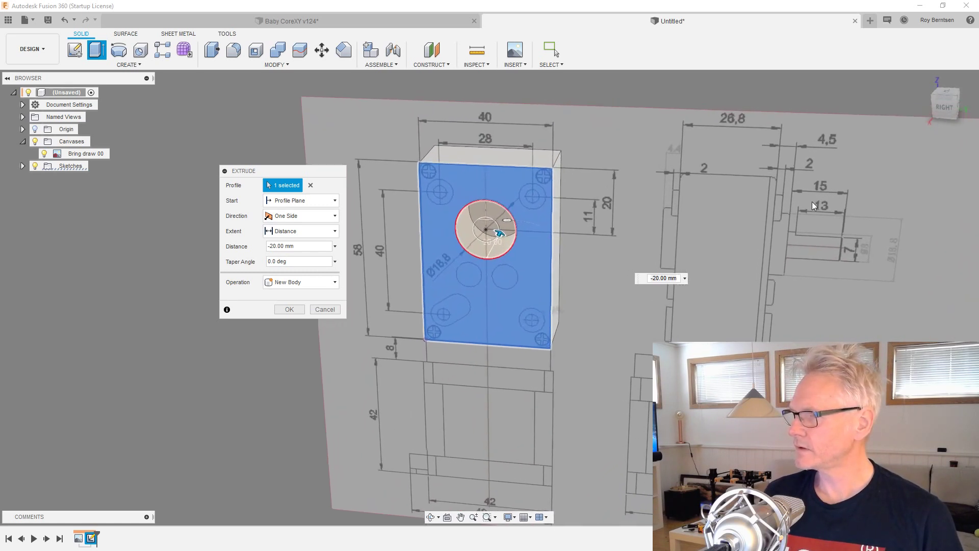
mouse_move(800, 222)
shift+middle_down()
mouse_move(813, 246)
mouse_move(799, 255)
shift+middle_up()
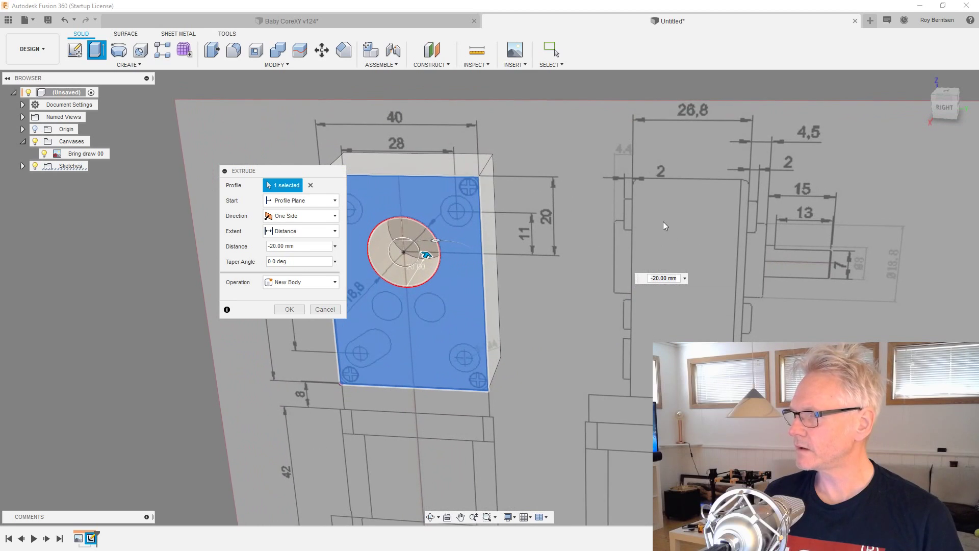
shift+middle_drag(647, 198, 712, 138)
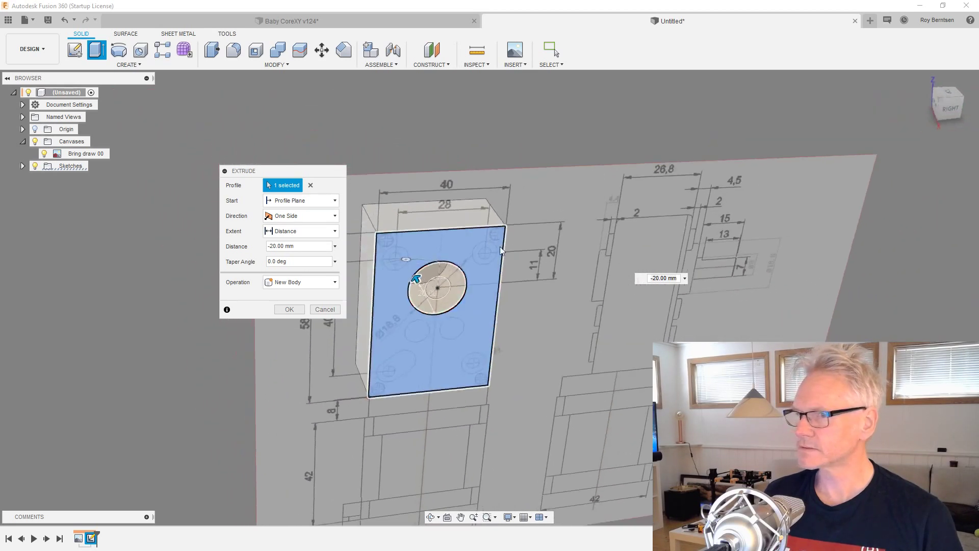
drag(439, 296, 428, 293)
text(-26,8)
key(Return)
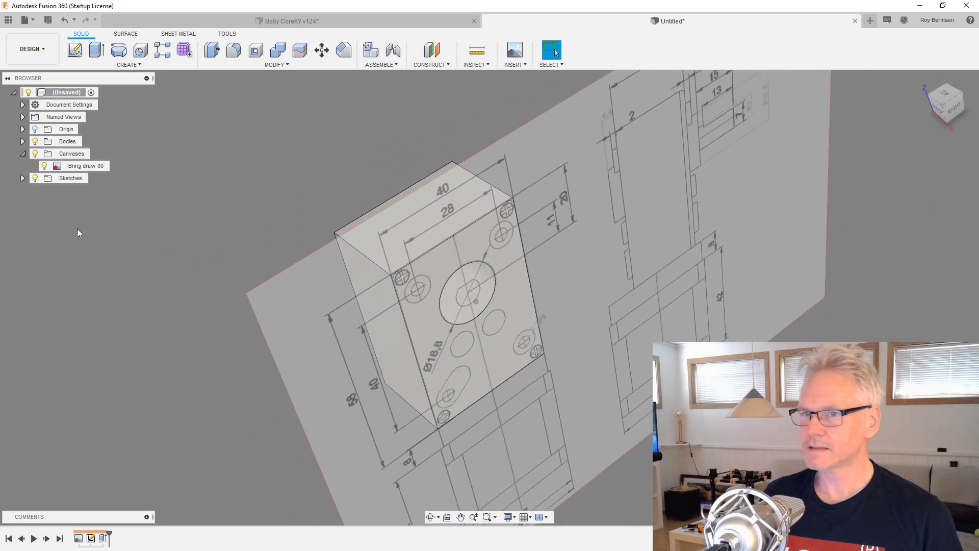
- Edit the gearbox extrusion to include the boss ring and shaft profiles as well, filling the hole in the block
click(22, 178)
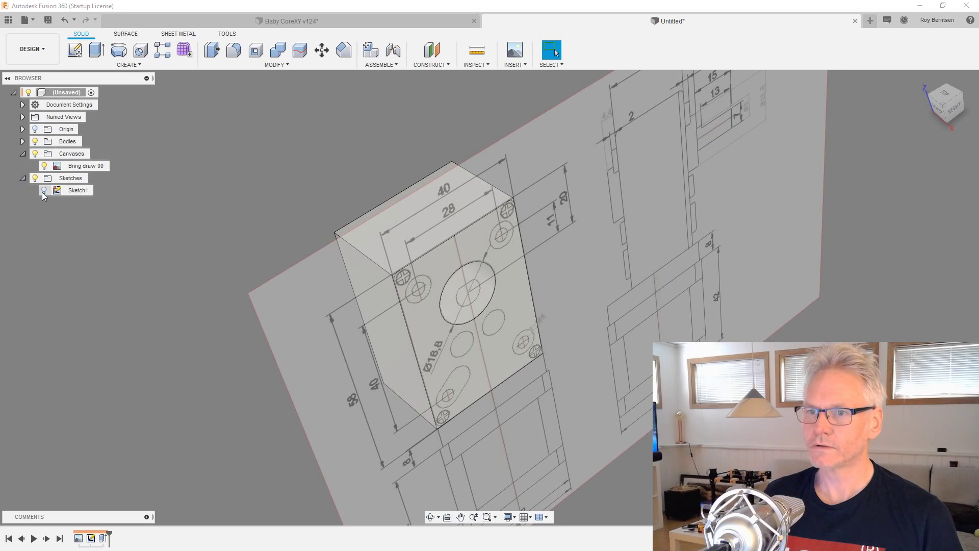
double_click(104, 537)
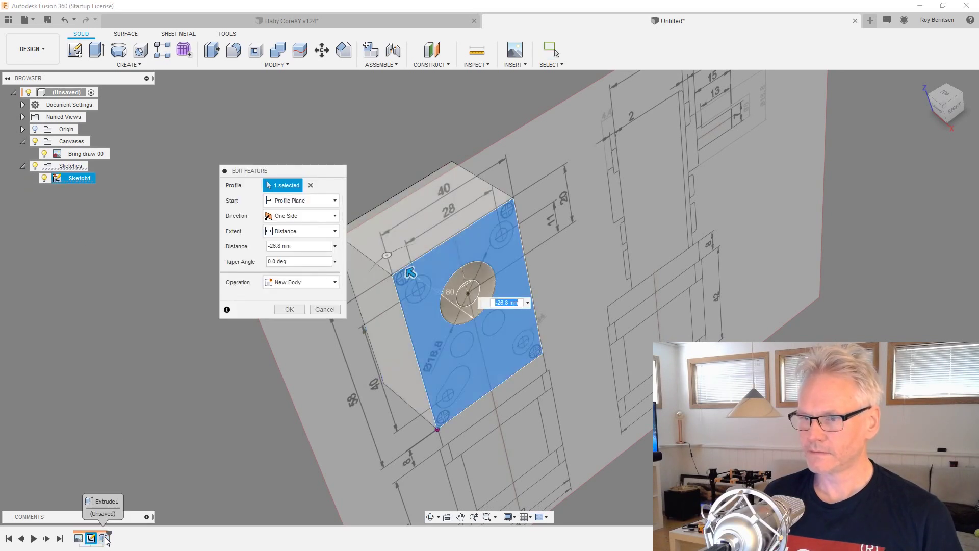
scroll(560, 428, up, 5)
click(468, 312)
click(464, 301)
mouse_move(464, 300)
shift+middle_down()
mouse_move(474, 278)
mouse_move(452, 287)
shift+middle_up()
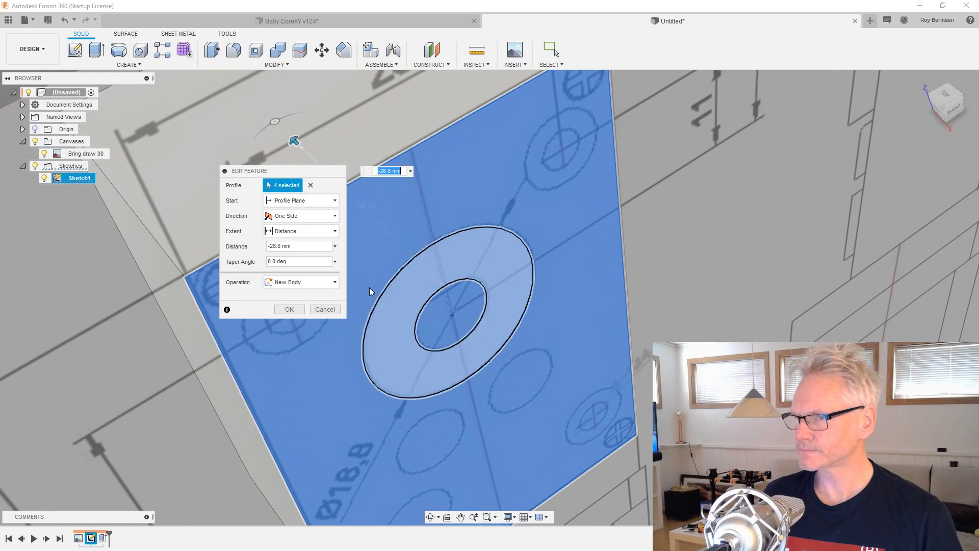
click(289, 309)
- Hide the Bring draw 00 canvas so only the body and sketch are shown
scroll(449, 300, down, 5)
mouse_move(449, 301)
shift+middle_down()
mouse_move(408, 377)
mouse_move(311, 339)
shift+middle_up()
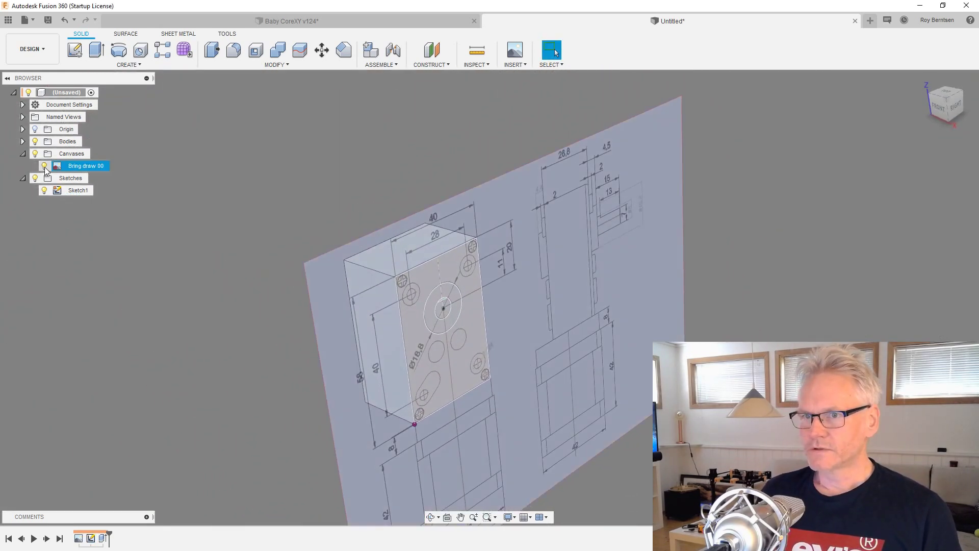
click(44, 166)
shift+middle_drag(641, 334, 815, 265)
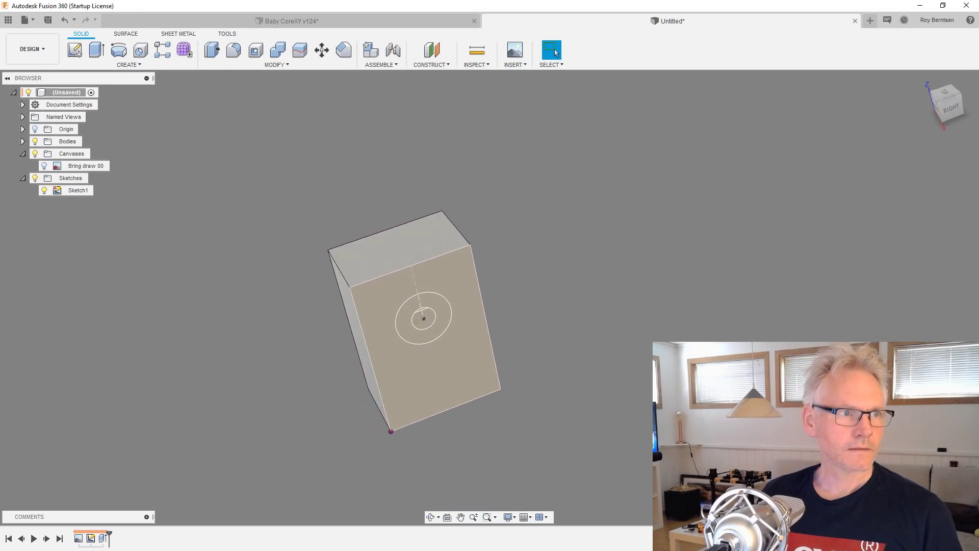
- Switch to File Explorer and open Bring draw 00.jpg from the Downloads folder in the Photos viewer
key(super+e)
drag(627, 153, 506, 123)
click(253, 243)
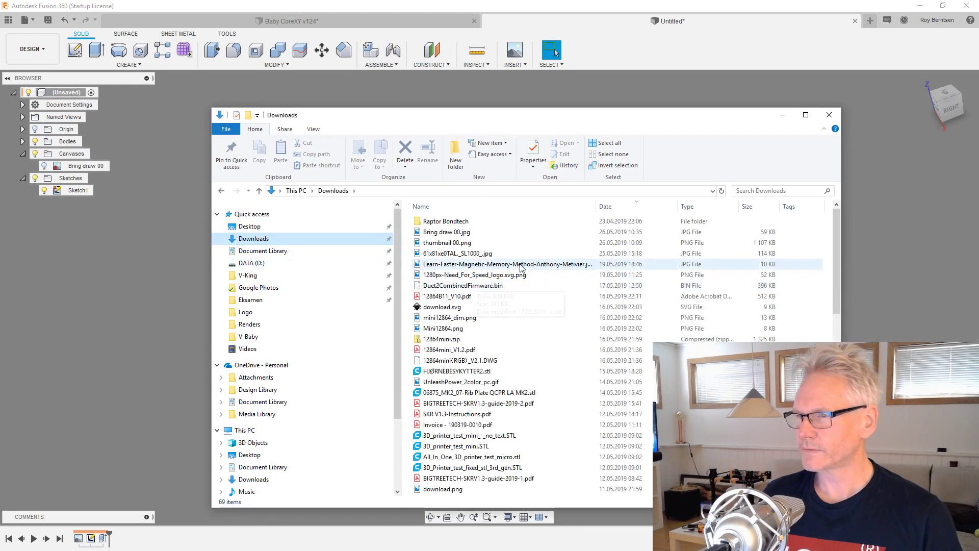
click(468, 234)
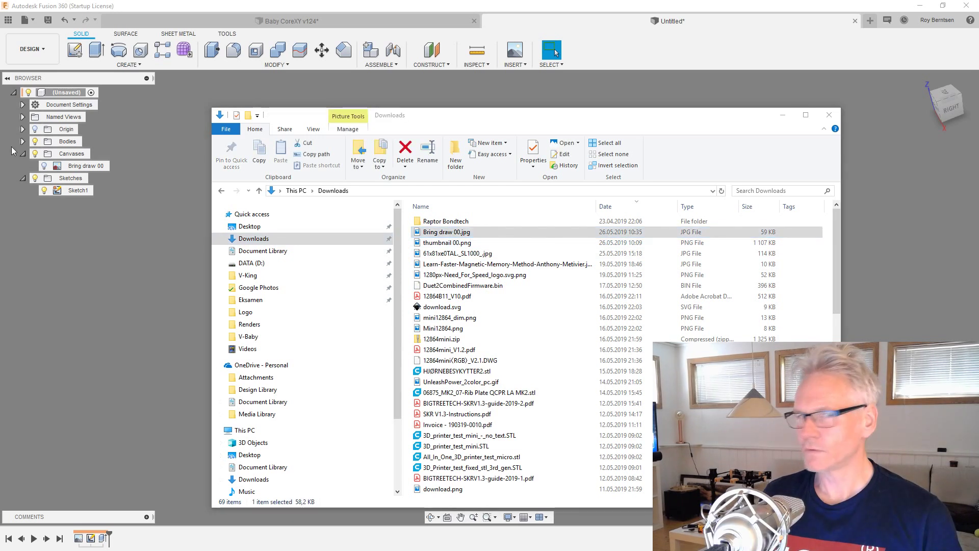
key(Return)
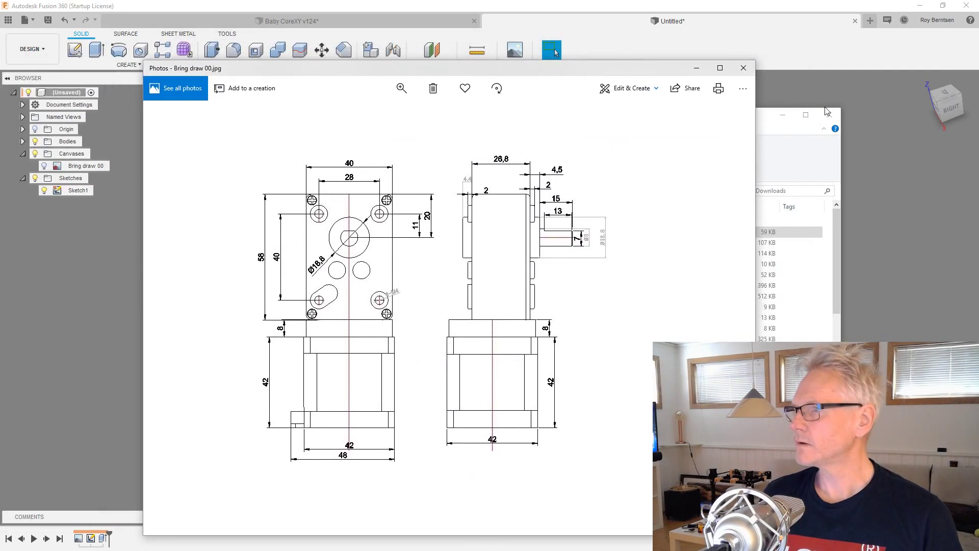
- Minimize the Downloads window and move the drawing image aside so the model is uncovered
click(793, 119)
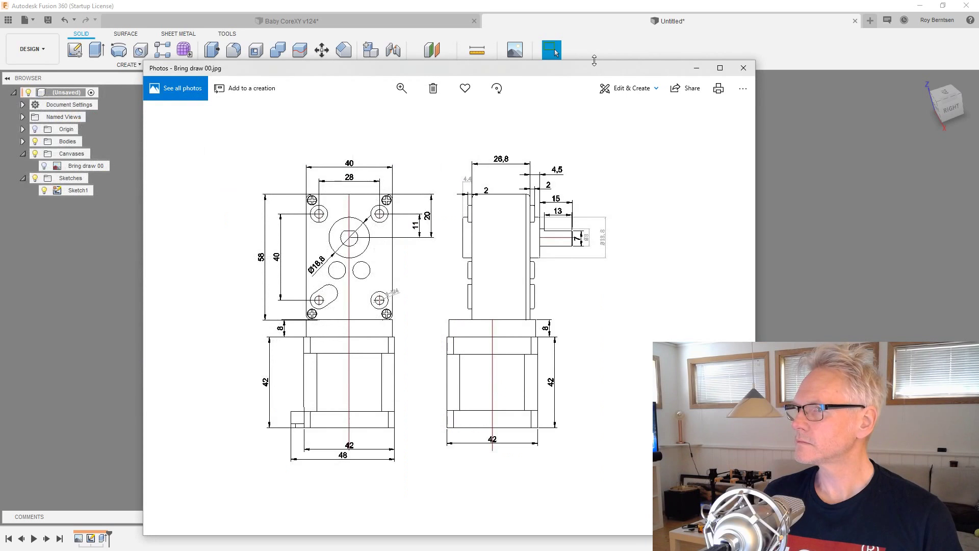
drag(590, 75, 803, 78)
drag(723, 75, 798, 79)
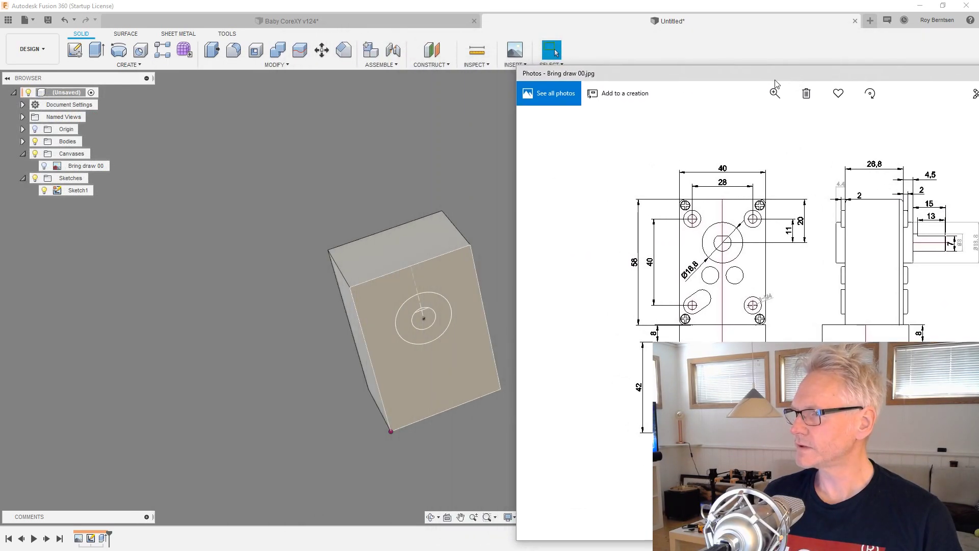
scroll(238, 306, down, 2)
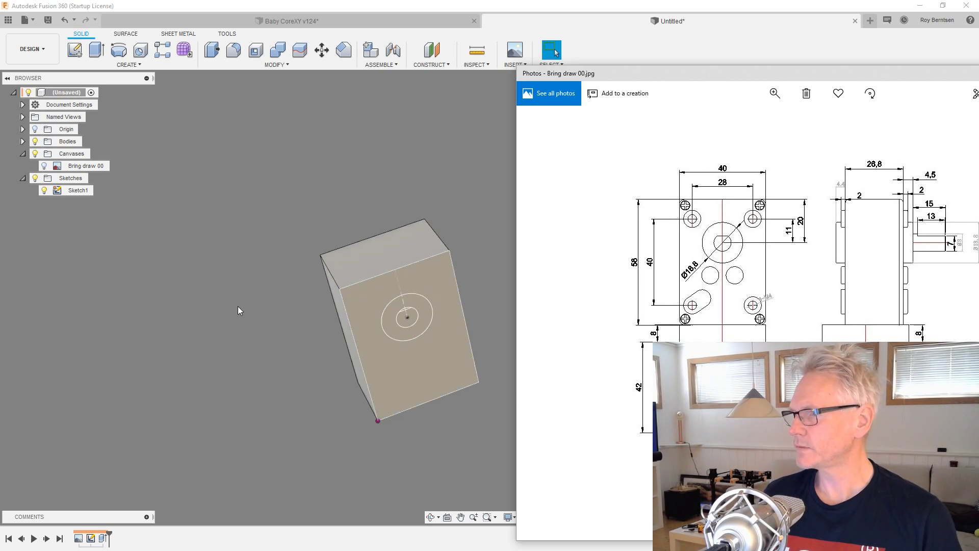
click(471, 312)
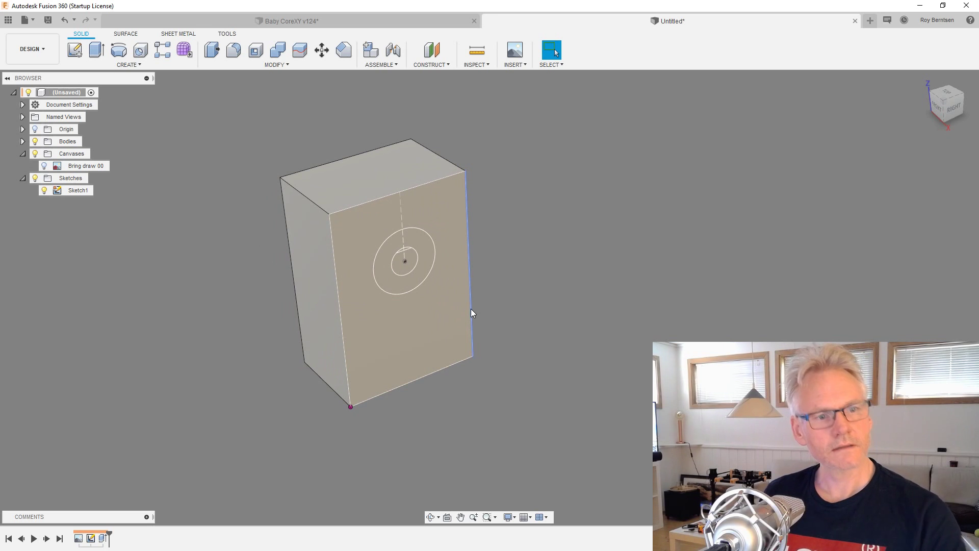
click(466, 304)
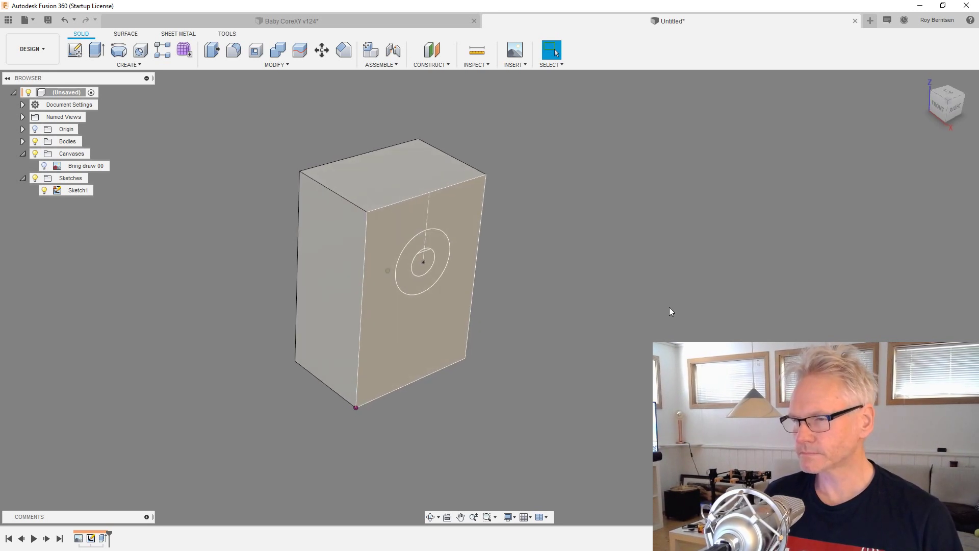
- Switch to the Bring draw 00.jpg image and enlarge its side view to examine the boss and shaft dimensions
key(alt+Tab)
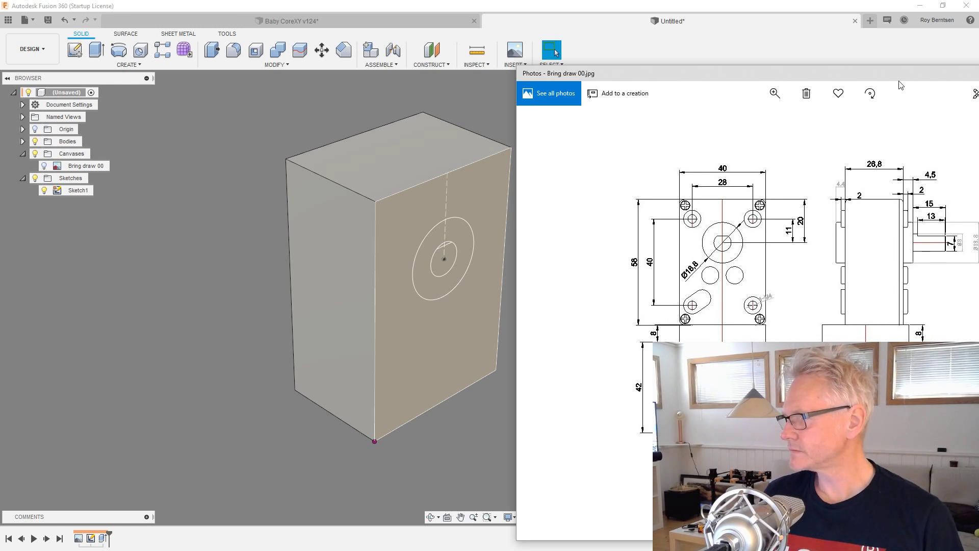
drag(852, 78, 582, 81)
click(508, 102)
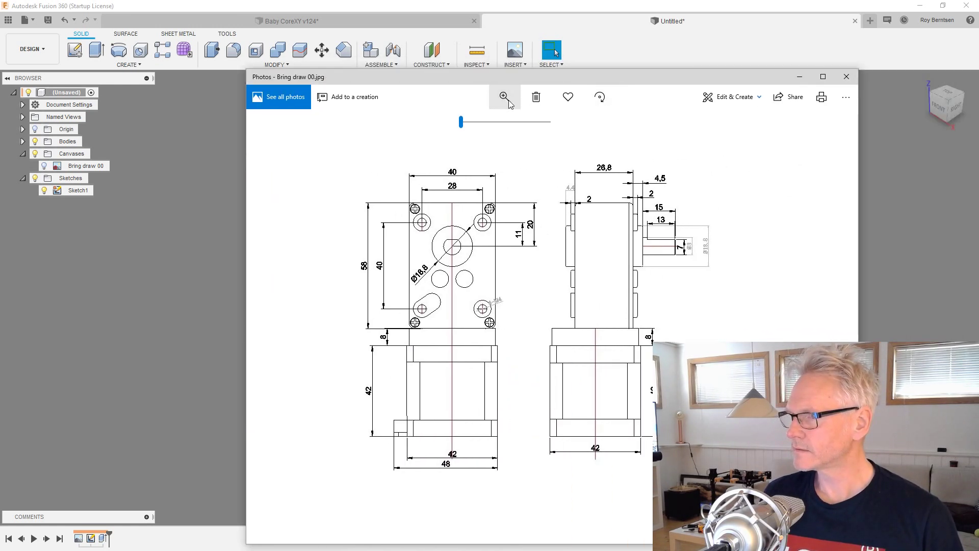
drag(466, 123, 473, 126)
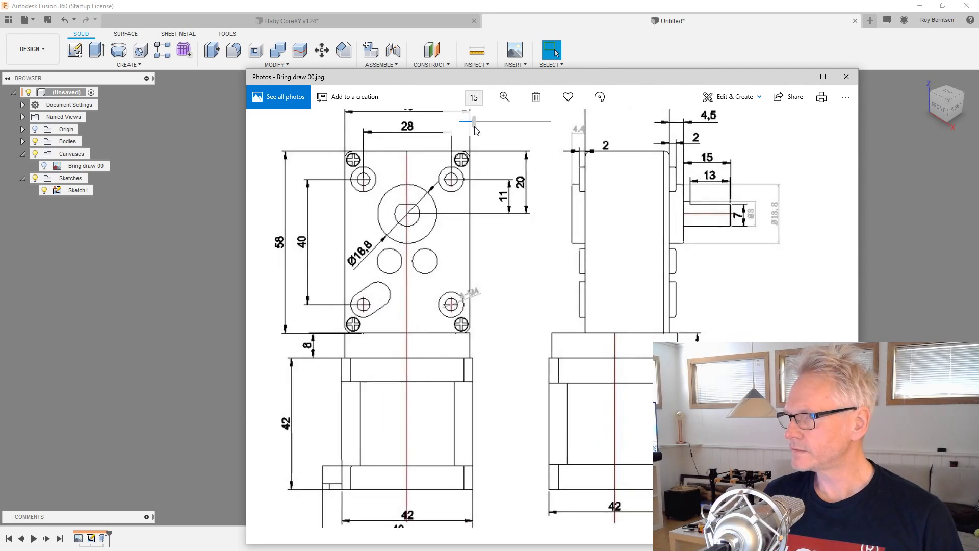
drag(587, 205, 486, 294)
drag(610, 252, 545, 274)
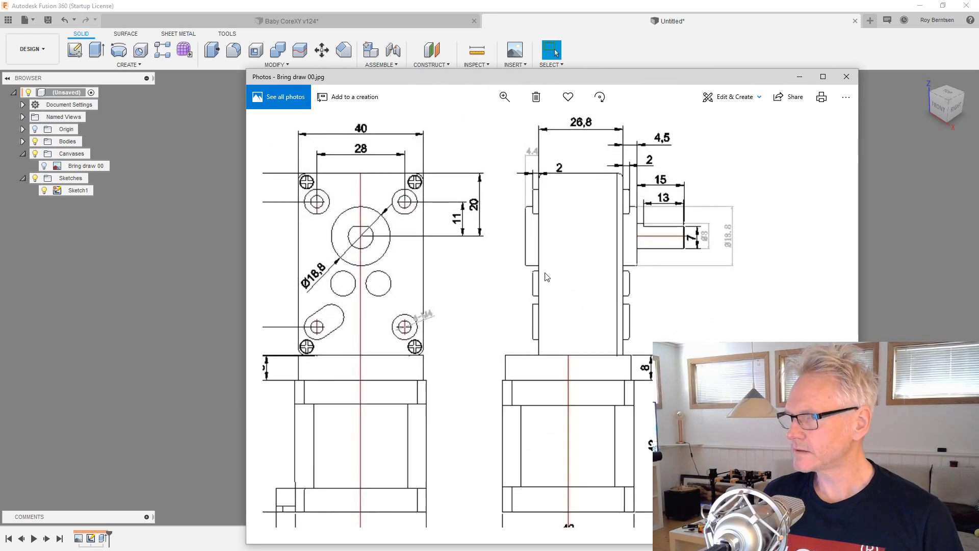
drag(636, 232, 570, 235)
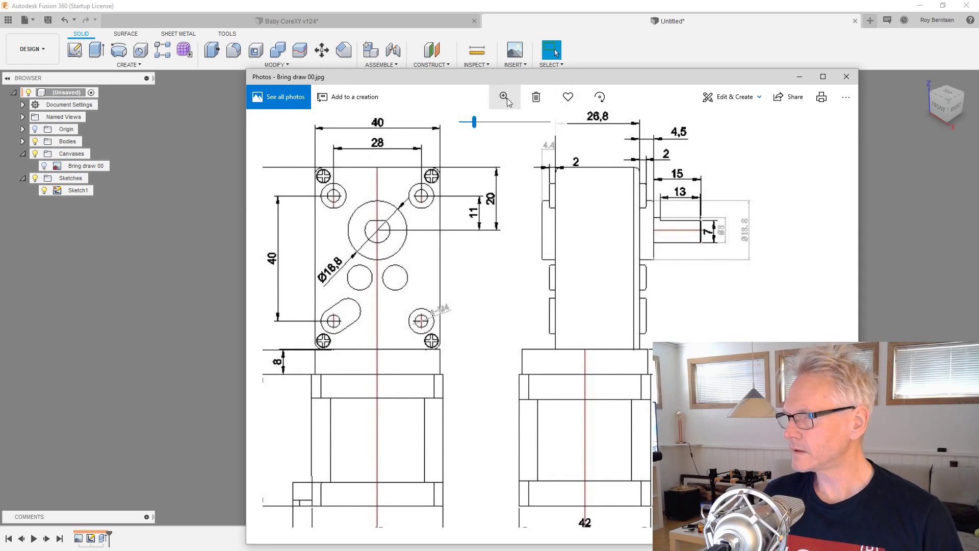
drag(473, 125, 497, 123)
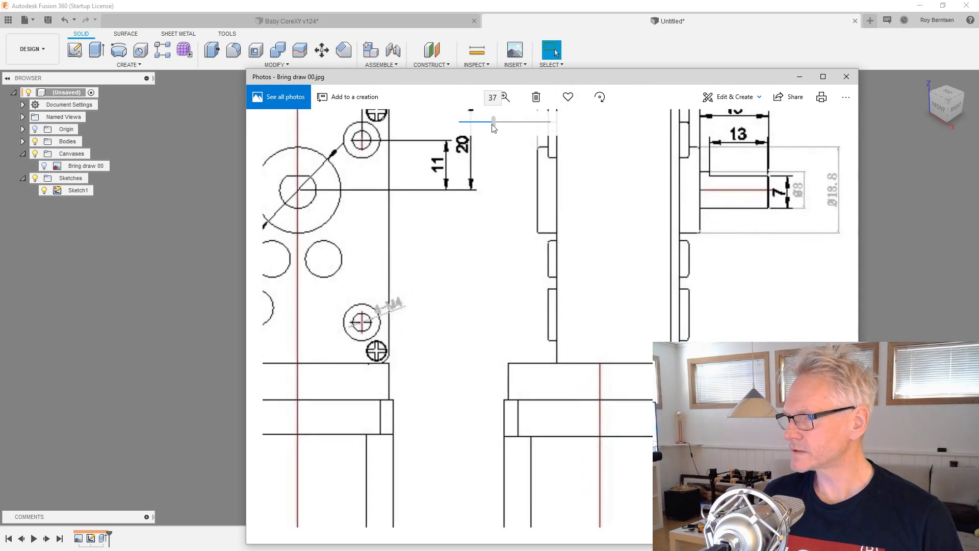
drag(619, 219, 590, 352)
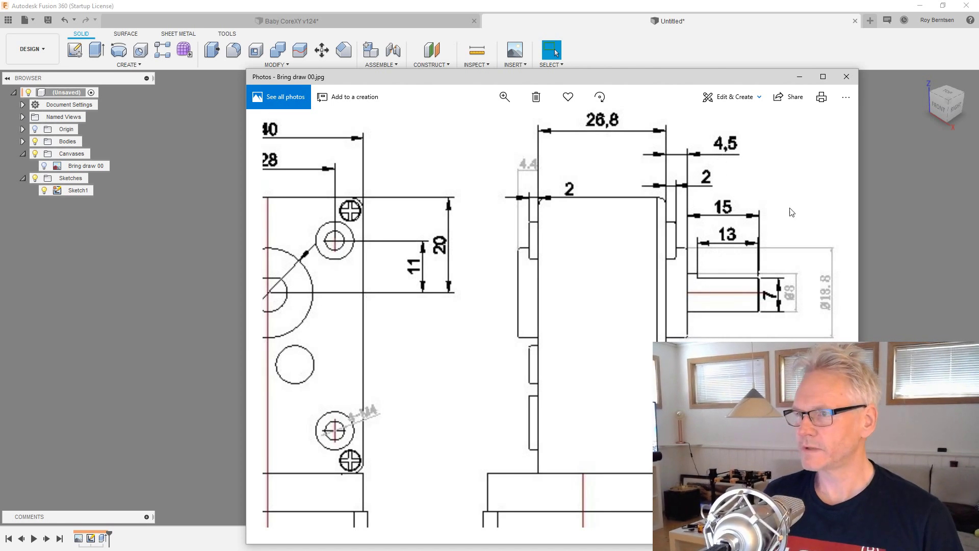
- Extrude the boss ring together with both shaft profiles 4.5 mm outward, joined to the gearbox block
click(861, 237)
click(462, 267)
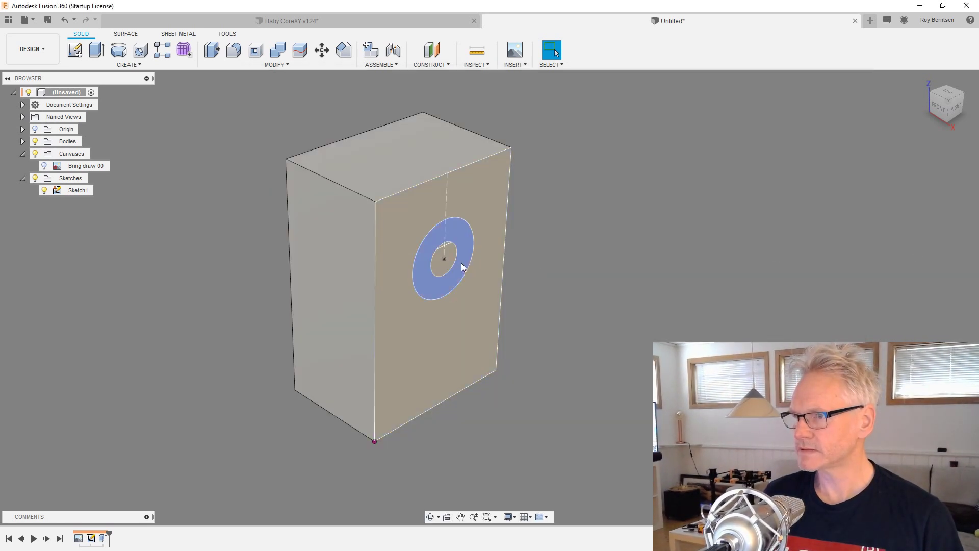
key(Escape)
key(e)
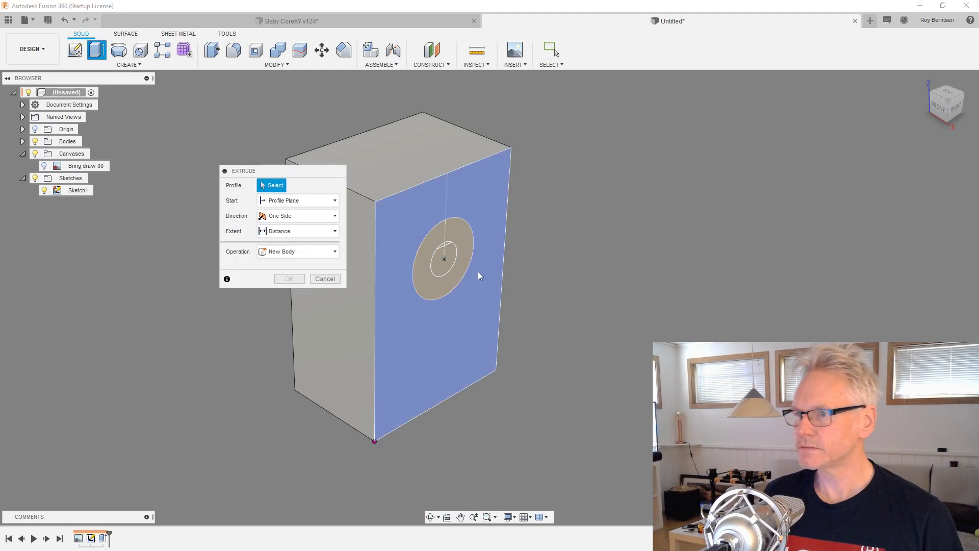
click(461, 269)
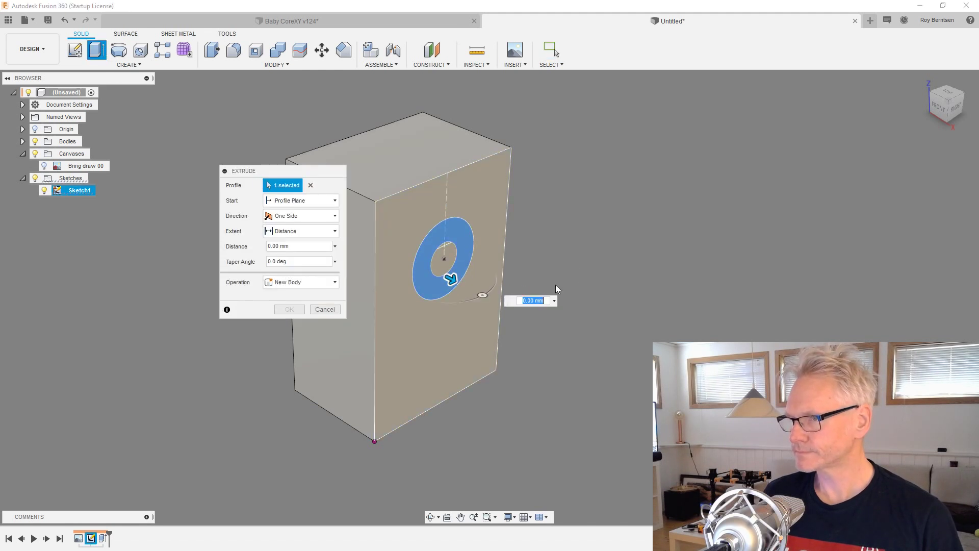
text(4,5)
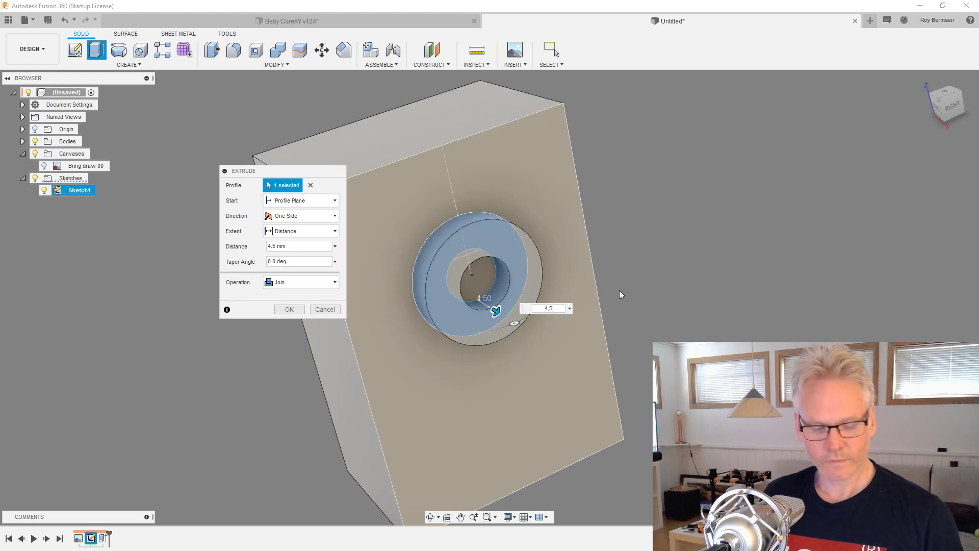
click(487, 285)
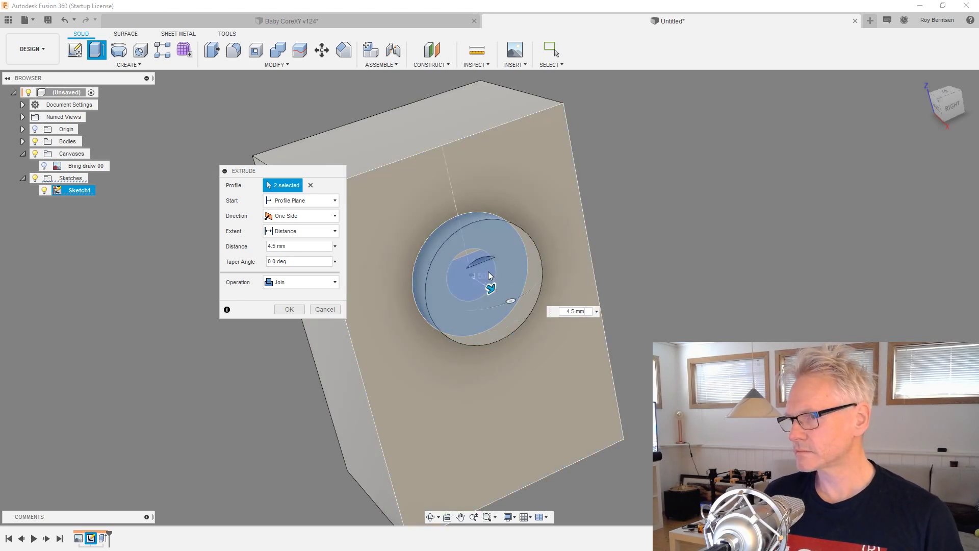
click(470, 239)
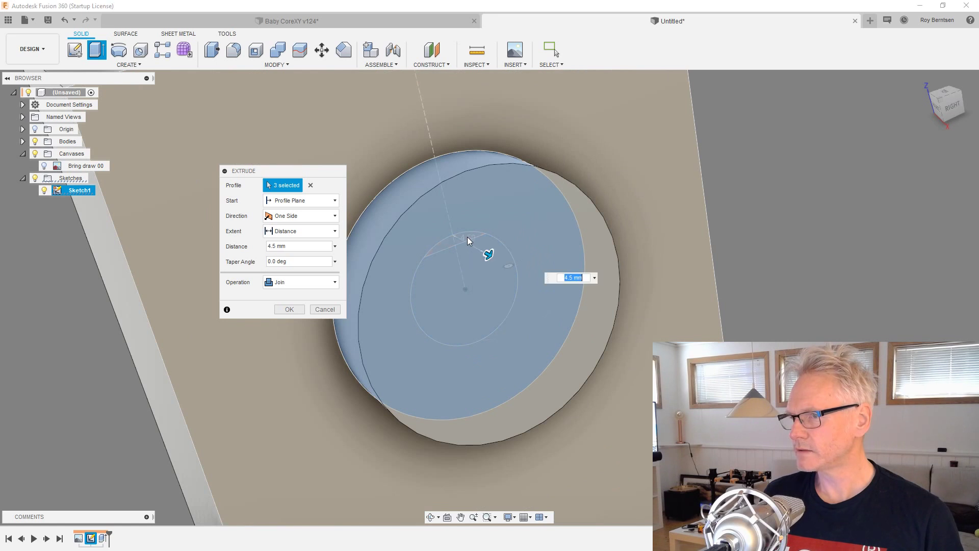
scroll(547, 216, down, 3)
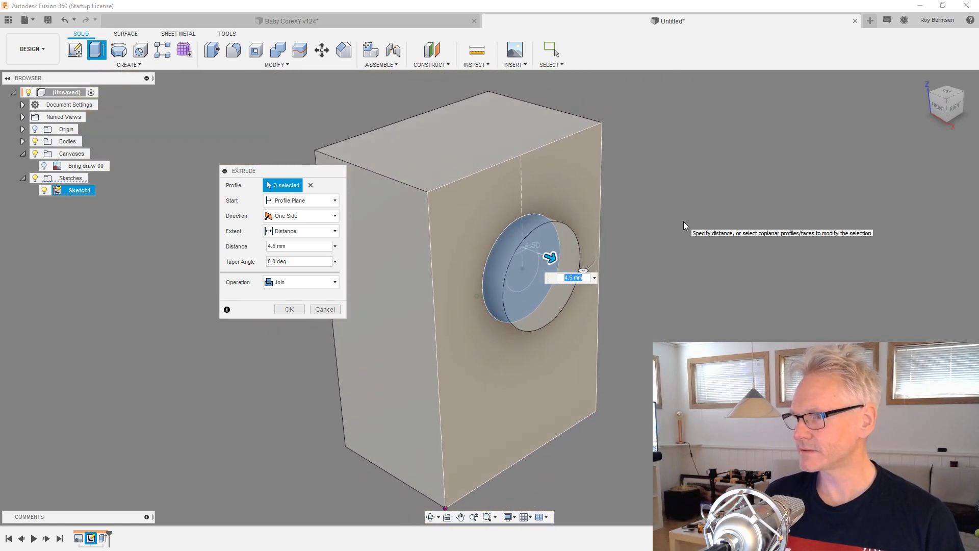
key(Return)
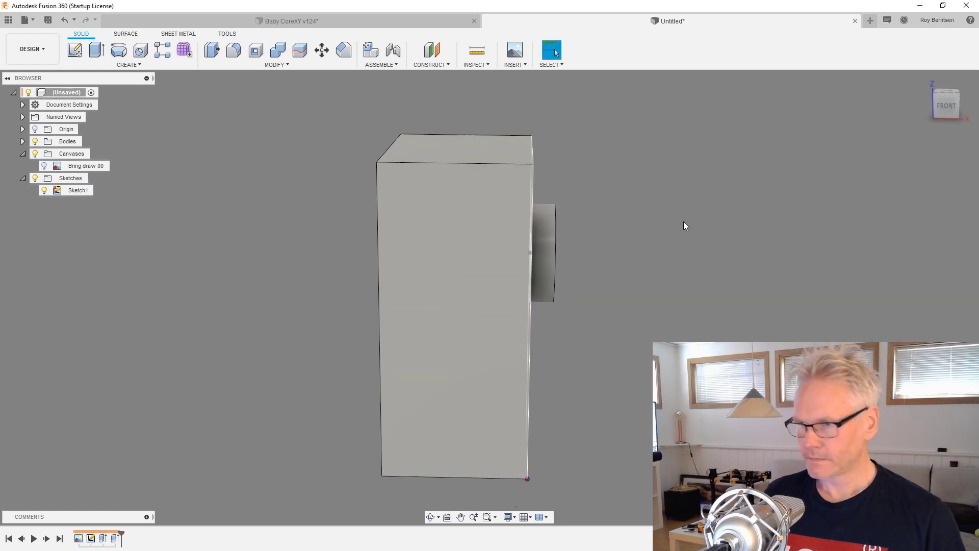
- Hide Sketch1 and start a new sketch on the gearbox face that carries the boss
key(alt+Tab)
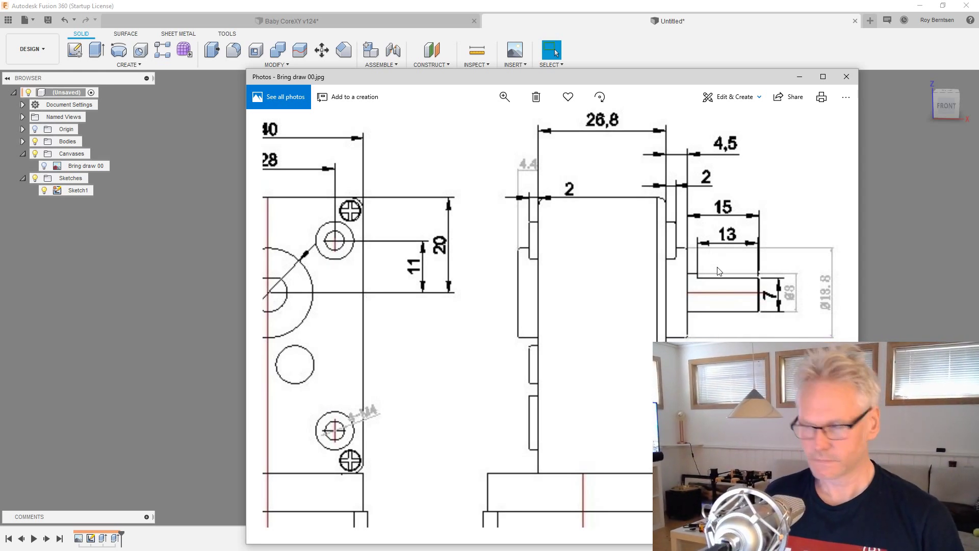
key(alt+Tab)
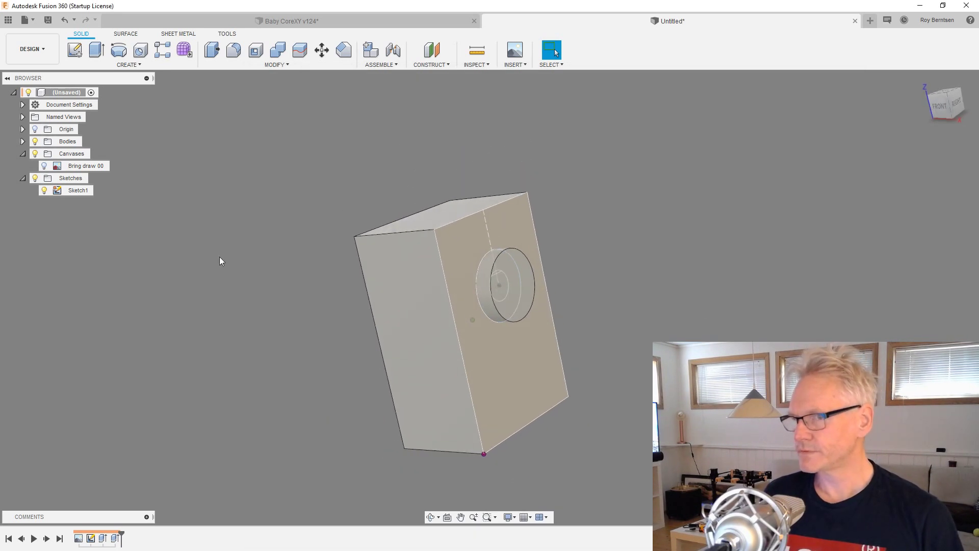
click(44, 191)
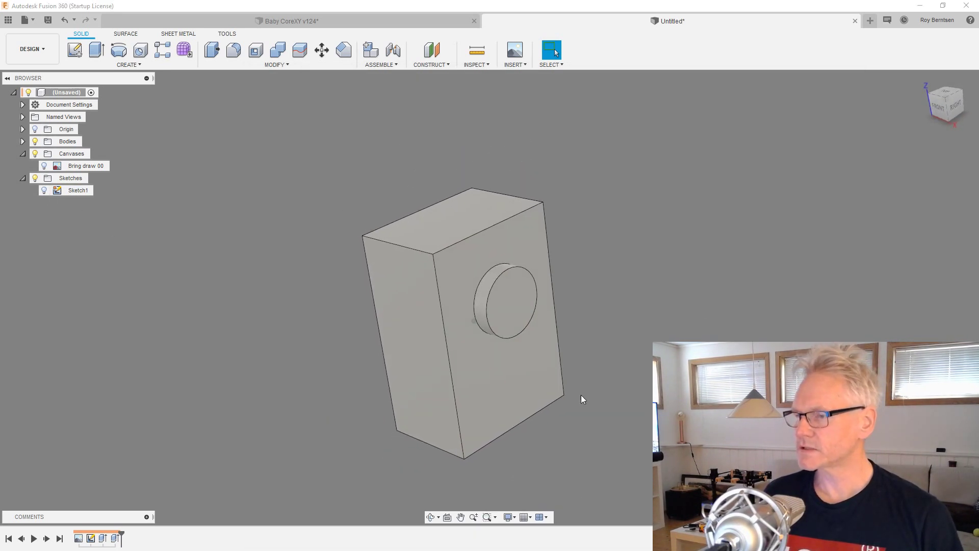
click(516, 374)
click(79, 57)
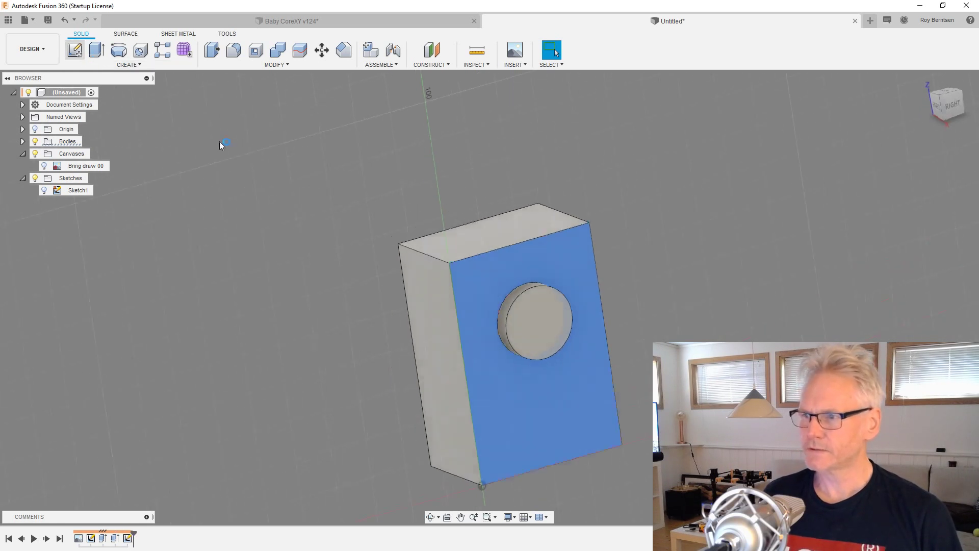
scroll(560, 382, up, 3)
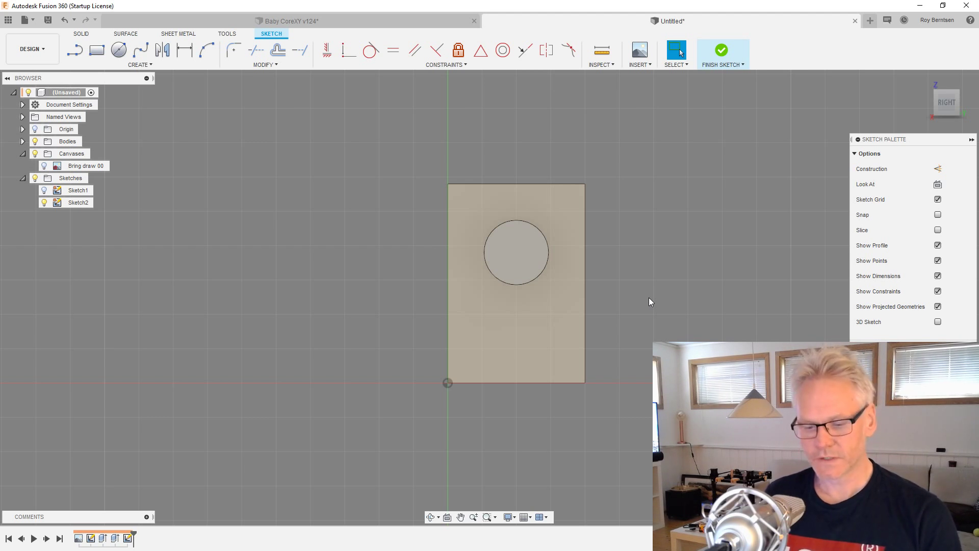
- Project the gearbox's boss-side face into the new sketch with a projection link and view the sketch straight on
key(o)
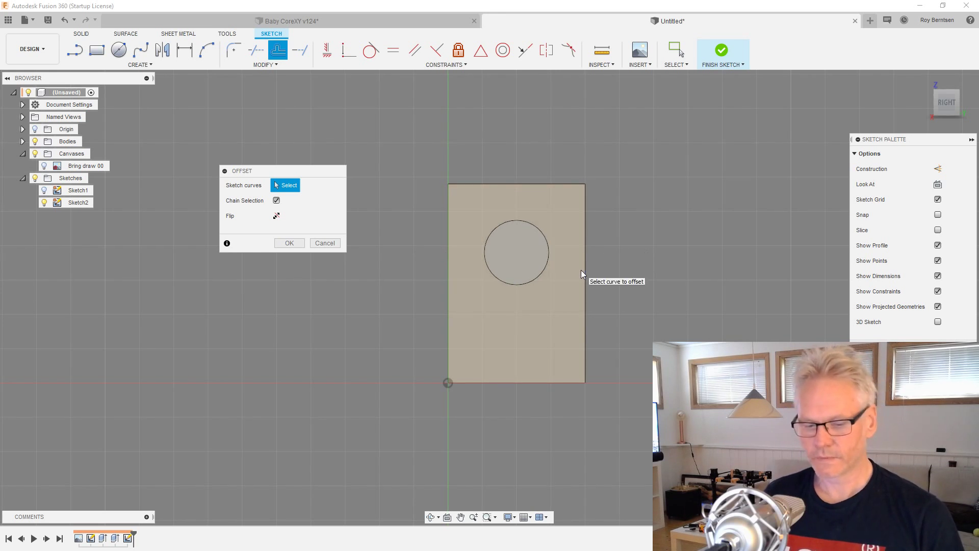
key(Escape)
key(p)
shift+middle_drag(617, 278, 791, 310)
click(664, 225)
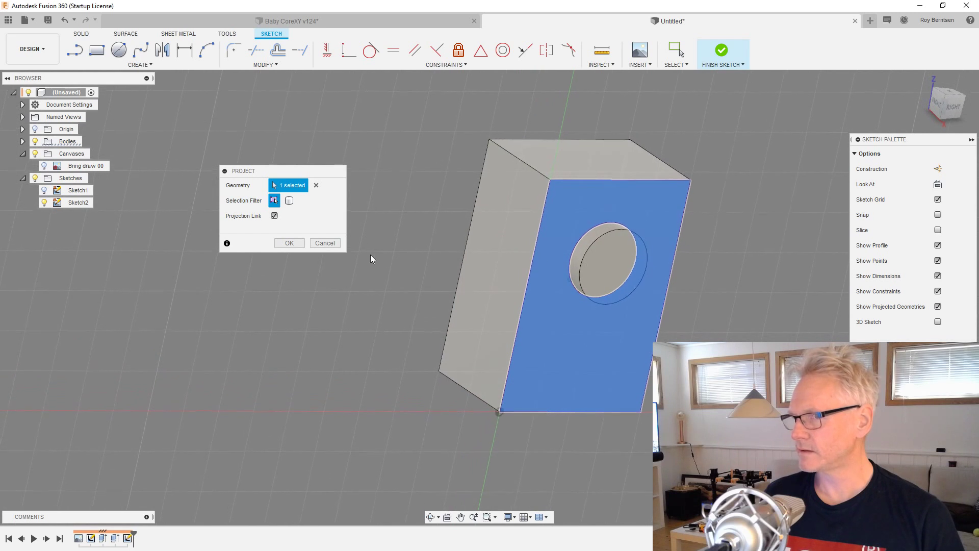
click(296, 244)
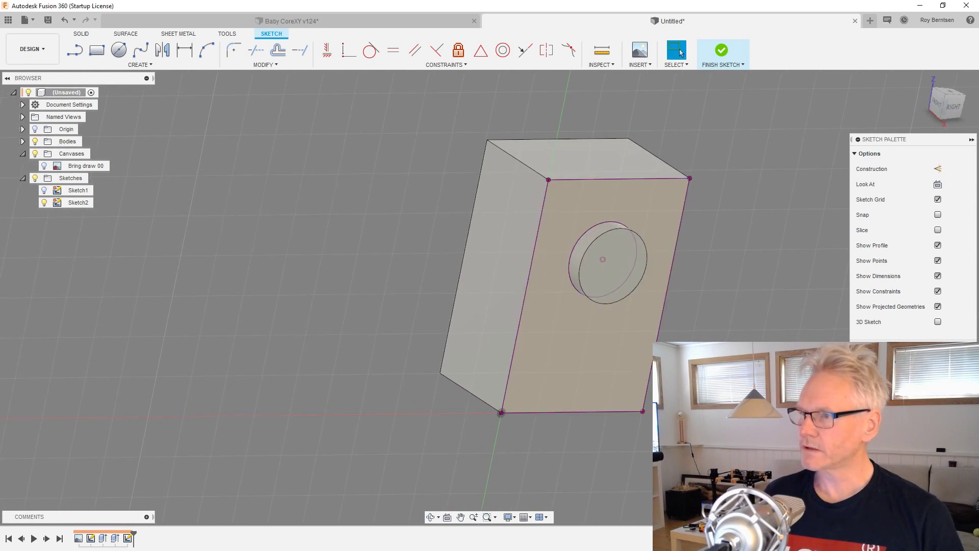
shift+middle_drag(612, 265, 601, 265)
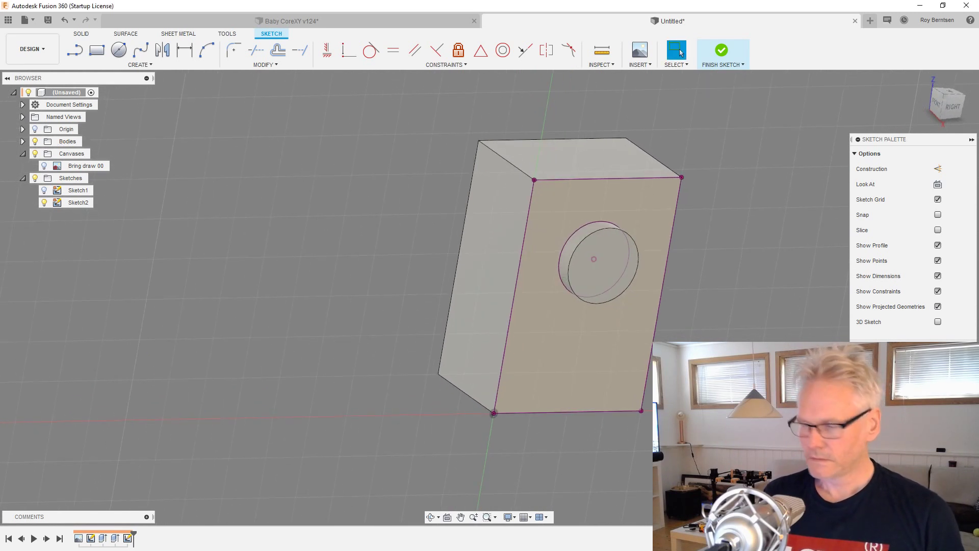
click(938, 186)
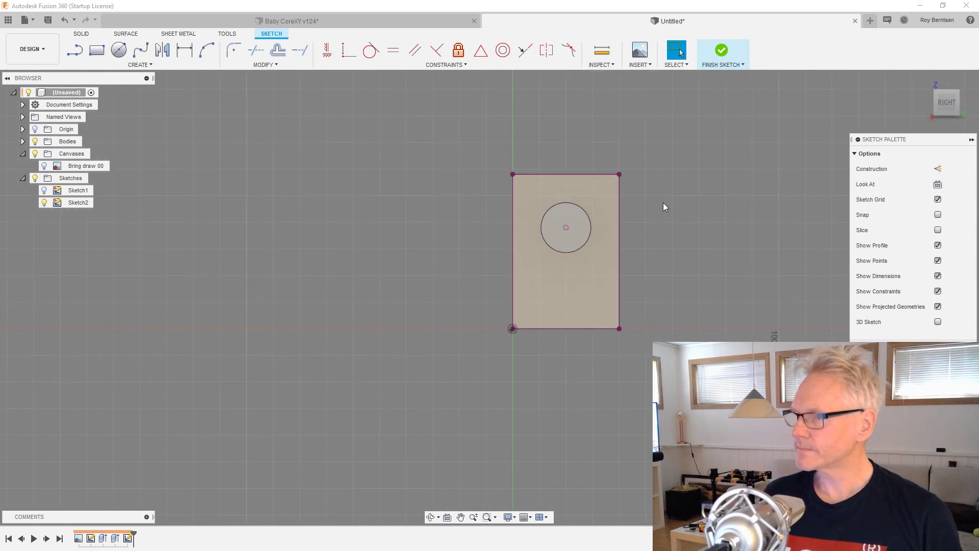
scroll(660, 202, up, 4)
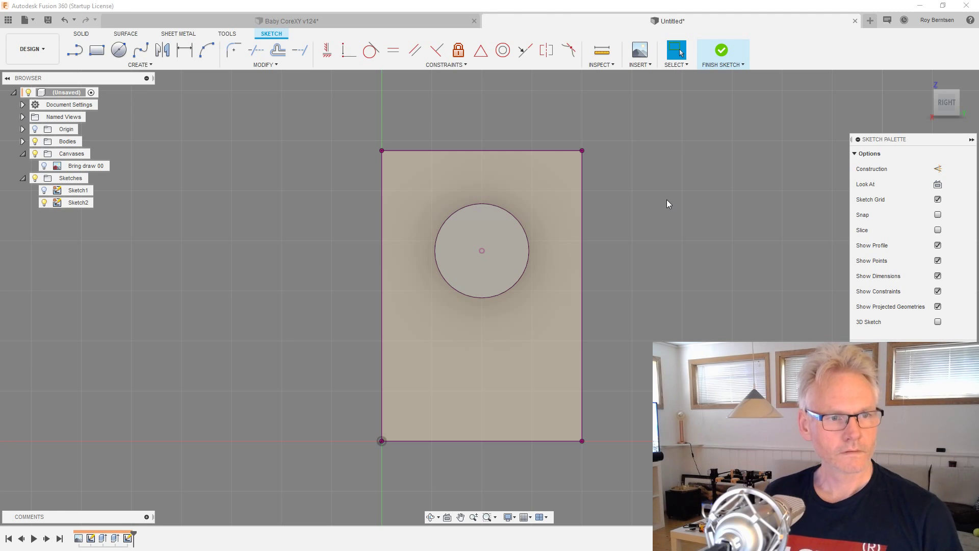
- Check the mounting hole layout in the drawing image's front view and show the Bring draw 00 canvas in the model
key(alt+Tab)
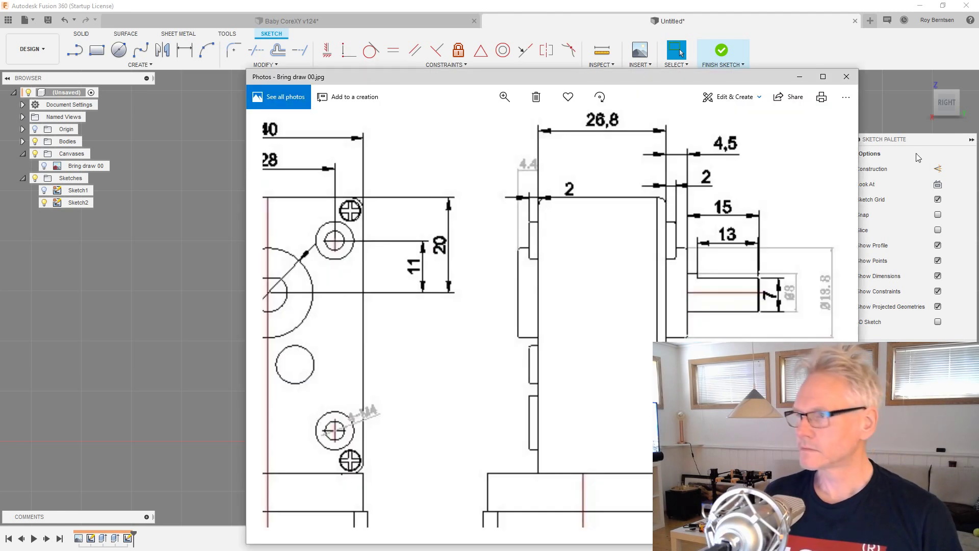
mouse_move(488, 148)
mouse_down()
mouse_move(602, 153)
mouse_move(682, 201)
mouse_move(686, 191)
mouse_up()
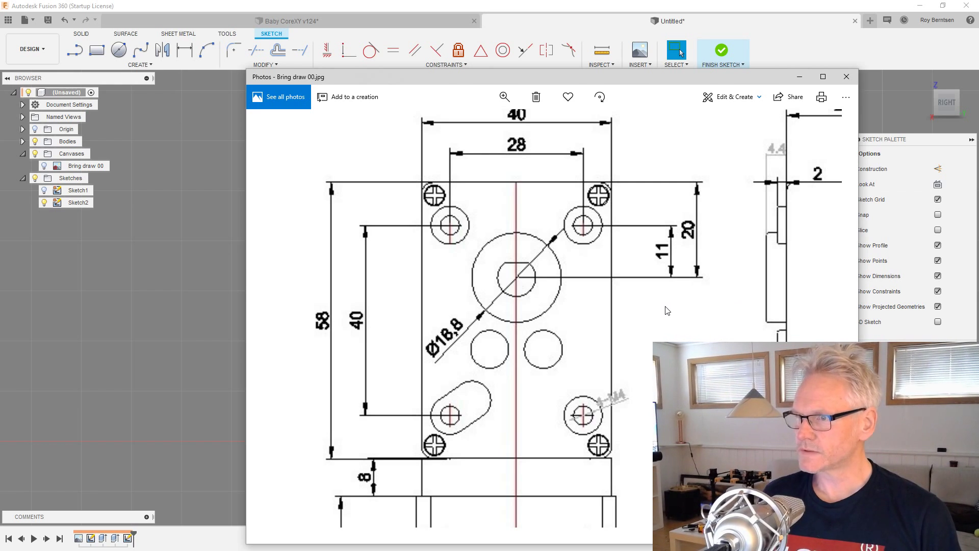
key(alt+Tab)
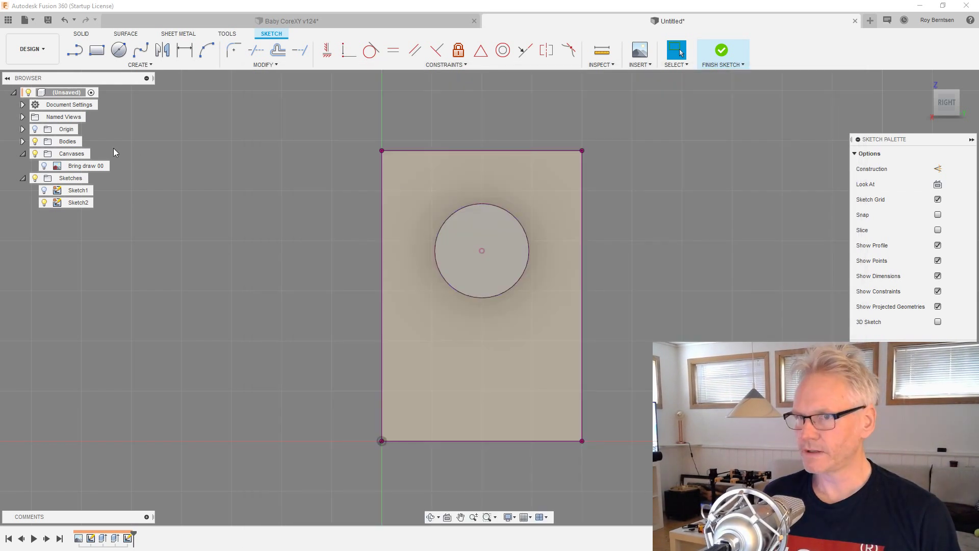
click(45, 167)
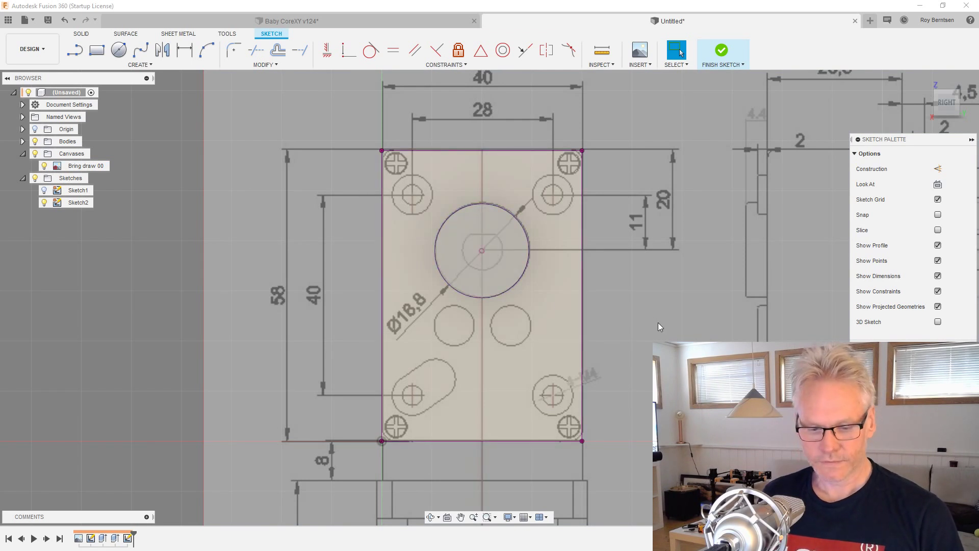
- Draw a rectangle about 28 by 40 mm between the centres of diagonally opposite mounting holes on the canvas
key(r)
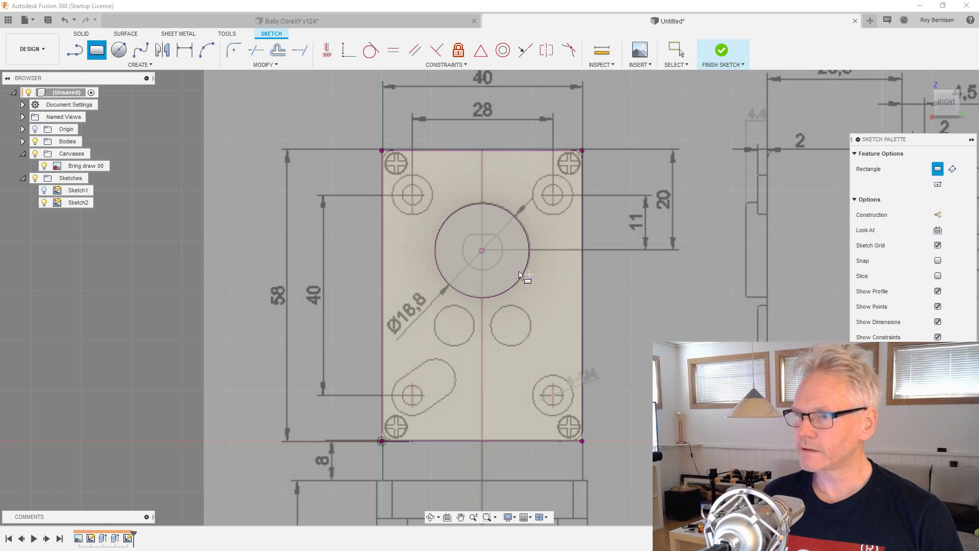
click(413, 197)
click(553, 396)
- Dimension the hole-pattern rectangle to 40 mm high and 28 mm wide
key(d)
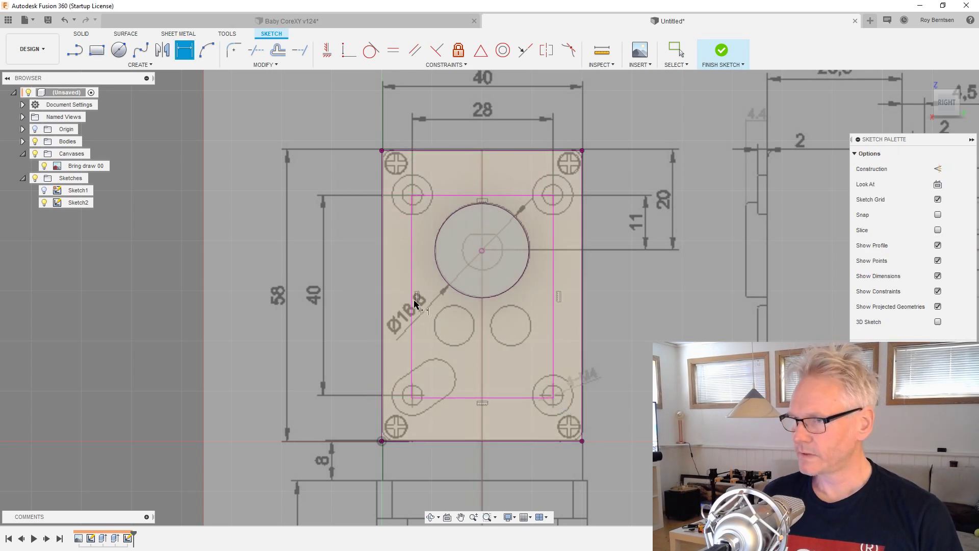
click(357, 301)
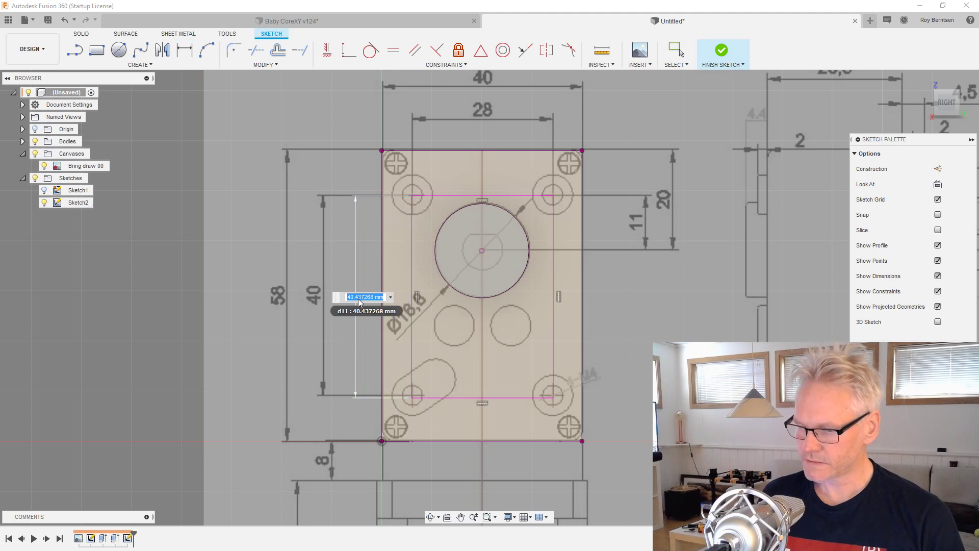
key(Return)
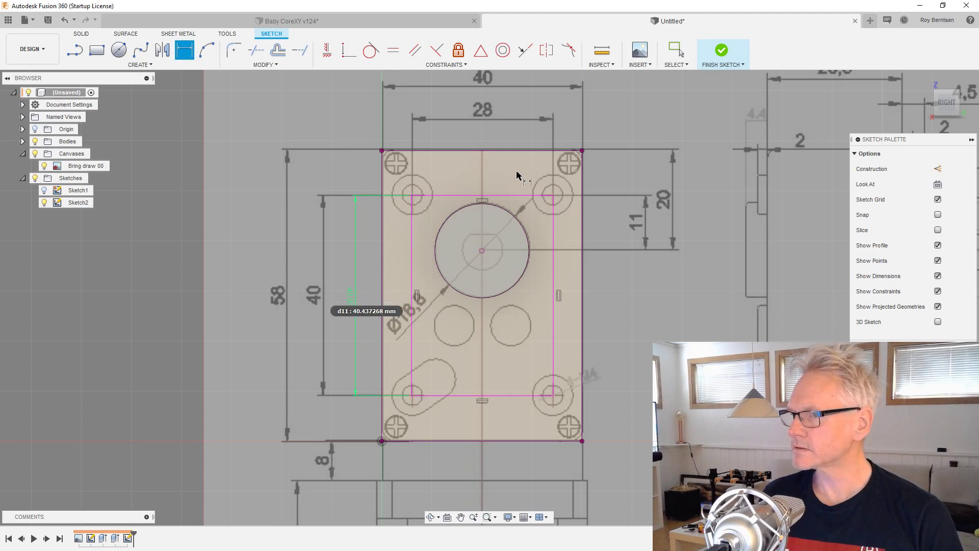
click(512, 194)
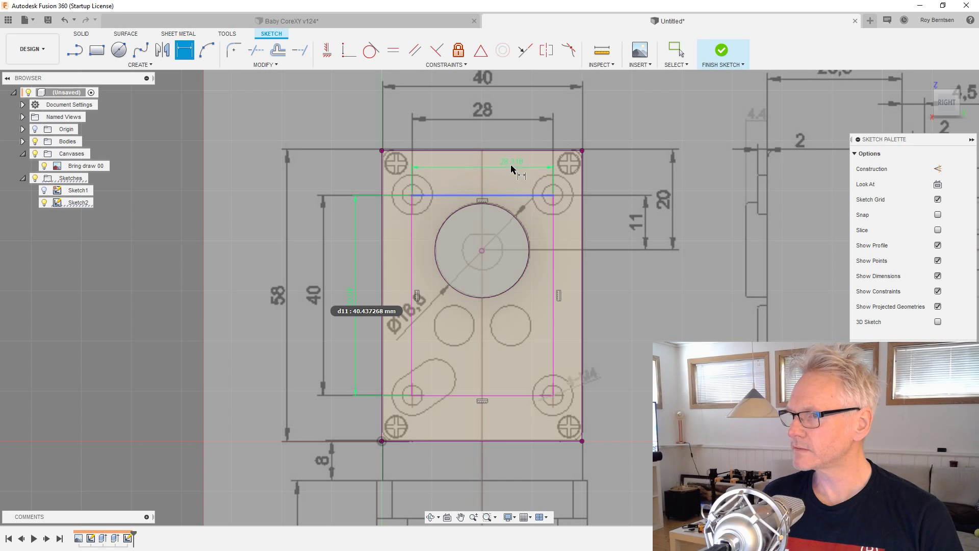
click(484, 132)
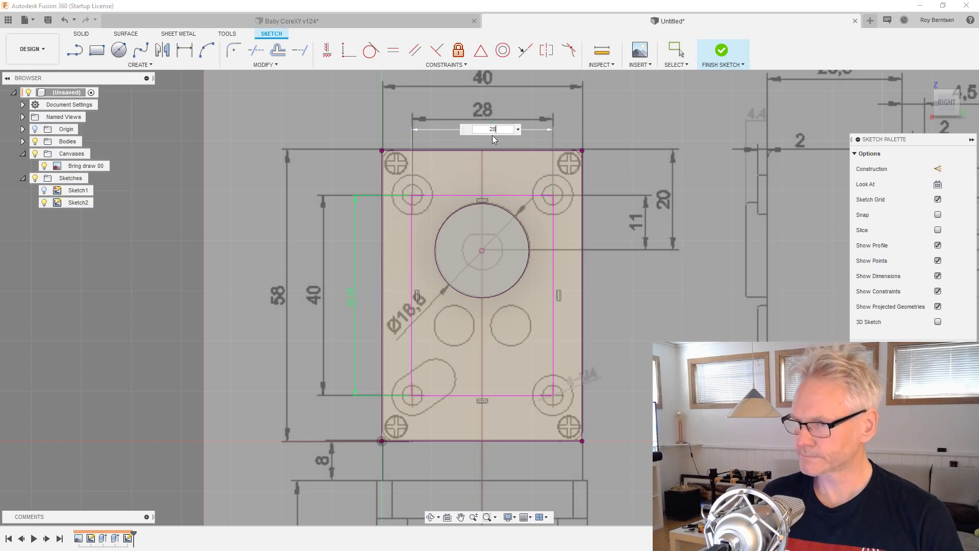
key(Return)
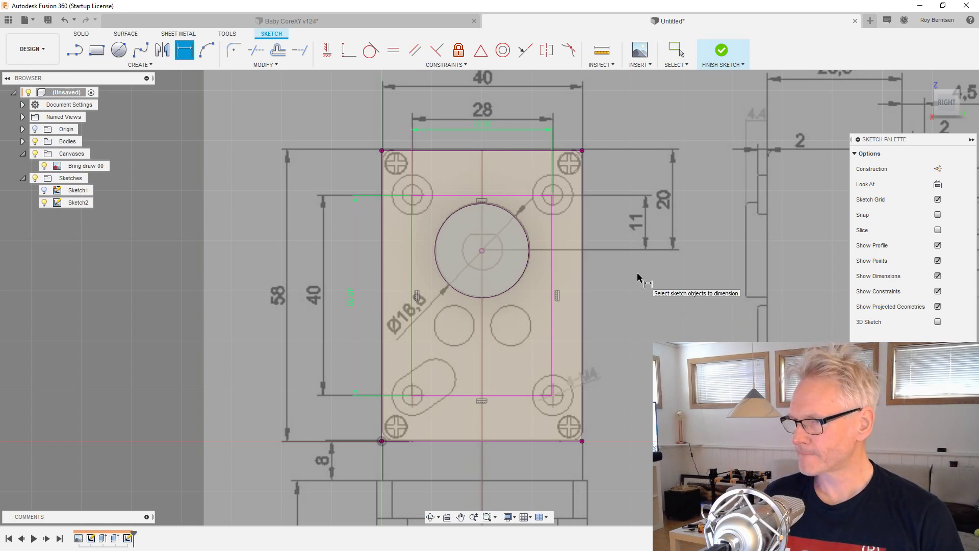
- Dimension the vertical distance from the rectangle's upper corner to the round boss's centre as 11 mm
click(551, 194)
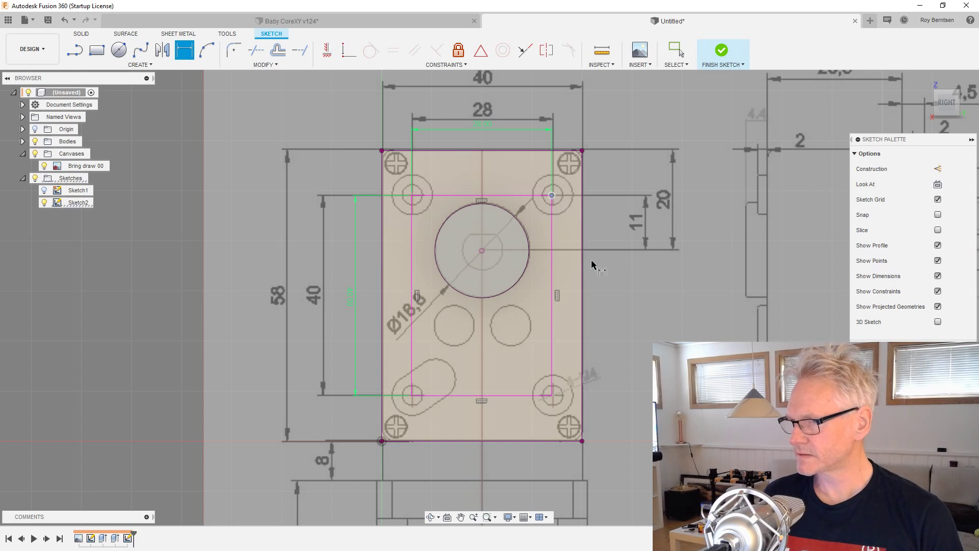
mouse_move(606, 276)
shift+middle_down()
mouse_move(610, 286)
mouse_move(526, 290)
shift+middle_up()
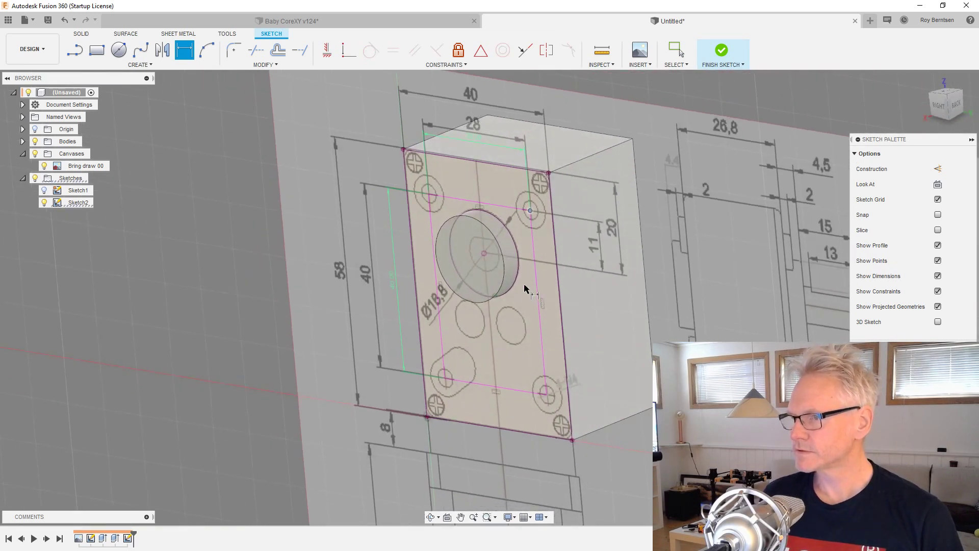
click(508, 274)
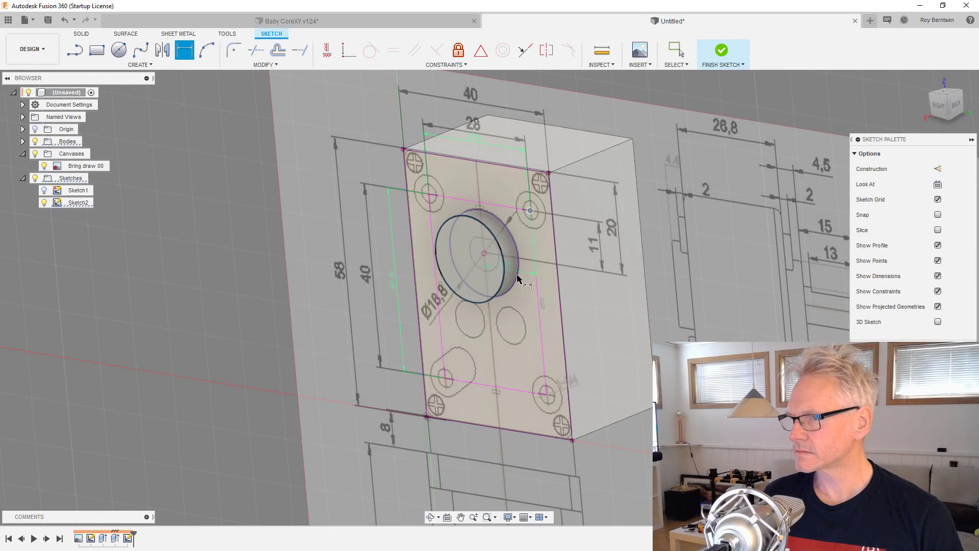
mouse_move(561, 305)
shift+middle_down()
mouse_move(605, 291)
mouse_move(601, 243)
shift+middle_up()
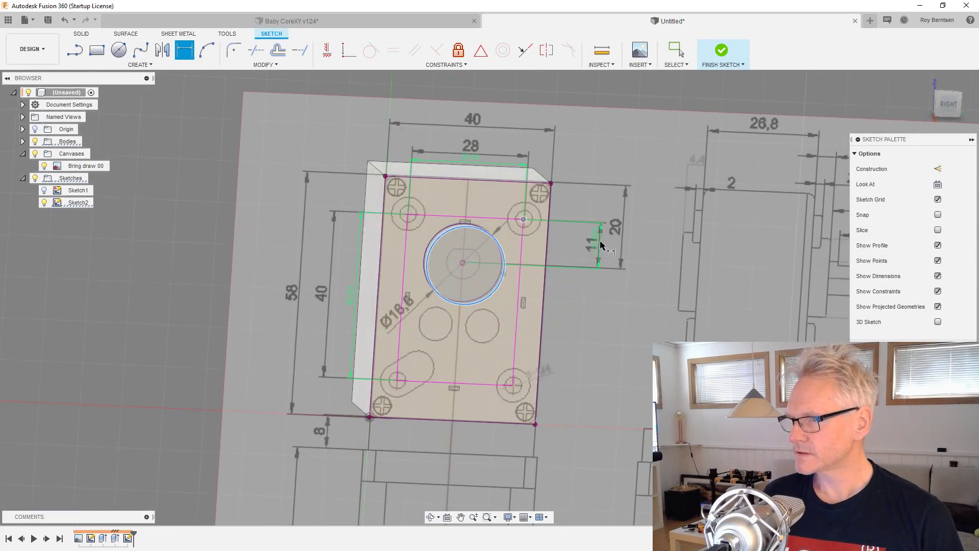
click(600, 250)
text(11)
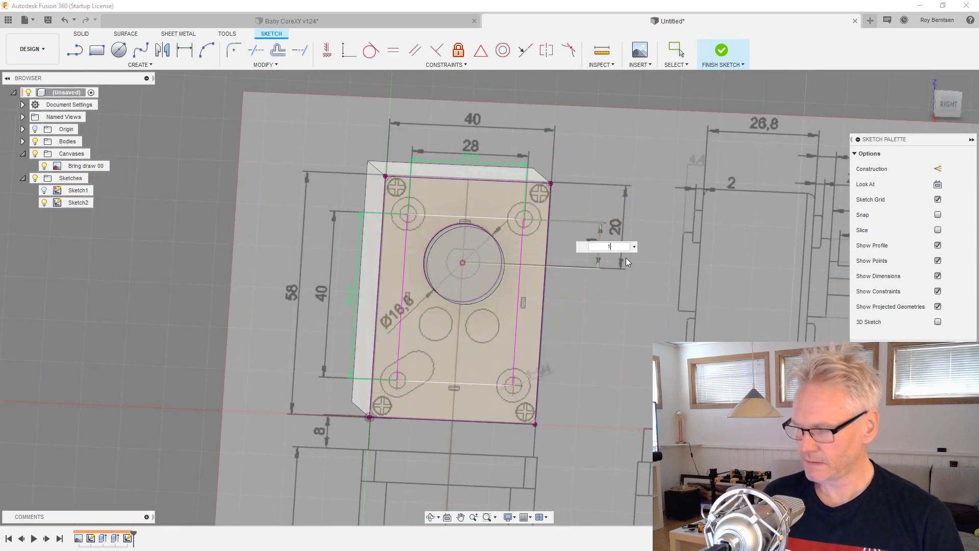
key(Return)
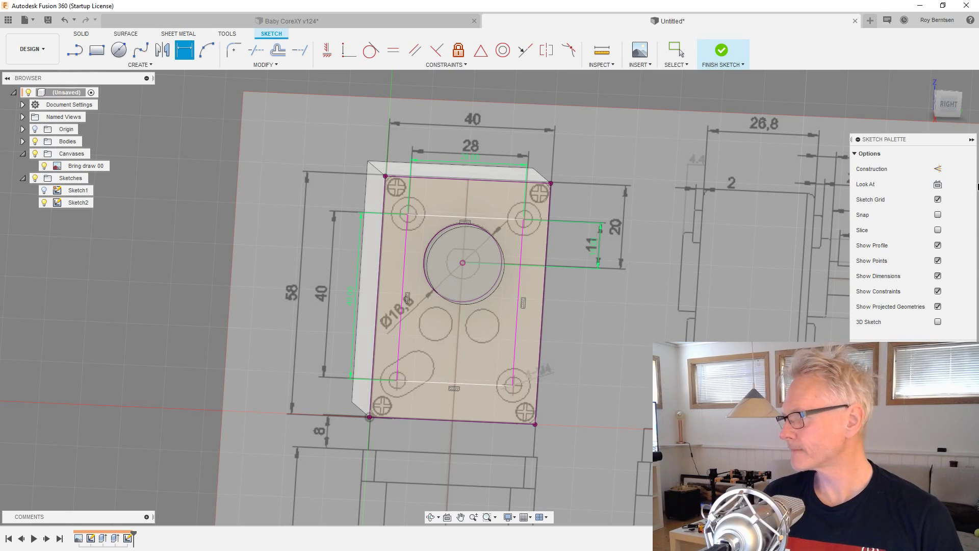
- View the sketch straight on and test whether the hole-pattern rectangle can still shift sideways
click(938, 184)
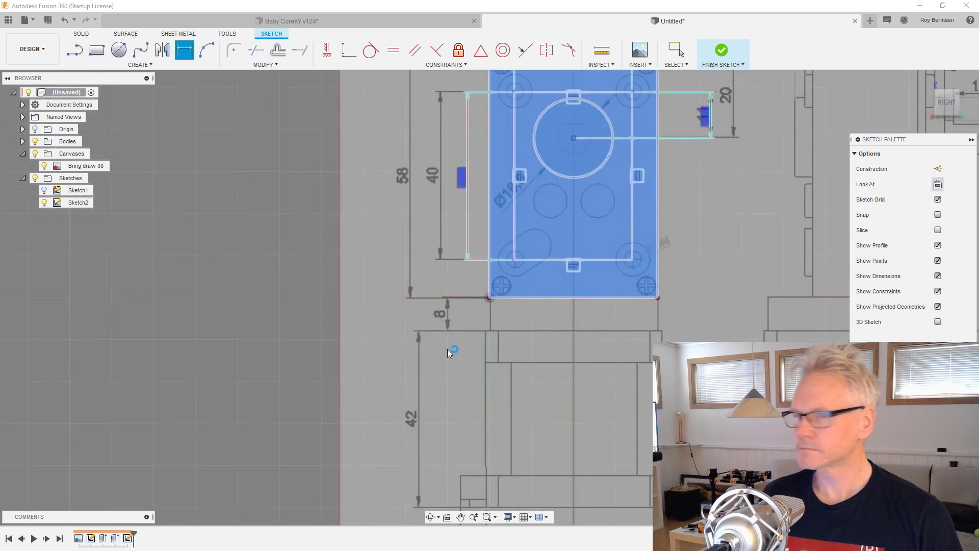
scroll(686, 124, up, 5)
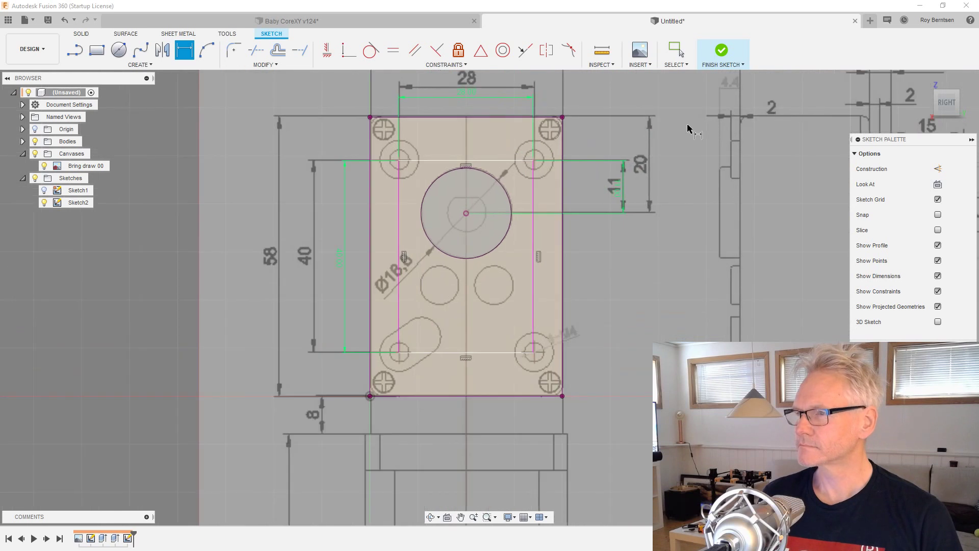
scroll(670, 182, down, 3)
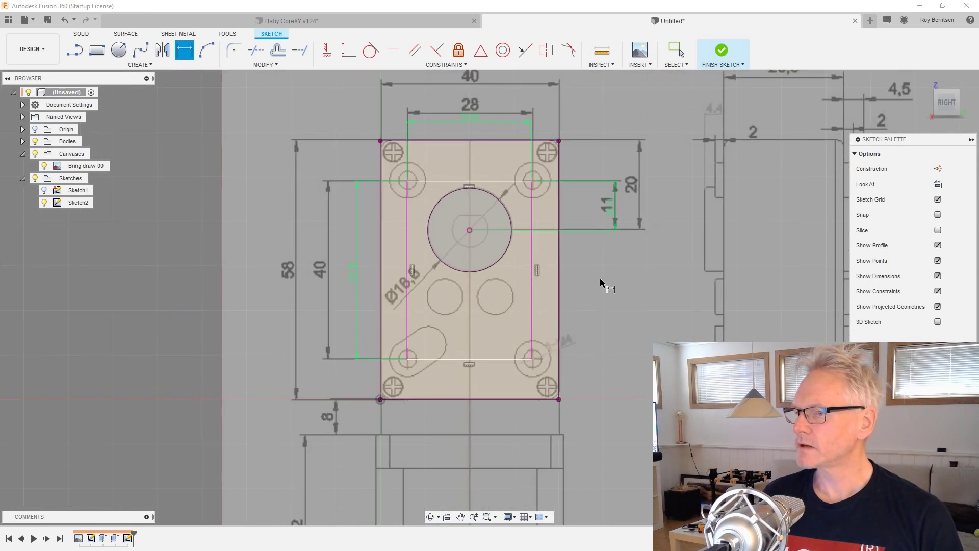
key(Escape)
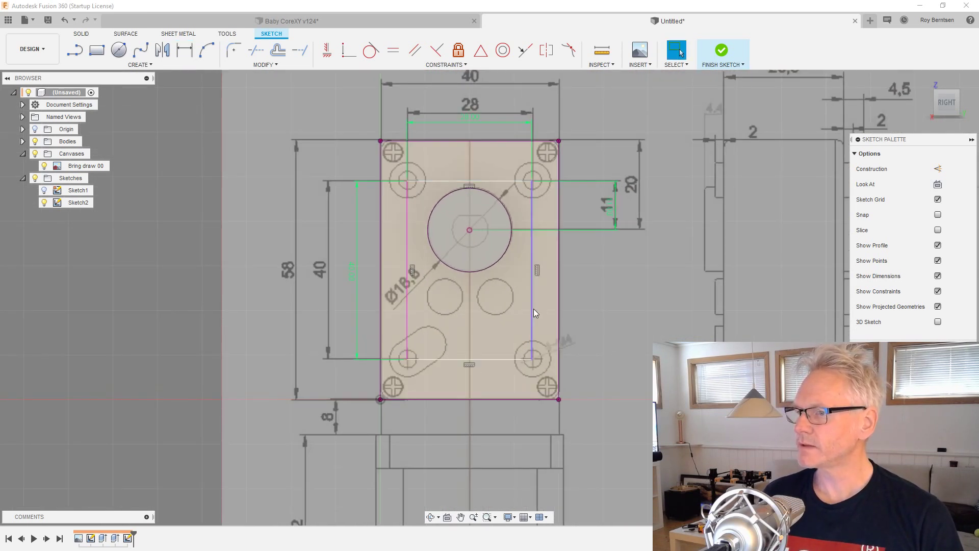
mouse_move(530, 309)
mouse_down()
mouse_move(543, 308)
mouse_move(516, 313)
mouse_move(532, 324)
mouse_up()
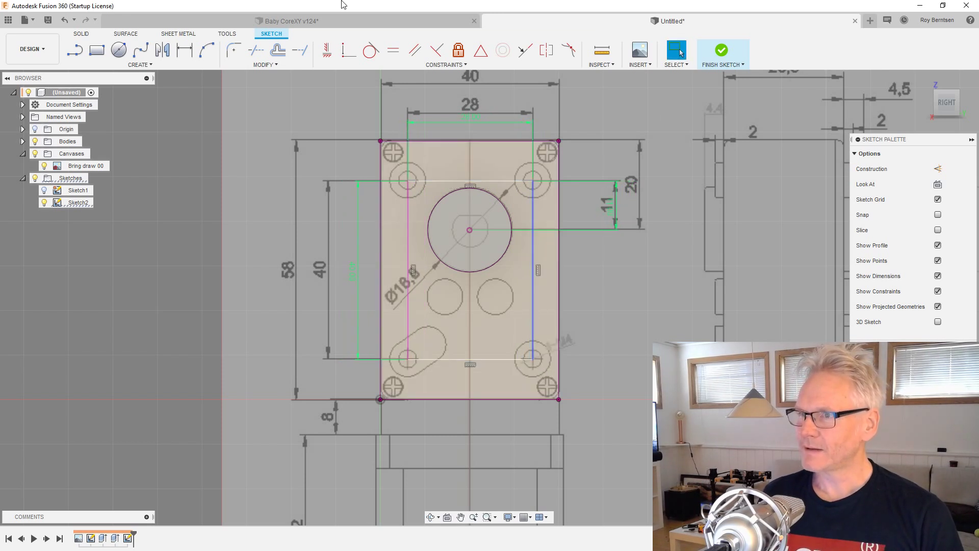
- Draw a short vertical line upwards from the midpoint of the rectangle's upper edge
key(l)
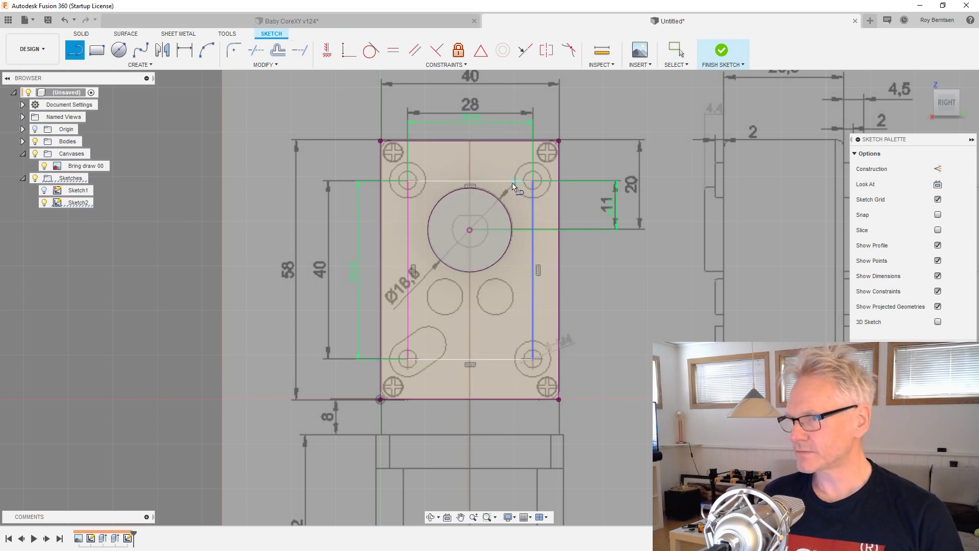
click(470, 181)
click(471, 162)
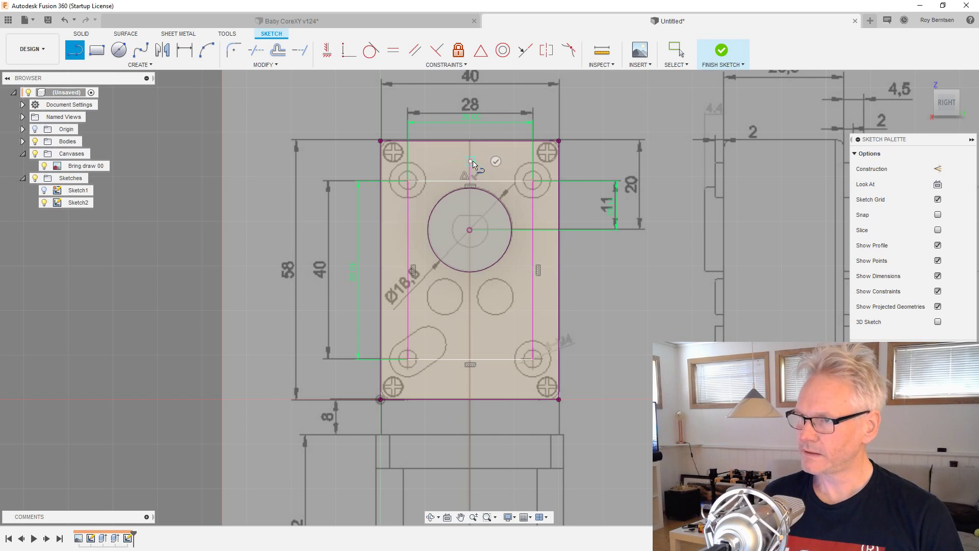
key(Escape)
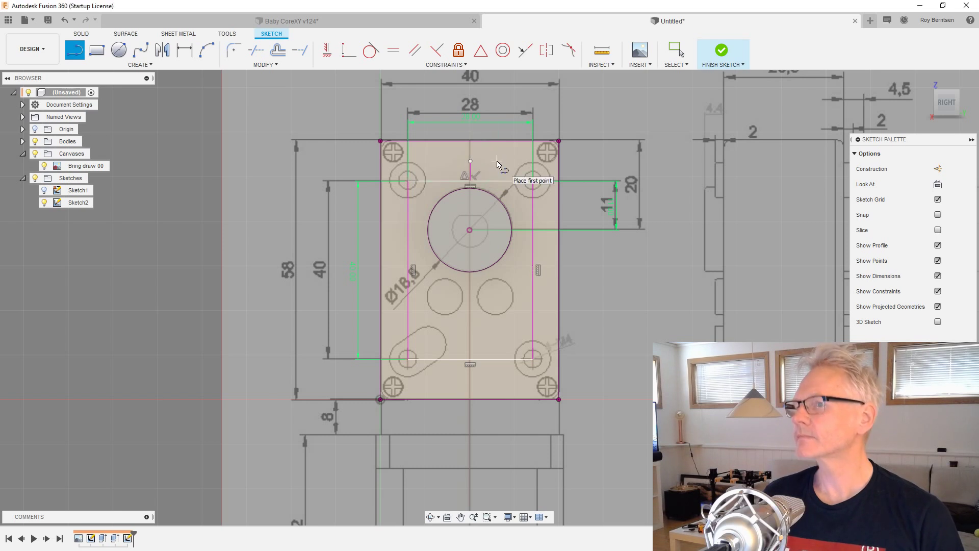
- Constrain the short line's free end to the midpoint of the gearbox face's upper edge
scroll(495, 159, up, 4)
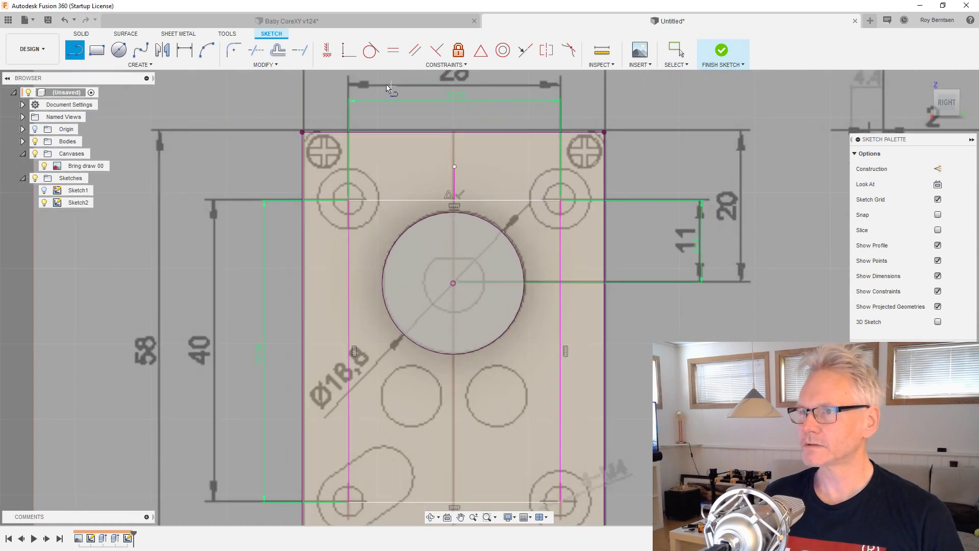
click(482, 51)
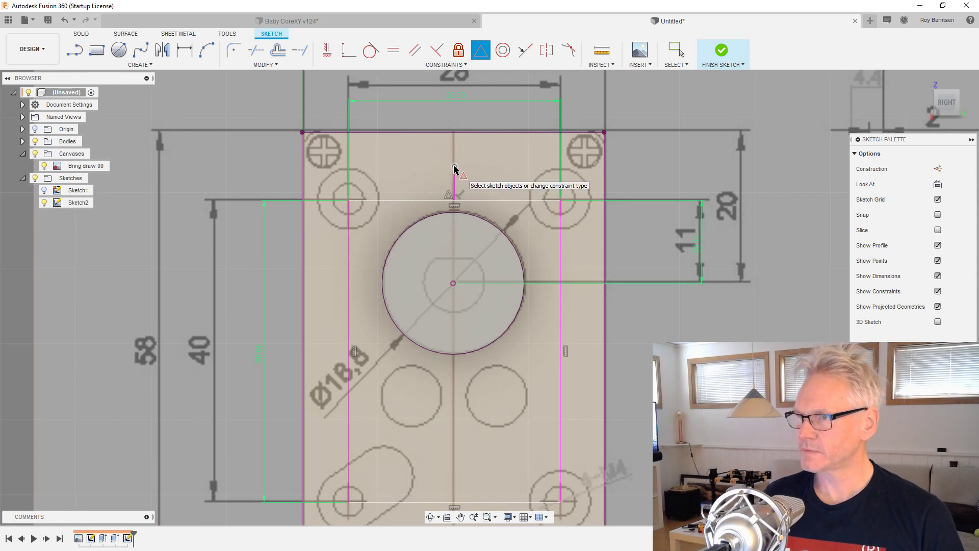
click(454, 167)
mouse_move(505, 177)
shift+middle_down()
mouse_move(490, 138)
mouse_move(483, 201)
shift+middle_up()
click(487, 130)
scroll(495, 162, down, 3)
scroll(476, 198, up, 3)
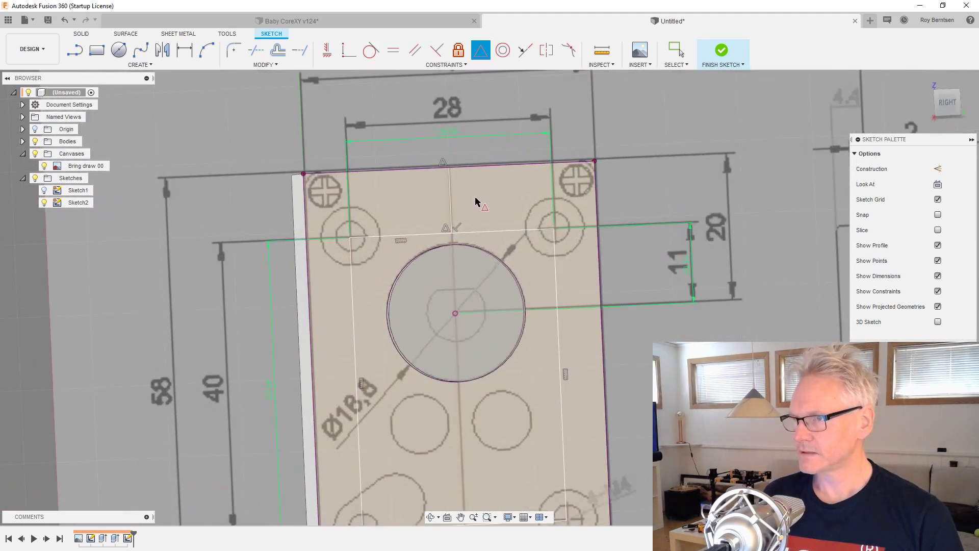
key(Escape)
- Convert the short centring line and all four sides of the hole-pattern rectangle to construction geometry
click(450, 202)
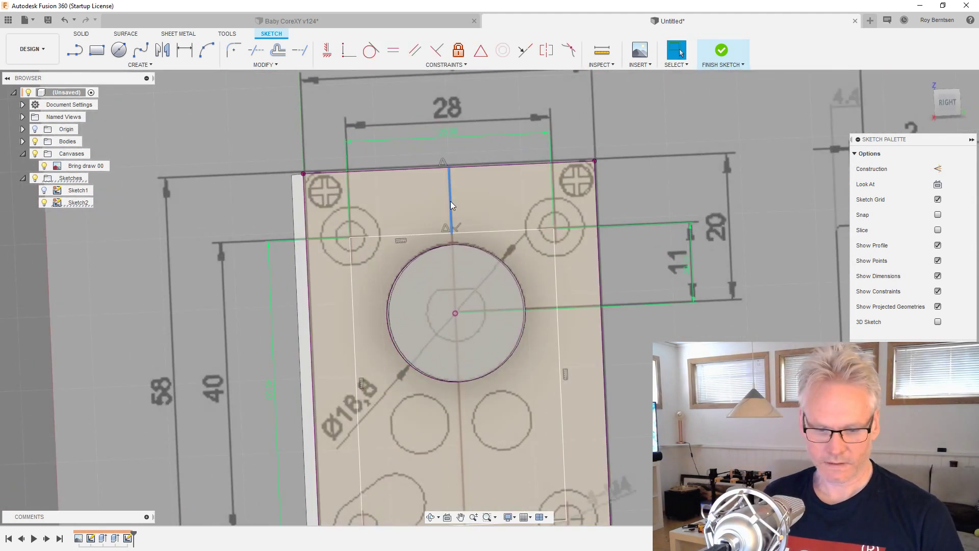
key(x)
scroll(646, 280, down, 3)
shift+middle_drag(646, 280, 650, 313)
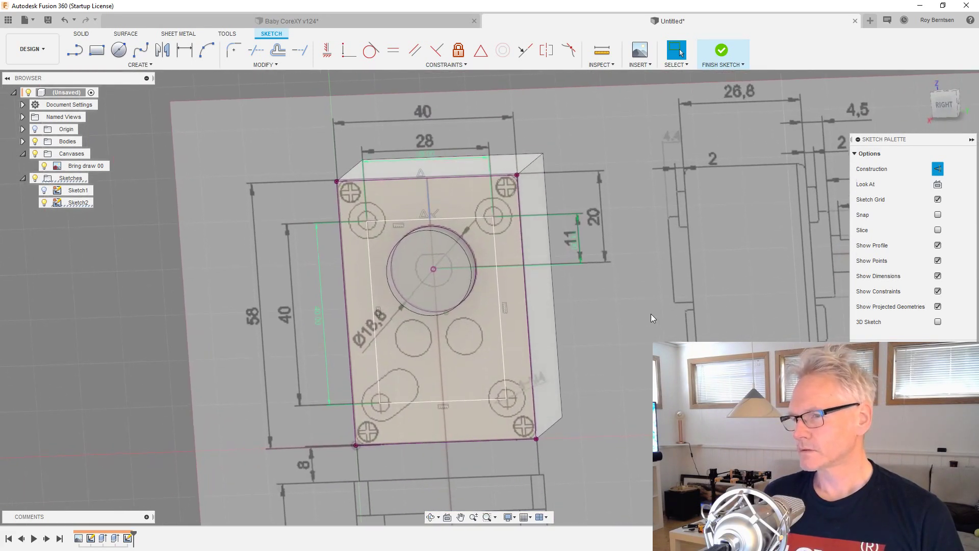
double_click(510, 335)
key(x)
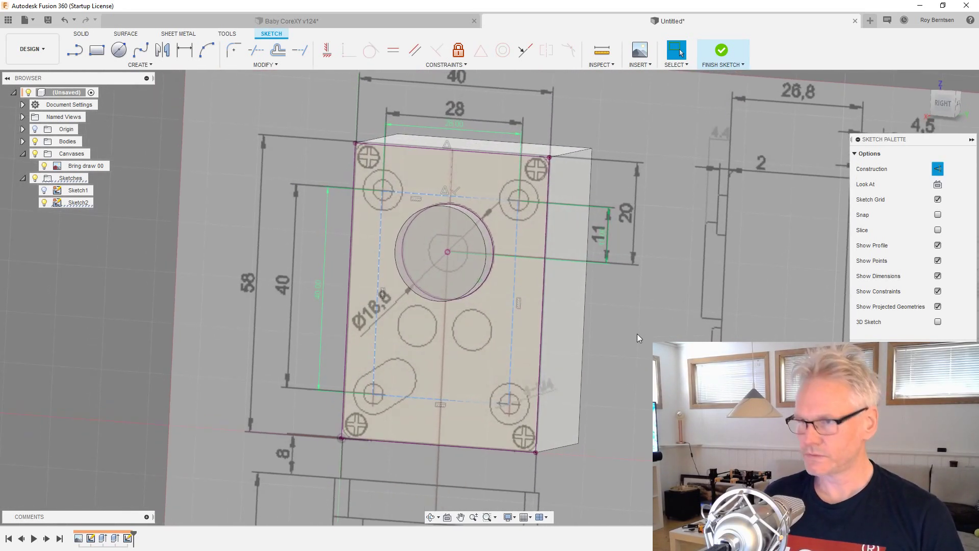
- Draw an 8 mm diameter circle centred on the rectangle's upper-right corner
key(c)
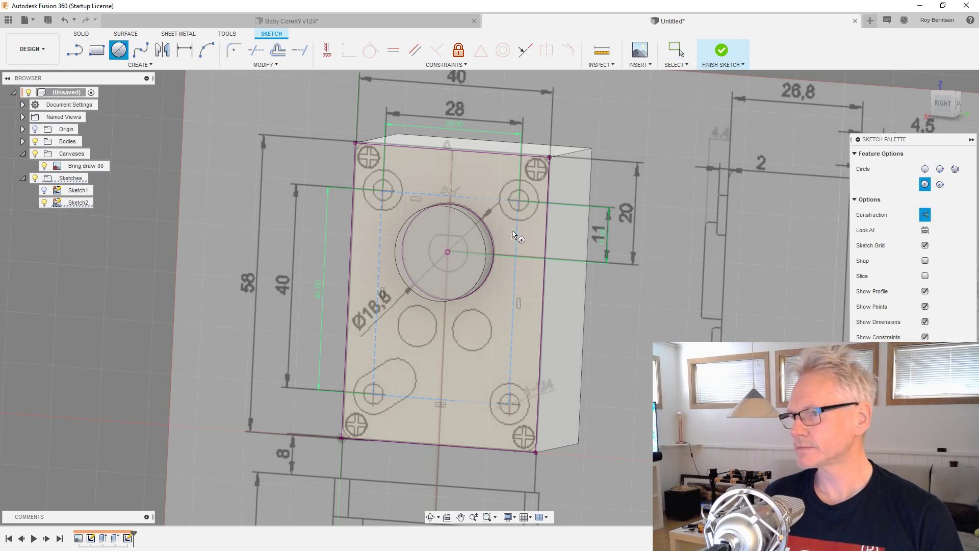
click(520, 202)
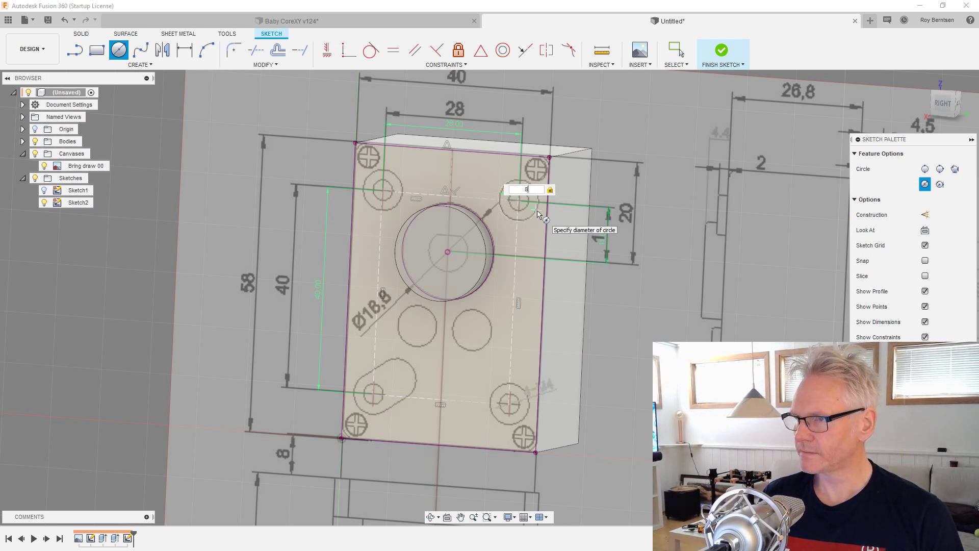
key(Return)
key(Escape)
scroll(371, 235, down, 3)
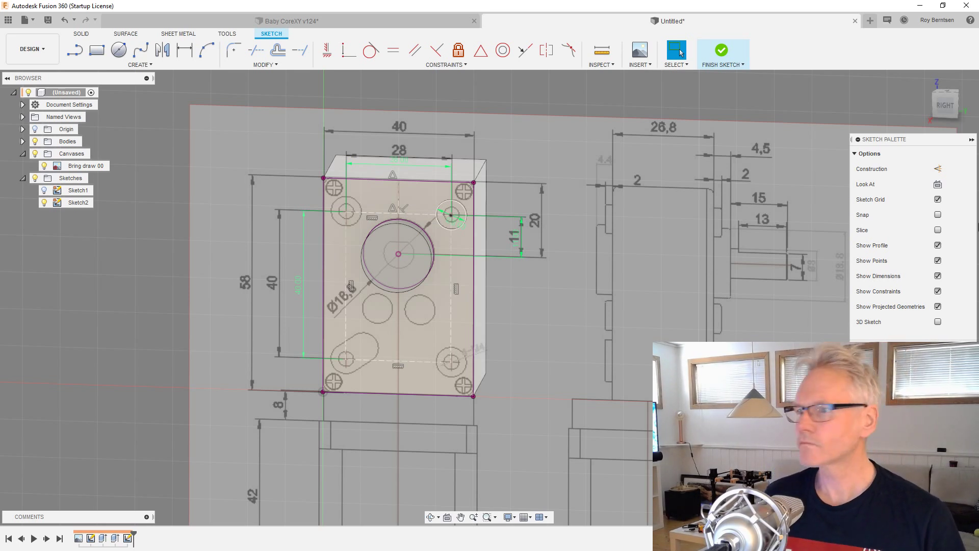
mouse_move(493, 206)
shift+middle_down()
mouse_move(571, 249)
mouse_move(537, 269)
mouse_move(476, 212)
mouse_move(465, 176)
shift+middle_up()
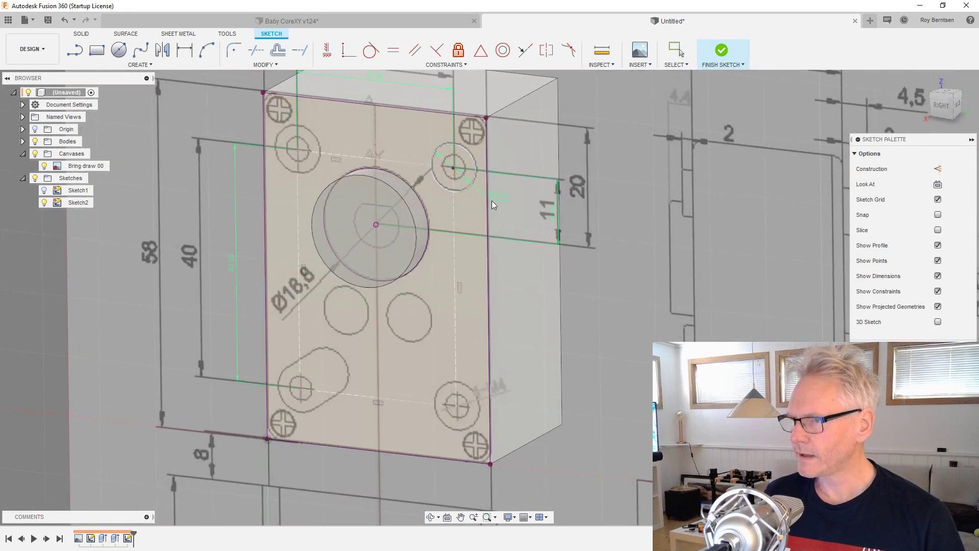
key(Escape)
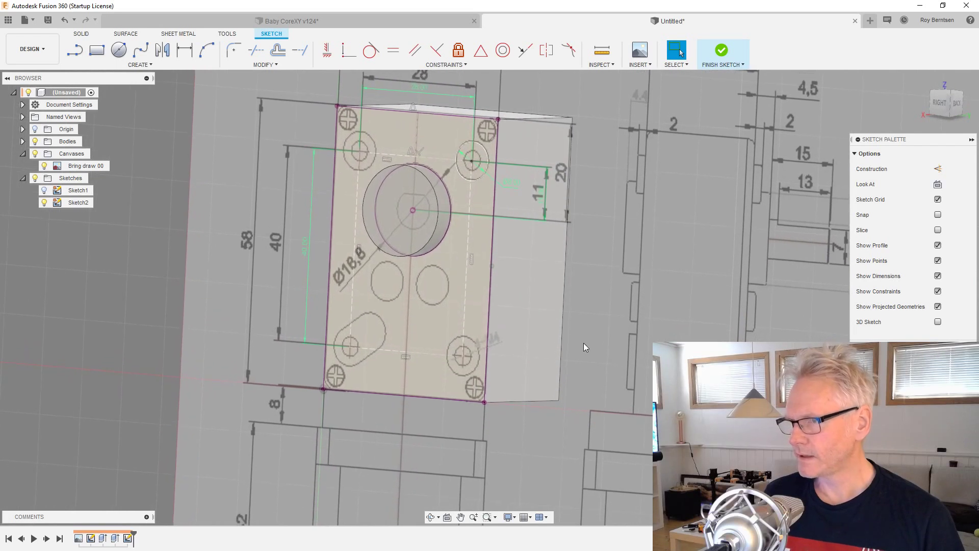
- Draw circles centred on the rectangle's other three corners, roughly matching the outer hole outlines on the canvas
key(c)
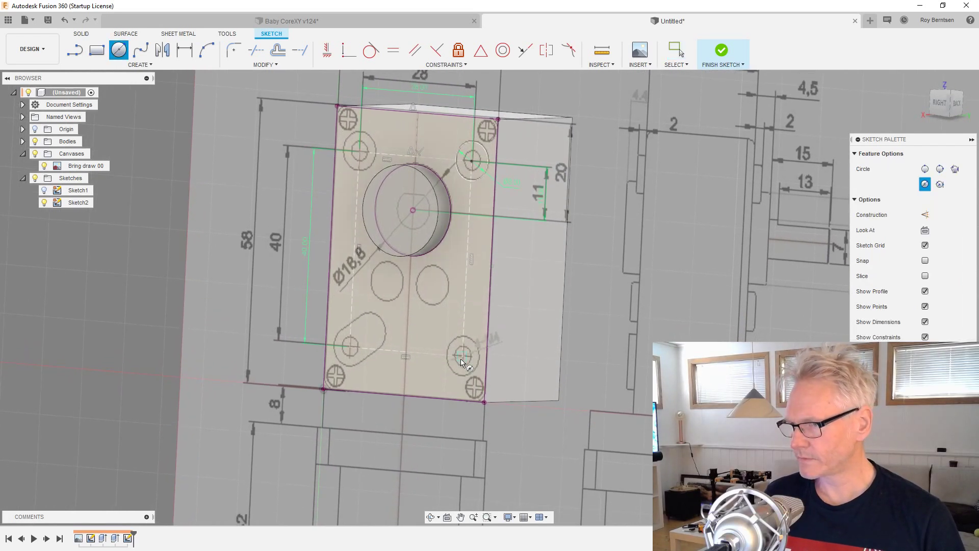
click(461, 360)
click(474, 374)
click(350, 348)
click(365, 343)
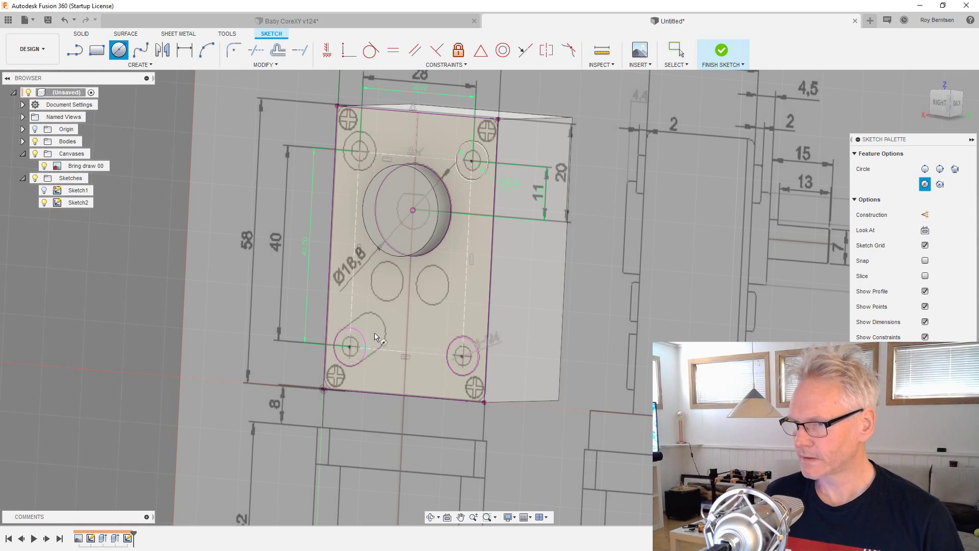
click(359, 151)
click(375, 139)
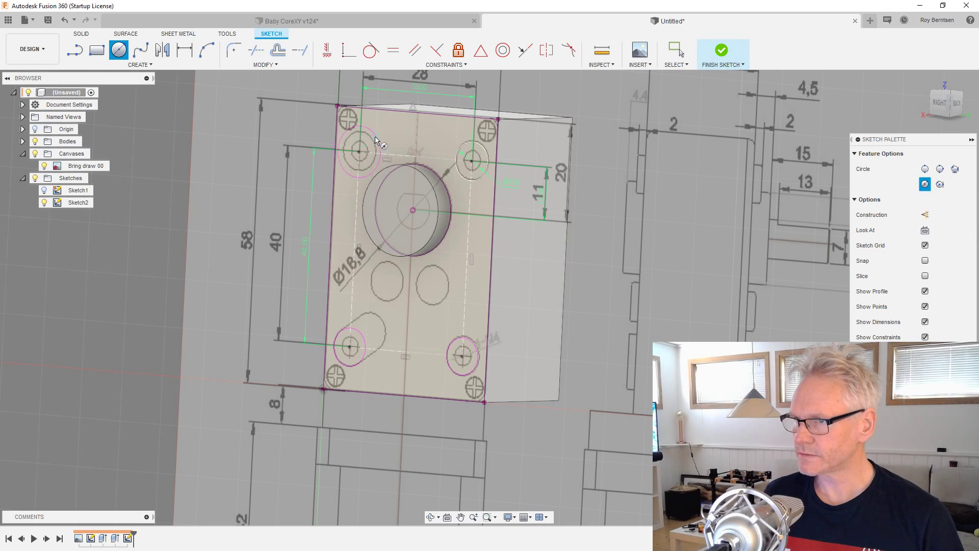
- Apply Equal constraints so the other three corner circles match the 8 mm upper-right corner circle
click(393, 54)
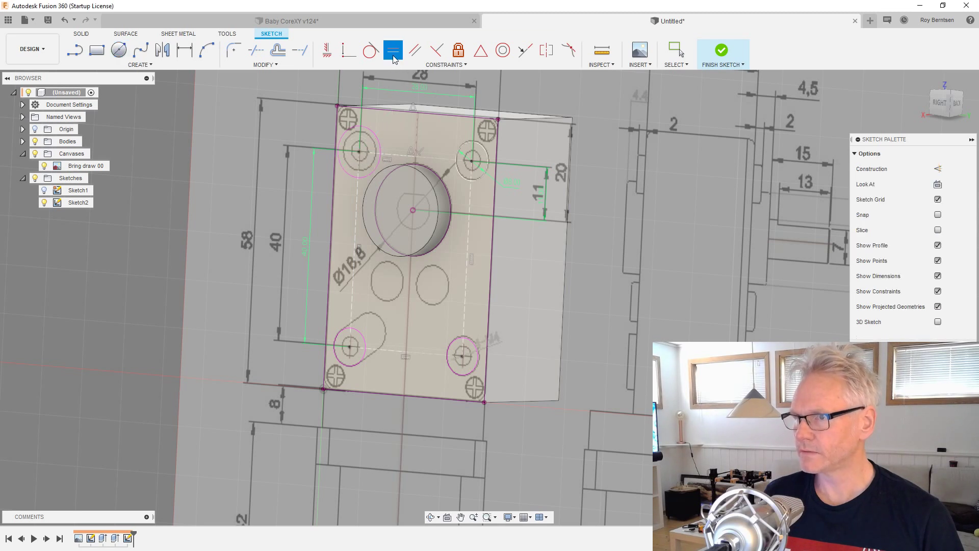
click(379, 144)
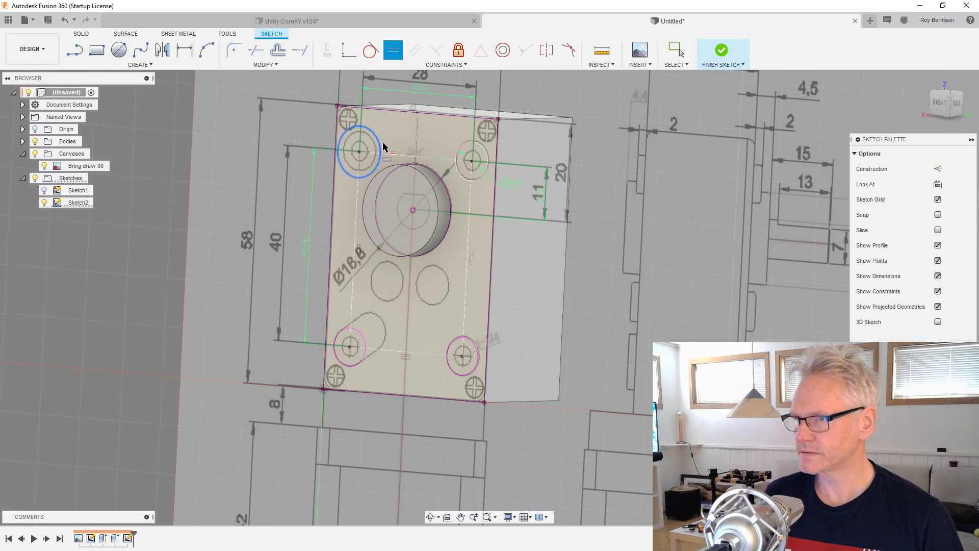
click(458, 180)
click(357, 174)
click(361, 335)
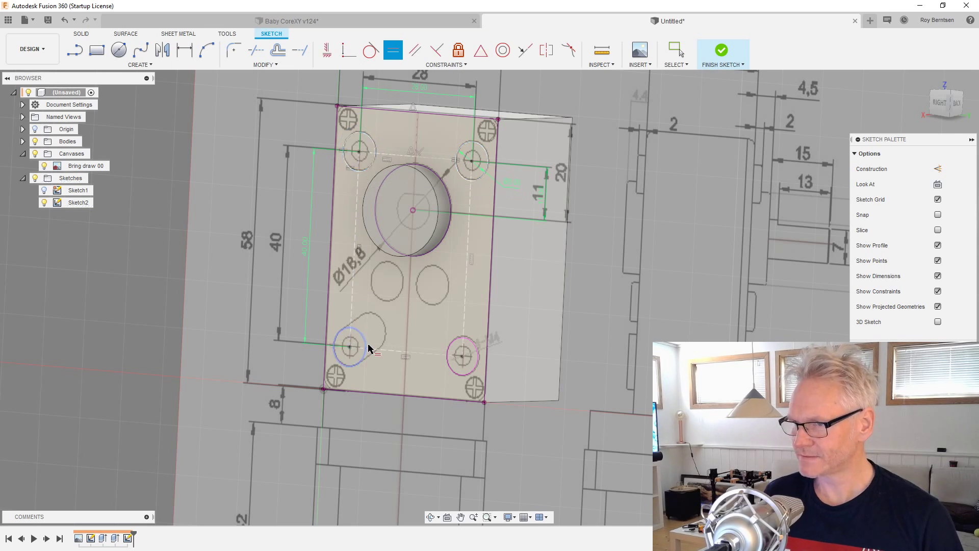
click(365, 347)
click(445, 366)
- Draw an 8 mm diameter circle over the left of the two small circle outlines below the boss
scroll(536, 299, down, 2)
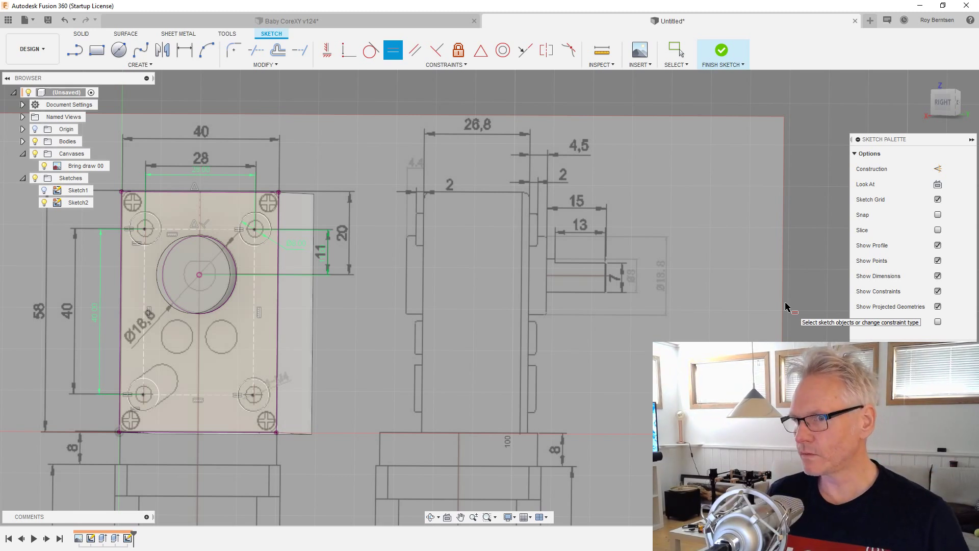
scroll(727, 324, down, 4)
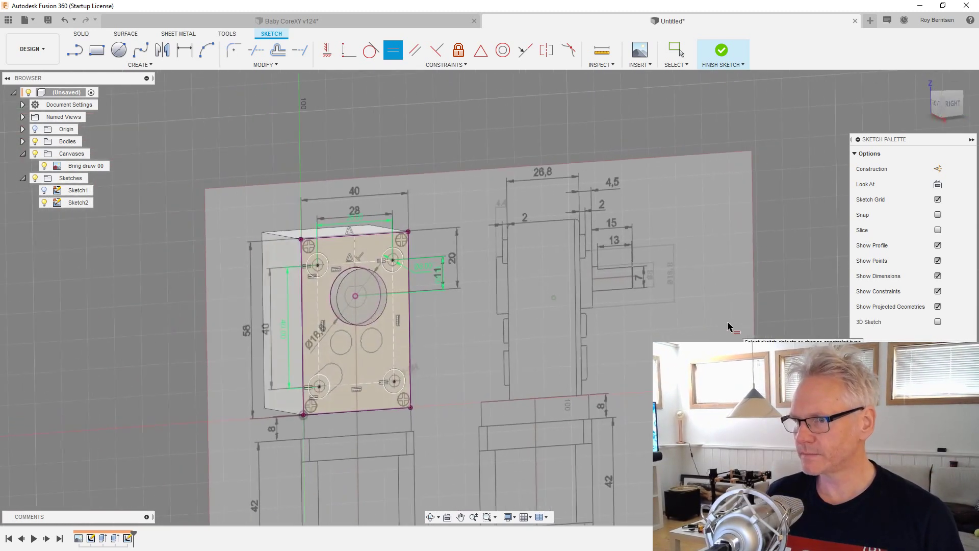
click(937, 185)
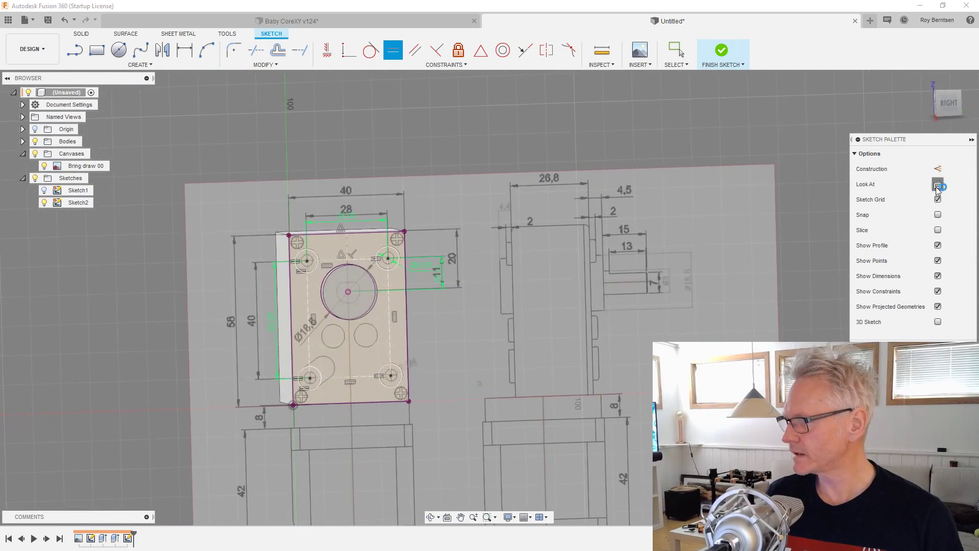
scroll(645, 170, up, 2)
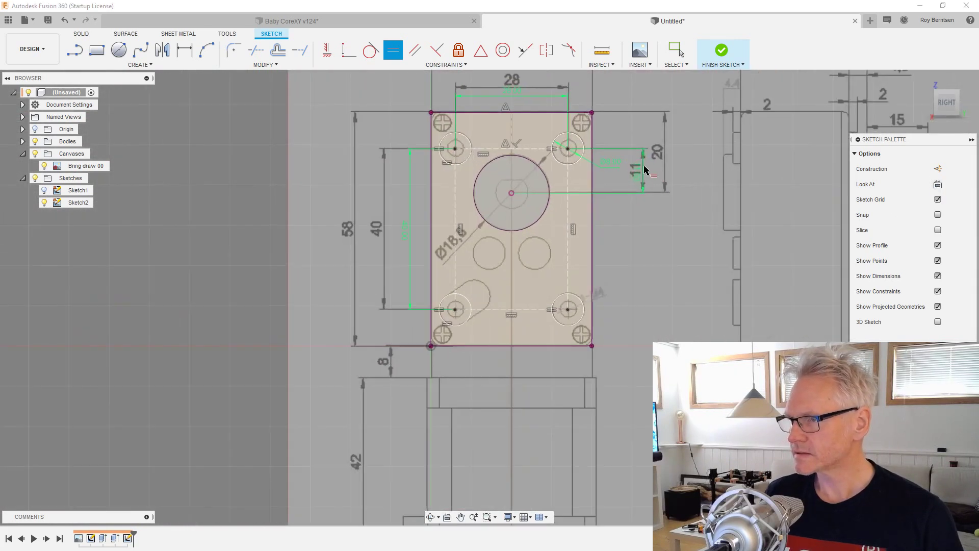
scroll(636, 196, up, 3)
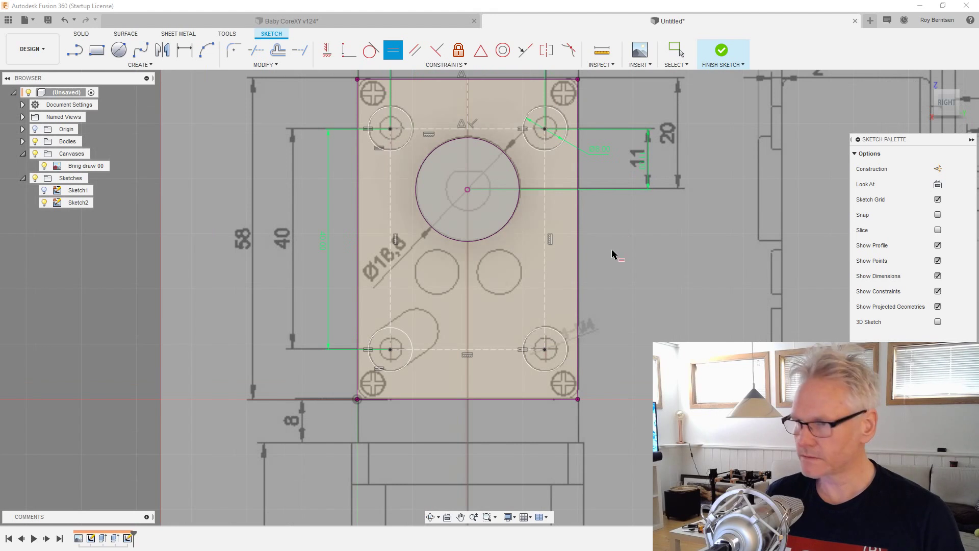
key(c)
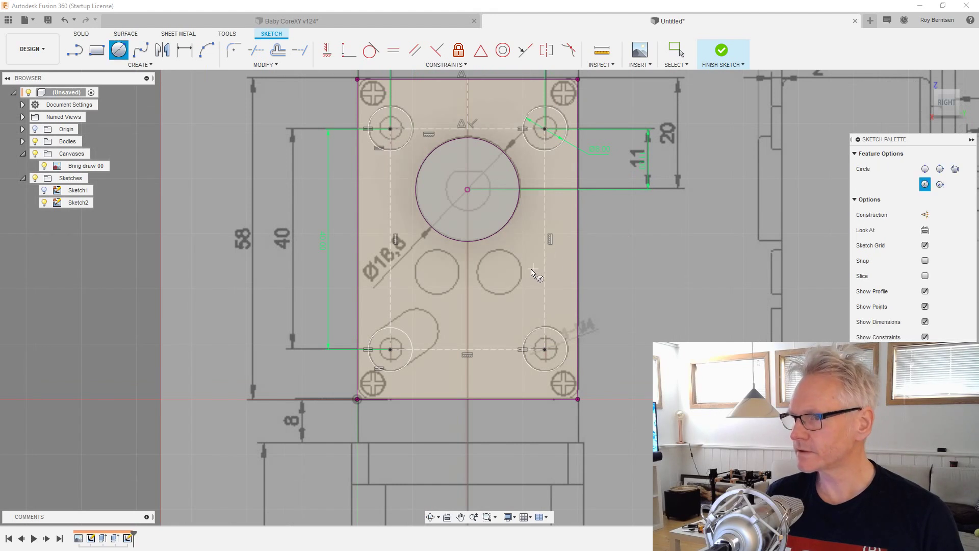
click(435, 273)
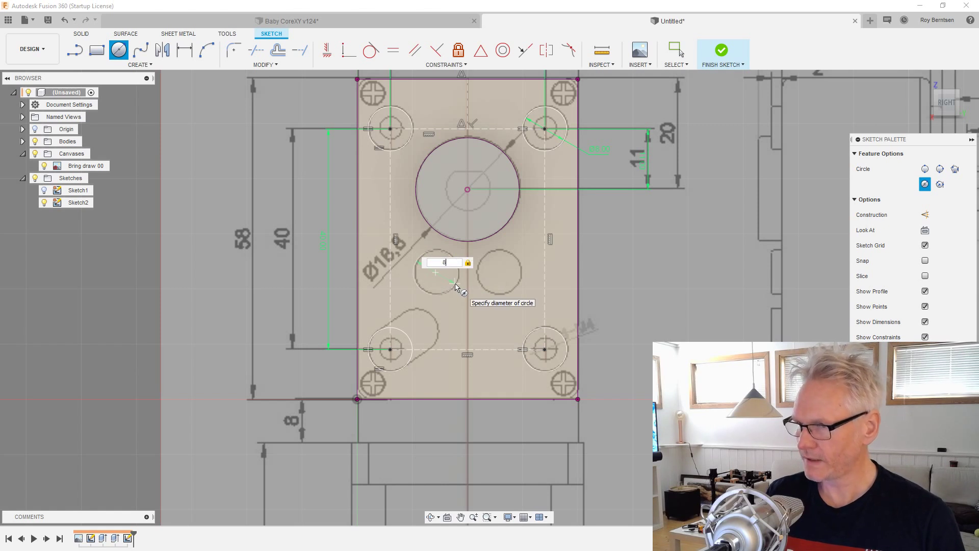
key(Return)
key(Escape)
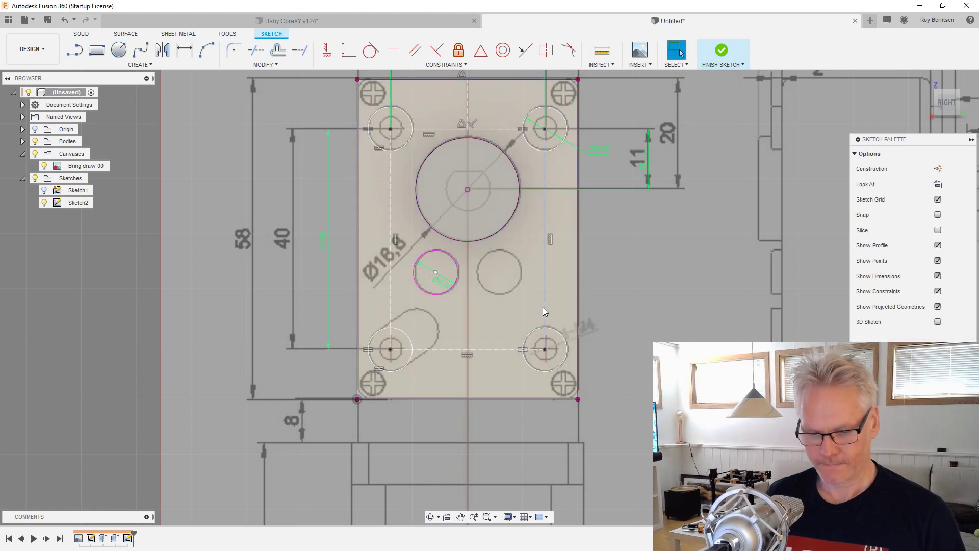
- Draw a matching circle over the right of the two small circle outlines below the boss
key(c)
click(501, 272)
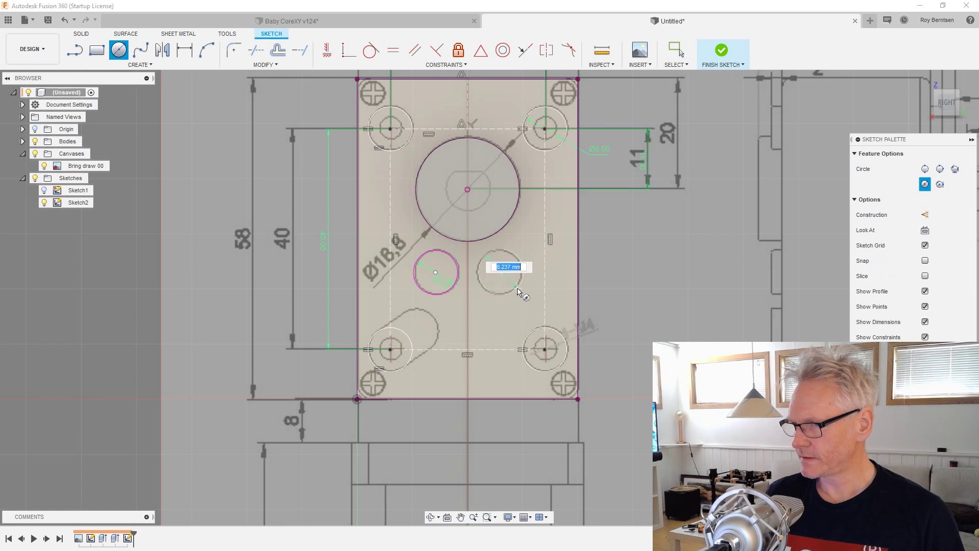
key(Return)
key(Escape)
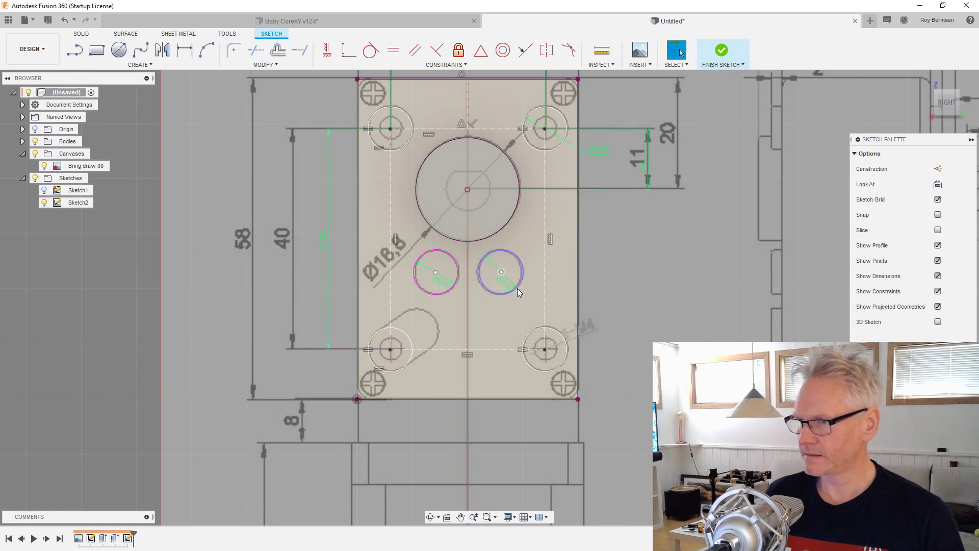
- Dimension the vertical distance from the boss centre to the right small circle's centre as 15 mm
scroll(512, 286, up, 2)
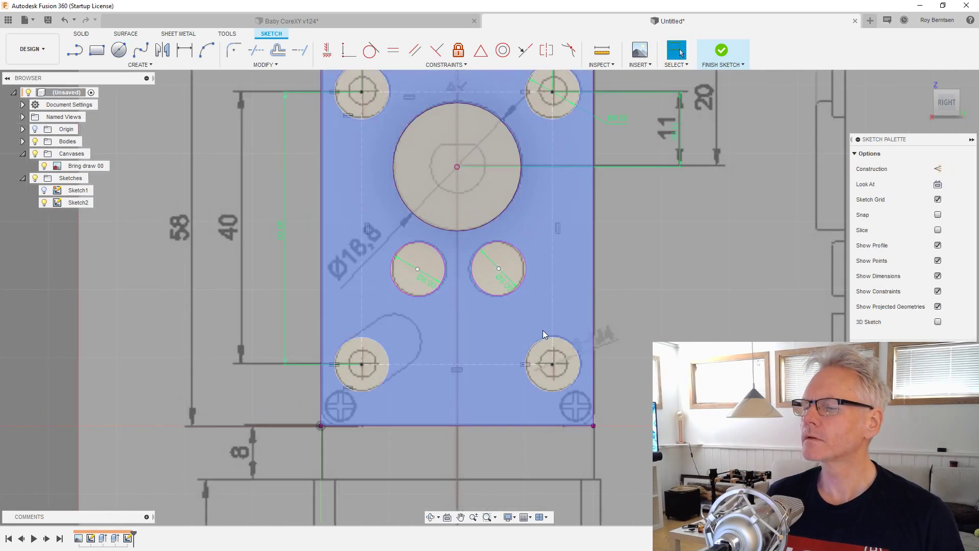
scroll(524, 316, down, 3)
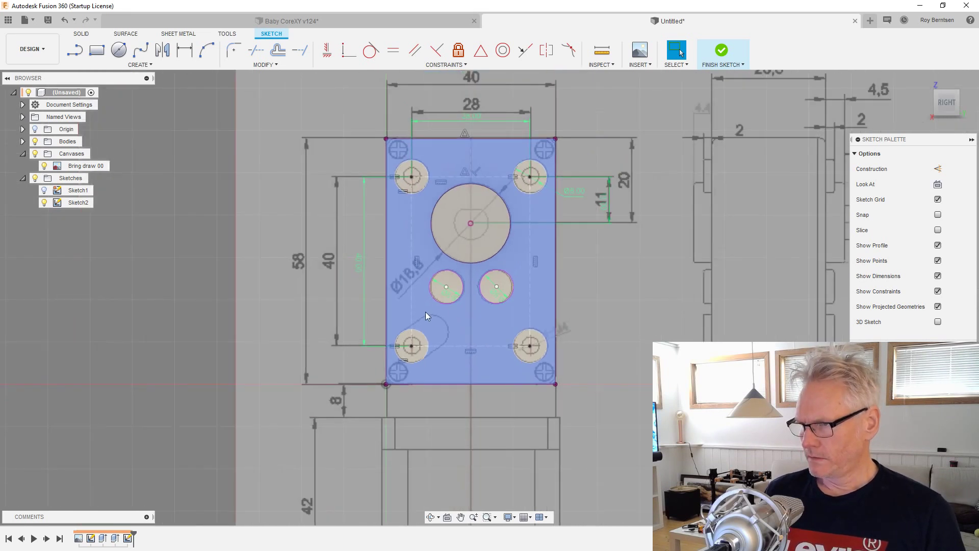
scroll(425, 311, down, 1)
scroll(414, 316, up, 4)
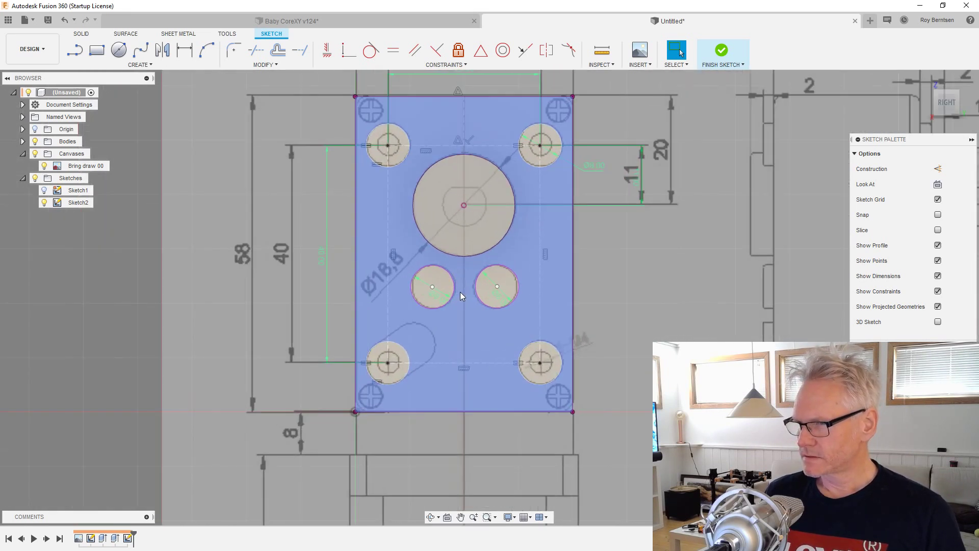
scroll(459, 293, down, 1)
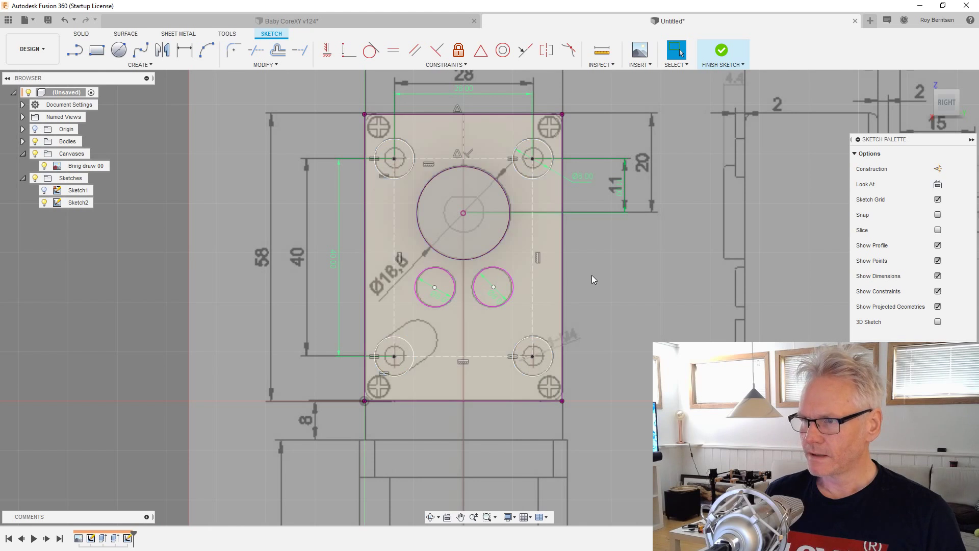
scroll(591, 274, up, 1)
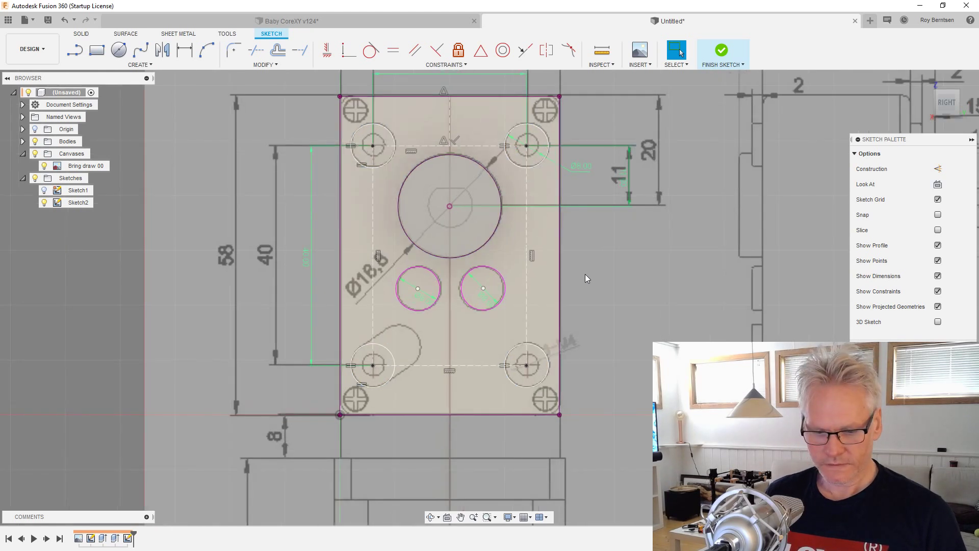
key(d)
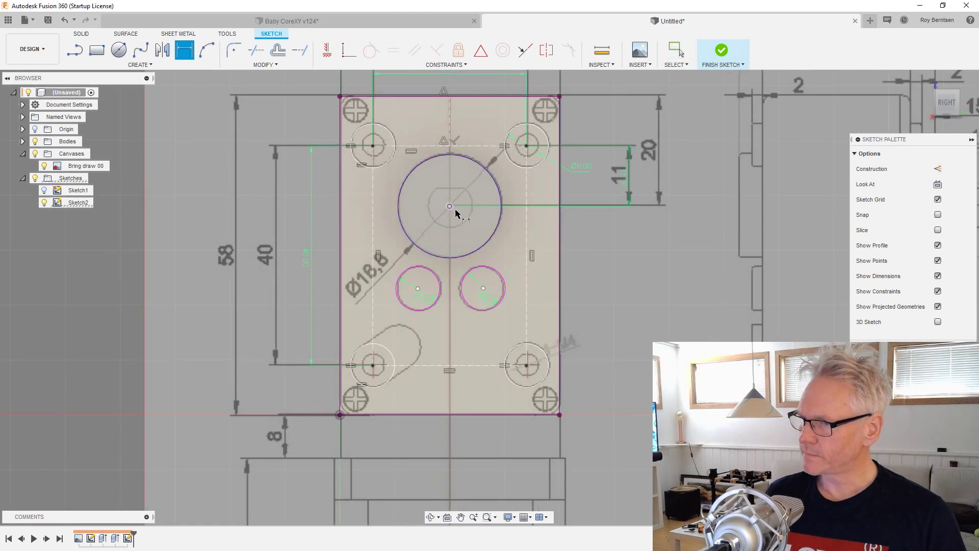
click(585, 267)
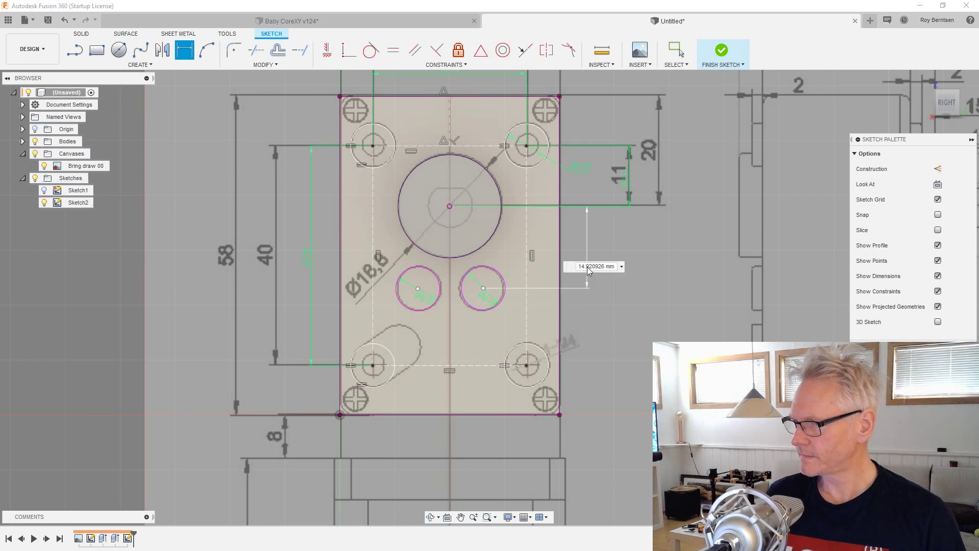
text(15)
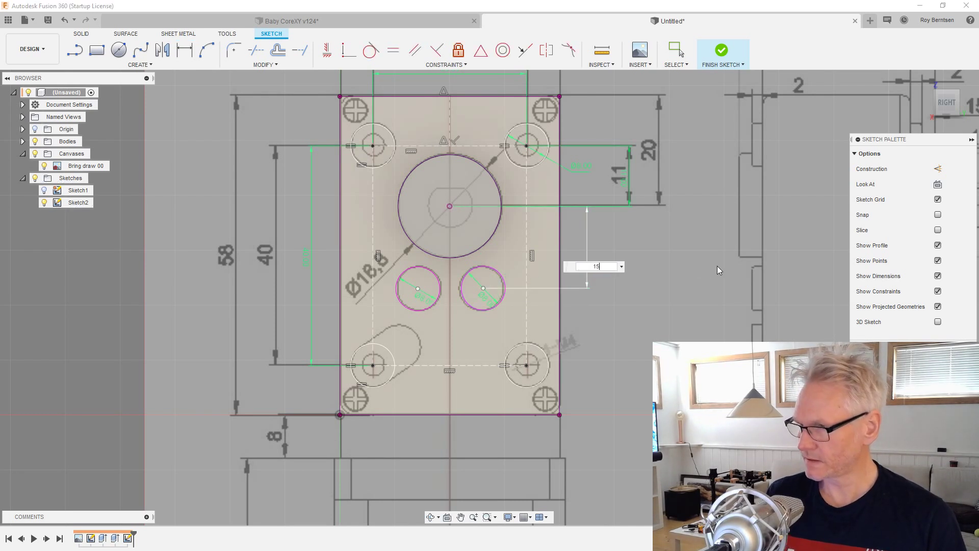
key(Return)
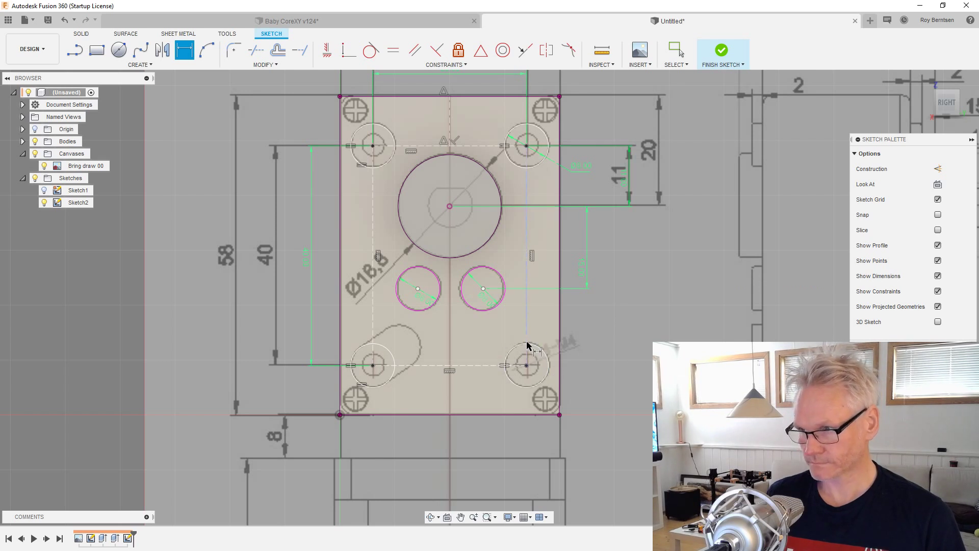
- Dimension the horizontal distance from the boss centre to the right small circle's centre as 6 mm
click(483, 289)
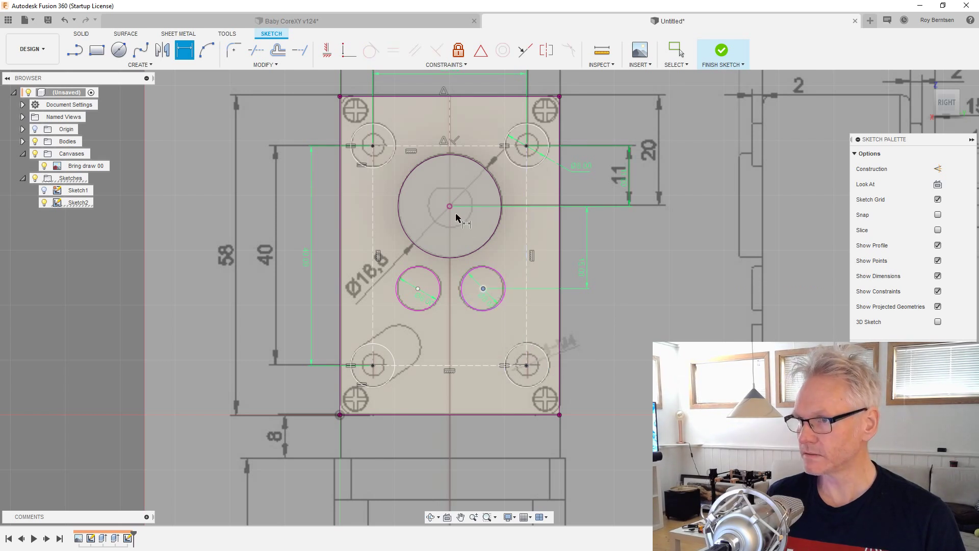
click(467, 338)
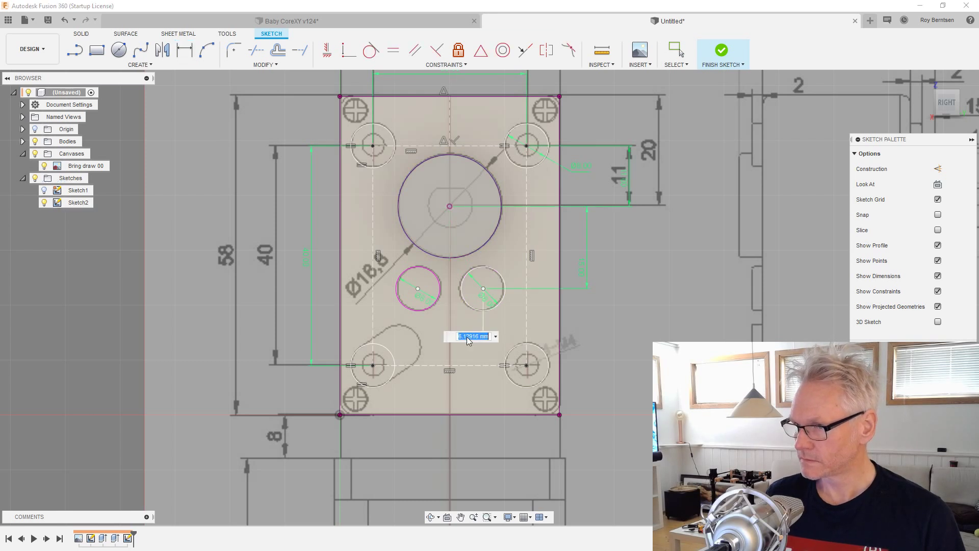
key(Return)
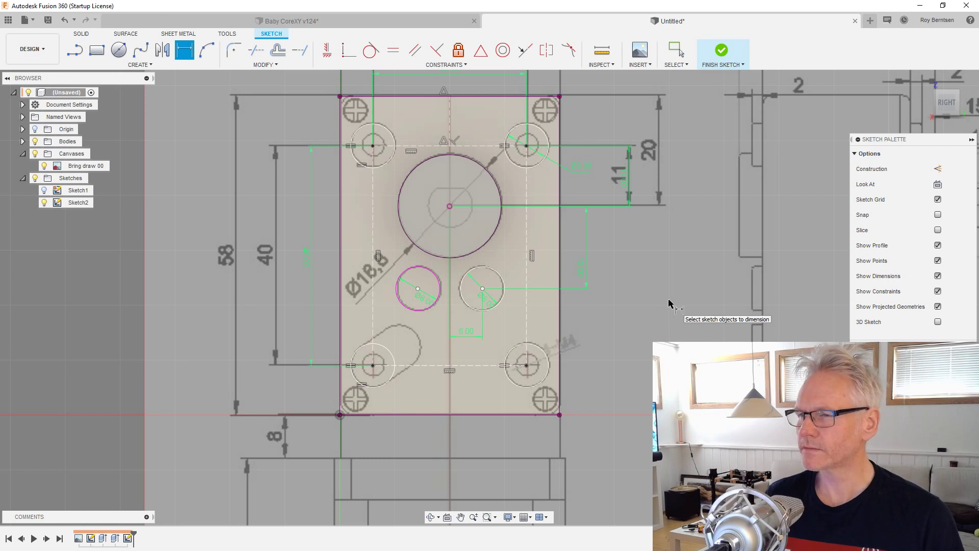
- Hide the Bring draw 00 canvas so only the sketch and body geometry remain in view
scroll(513, 326, up, 3)
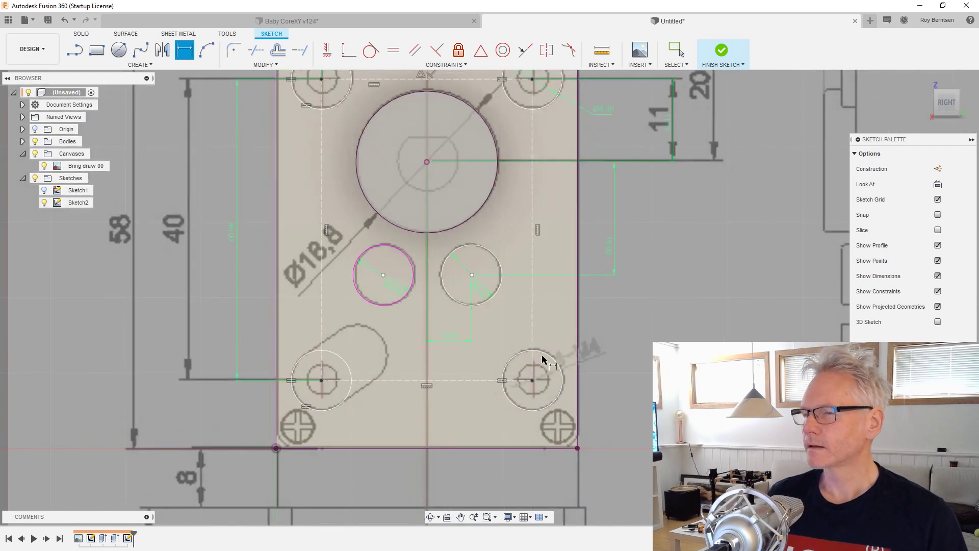
scroll(547, 351, down, 2)
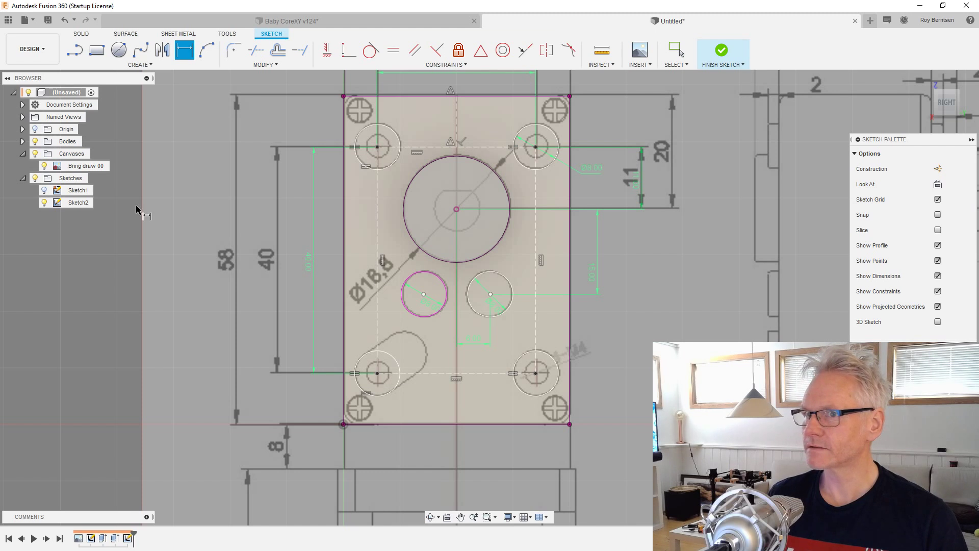
click(45, 167)
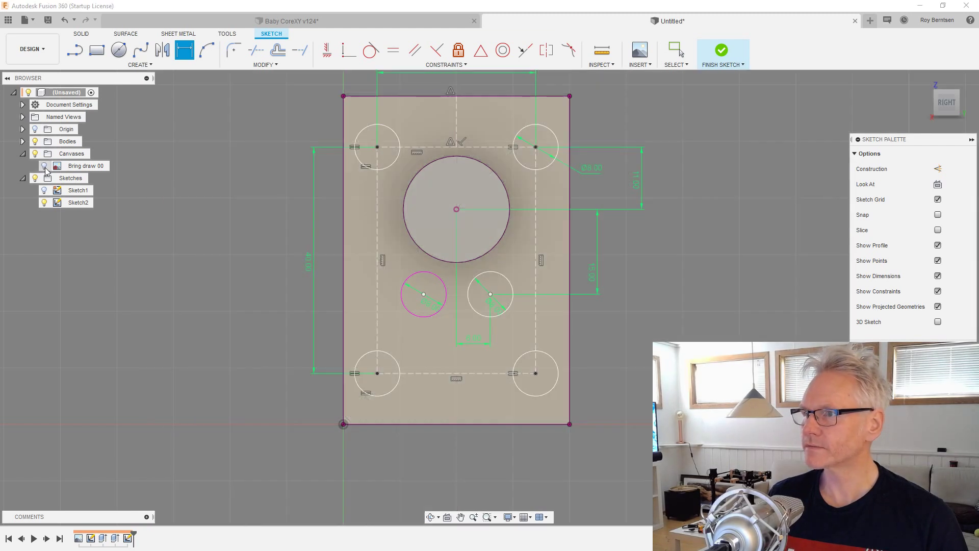
key(Escape)
click(44, 166)
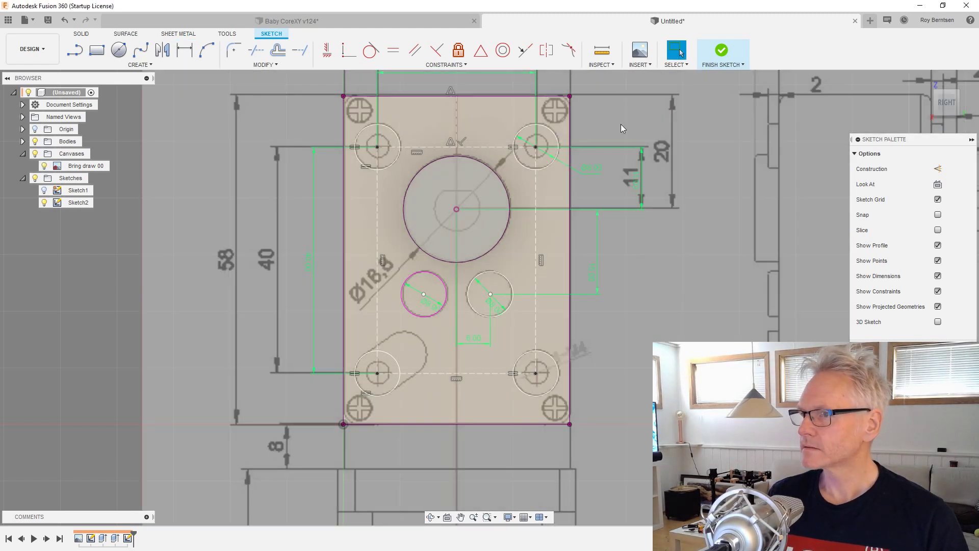
click(44, 166)
- Constrain the centres of the two small circles to be symmetric about the short construction centring line above the boss
click(456, 121)
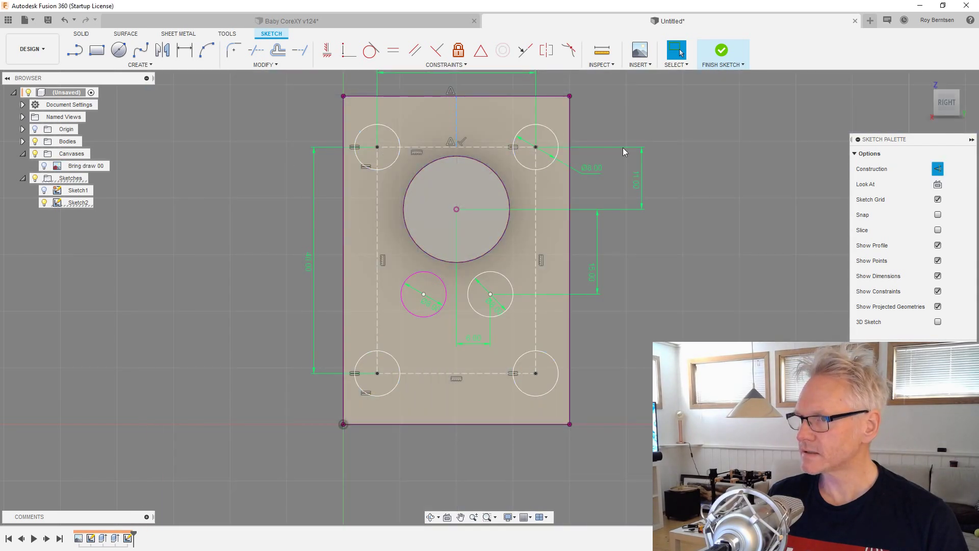
click(546, 50)
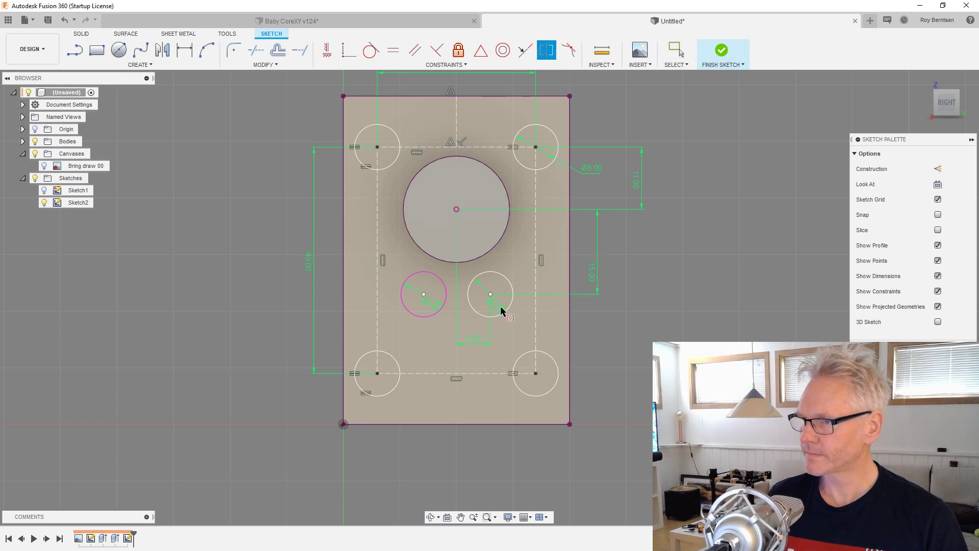
click(490, 294)
click(424, 294)
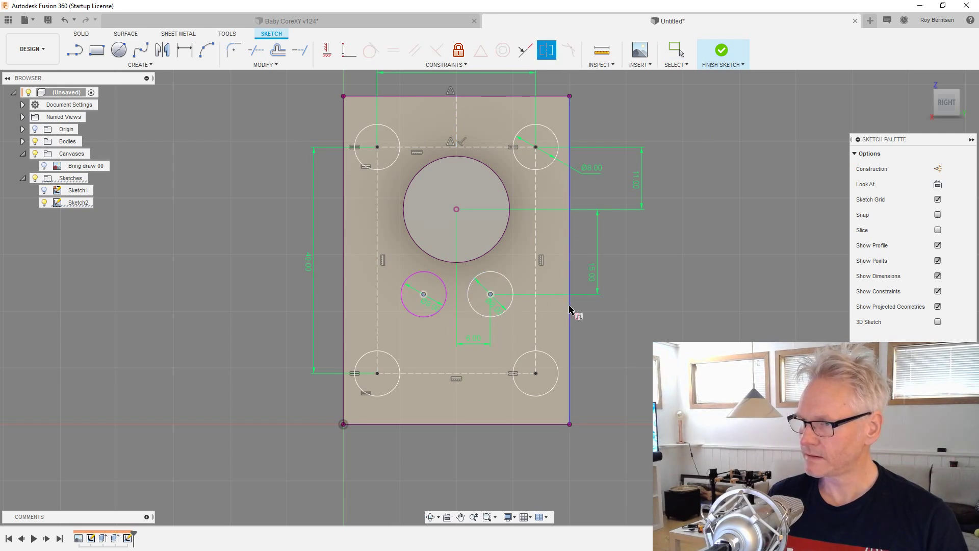
click(457, 130)
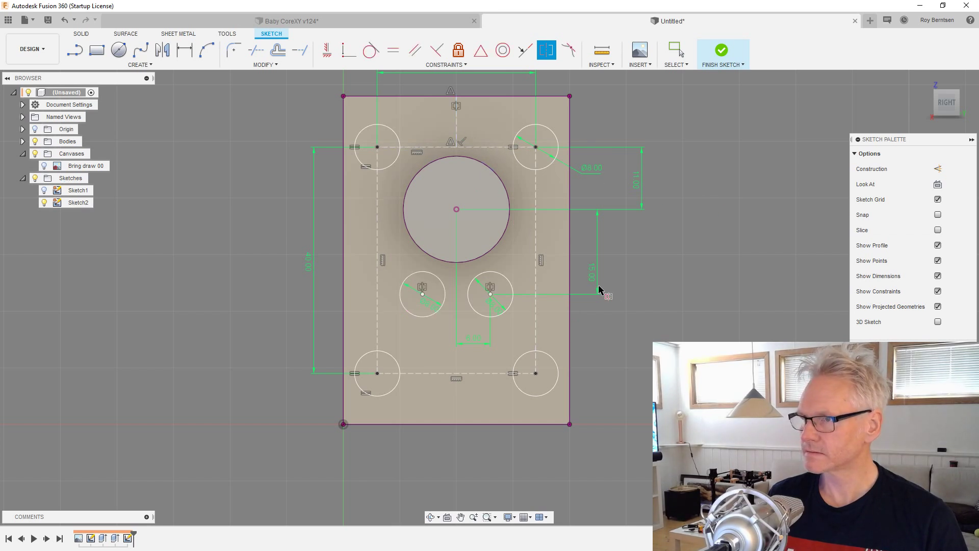
key(Escape)
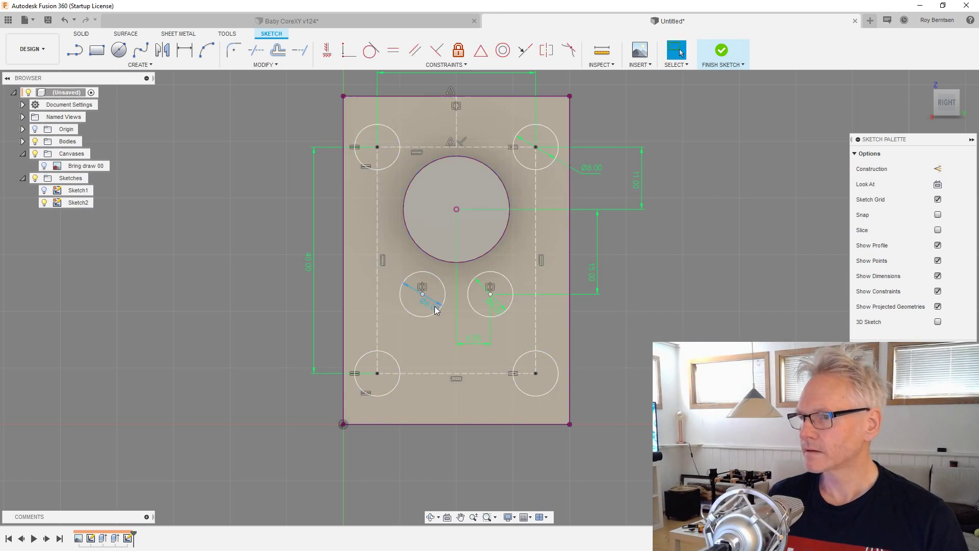
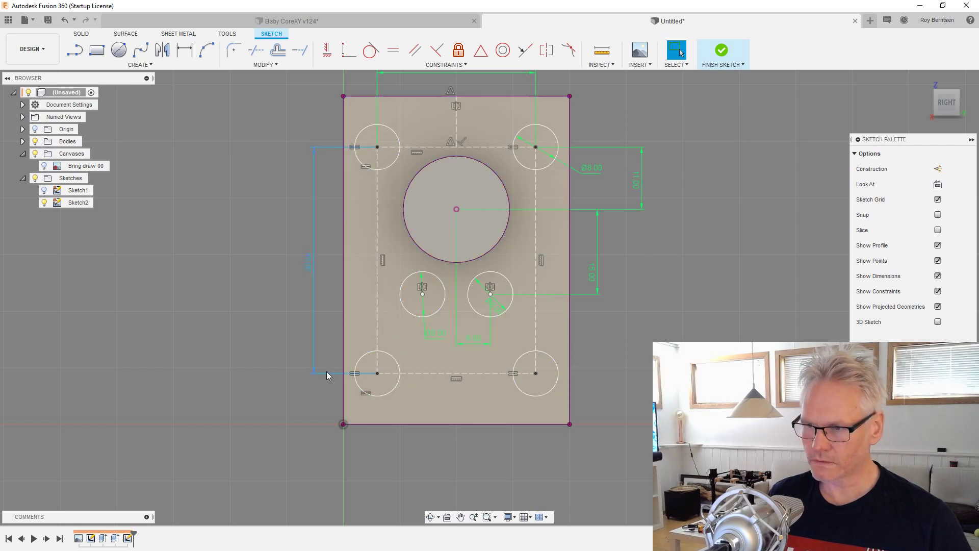
- Show the Bring draw 00 canvas and sketch a centre-to-centre slot diagonally from the lower-left hole's centre, as wide as that hole
click(396, 367)
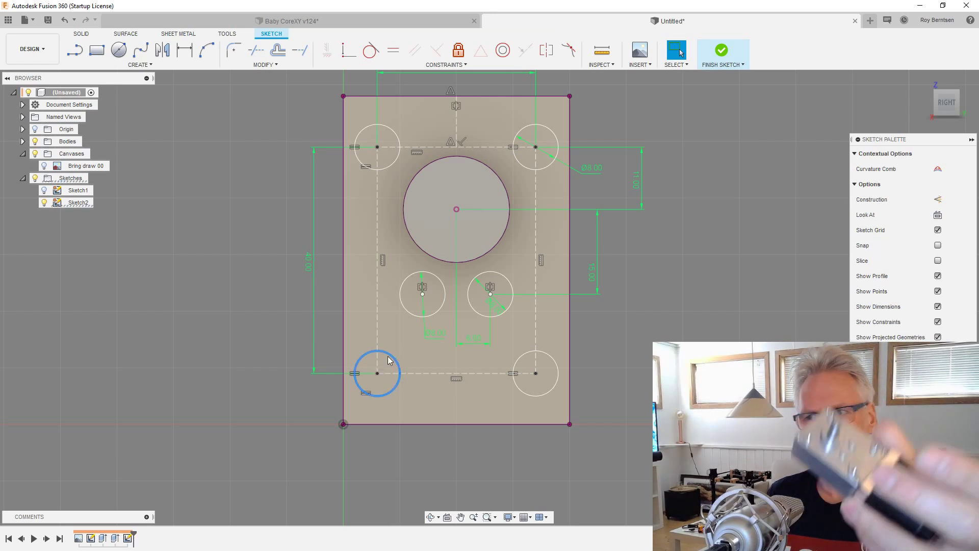
click(45, 166)
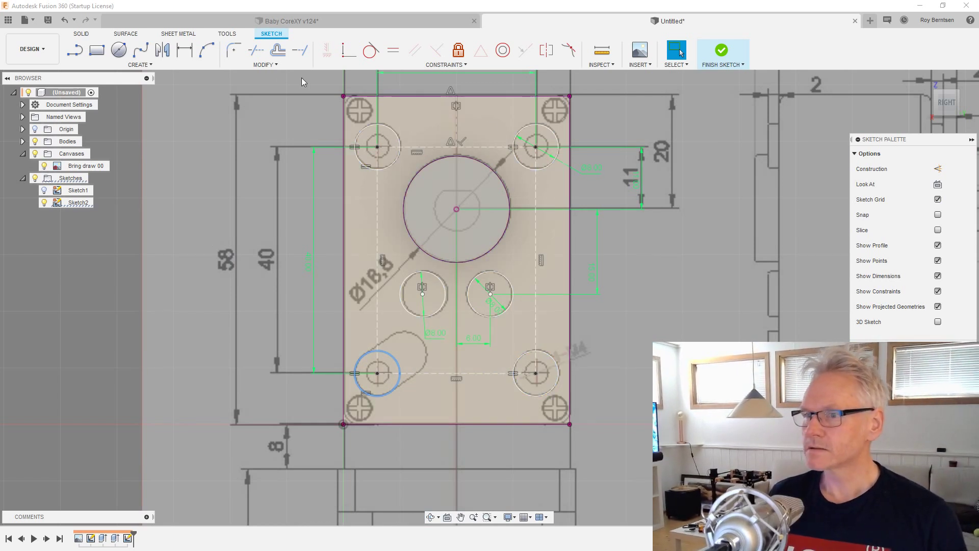
click(178, 62)
mouse_move(134, 144)
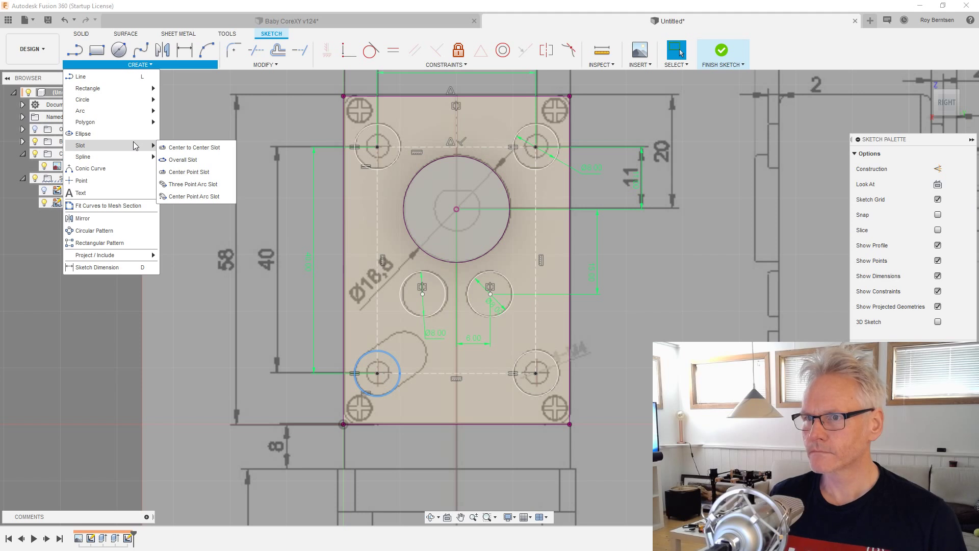
click(194, 148)
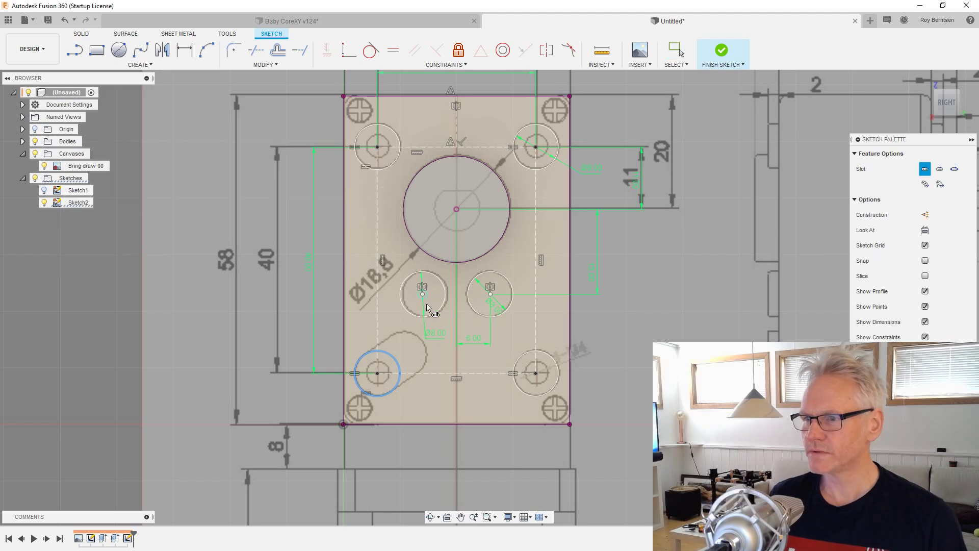
click(378, 372)
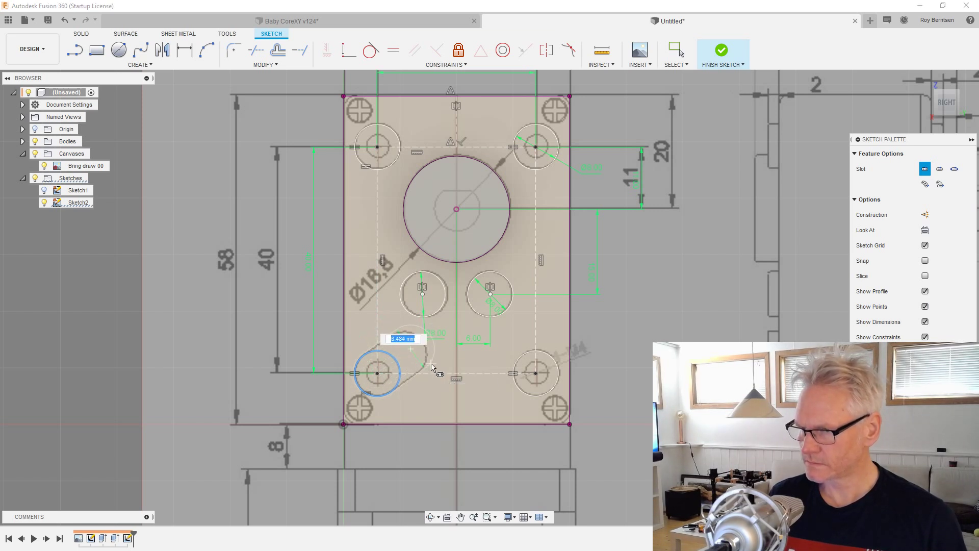
click(430, 363)
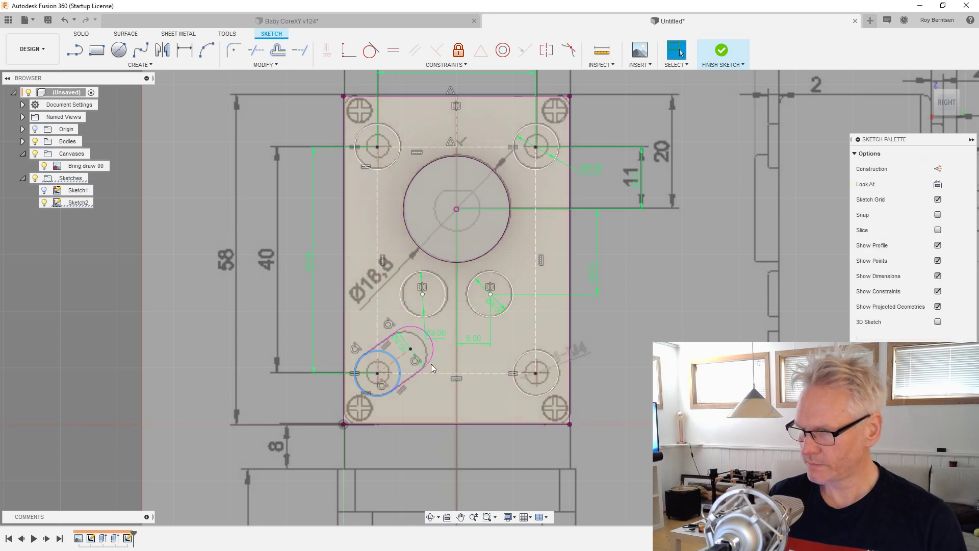
- Move the centre of the slot's upper end so its arc matches the slot outline on the canvas drawing
scroll(365, 392, up, 4)
scroll(398, 363, up, 3)
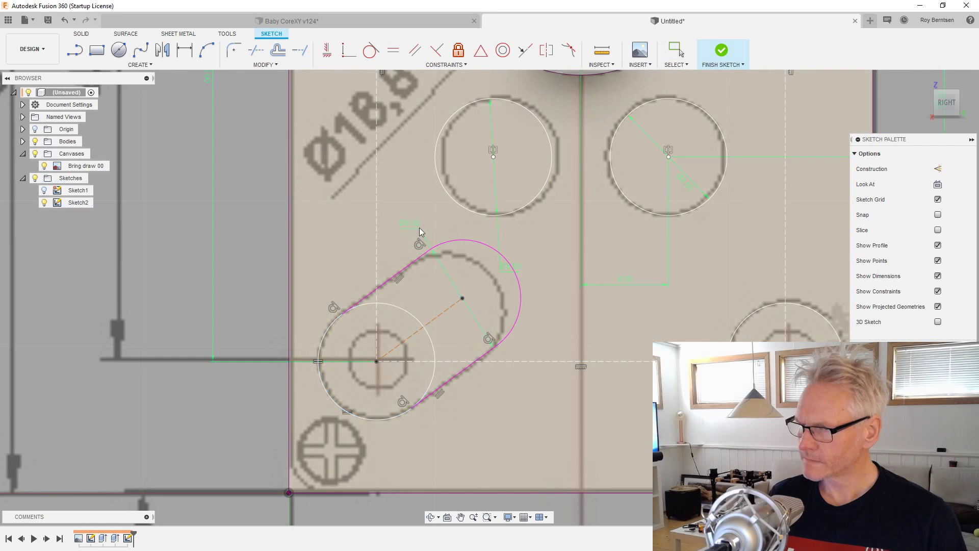
drag(462, 298, 445, 313)
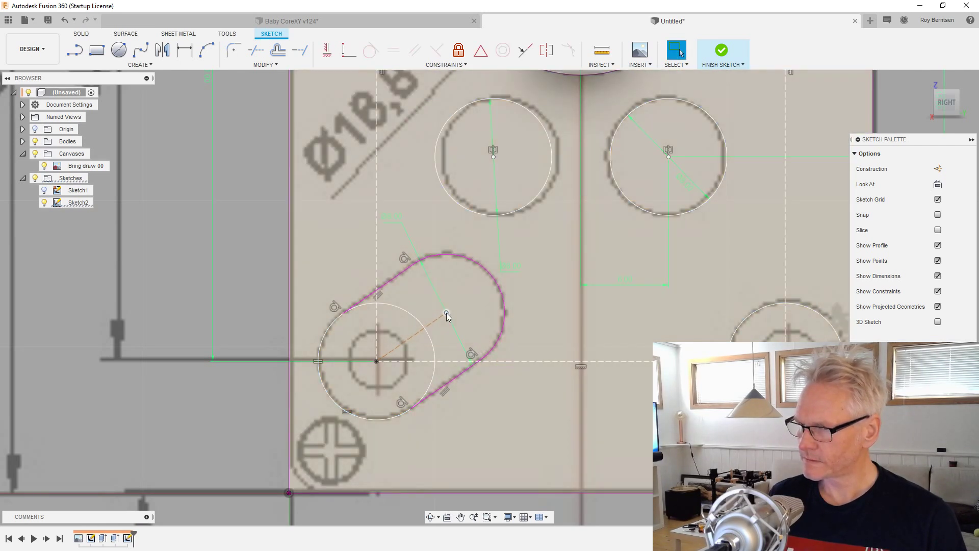
key(Escape)
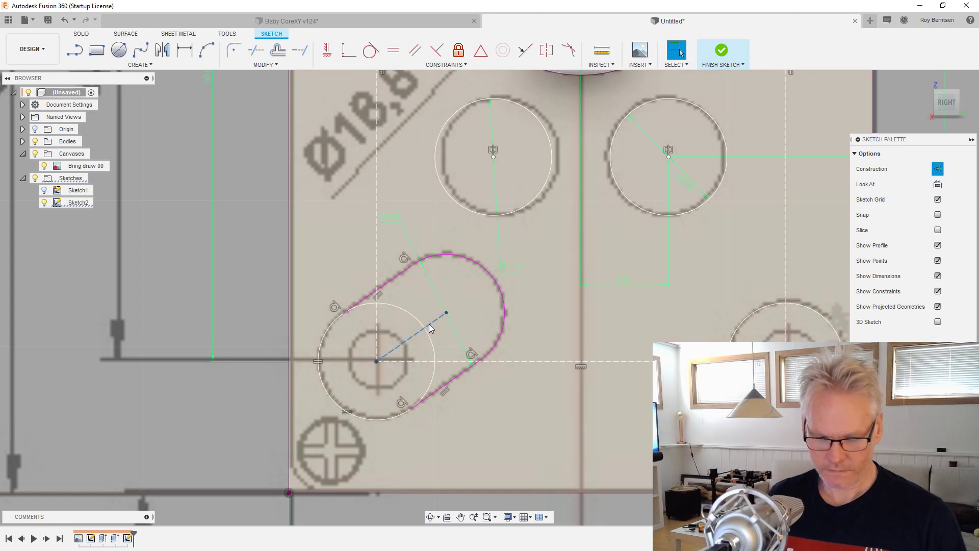
- Dimension the length of the slot's centreline between its two arc centres
key(d)
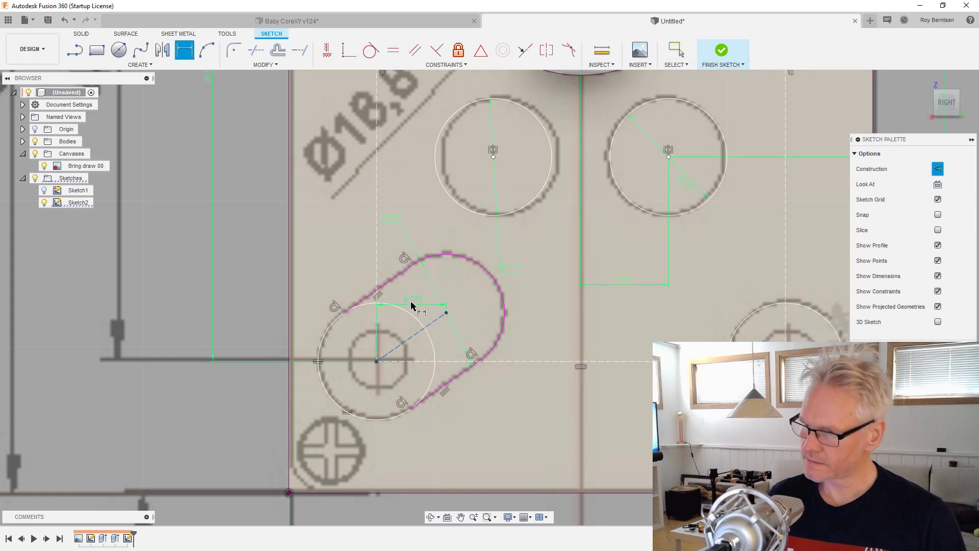
click(400, 340)
key(Return)
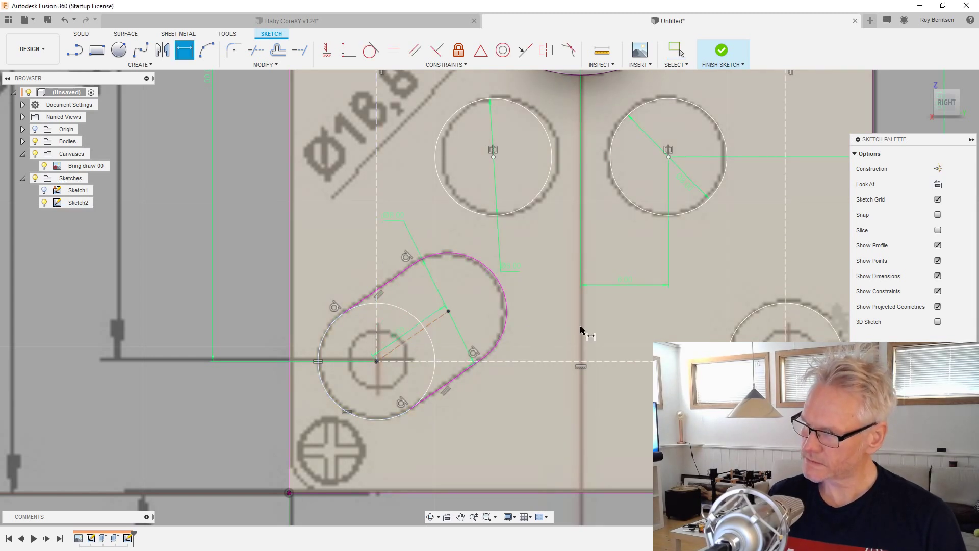
- Dimension the angle between the slot's centreline and the horizontal construction line through the lower holes as 35 degrees
scroll(545, 283, down, 3)
scroll(485, 357, up, 2)
scroll(485, 357, down, 2)
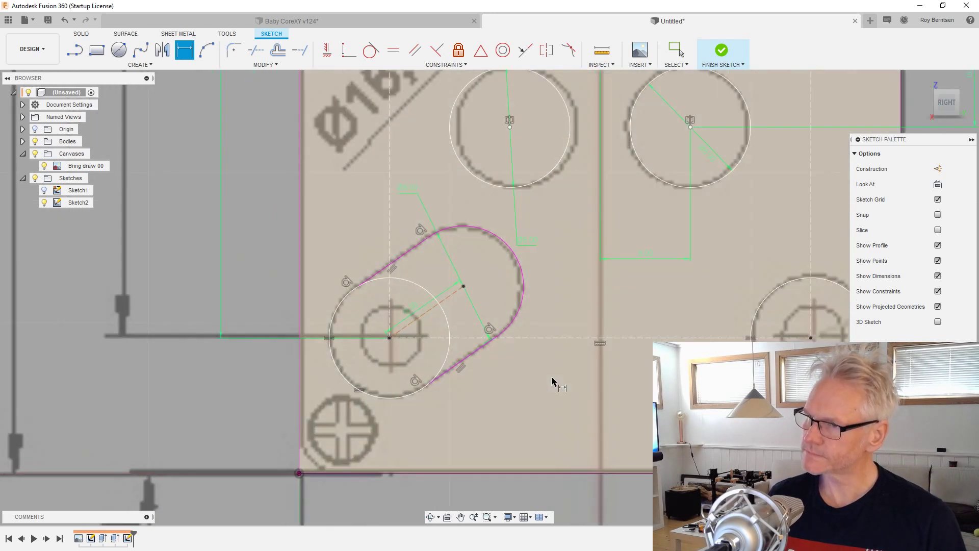
scroll(452, 289, up, 3)
scroll(456, 329, up, 1)
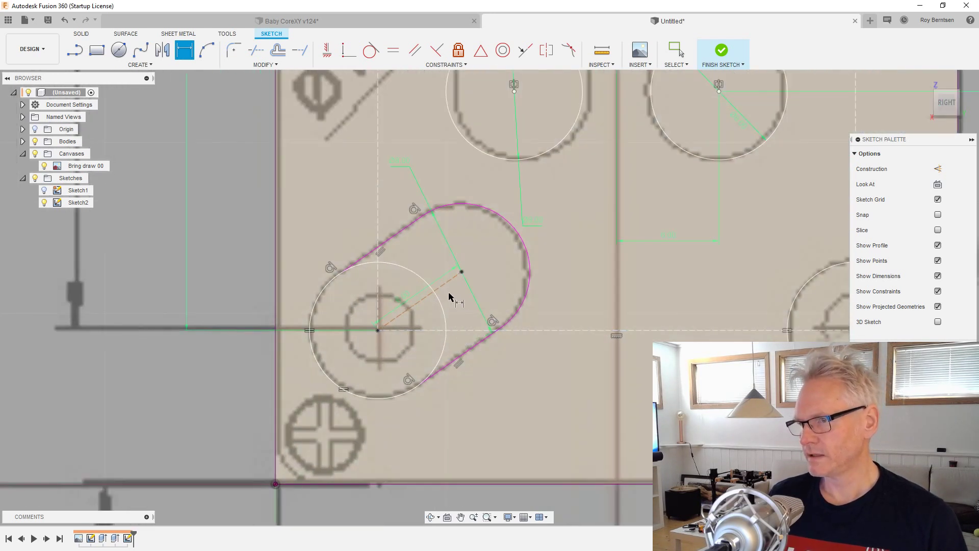
click(445, 284)
click(520, 331)
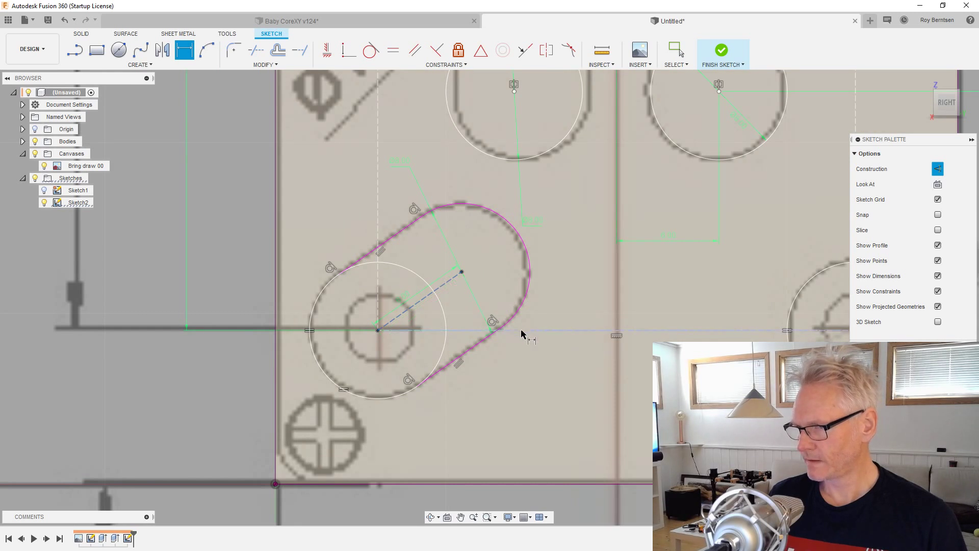
click(569, 296)
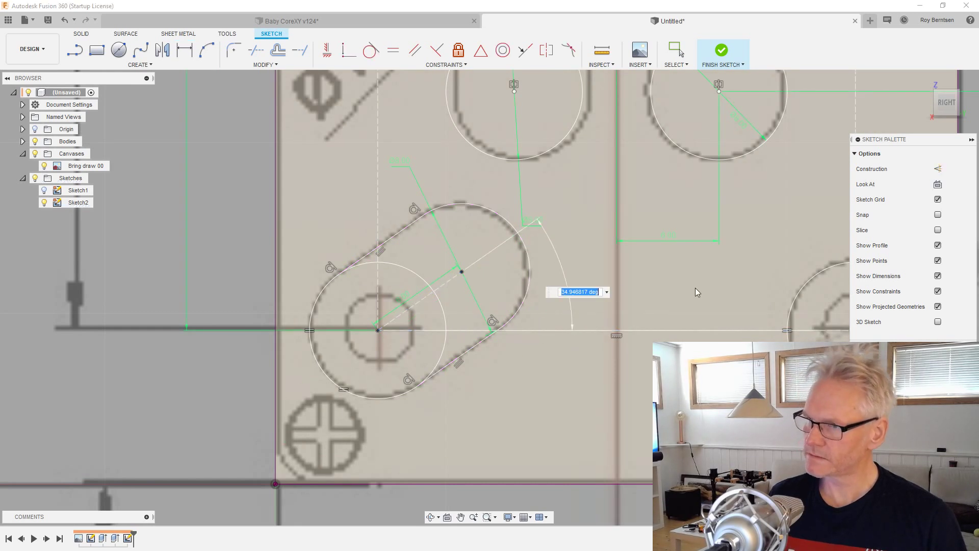
text(35)
key(Return)
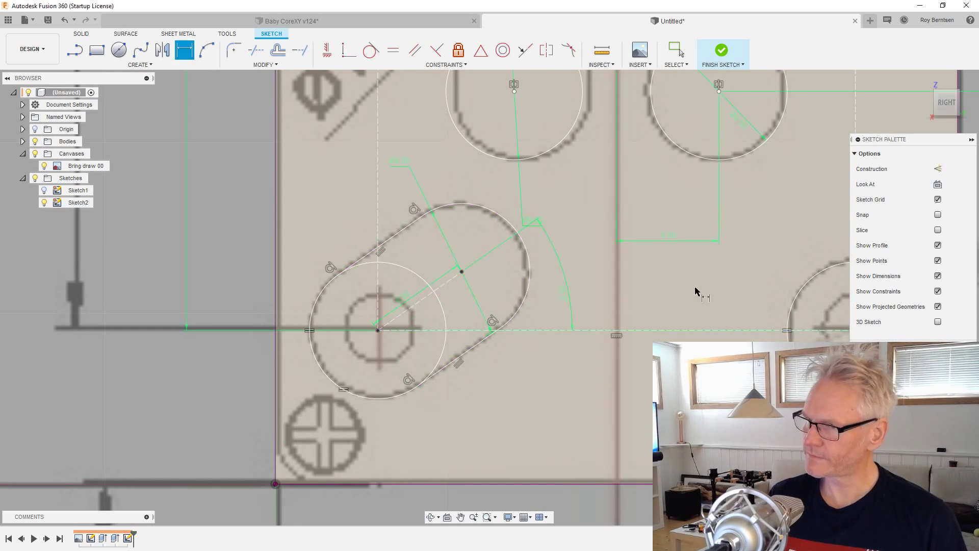
- Finish the sketch and hide the Bring draw 00 canvas
scroll(380, 321, down, 6)
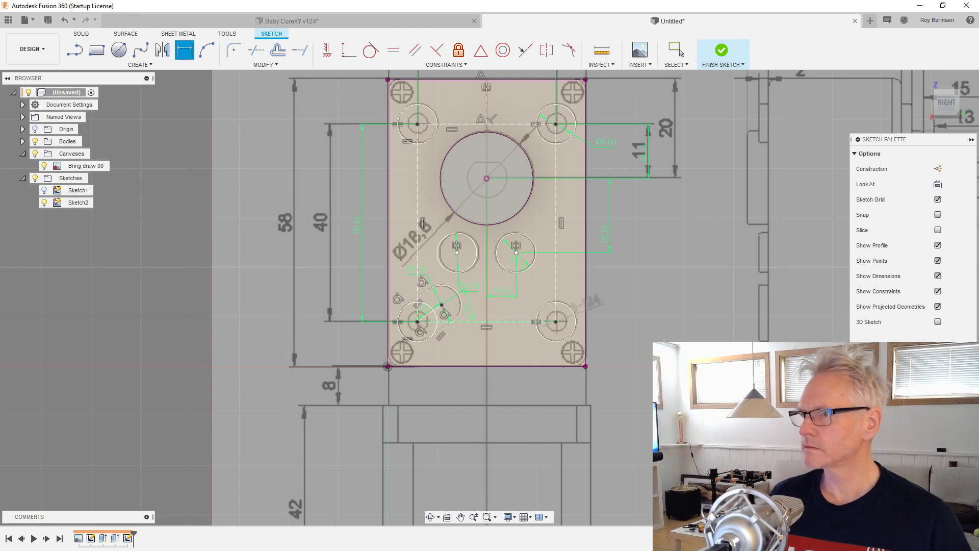
click(941, 347)
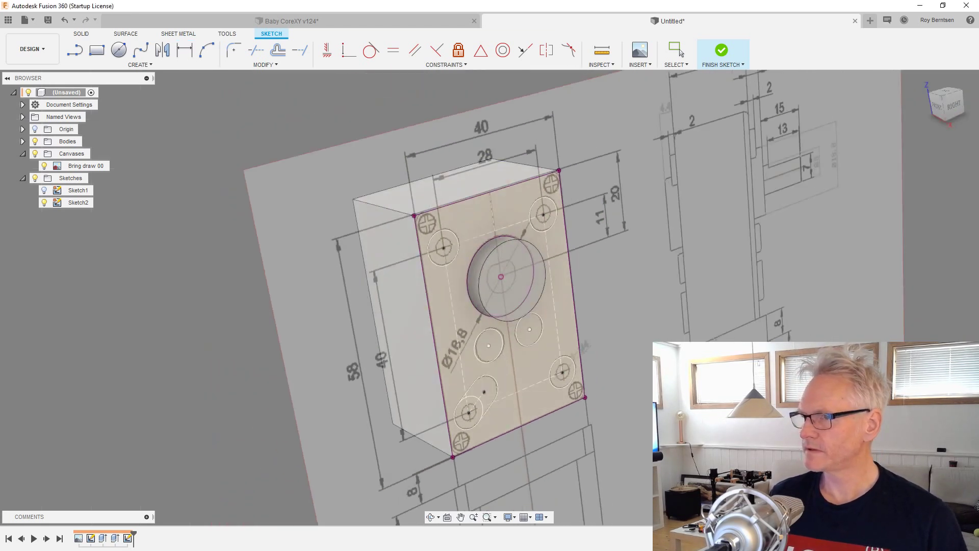
click(45, 166)
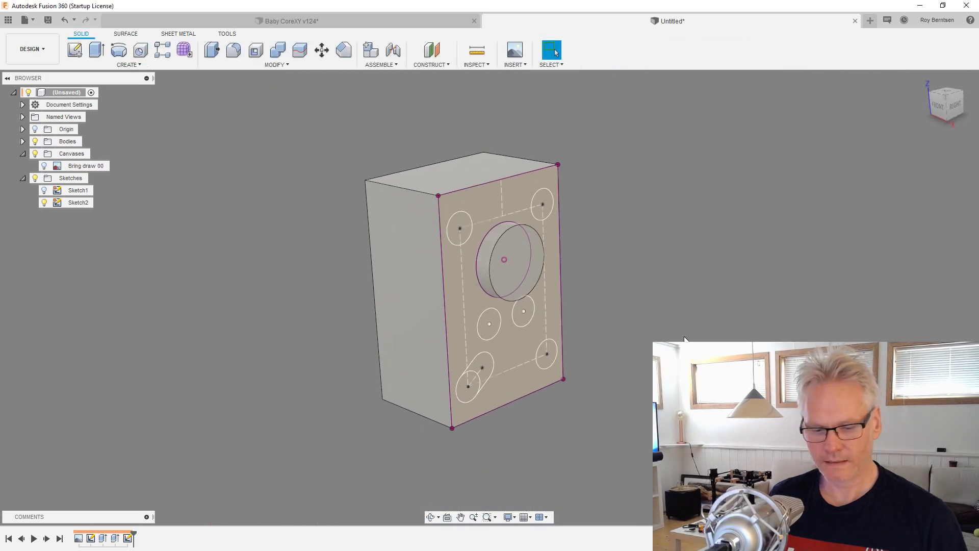
- Extrude the four corner circles, the two small circles below the boss and the slot outward by 2 mm, joined to the gearbox body
key(e)
scroll(579, 397, up, 5)
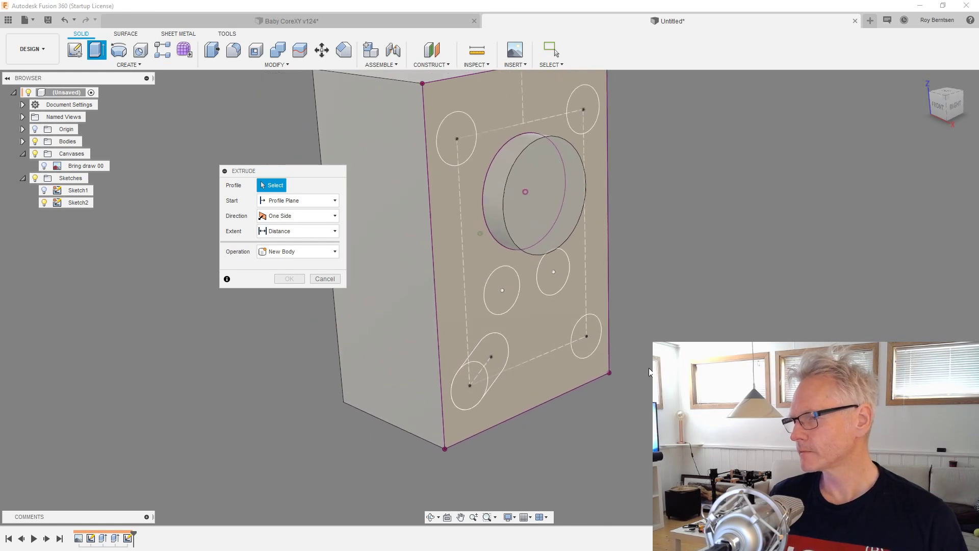
click(617, 344)
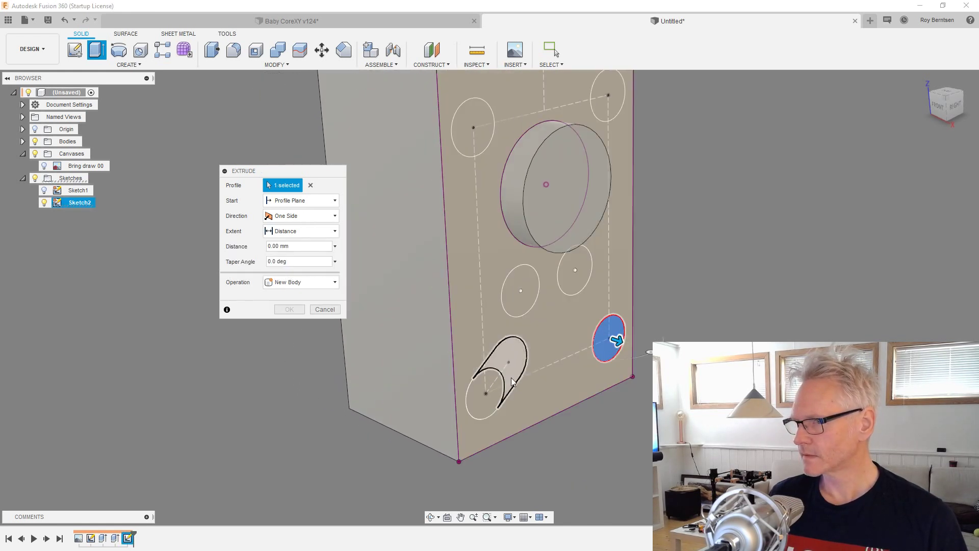
click(499, 391)
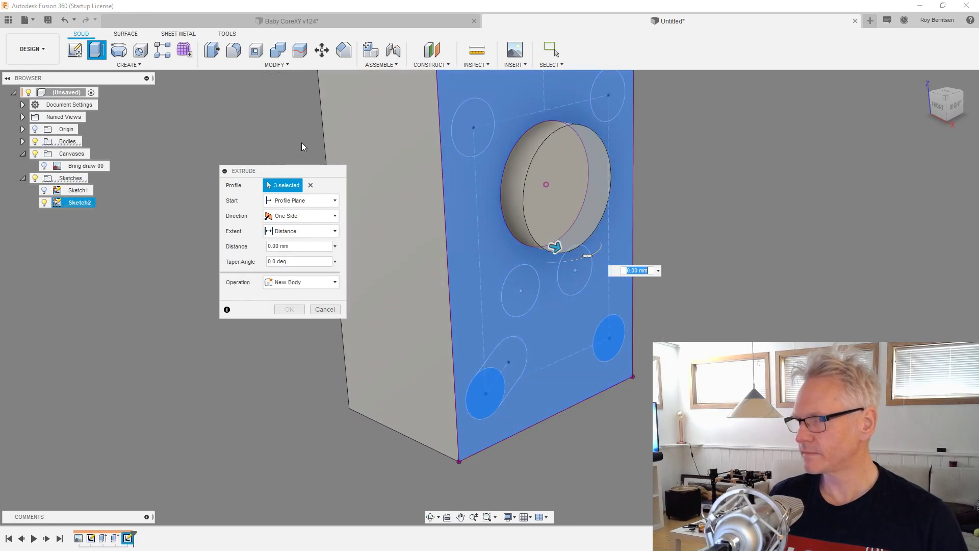
click(311, 185)
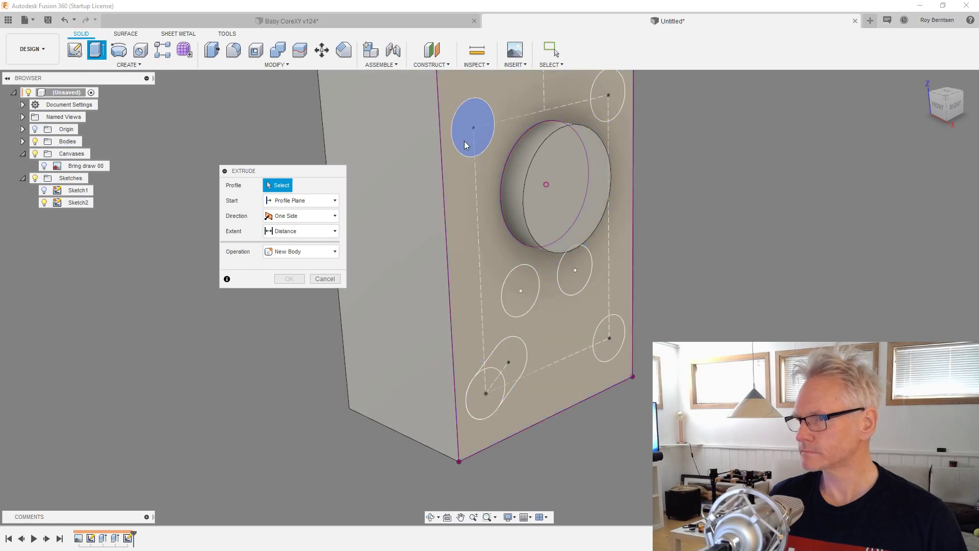
click(464, 141)
click(605, 88)
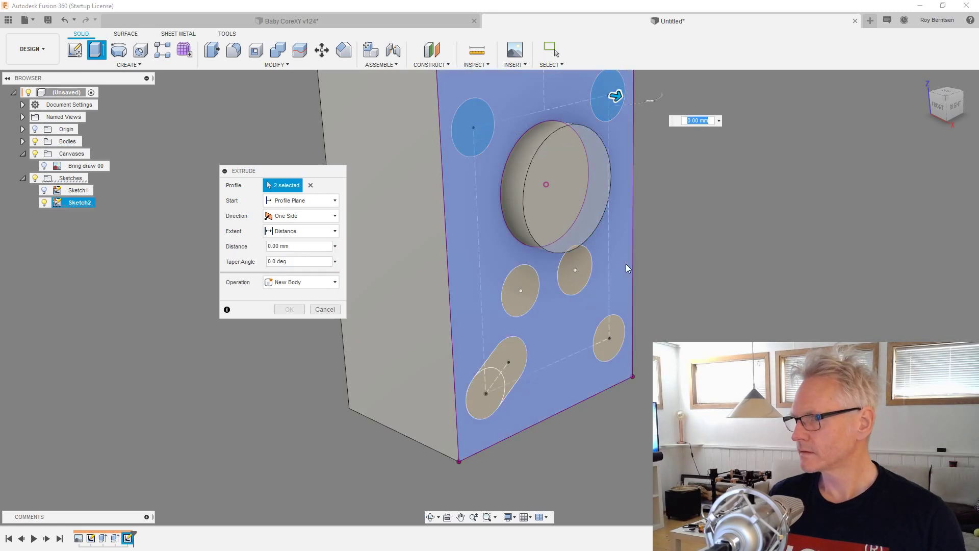
click(574, 270)
click(522, 295)
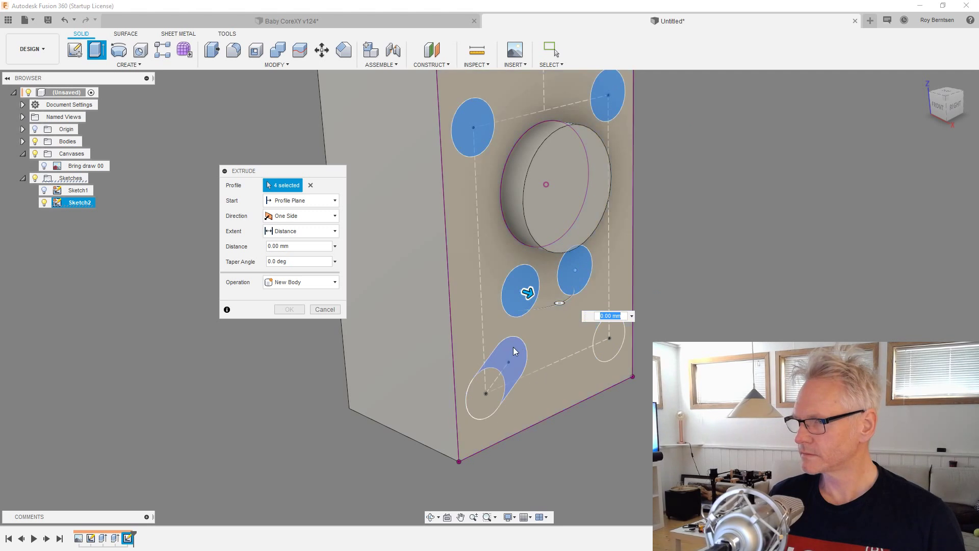
click(510, 357)
click(498, 391)
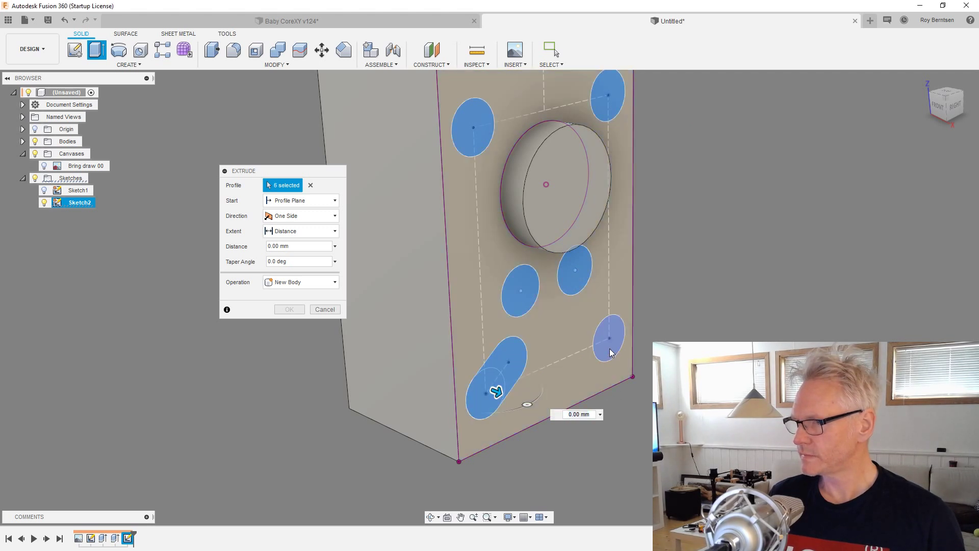
click(610, 351)
text(2)
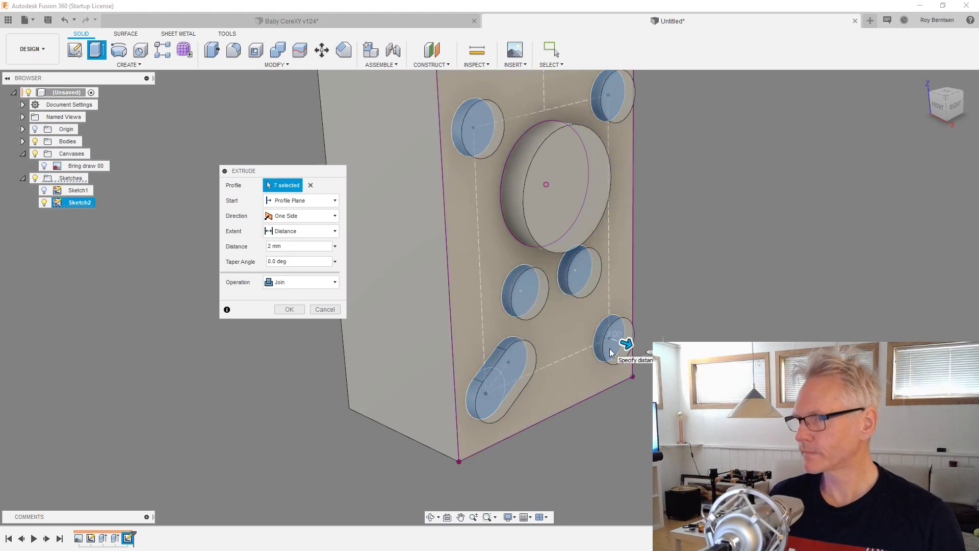
key(Return)
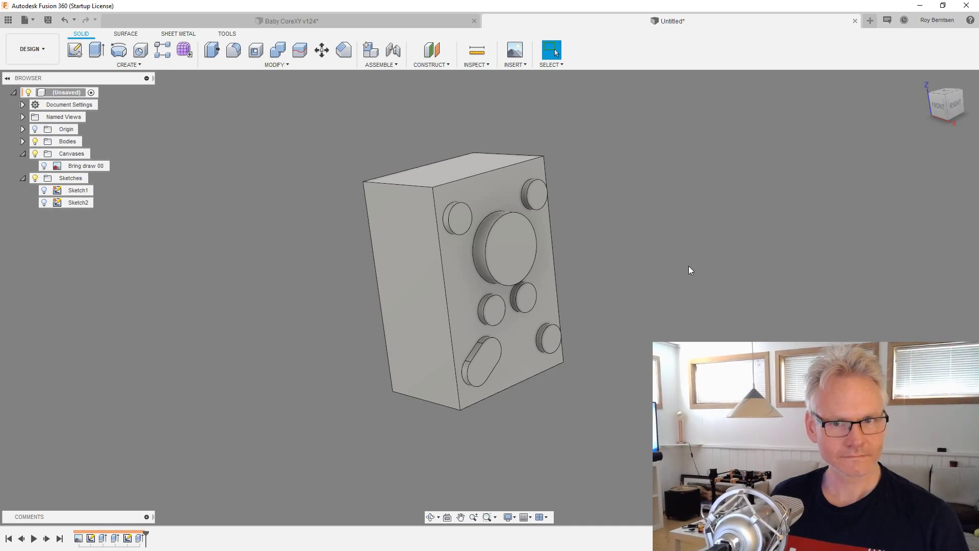
- Show the Bring draw 00 canvas again and examine its corner screws and raised features against the modelled gearbox face
shift+middle_drag(673, 226, 699, 310)
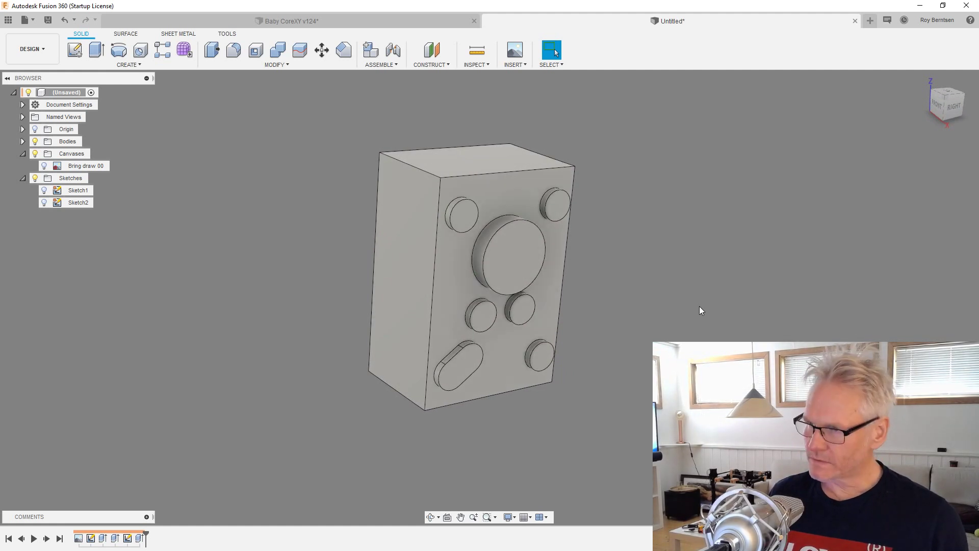
click(44, 166)
shift+middle_drag(730, 243, 603, 187)
scroll(603, 187, up, 2)
scroll(603, 183, up, 5)
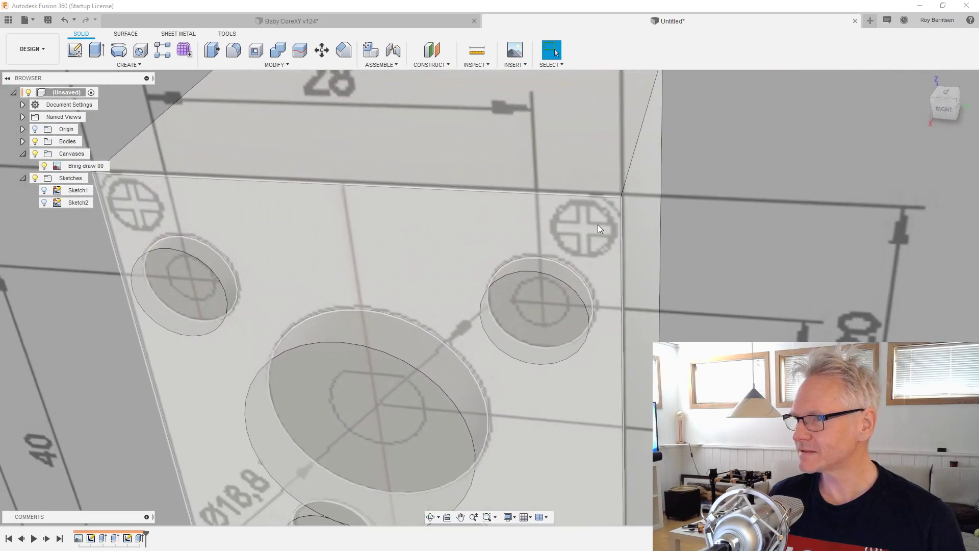
scroll(565, 268, up, 1)
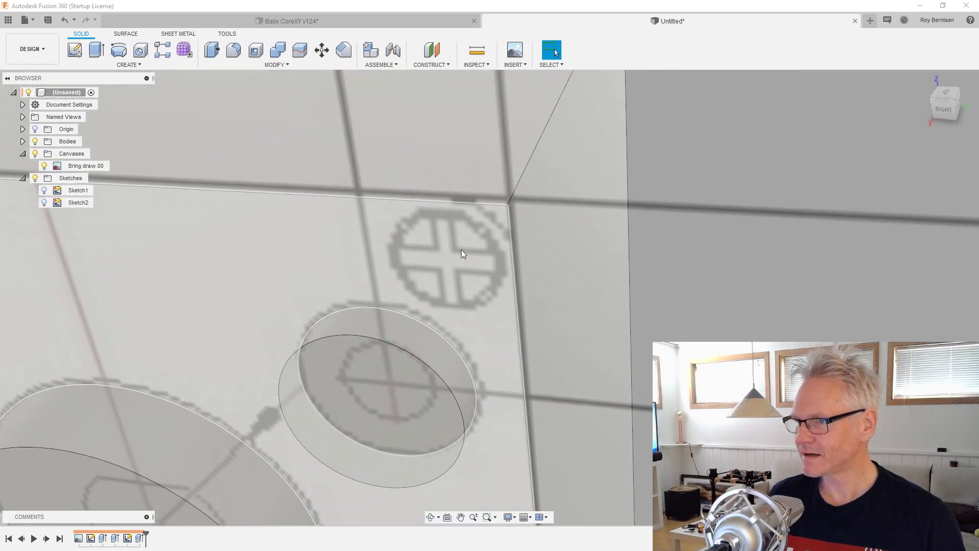
scroll(510, 293, down, 6)
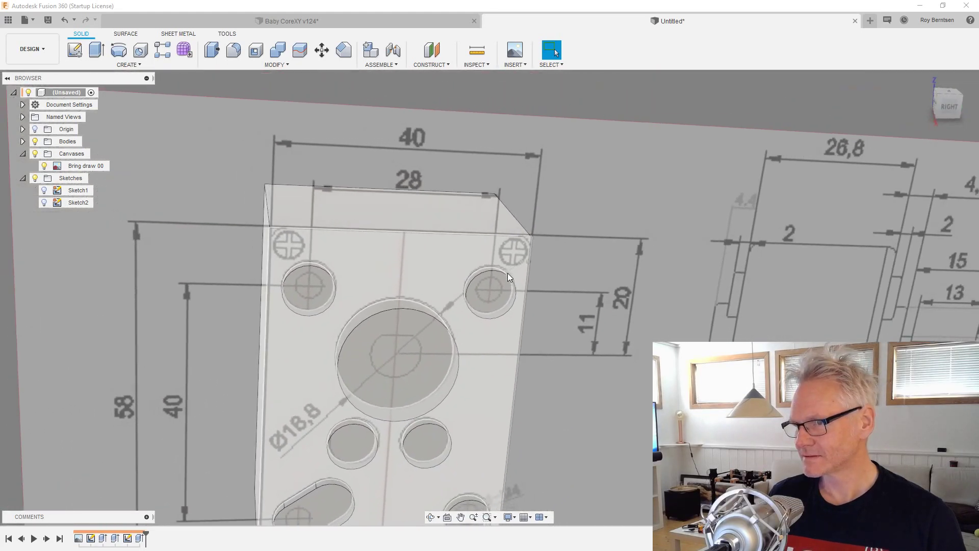
scroll(506, 274, down, 4)
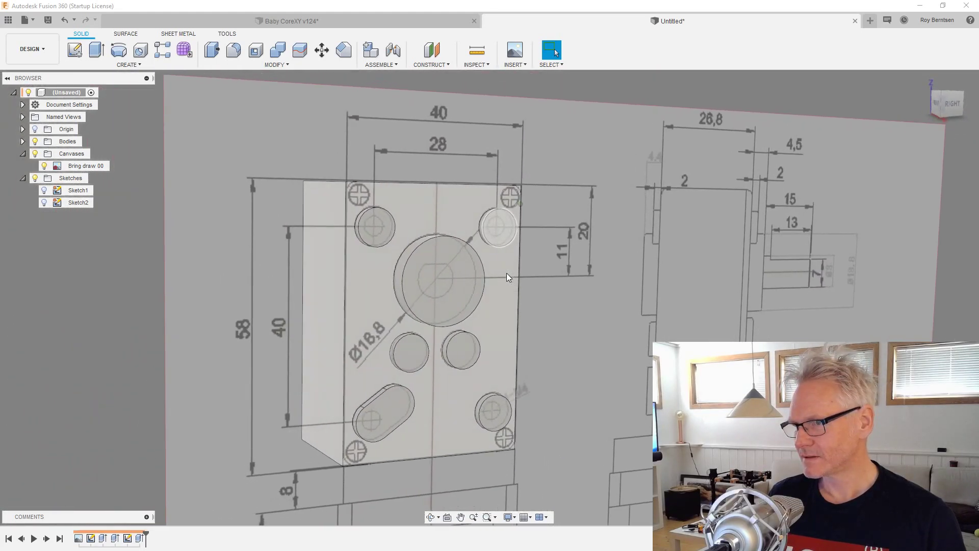
scroll(507, 274, down, 3)
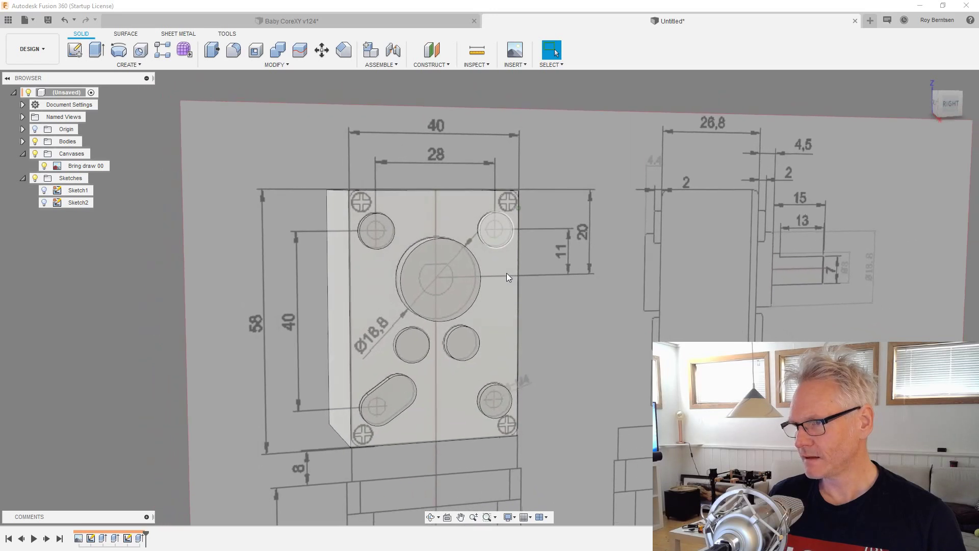
scroll(507, 274, down, 6)
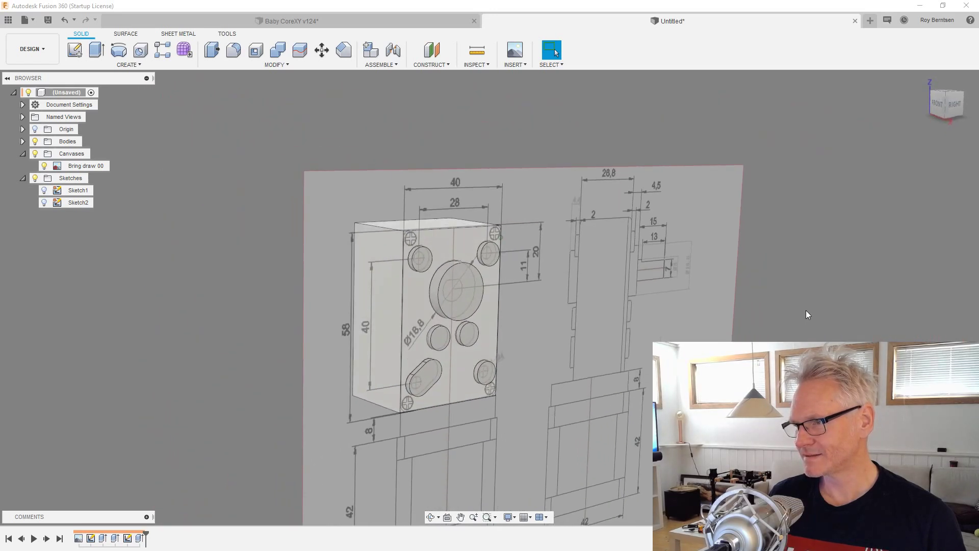
- Hide the Bring draw 00 canvas and start a new sketch on the gearbox's flat front face
scroll(810, 309, up, 5)
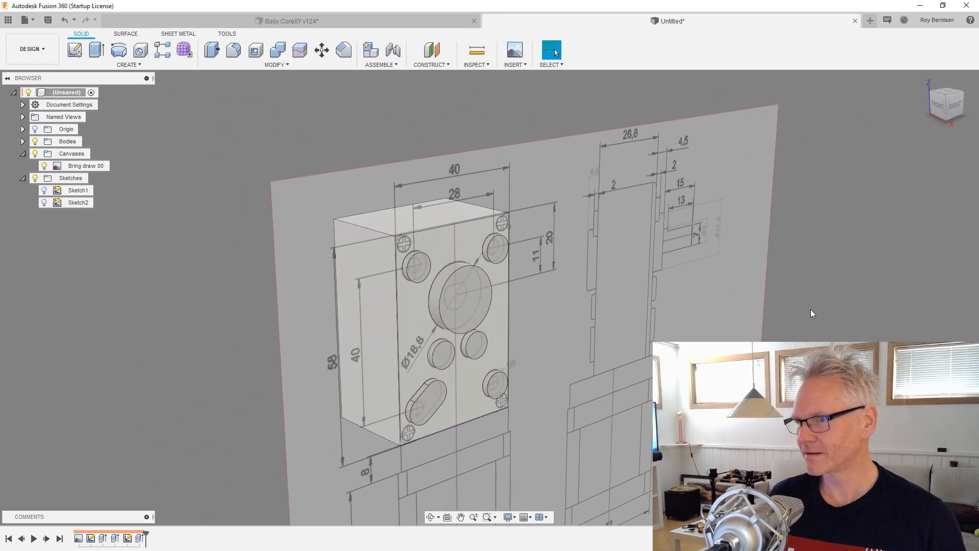
click(44, 166)
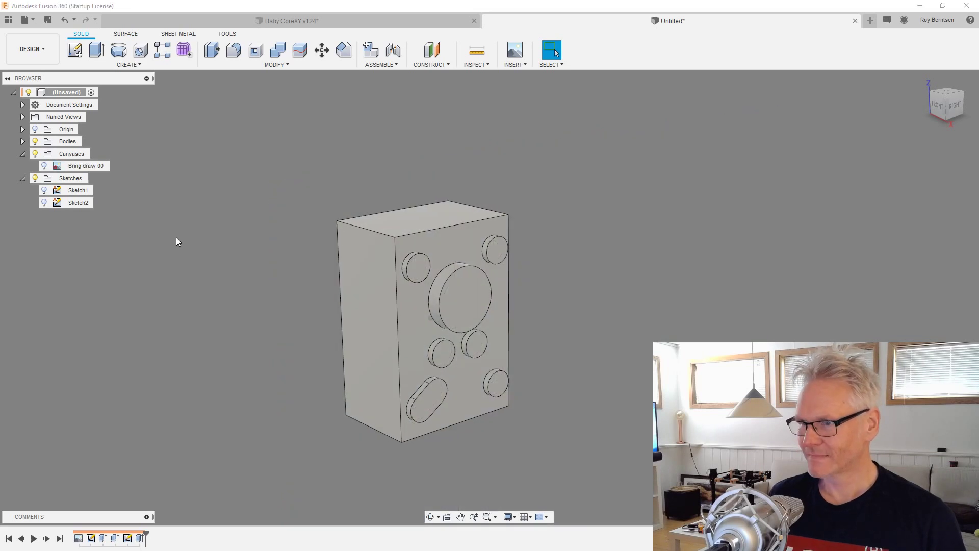
scroll(282, 322, up, 3)
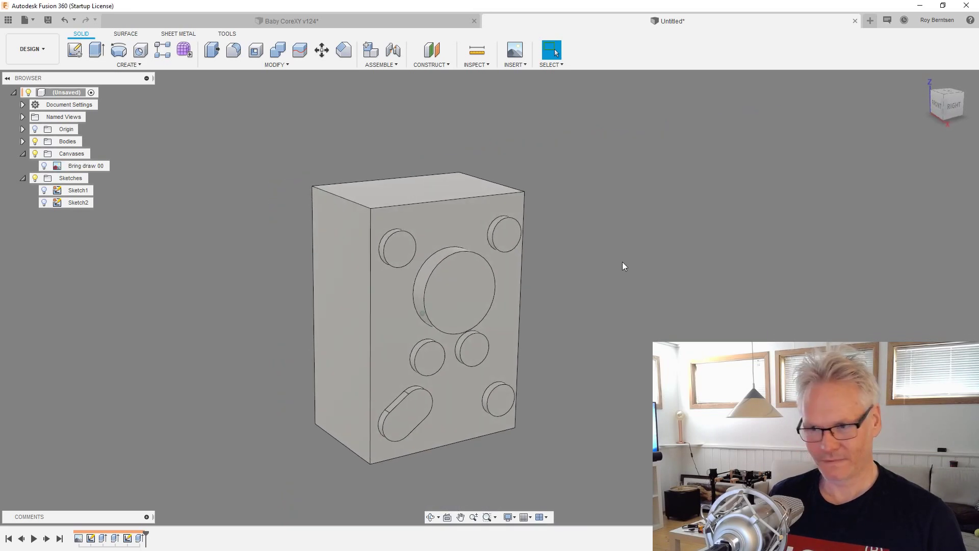
click(473, 265)
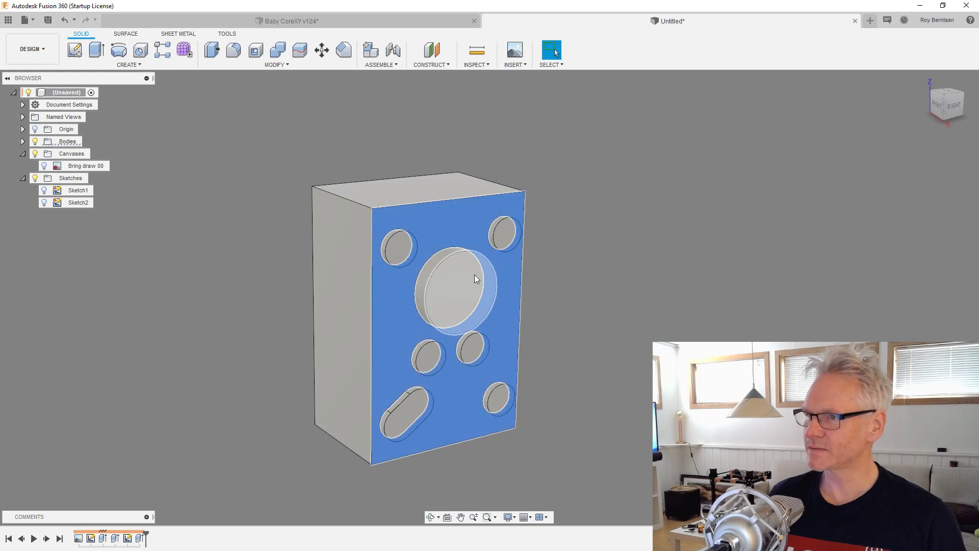
click(75, 50)
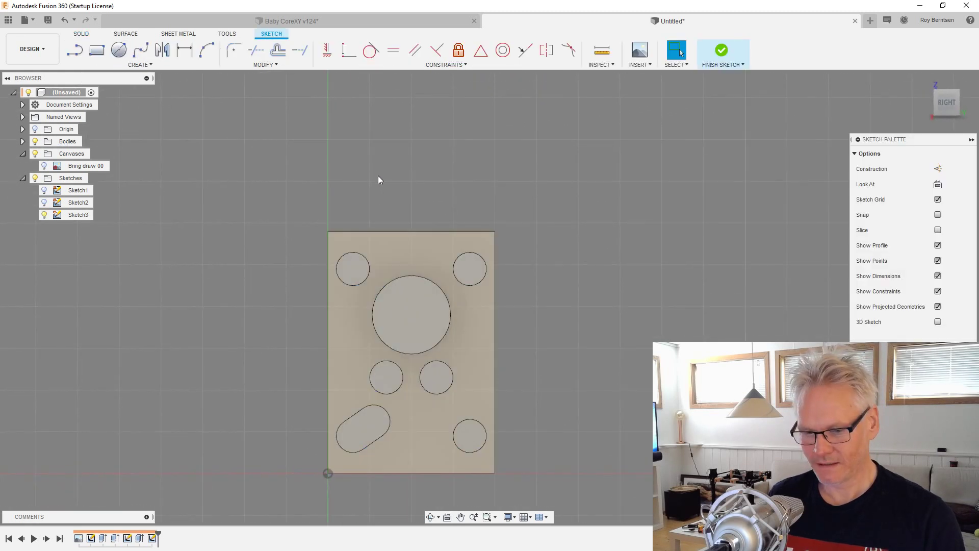
- Project the gearbox body's outline into the sketch using the Bodies selection filter
key(p)
click(457, 241)
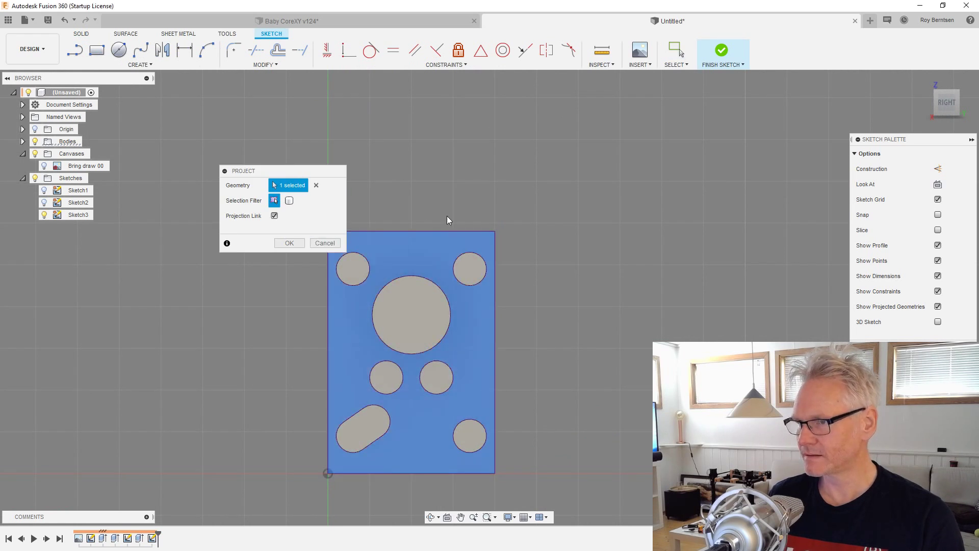
click(289, 200)
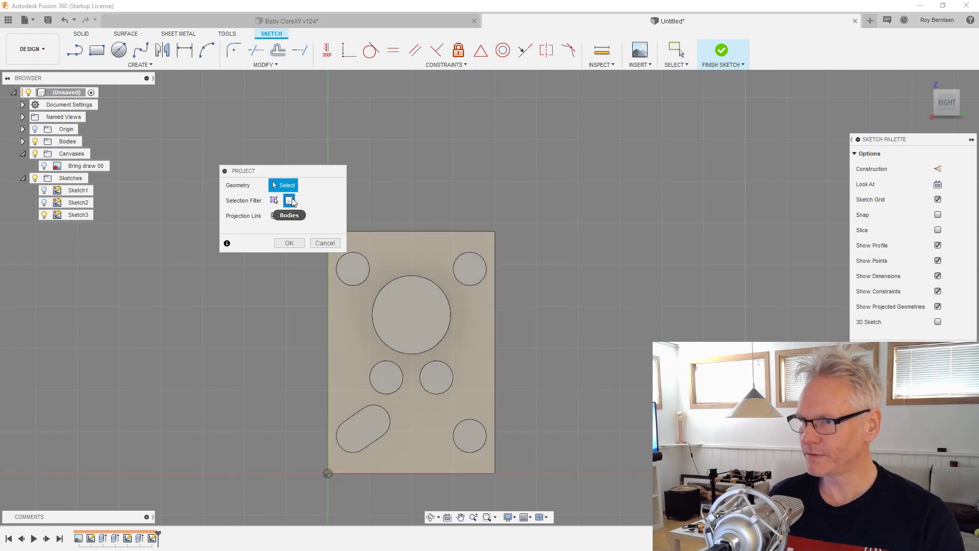
click(411, 240)
click(299, 245)
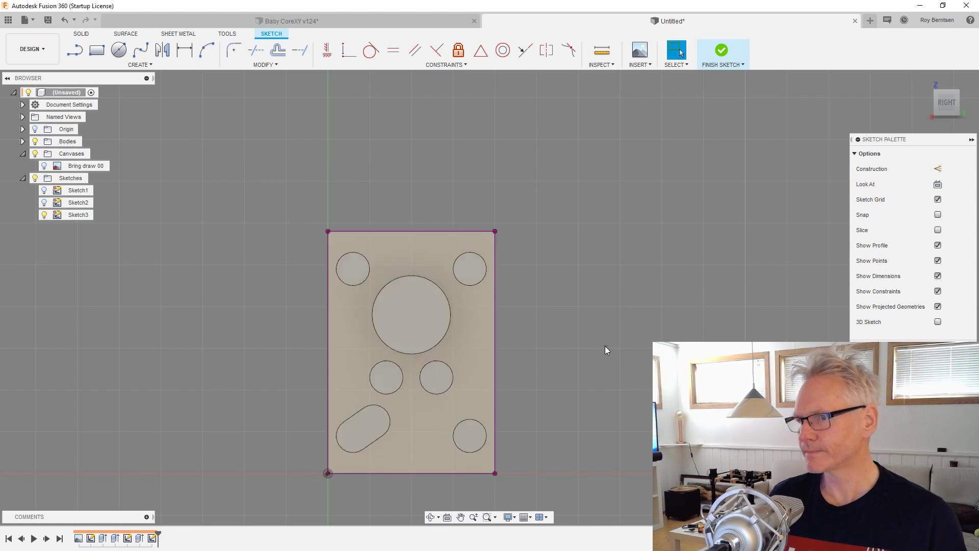
- Draw a diagonal construction line from the upper-left to the lower-right corner of the projected gearbox outline
scroll(247, 389, down, 1)
scroll(339, 399, up, 2)
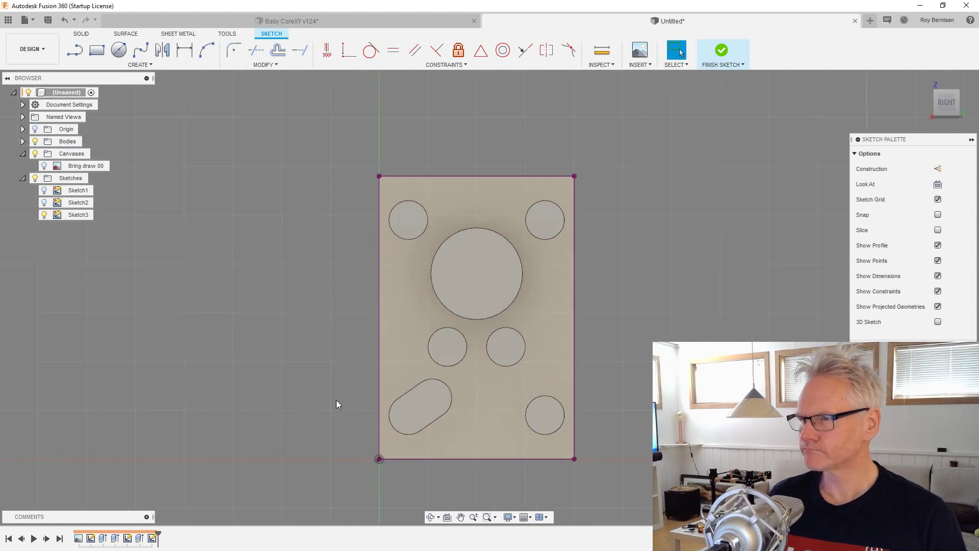
key(r)
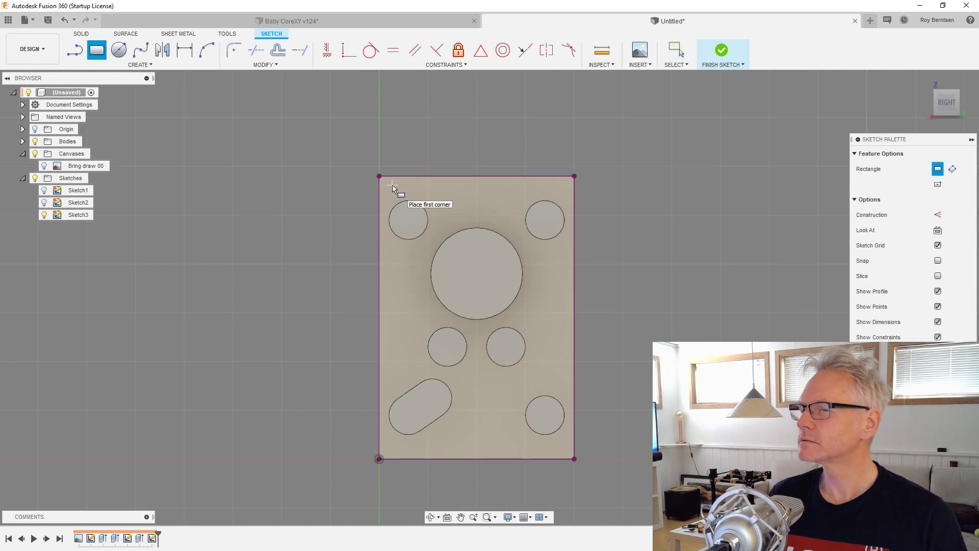
key(Escape)
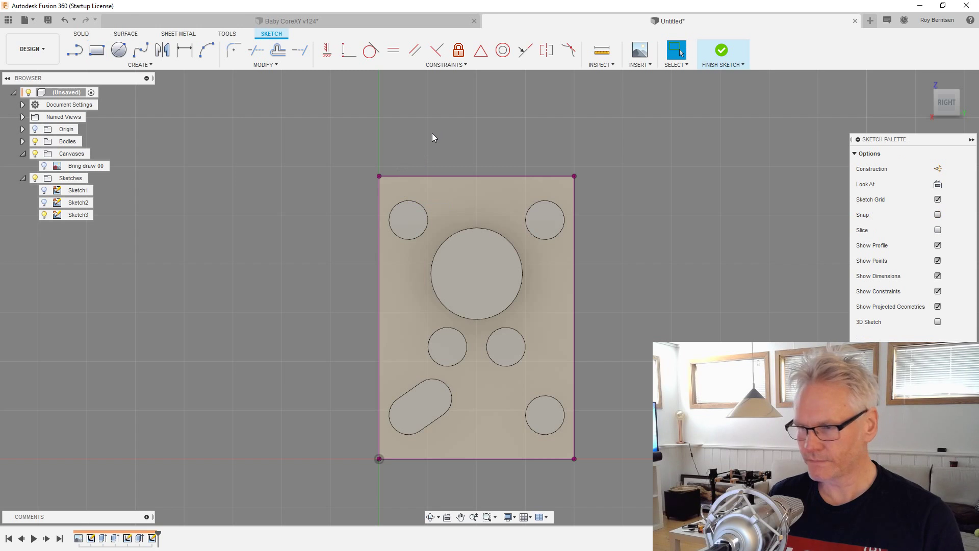
key(l)
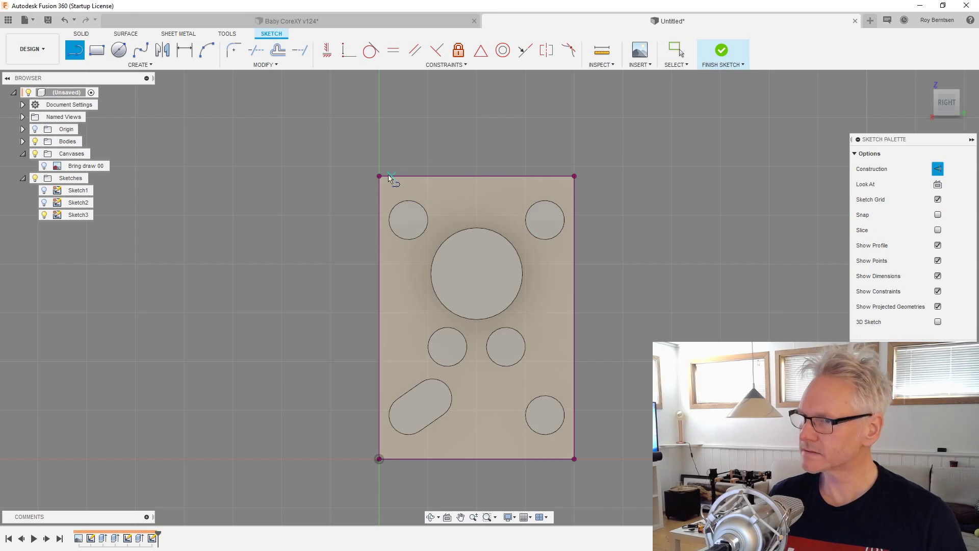
click(574, 459)
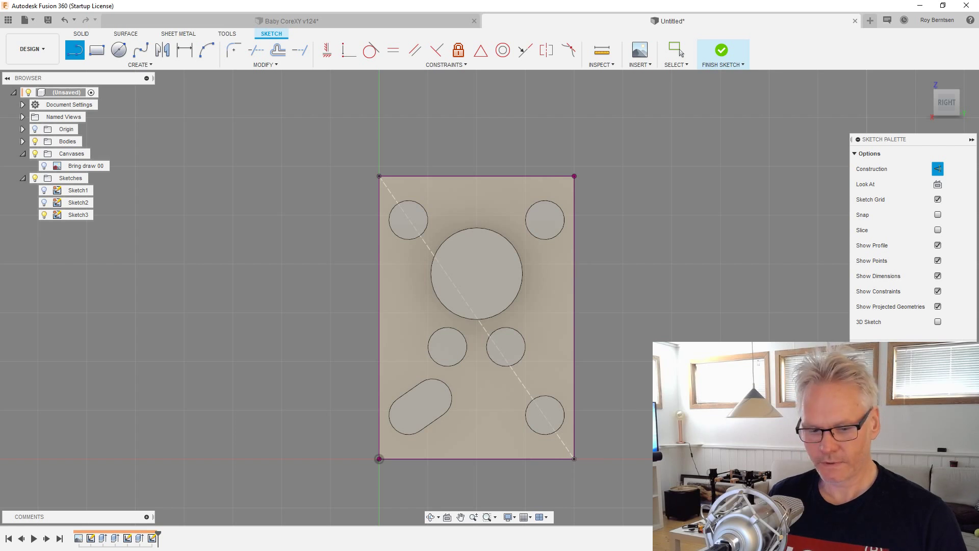
- Start a rectangle in the sketch on the gearbox's front face
key(r)
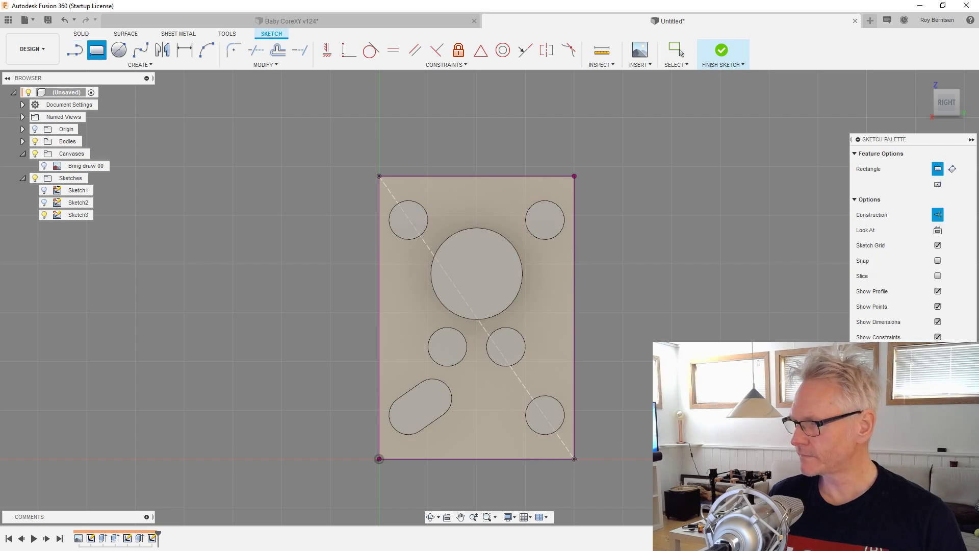
- Draw a center-point construction rectangle on the face with the round bosses, centred on the midpoint of the existing diagonal
click(938, 185)
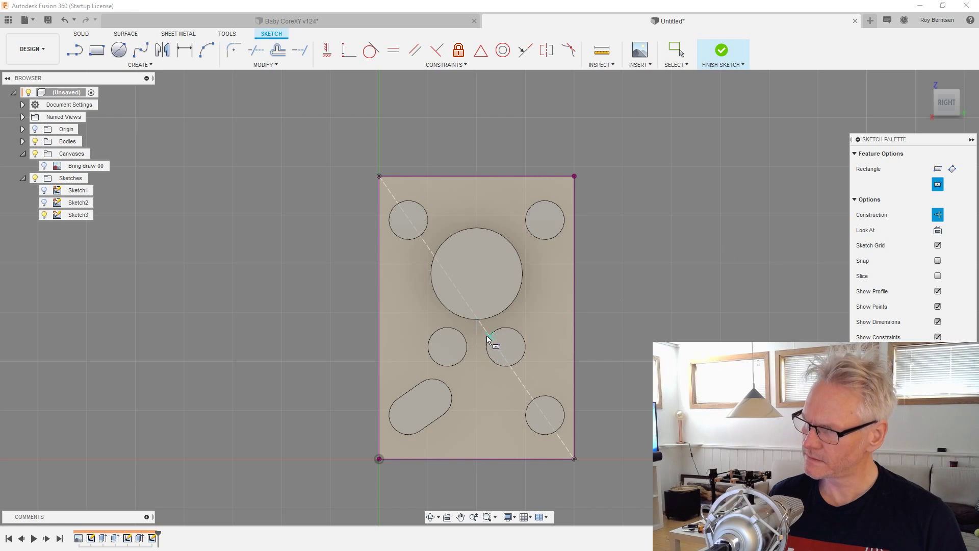
click(477, 317)
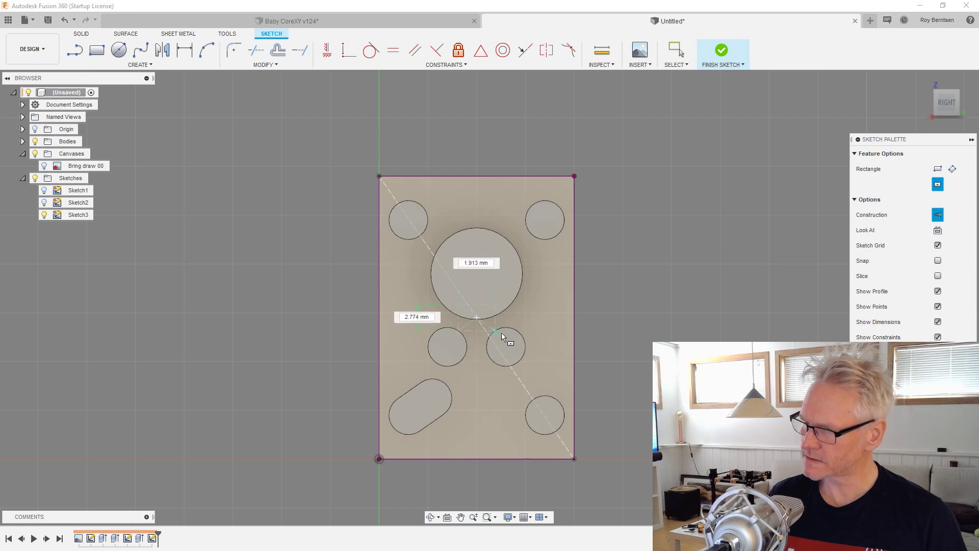
click(559, 451)
- Dimension the construction rectangle's upper right corner horizontally from the face's upper right corner at 2 mm
scroll(557, 212, up, 4)
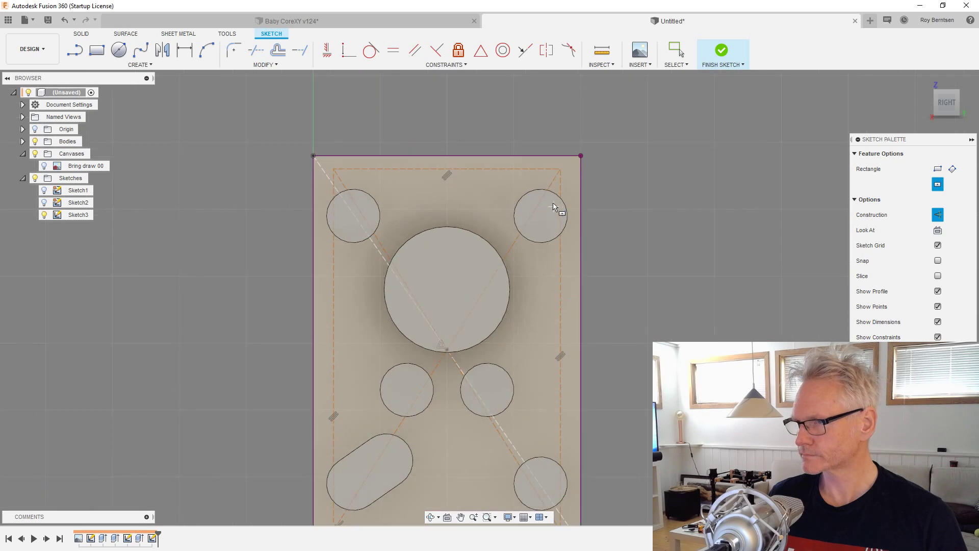
scroll(561, 130, up, 1)
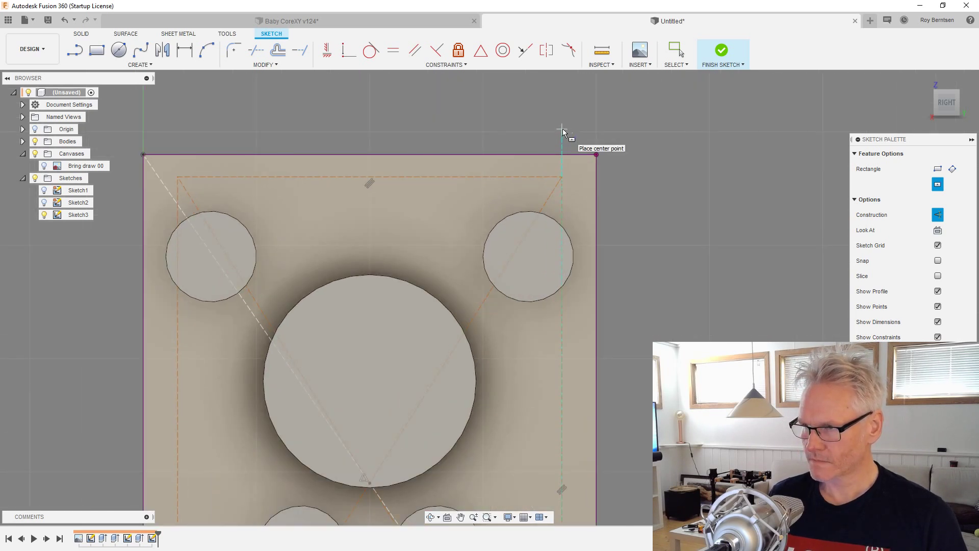
key(d)
click(561, 176)
click(590, 140)
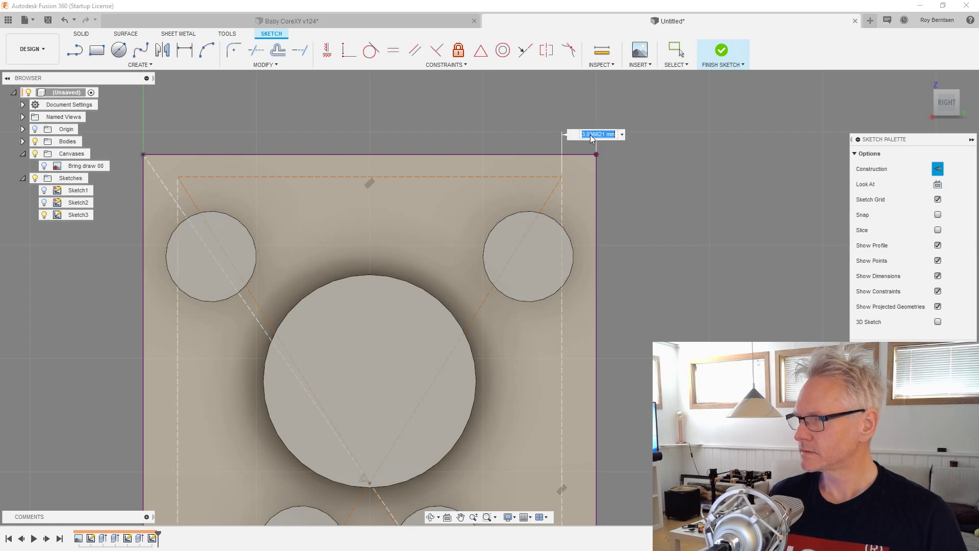
text(2)
key(Return)
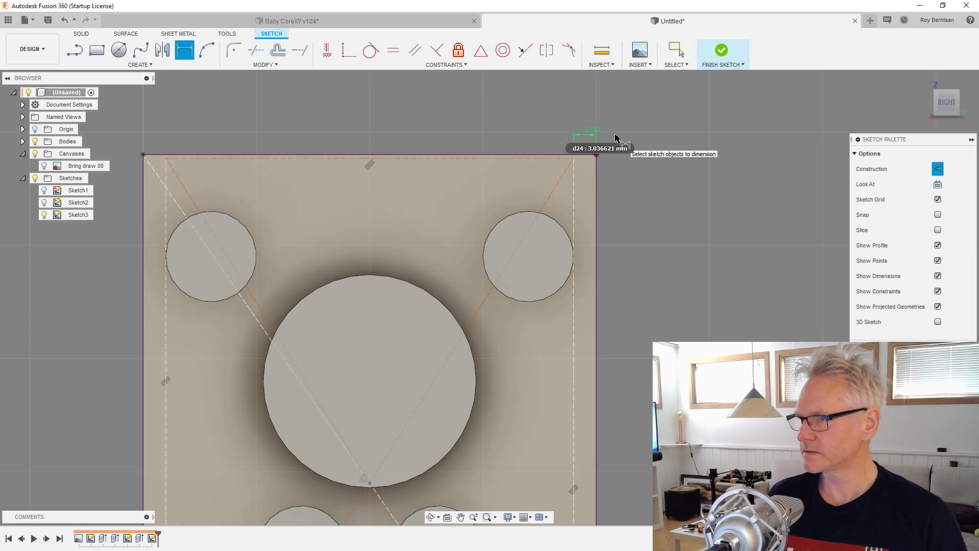
key(Escape)
- Show the Bring draw 00 canvas and move the rectangle's upper right corner down to the height of the drawn screw
mouse_move(574, 160)
mouse_down()
mouse_move(575, 175)
mouse_move(583, 172)
mouse_up()
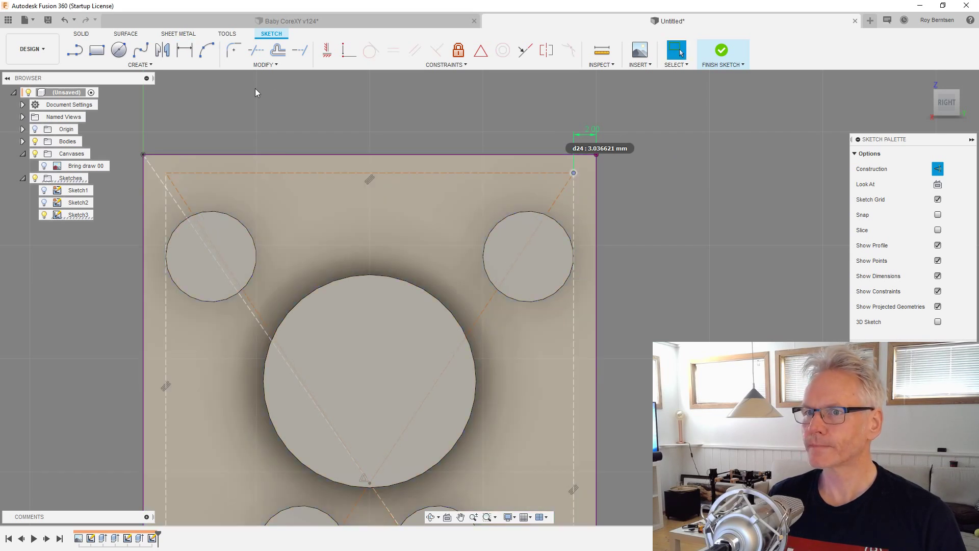
click(44, 167)
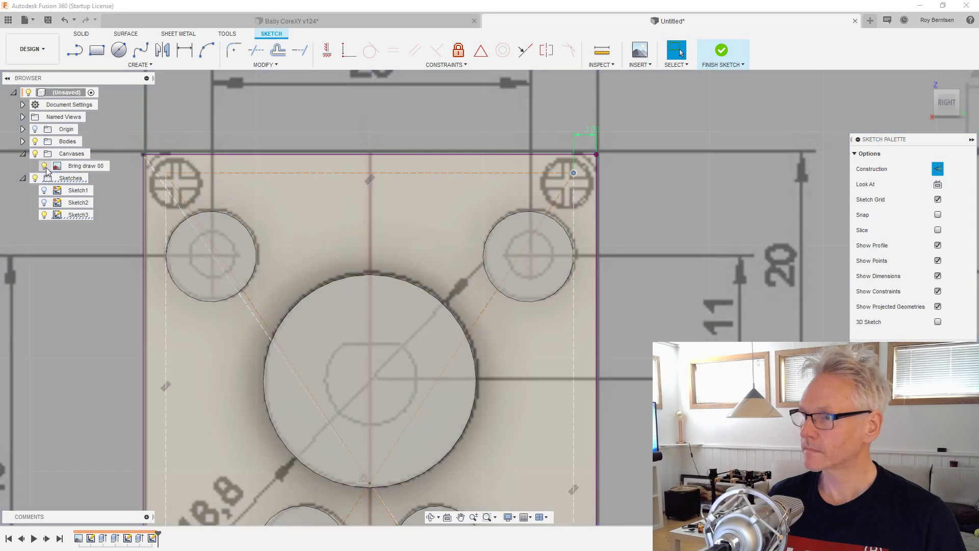
drag(573, 173, 574, 182)
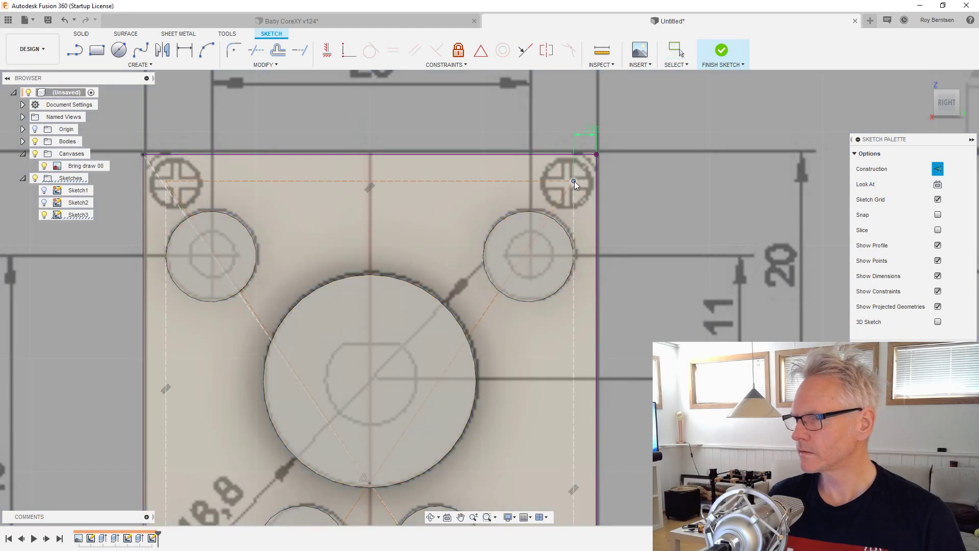
- Set the rectangle corner's horizontal offset to 2.5 mm and move the corner vertically onto the screw centre in the canvas
click(593, 134)
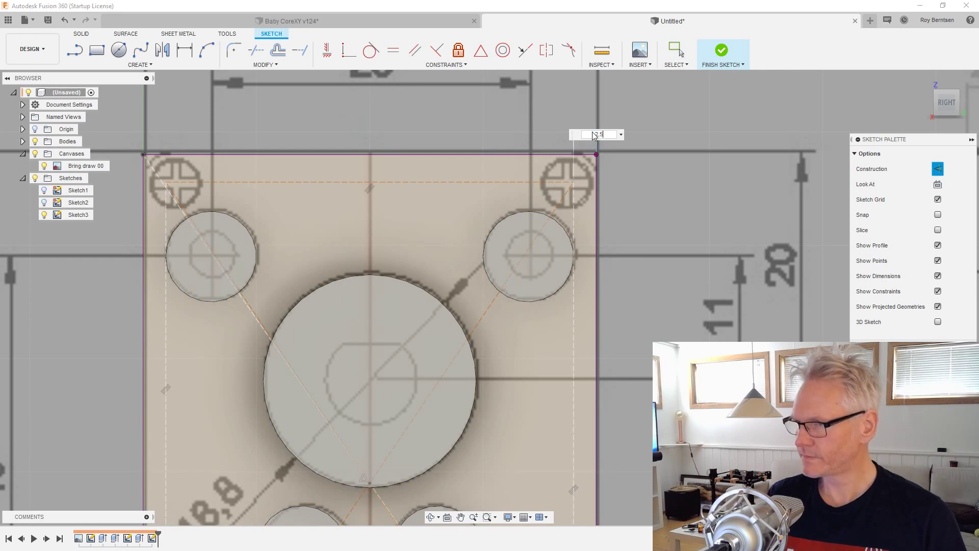
text(5)
key(Return)
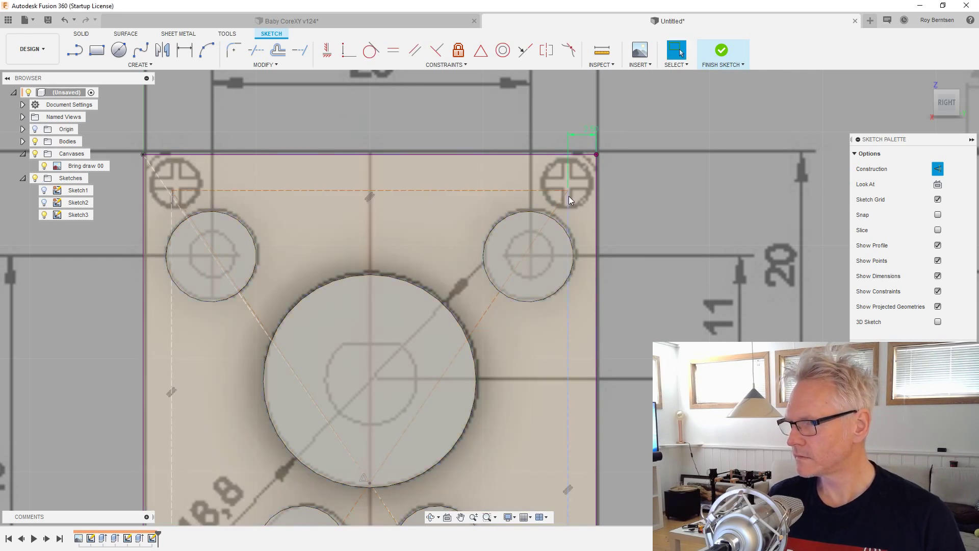
drag(568, 192, 567, 185)
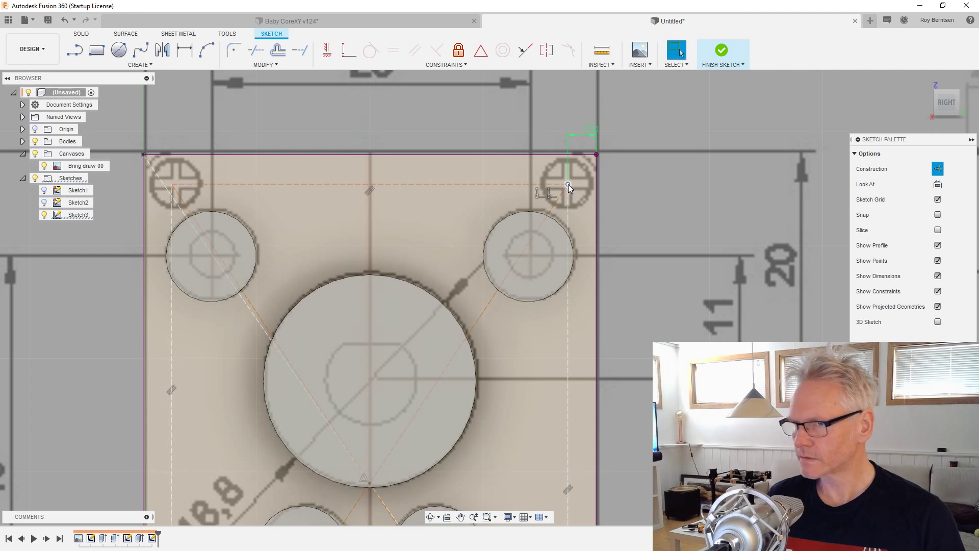
- Dimension the rectangle corner's vertical offset from the face corner and link its value to the horizontal offset d24
key(d)
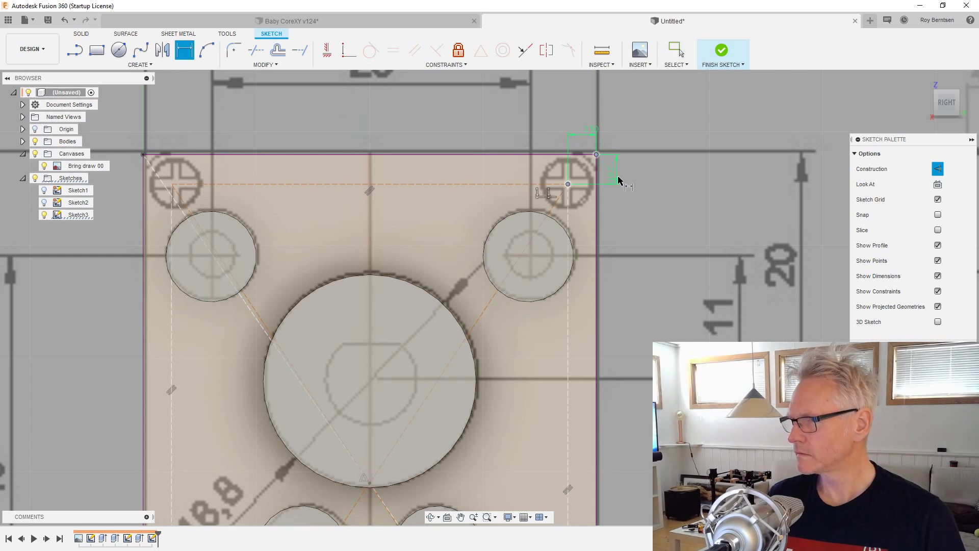
click(621, 181)
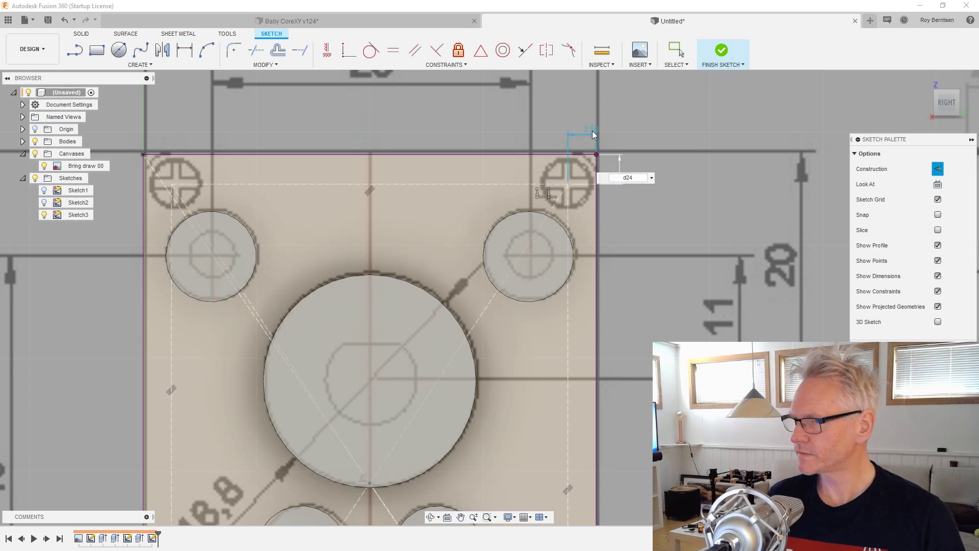
key(Return)
- Compare the construction rectangle's four corners with the corner screws drawn in the canvas
scroll(462, 130, down, 3)
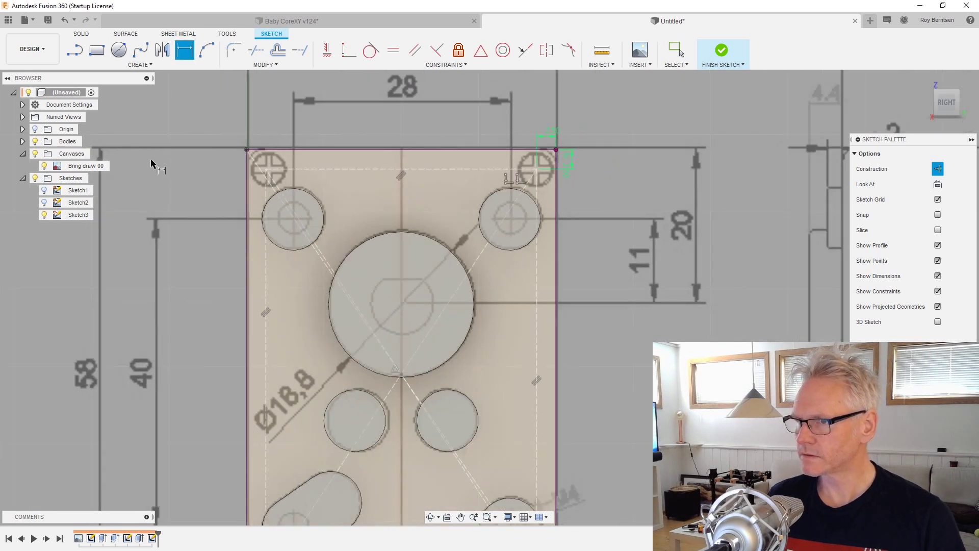
scroll(428, 296, down, 3)
scroll(377, 433, up, 3)
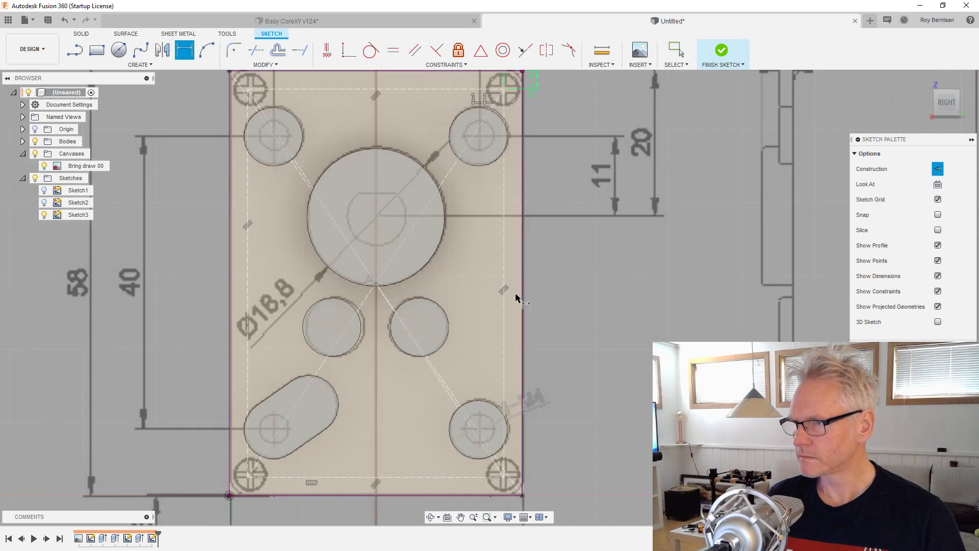
scroll(542, 302, down, 2)
scroll(340, 90, up, 4)
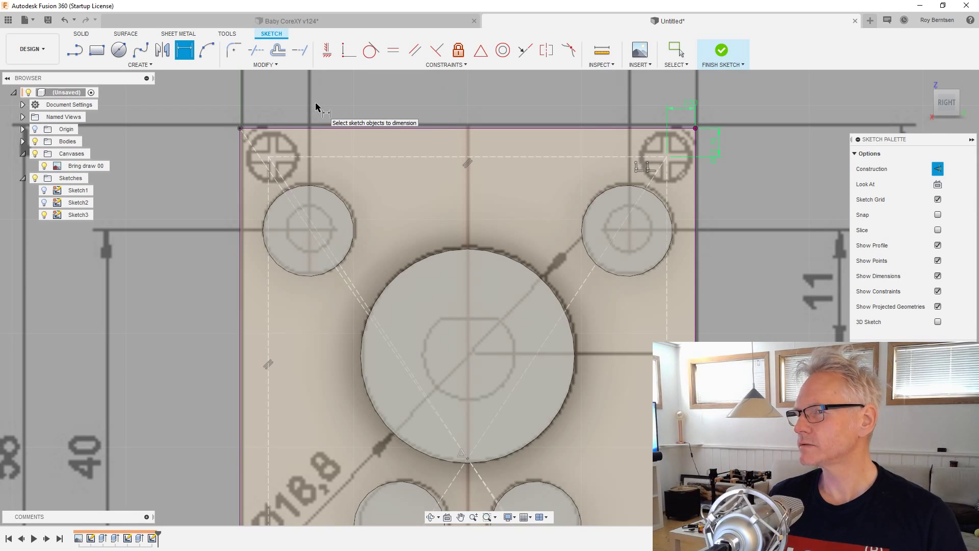
scroll(362, 106, down, 5)
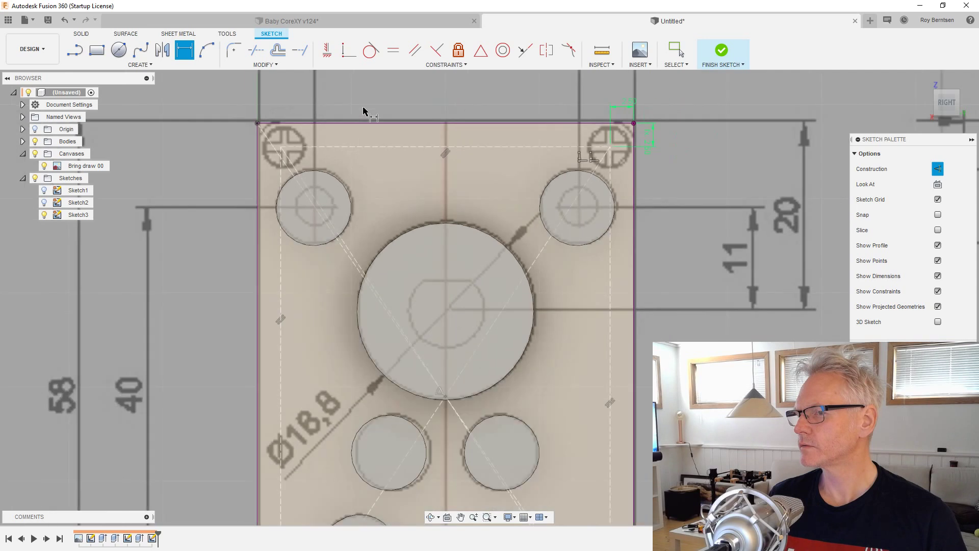
scroll(286, 378, up, 2)
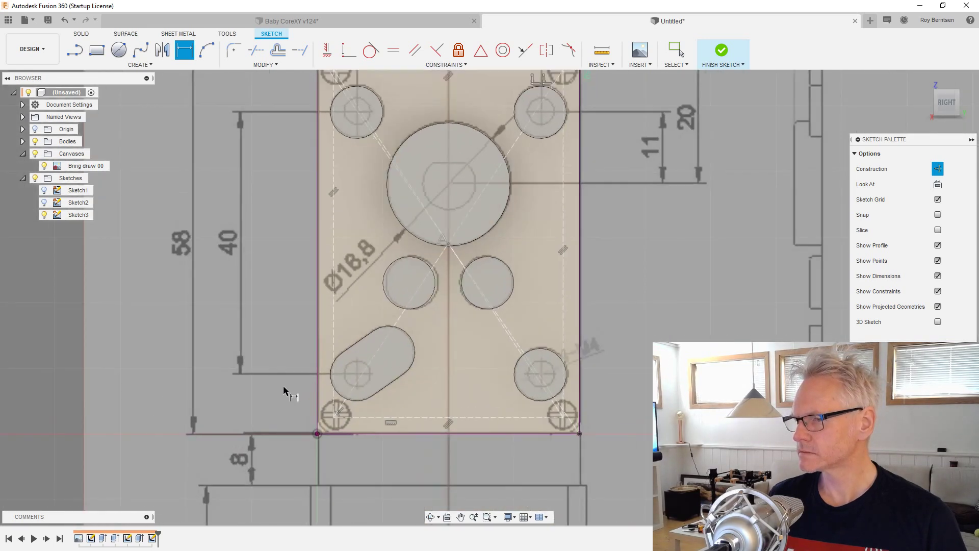
scroll(283, 384, up, 2)
- Finish the sketch and hide the Bring draw 00 canvas
click(720, 50)
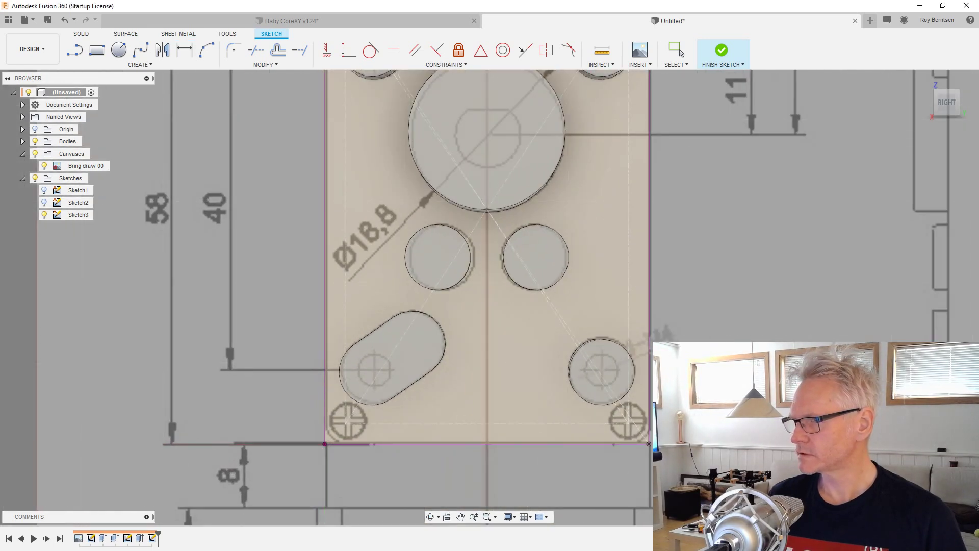
click(44, 167)
key(h)
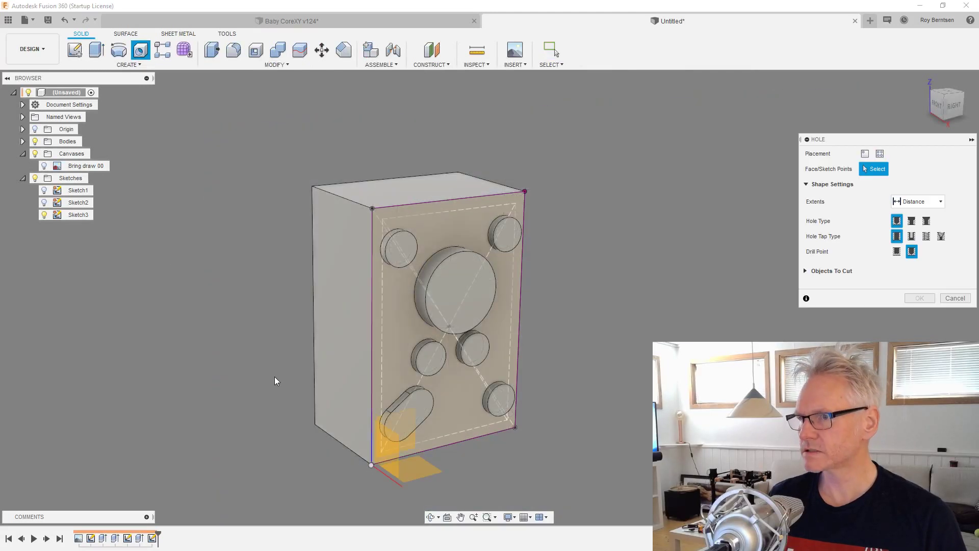
scroll(273, 375, up, 2)
scroll(653, 117, up, 1)
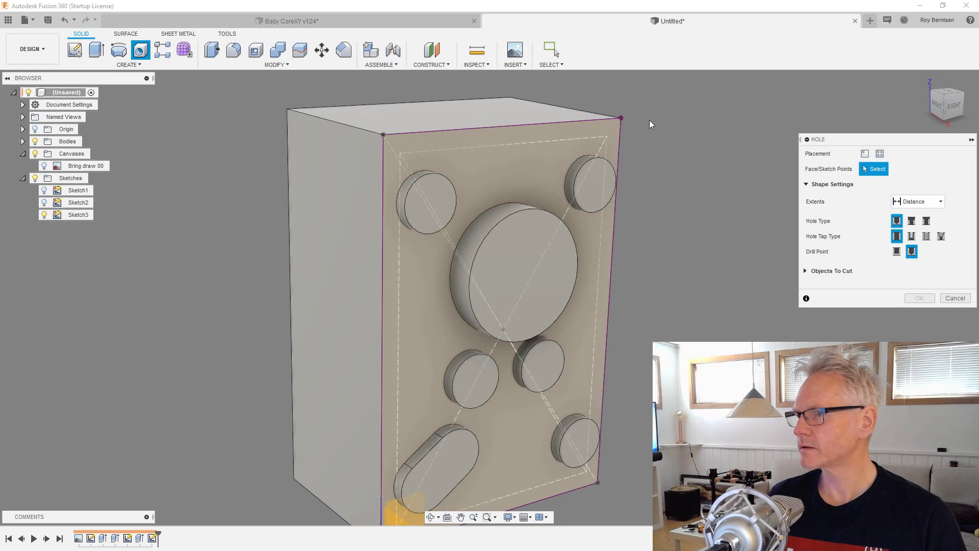
click(607, 135)
scroll(408, 147, up, 2)
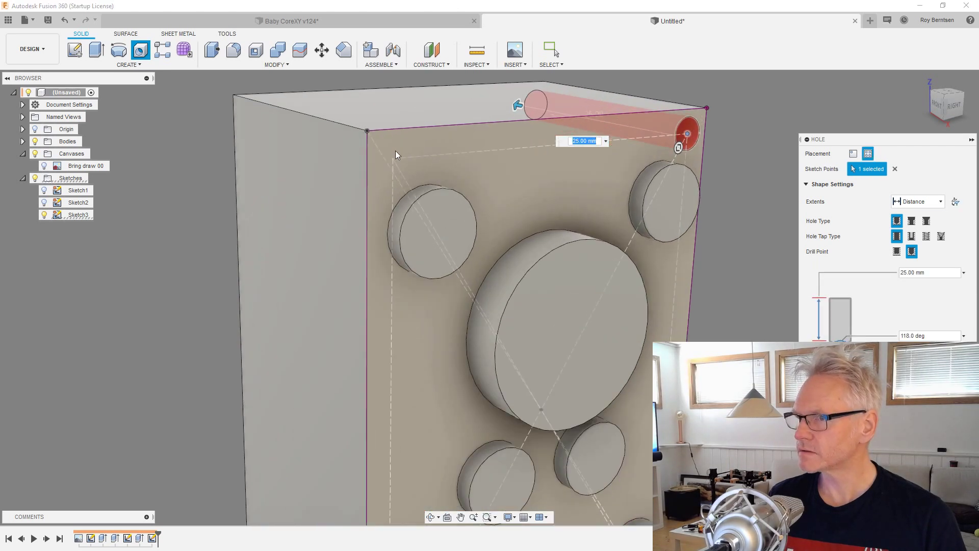
click(393, 156)
scroll(406, 148, down, 4)
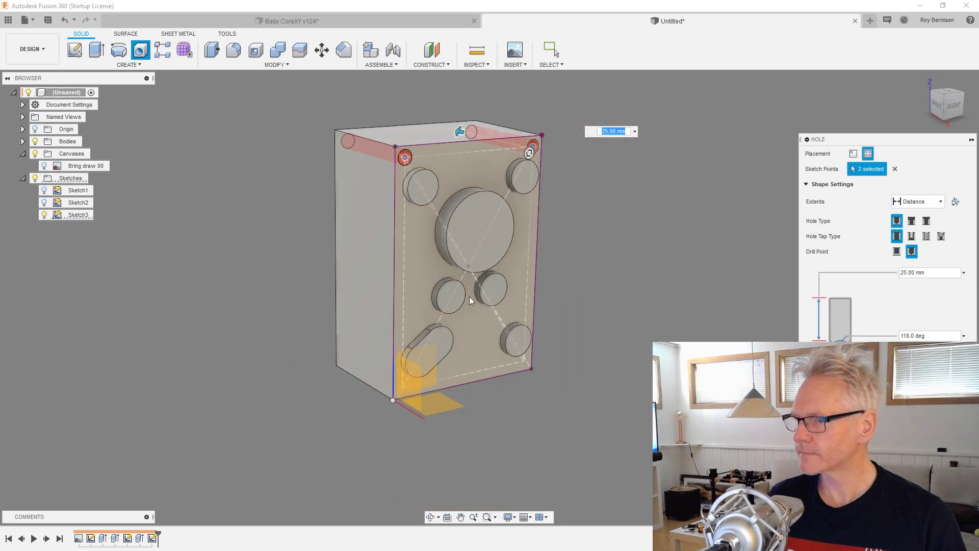
scroll(410, 383, up, 3)
scroll(411, 386, up, 3)
click(322, 421)
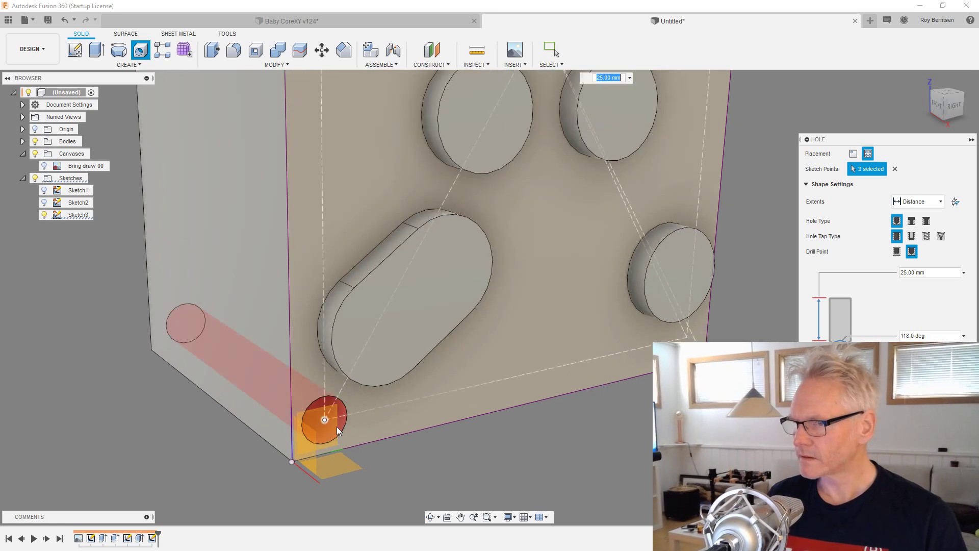
click(687, 338)
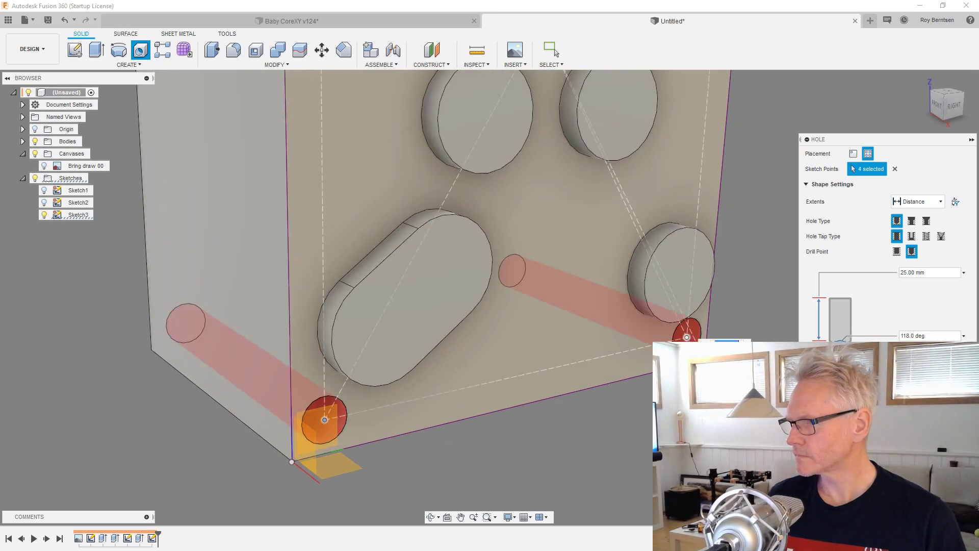
scroll(574, 411, down, 3)
scroll(585, 426, down, 3)
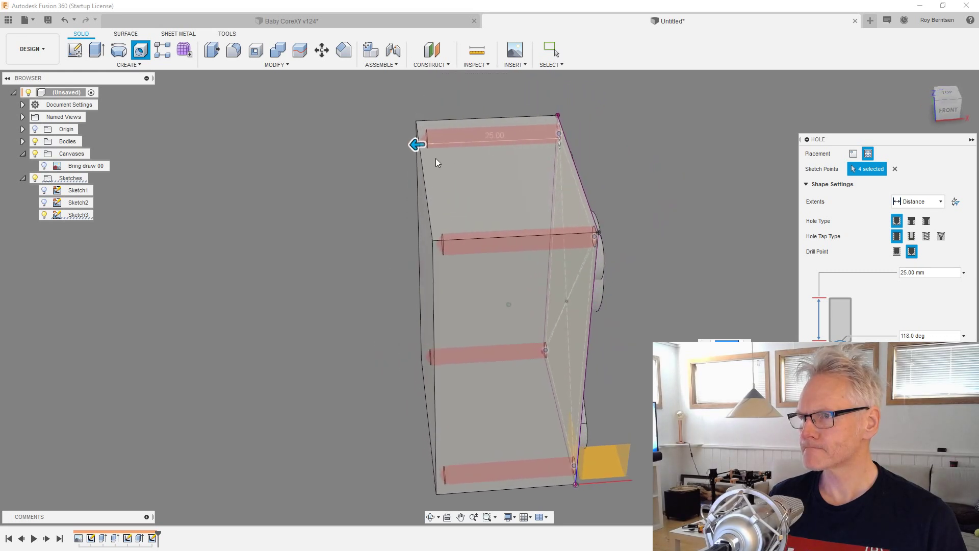
drag(408, 147, 528, 164)
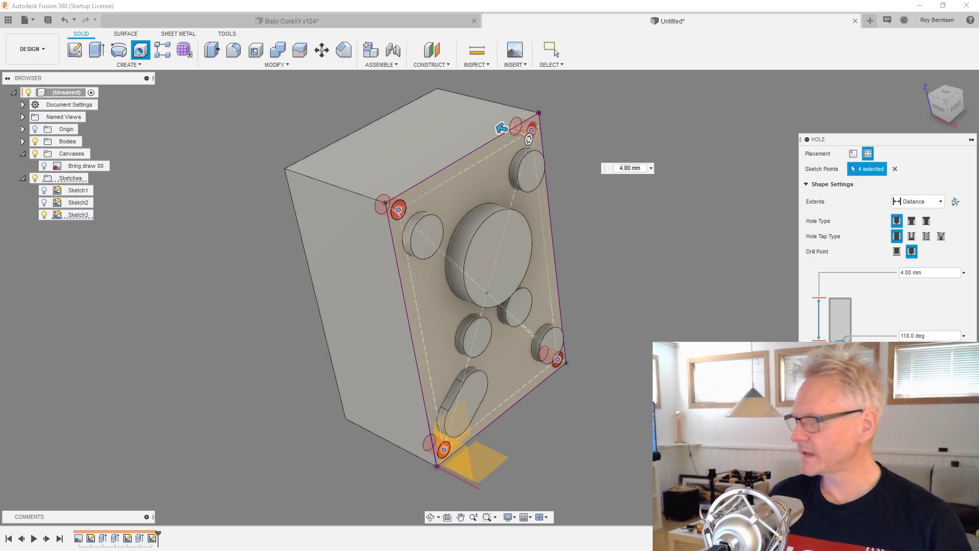
key(Escape)
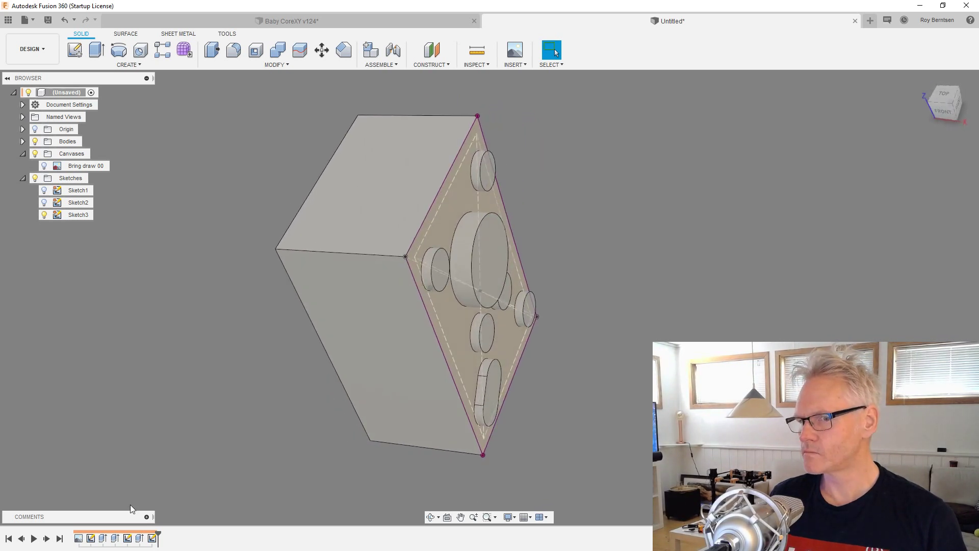
- Roll the timeline back to before the latest sketch and shell the whole body inward with a 1 mm thickness
click(21, 538)
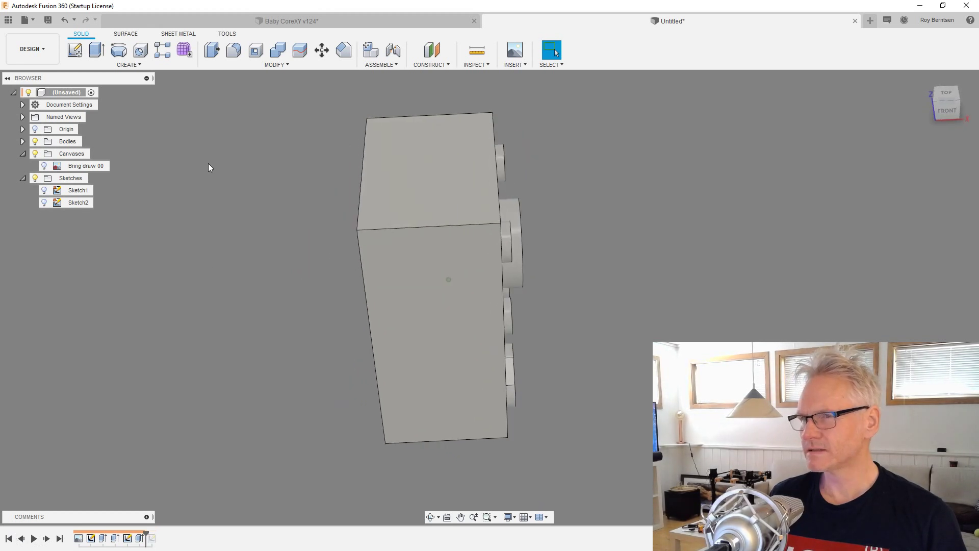
click(257, 51)
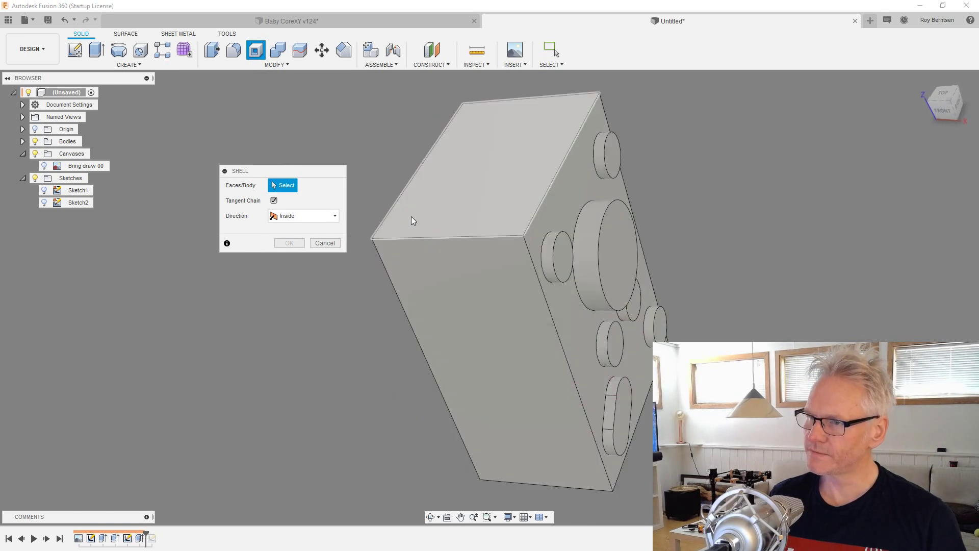
click(385, 237)
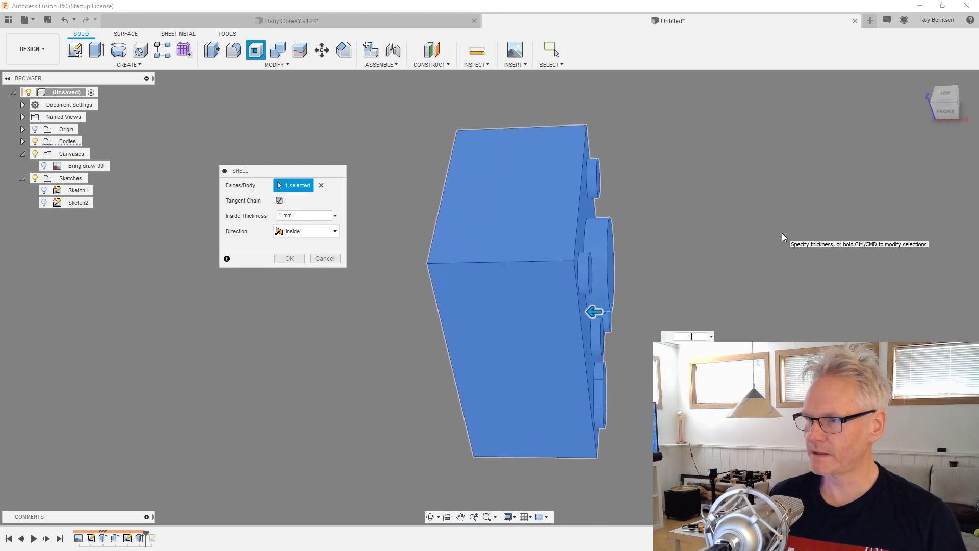
key(Return)
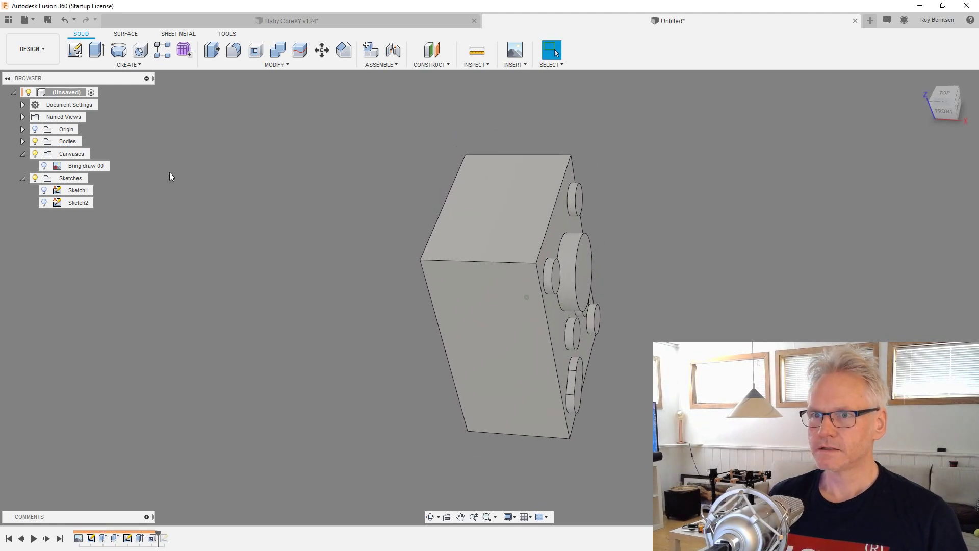
- Create a section analysis from the box's front side face with a Y distance of -15 mm
click(476, 64)
click(492, 150)
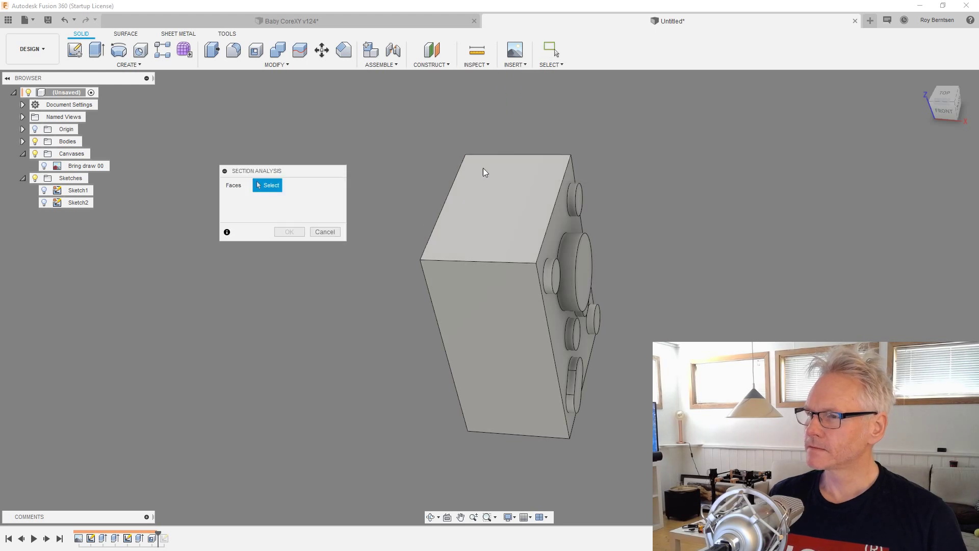
click(457, 322)
drag(446, 333, 470, 301)
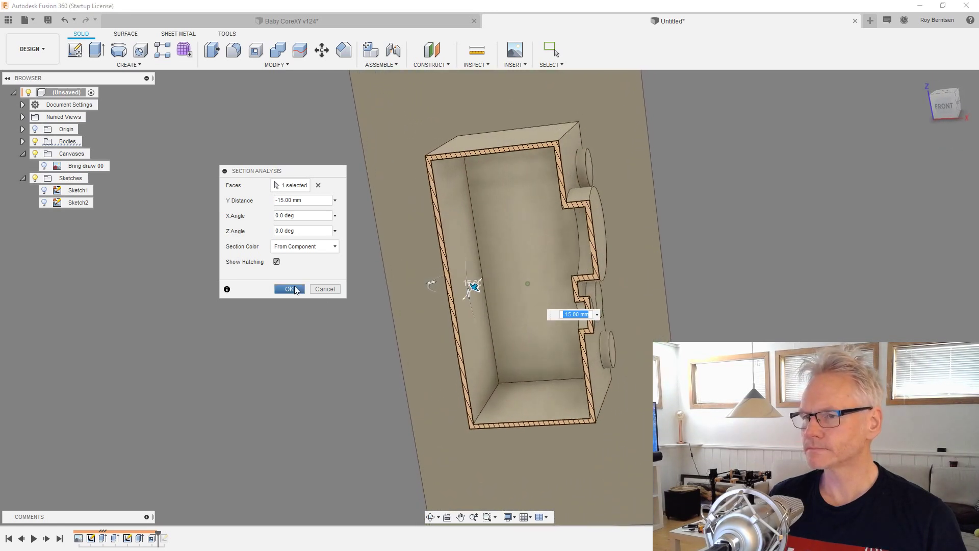
click(289, 289)
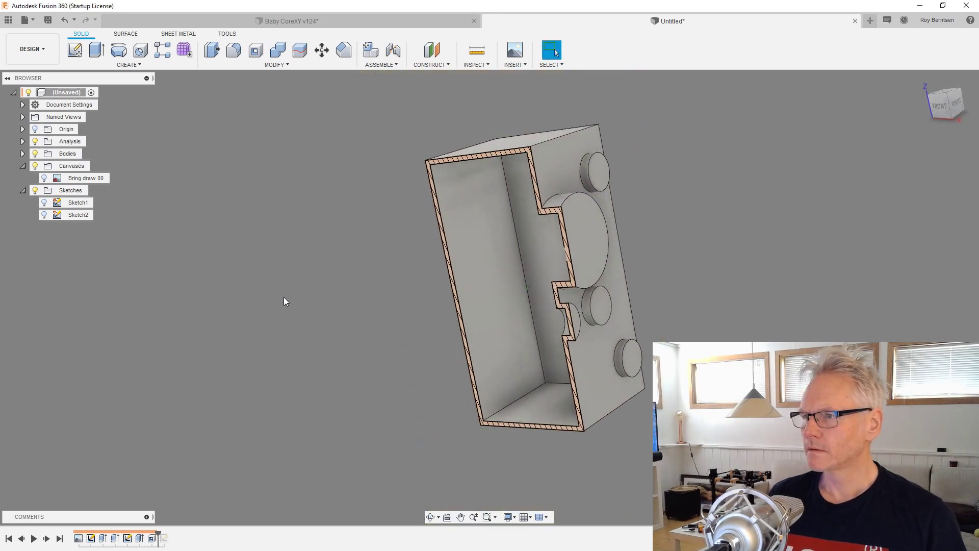
- Toggle the section analysis to compare the cut and full views, leaving it hidden
click(35, 142)
click(35, 142)
click(35, 142)
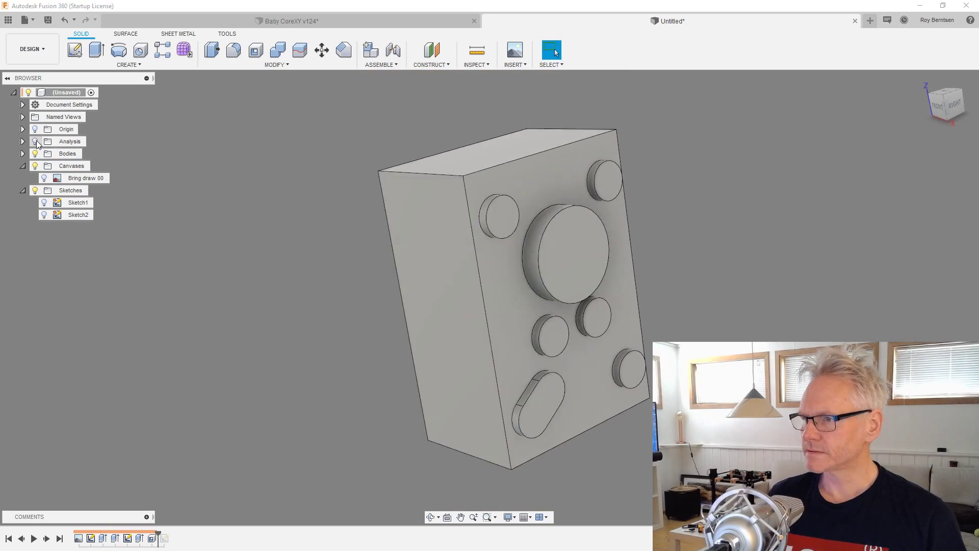
click(35, 142)
click(35, 141)
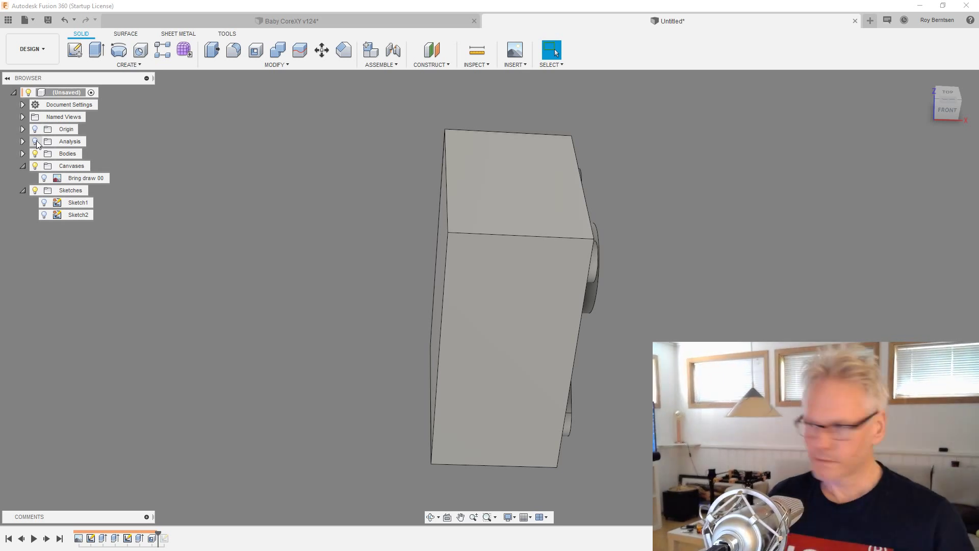
mouse_move(849, 189)
shift+middle_down()
mouse_move(830, 197)
mouse_move(840, 231)
mouse_move(745, 296)
mouse_move(768, 308)
shift+middle_up()
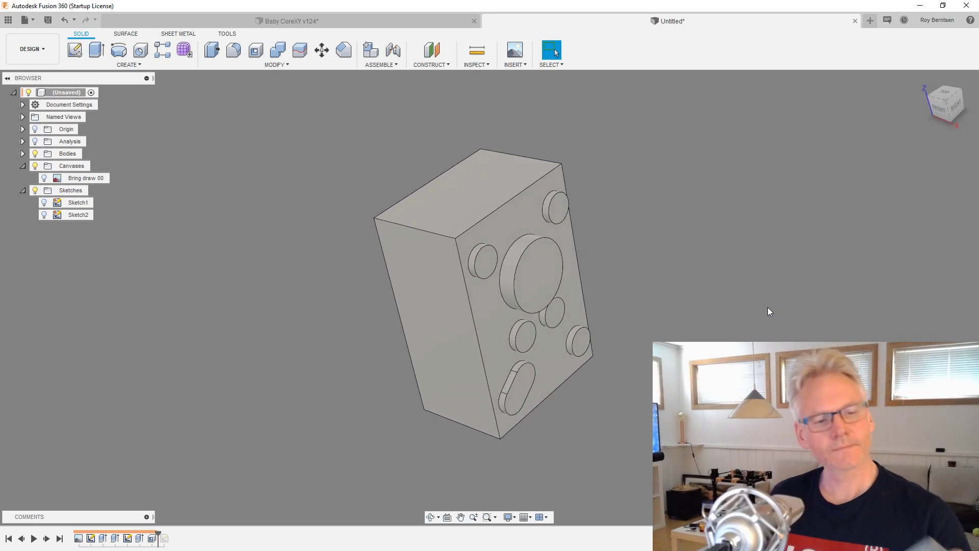
click(487, 268)
click(743, 292)
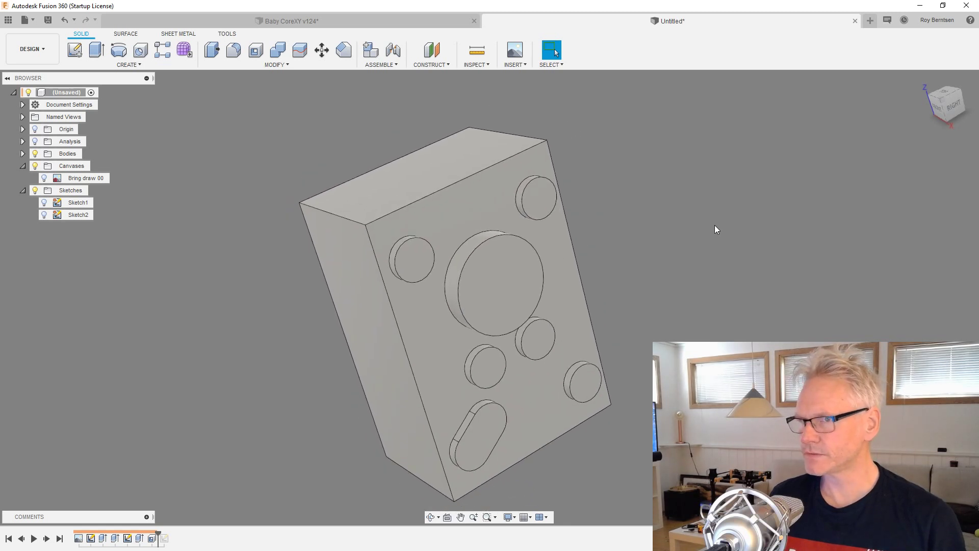
- Place a tapped hole at the centre of the upper corner boss's end face
key(h)
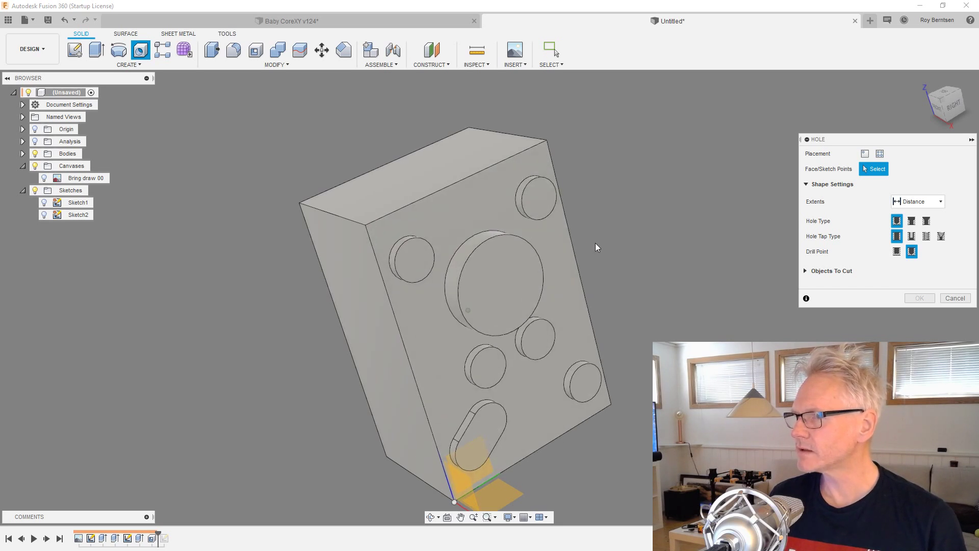
click(579, 182)
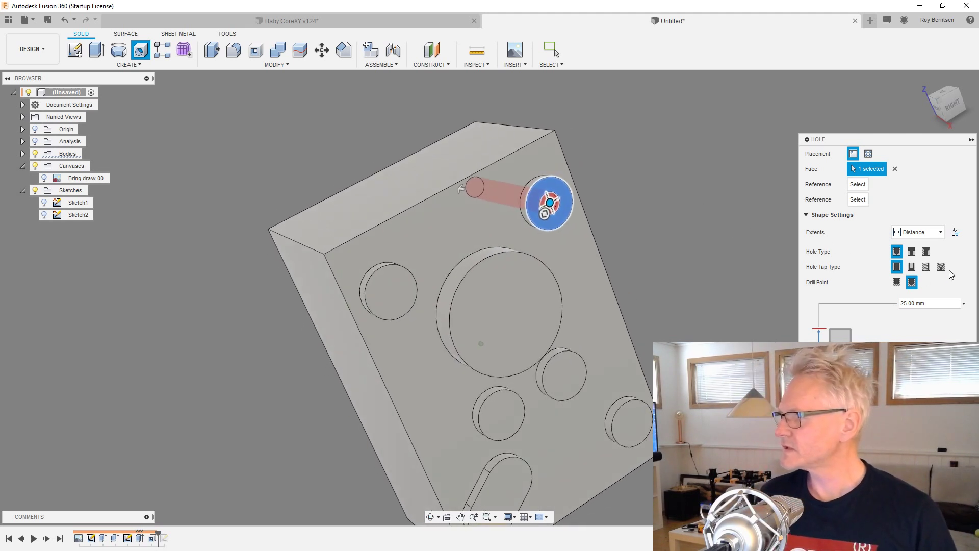
drag(914, 142, 802, 127)
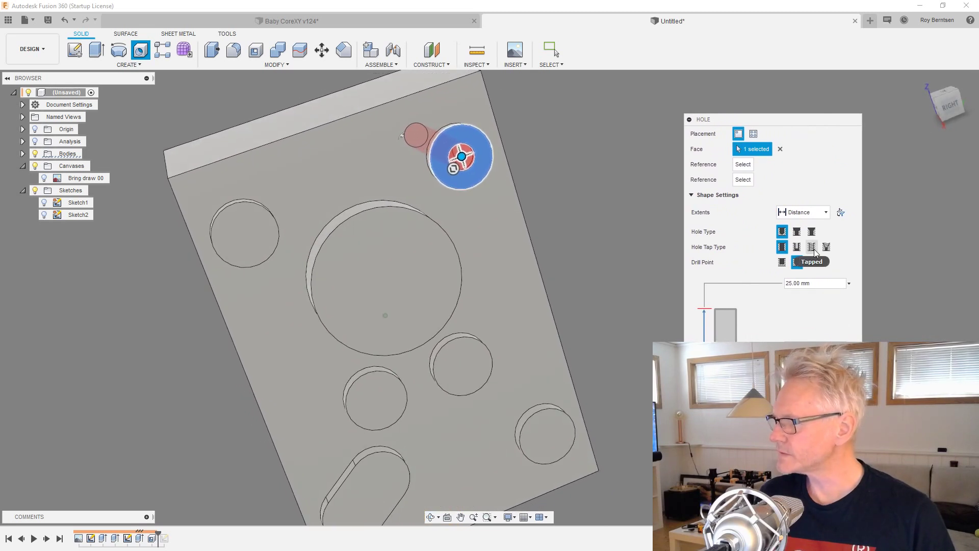
drag(789, 121, 527, 144)
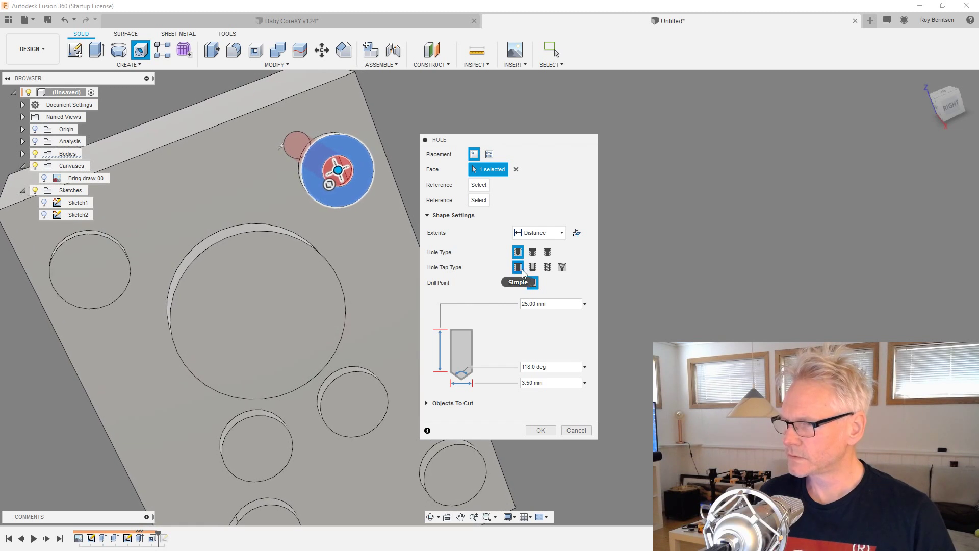
click(548, 270)
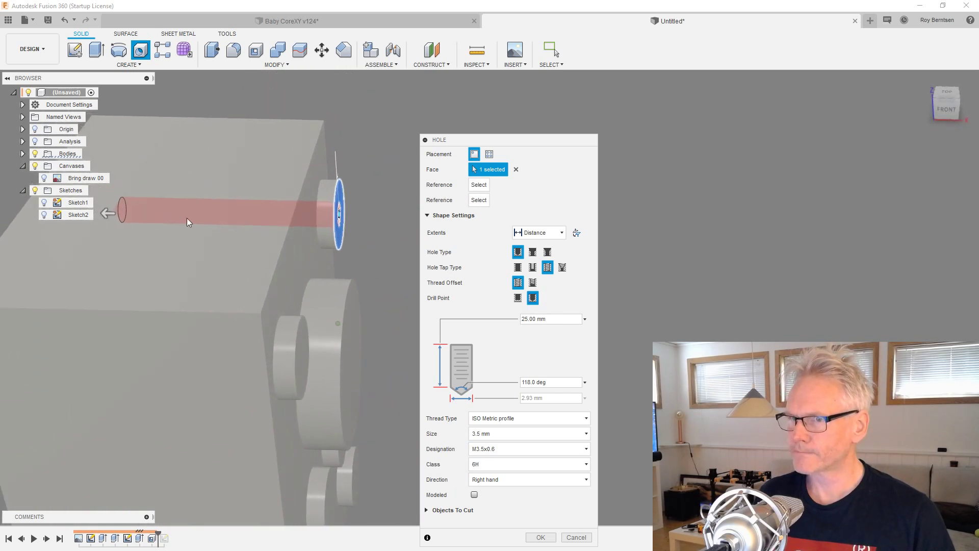
- Create the hole 8 mm deep with a modeled ISO Metric 4.0 mm thread, designation M4x0.7
drag(129, 223, 316, 234)
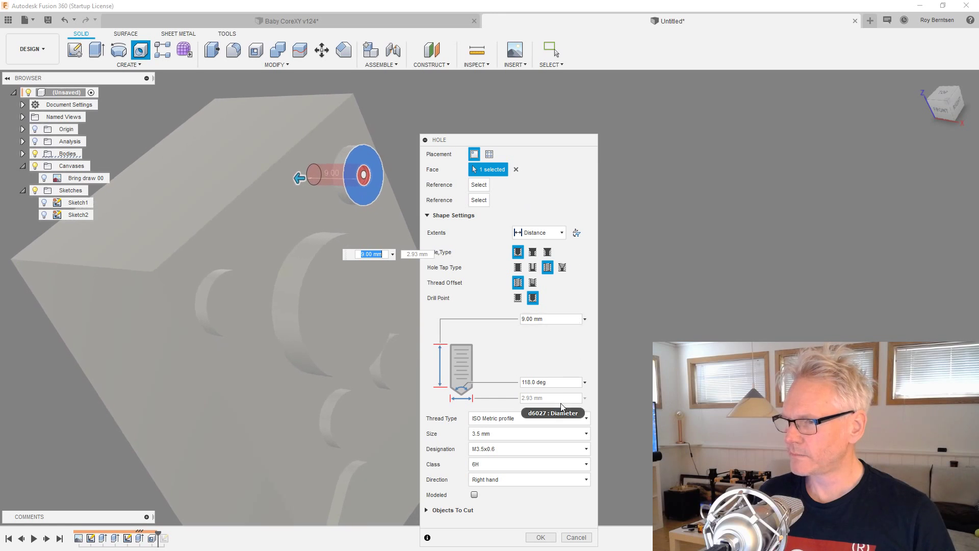
click(542, 432)
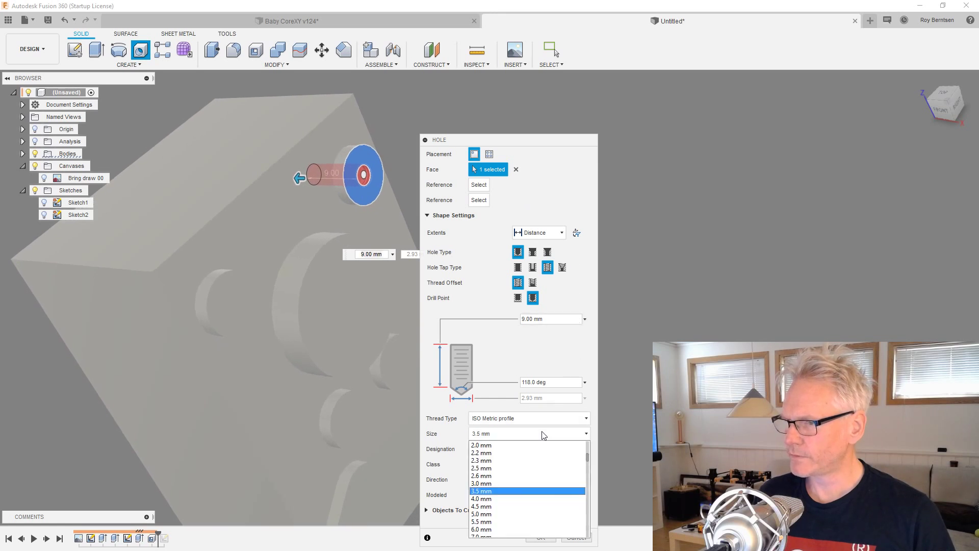
click(533, 499)
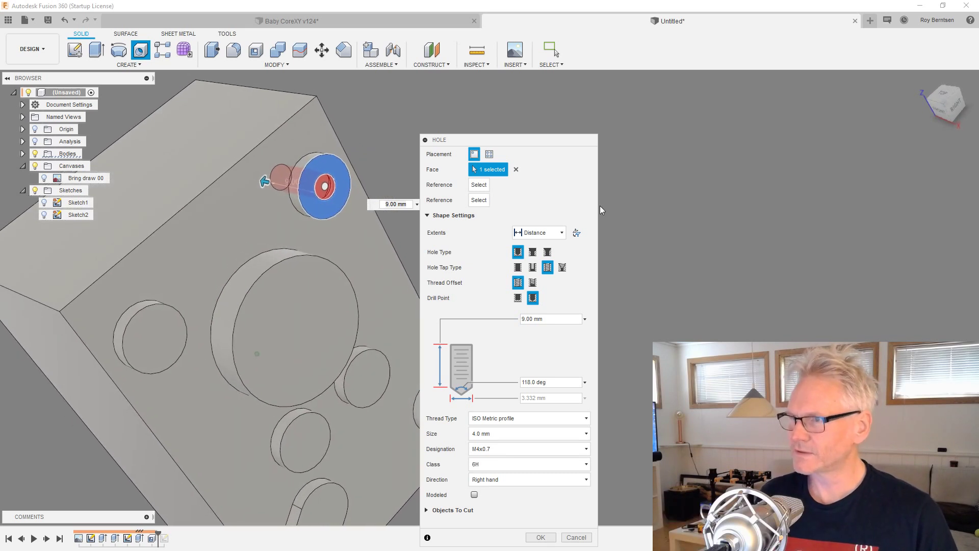
drag(553, 141, 604, 89)
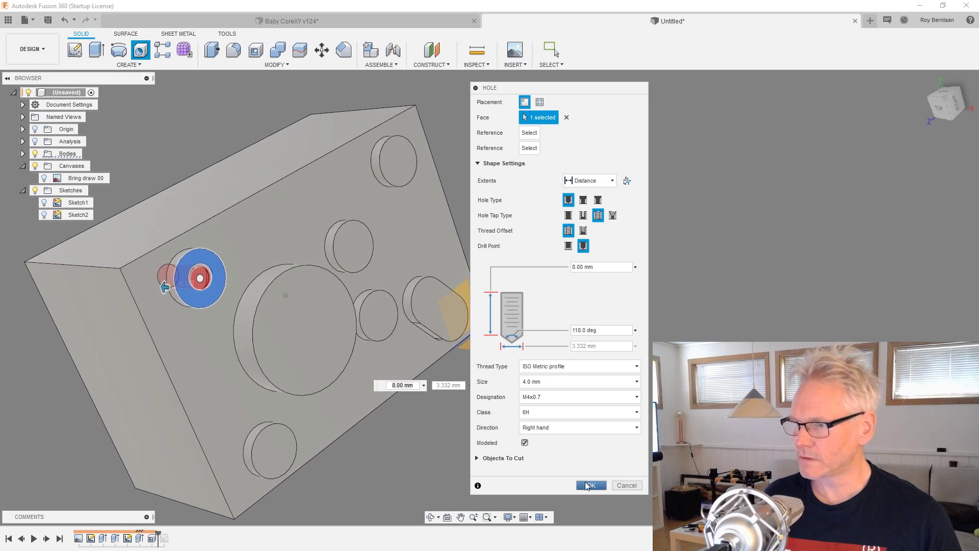
click(589, 485)
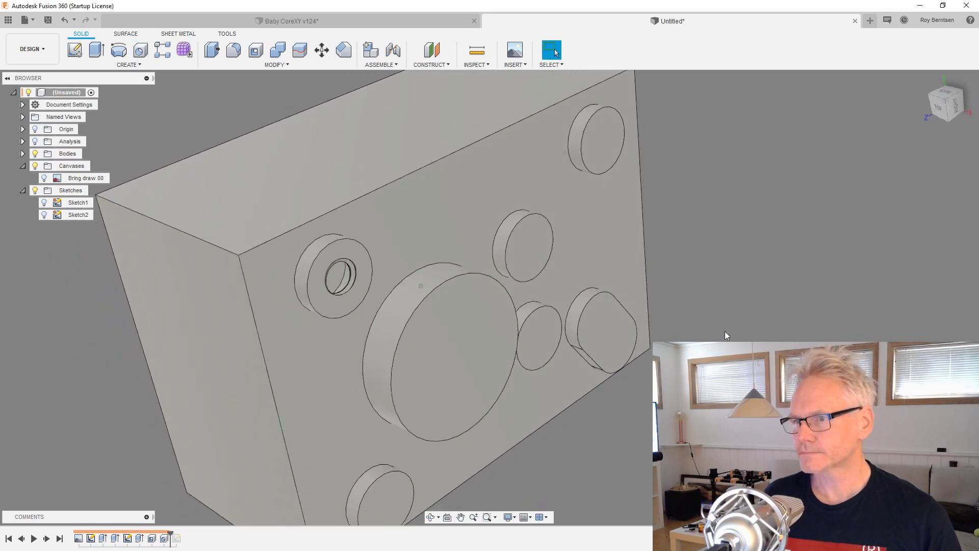
- Check the body in the section analysis, delete the failed shell feature from the timeline and hide the section
click(35, 141)
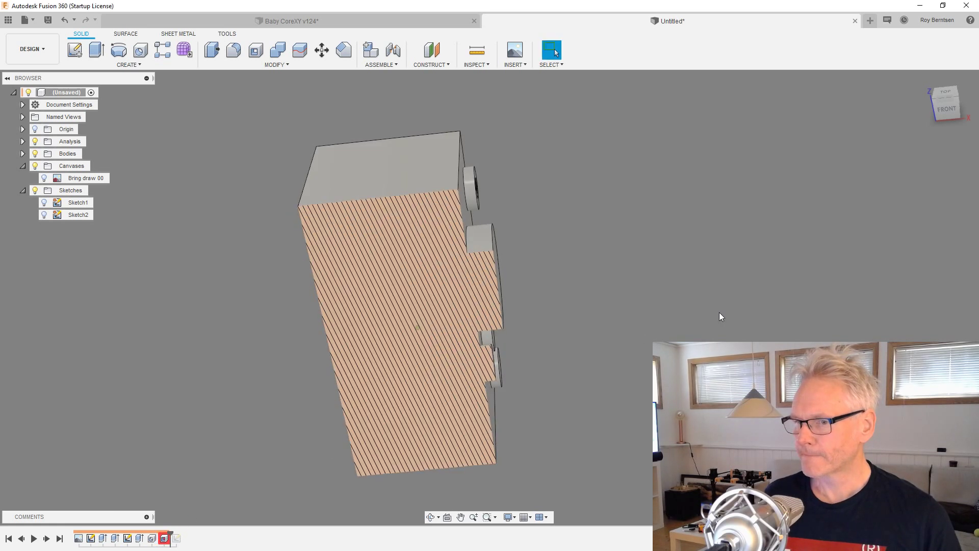
right_click(165, 538)
click(191, 456)
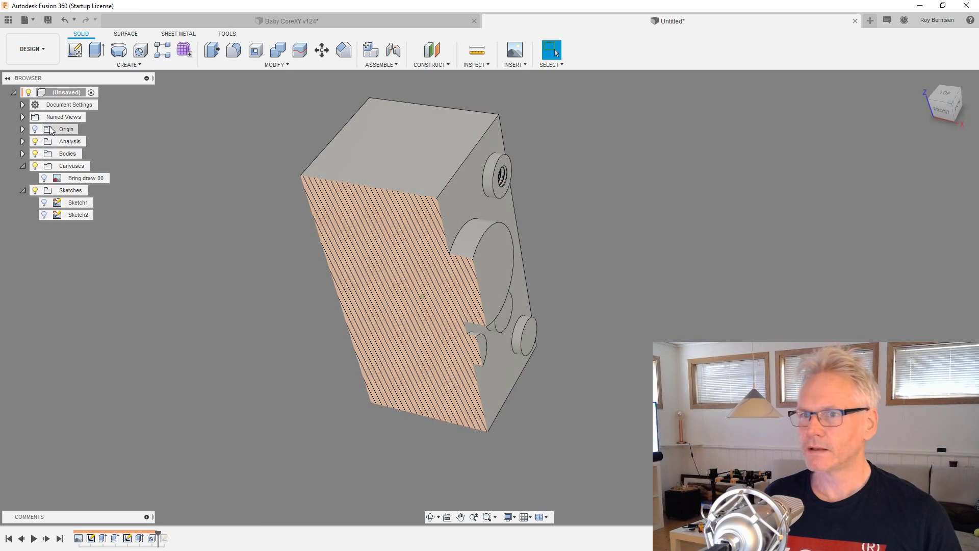
click(35, 141)
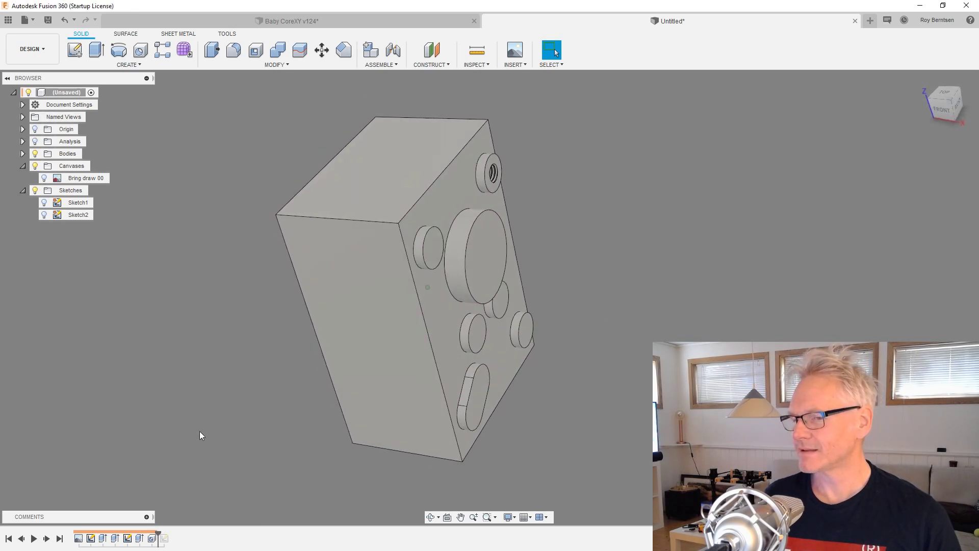
- Roll the timeline back to just after the first extrusion and shell the whole box inward with a 2 mm thickness
click(22, 540)
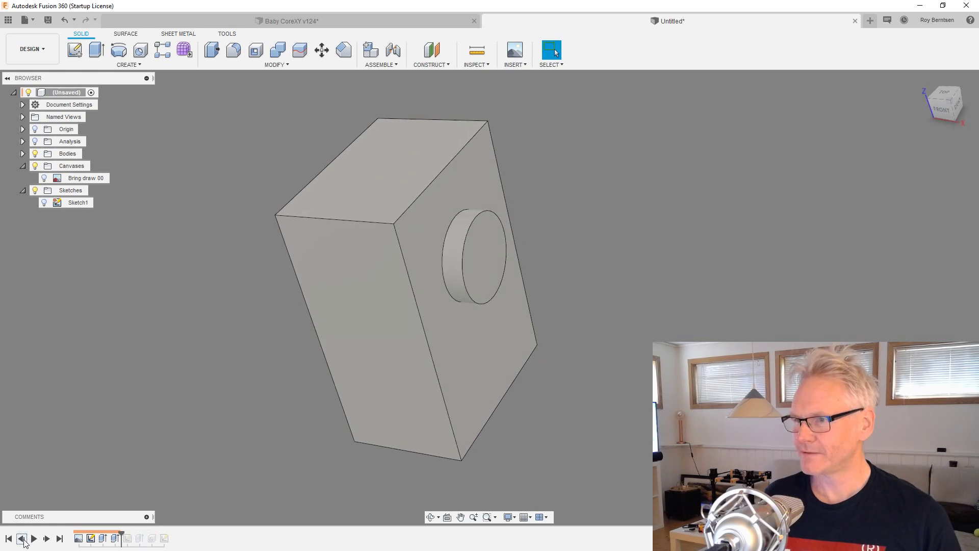
click(23, 540)
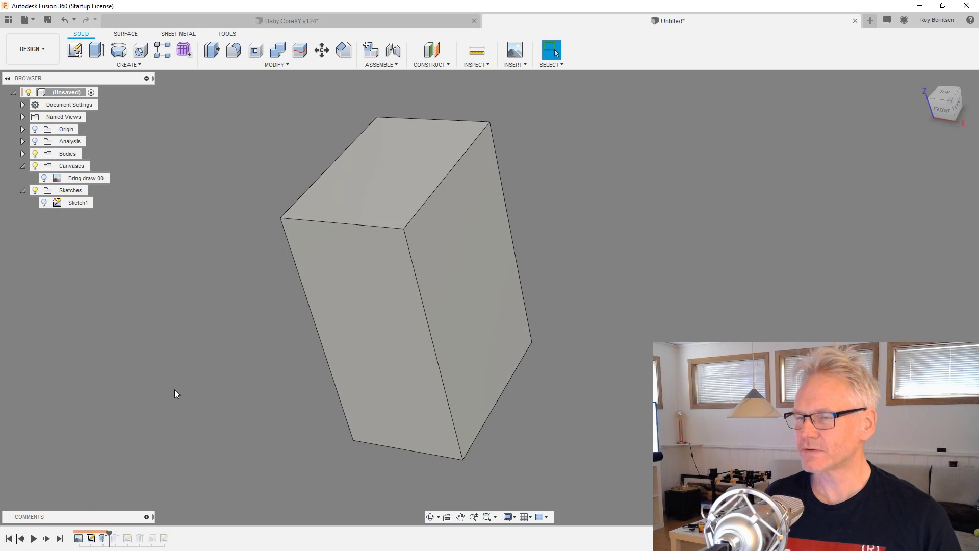
click(256, 50)
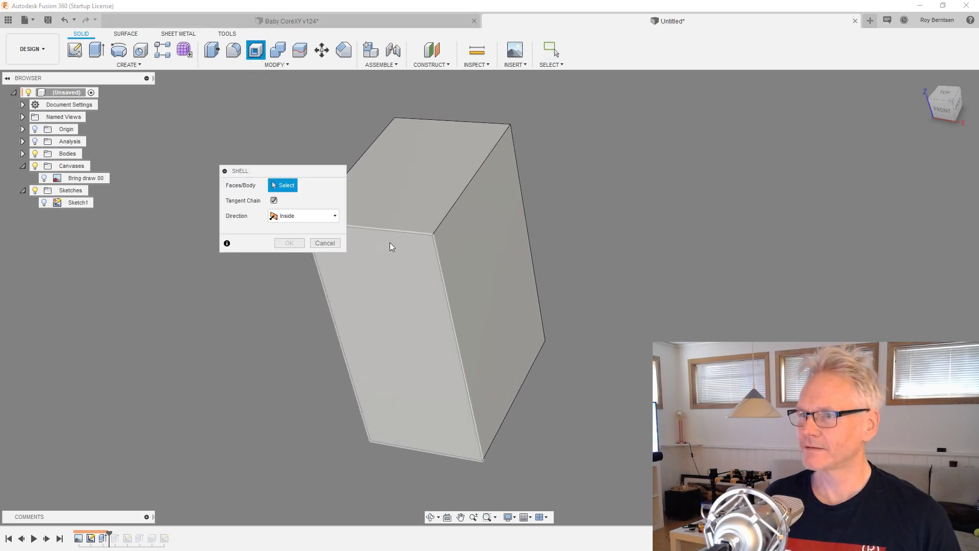
click(383, 231)
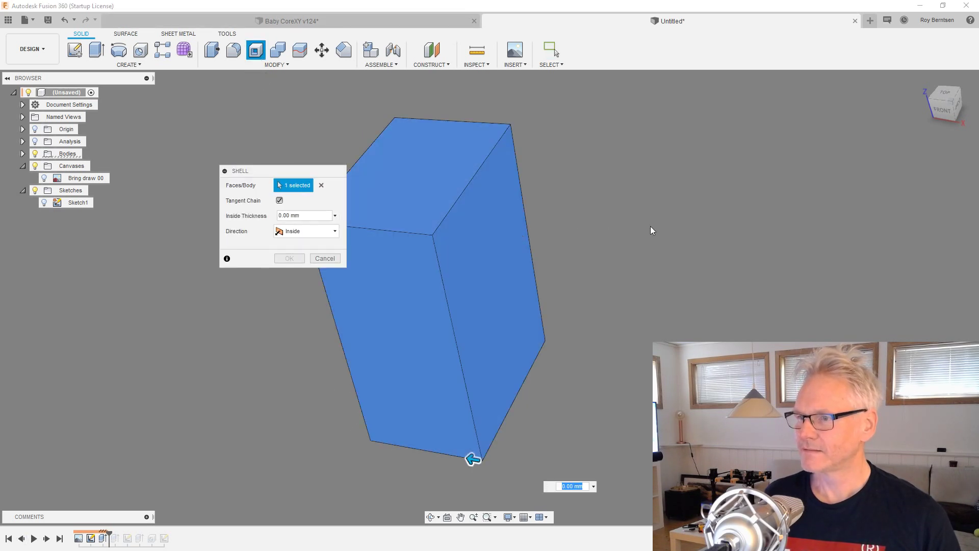
text(2)
key(Return)
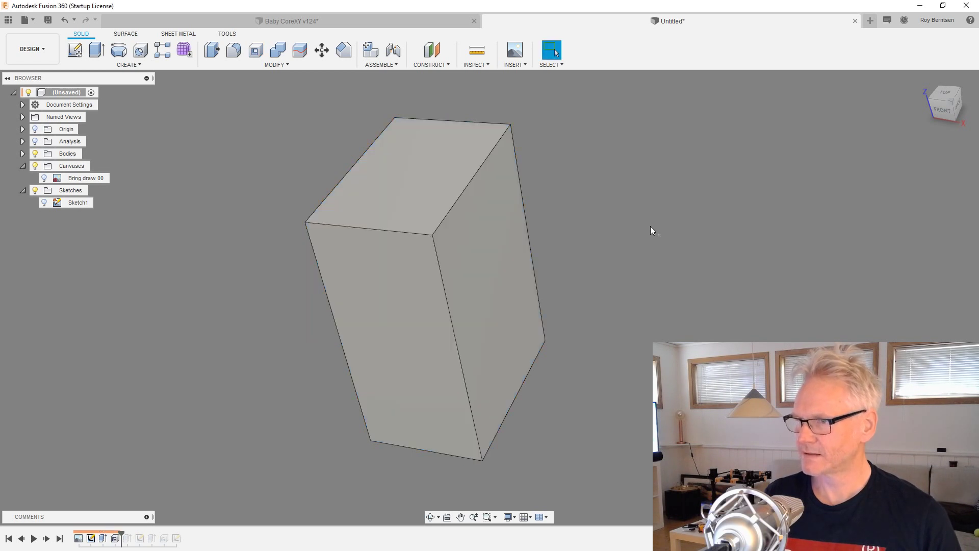
- Check the section analysis while stepping the timeline forward through the bosses and threaded hole, and hide the section
click(35, 141)
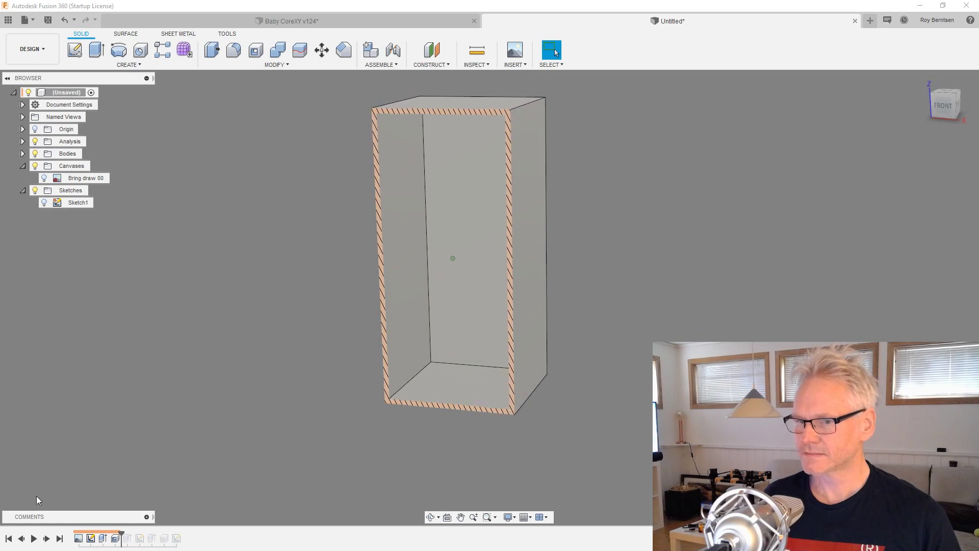
click(47, 538)
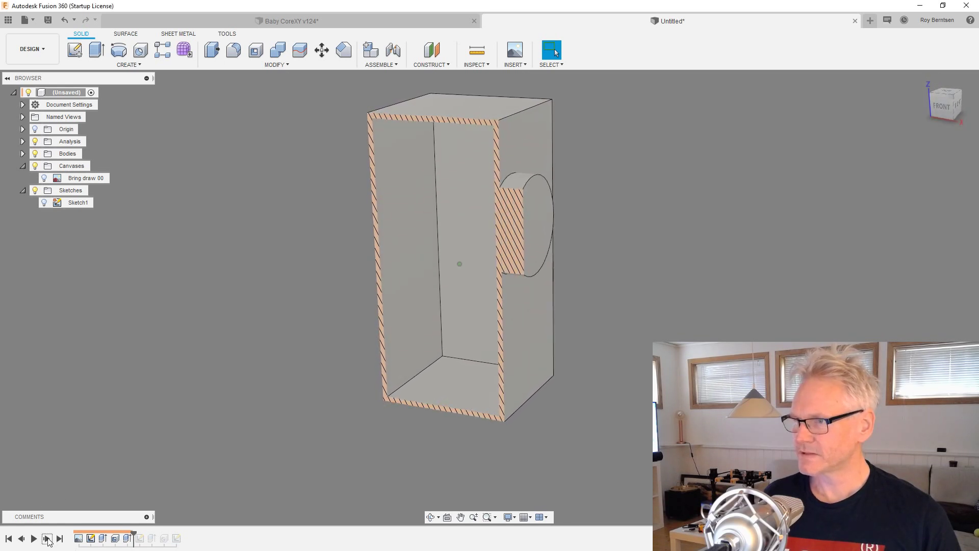
click(47, 539)
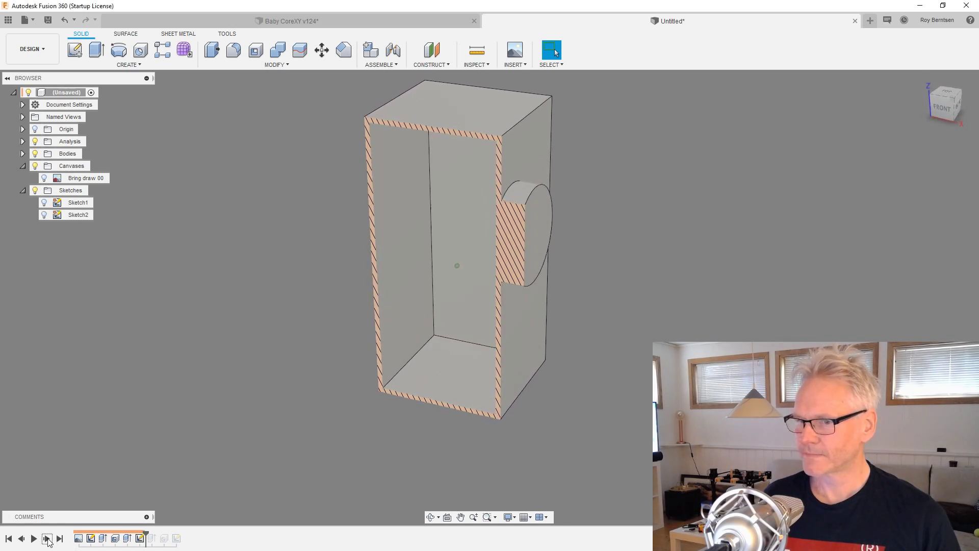
click(47, 538)
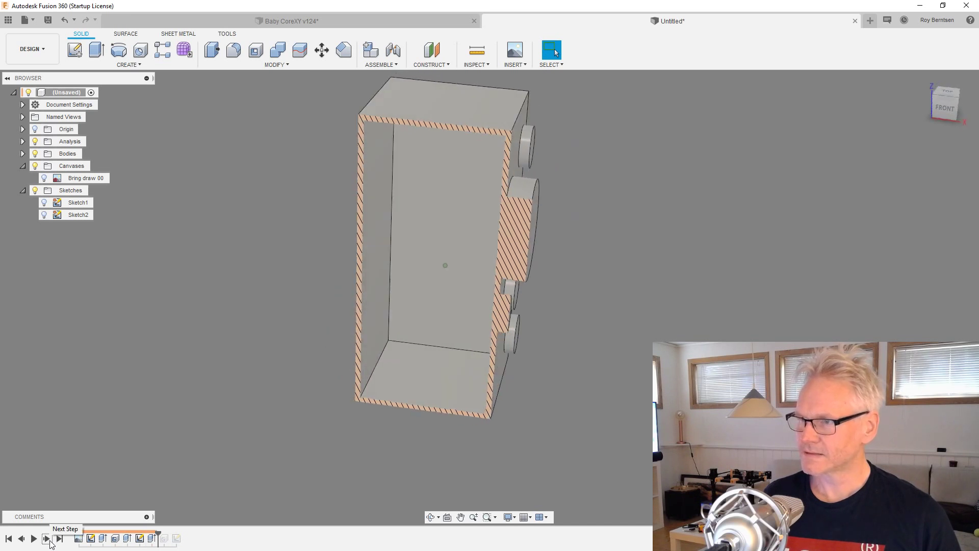
click(47, 538)
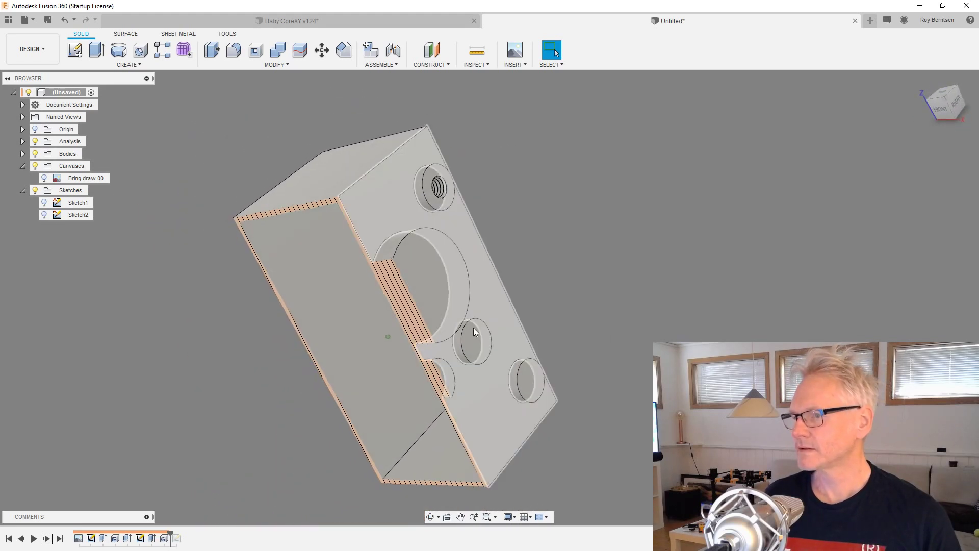
click(35, 142)
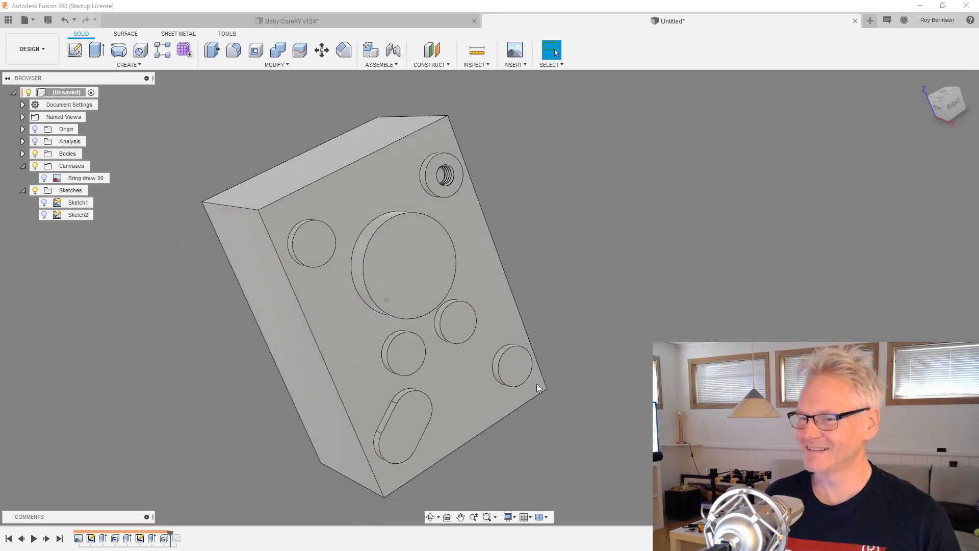
- Pattern the threaded hole feature along the bossed face's long vertical edge, with a 40 mm extent and quantity 2
click(167, 56)
drag(285, 177, 625, 202)
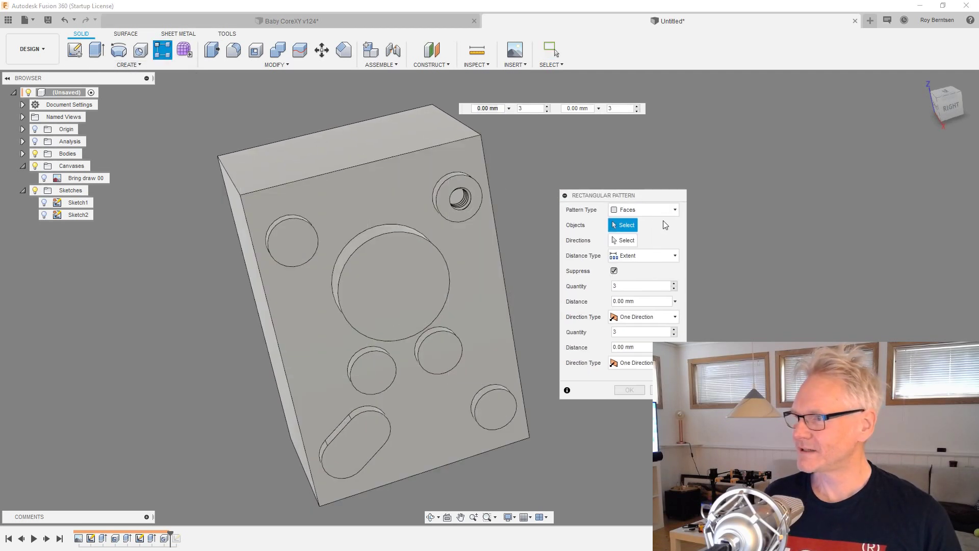
click(637, 213)
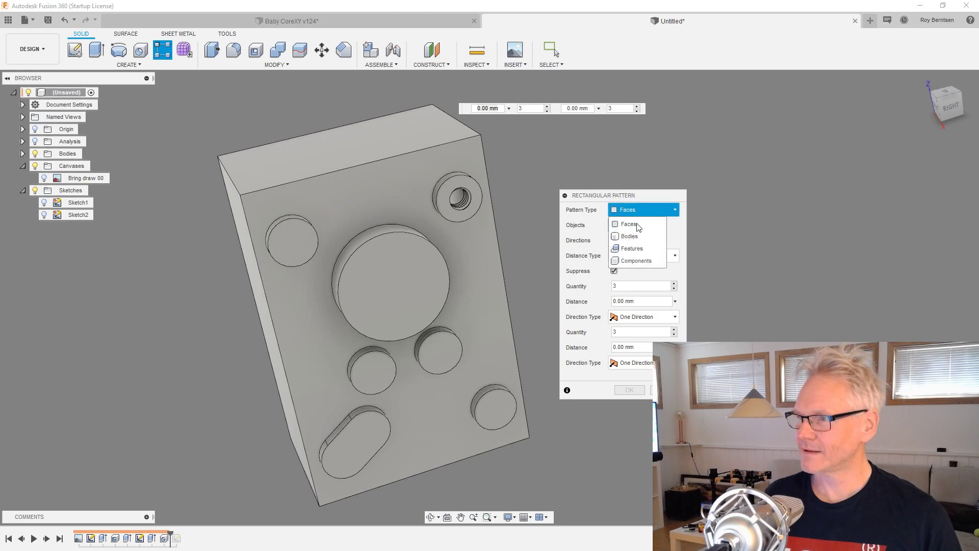
click(633, 250)
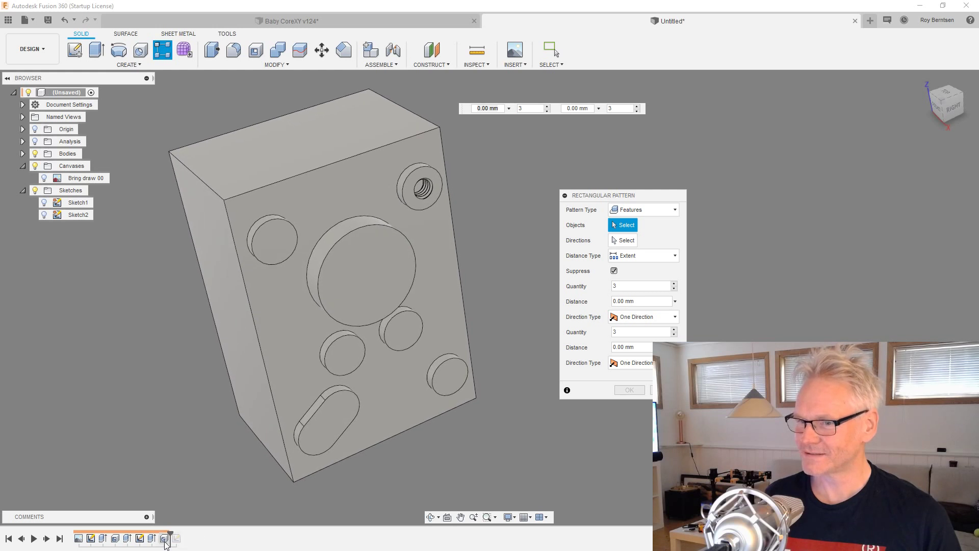
click(165, 540)
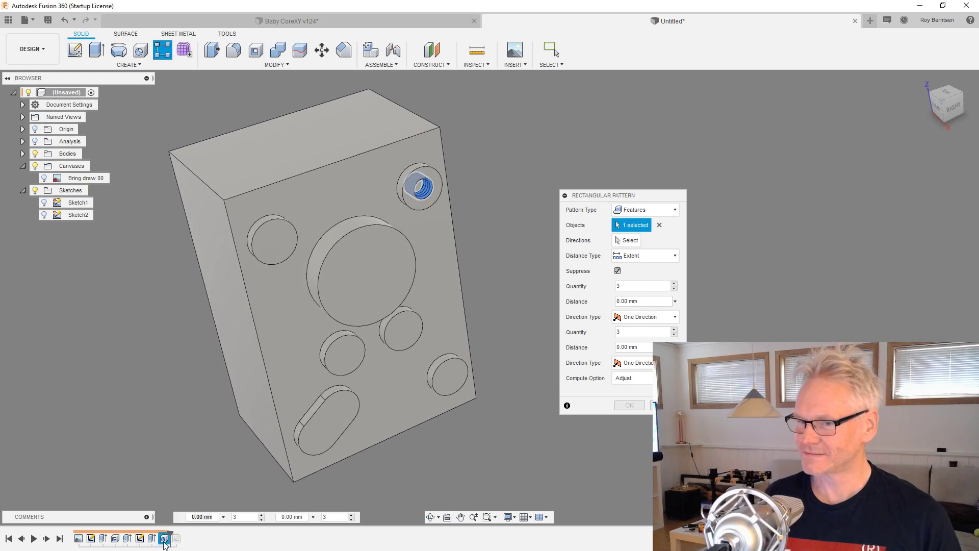
click(637, 245)
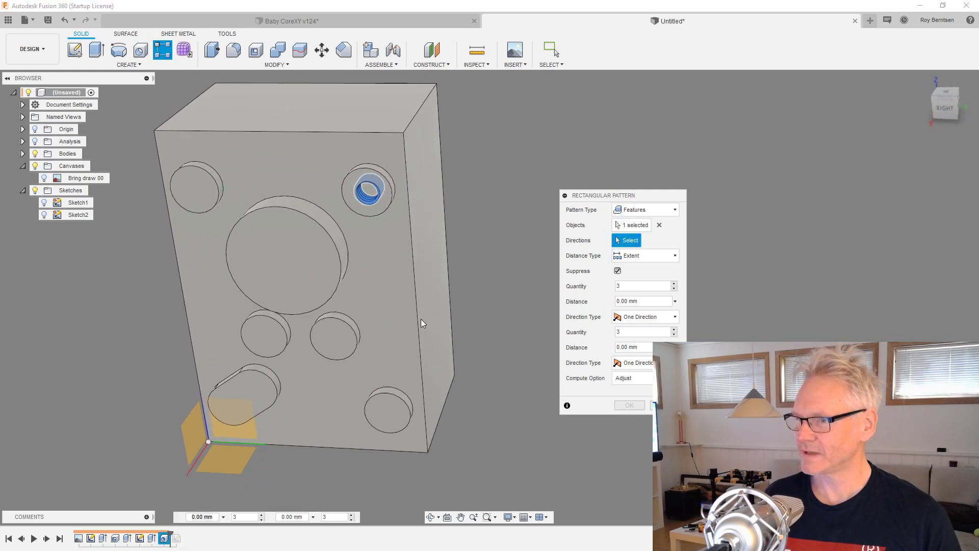
click(417, 315)
drag(371, 195, 404, 404)
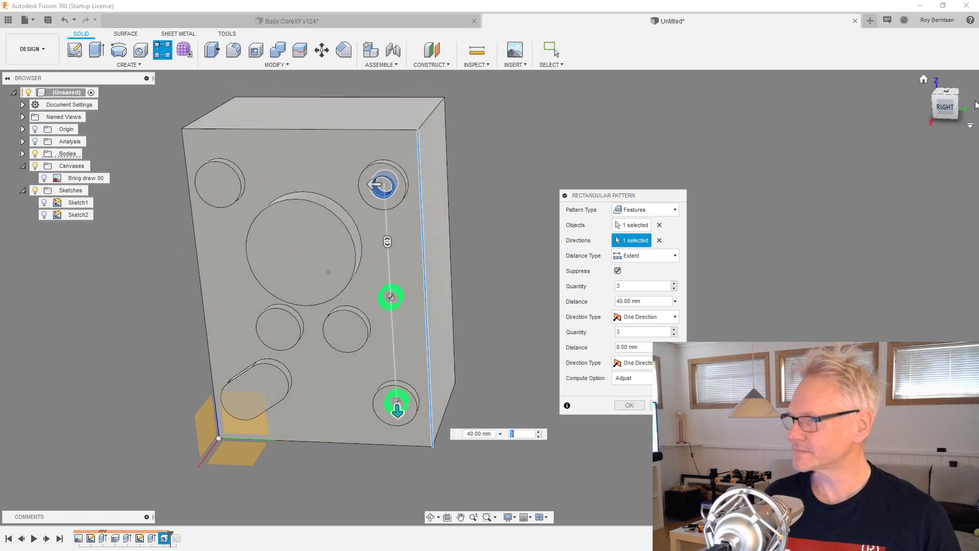
click(944, 107)
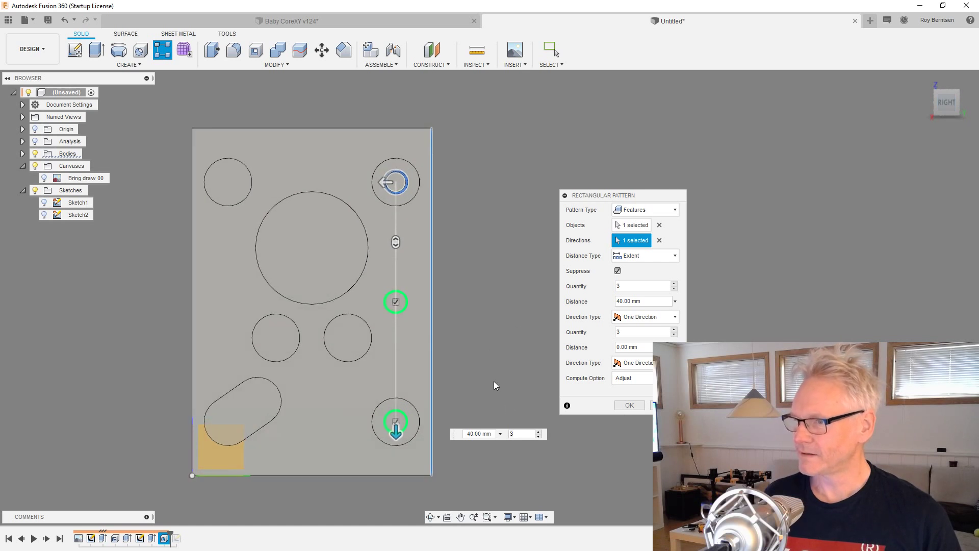
click(538, 437)
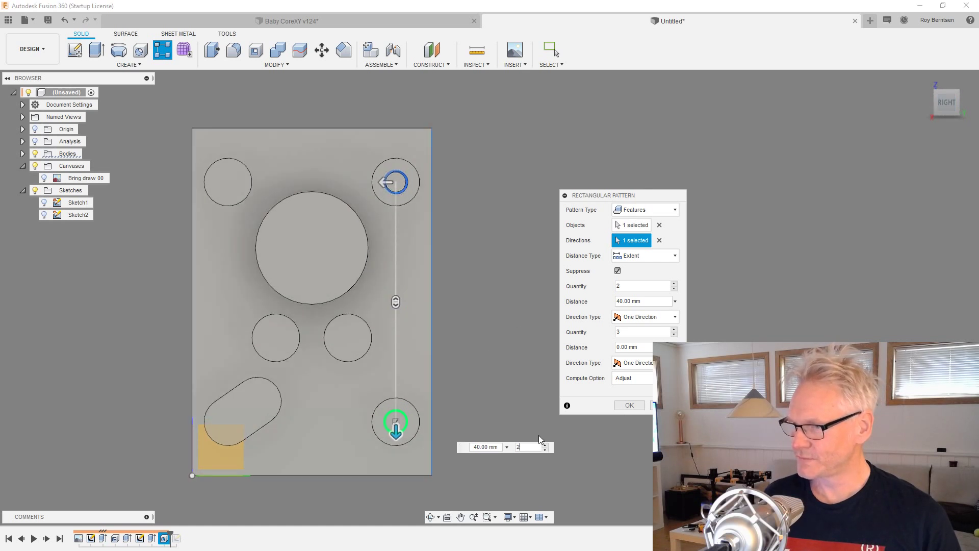
- Extend the hole pattern in the second direction by 28 mm with quantity 2 so it reaches all four corners
scroll(388, 455, up, 2)
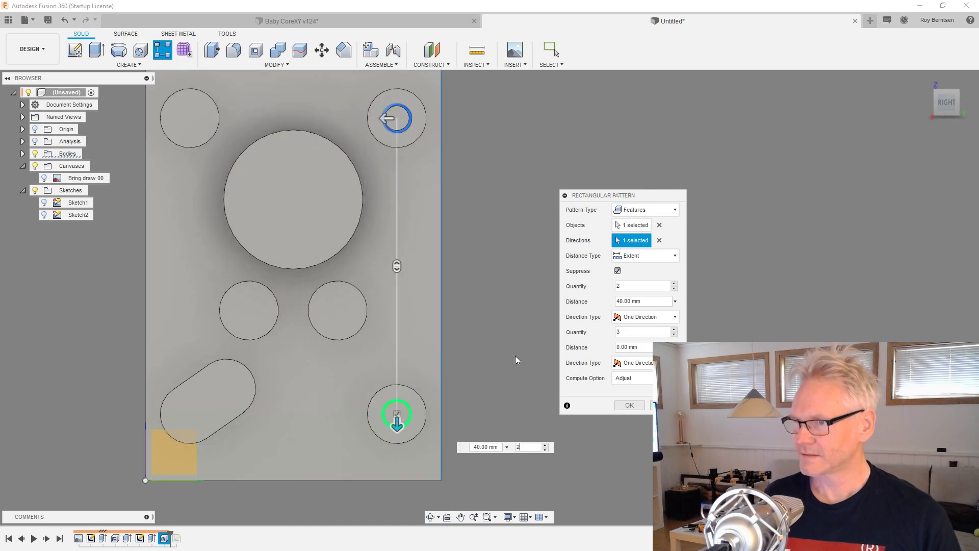
scroll(516, 357, down, 2)
drag(412, 176, 256, 181)
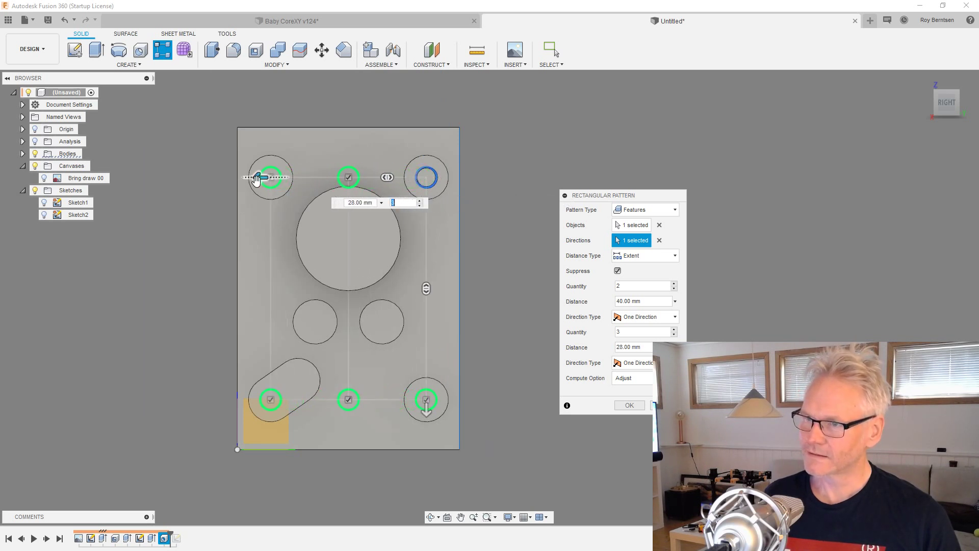
click(44, 178)
click(45, 178)
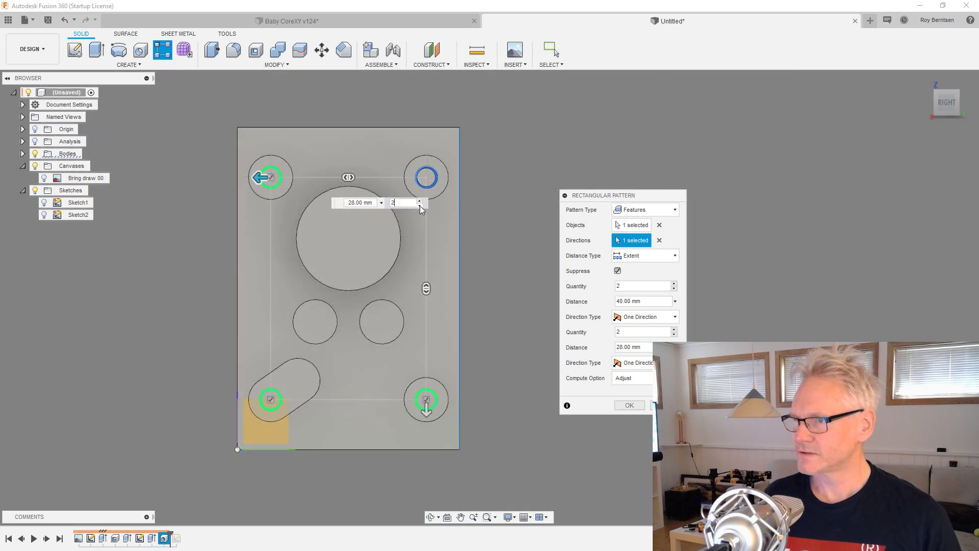
click(629, 405)
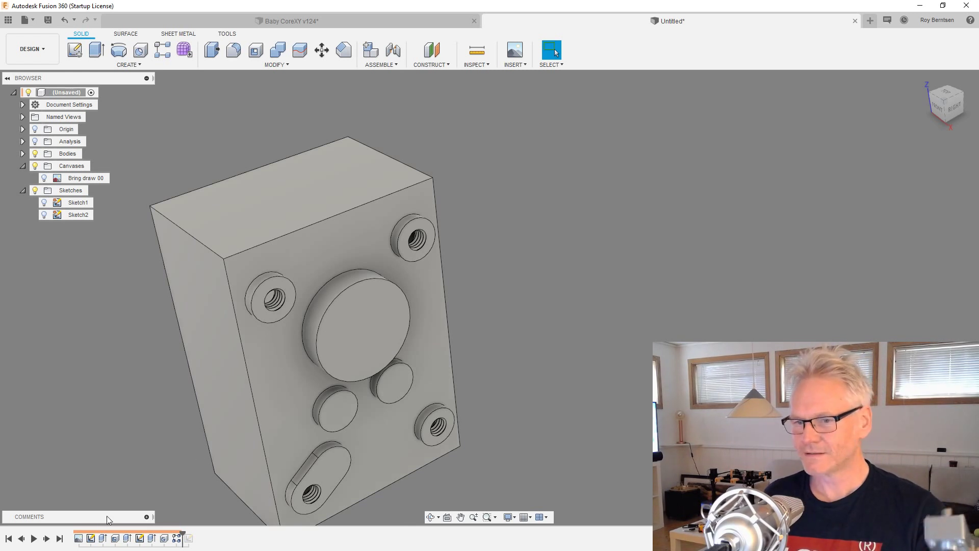
- Check the sketch that follows the hole pattern in the timeline and roll back to just after the pattern
click(47, 539)
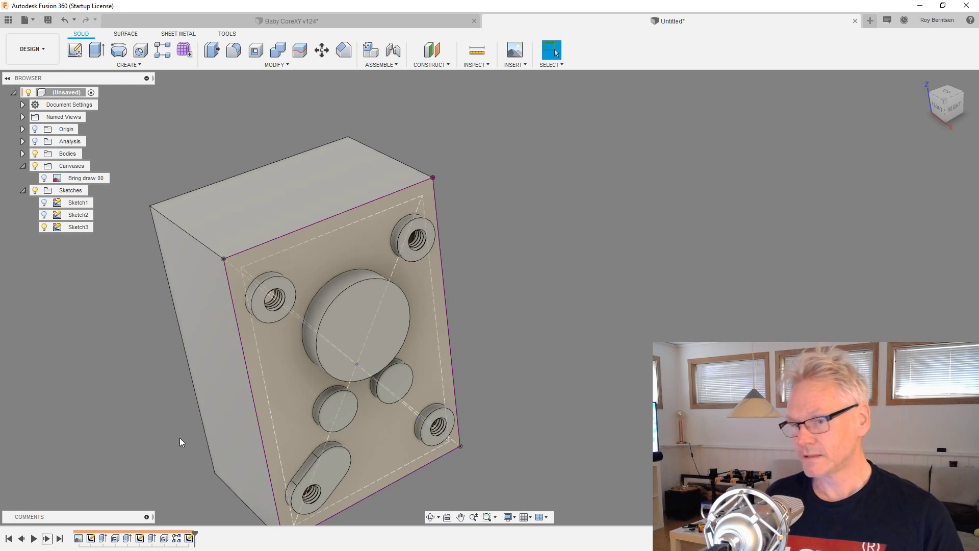
click(21, 538)
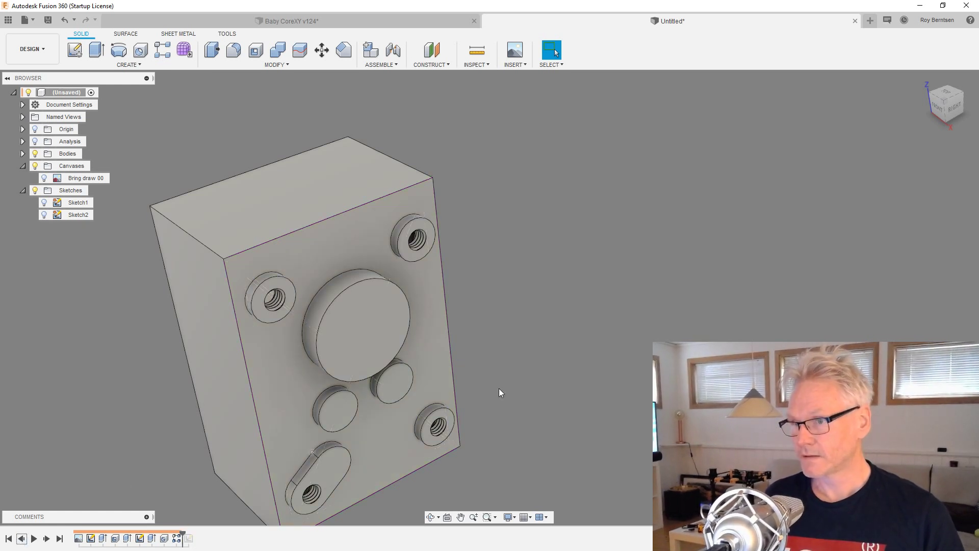
shift+middle_drag(682, 294, 898, 271)
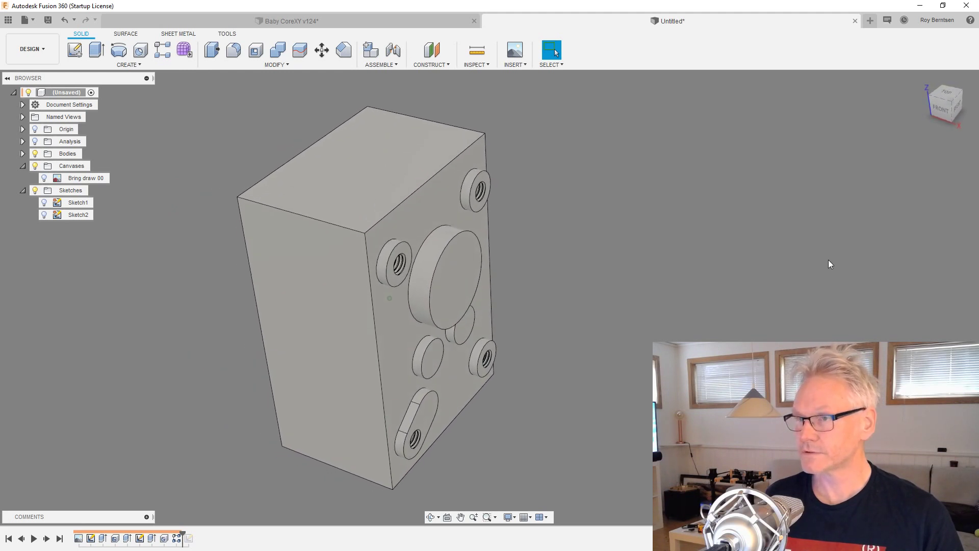
- Construct a midplane between the bossed face and the opposite large face of the box
click(445, 66)
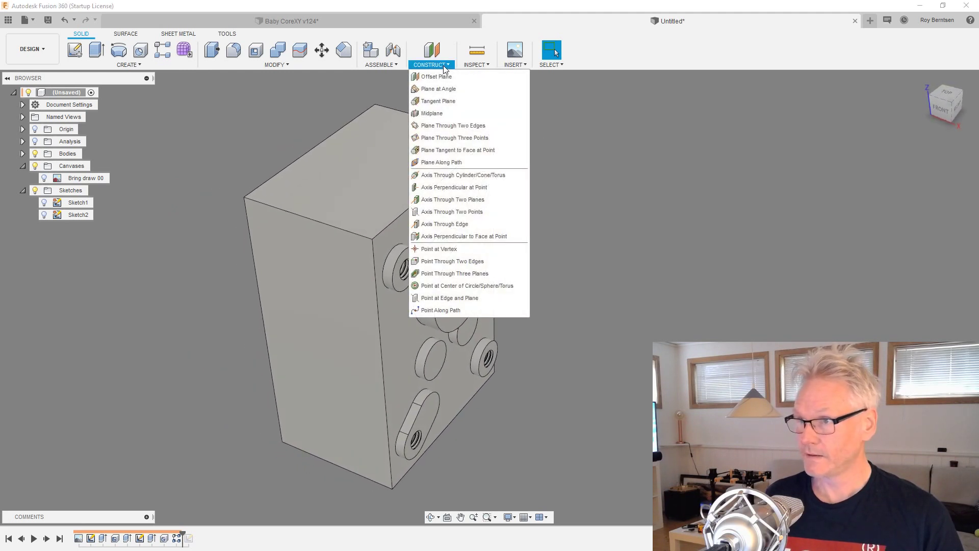
click(442, 115)
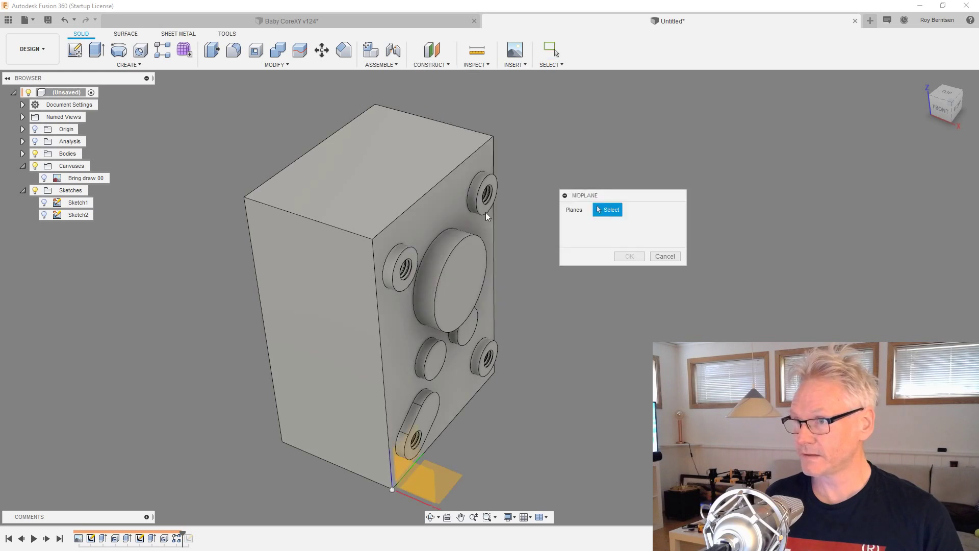
click(451, 205)
shift+middle_drag(451, 205, 421, 180)
click(512, 207)
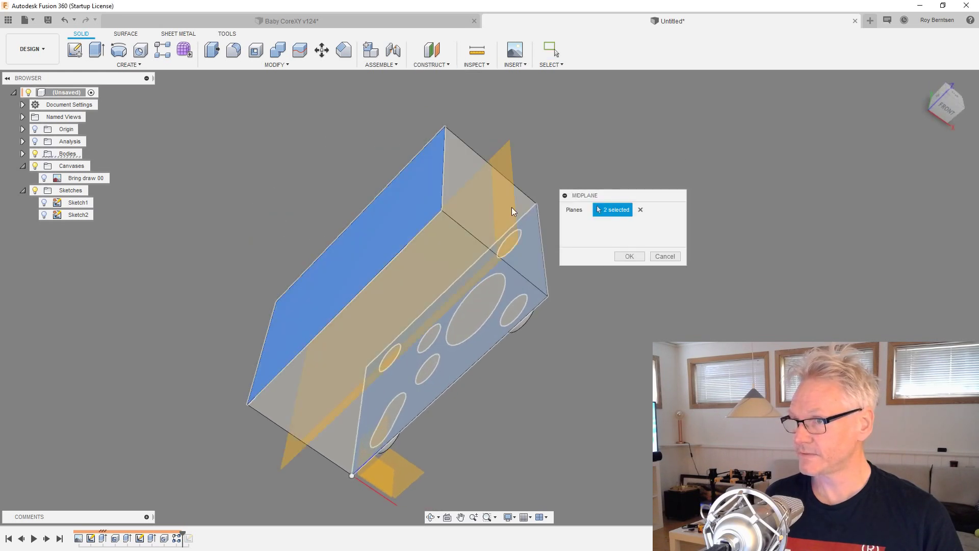
click(628, 256)
shift+middle_drag(629, 258, 693, 283)
shift+middle_drag(426, 472, 375, 465)
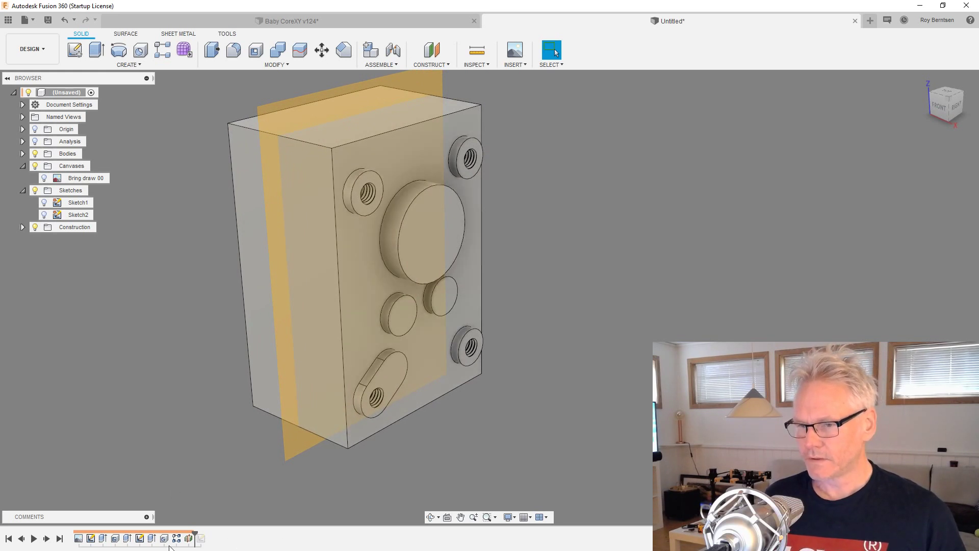
- Mirror both boss extrusions, the threaded hole and the hole pattern as features across the midplane to the opposite face
click(128, 541)
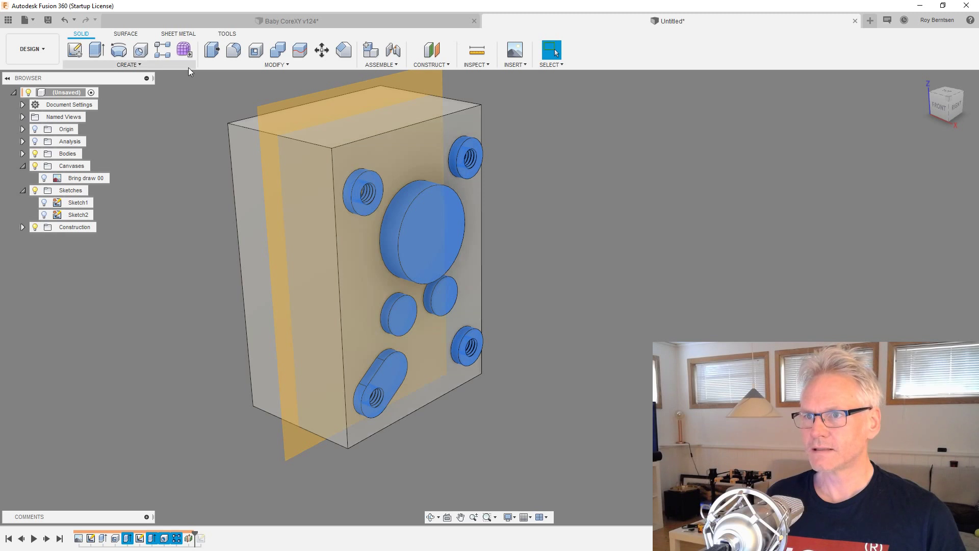
click(152, 66)
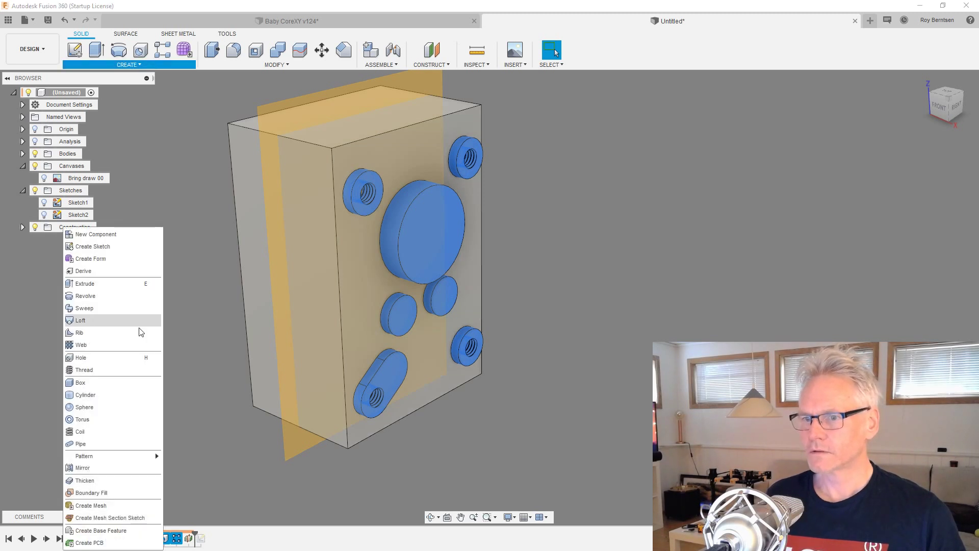
click(110, 468)
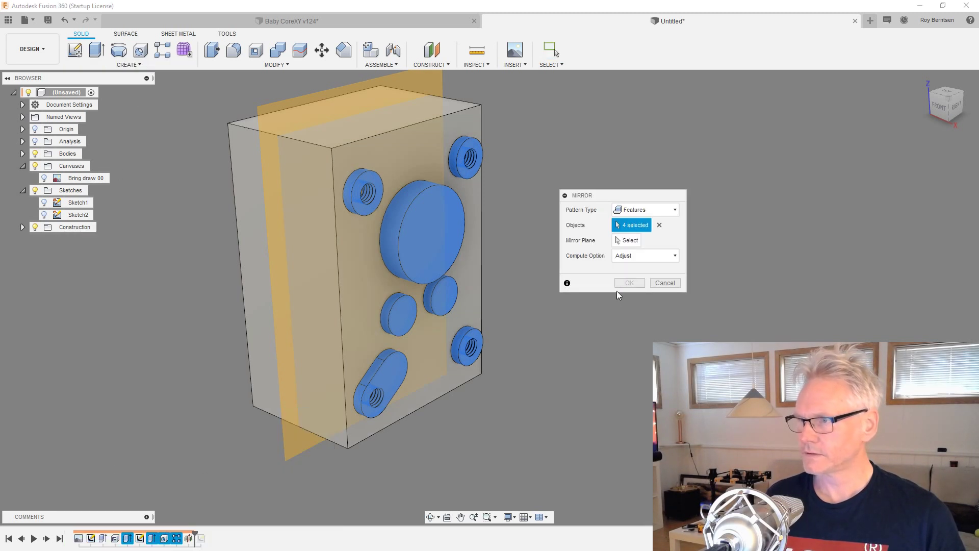
click(635, 243)
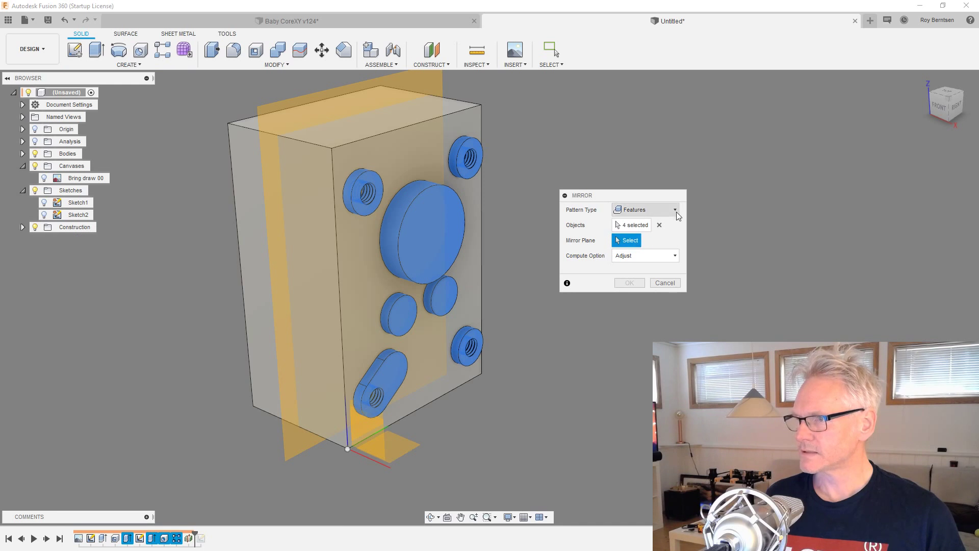
click(411, 81)
click(630, 283)
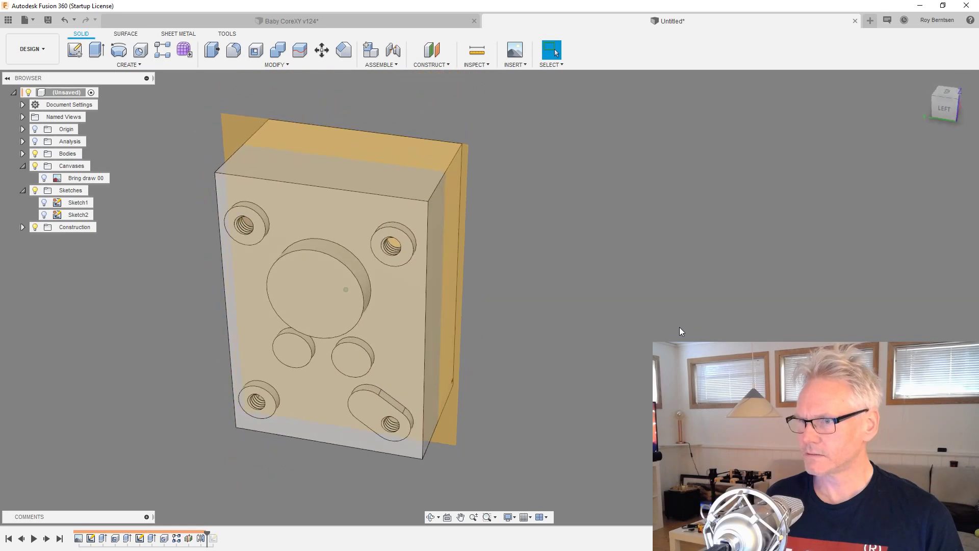
- Hide the construction plane and delete the mirror feature after checking the box's bottom corner for stray thread geometry
click(36, 227)
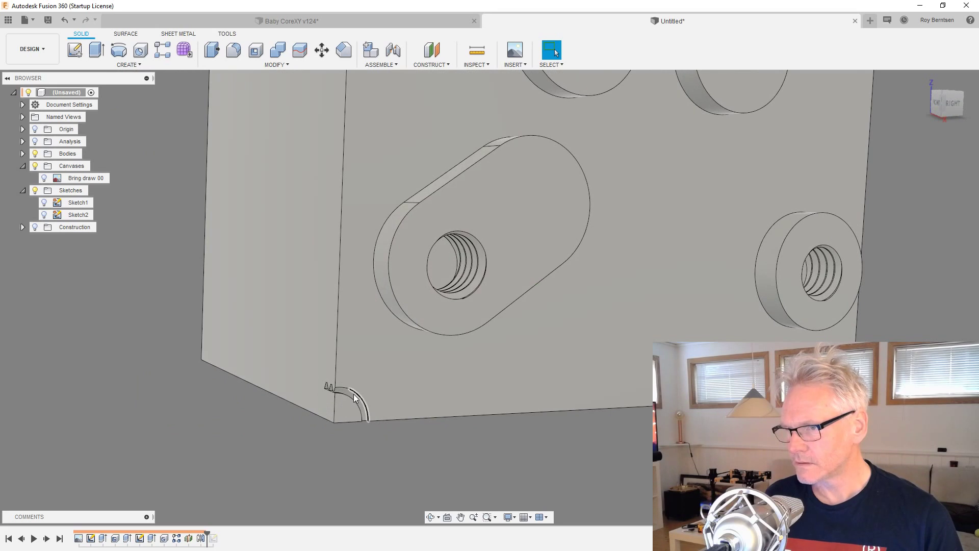
scroll(346, 398, up, 3)
click(347, 388)
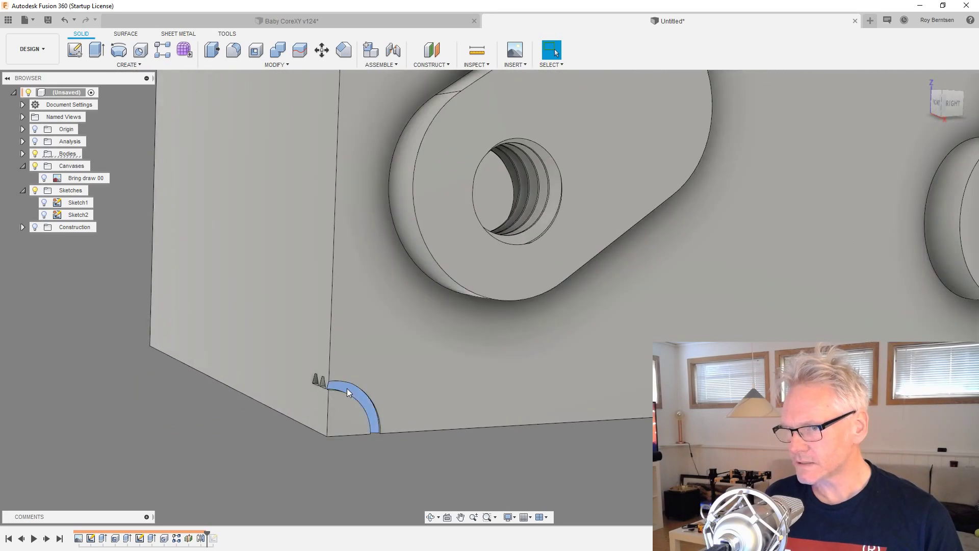
scroll(347, 391, down, 5)
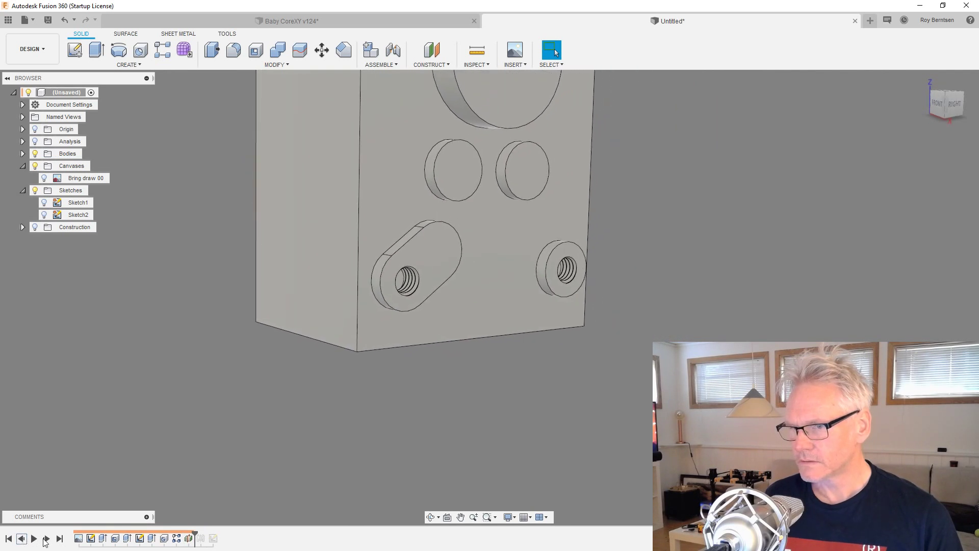
click(47, 539)
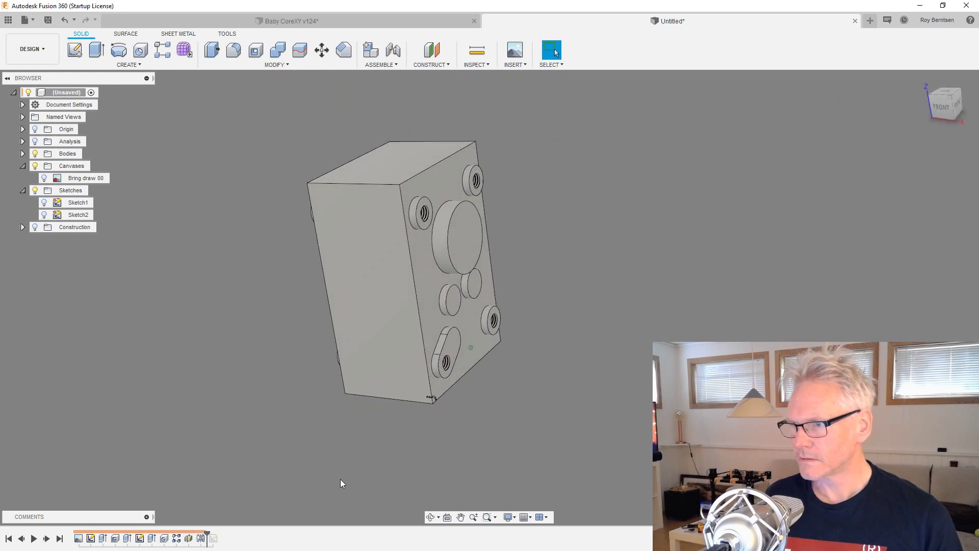
right_click(200, 538)
click(228, 480)
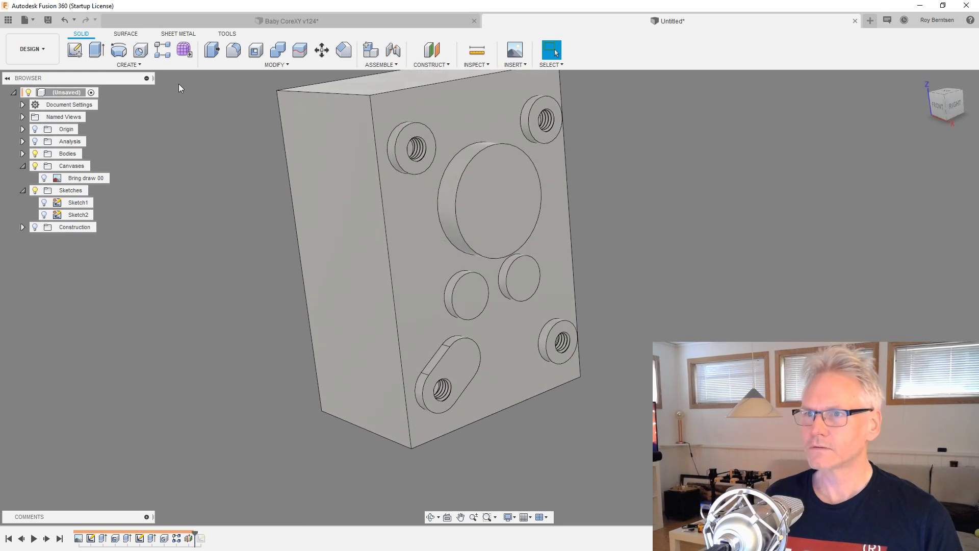
- Mirror both boss extrusions, the threaded hole and the hole pattern as features across the midplane again
click(140, 65)
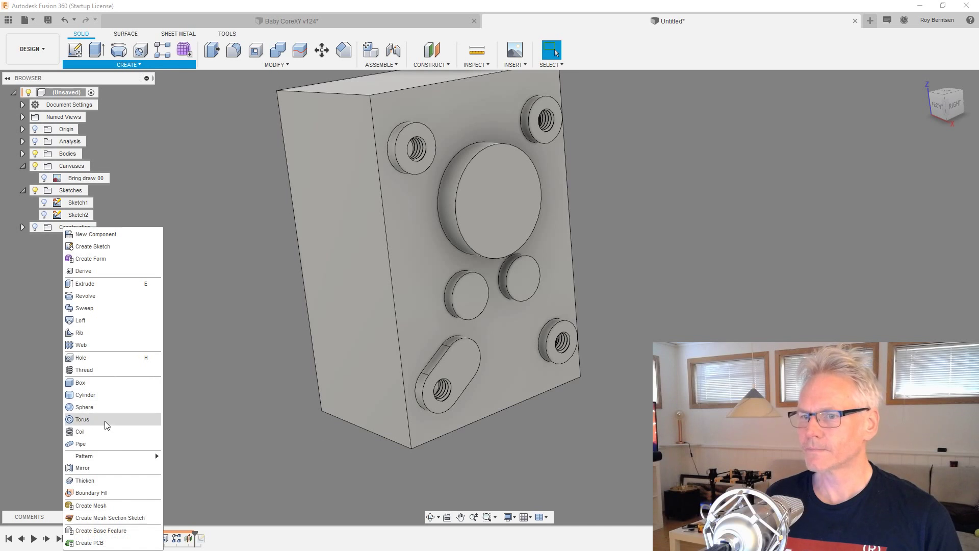
click(92, 467)
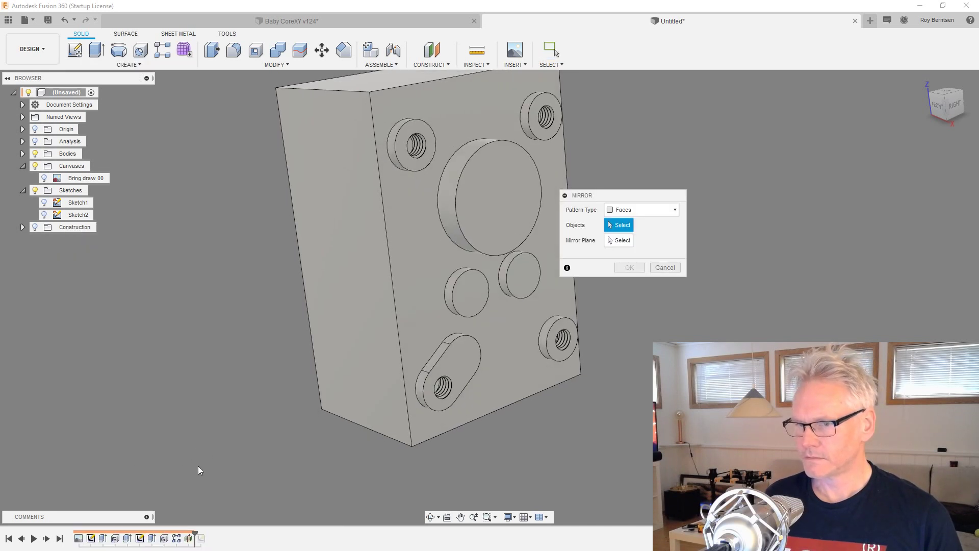
click(637, 209)
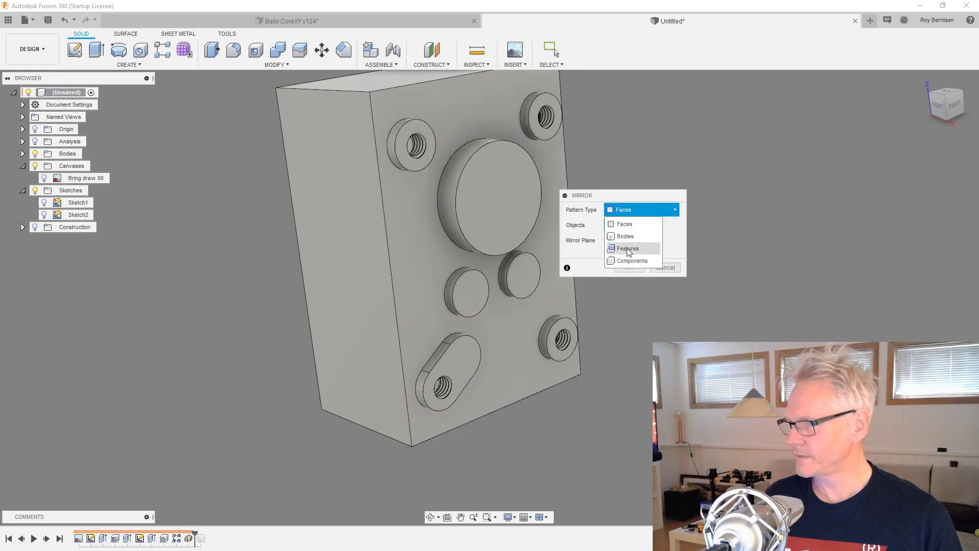
click(127, 538)
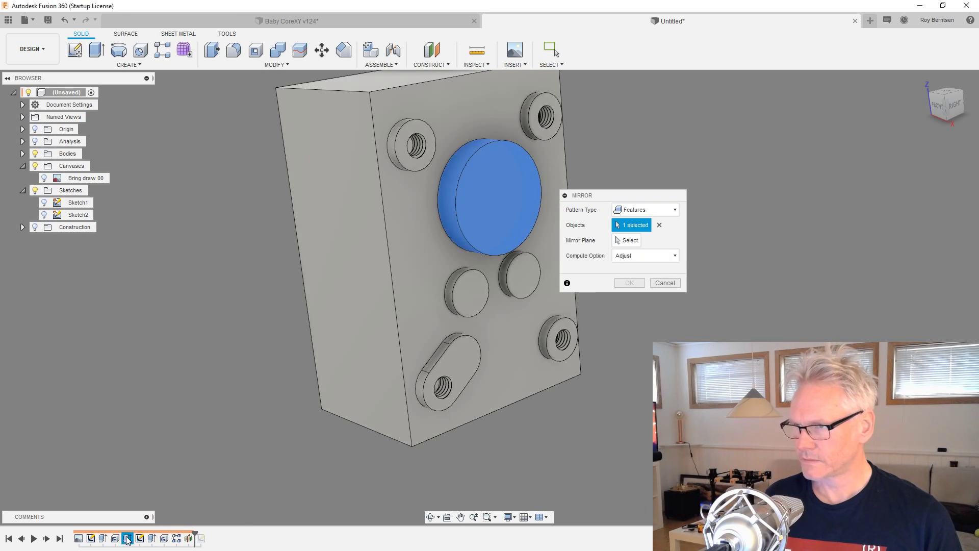
click(154, 540)
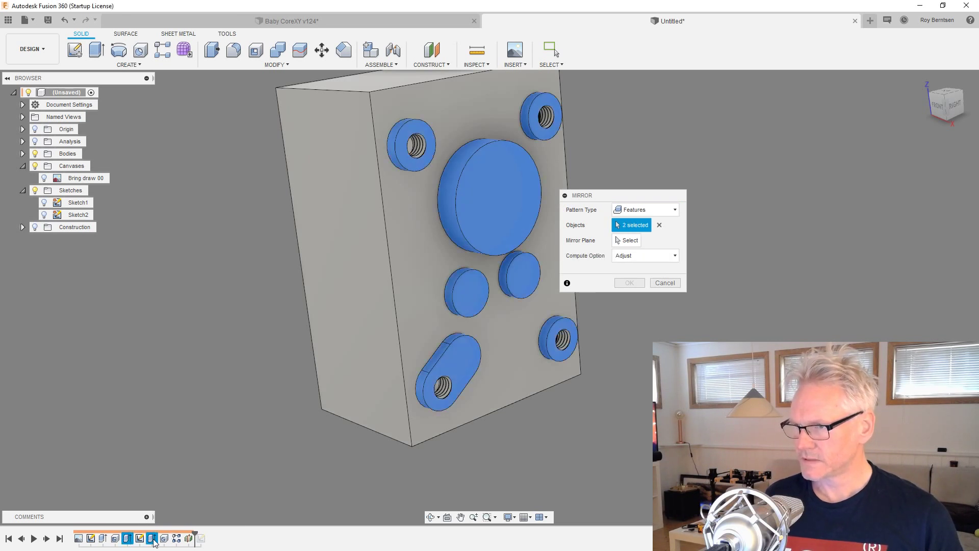
click(165, 538)
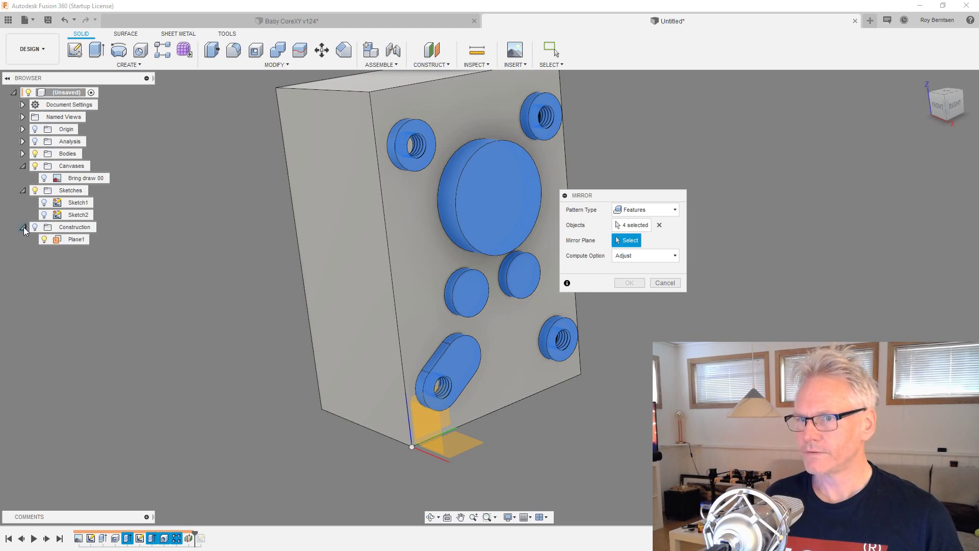
click(61, 239)
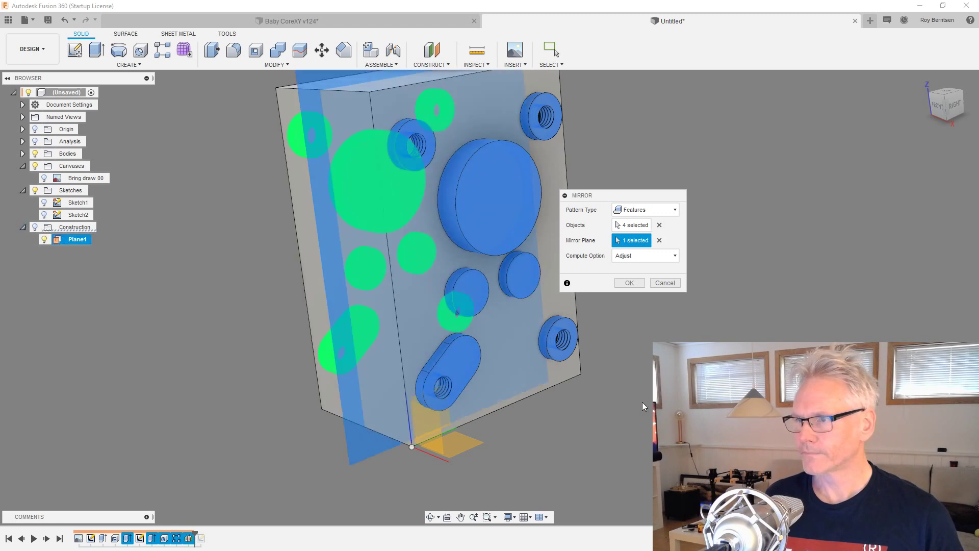
click(637, 286)
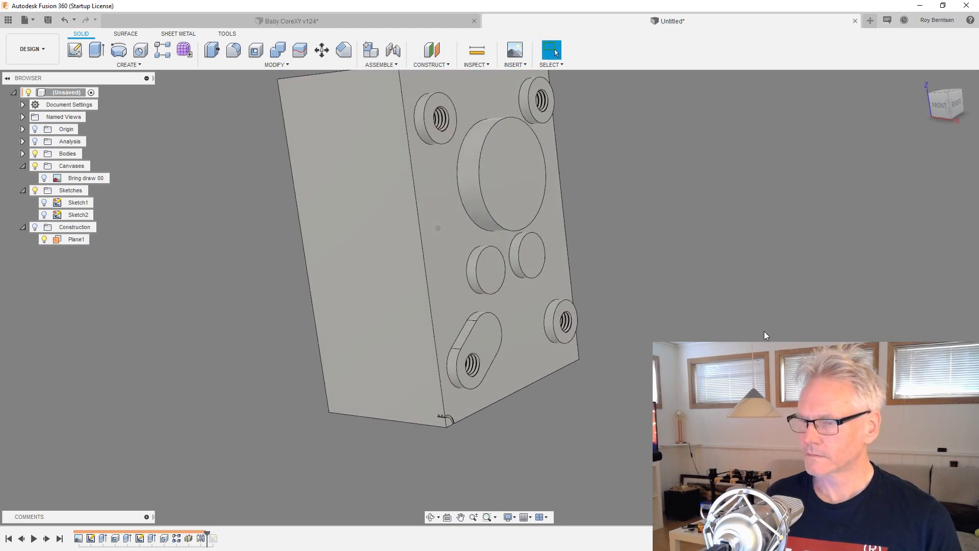
- Check the sketch that follows in the timeline, roll back before it and delete the mirror feature
click(46, 538)
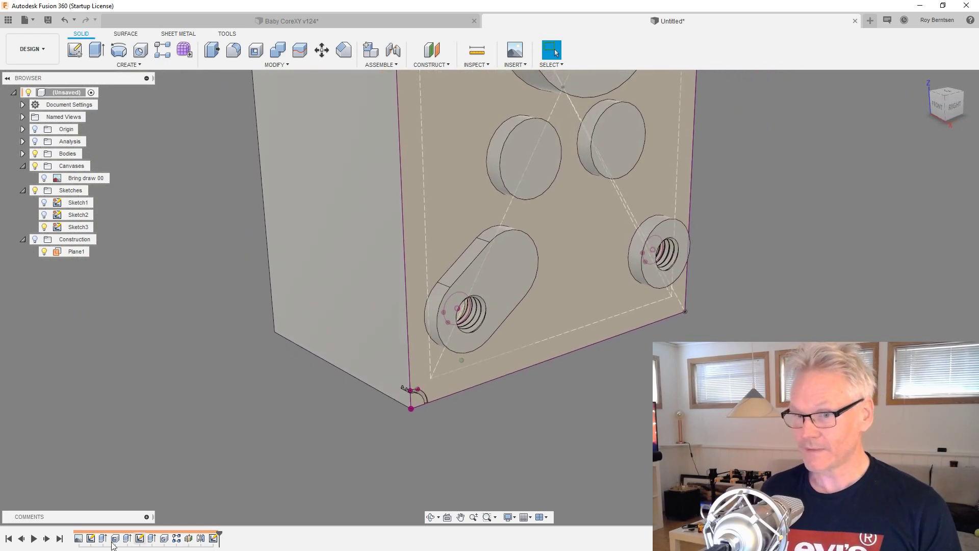
click(21, 539)
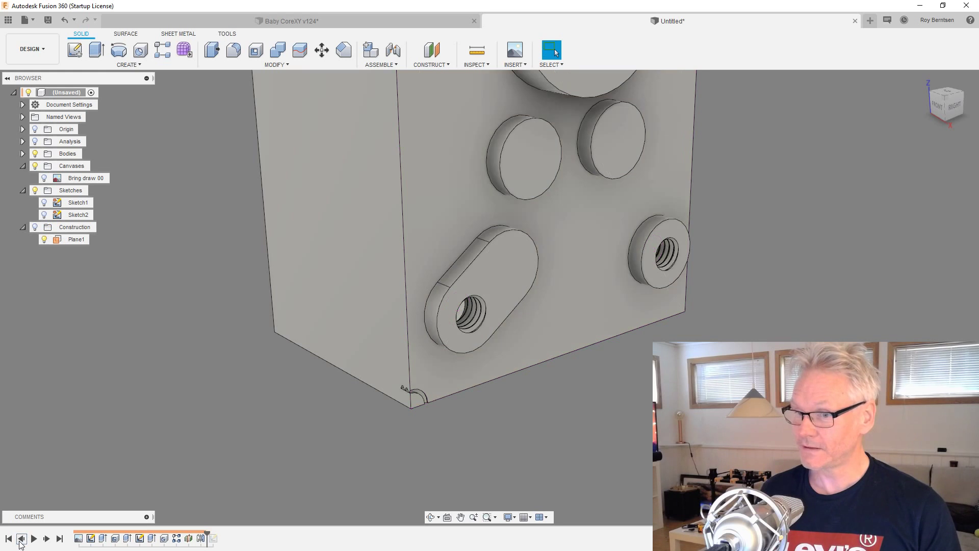
right_click(198, 542)
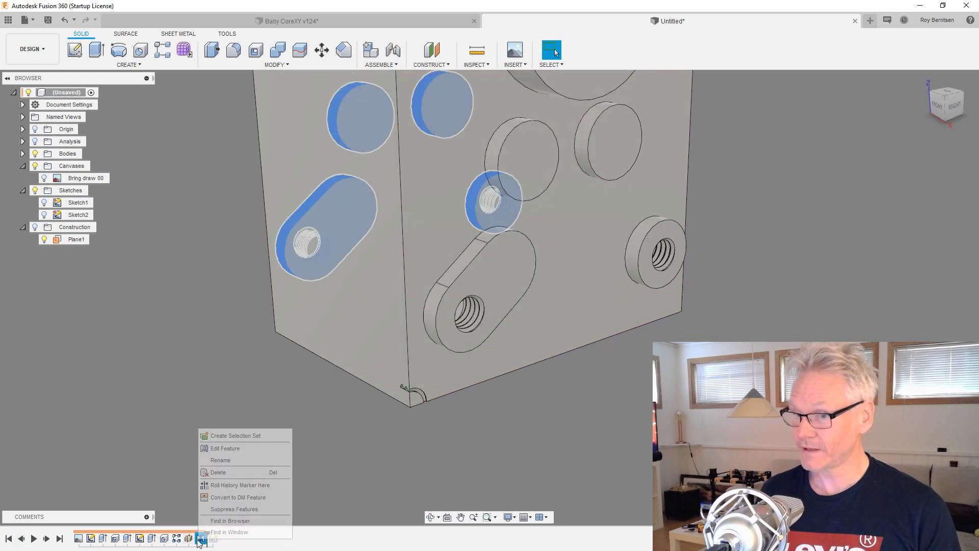
click(216, 477)
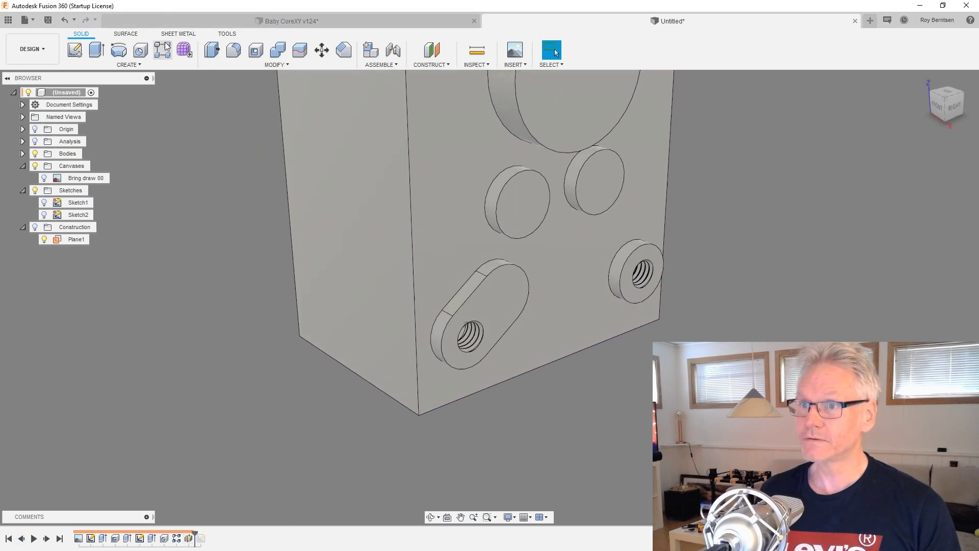
- Mirror only the two boss extrusions as features across the midplane, using the Adjust compute option
click(138, 65)
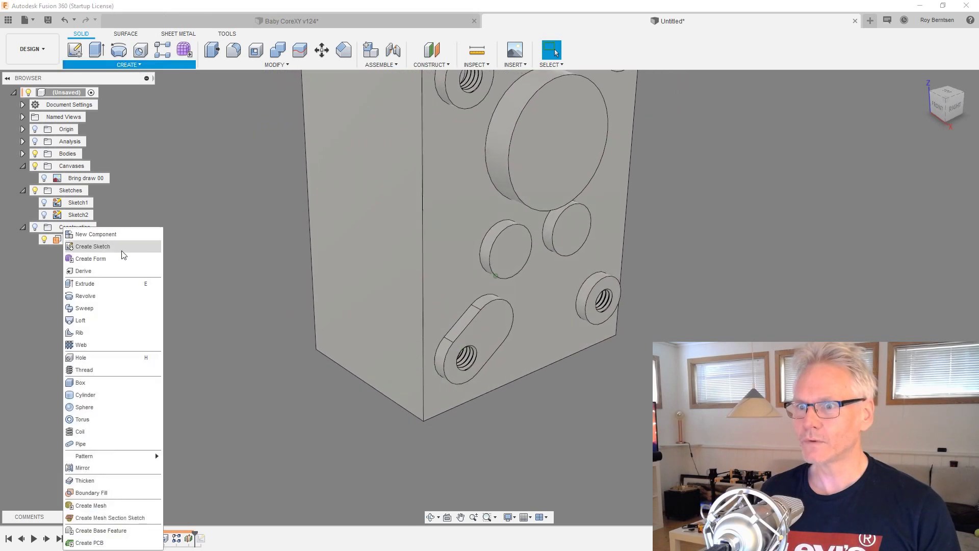
click(111, 467)
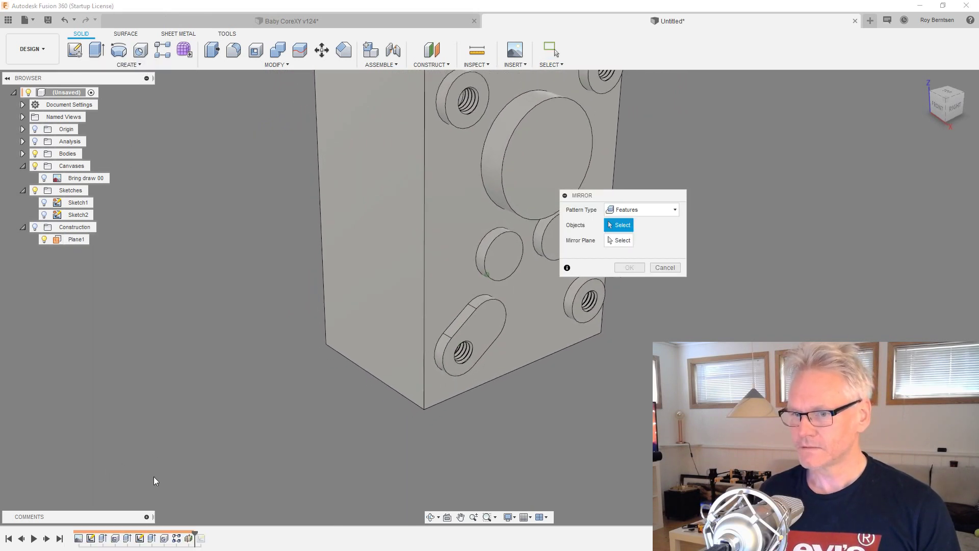
click(104, 539)
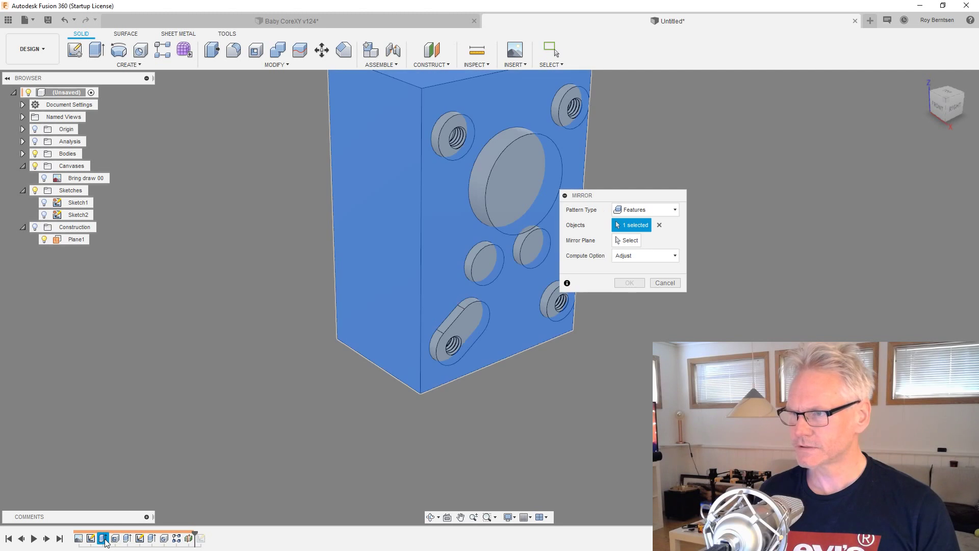
click(659, 224)
click(127, 538)
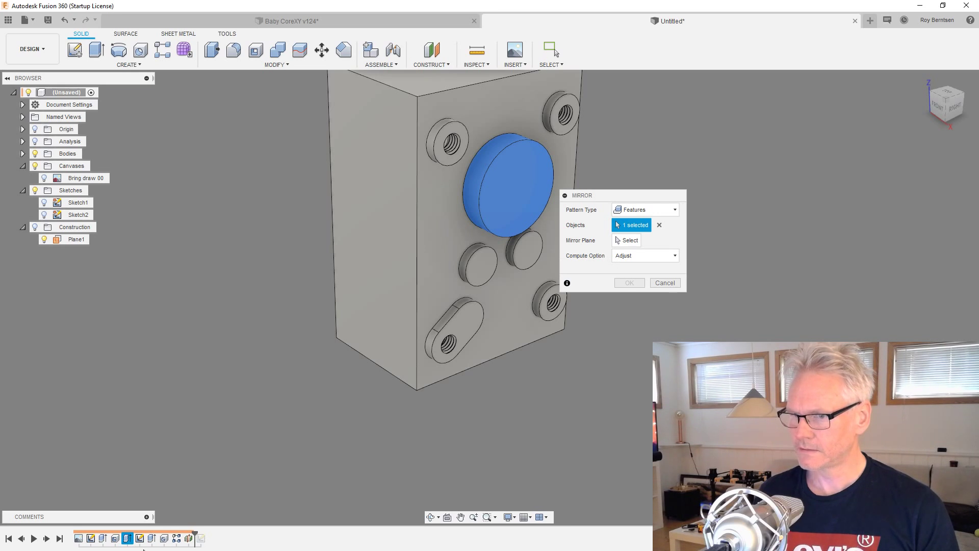
click(150, 542)
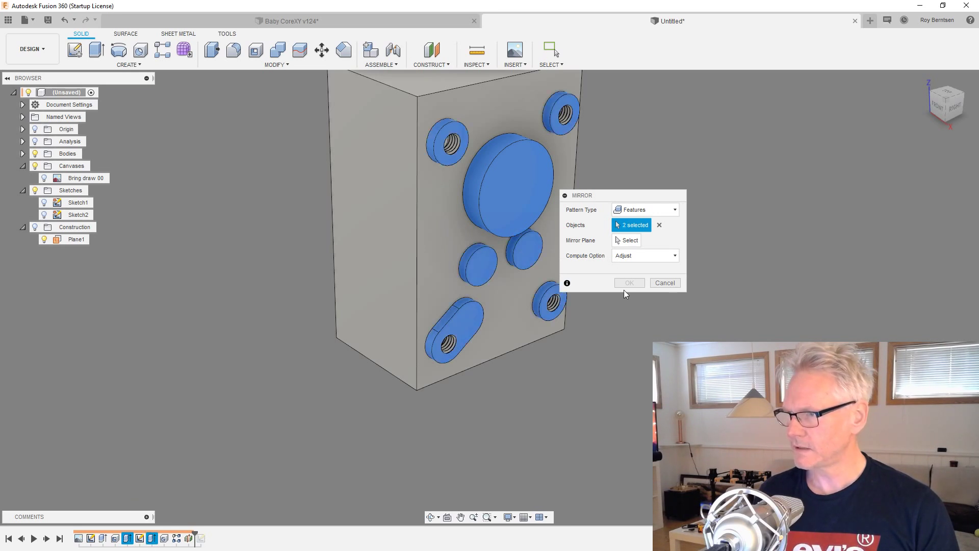
click(626, 240)
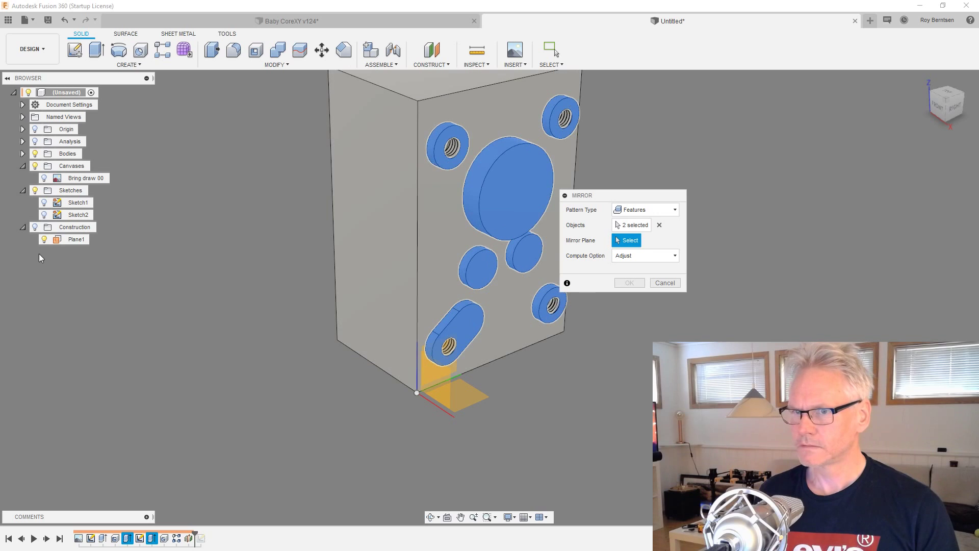
click(75, 239)
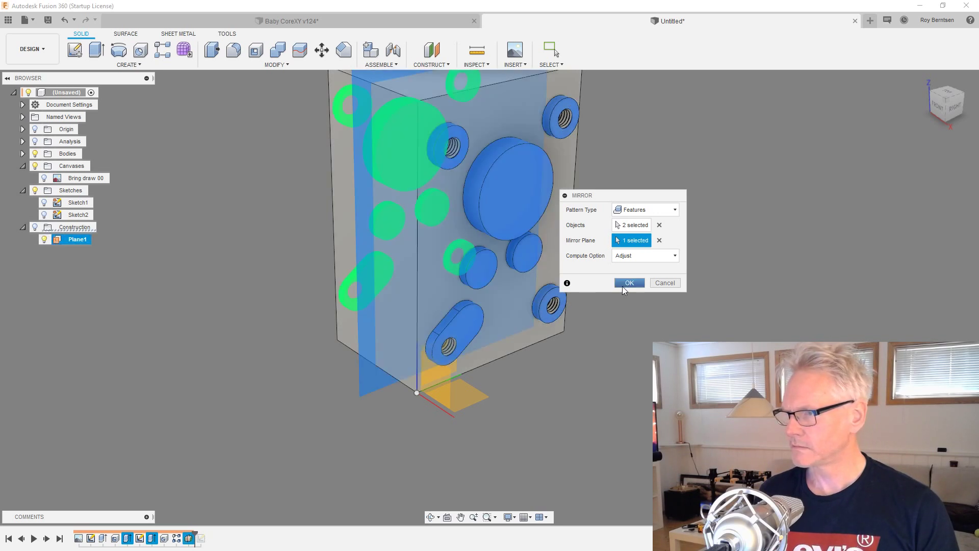
click(628, 282)
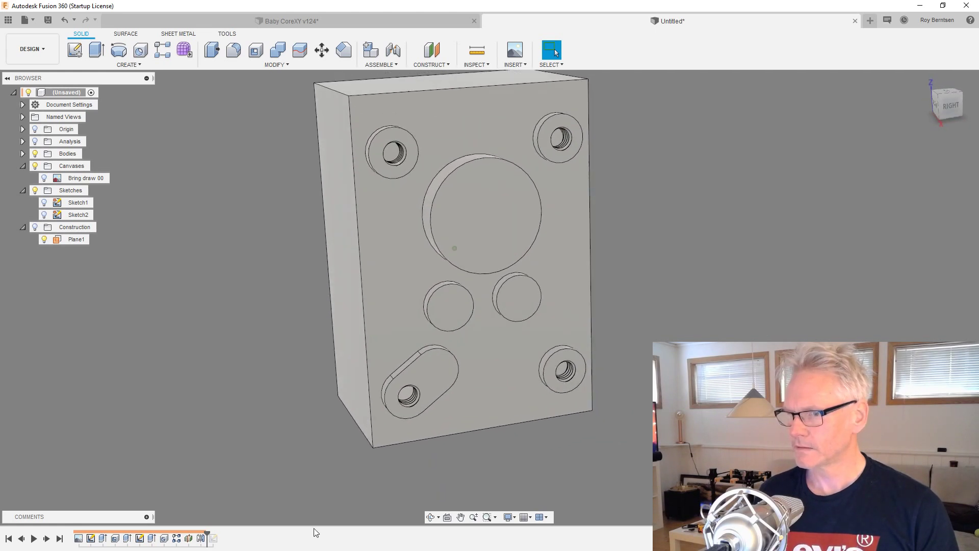
- Mirror the threaded hole feature separately across the midplane with the Adjust compute option
click(128, 64)
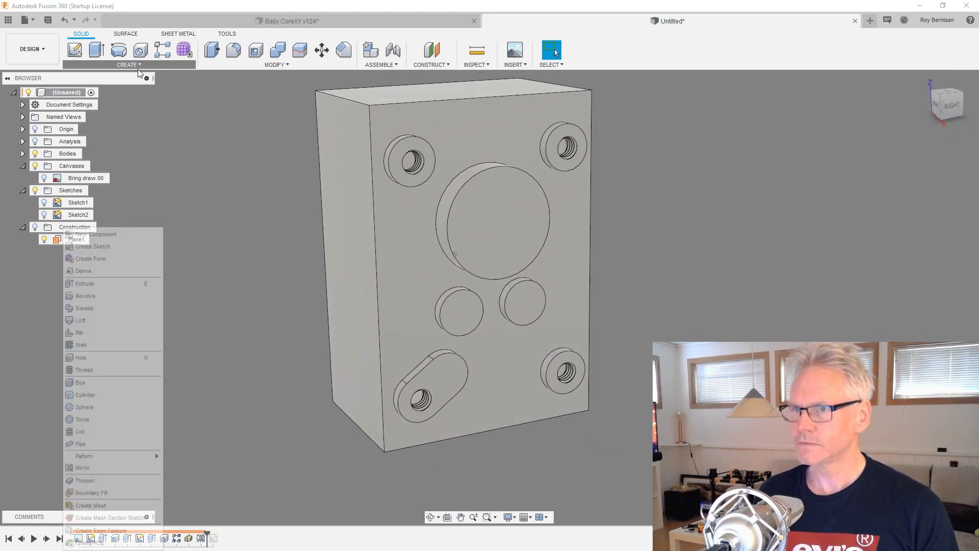
click(130, 67)
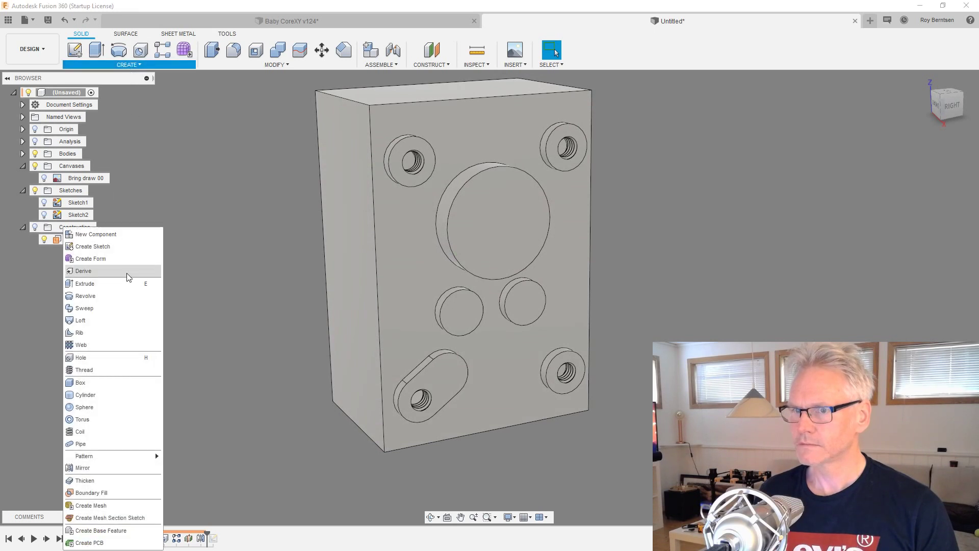
click(83, 467)
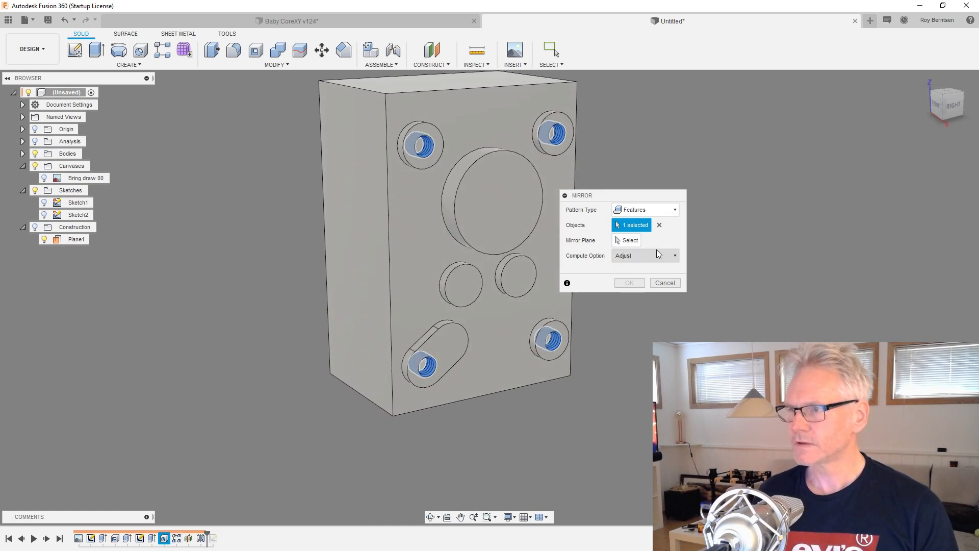
click(626, 240)
click(79, 242)
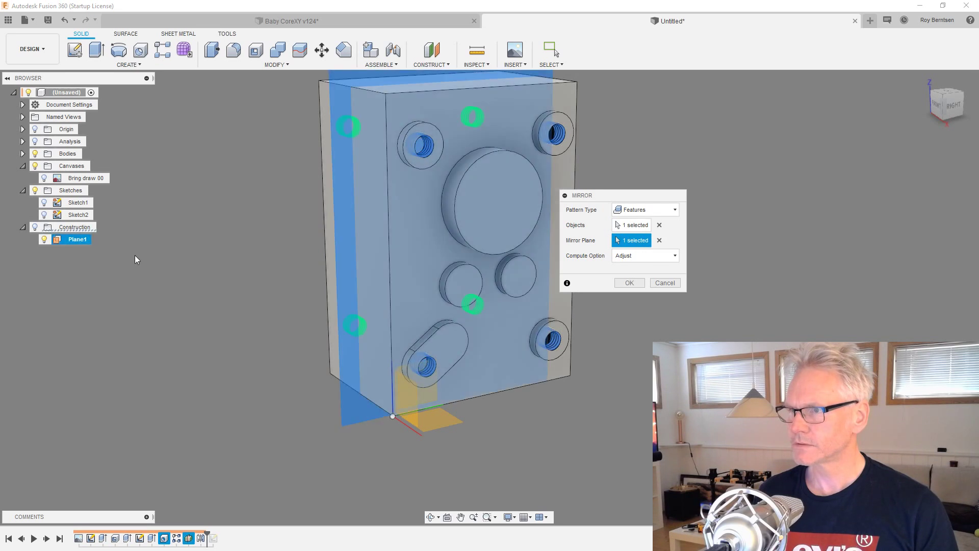
click(631, 283)
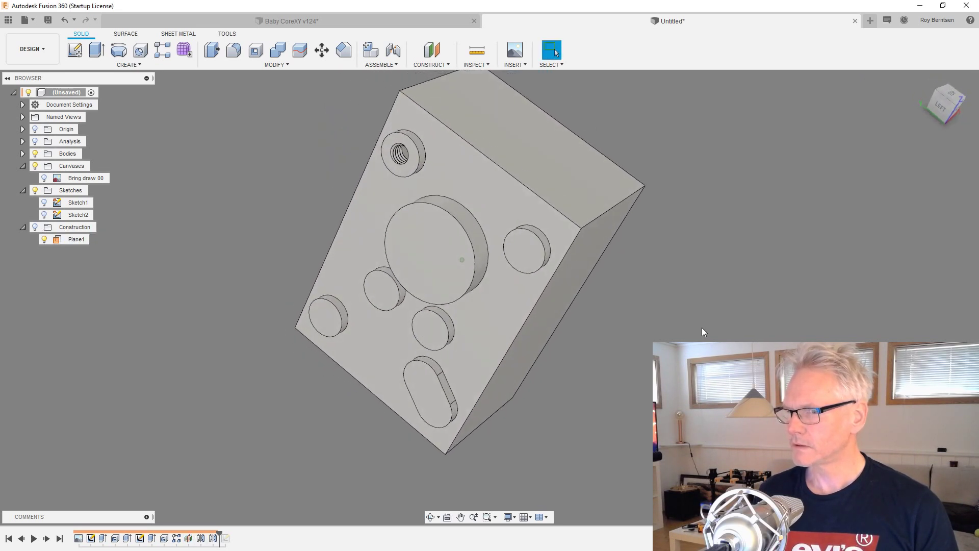
- Reopen the threaded-hole mirror and recheck its selected feature and mirror plane
double_click(214, 539)
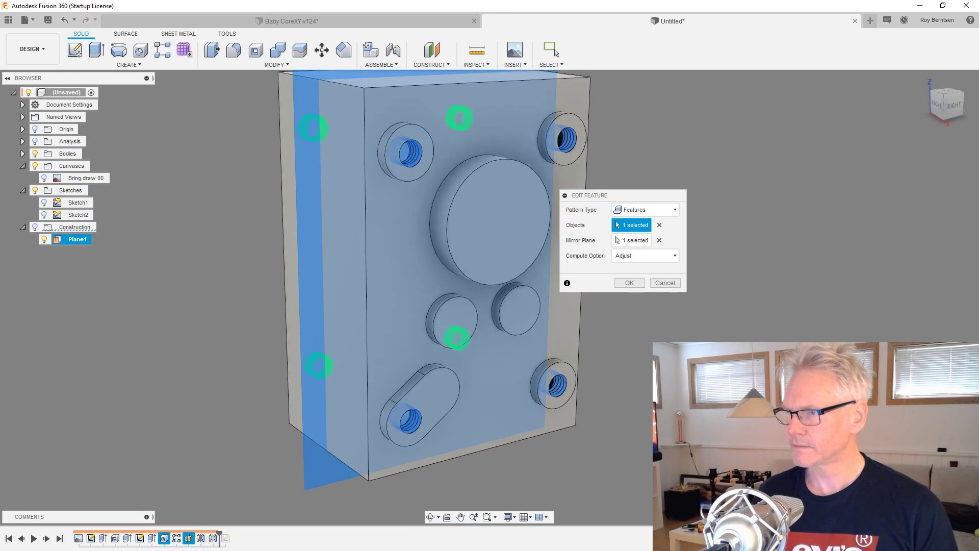
click(630, 283)
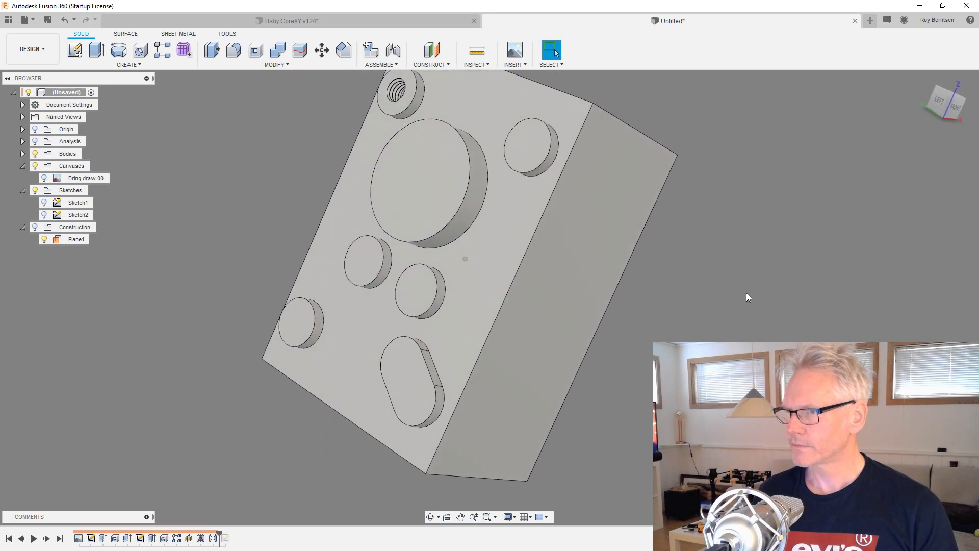
double_click(212, 539)
click(641, 240)
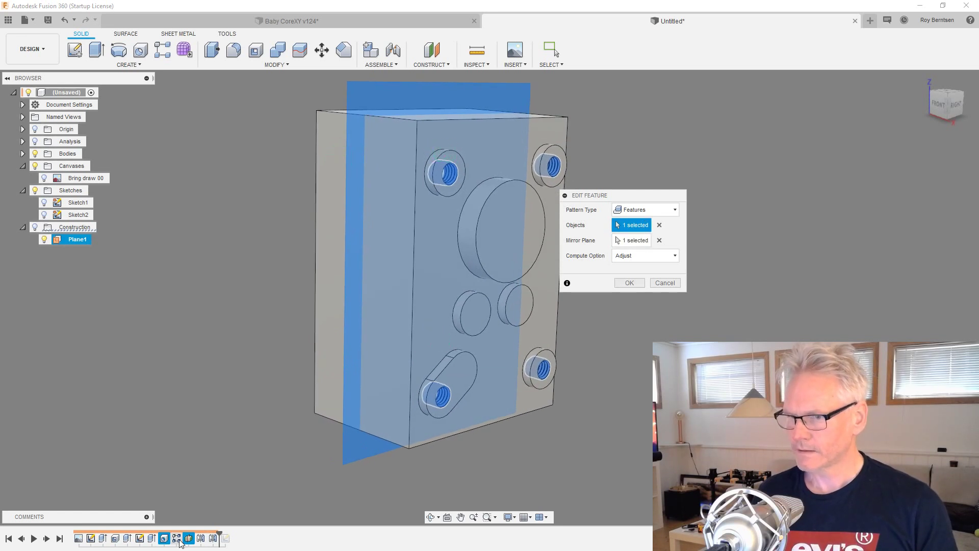
click(630, 283)
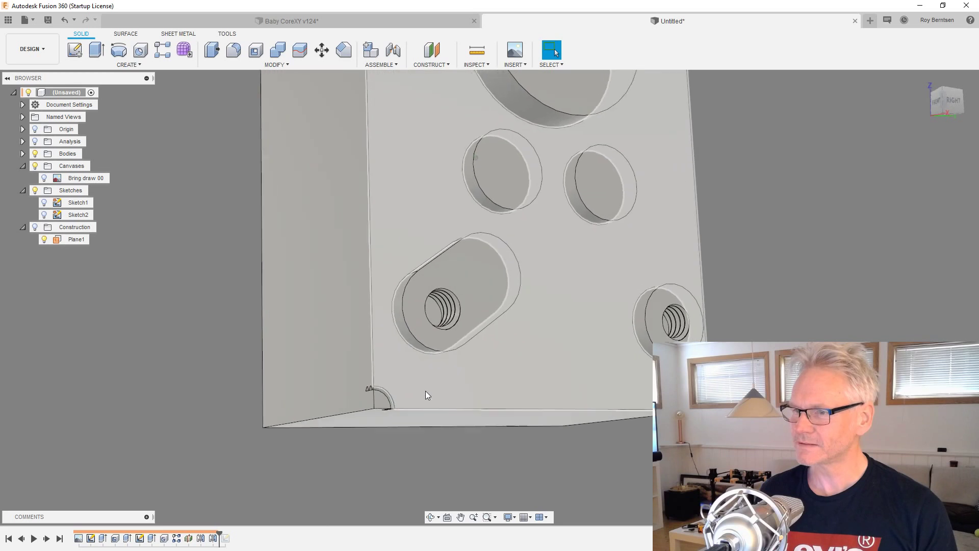
- Inspect the stray thread geometry at the box's bottom corner and delete the threaded-hole mirror feature
scroll(373, 412, up, 4)
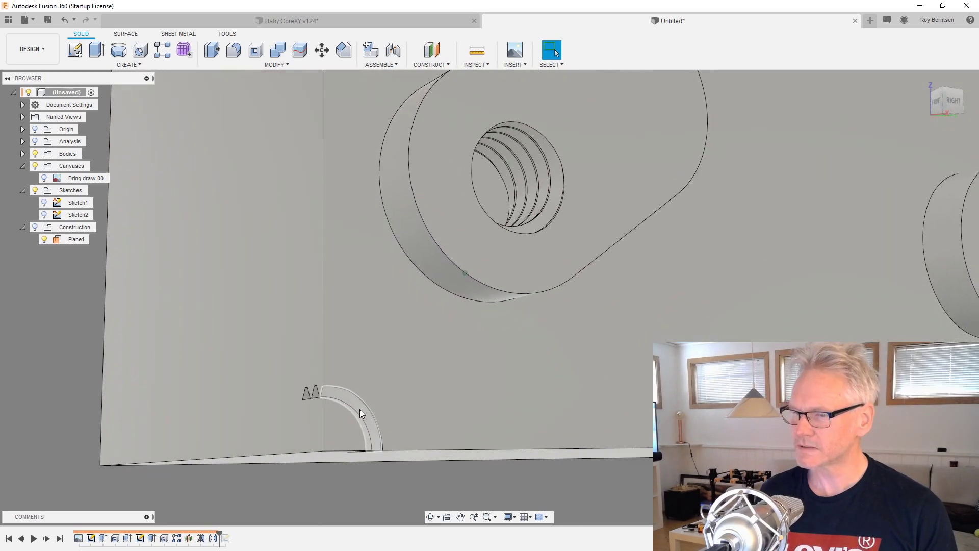
click(360, 413)
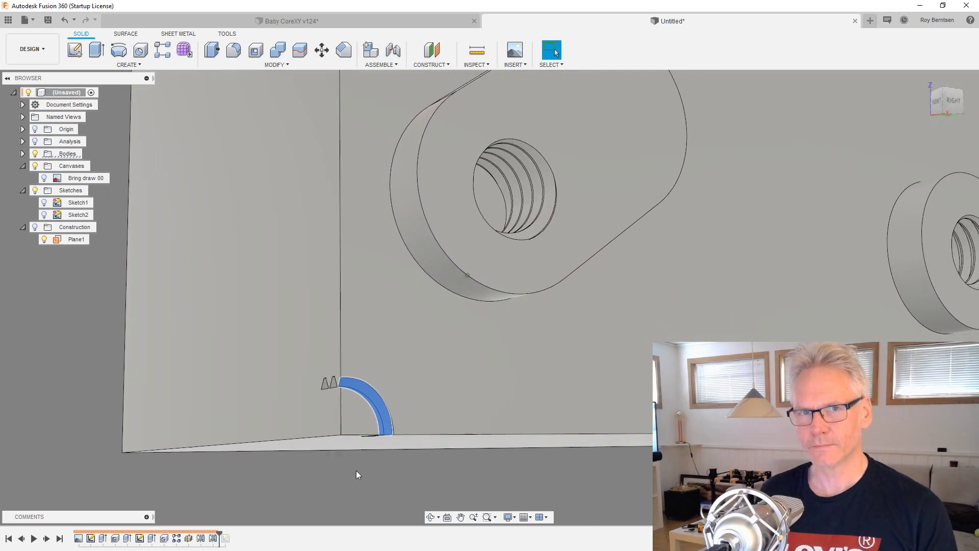
click(213, 538)
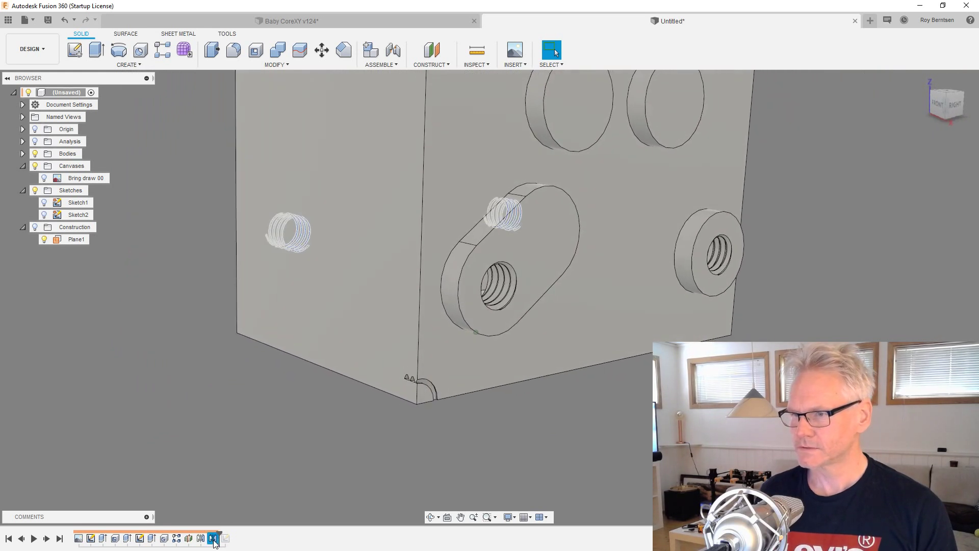
right_click(214, 540)
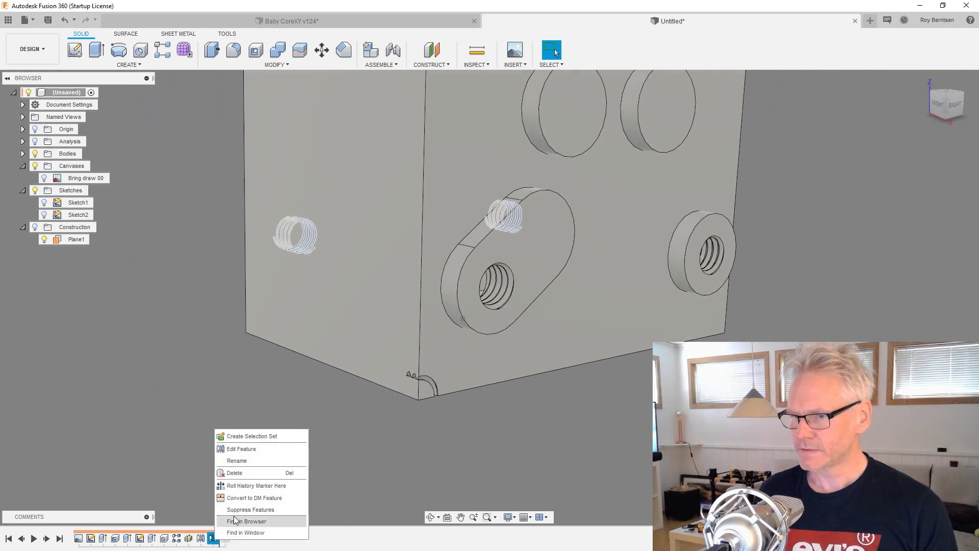
click(245, 472)
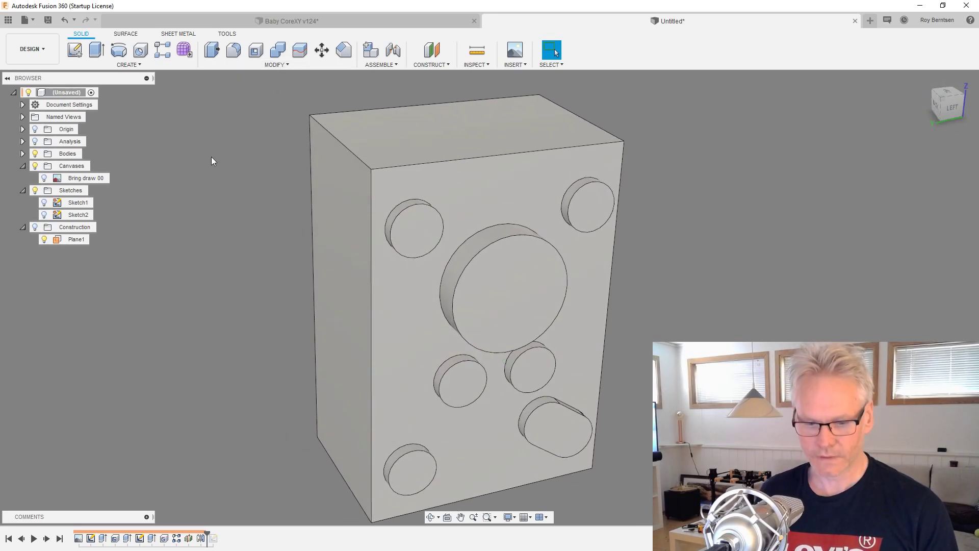
- Add a modeled M4x0.7 tapped hole, 8 mm deep, centred on one upper corner boss of the opposite face
key(h)
scroll(516, 319, up, 3)
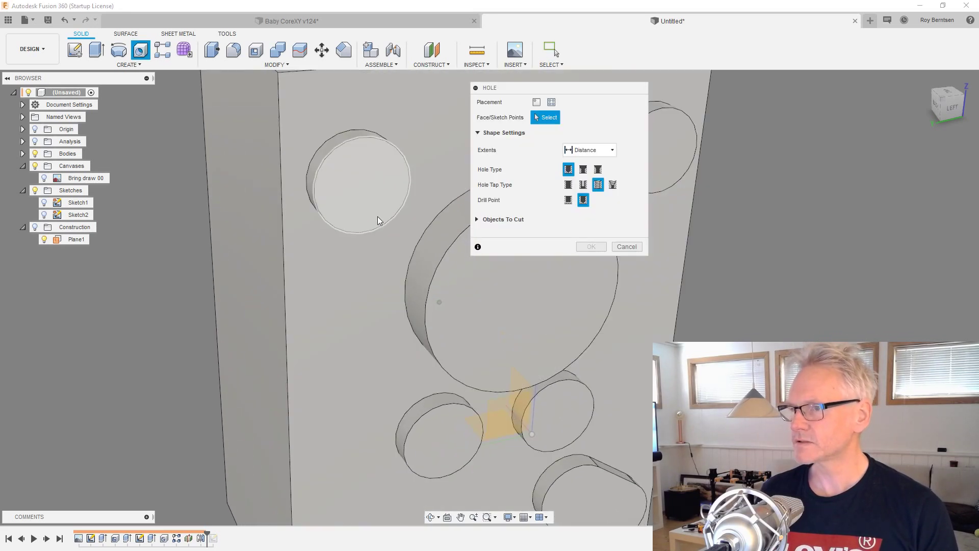
click(352, 199)
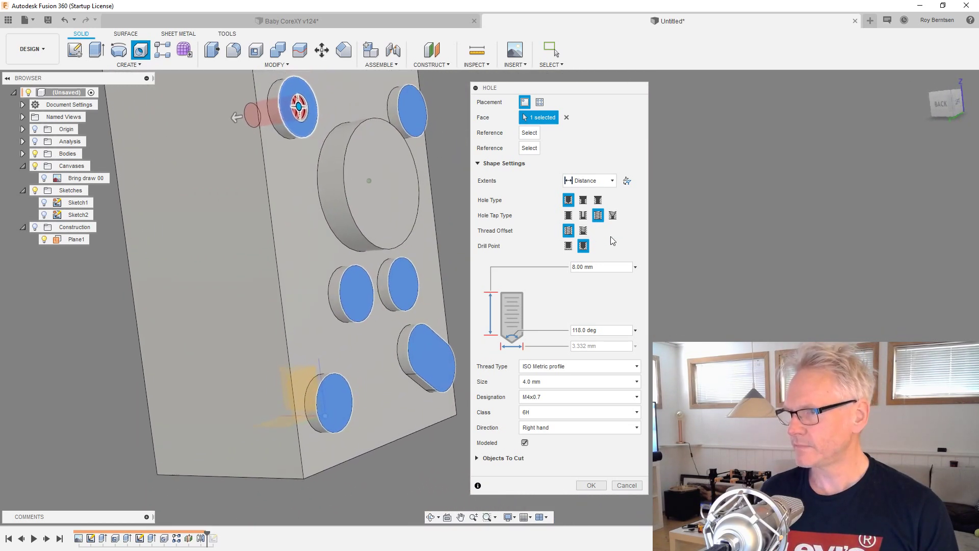
click(592, 485)
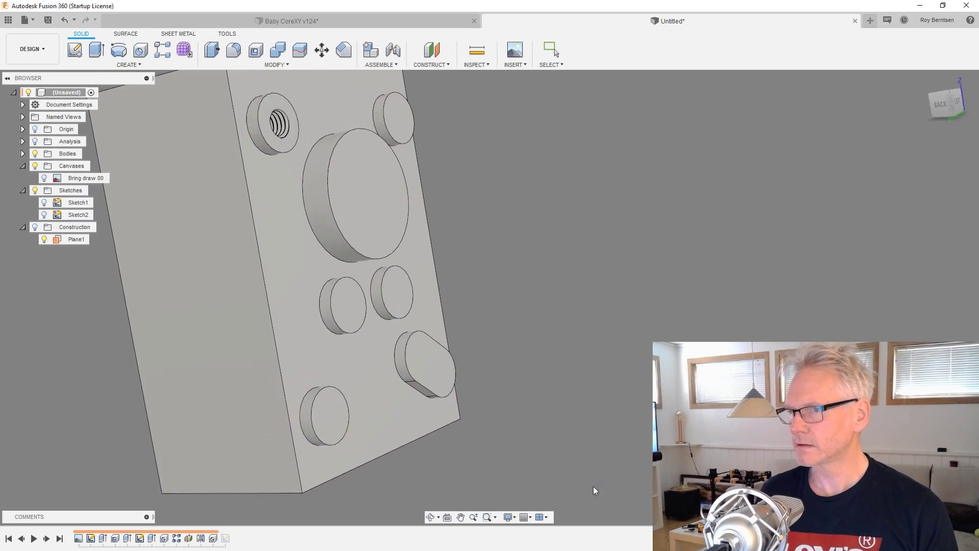
- Pattern the new threaded hole rectangularly onto the four corner bosses, quantity 2 over 40 mm vertically and 2 over 28 mm horizontally
click(164, 51)
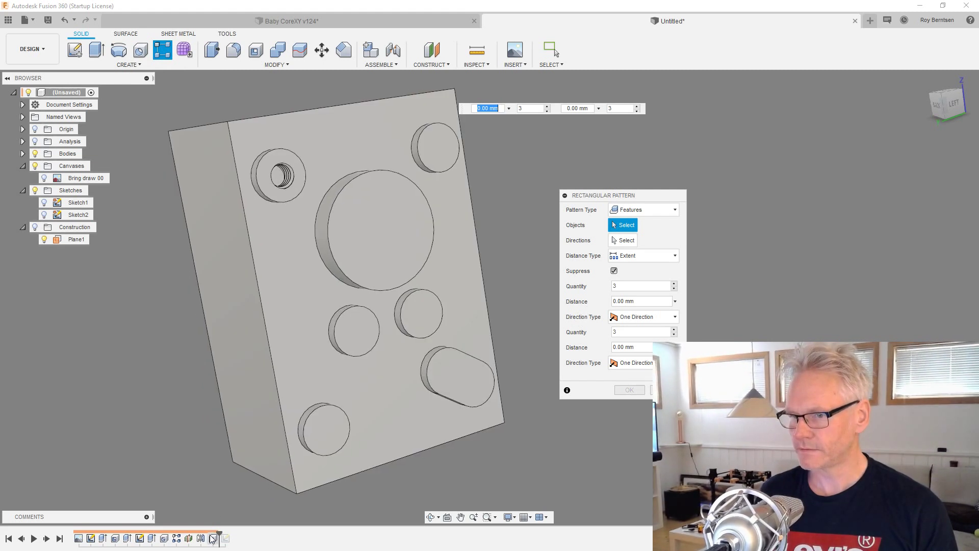
click(275, 175)
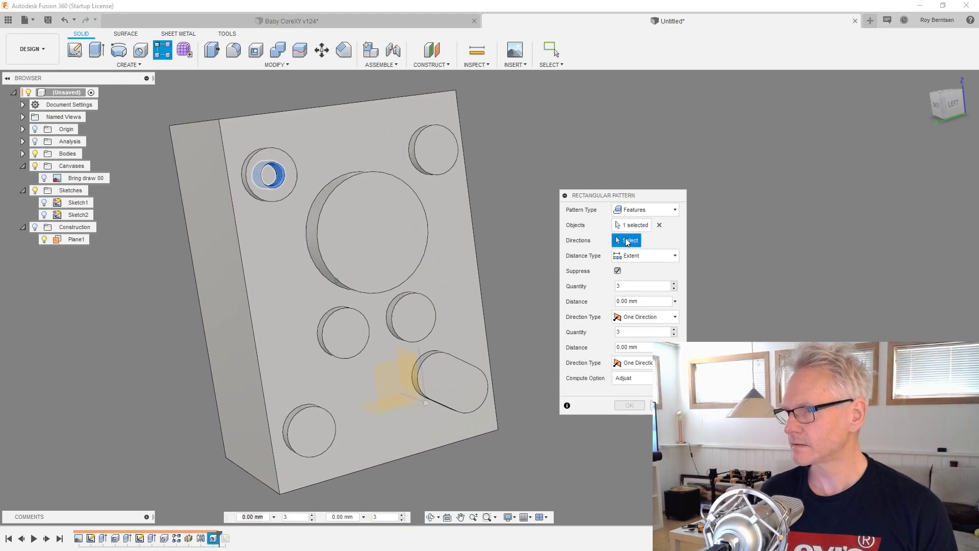
click(250, 316)
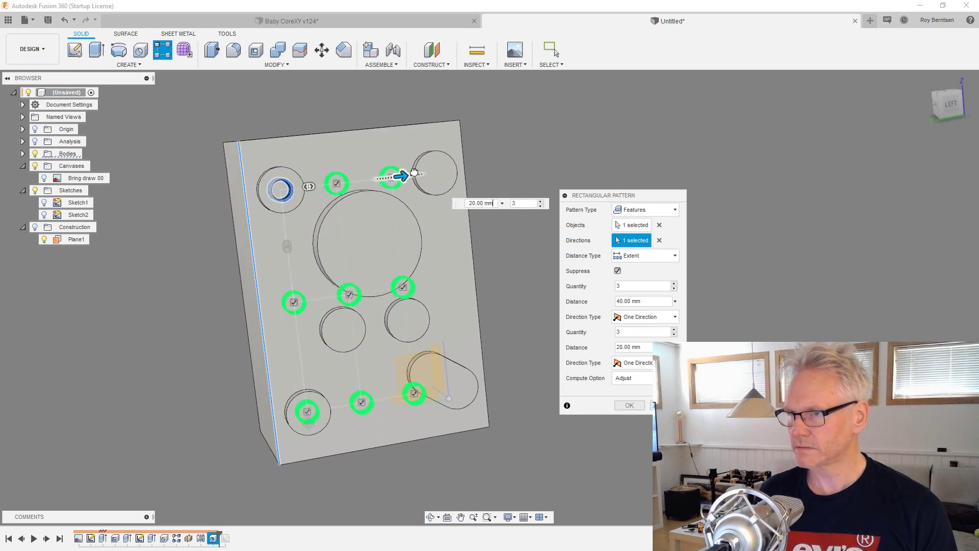
drag(449, 168, 450, 168)
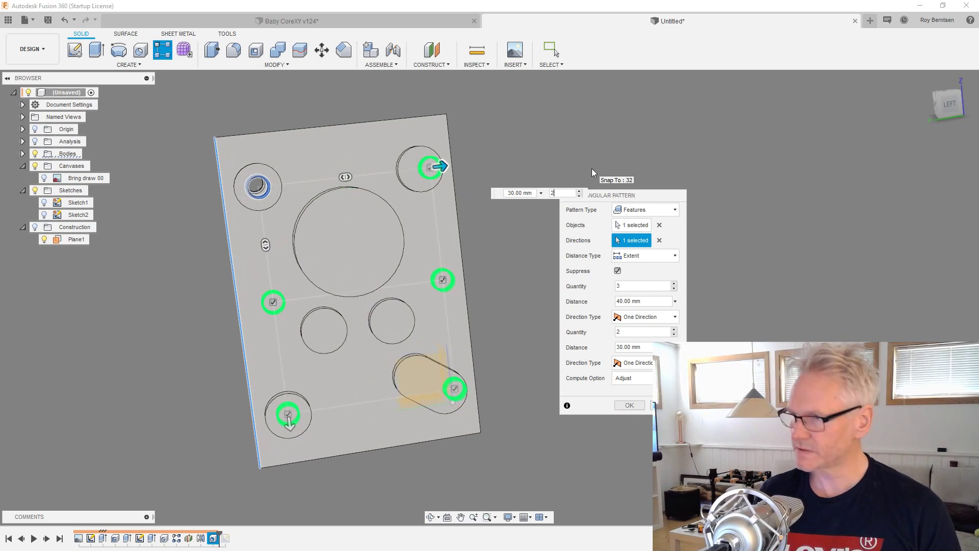
click(512, 196)
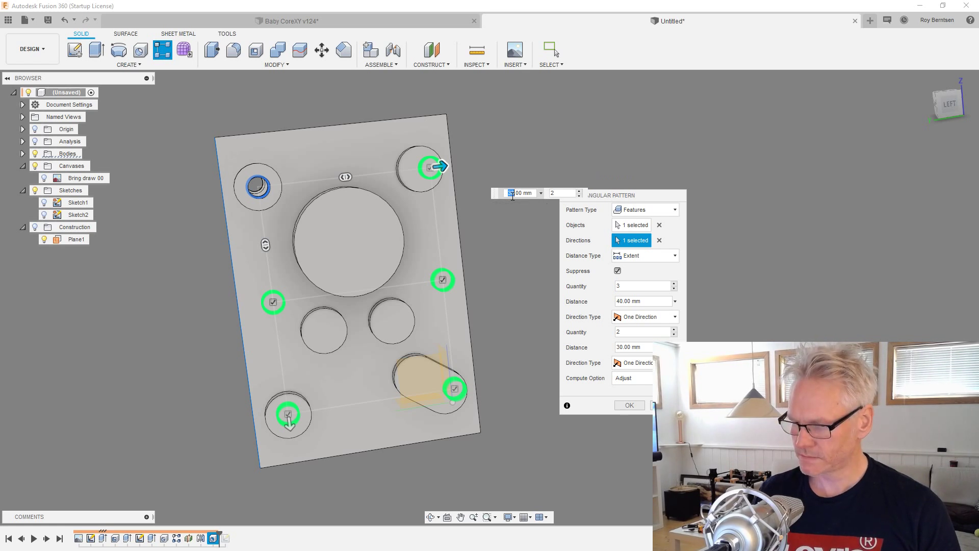
text(28)
key(Tab)
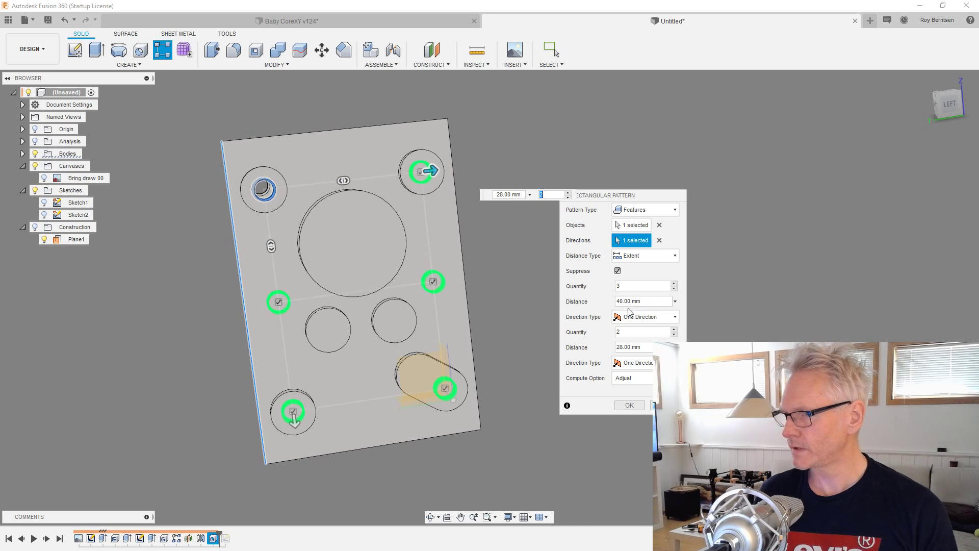
click(673, 289)
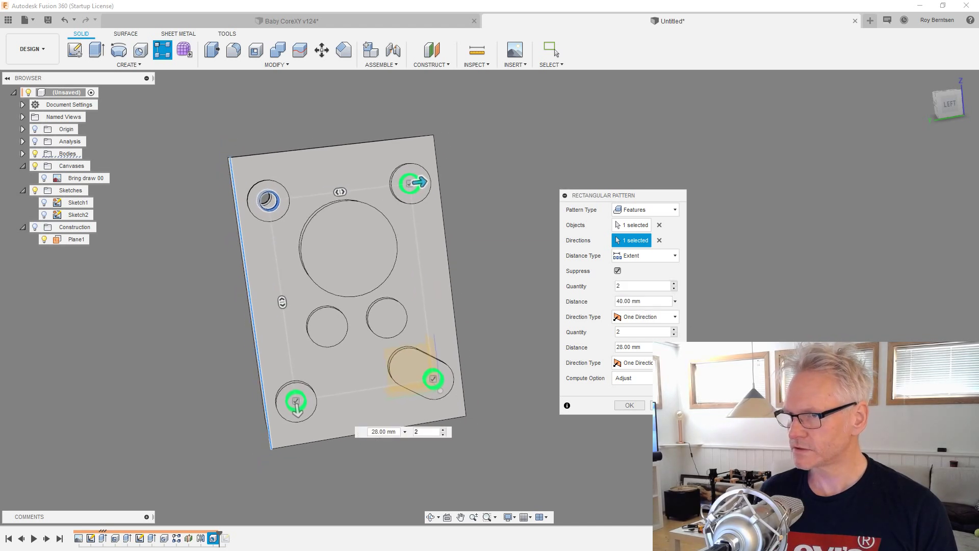
click(631, 405)
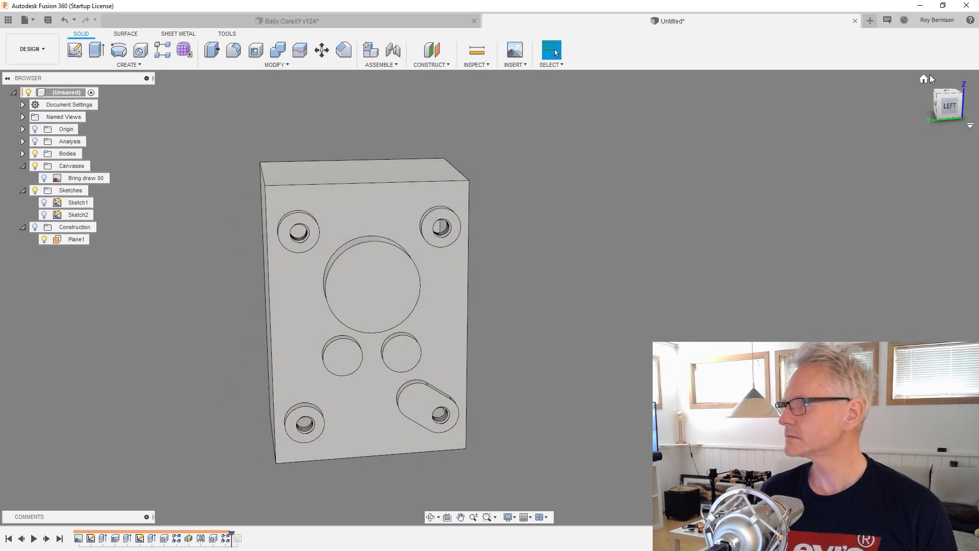
- Look over the part from the home view and check the Baby CoreXY assembly before returning to the part
click(923, 79)
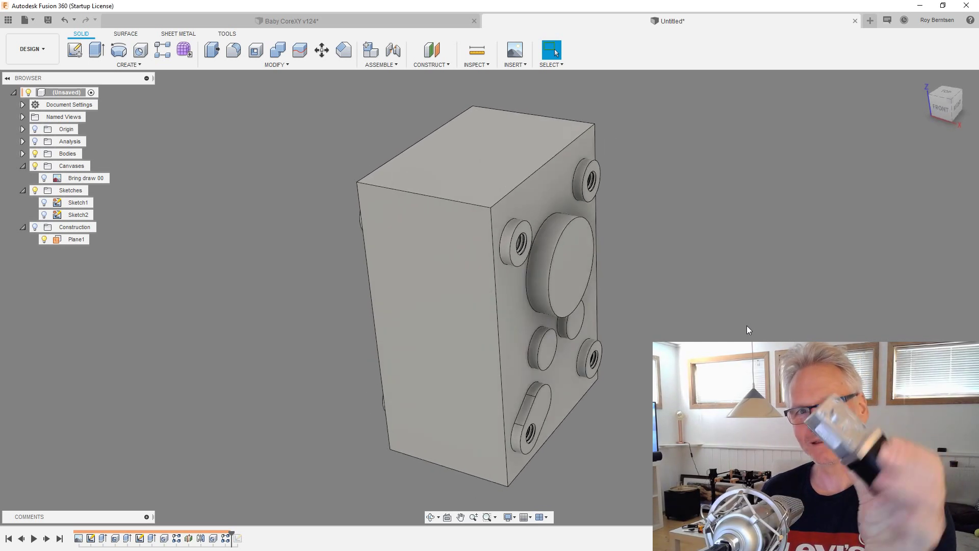
click(363, 20)
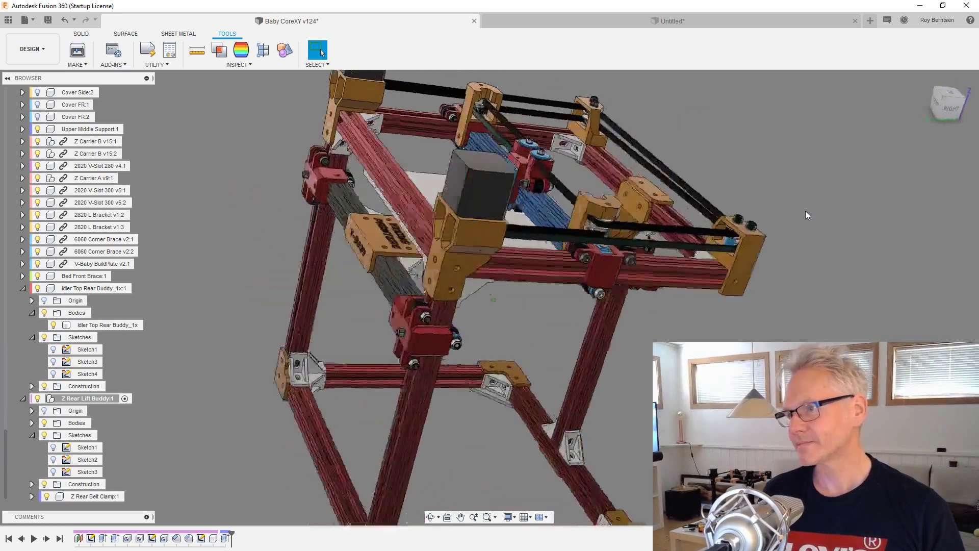
click(716, 20)
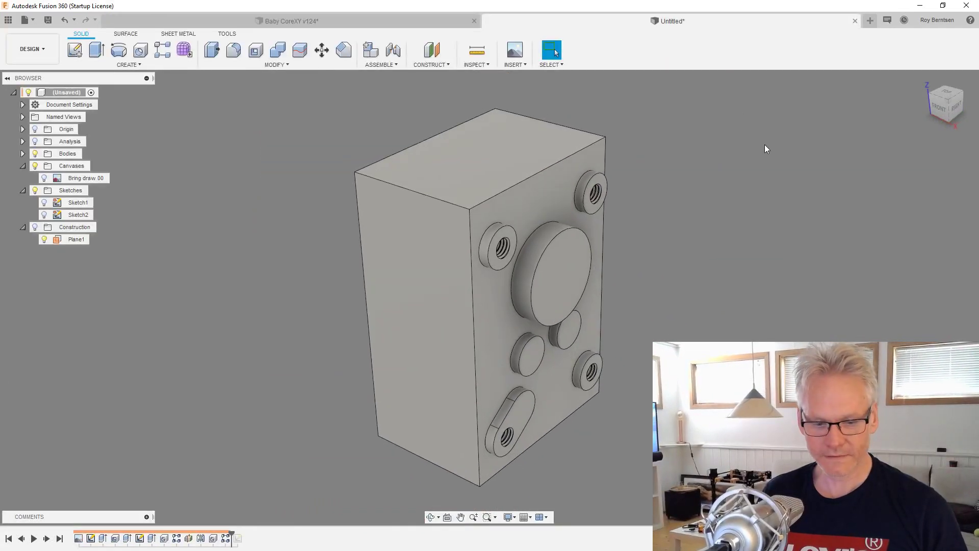
- Save the design as BringsMart WormDrive in the ViKing Printers > Components > Buy folder
key(ctrl+s)
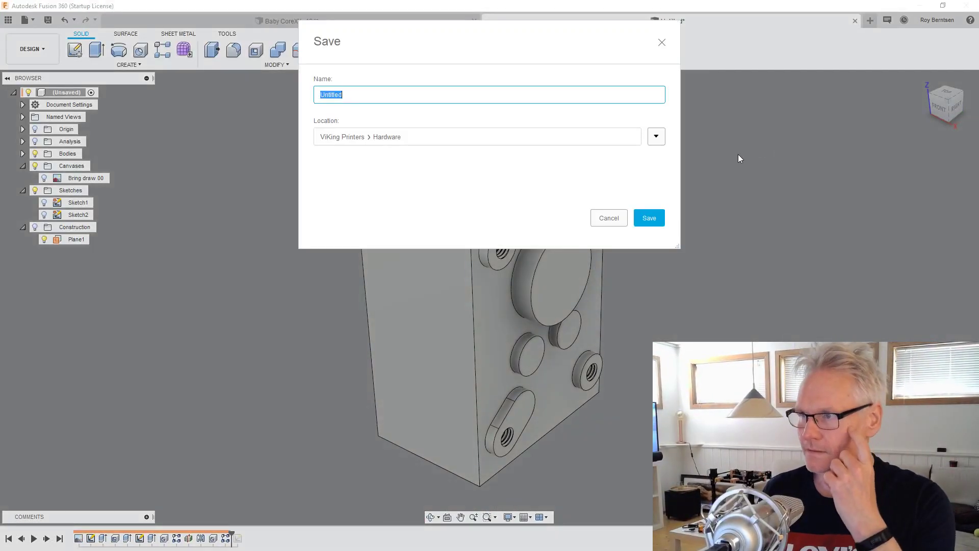
click(656, 137)
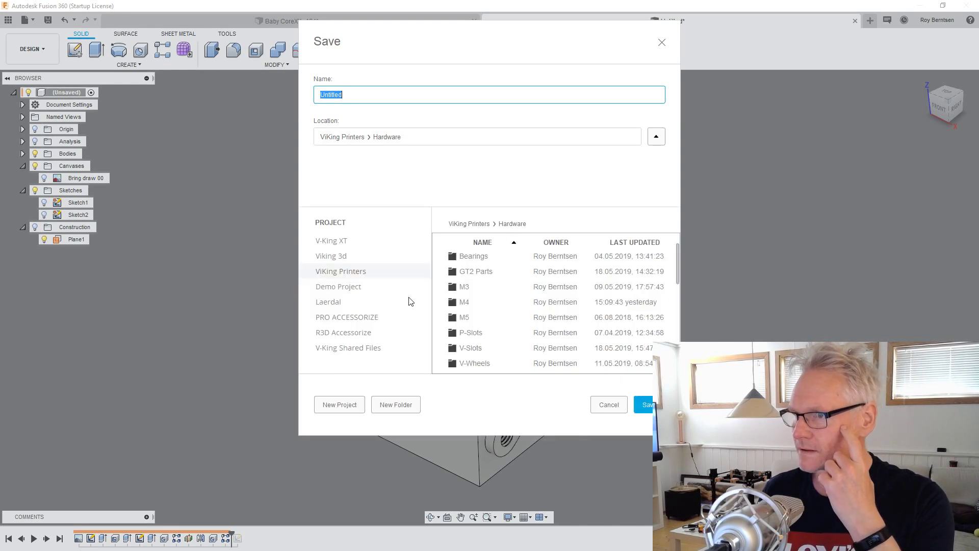
click(477, 225)
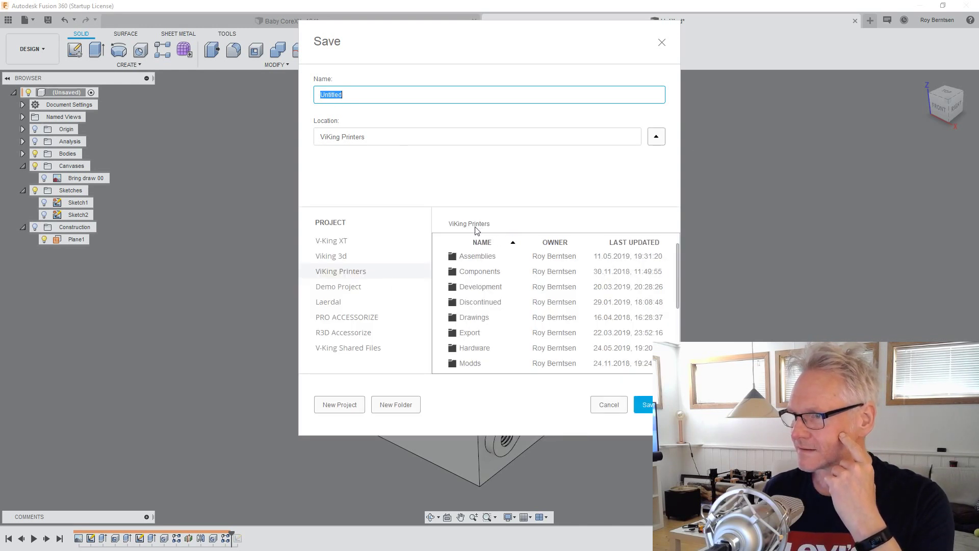
double_click(478, 276)
double_click(468, 256)
click(372, 97)
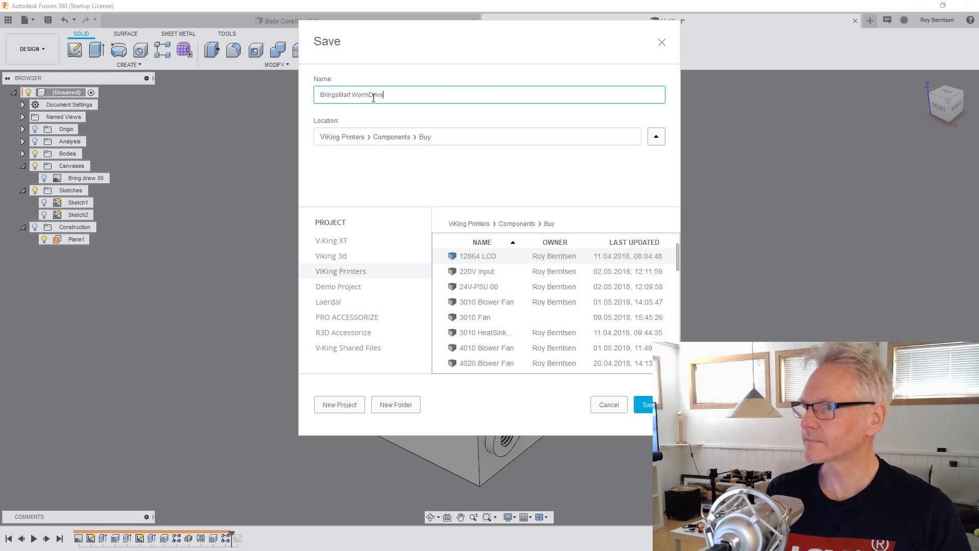
key(Return)
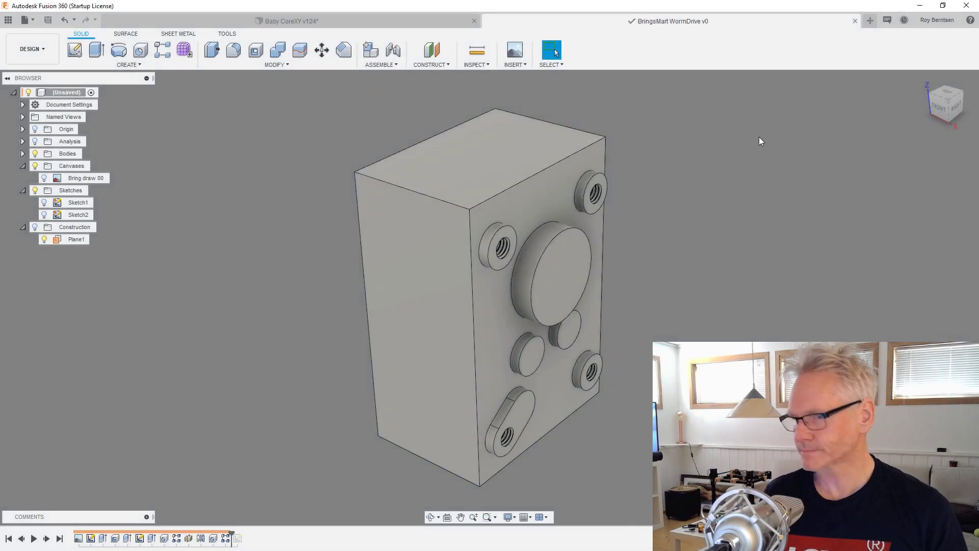
- Assign the Aluminum physical material from the Metal library to the whole component and return to the home view
right_click(71, 96)
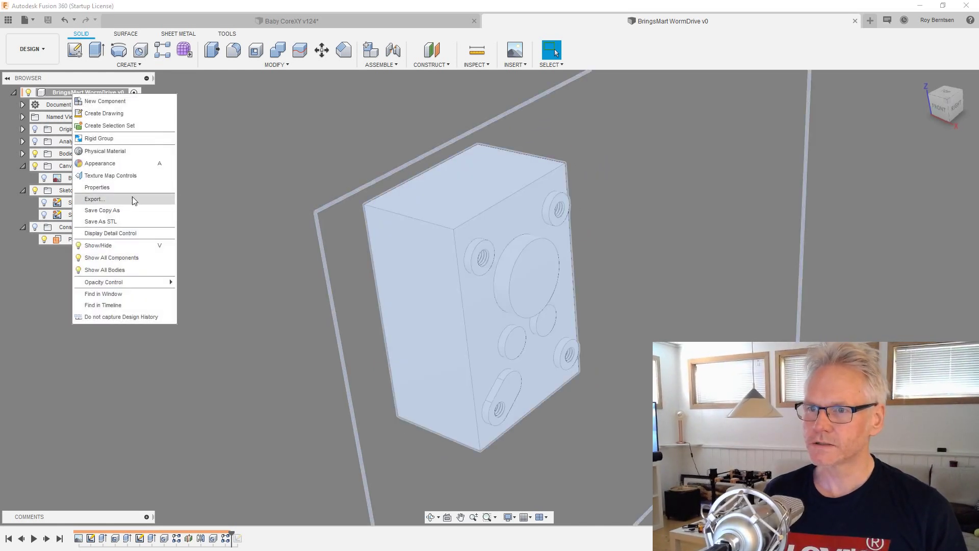
click(126, 152)
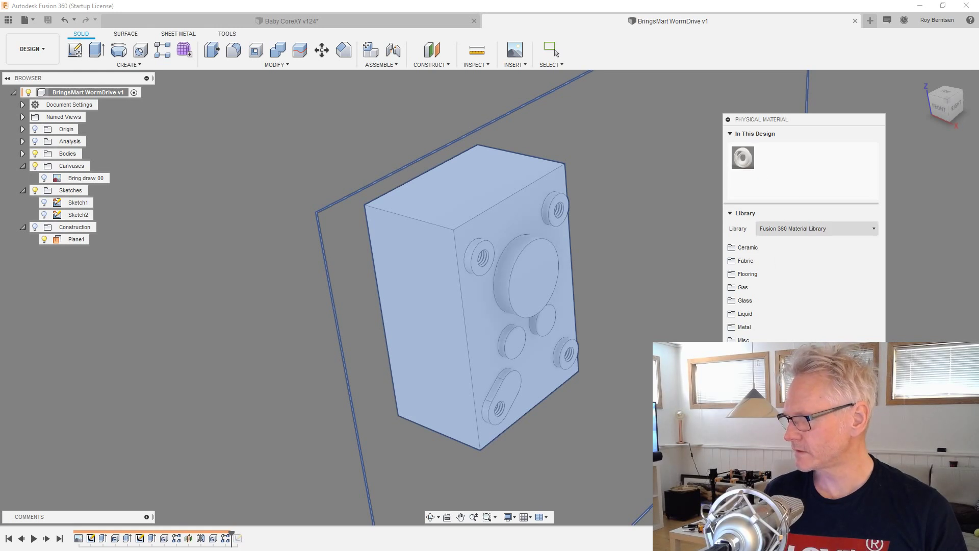
click(765, 327)
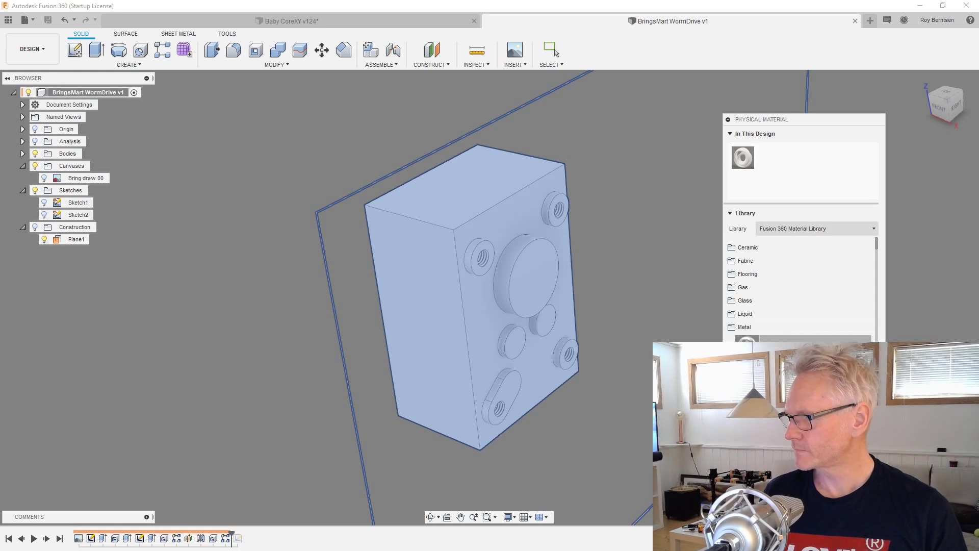
drag(749, 349, 774, 305)
drag(752, 160, 750, 158)
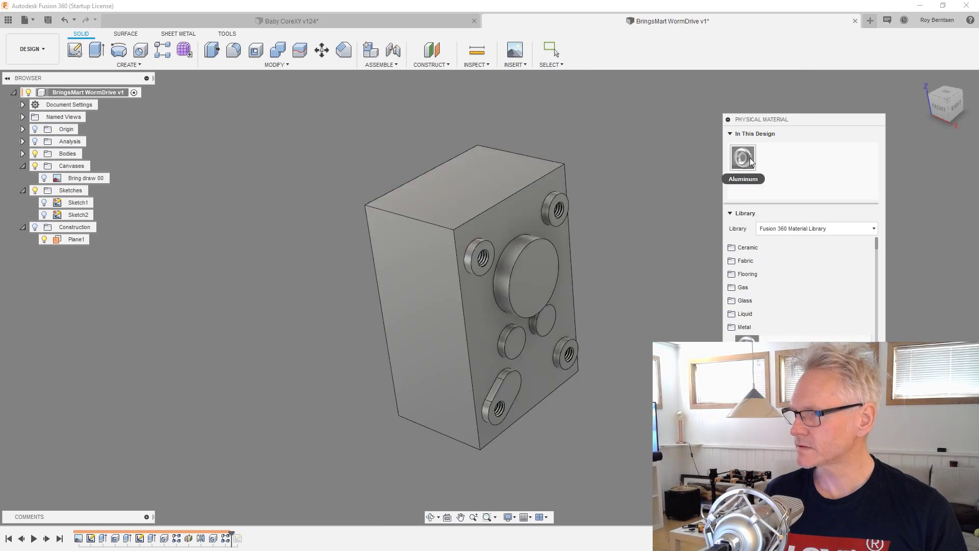
key(Escape)
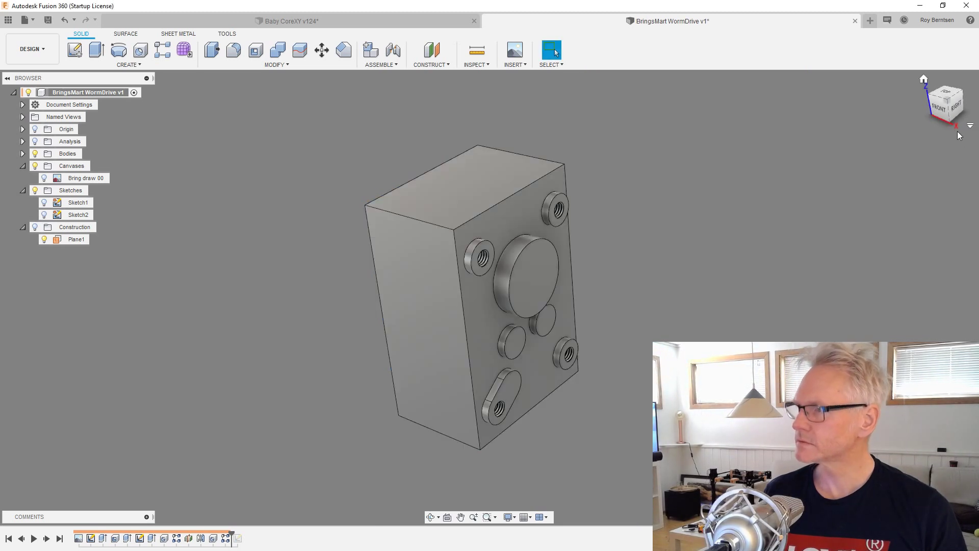
click(923, 80)
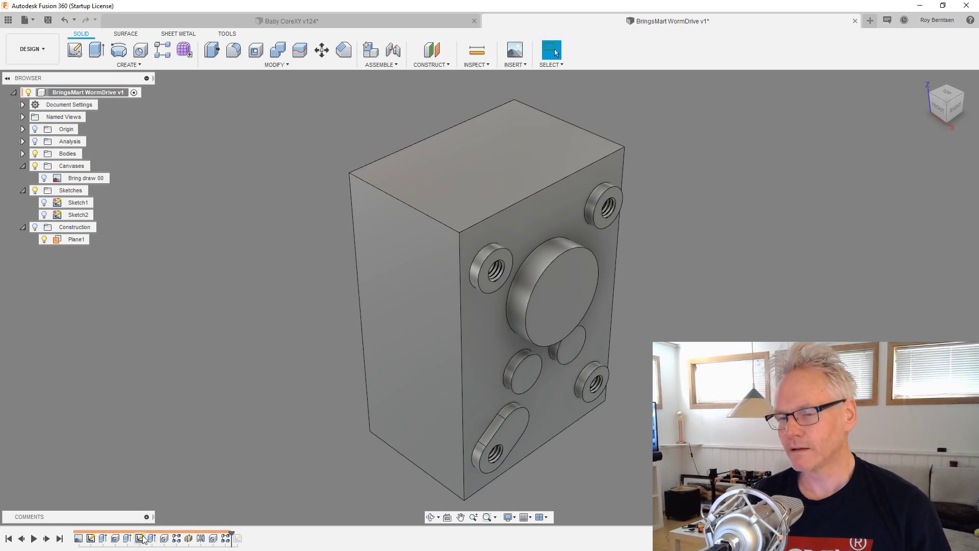
- Set the box shell's inside thickness to 2 mm and show the section analysis
double_click(116, 539)
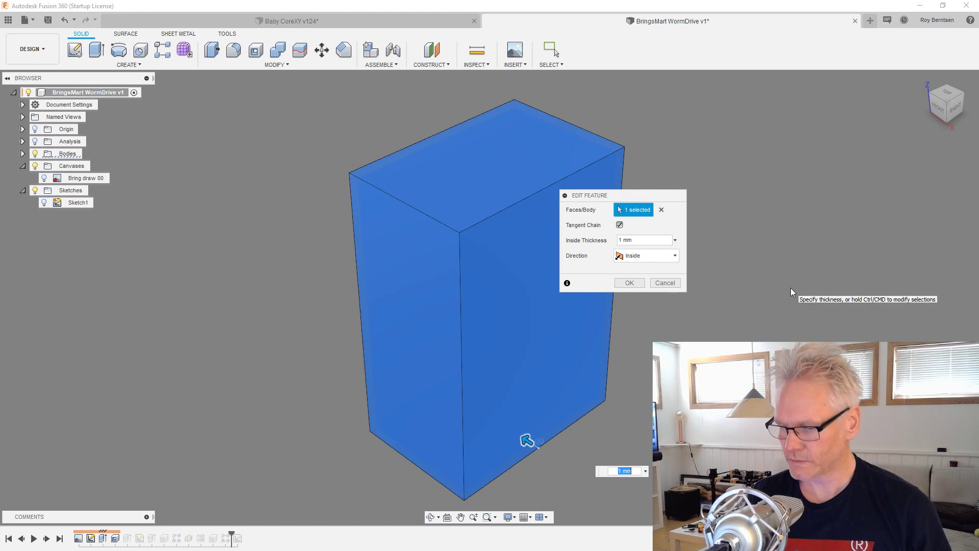
text(2)
key(Return)
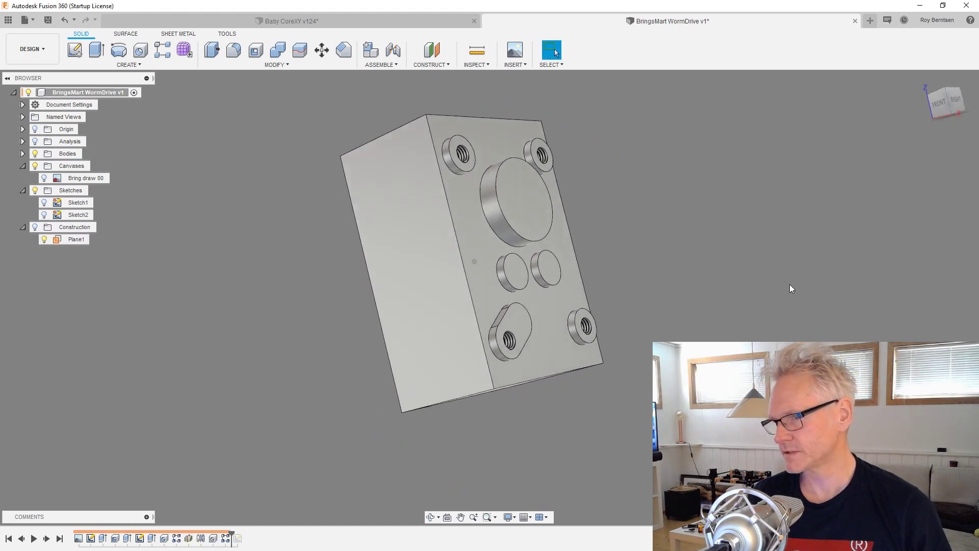
click(35, 141)
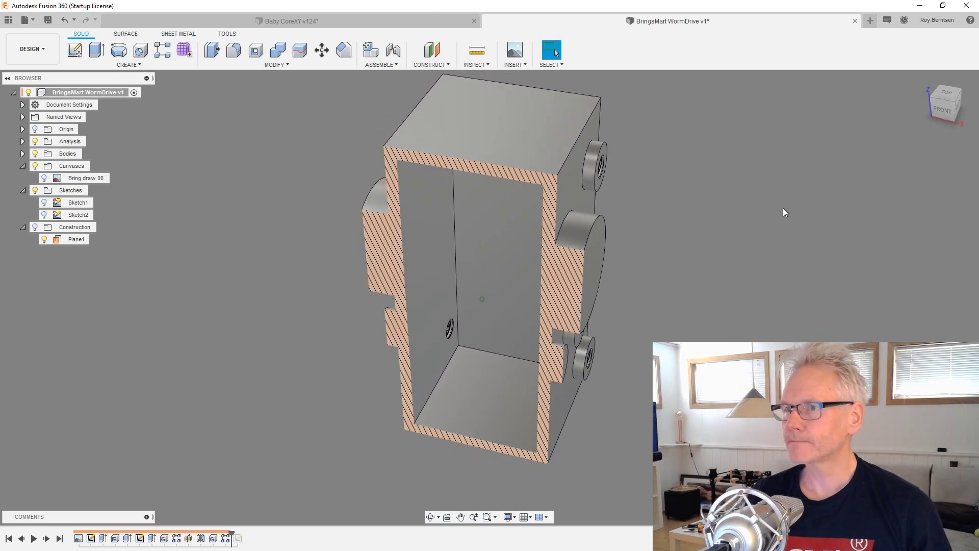
- Split the box body along the inner face of its boss-side wall, separating that wall from the housing
click(276, 64)
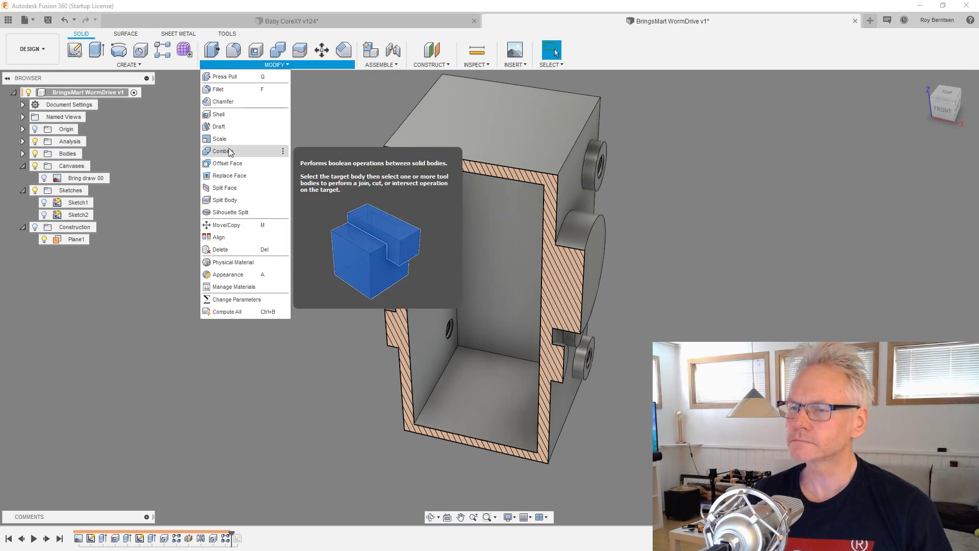
click(224, 200)
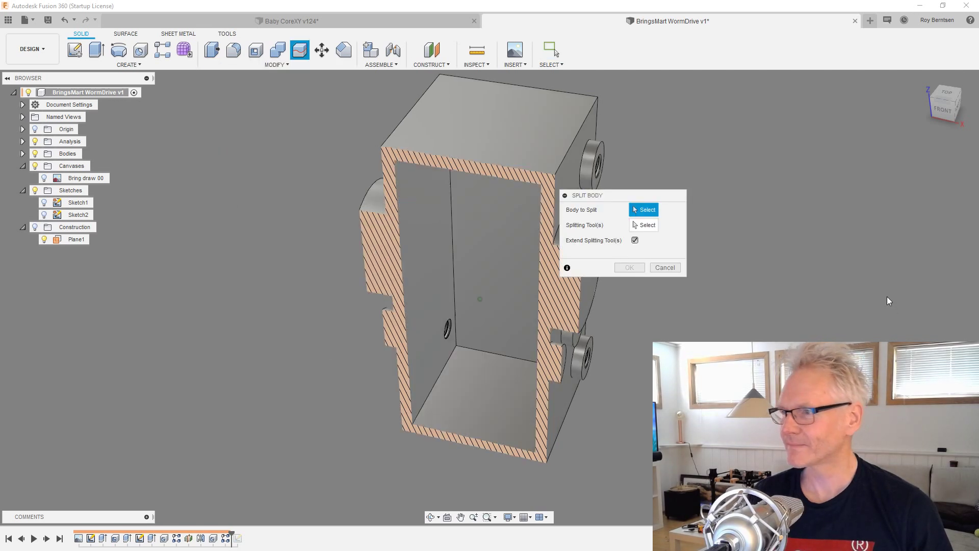
click(571, 89)
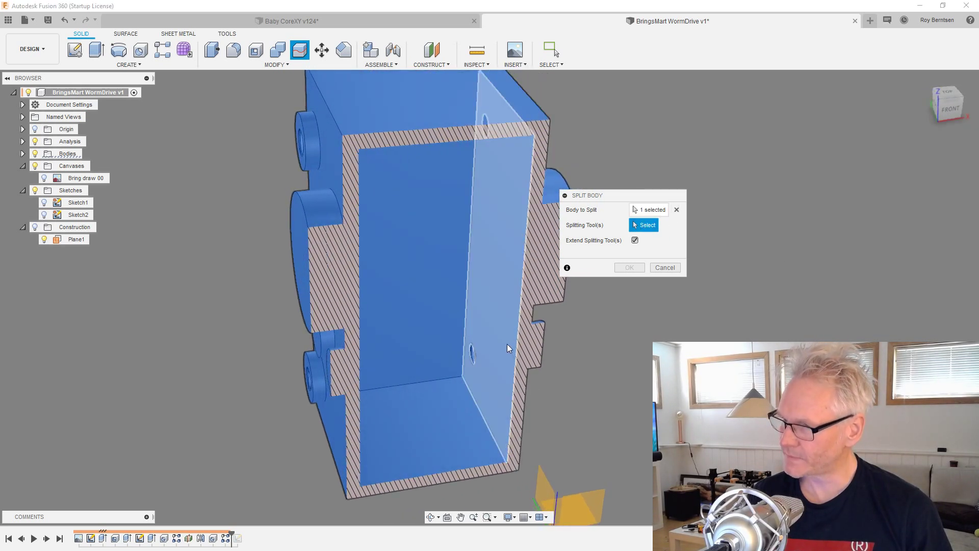
click(506, 342)
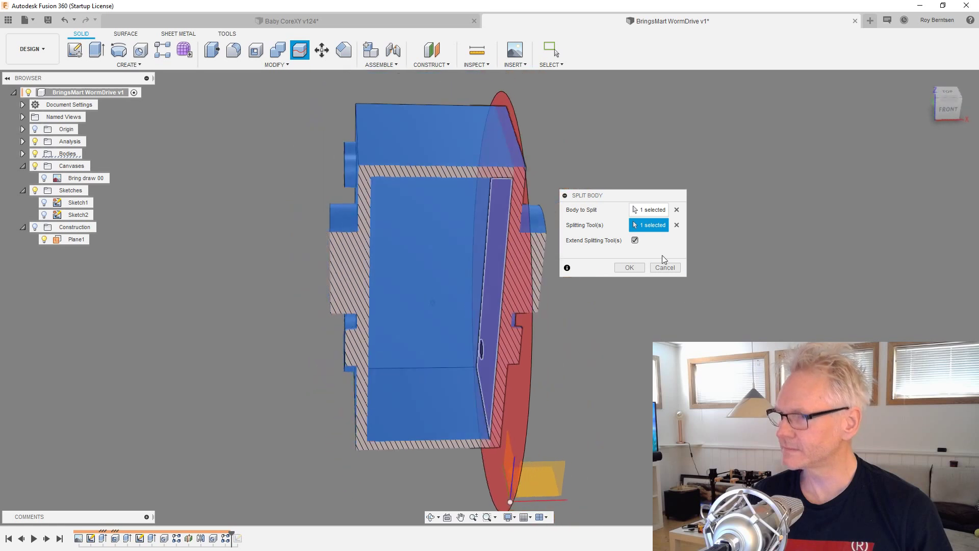
click(629, 268)
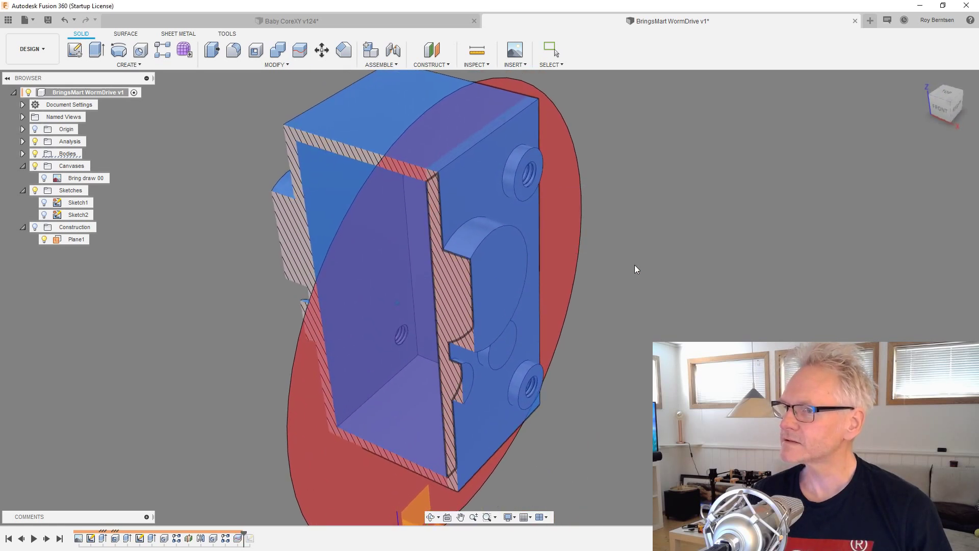
- Rename the separated boss-side wall body to Lid and the remaining housing body to Case
click(24, 153)
double_click(79, 166)
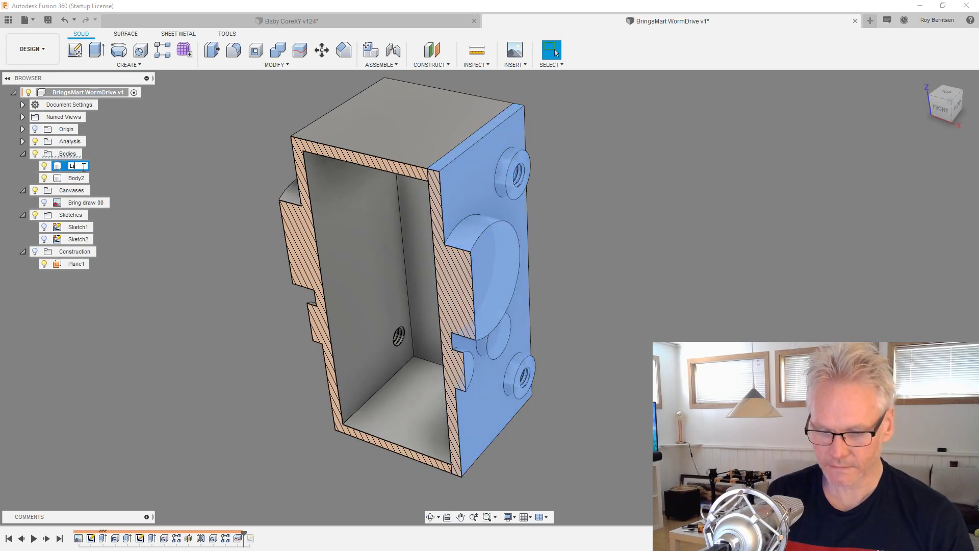
text(Lid)
key(Return)
click(78, 179)
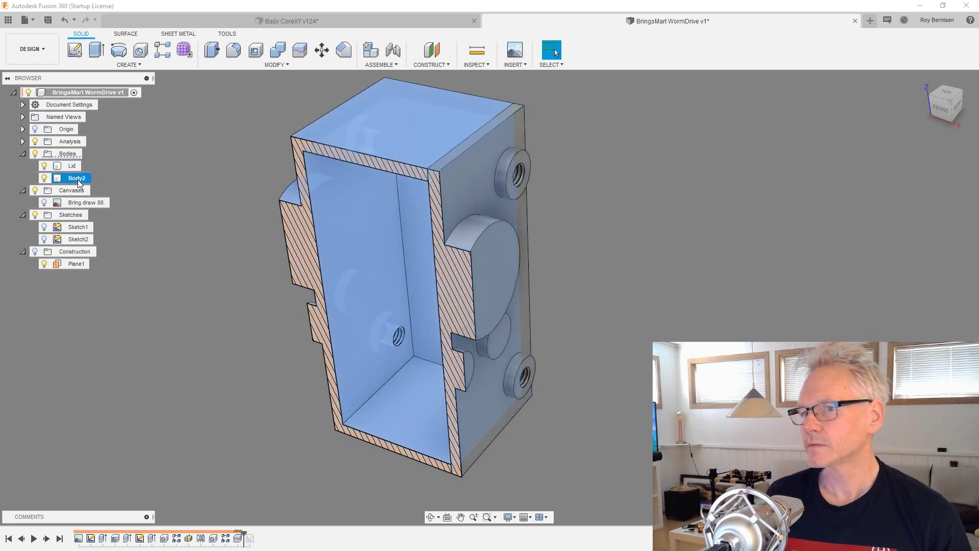
double_click(79, 179)
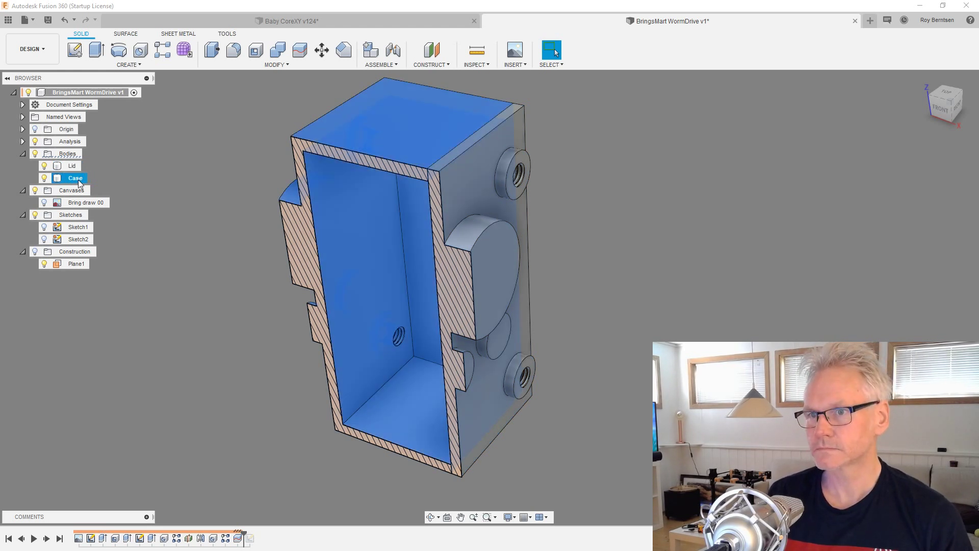
click(752, 157)
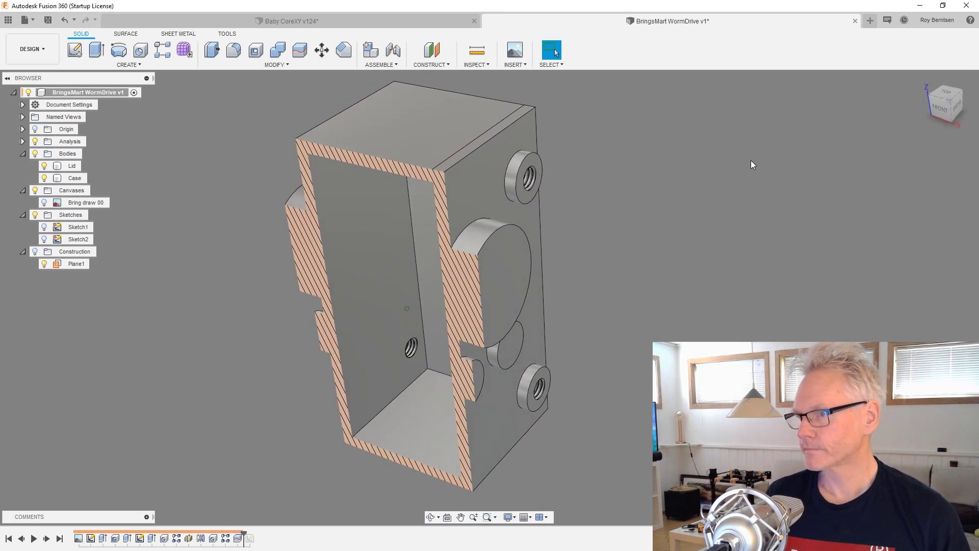
key(a)
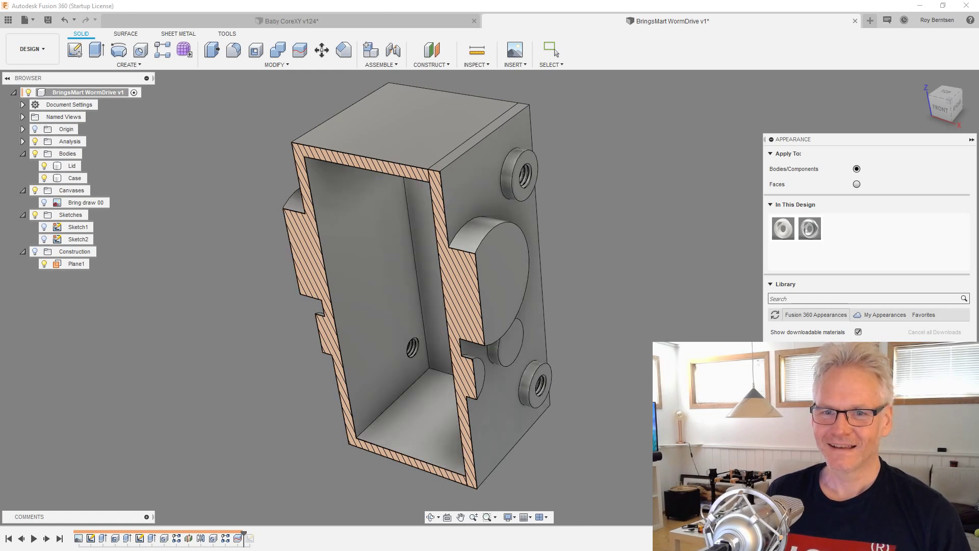
shift+middle_drag(654, 357, 673, 378)
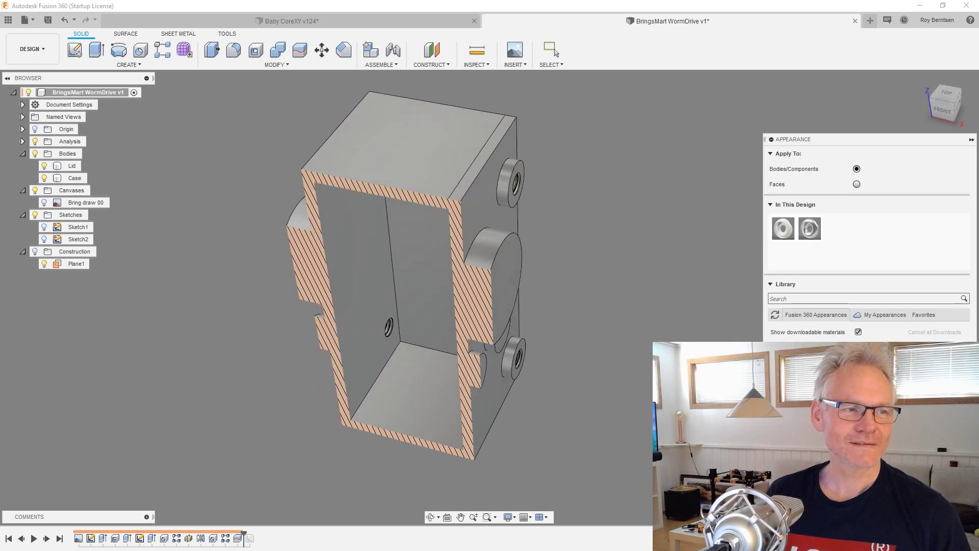
key(alt+Tab)
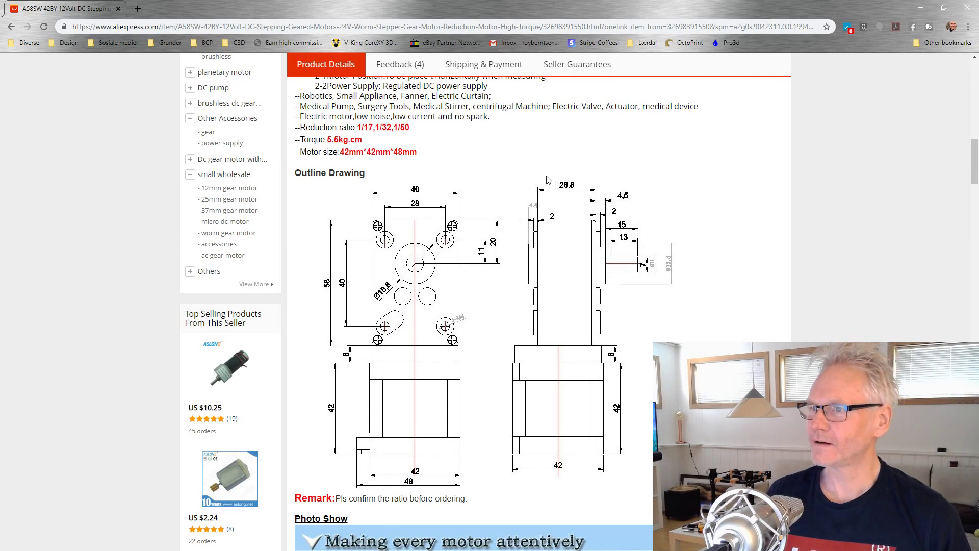
scroll(546, 179, up, 15)
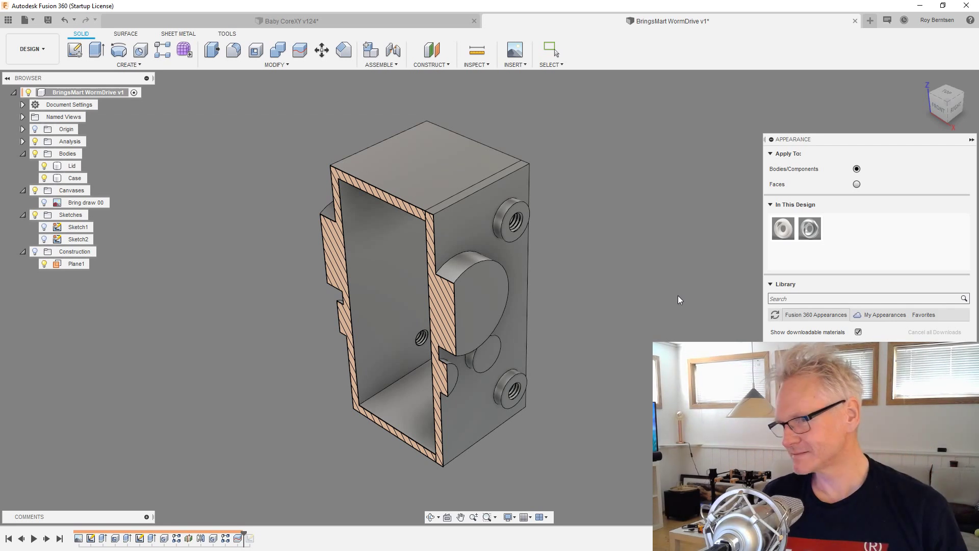
click(35, 143)
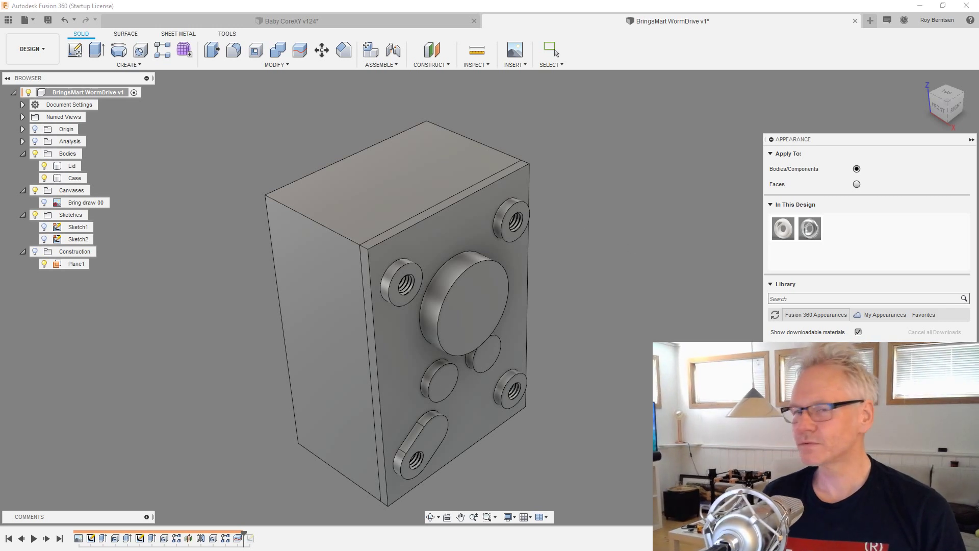
key(Escape)
mouse_move(118, 149)
shift+middle_down()
mouse_move(212, 223)
mouse_move(118, 161)
shift+middle_up()
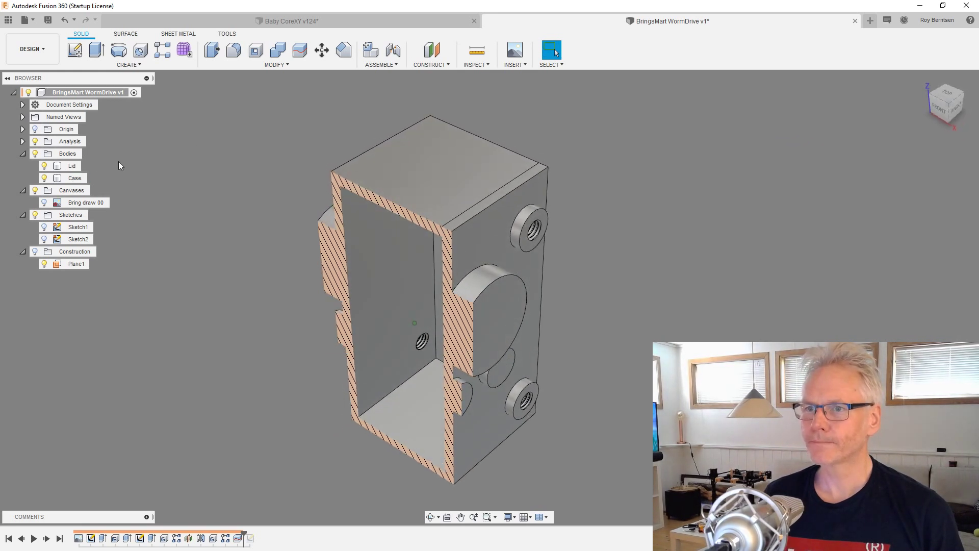
- Hide the section analysis and create a component from the Case body
click(34, 141)
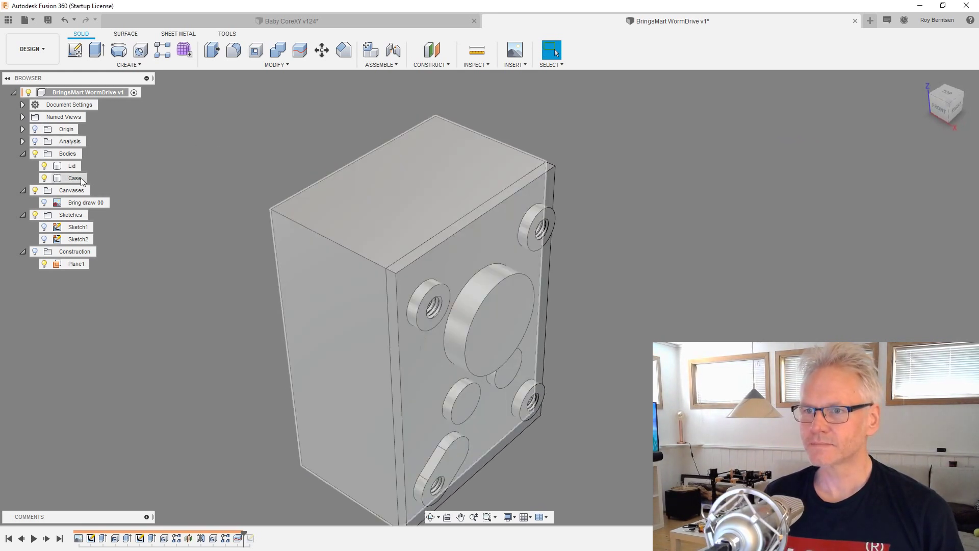
right_click(81, 178)
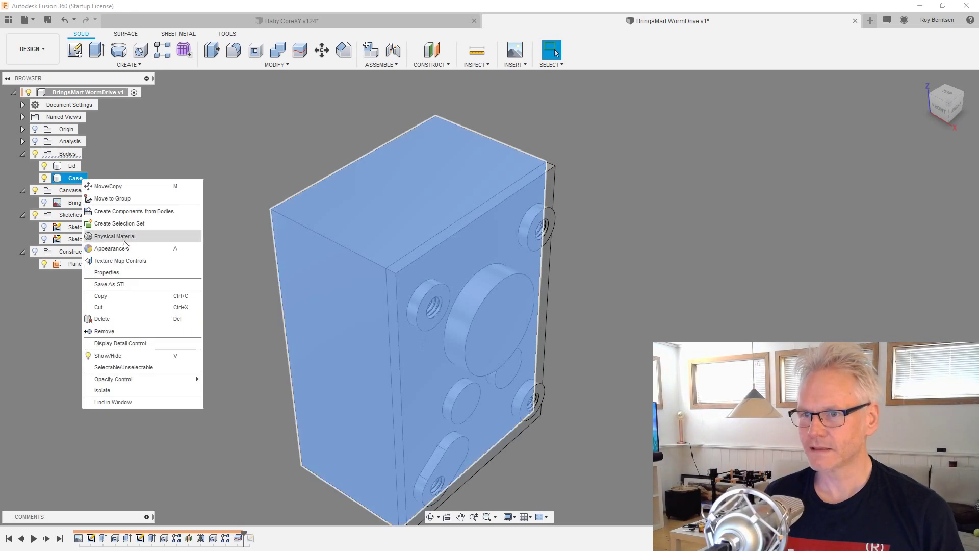
click(127, 211)
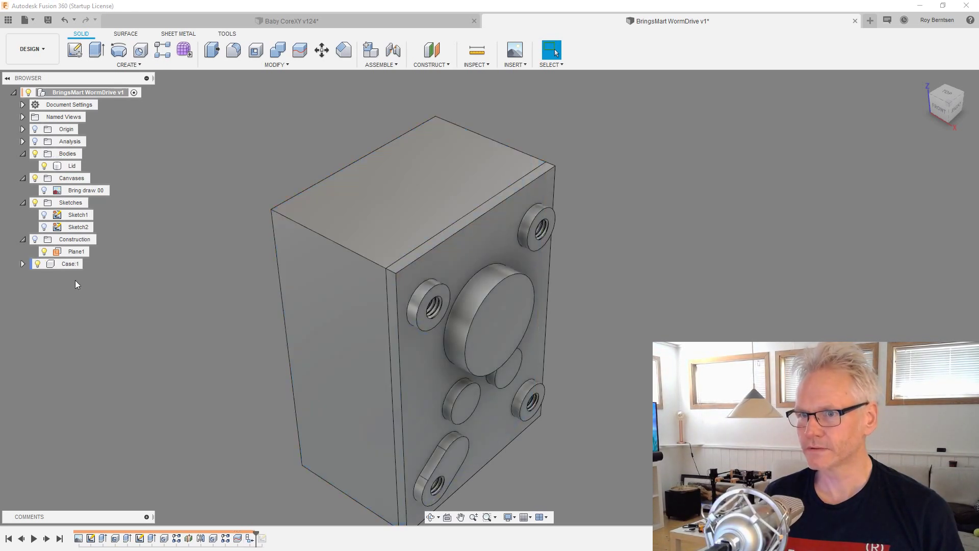
- Ground the Case component and create a separate component from the Lid body
right_click(69, 263)
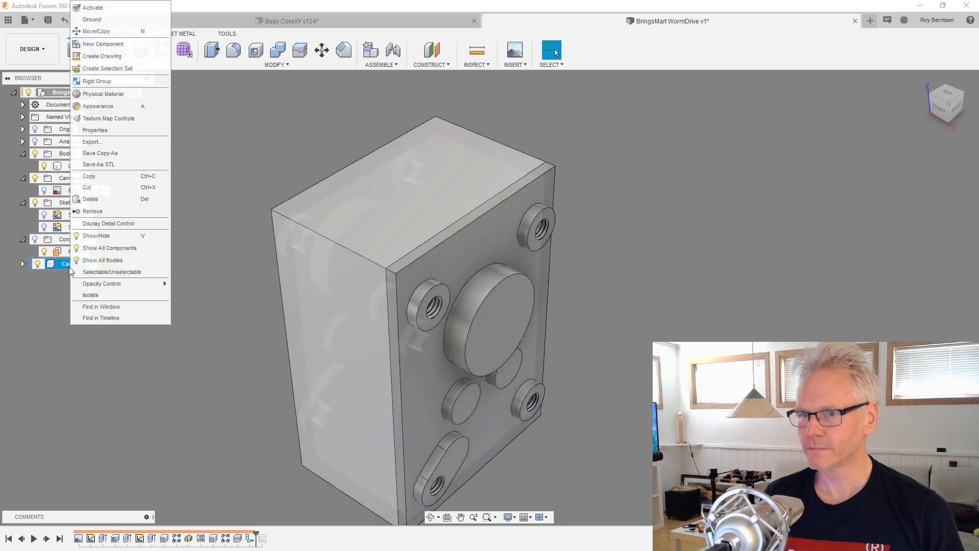
click(103, 23)
click(546, 142)
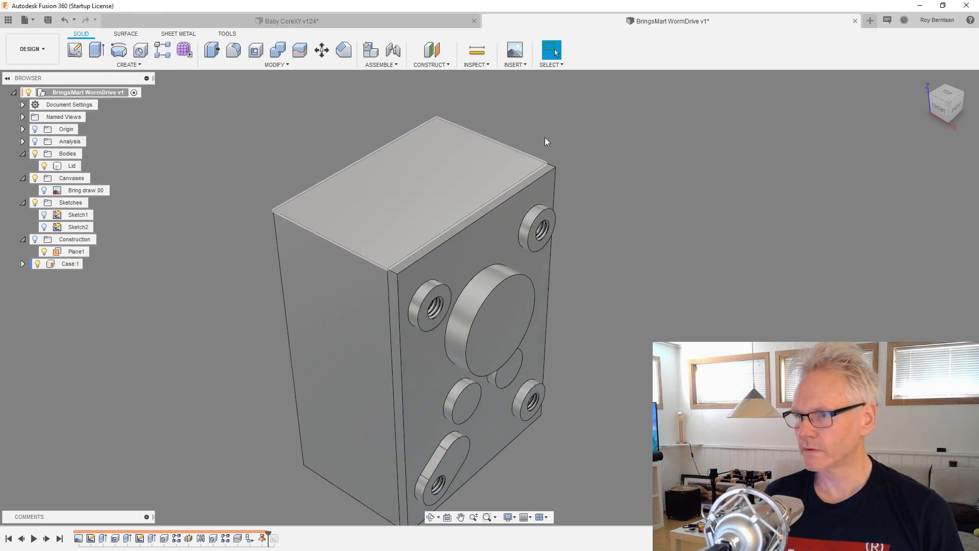
scroll(506, 264, down, 1)
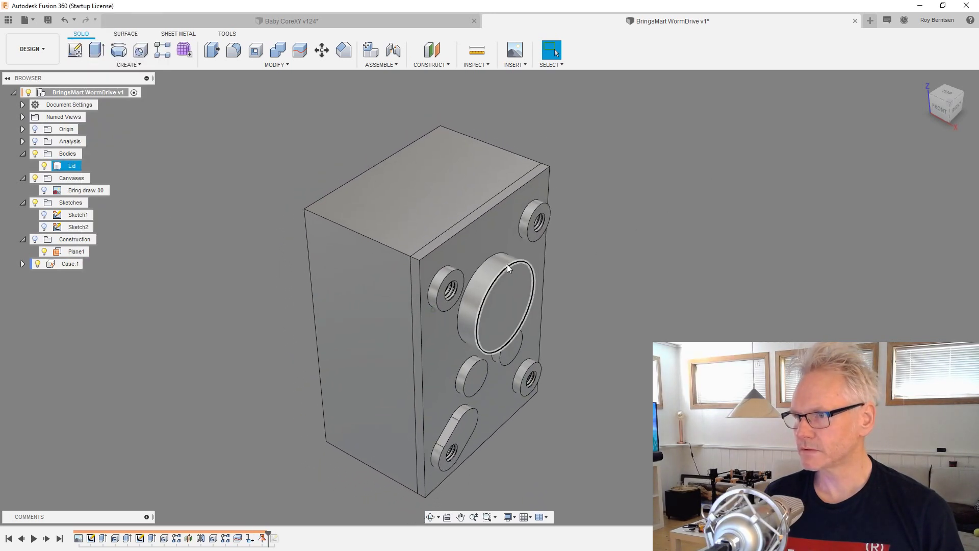
right_click(79, 166)
click(127, 199)
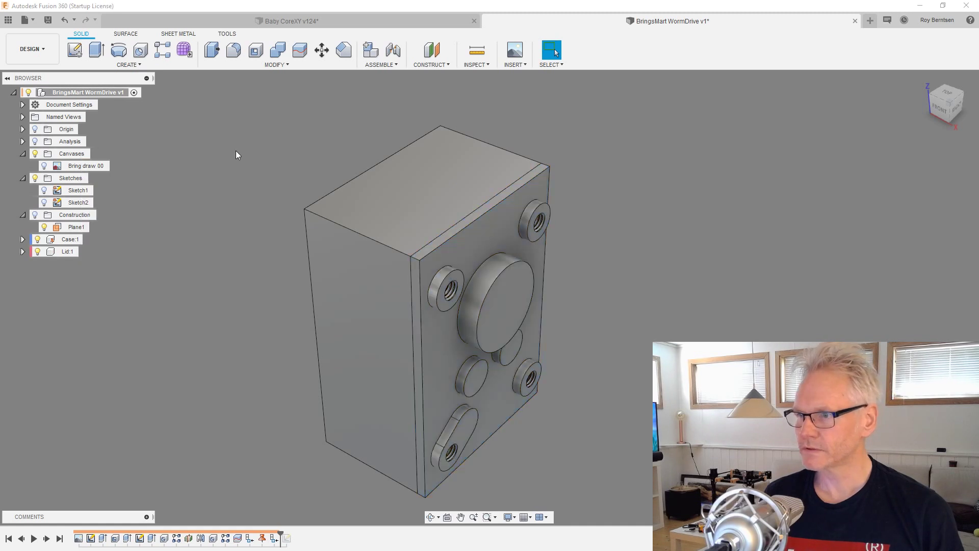
- Pull the Lid component away from the case to check that it moves freely, and revert its position
drag(519, 231, 765, 235)
shift+middle_drag(977, 237, 978, 237)
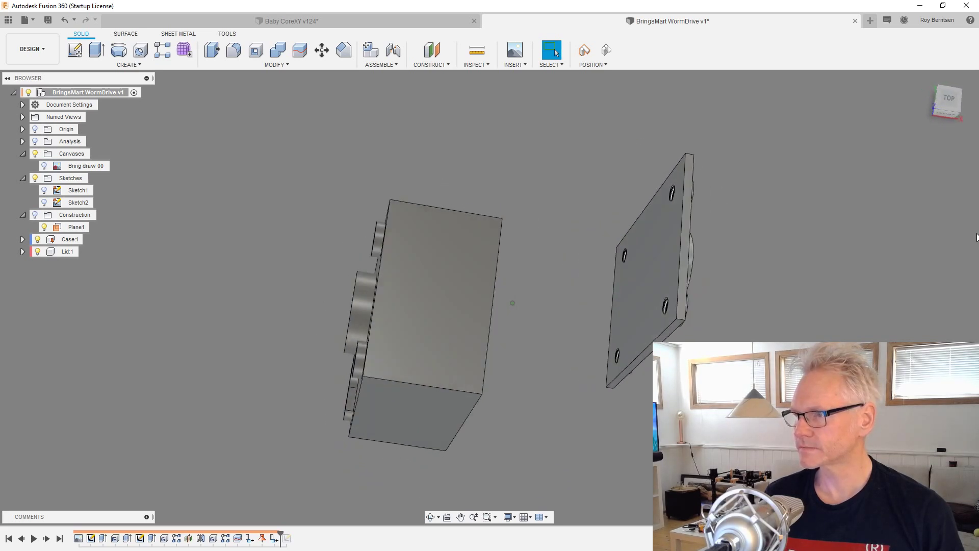
click(608, 52)
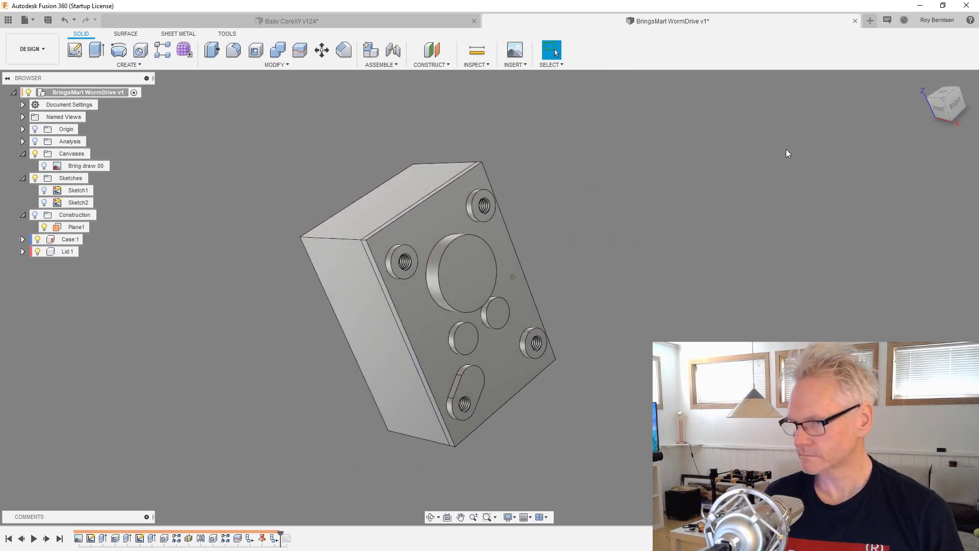
shift+middle_drag(785, 149, 736, 216)
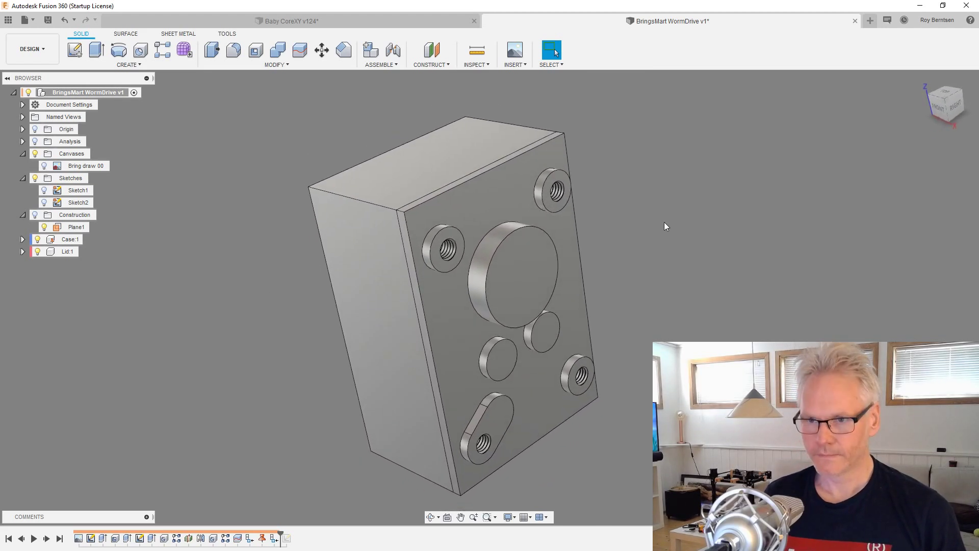
- Activate the Lid component and place a simple untapped hole at the center of the large round boss
click(84, 252)
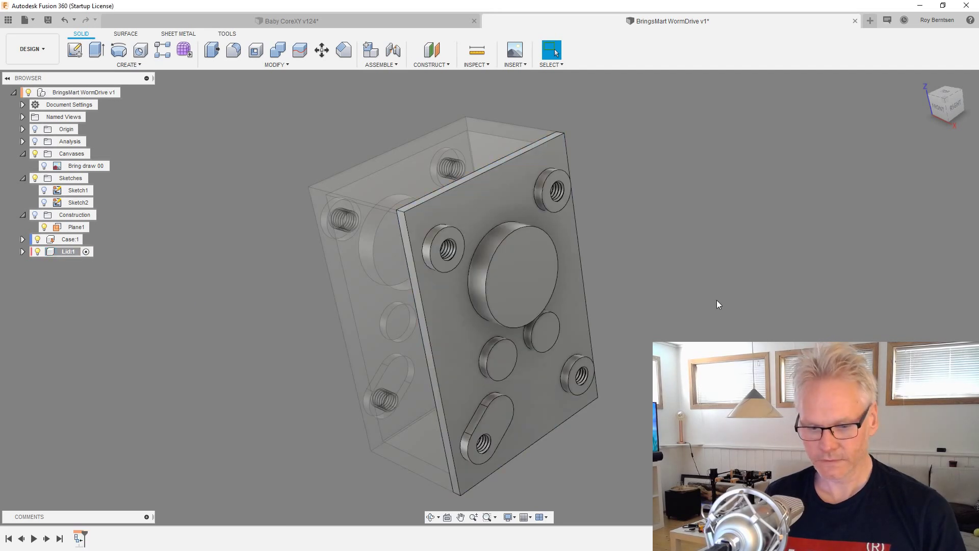
key(h)
scroll(667, 295, up, 3)
scroll(663, 289, up, 2)
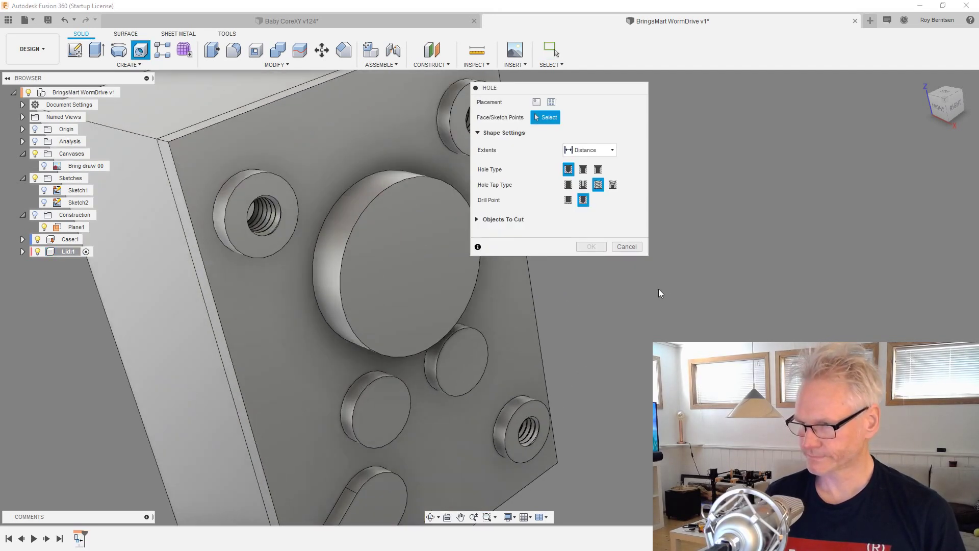
click(422, 224)
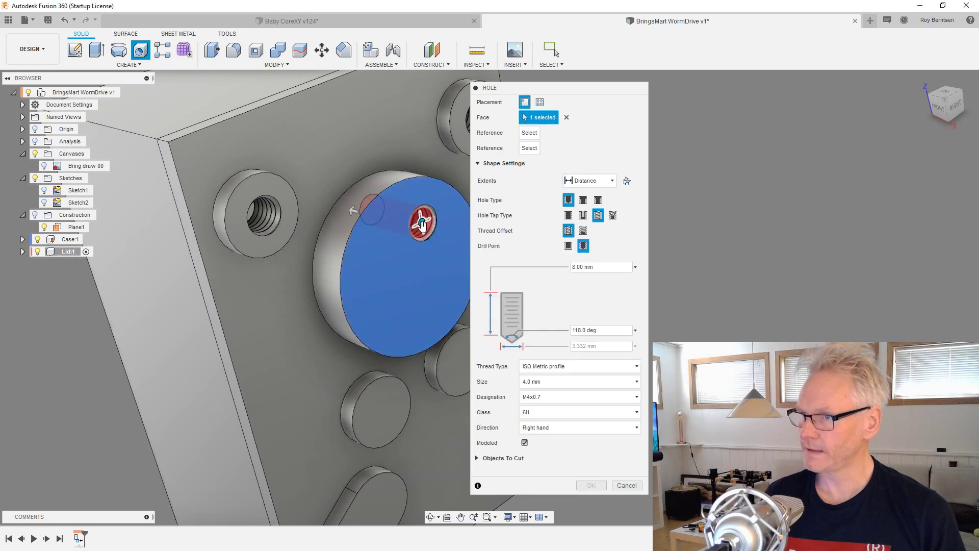
mouse_move(421, 224)
mouse_down()
mouse_move(429, 302)
mouse_move(408, 271)
mouse_up()
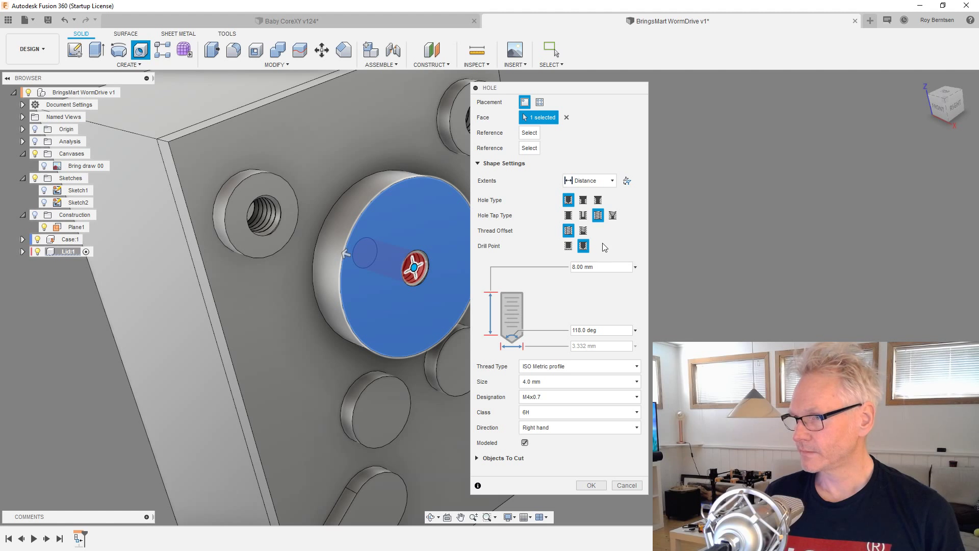
click(569, 217)
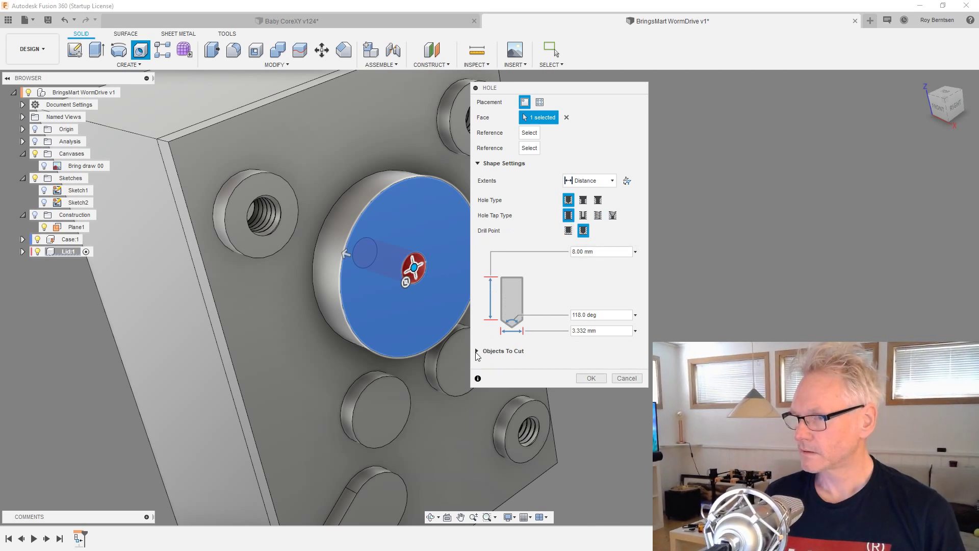
- Check that the hole cuts only the Lid body, set its diameter to 9 mm and create it
click(478, 351)
scroll(440, 302, down, 5)
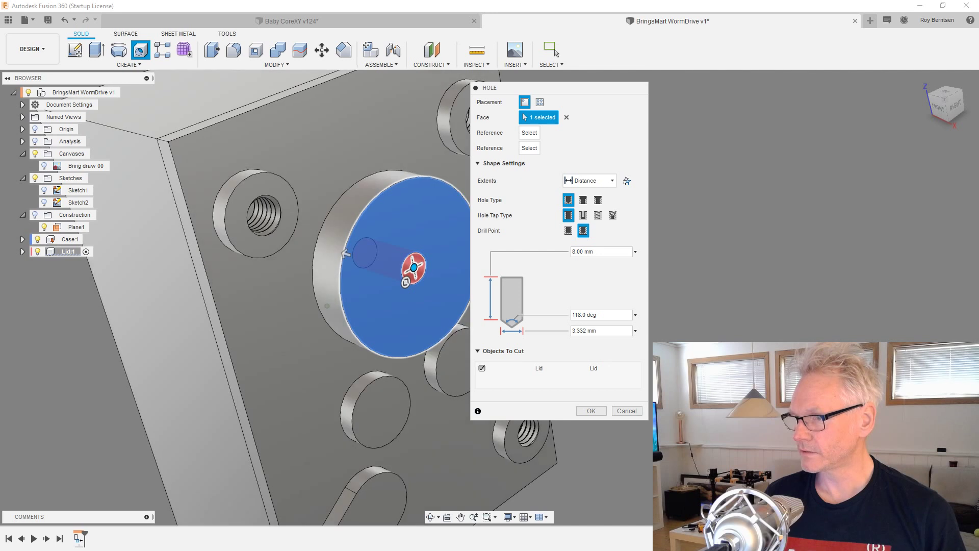
shift+middle_drag(378, 301, 443, 327)
shift+middle_drag(395, 261, 346, 288)
scroll(331, 296, up, 1)
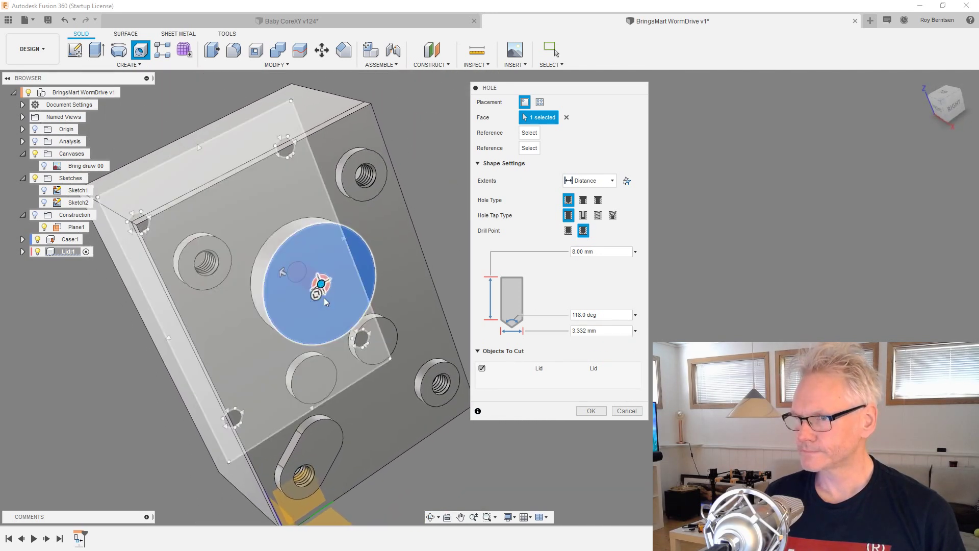
drag(315, 294, 308, 307)
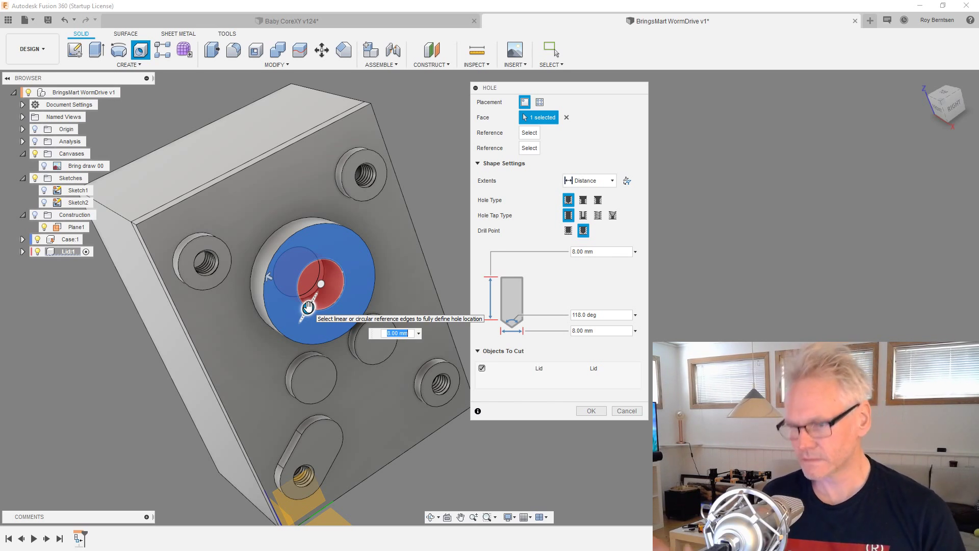
text(9)
key(Return)
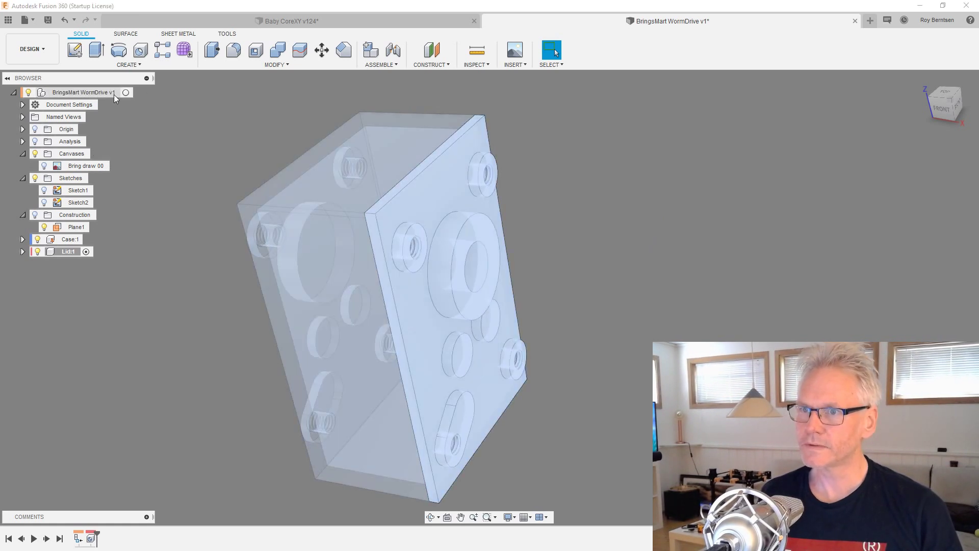
- Activate the top-level component and roll the design history back to just after the box's first extrusion
click(126, 93)
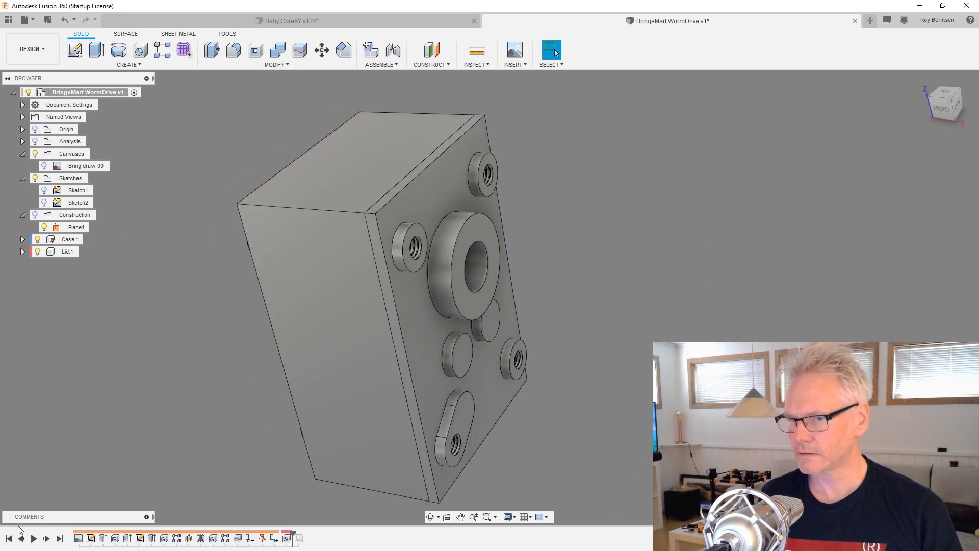
click(9, 539)
click(47, 538)
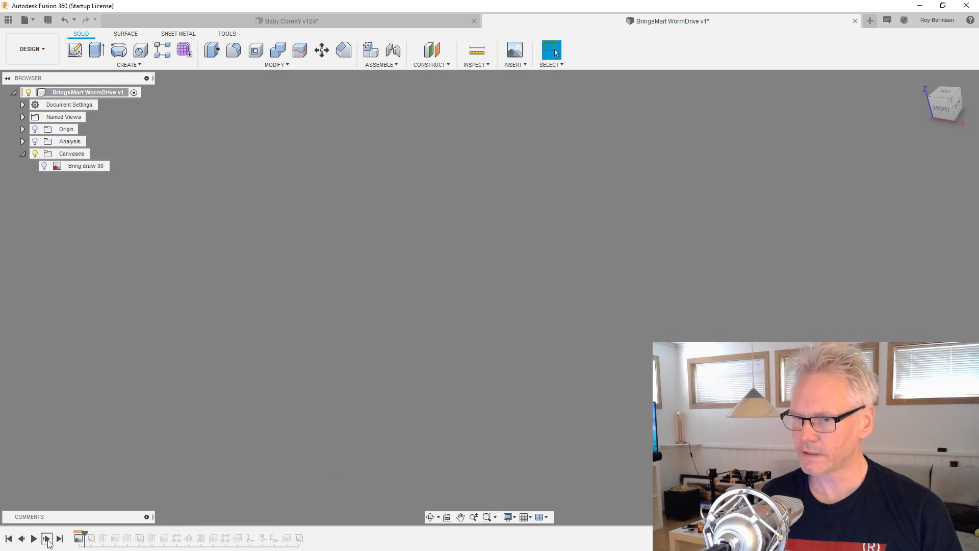
click(47, 538)
click(46, 539)
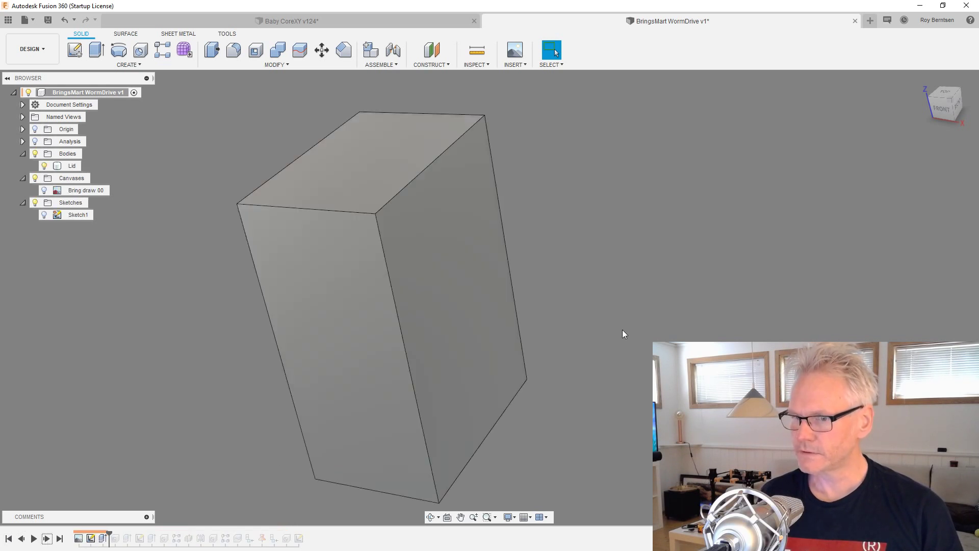
- Round the four short edges across the box's thickness with a 2 mm constant-radius fillet
scroll(618, 327, down, 2)
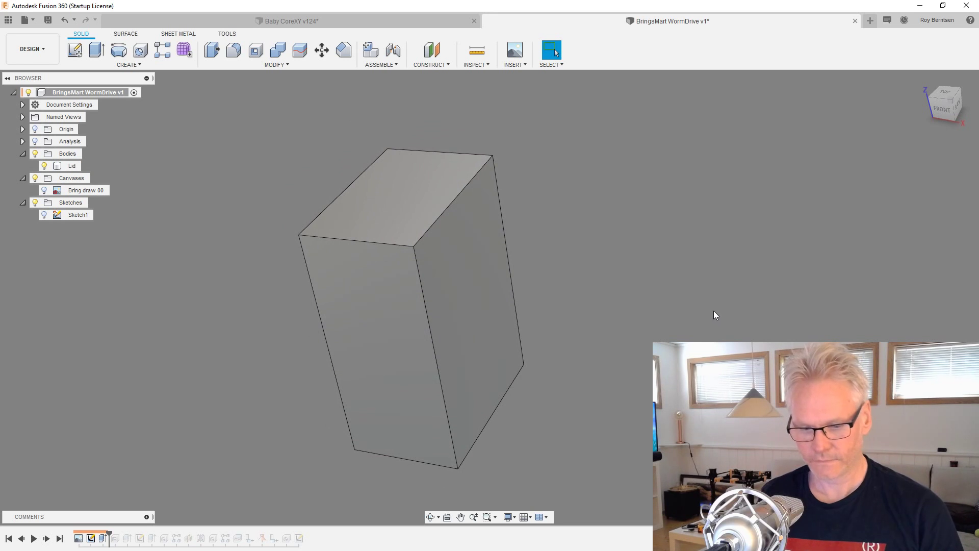
key(f)
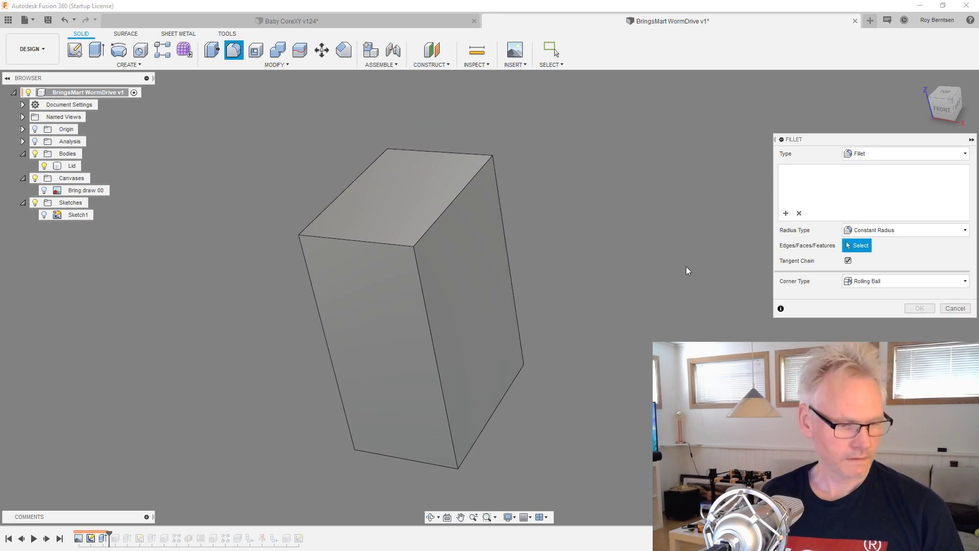
click(379, 245)
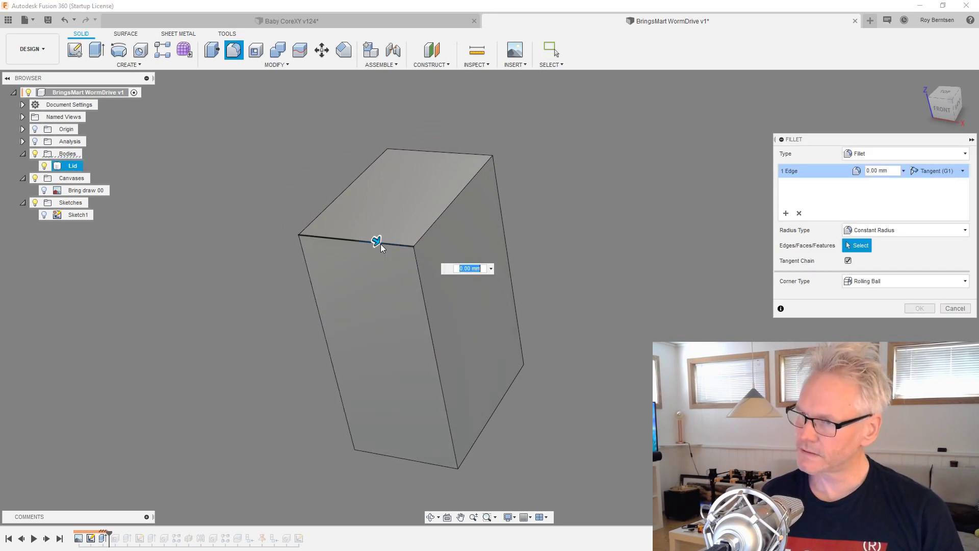
click(451, 154)
text(1)
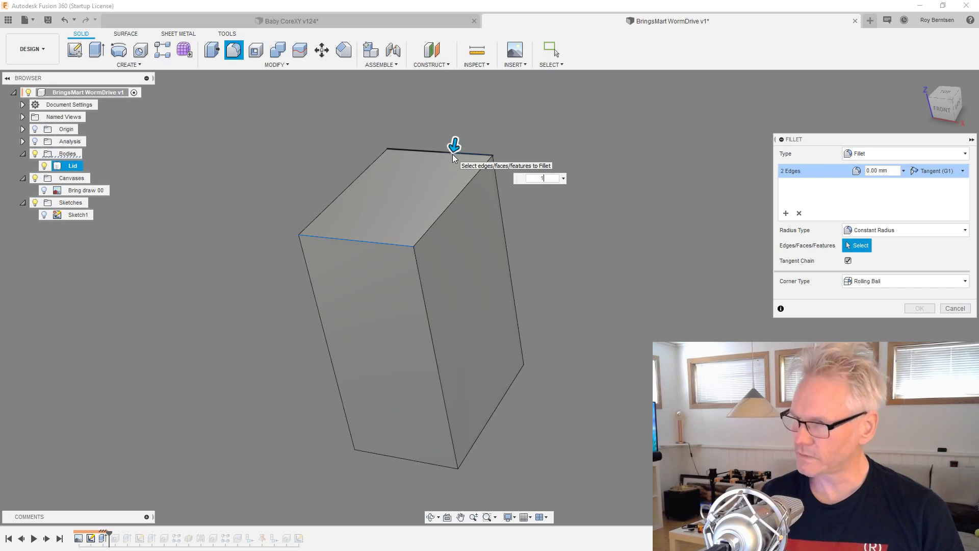
shift+middle_drag(452, 440, 428, 440)
scroll(410, 464, up, 4)
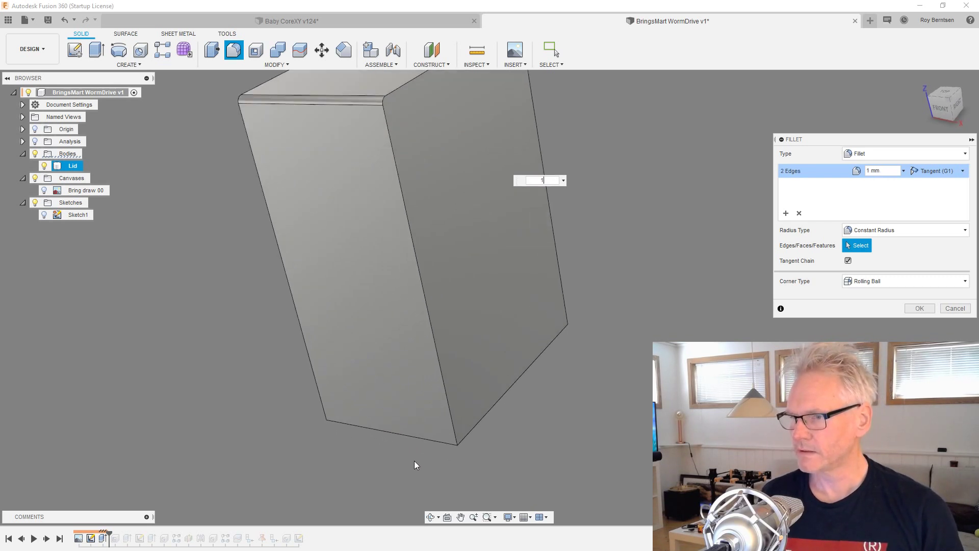
click(424, 438)
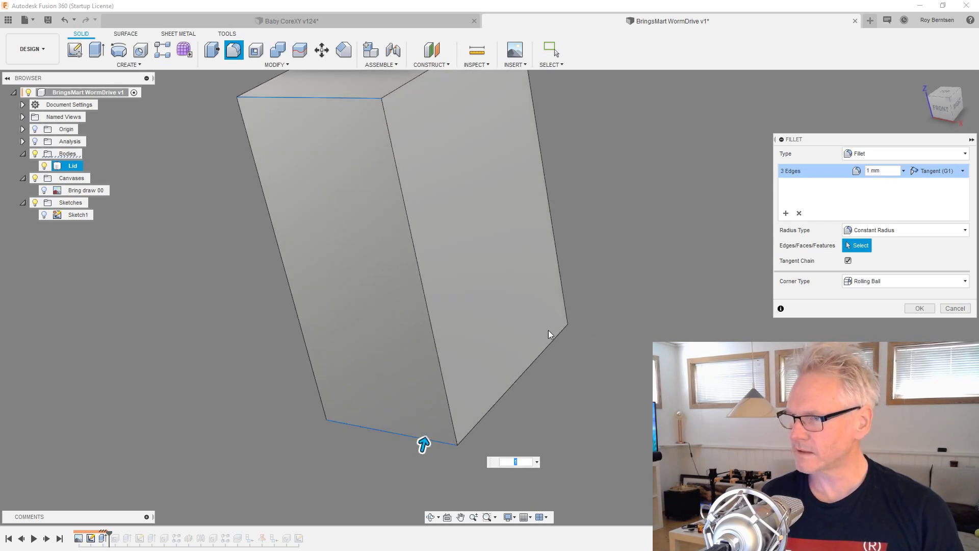
click(548, 323)
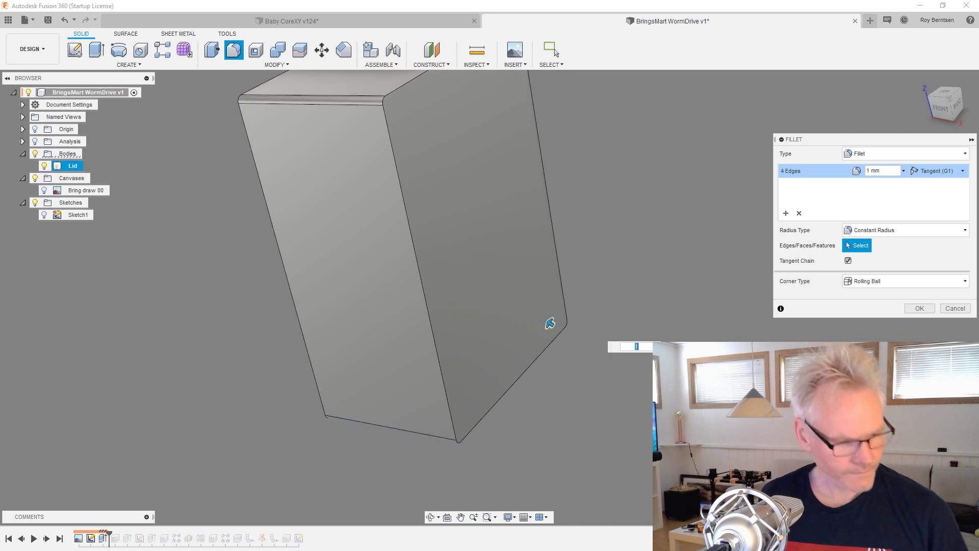
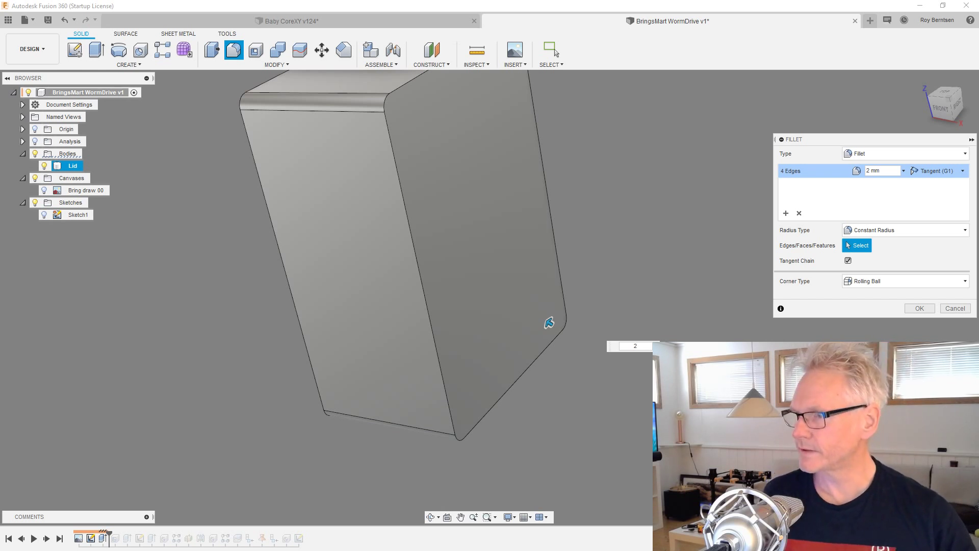
click(921, 309)
- Fillet the tangent edge loops around both large faces of the box with a 1 mm radius
scroll(589, 427, down, 3)
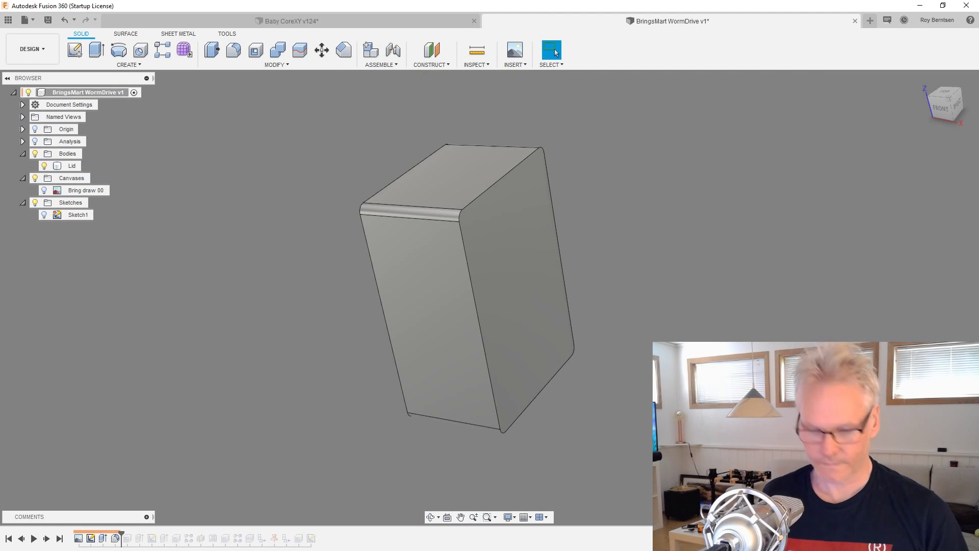
key(f)
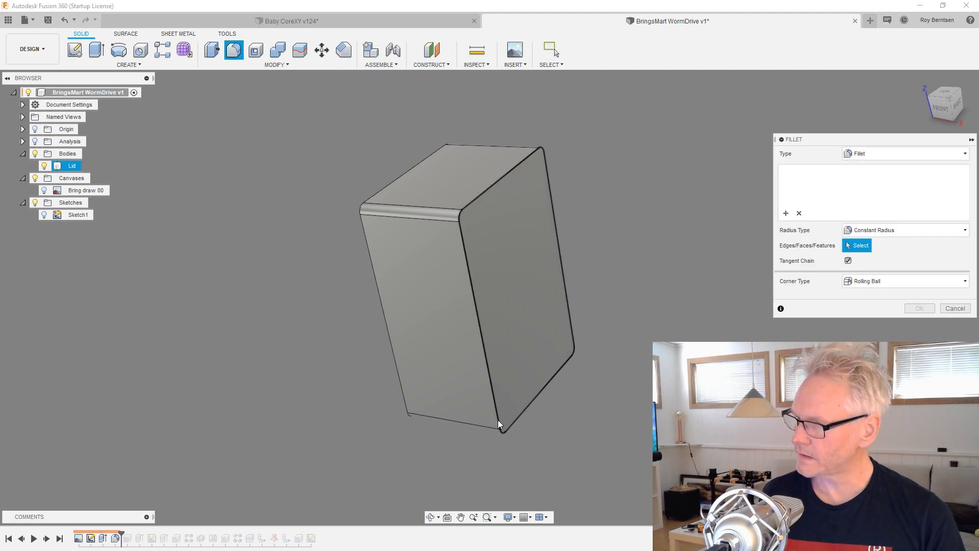
text(1)
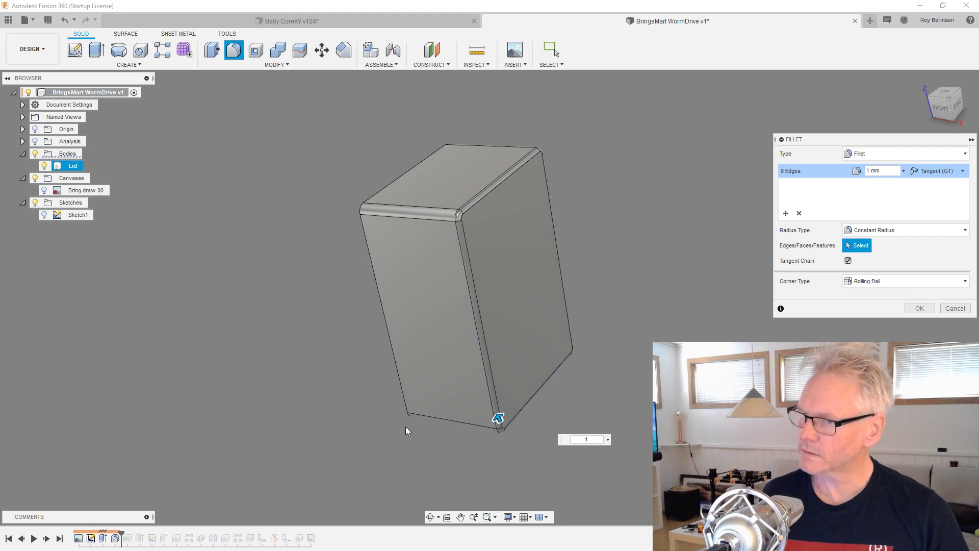
scroll(405, 426, up, 5)
click(401, 382)
scroll(403, 382, down, 4)
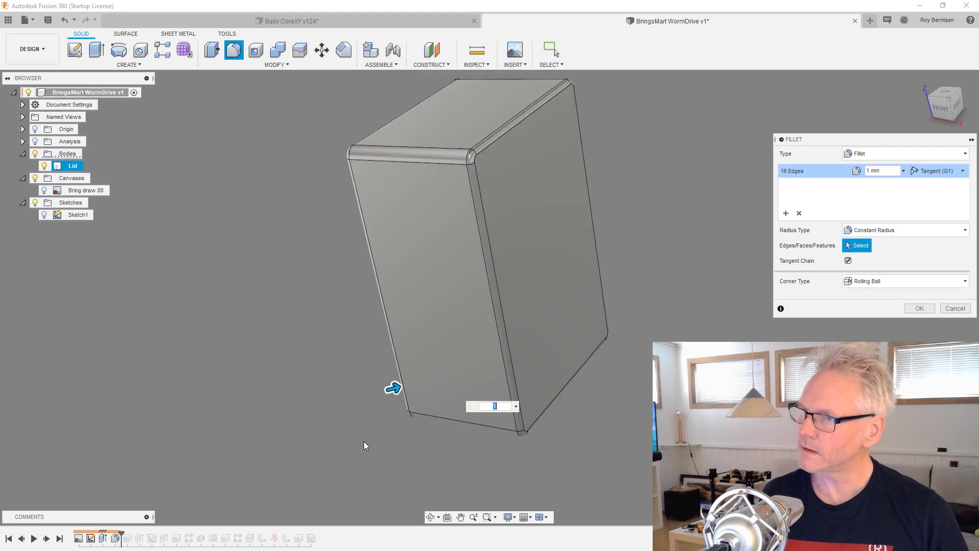
click(916, 308)
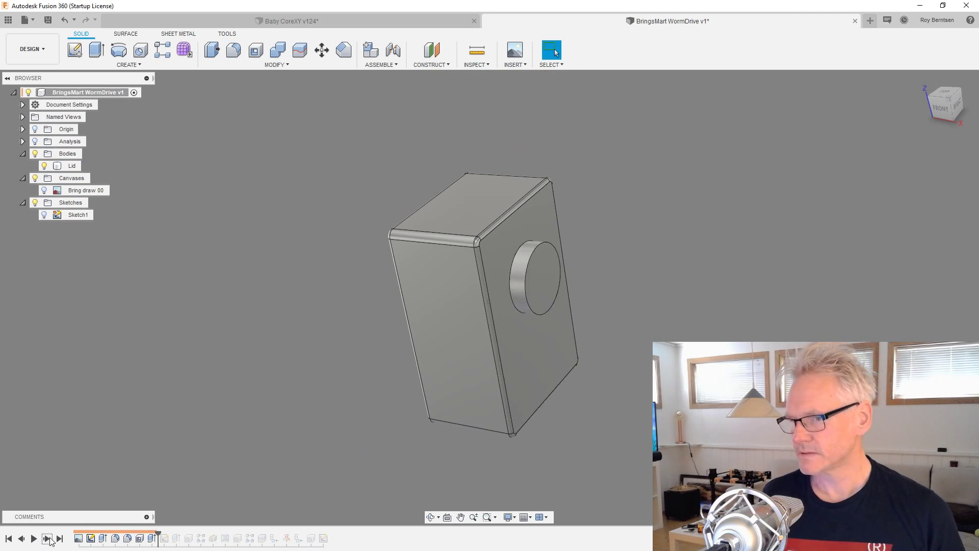
- Step the design history forward to its end and delete the last sketch, Sketch3, from it
click(47, 539)
click(53, 539)
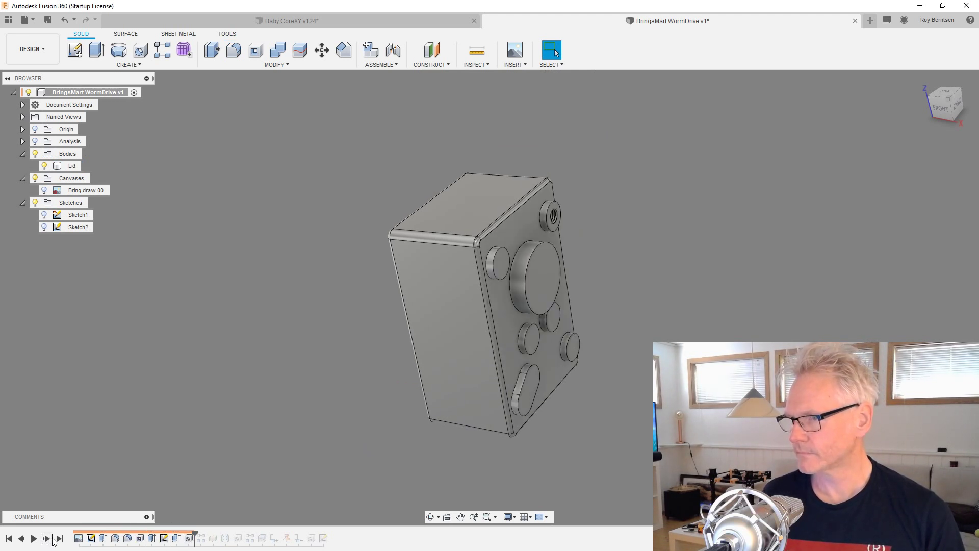
click(53, 539)
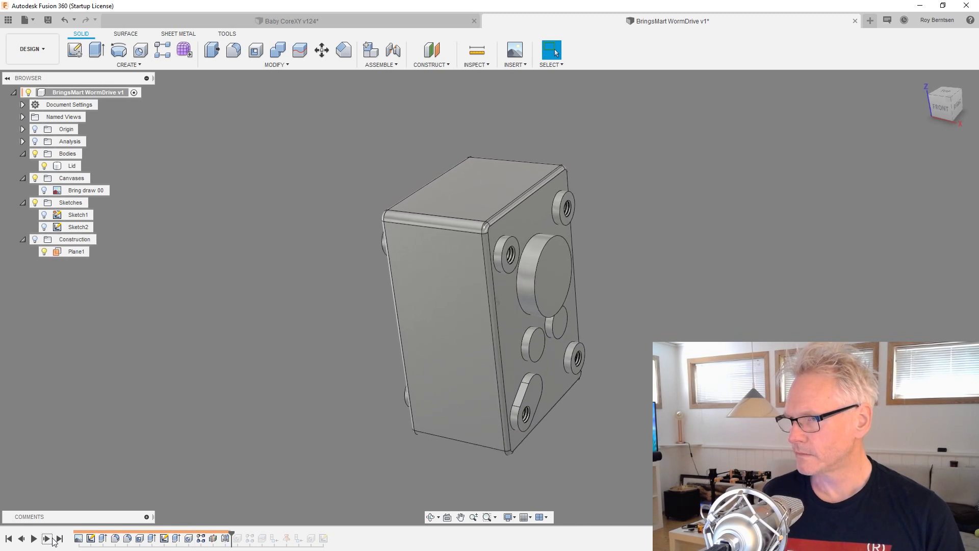
click(53, 539)
click(52, 538)
click(52, 539)
click(53, 538)
click(46, 538)
click(47, 538)
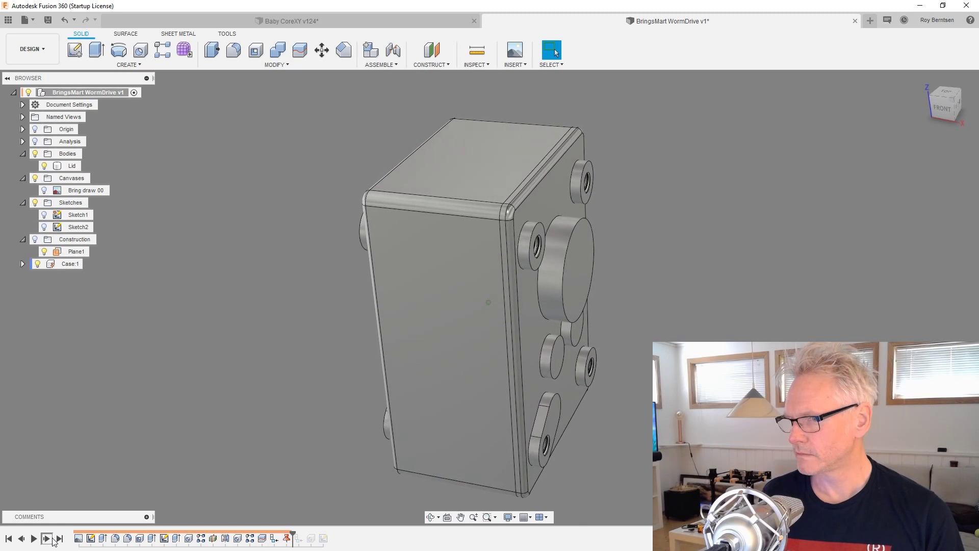
click(46, 539)
click(52, 539)
click(53, 539)
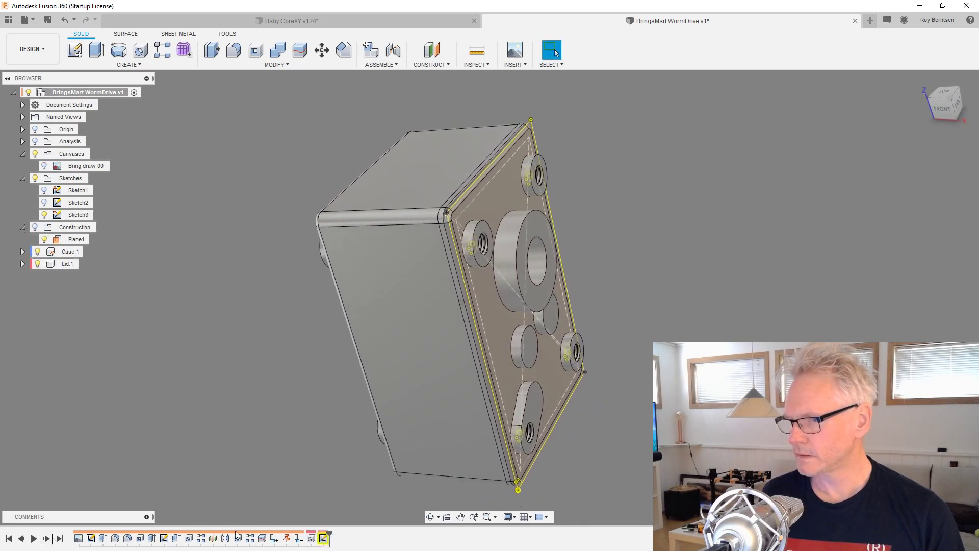
right_click(323, 539)
click(357, 460)
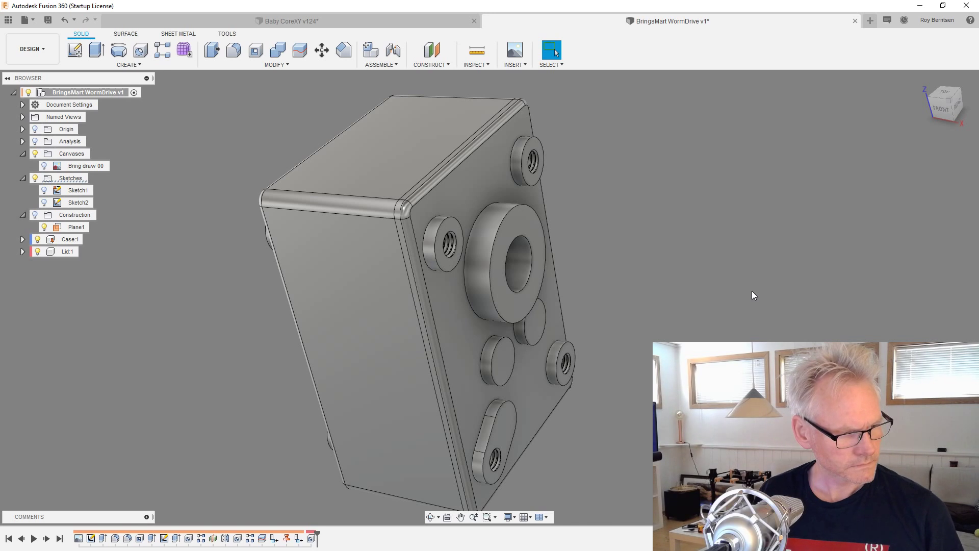
- Edit the fillet around the box's two large faces and set its radius to 0.5 mm
double_click(129, 538)
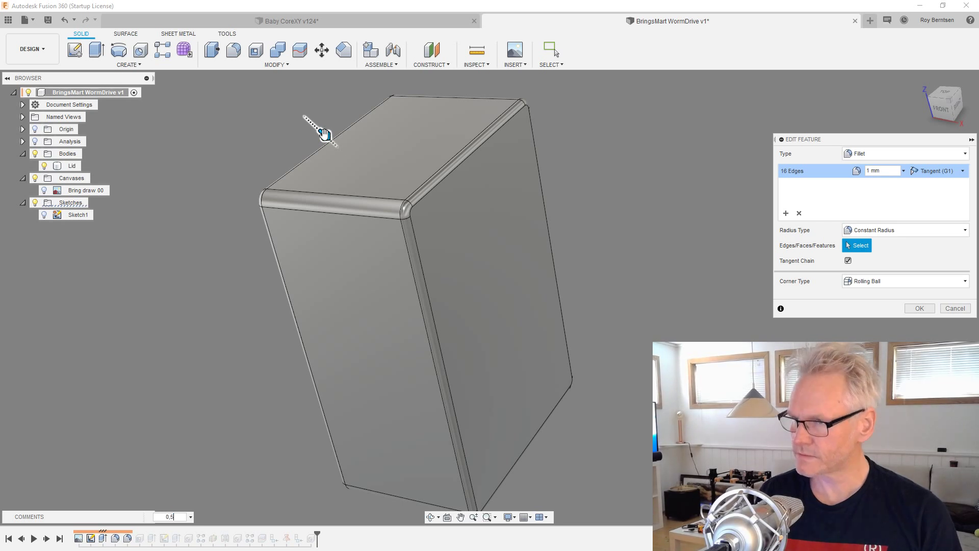
key(Return)
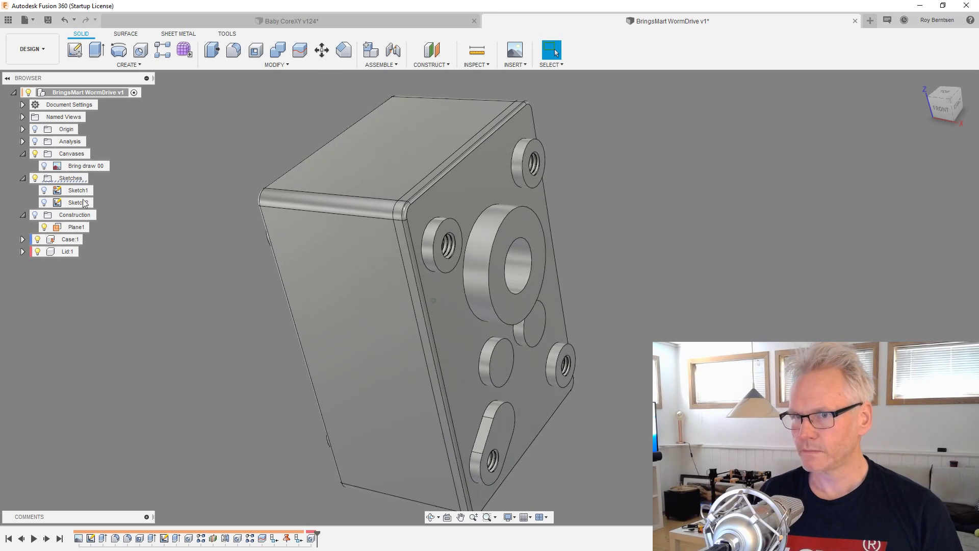
- Activate the Lid component and start a new sketch on its flat outer face
double_click(73, 251)
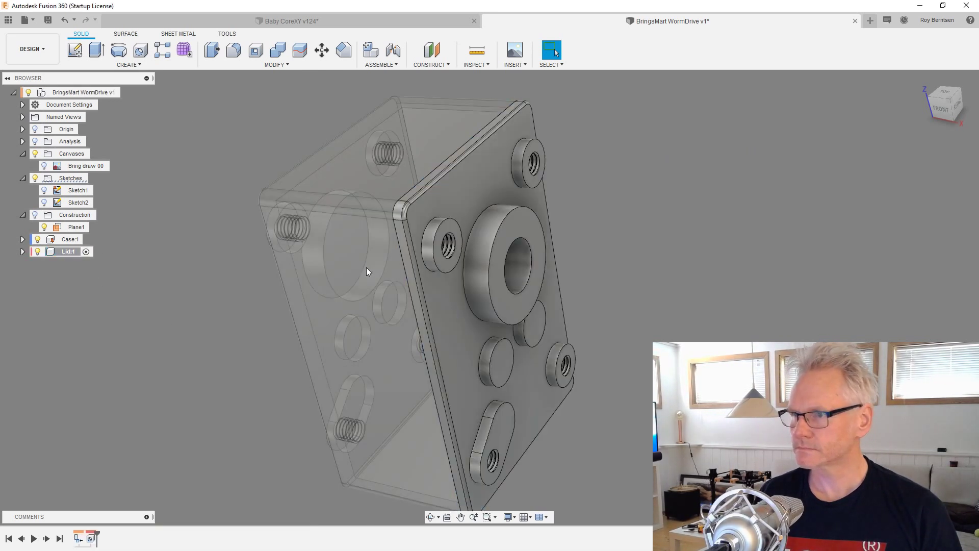
click(472, 173)
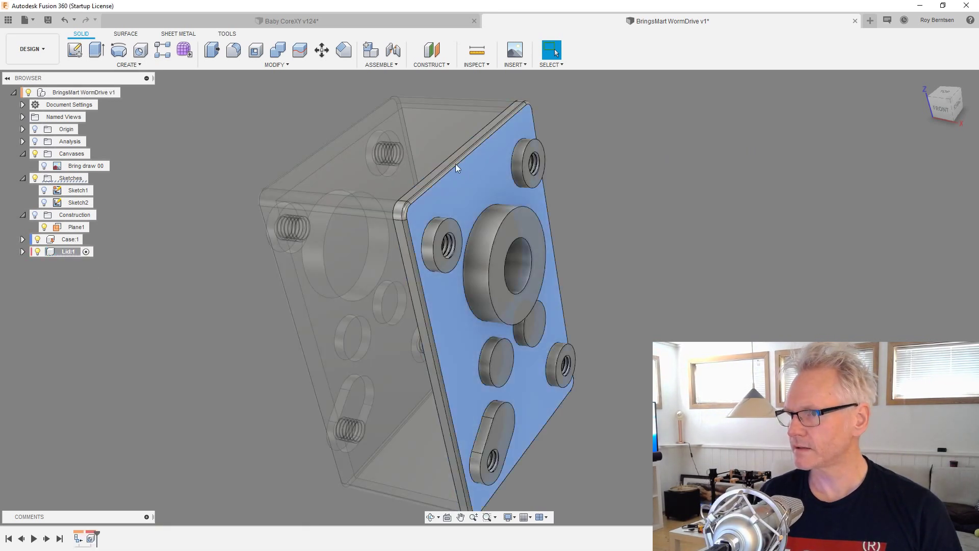
click(76, 50)
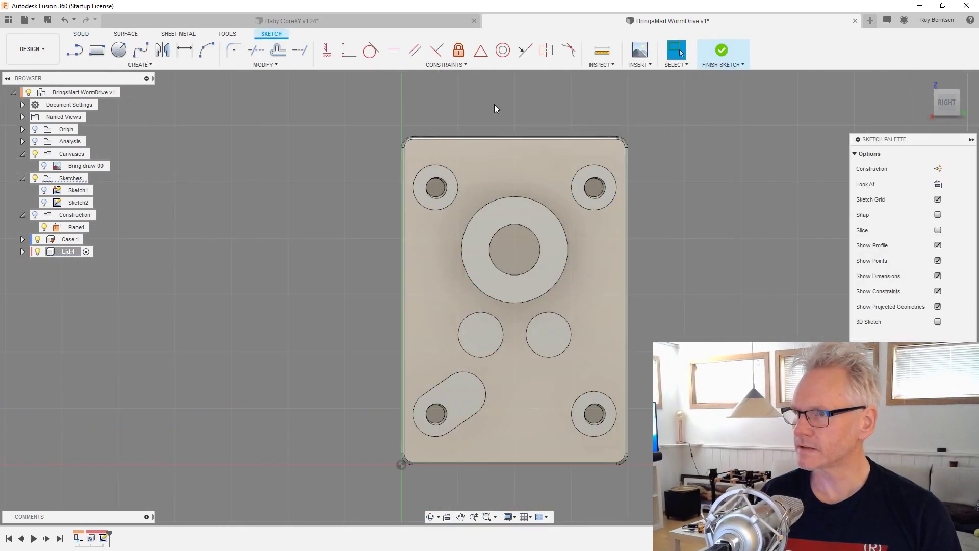
- Project the whole Lid body into the sketch with the projection link kept on
scroll(503, 105, up, 1)
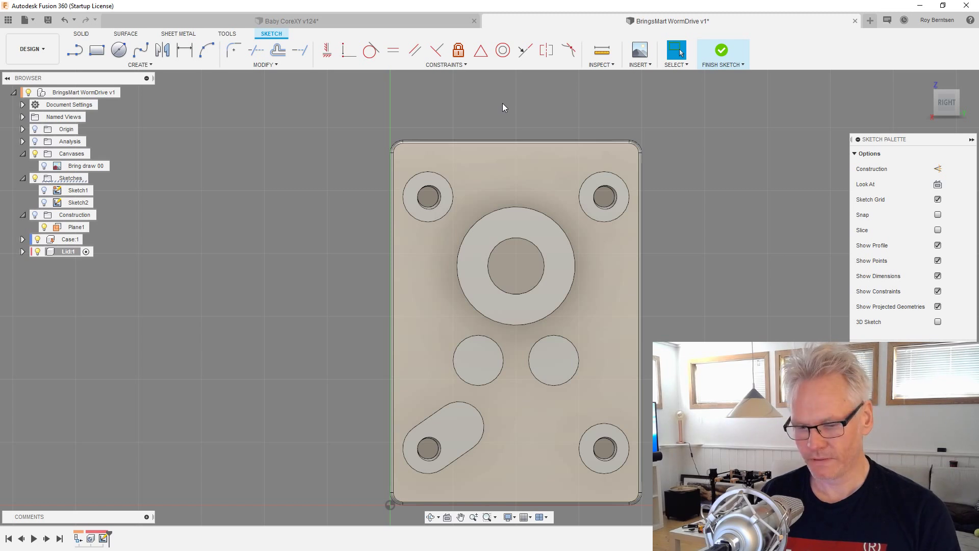
key(p)
shift+middle_drag(677, 157, 513, 181)
click(510, 172)
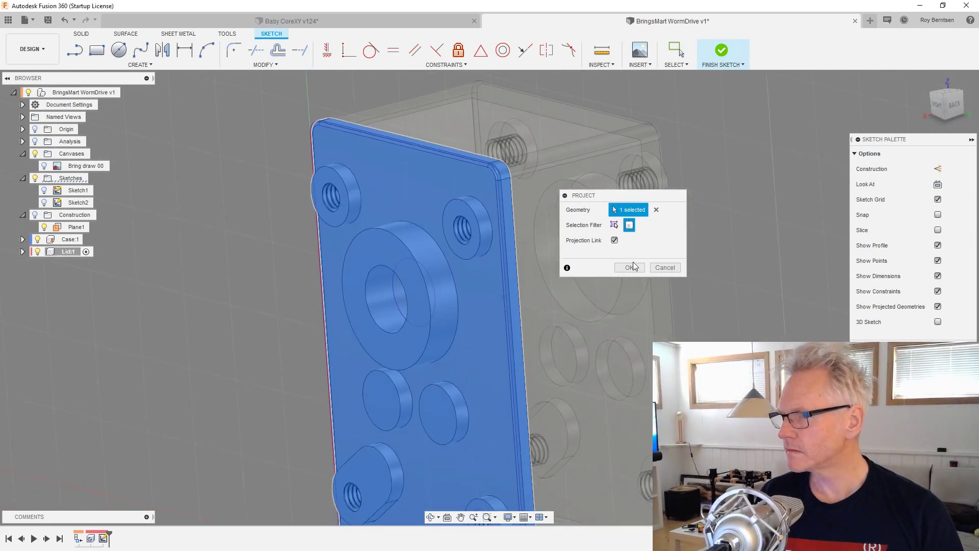
click(630, 267)
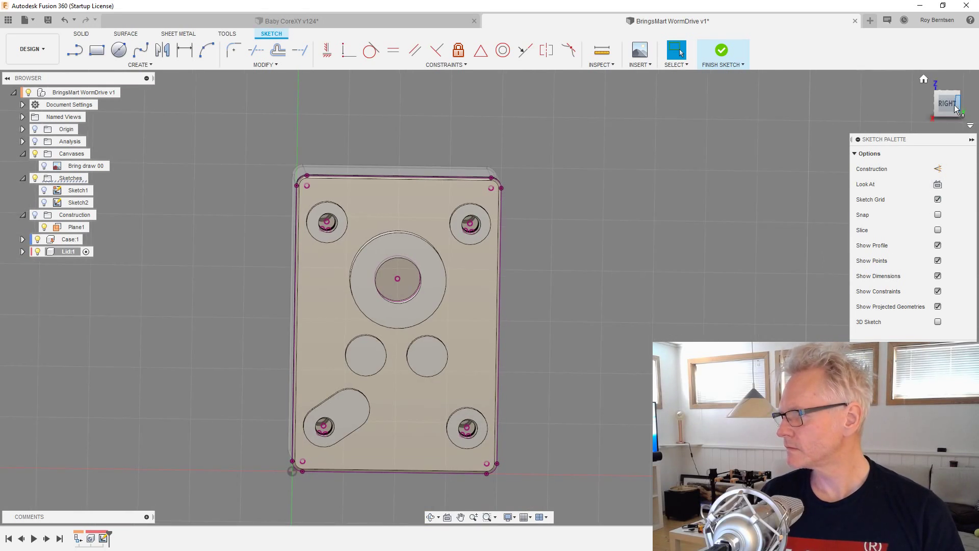
- Check the horizontal distance from the upper corner's arc center to the lid's side edge with a trial dimension, and cancel it
scroll(212, 343, up, 3)
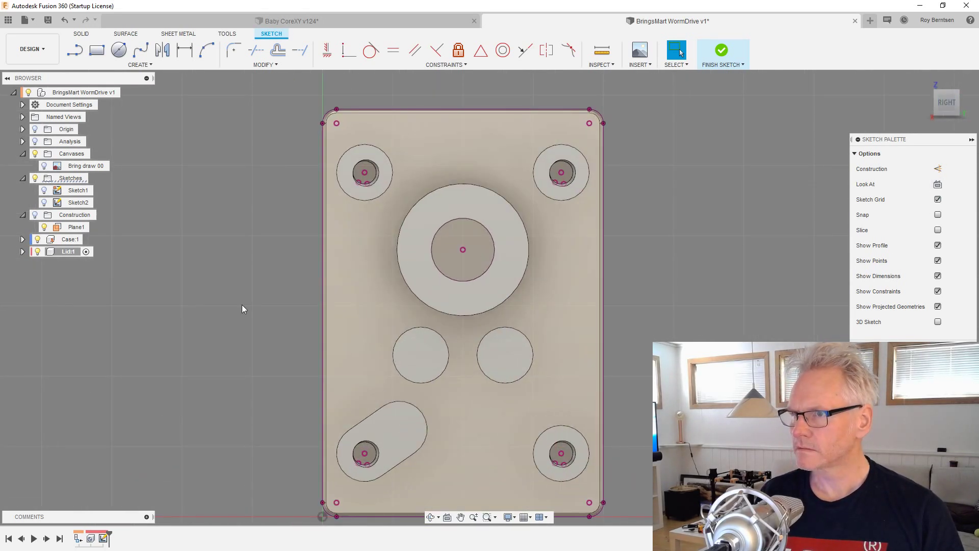
scroll(359, 119, up, 4)
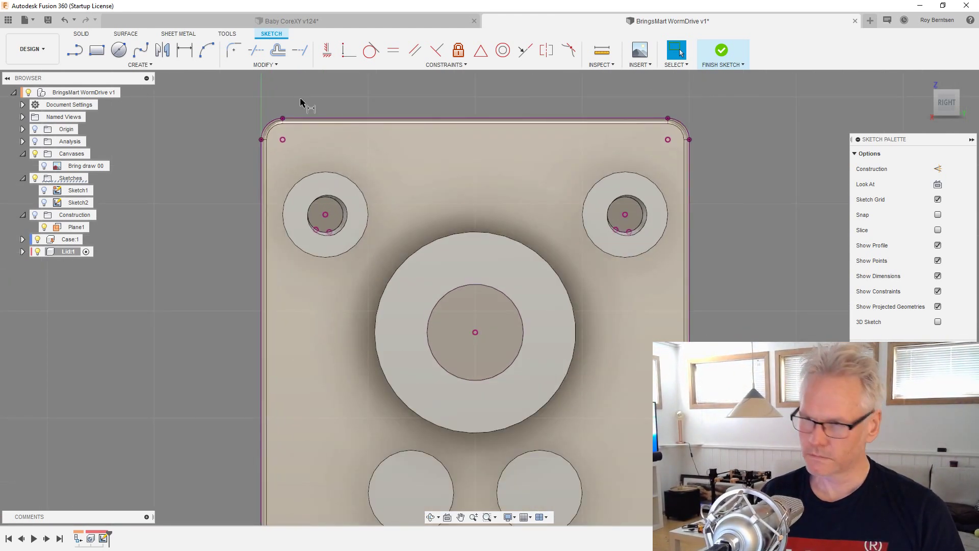
key(d)
click(283, 139)
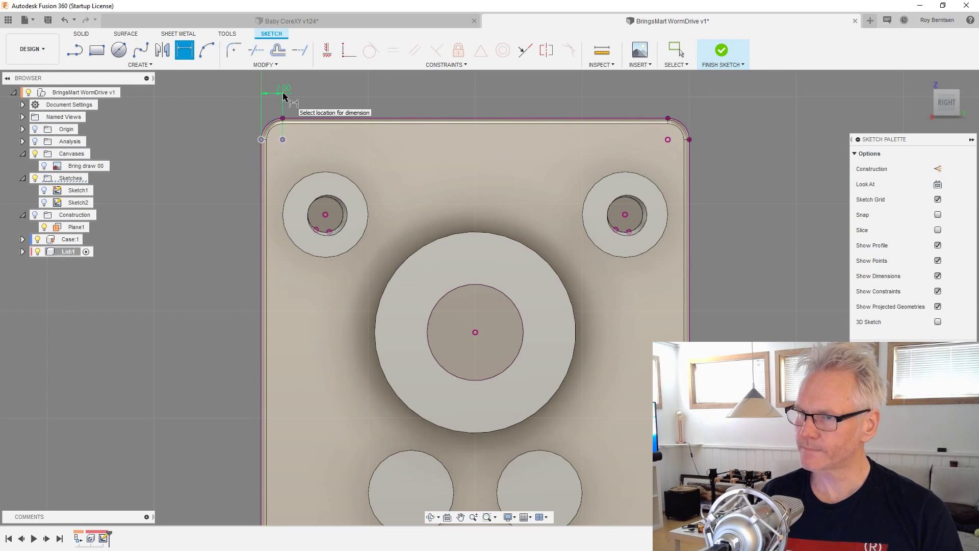
key(Escape)
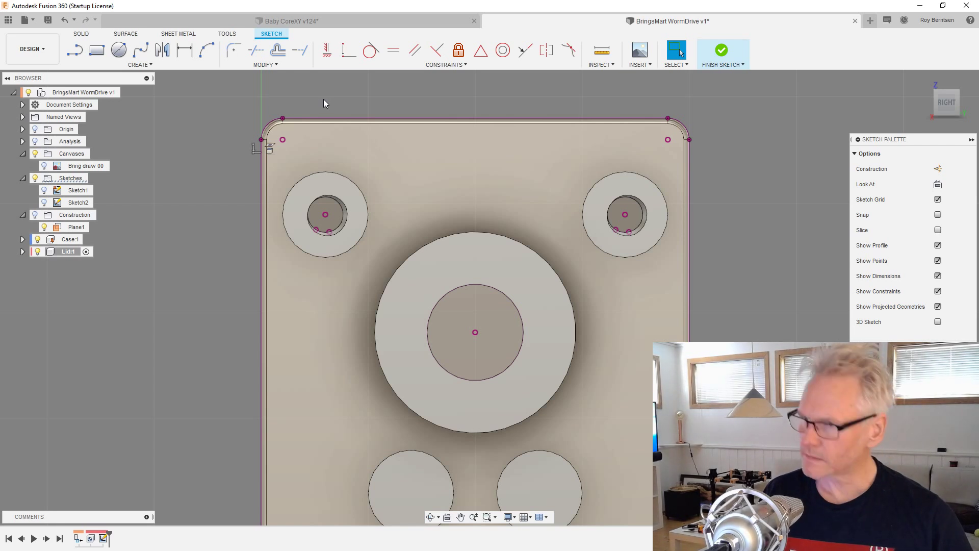
scroll(325, 96, down, 1)
scroll(332, 95, down, 1)
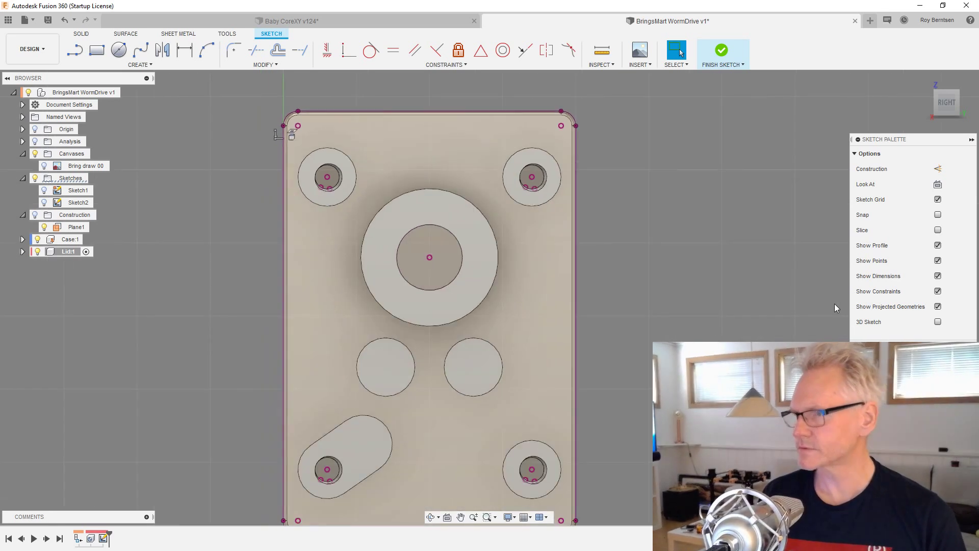
scroll(710, 259, down, 1)
shift+middle_drag(762, 332, 800, 344)
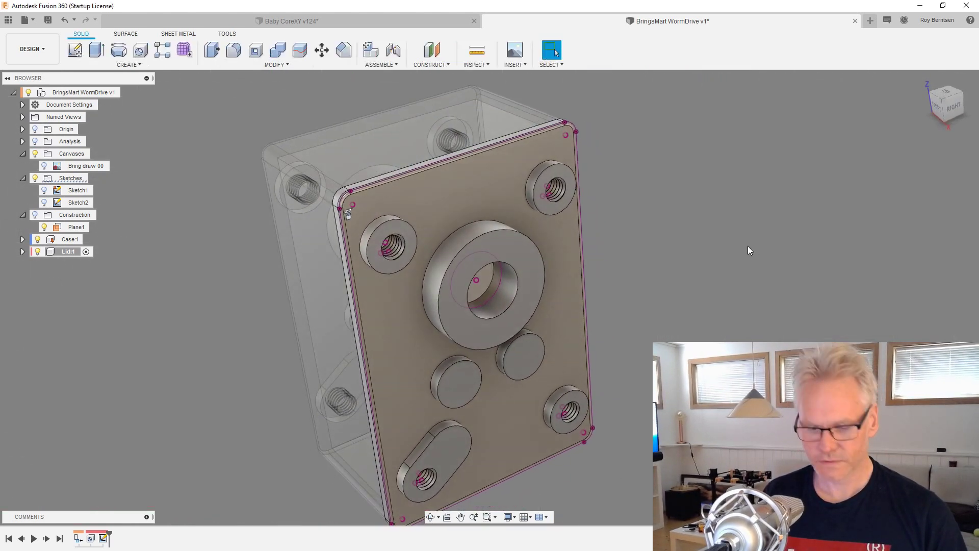
key(h)
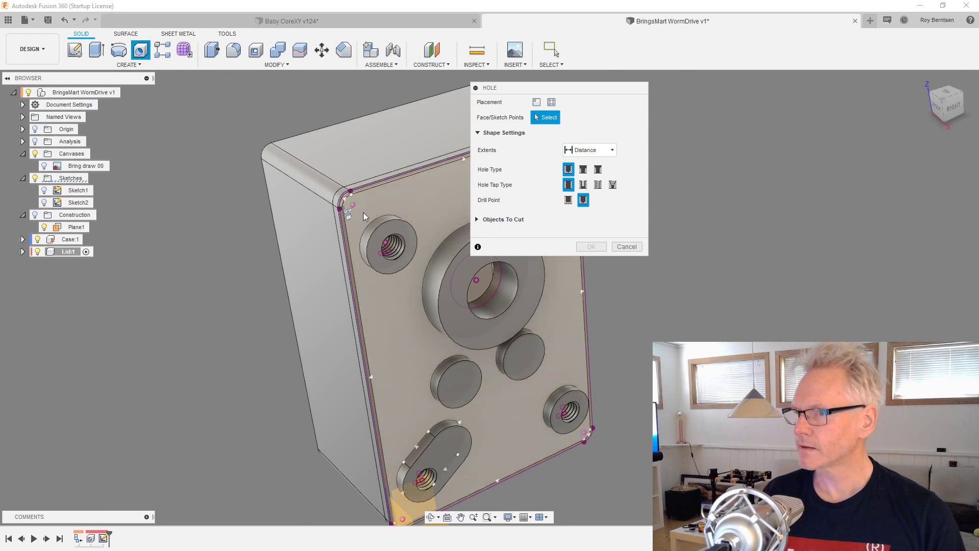
scroll(363, 213, up, 2)
click(347, 202)
middle_drag(274, 227, 233, 231)
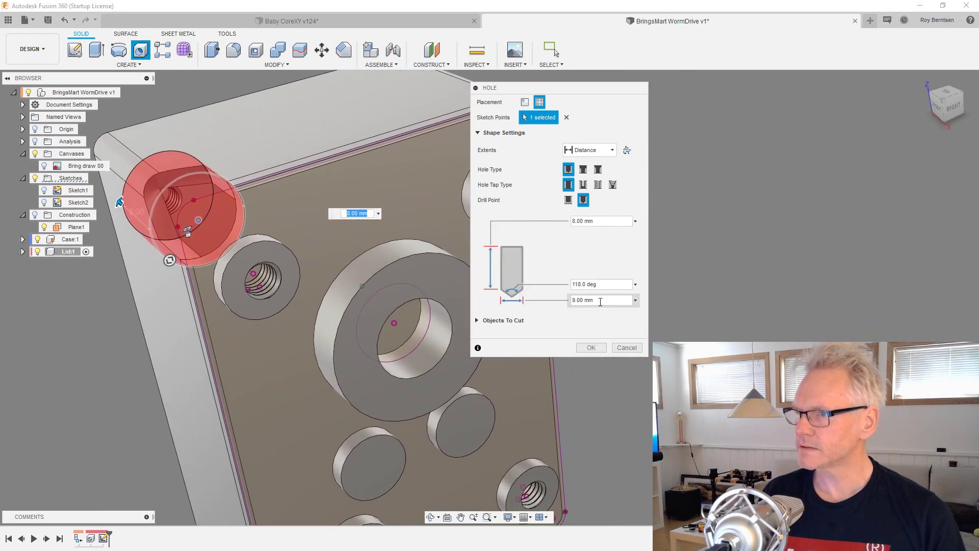
drag(609, 301, 540, 301)
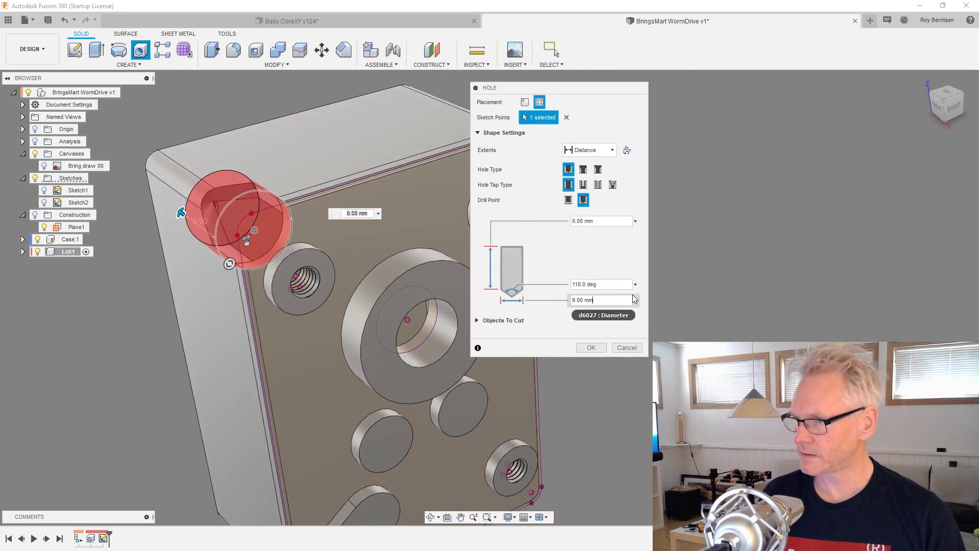
drag(607, 301, 559, 303)
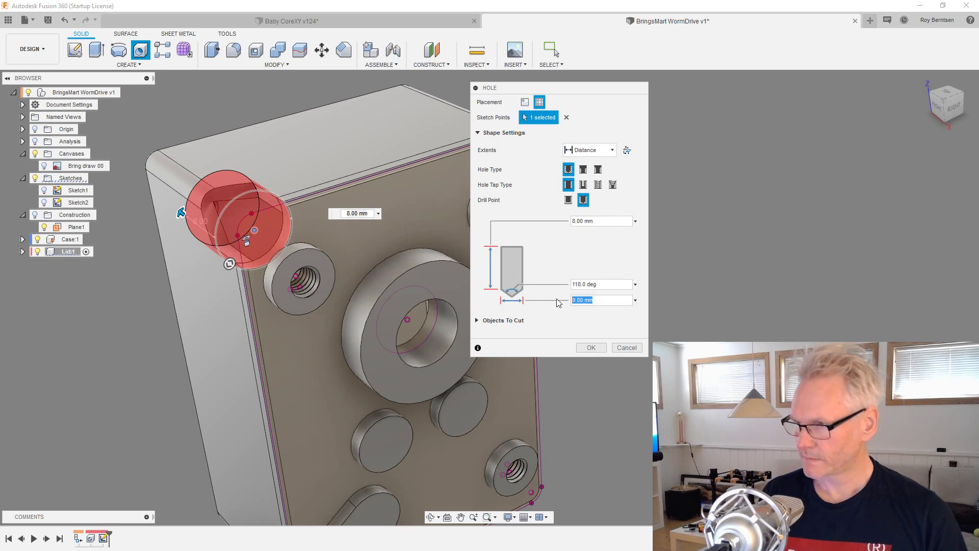
text(3)
scroll(198, 317, down, 2)
scroll(434, 212, up, 2)
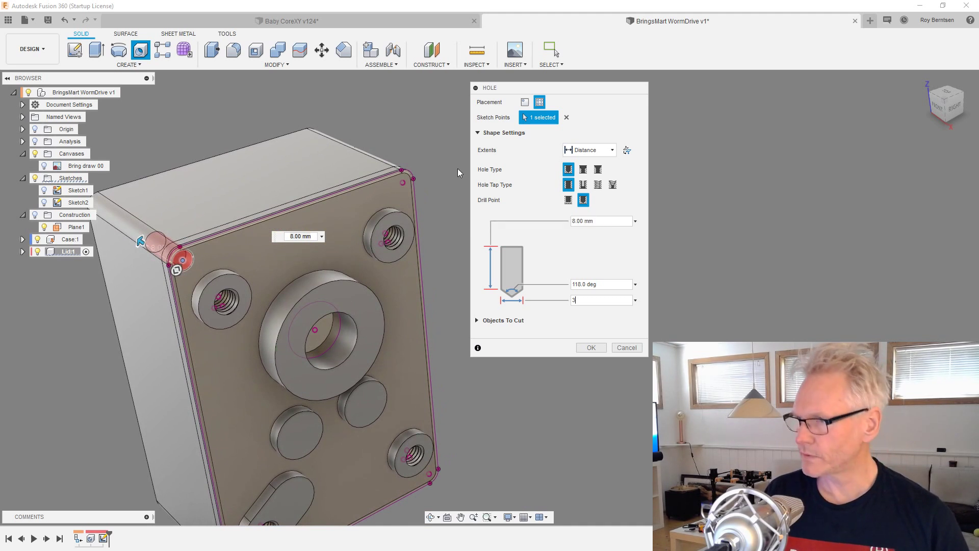
click(403, 184)
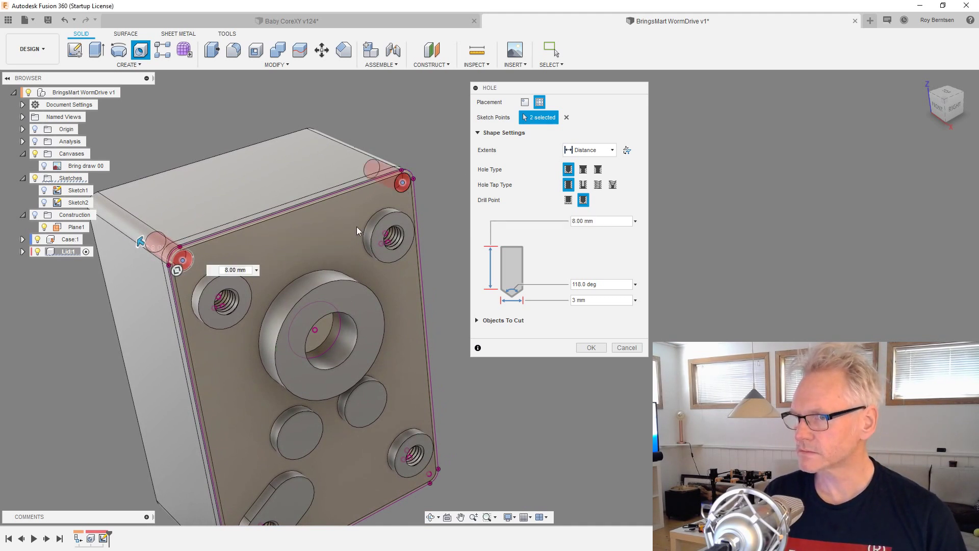
click(430, 475)
scroll(368, 503, down, 3)
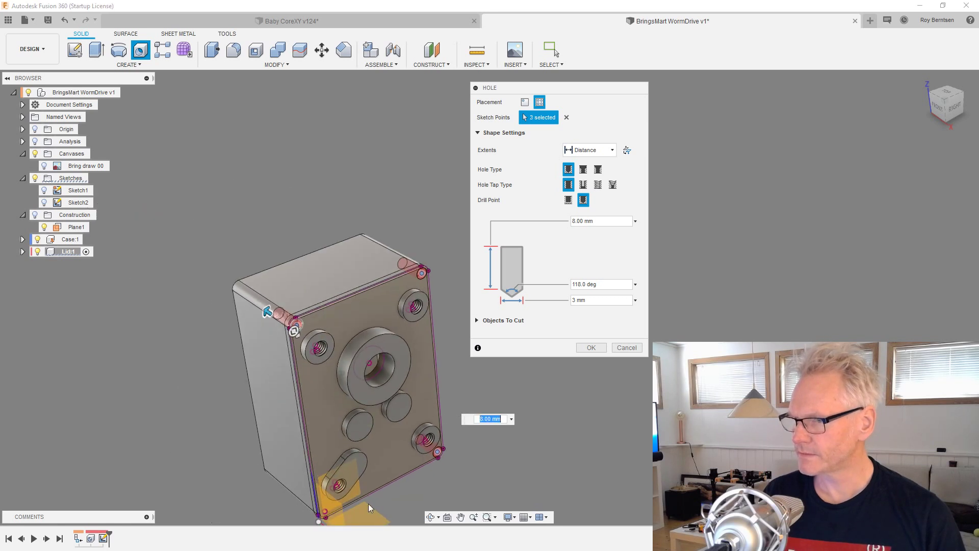
scroll(313, 515, up, 6)
click(305, 513)
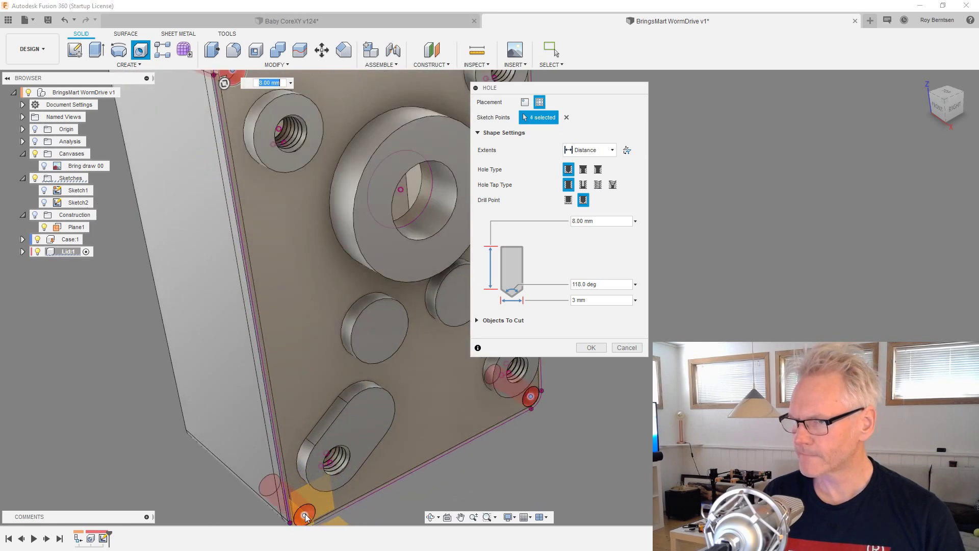
scroll(305, 514, down, 5)
shift+middle_drag(408, 406, 463, 412)
drag(238, 222, 258, 229)
shift+middle_drag(261, 234, 357, 275)
click(477, 321)
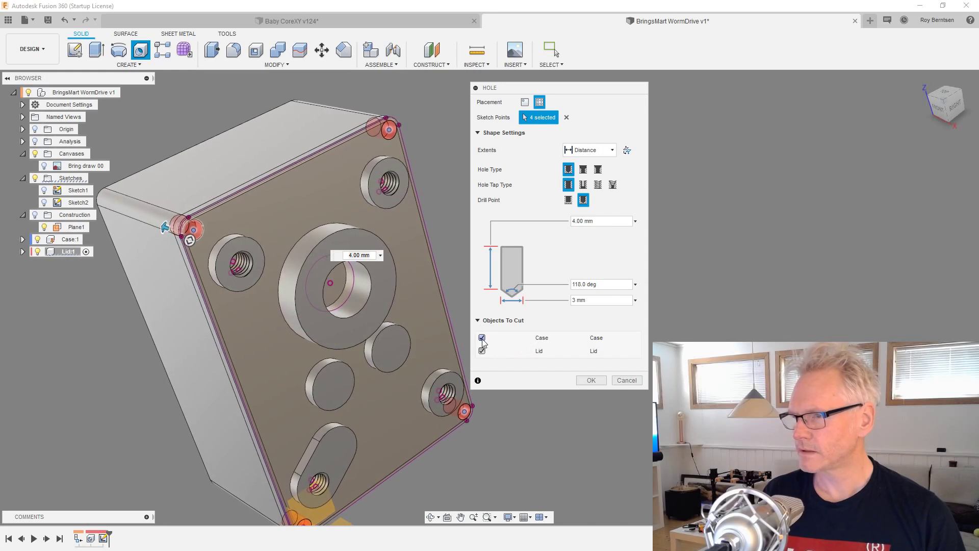
click(482, 337)
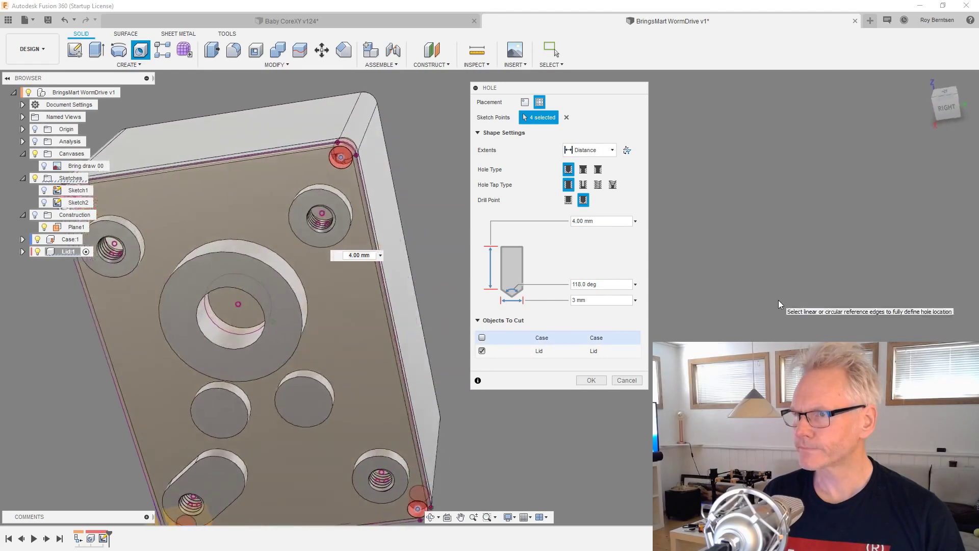
click(633, 381)
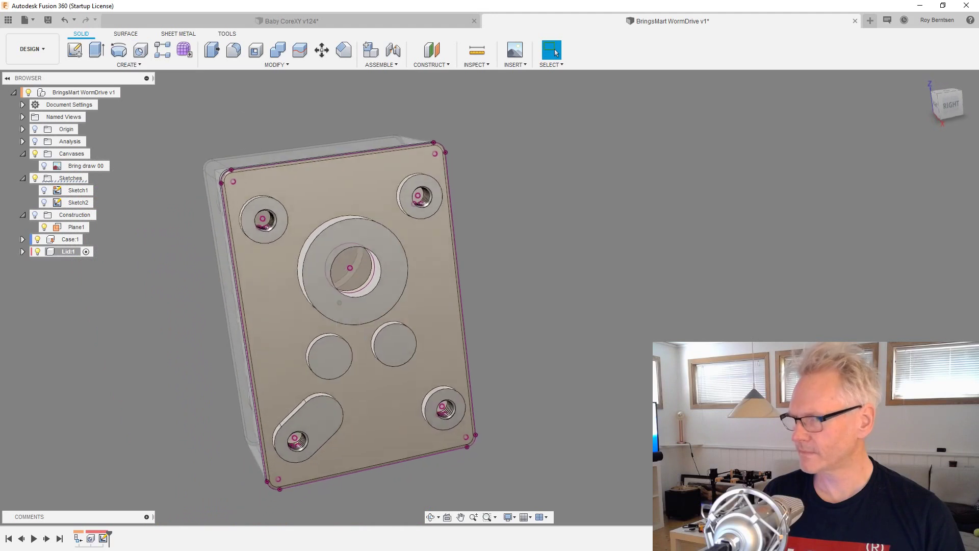
- Reopen the Lid sketch and draw a diagonal construction line between the upper-left and lower-right corner arc centers
double_click(104, 537)
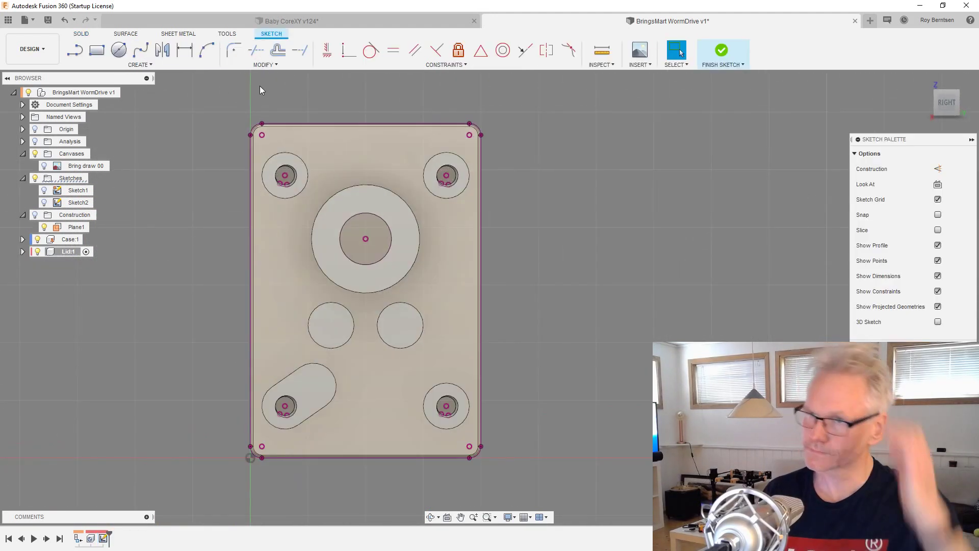
click(75, 50)
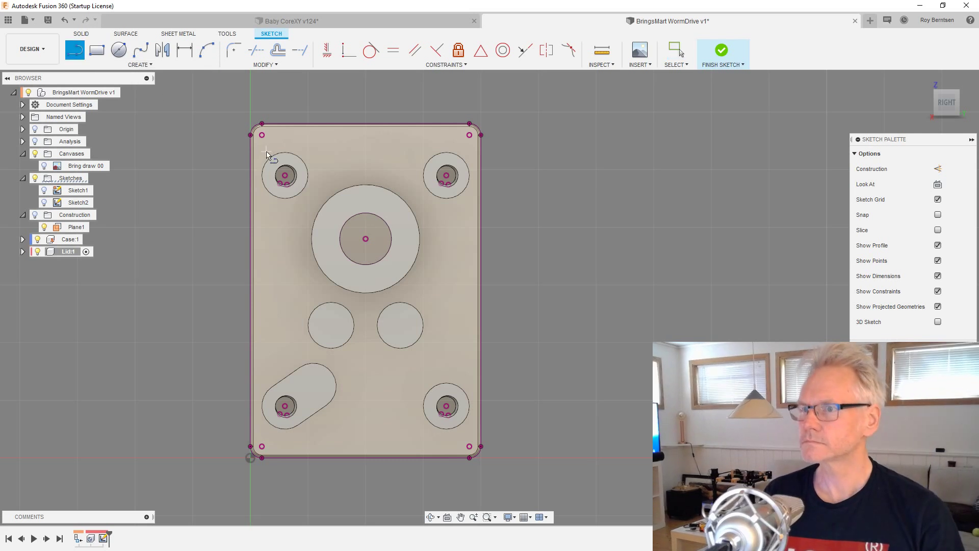
click(261, 135)
click(469, 451)
key(Escape)
click(426, 382)
key(x)
- Draw a center rectangle from the diagonal's midpoint, with its corners near the lid's corner arc centers
key(r)
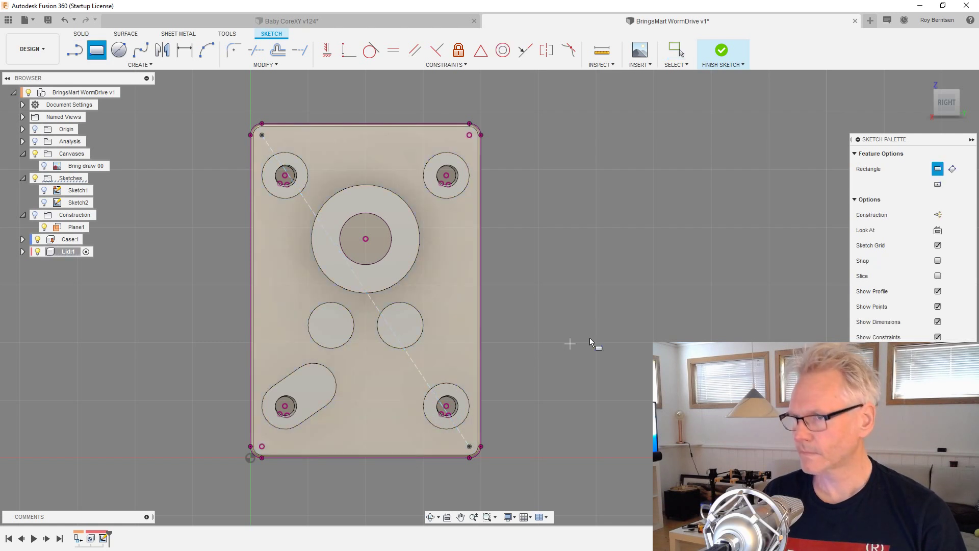
click(937, 184)
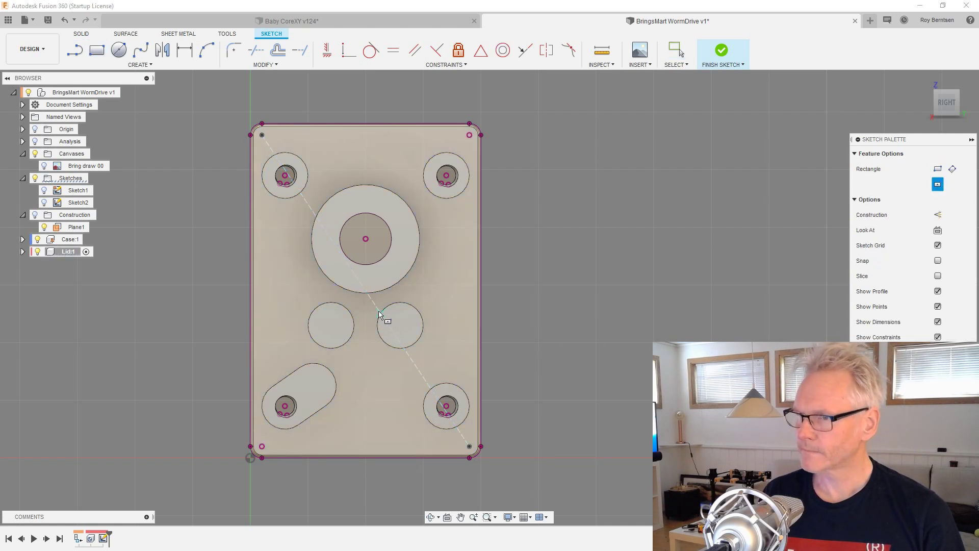
click(369, 295)
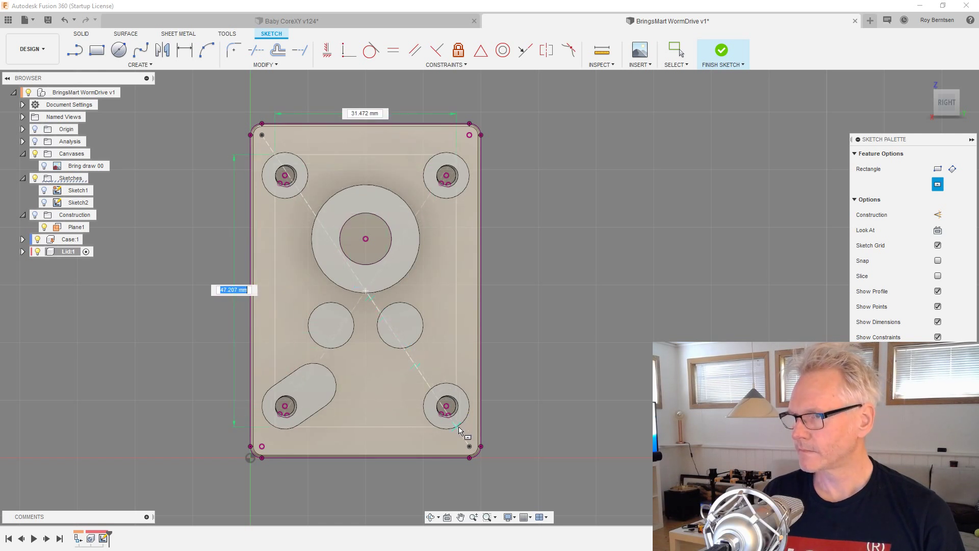
click(460, 447)
- Dimension the rectangle's lower-right corner 2.5 mm from both the lid's side edge and its bottom edge
scroll(454, 464, up, 8)
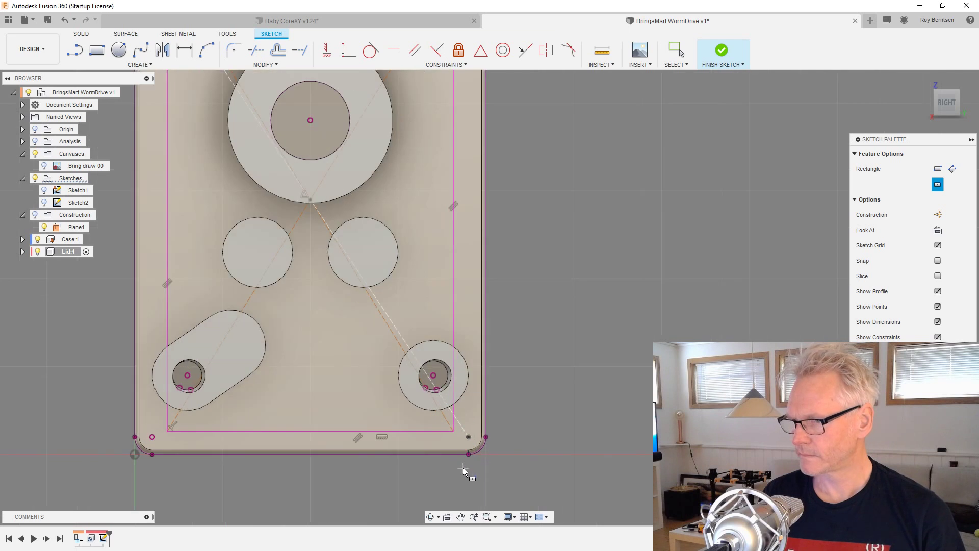
key(d)
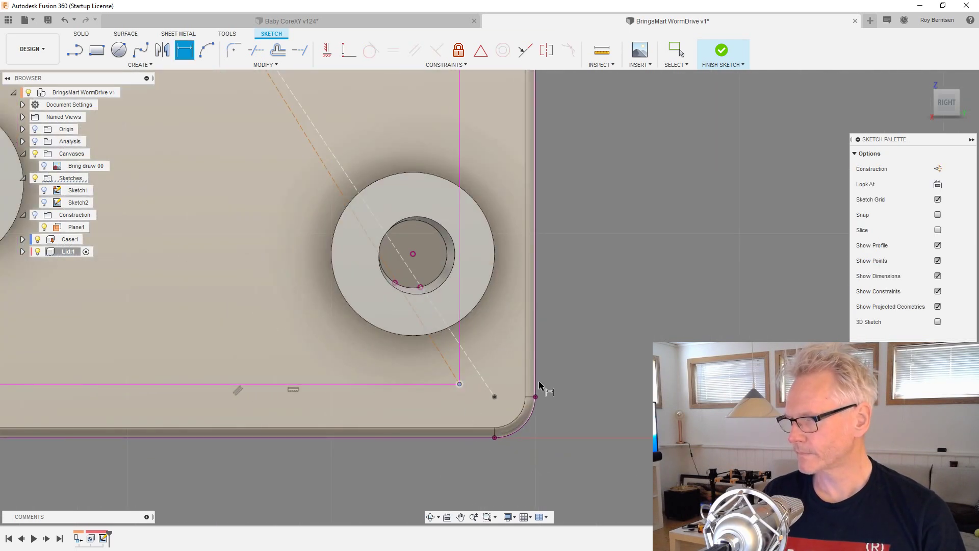
click(571, 397)
text(2.5)
key(Return)
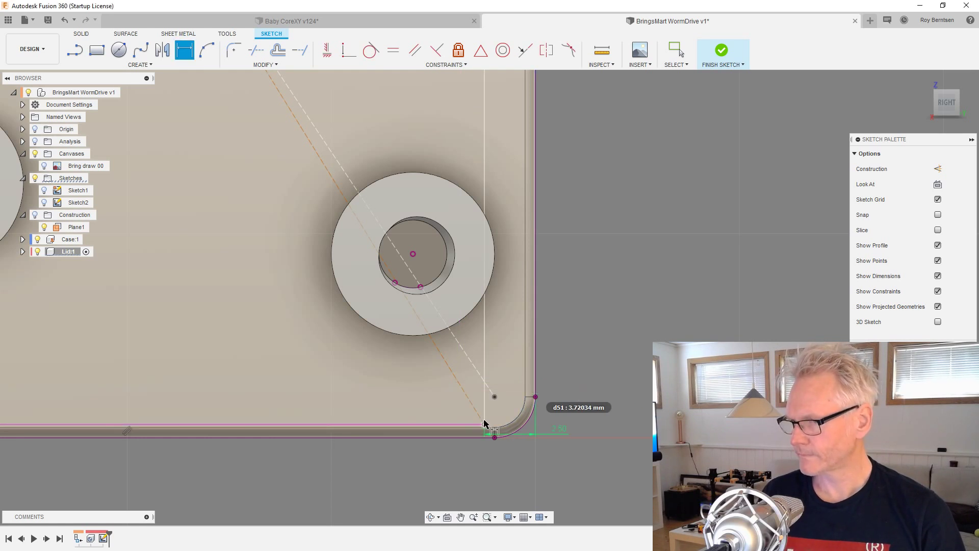
click(478, 438)
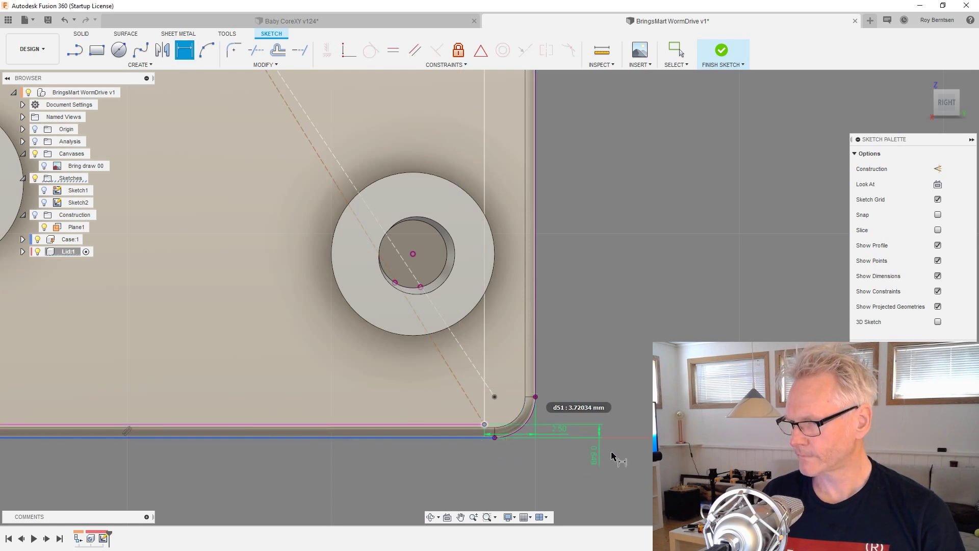
click(620, 454)
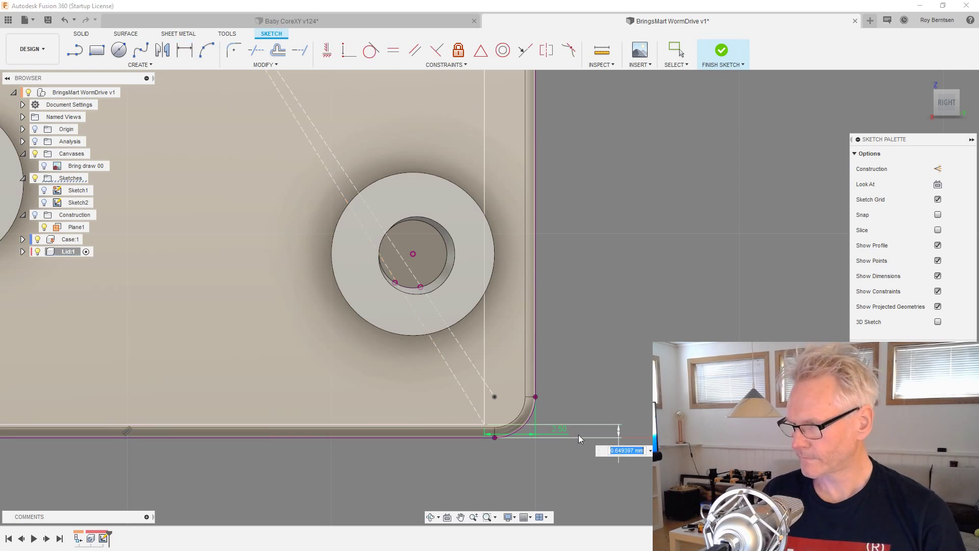
key(Return)
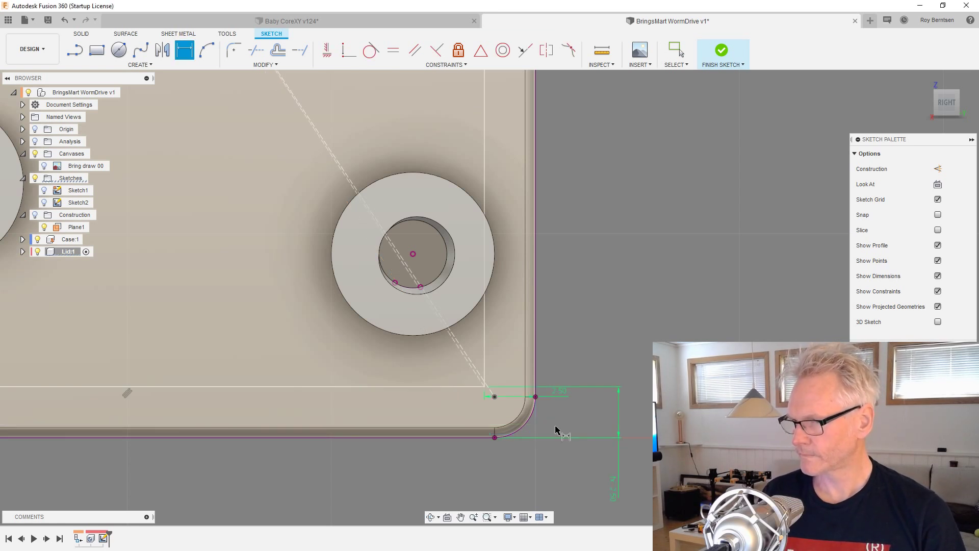
scroll(558, 429, down, 5)
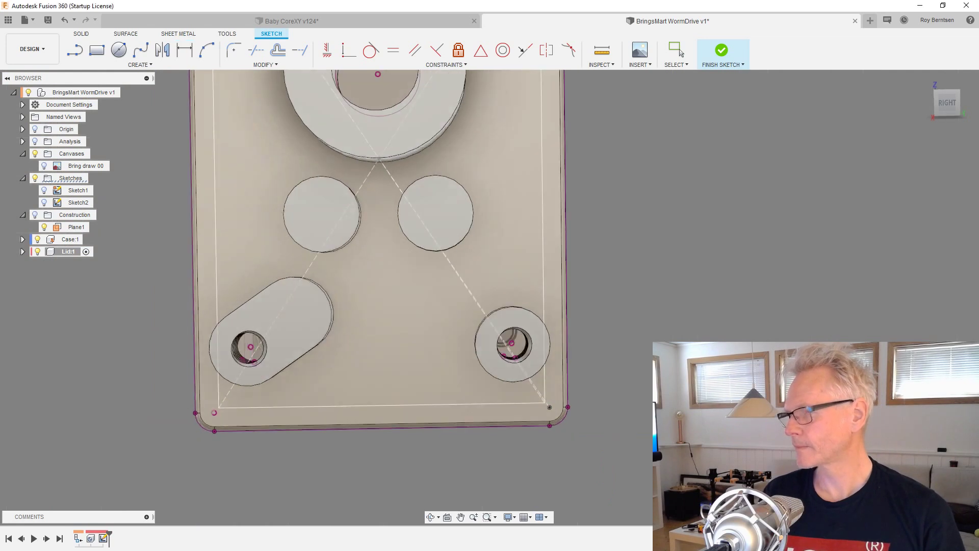
- Start a simple hole at the rectangle's upper-left corner with a 3 mm diameter and 8 mm depth
shift+middle_drag(687, 326, 710, 306)
key(h)
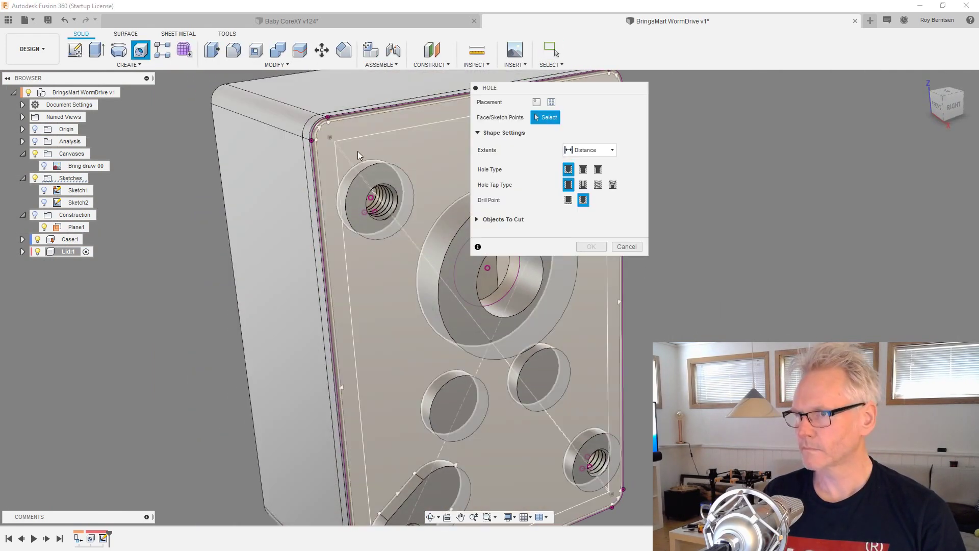
click(335, 141)
scroll(174, 219, down, 3)
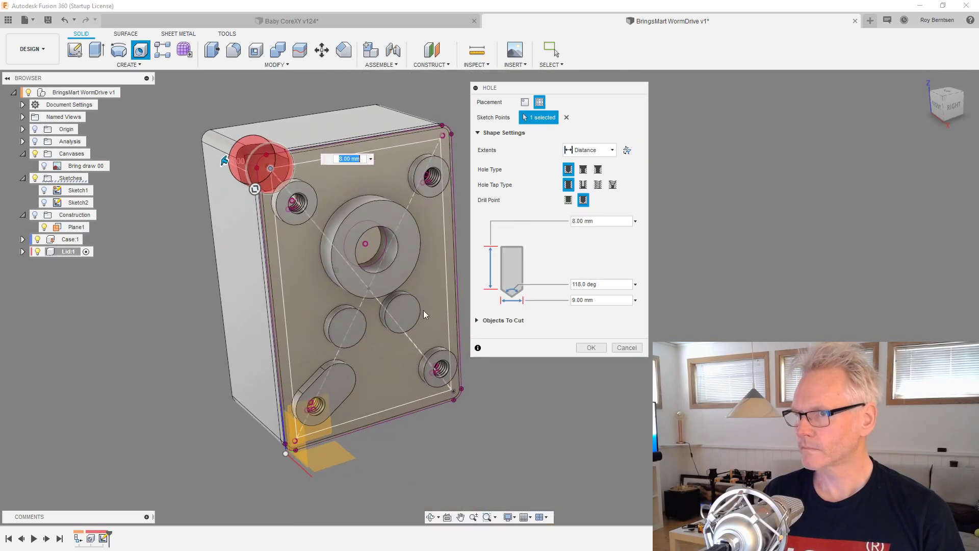
drag(254, 188, 259, 184)
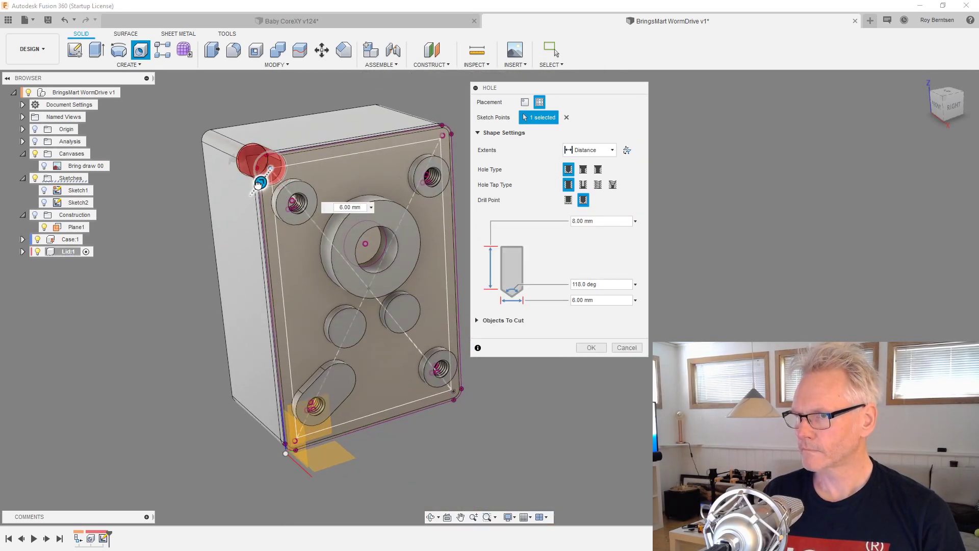
text(3)
key(Tab)
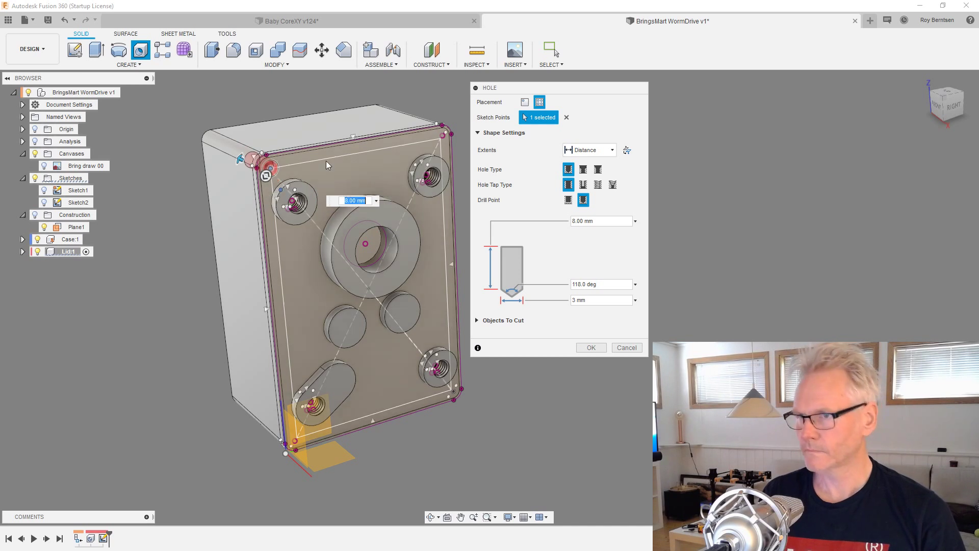
- Add the rectangle's other three corners as hole positions and create the four corner holes
scroll(453, 152, up, 3)
click(451, 139)
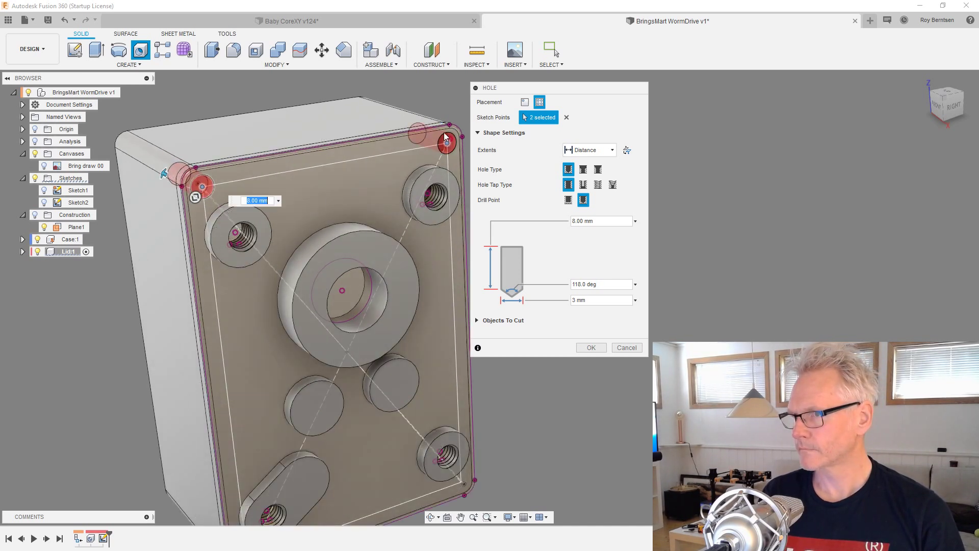
scroll(451, 147, down, 3)
scroll(456, 326, up, 4)
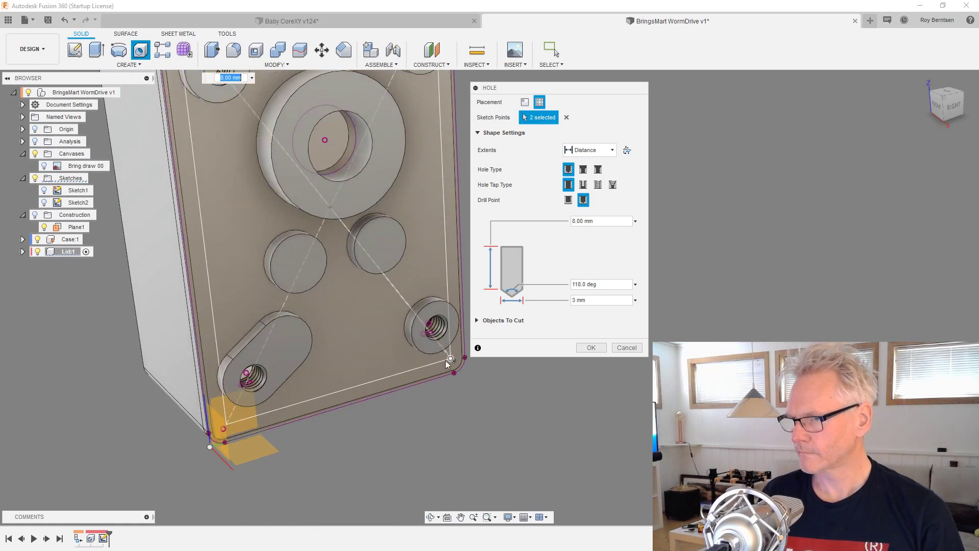
scroll(227, 441, up, 3)
click(227, 418)
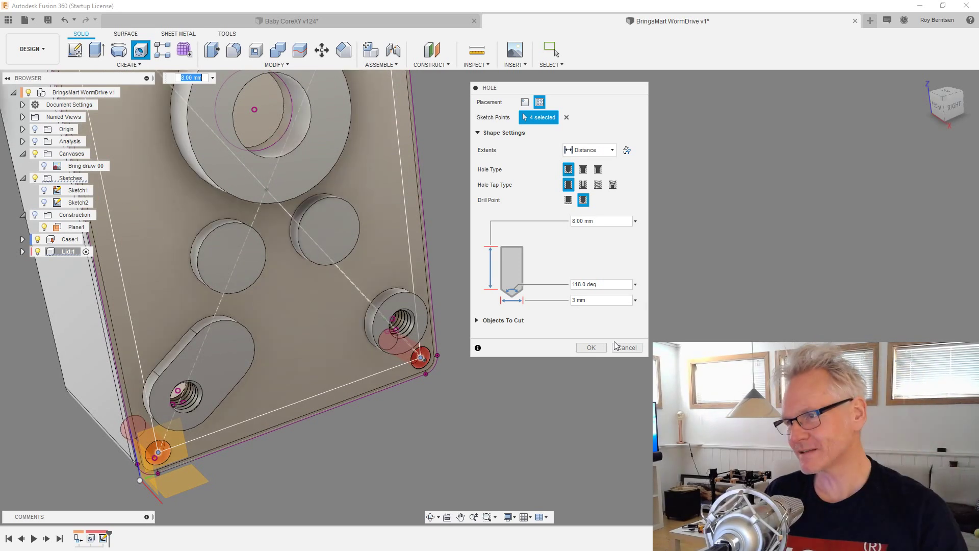
click(591, 347)
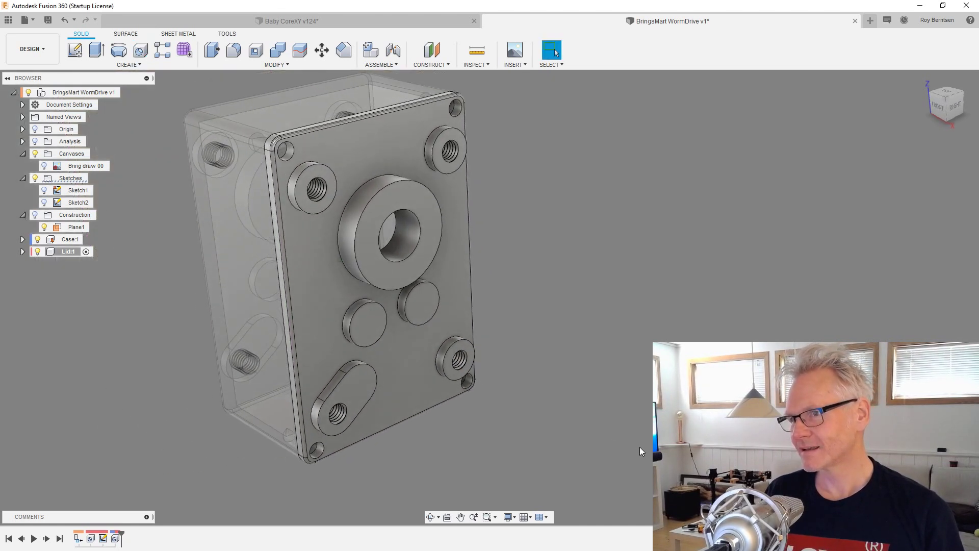
- Edit the hole feature and reduce the diameter of the four lid corner holes
double_click(116, 539)
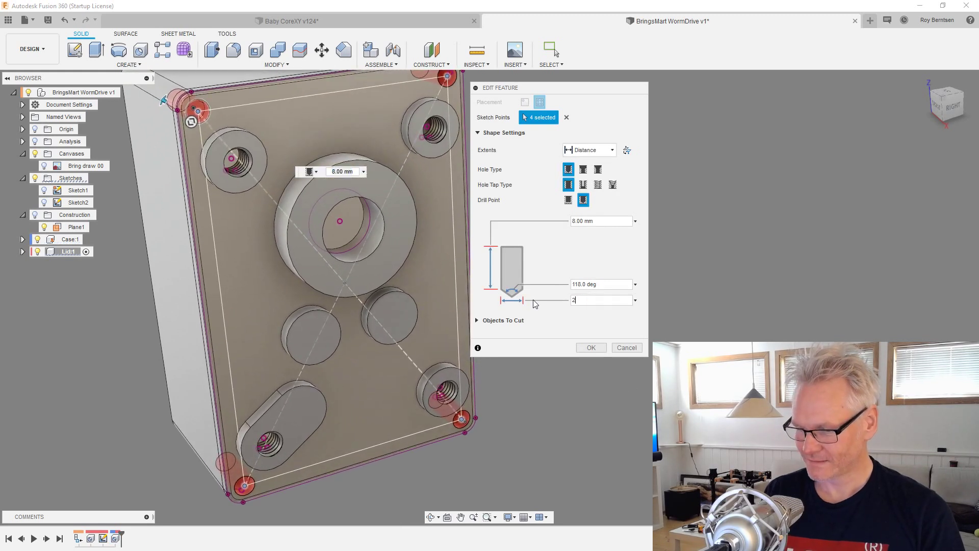
key(Return)
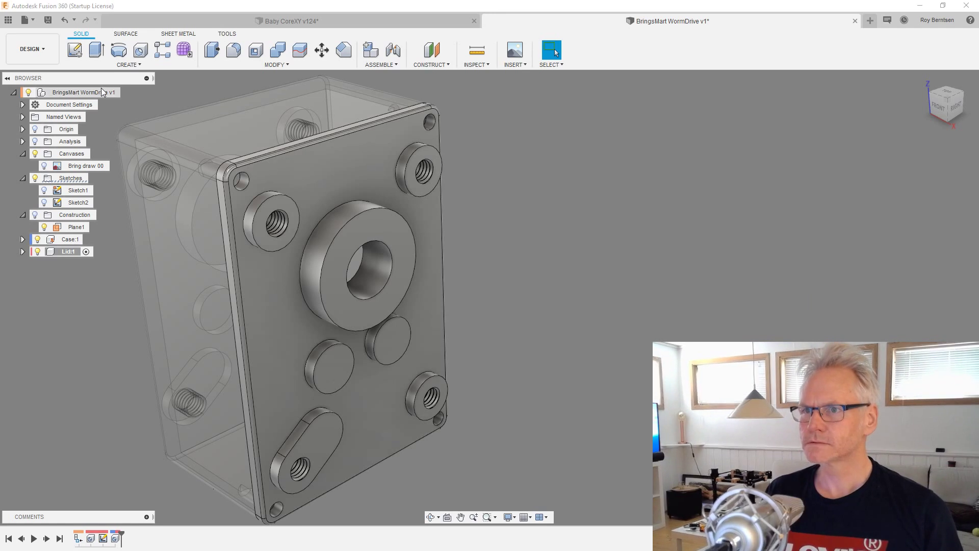
- Activate the top-level gearbox component and show the Bring draw 00 reference canvas
click(125, 93)
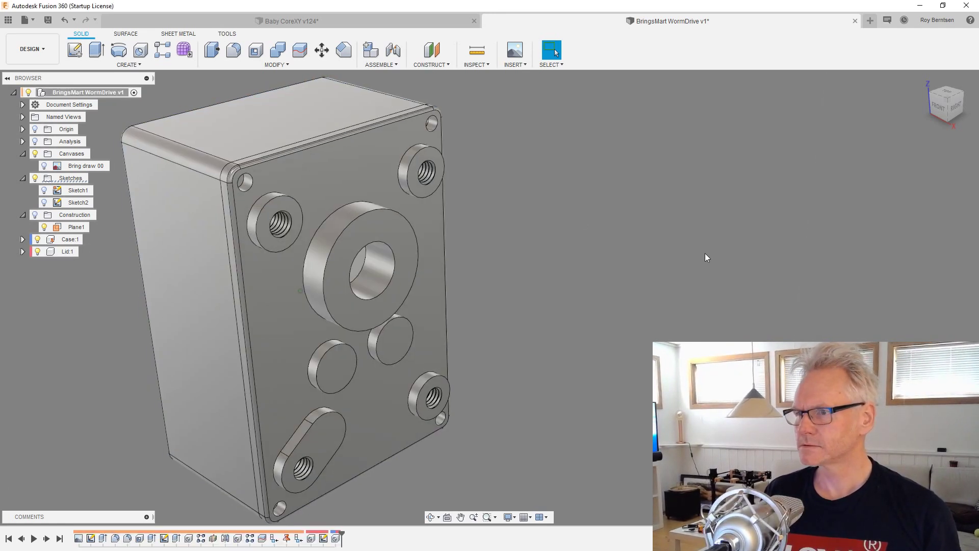
scroll(705, 255, down, 2)
click(48, 167)
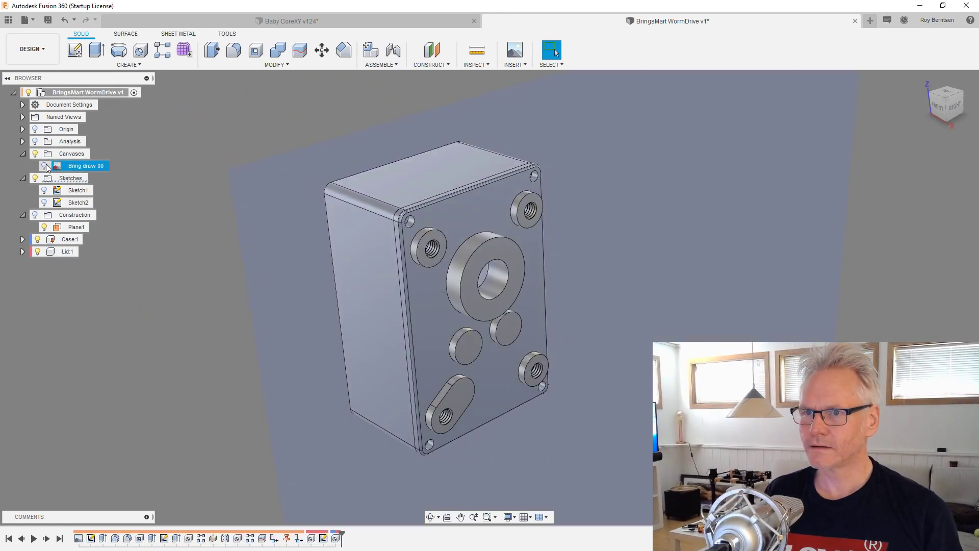
click(46, 166)
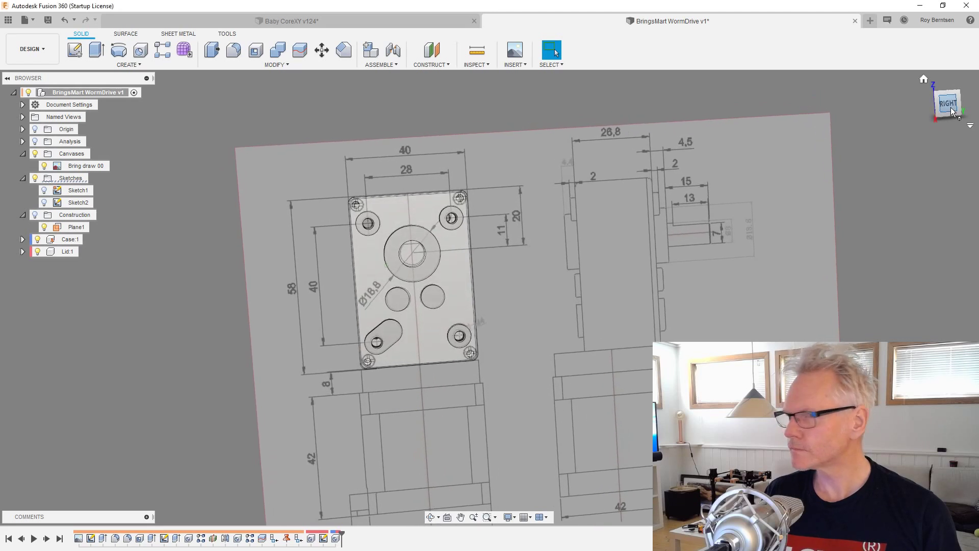
- Compare the lid's corner holes with the screw positions in the canvas drawing, viewed from the right
scroll(353, 215, up, 10)
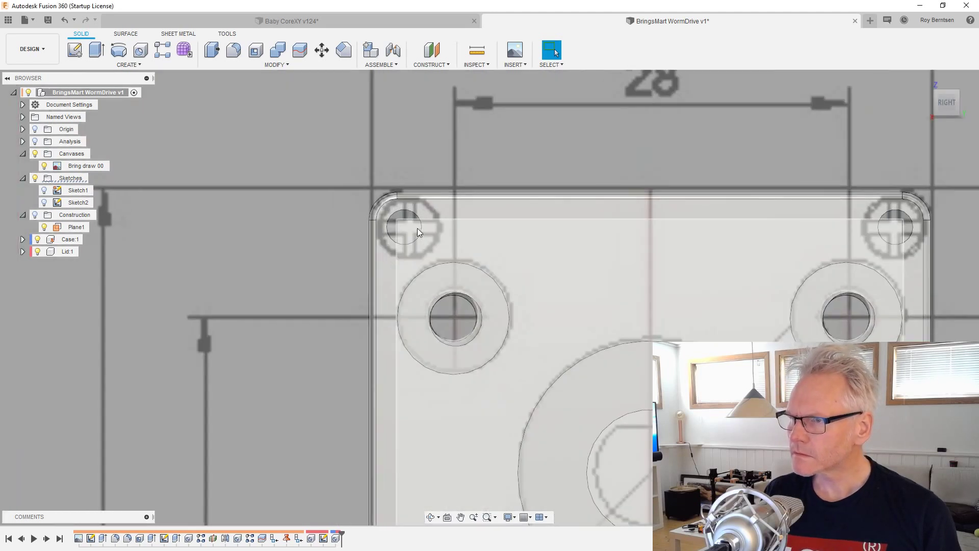
scroll(420, 228, down, 8)
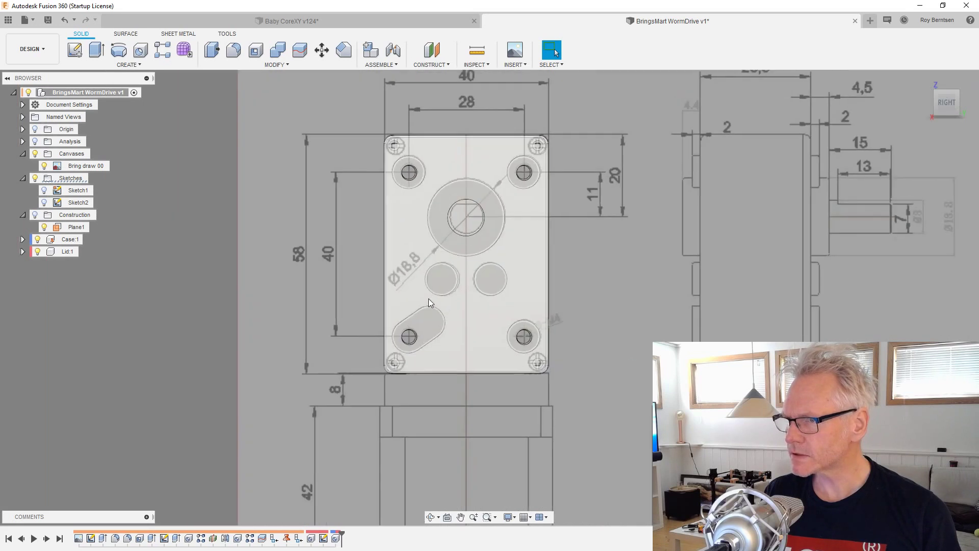
scroll(429, 302, up, 2)
scroll(519, 322, down, 5)
mouse_move(470, 292)
shift+middle_down()
mouse_move(515, 303)
mouse_move(524, 332)
shift+middle_up()
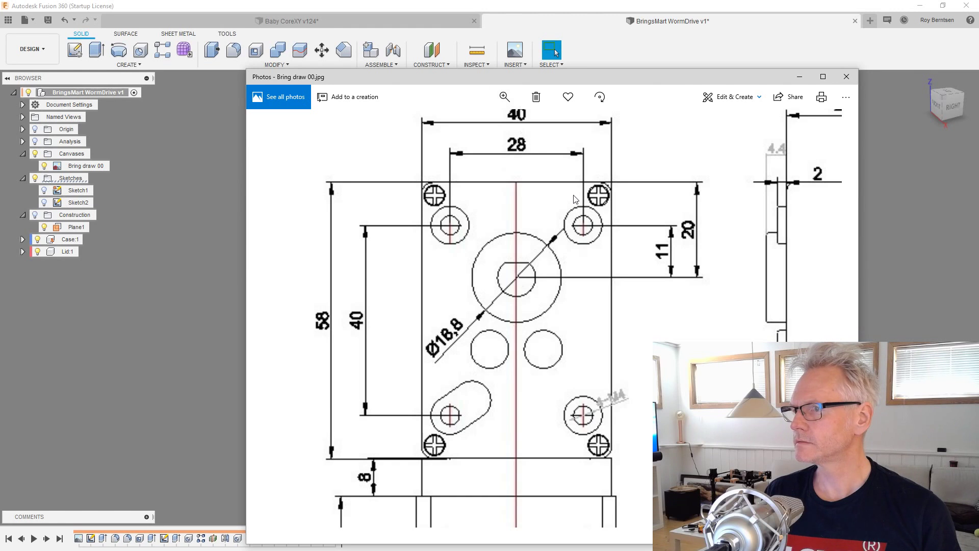
- Examine the side-view depth and boss height dimensions in Bring draw 00.jpg in Photos, then return to Fusion 360
scroll(575, 199, down, 3)
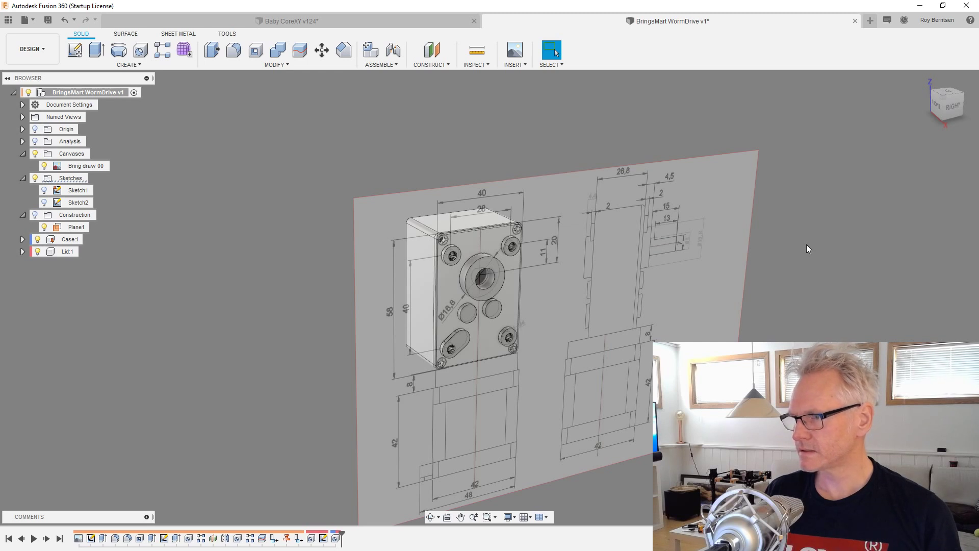
key(alt+Tab)
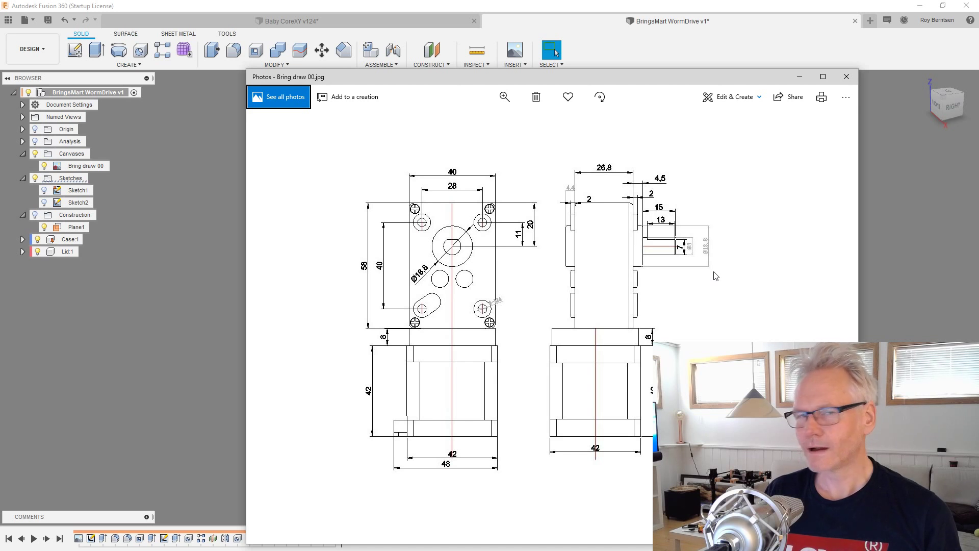
click(502, 100)
click(503, 101)
drag(461, 125, 520, 122)
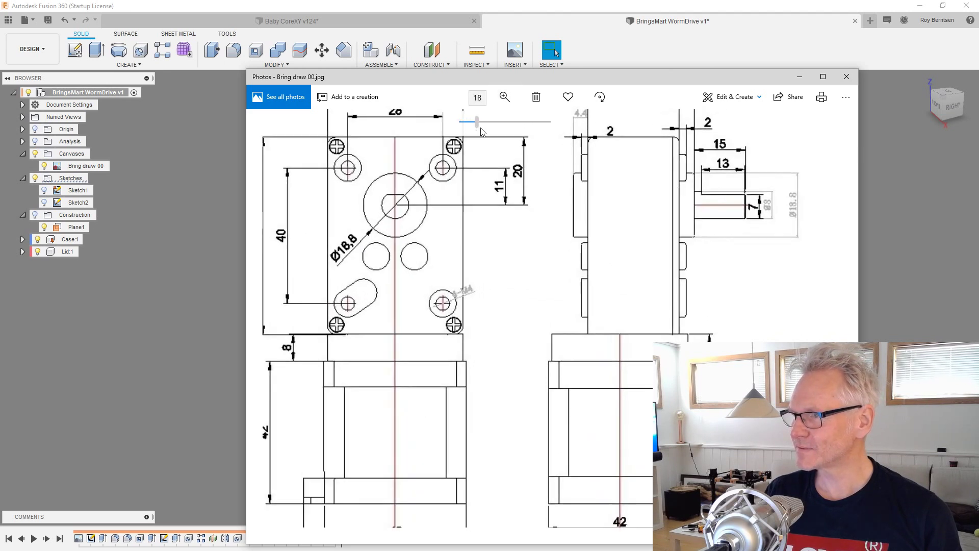
drag(658, 301, 566, 468)
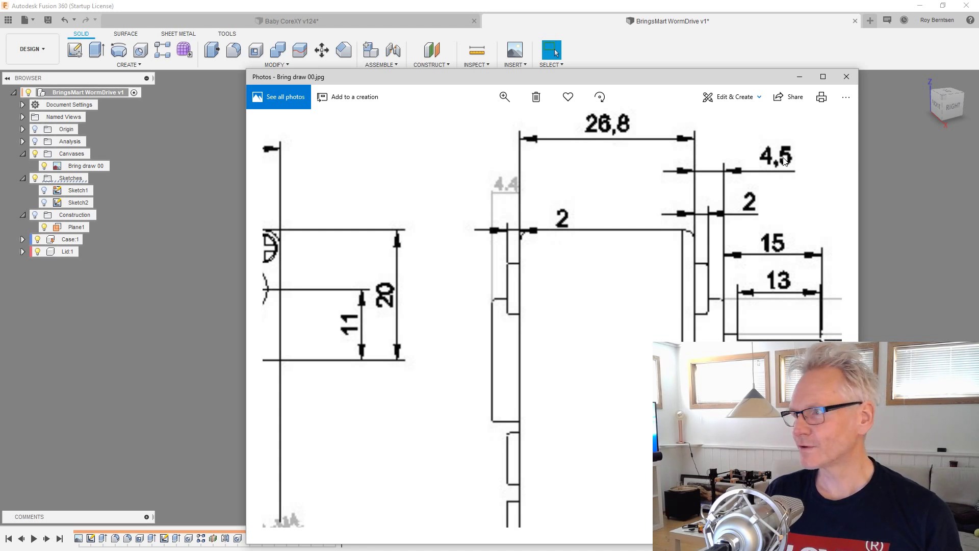
click(930, 179)
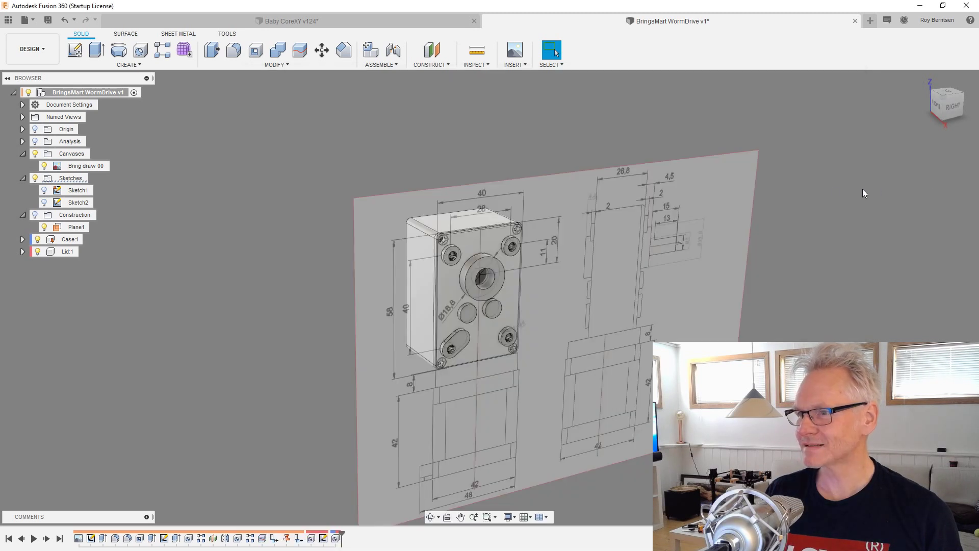
- Hide the reference canvas and measure the large round boss's height above the case's outer face
click(45, 164)
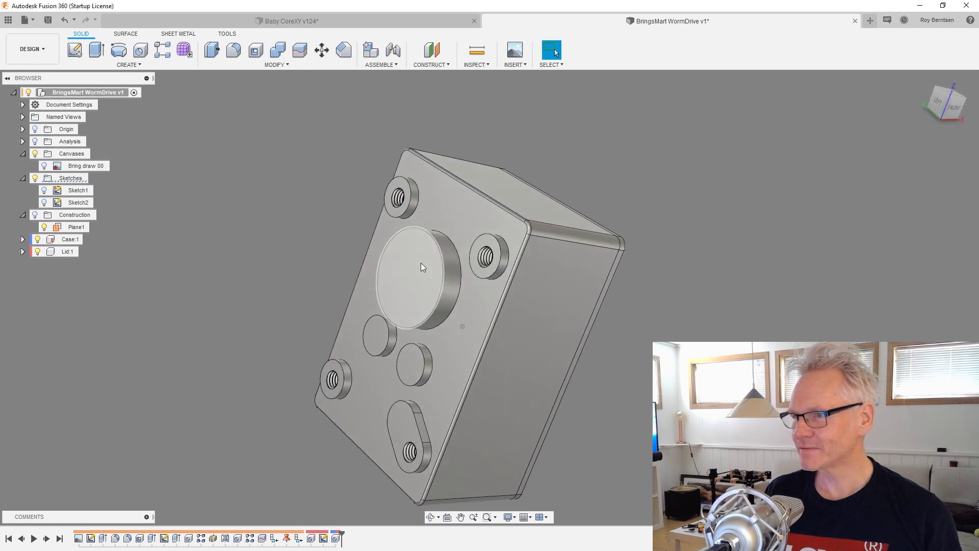
click(421, 262)
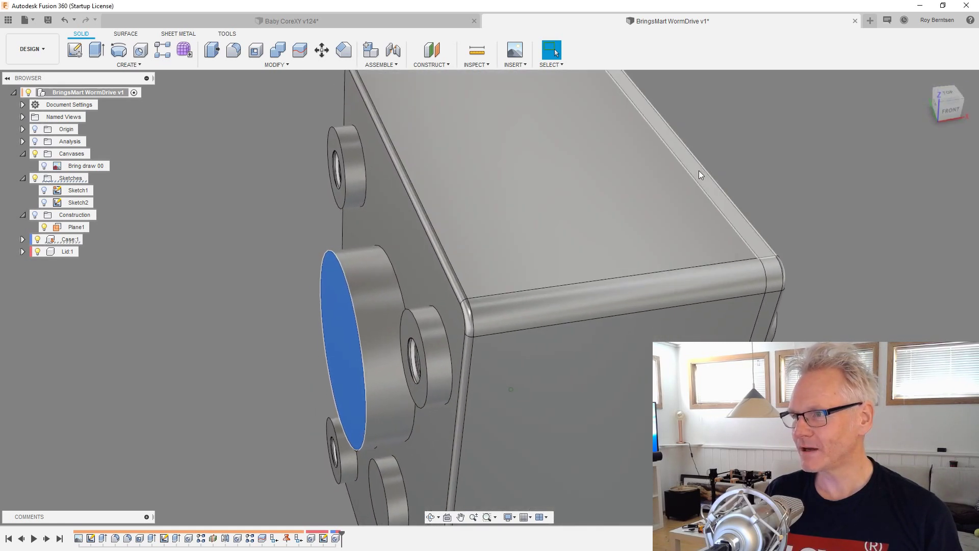
click(476, 51)
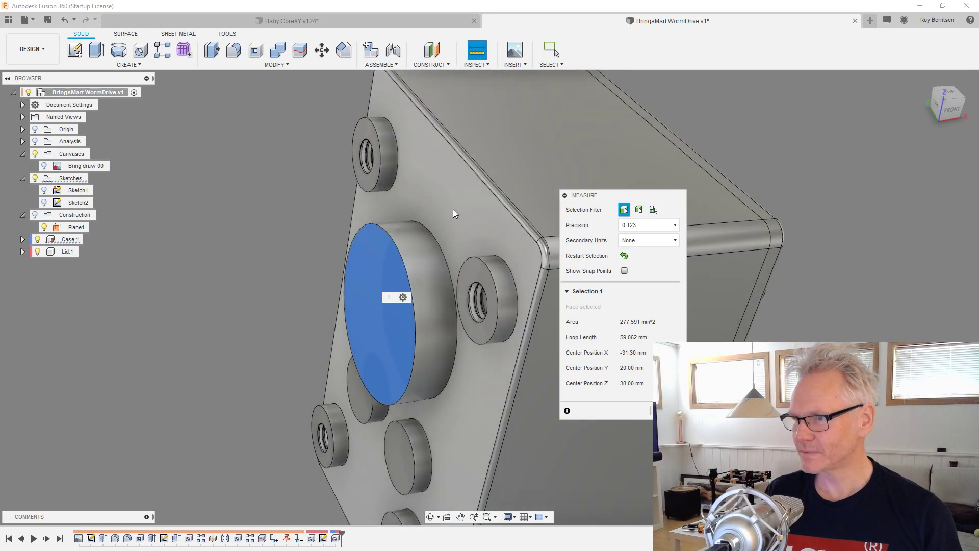
click(454, 211)
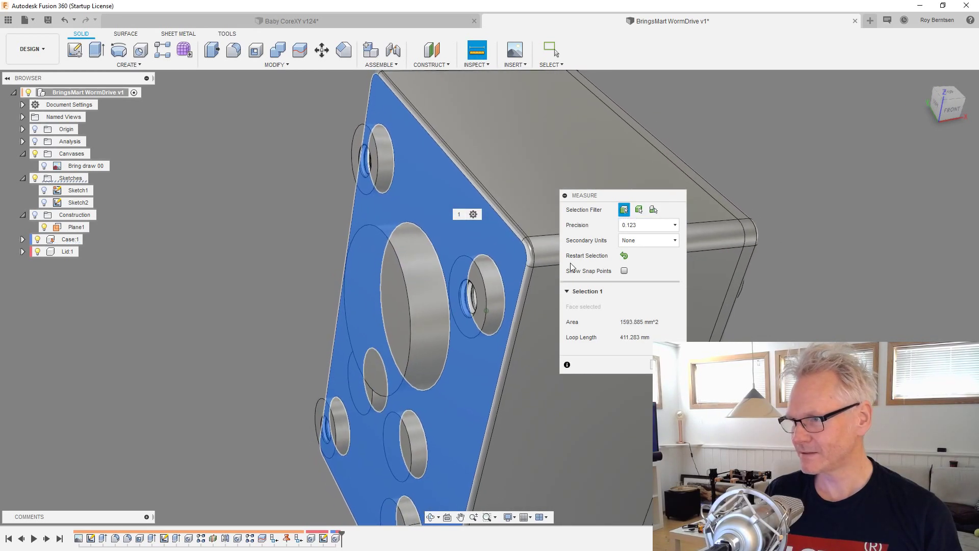
click(388, 299)
shift+middle_drag(704, 321, 717, 359)
key(Escape)
mouse_move(632, 408)
shift+middle_down()
mouse_move(438, 383)
mouse_move(650, 414)
shift+middle_up()
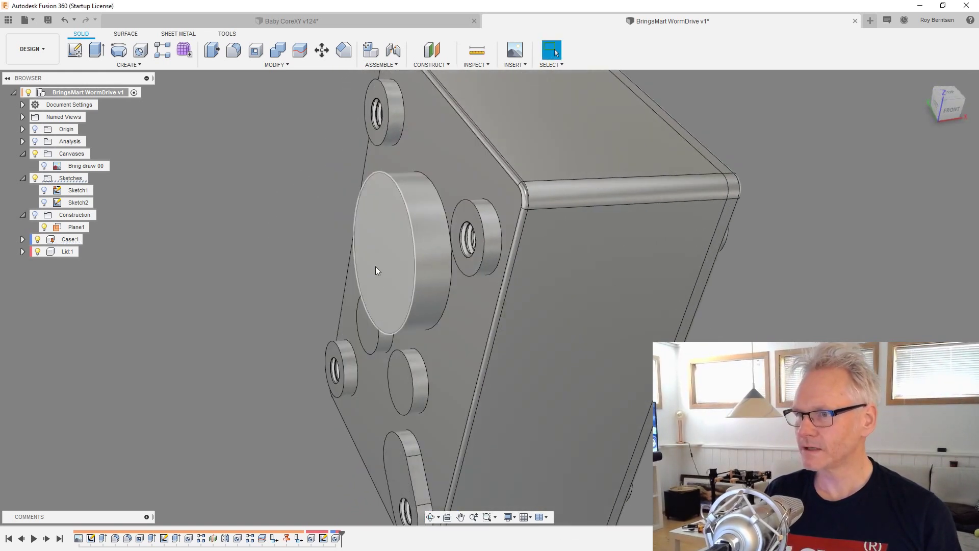
- Offset the end face of the case's large round boss by -0.1 mm with Press Pull
click(377, 263)
right_click(376, 265)
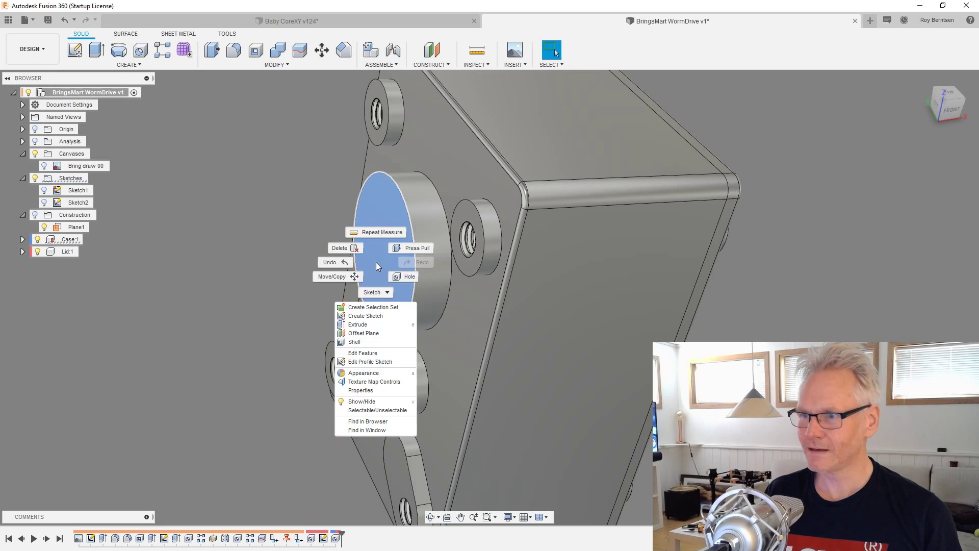
click(408, 247)
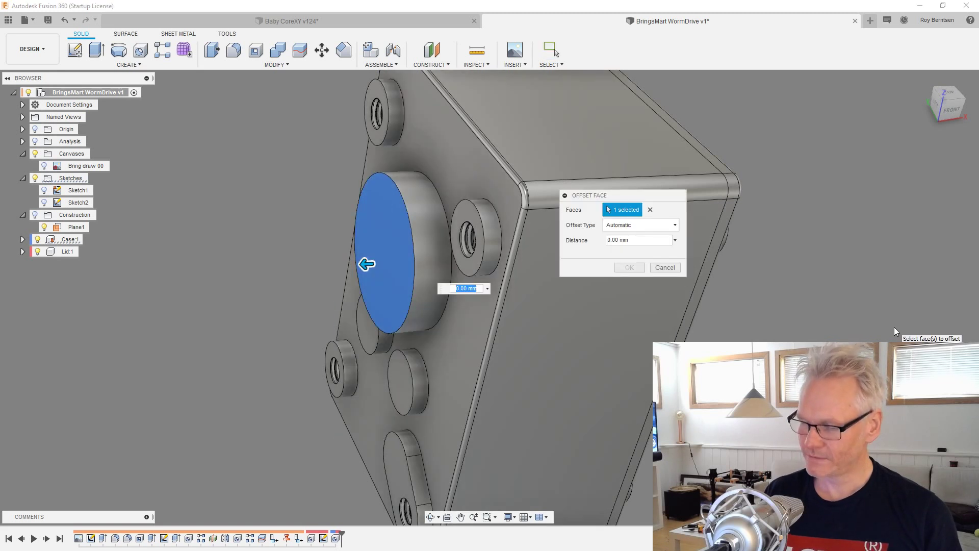
text(-0,1)
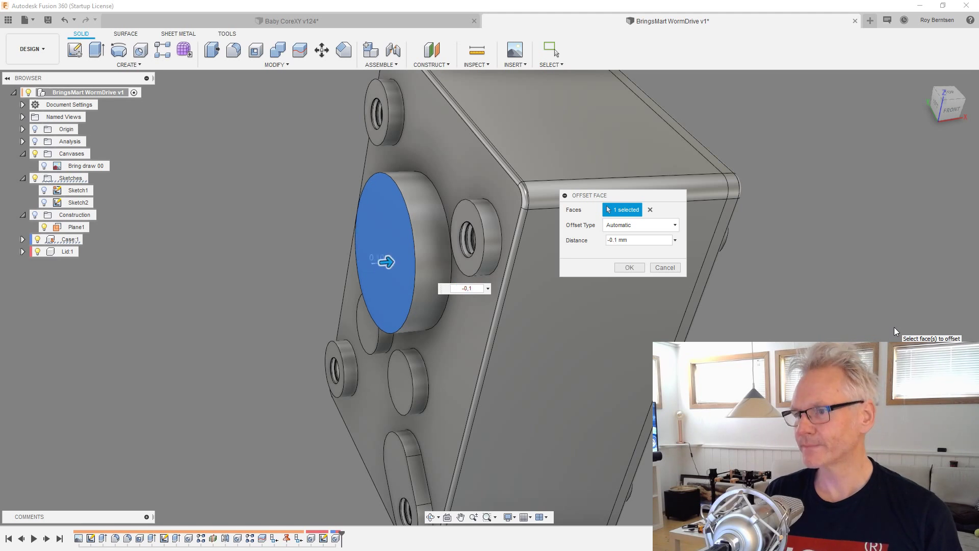
- Offset the large round boss's end face by -0.1 mm and measure its distance from the surrounding case face
key(Return)
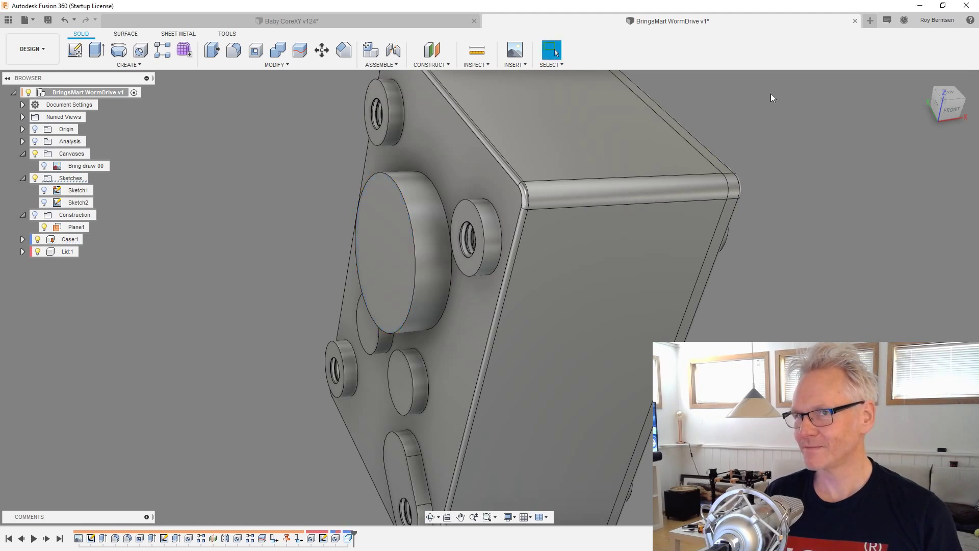
click(482, 46)
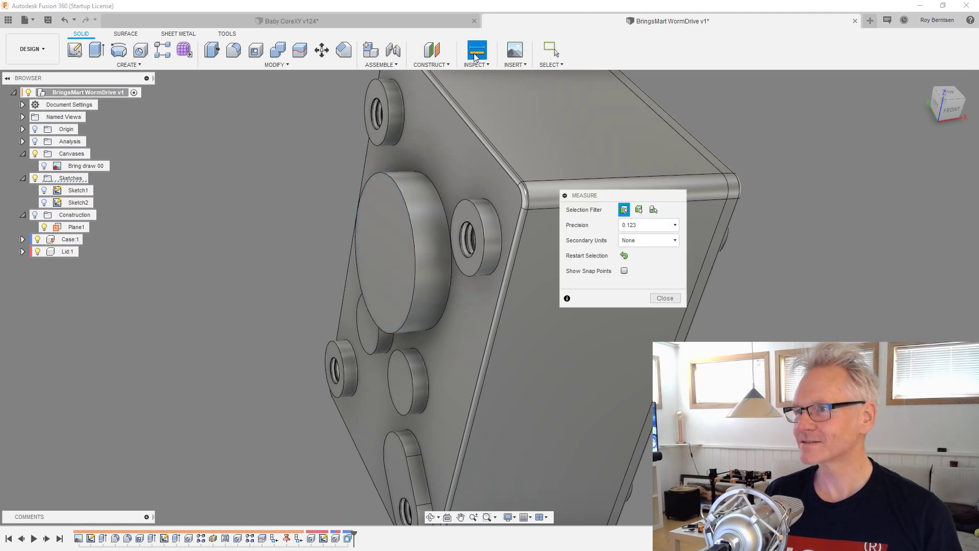
click(395, 205)
click(424, 161)
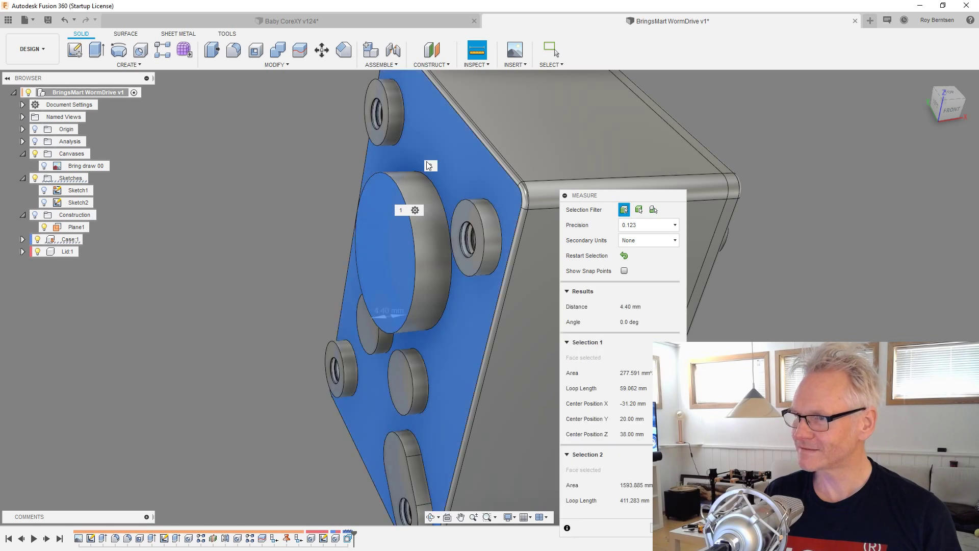
click(665, 528)
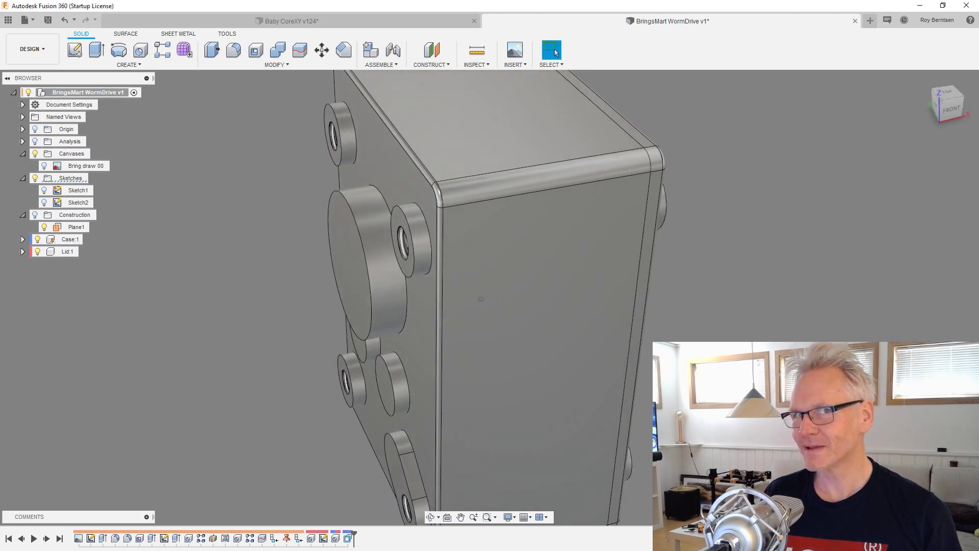
- Preview the gearbox with an in-canvas render in the Render workspace, and return to the Design workspace
click(925, 80)
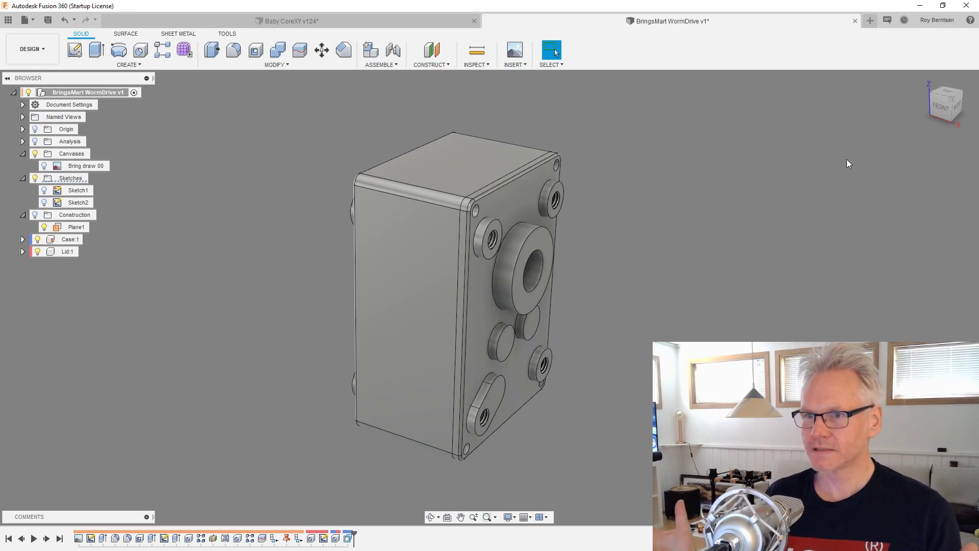
click(41, 51)
click(31, 92)
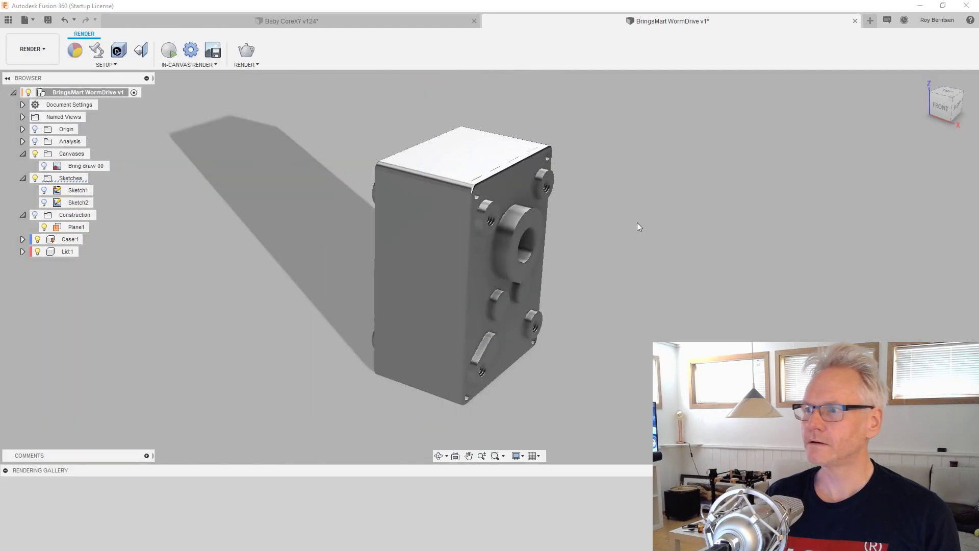
click(174, 57)
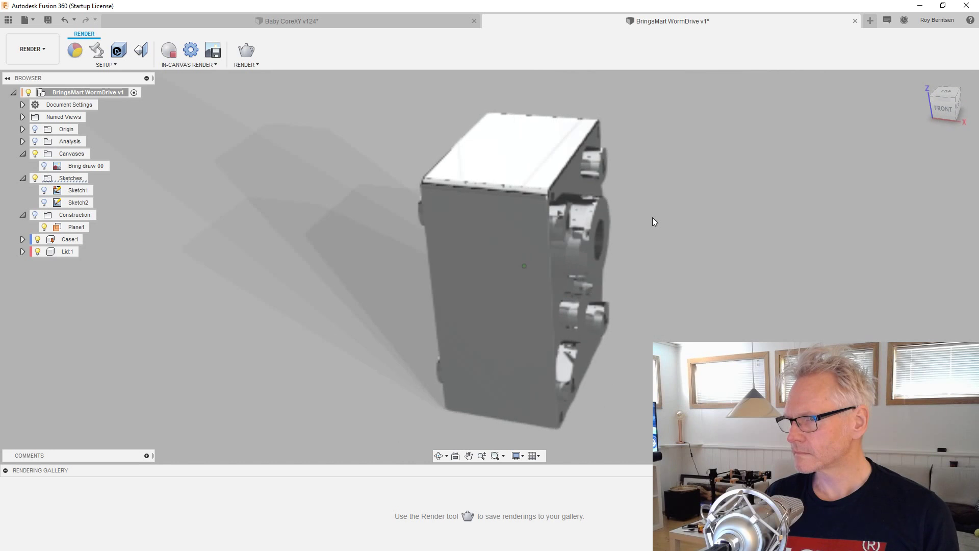
click(32, 49)
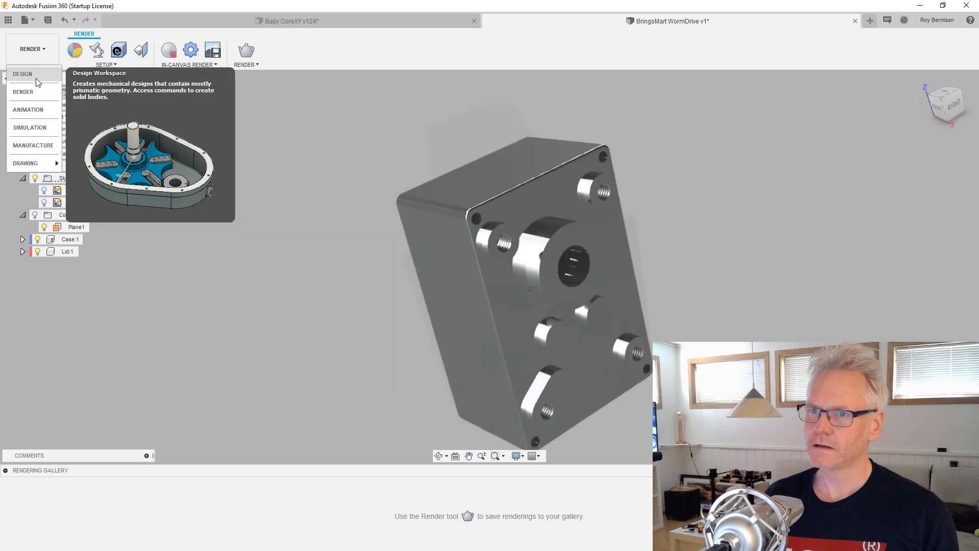
click(26, 76)
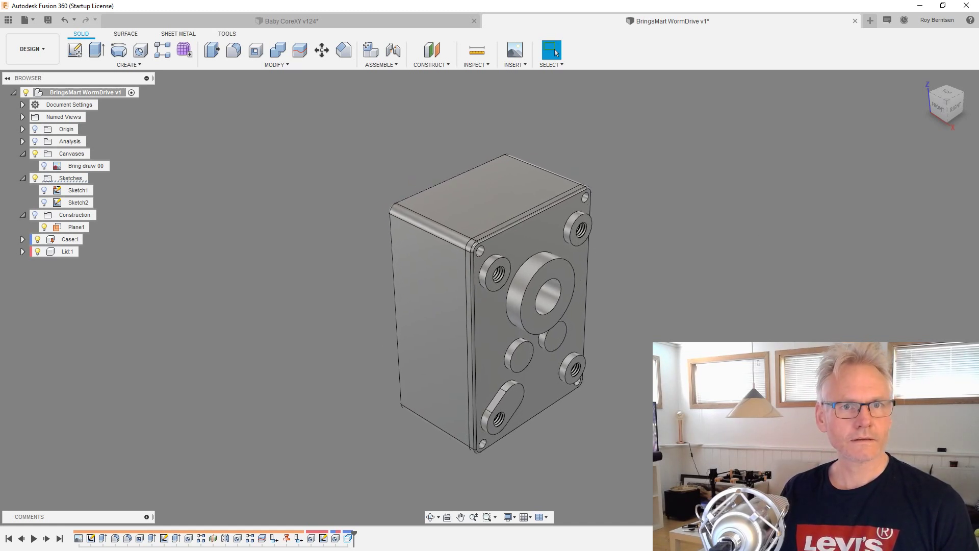
- Switch to Chrome, open mcmaster.com and search the catalogue for screws
drag(0, 87, 591, 0)
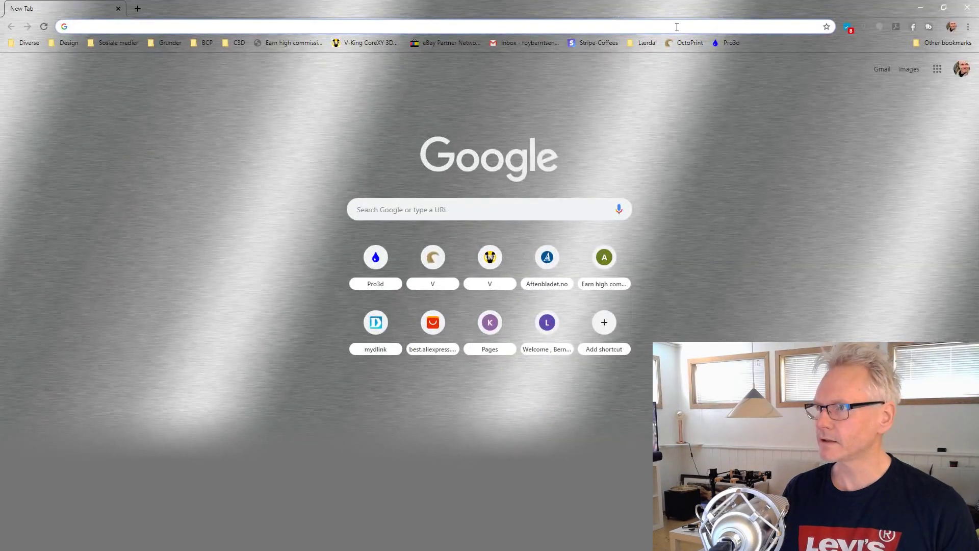
text(mc)
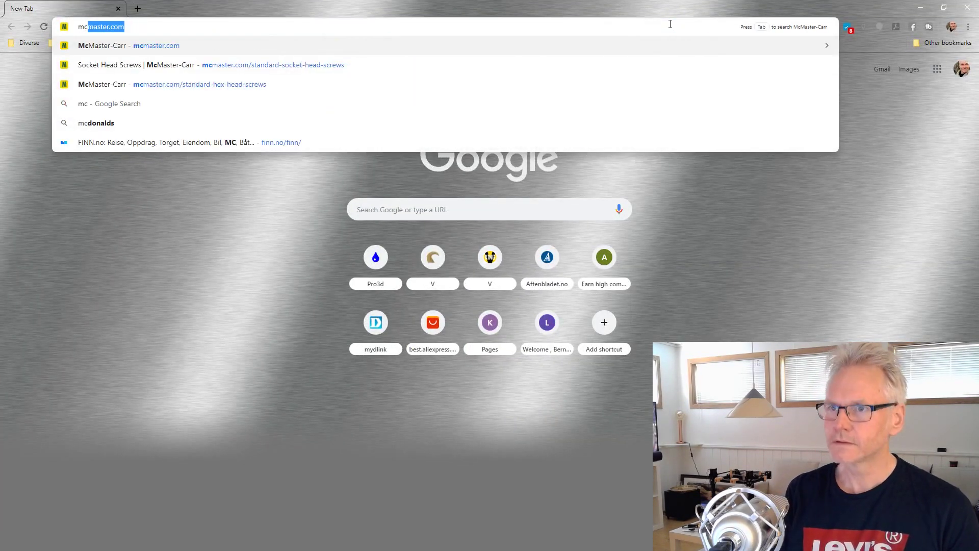
key(Return)
text(screws)
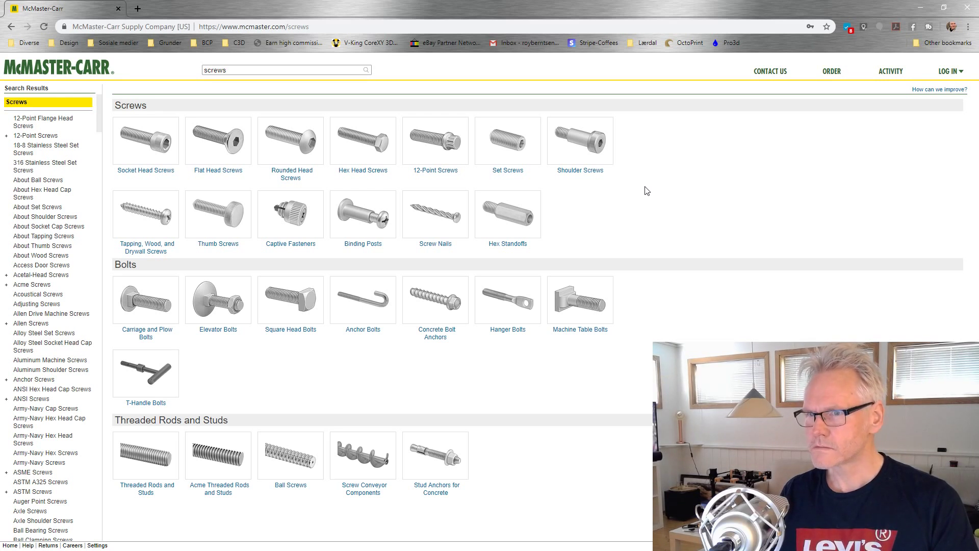
- Filter the rounded head screws to metric, M2.5 thread, 8 mm length and steel
click(291, 175)
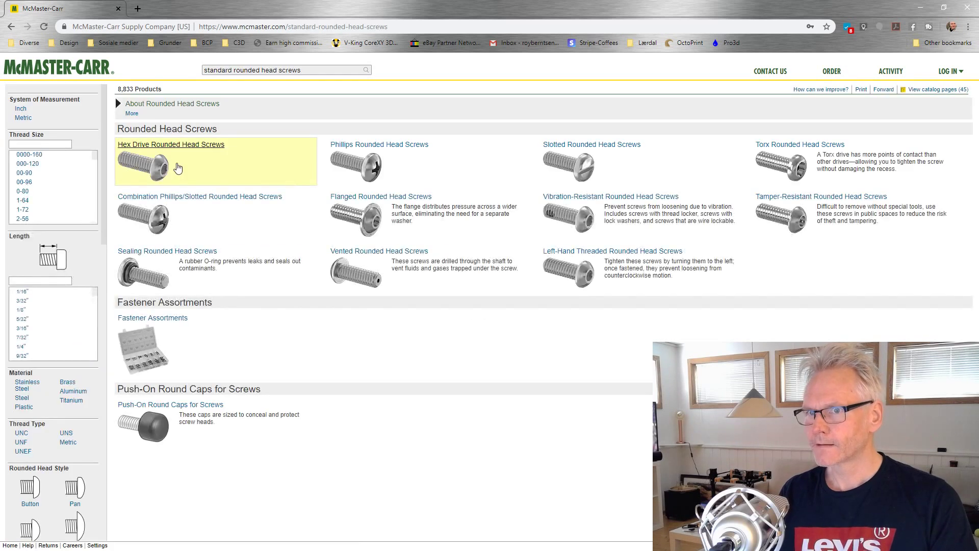
click(23, 118)
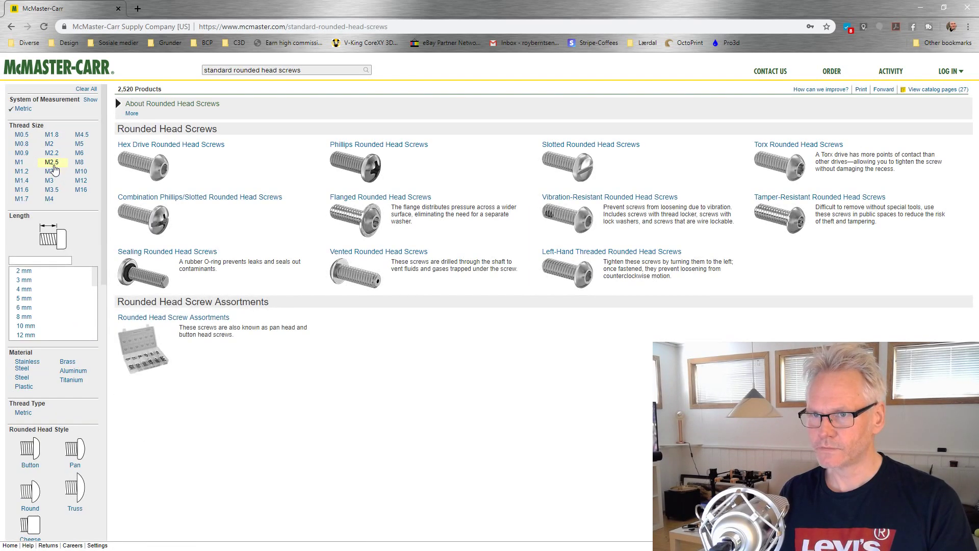
click(52, 162)
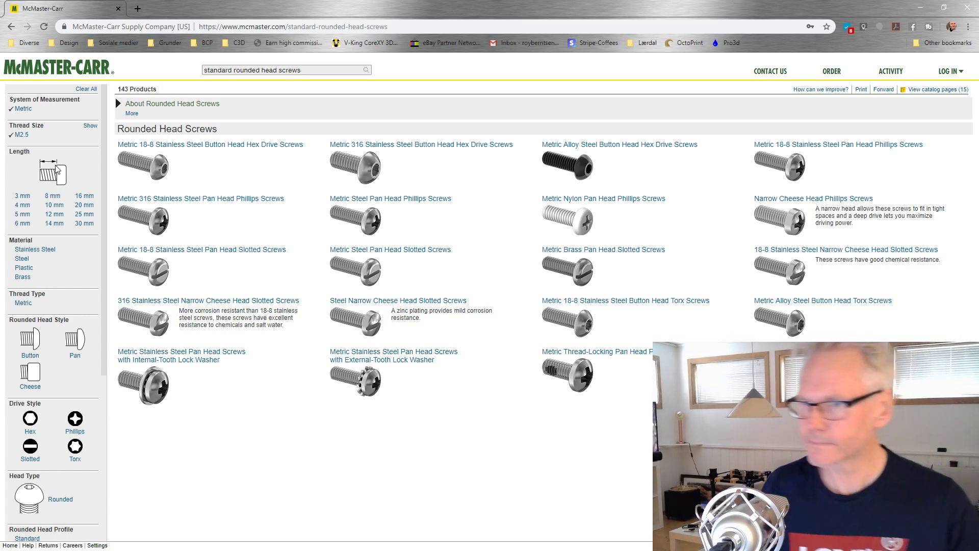
click(53, 197)
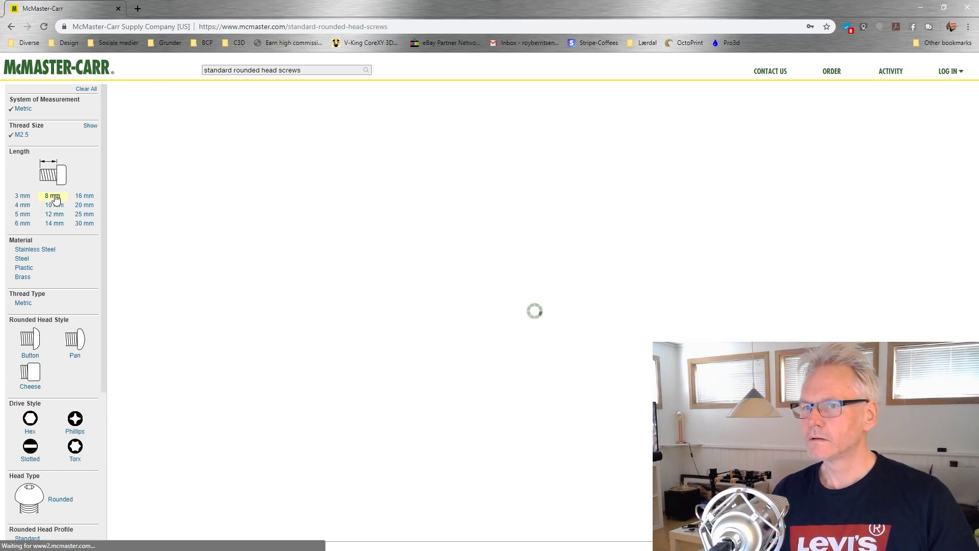
click(22, 195)
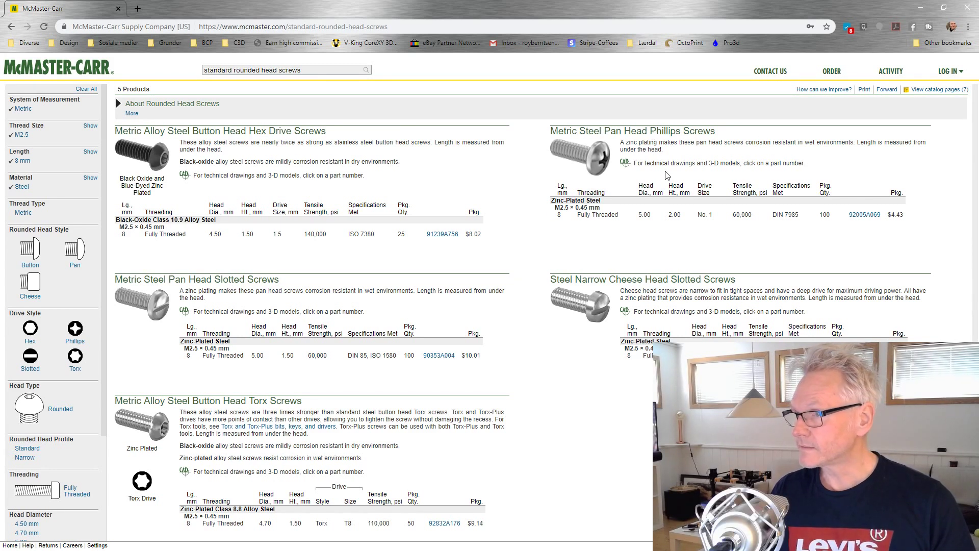
- Open the product page of the steel pan head Phillips screw, part 92005A069, at its 3-D model download
click(871, 216)
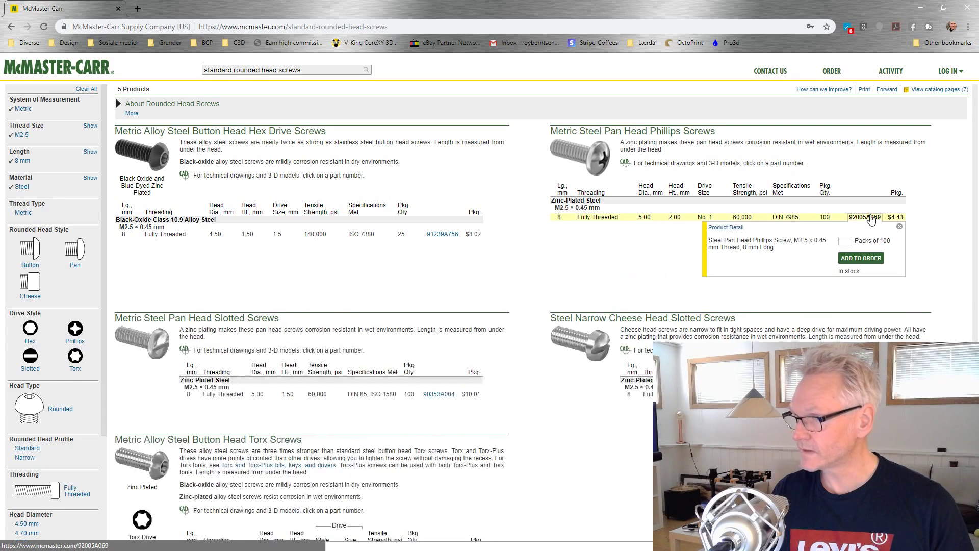
click(732, 235)
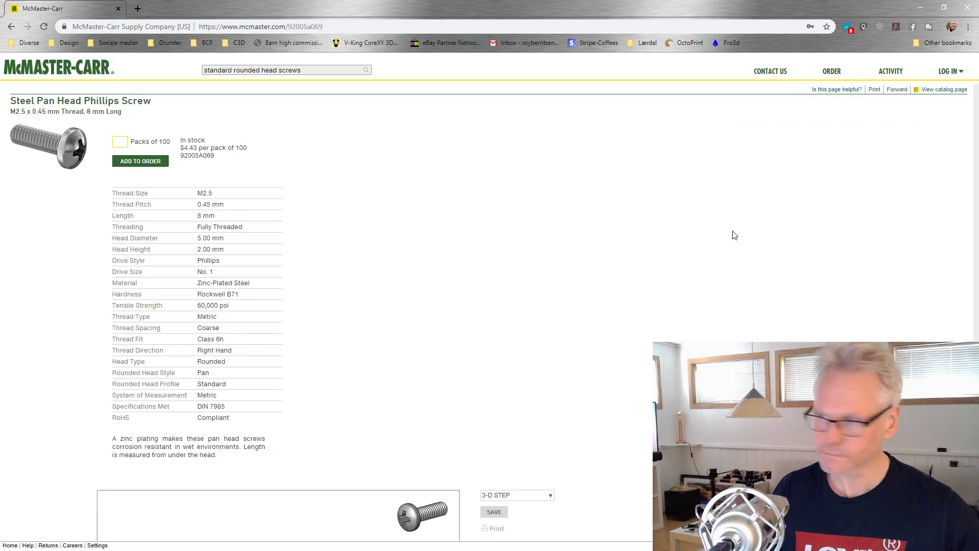
scroll(612, 245, down, 5)
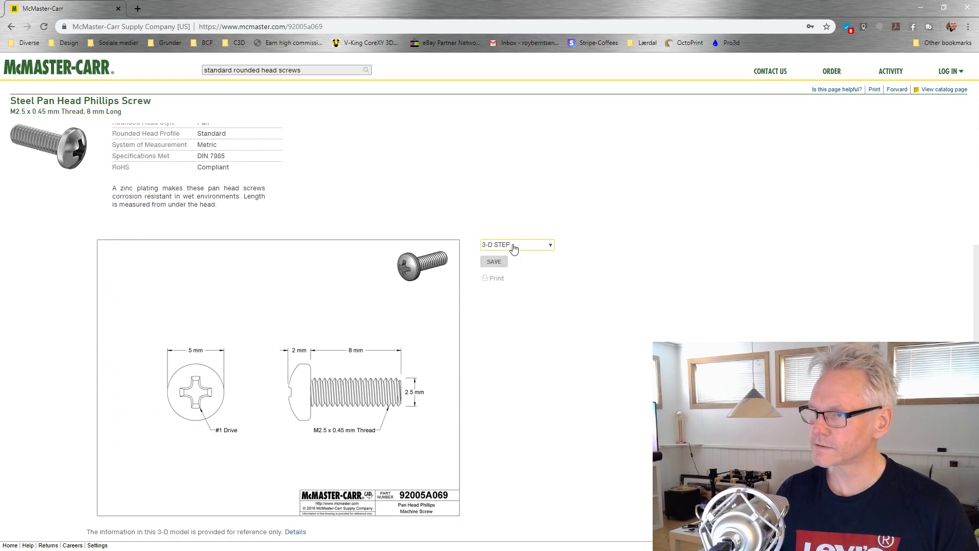
- Save the screw's 3-D STEP model as "M2.5x8 Pan" in the McMaster Carr folder of the OneDrive Design Library
click(494, 262)
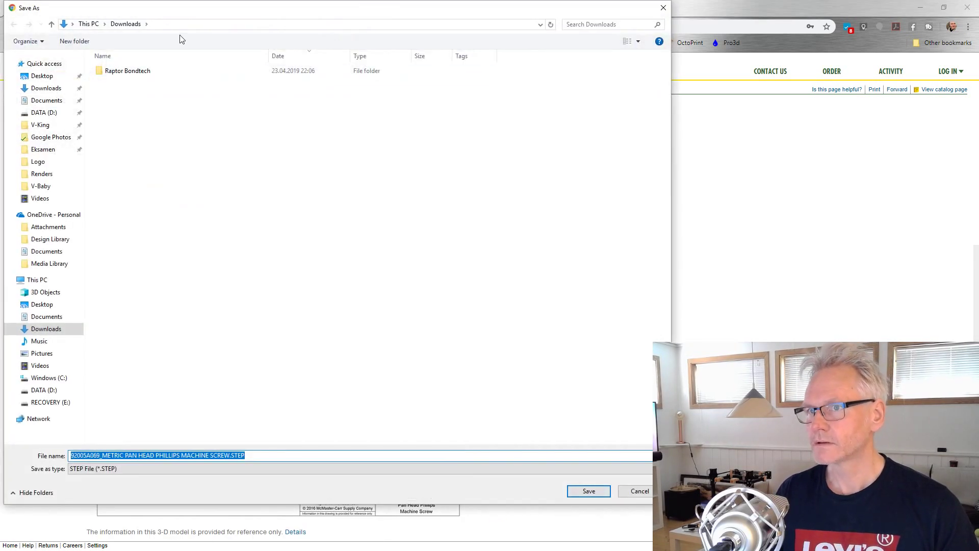
click(58, 239)
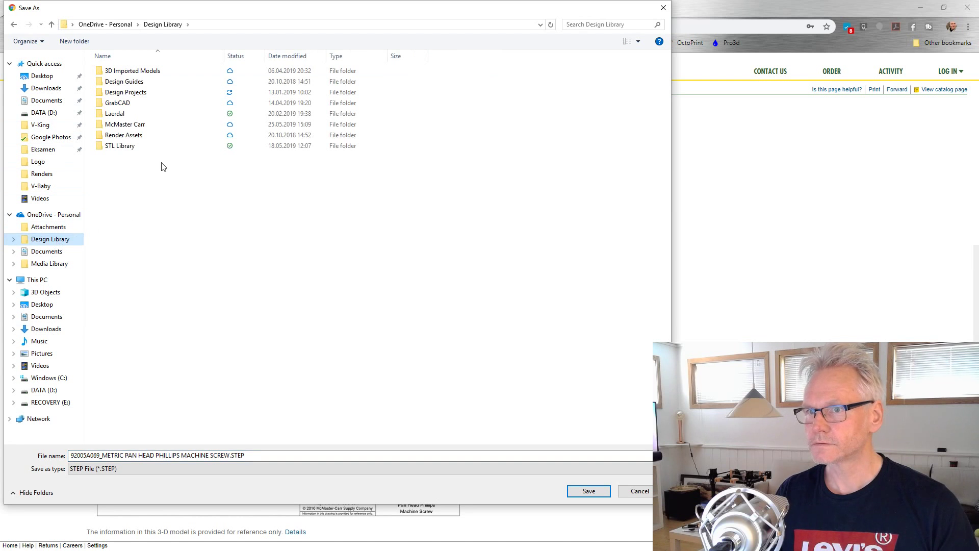
double_click(133, 124)
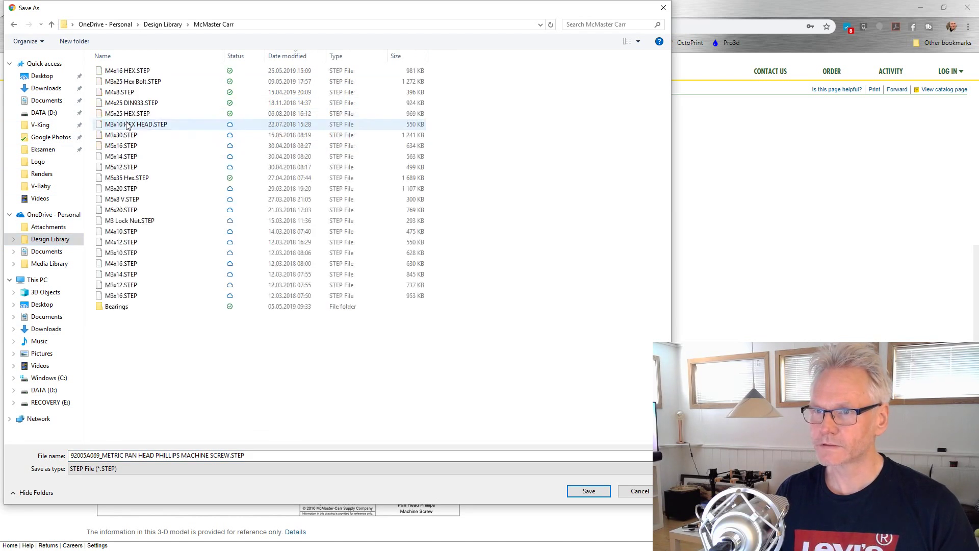
click(281, 455)
text(M)
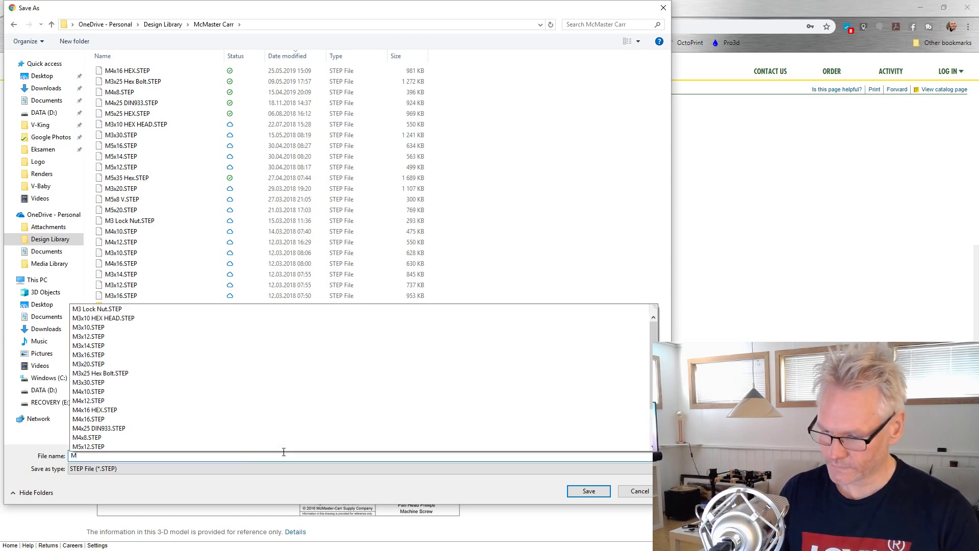
text(2.5x8 Pan)
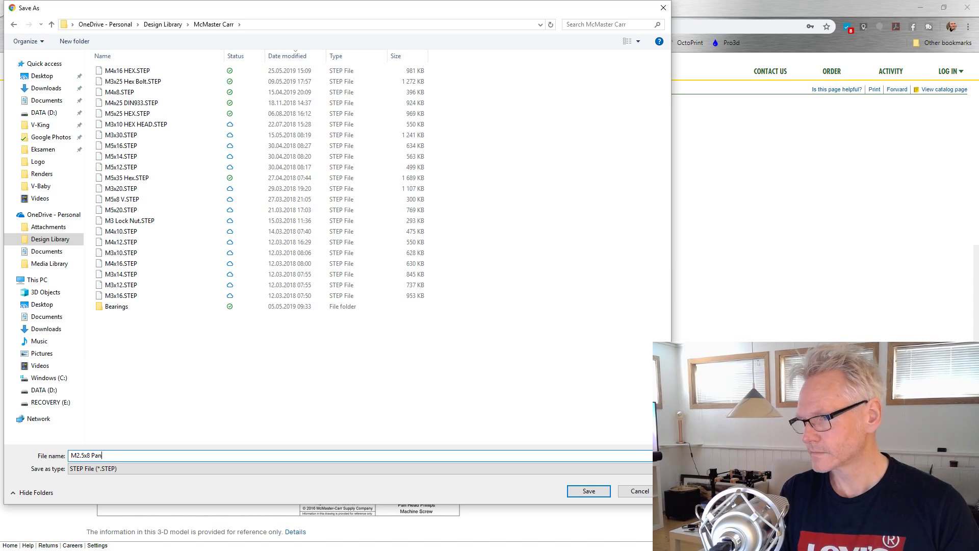
key(Return)
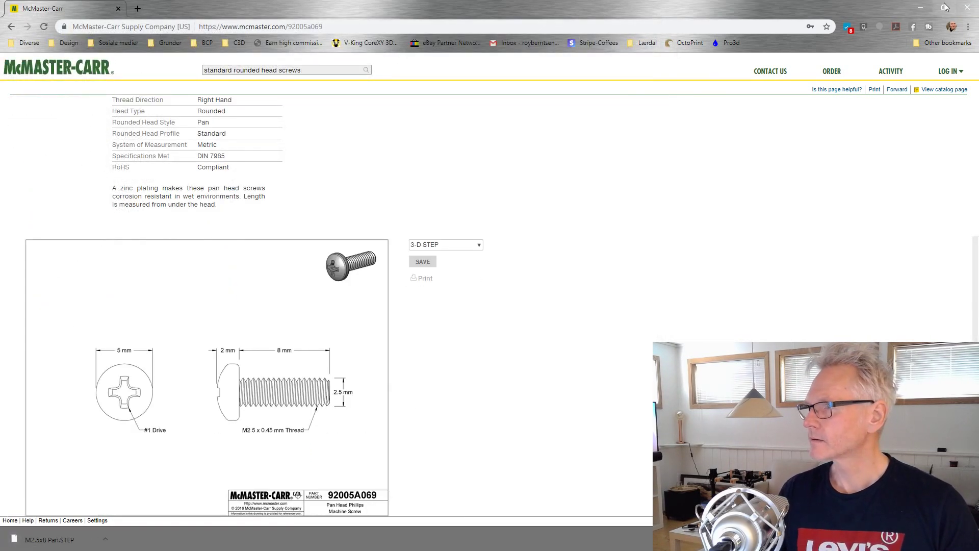
- Switch back to Fusion 360 and create a folder named M2.5 in the project's Hardware folder
click(925, 7)
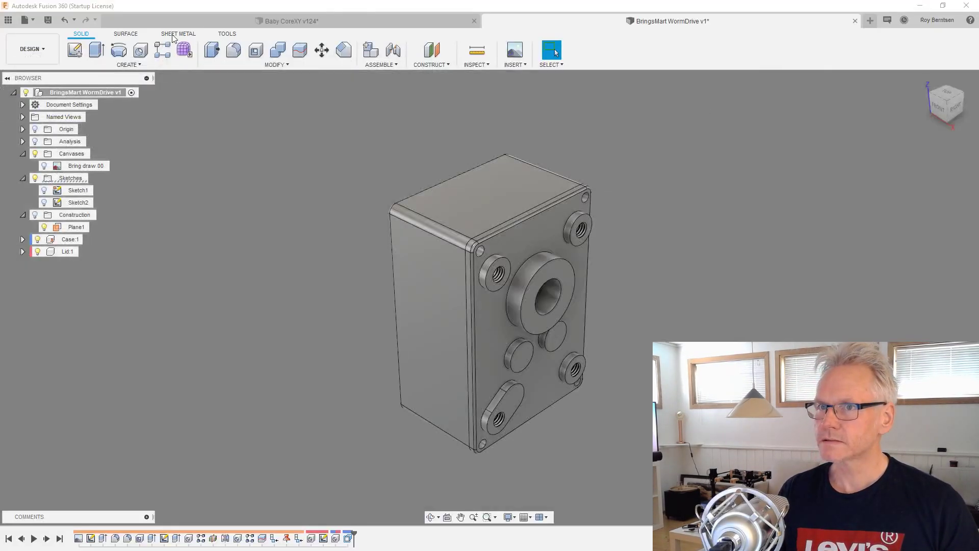
click(9, 21)
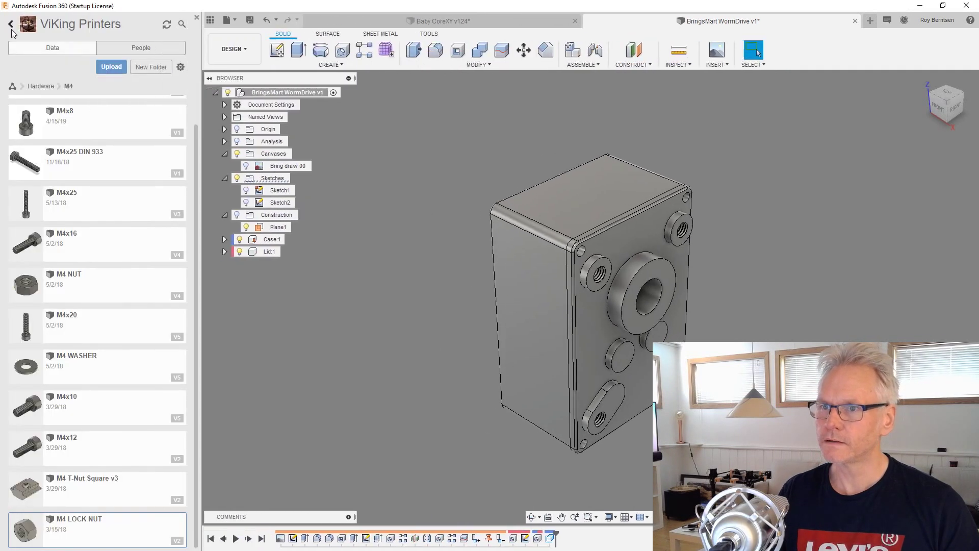
click(41, 86)
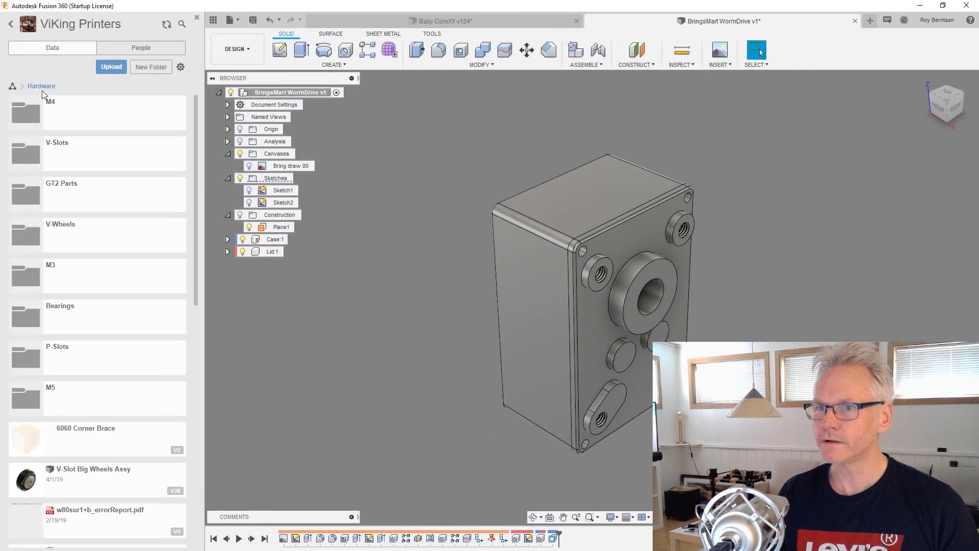
click(149, 68)
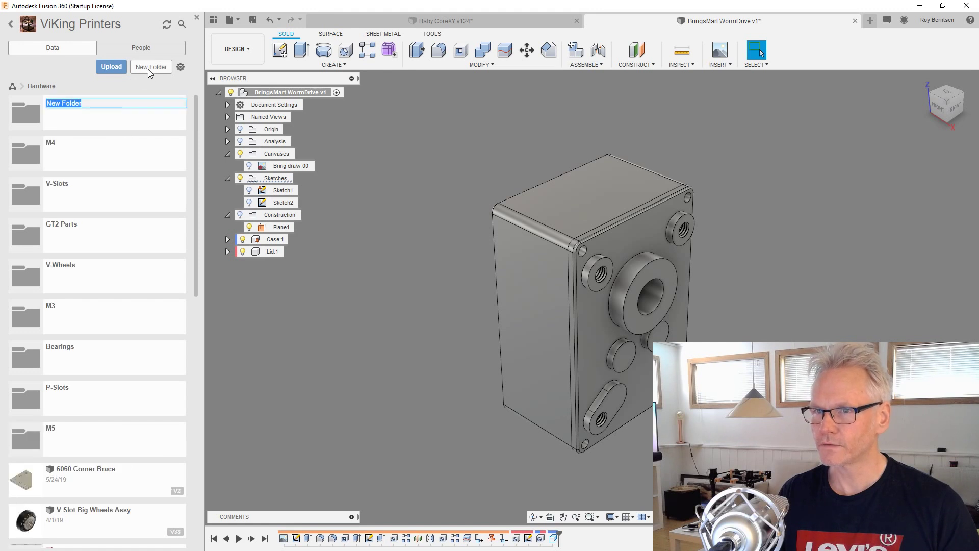
text(M2)
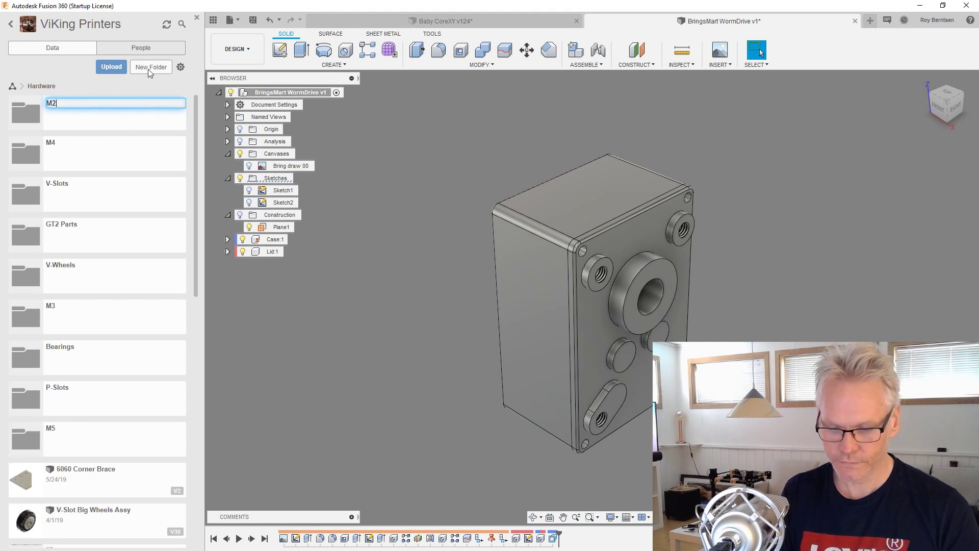
text(.5)
key(Return)
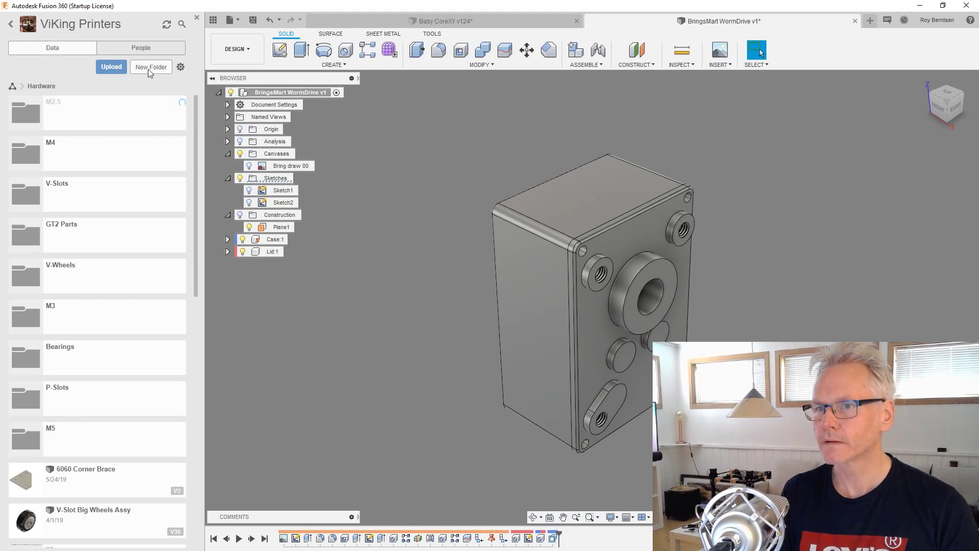
- Upload the M2.5x8 Pan screw model into the new M2.5 folder under Hardware
click(121, 112)
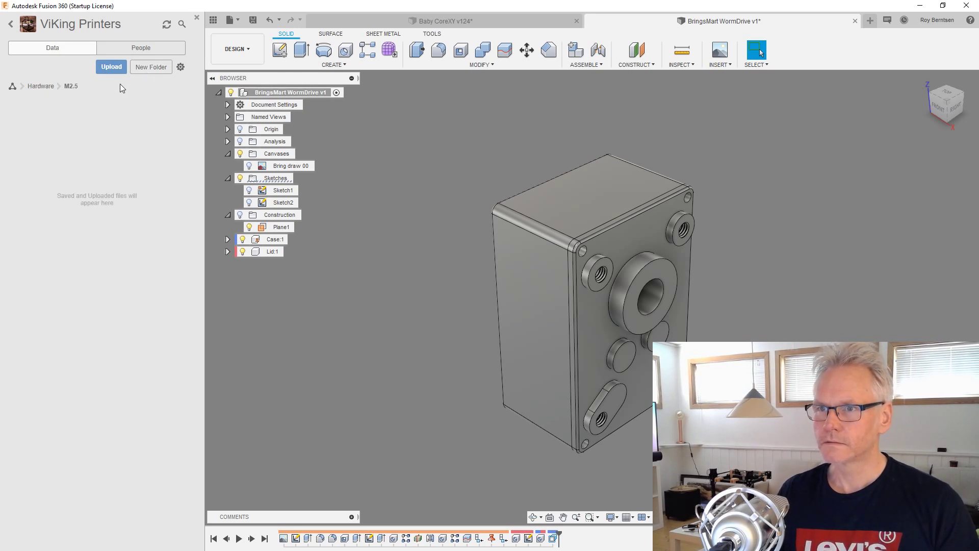
click(115, 66)
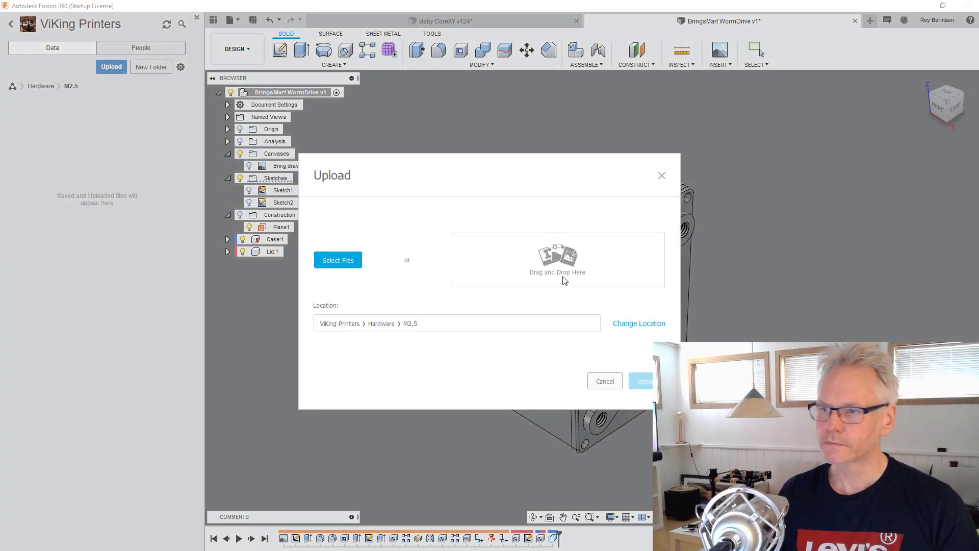
click(350, 260)
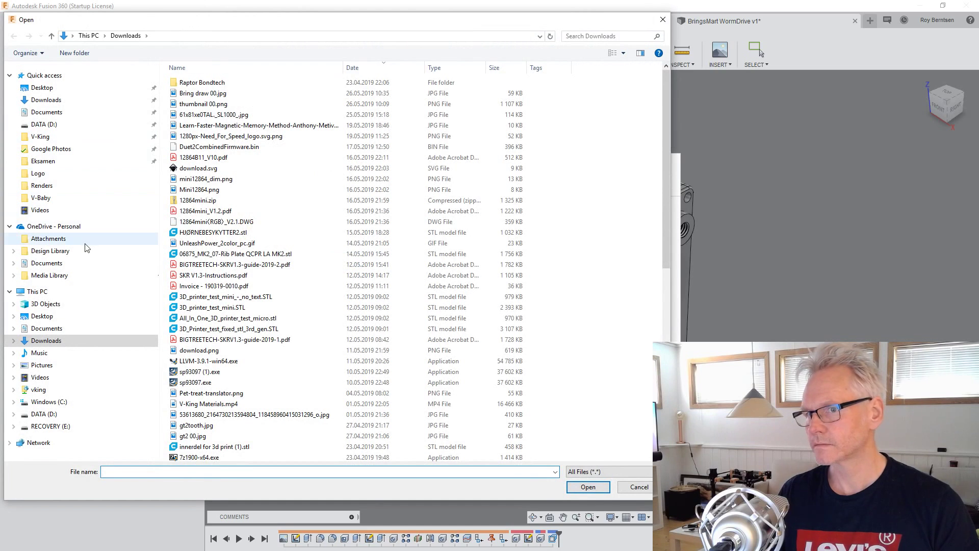
click(44, 88)
click(43, 76)
double_click(214, 195)
click(646, 441)
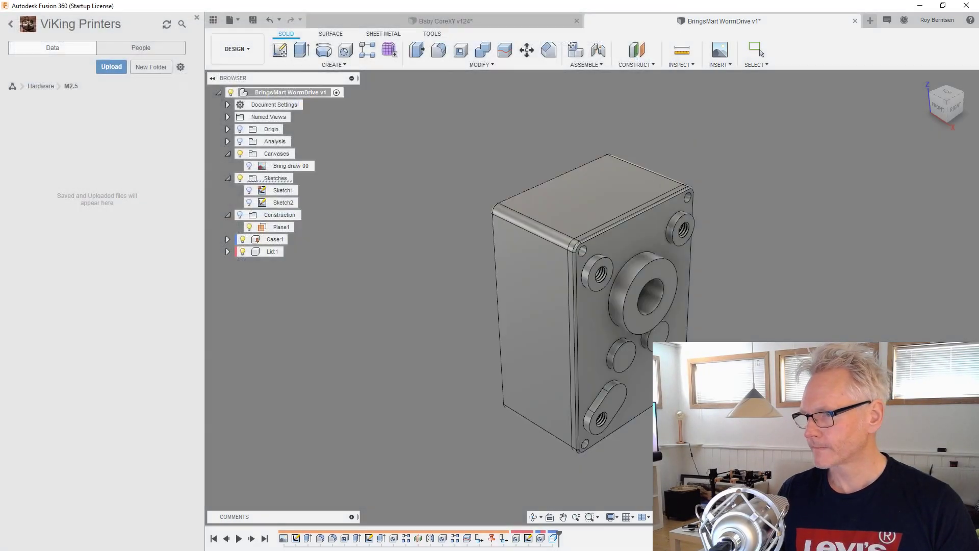
click(647, 398)
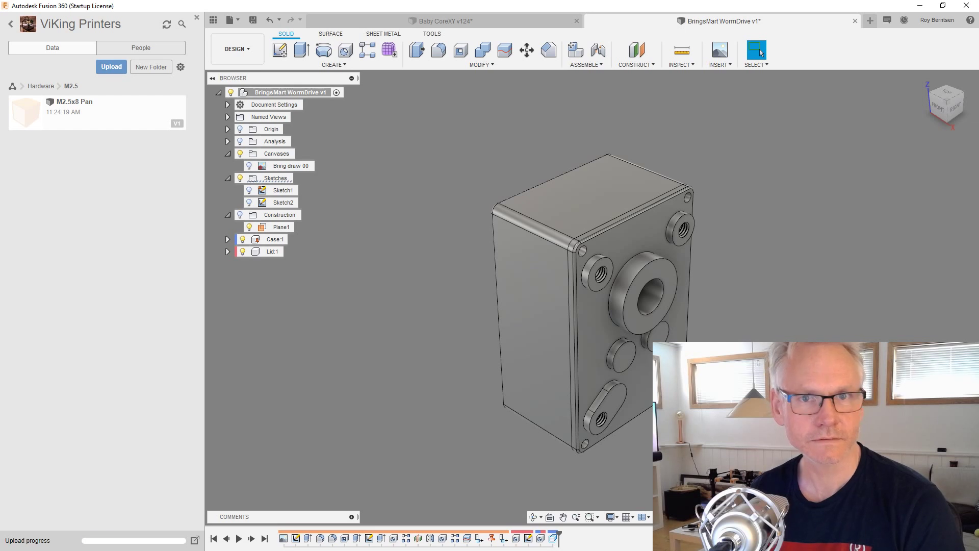
- Switch to the web browser, open mcmaster.com, log in with the saved account credentials and return to Fusion 360
drag(525, 43, 632, 1)
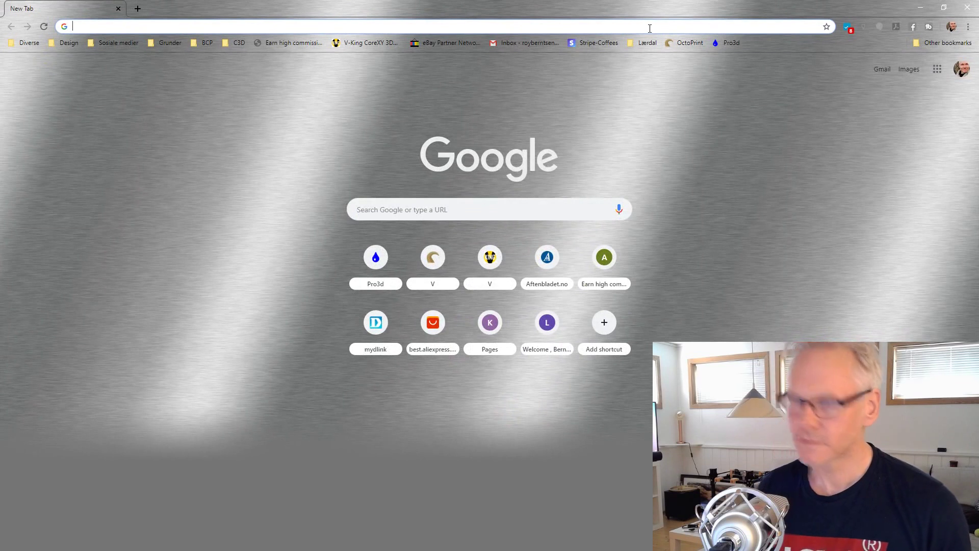
text(mc)
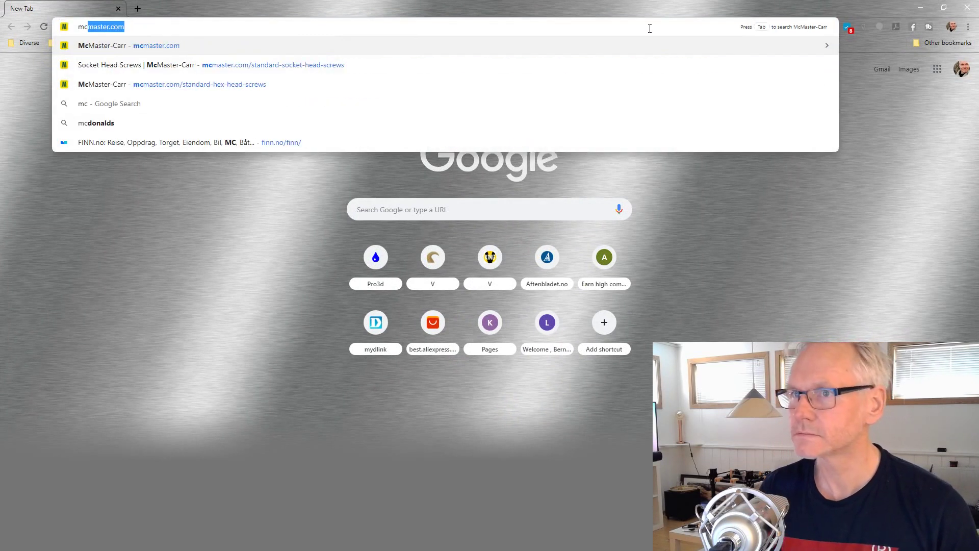
key(Return)
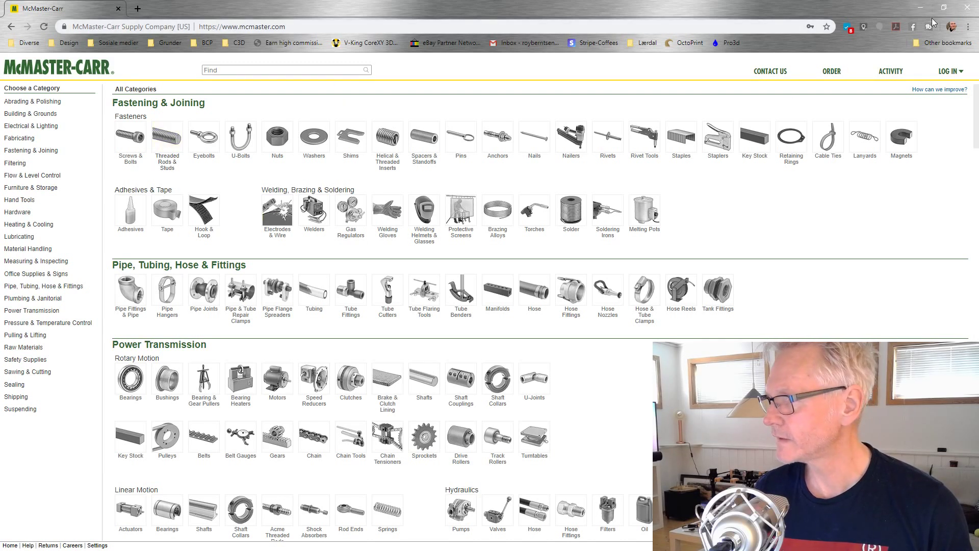
click(949, 71)
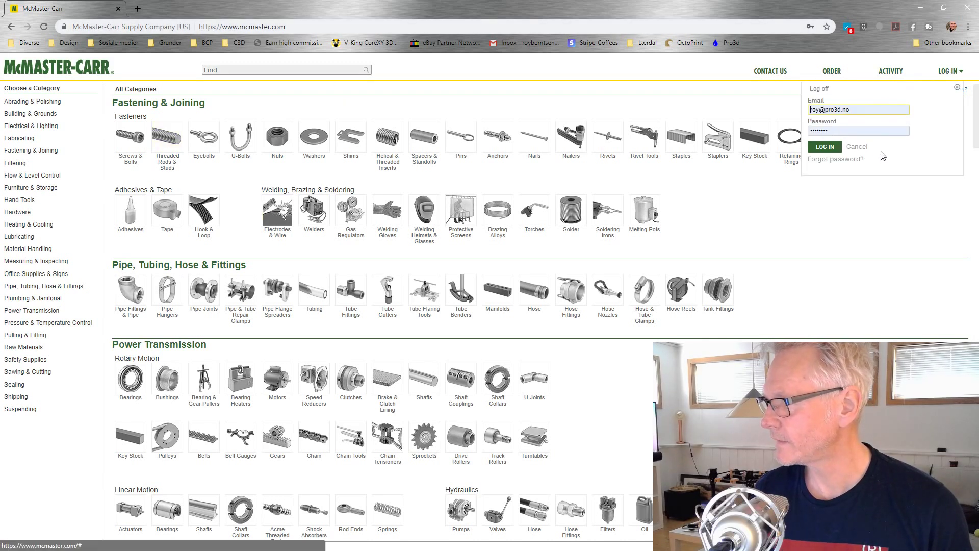
click(824, 147)
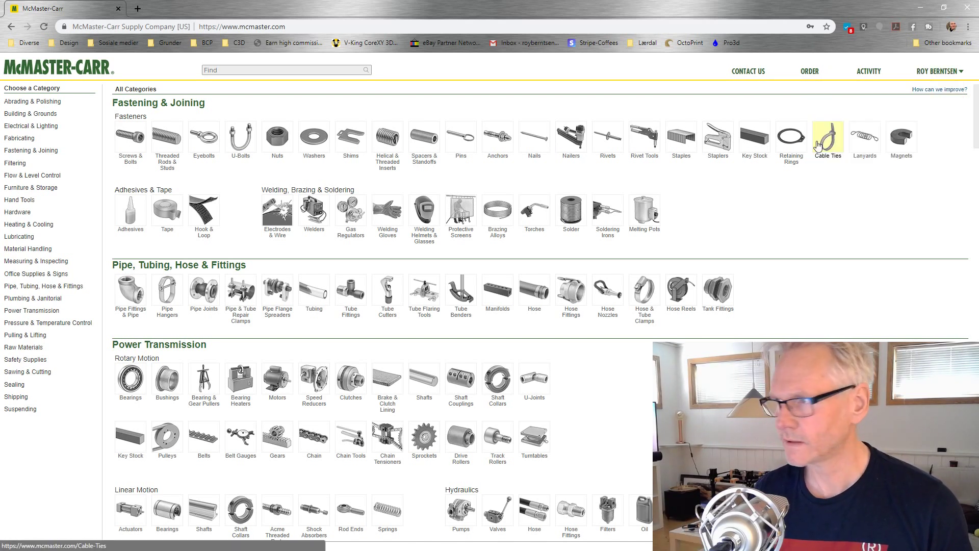
click(920, 7)
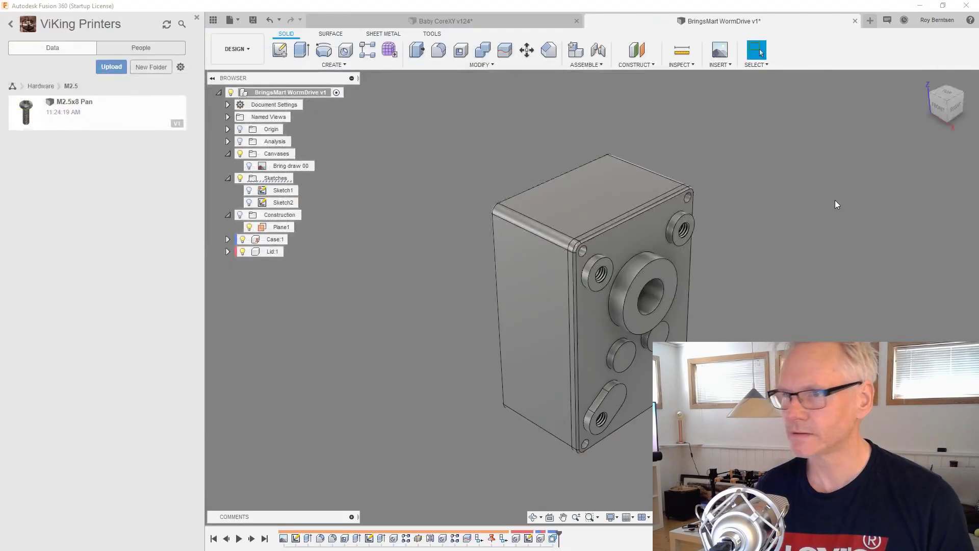
click(156, 124)
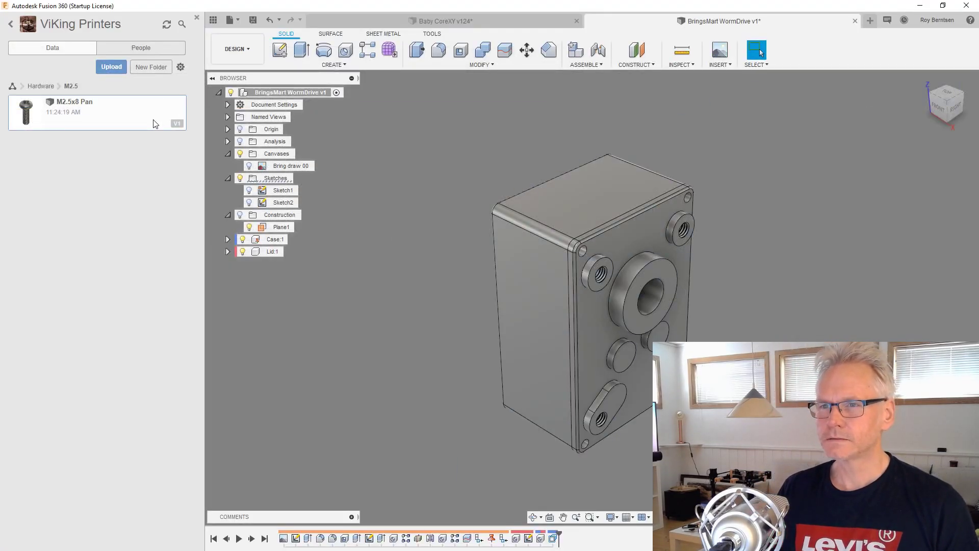
right_click(156, 124)
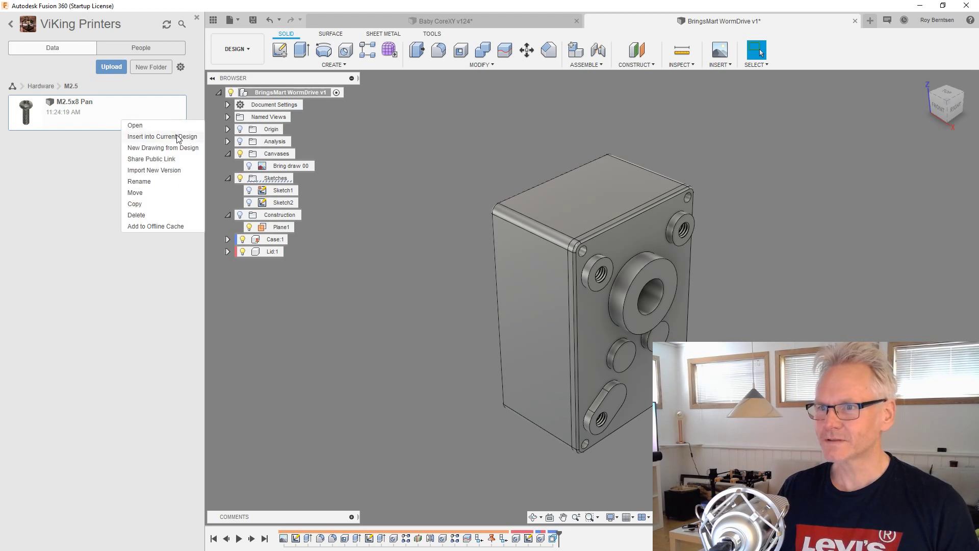
click(457, 164)
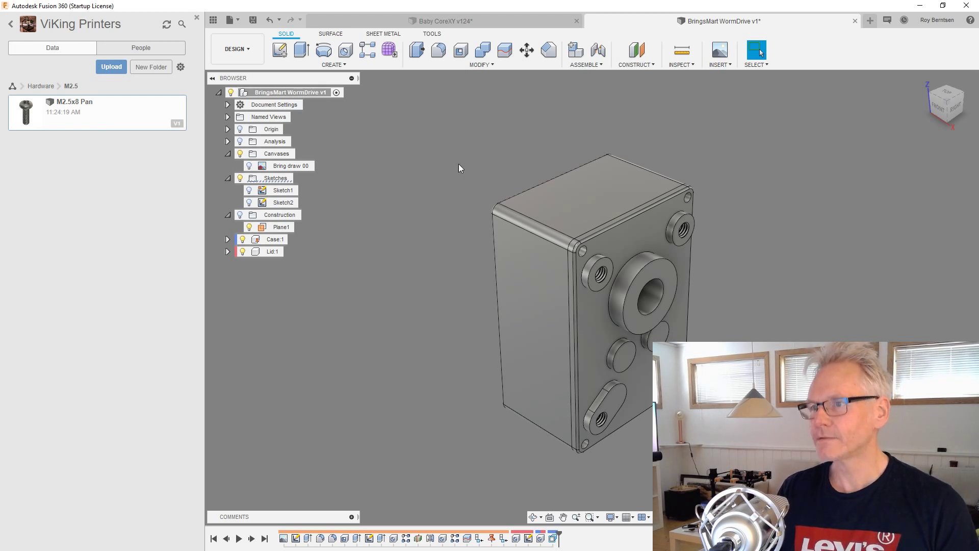
drag(650, 233, 858, 227)
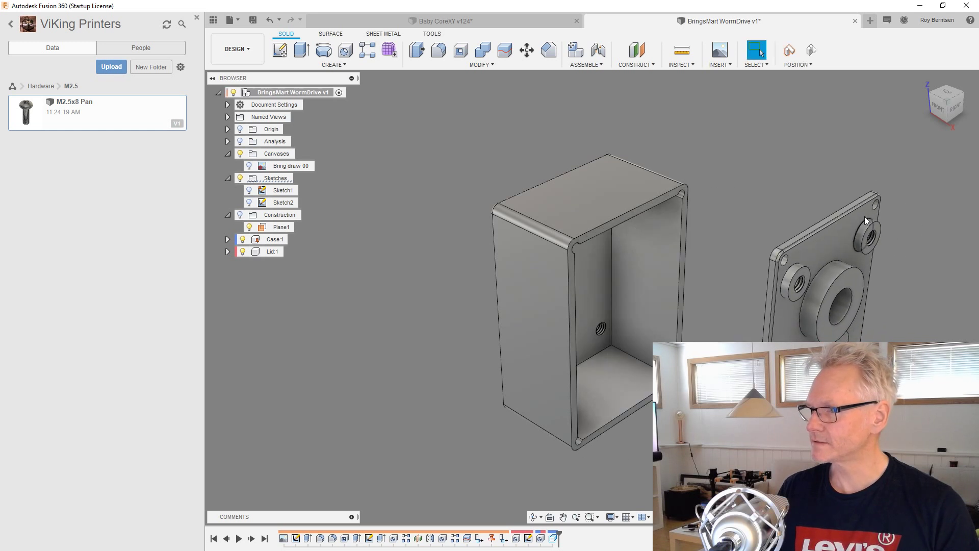
key(ctrl+z)
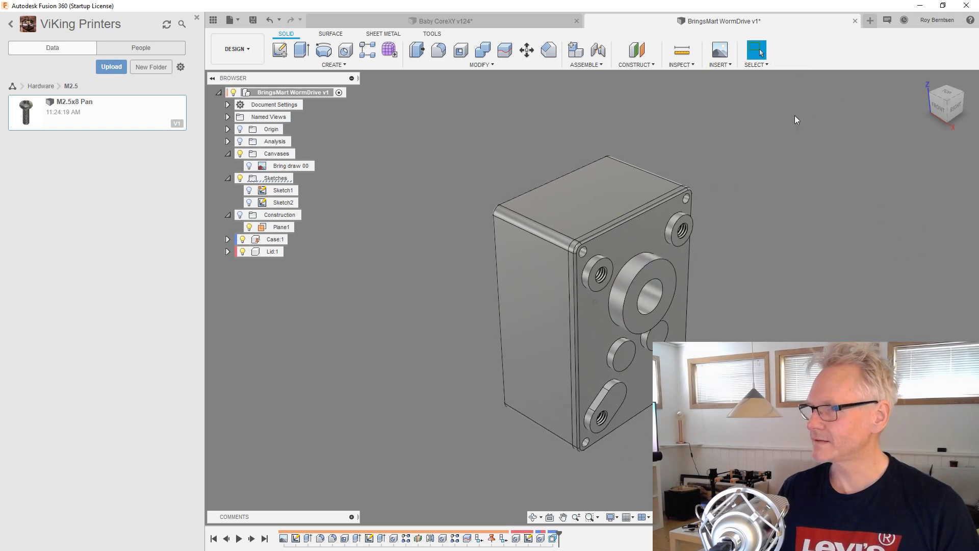
- Create a rigid as-built joint between the Lid and Case components
click(585, 64)
click(598, 102)
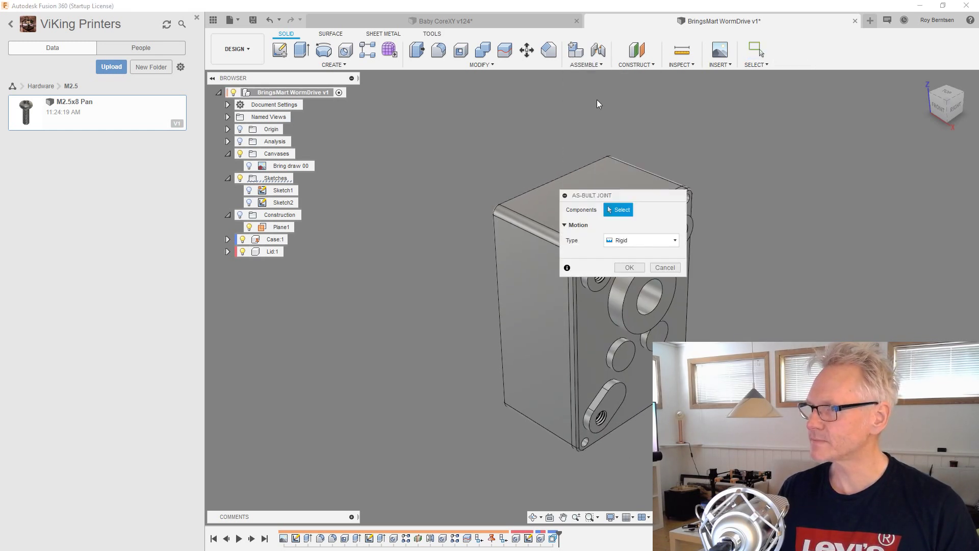
click(270, 251)
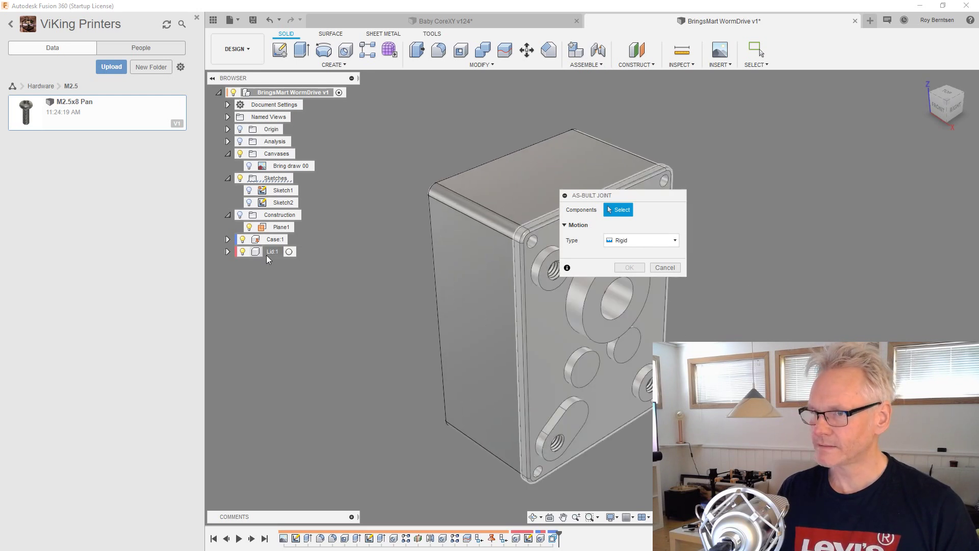
click(278, 239)
click(628, 281)
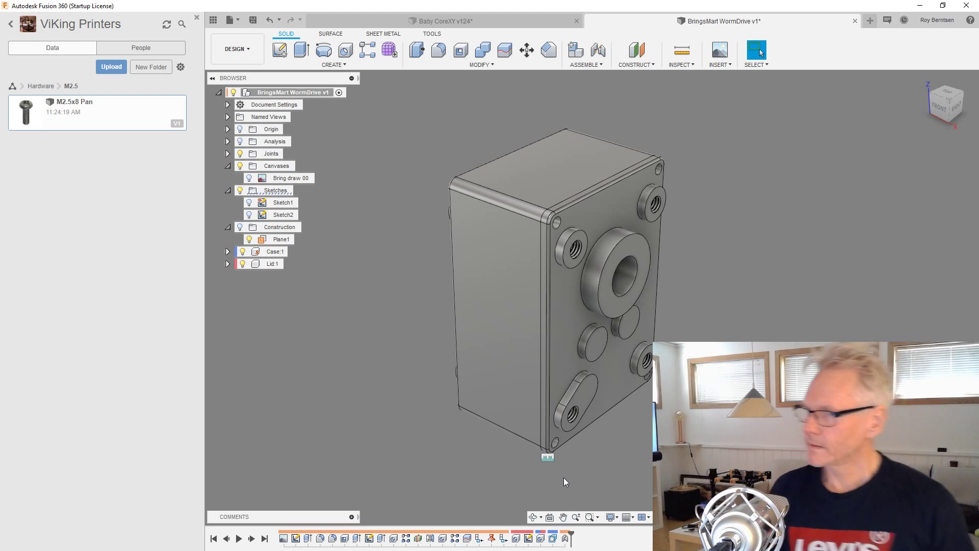
- Create and activate an empty component named Pulley Axle under the top-level assembly
scroll(583, 296, down, 3)
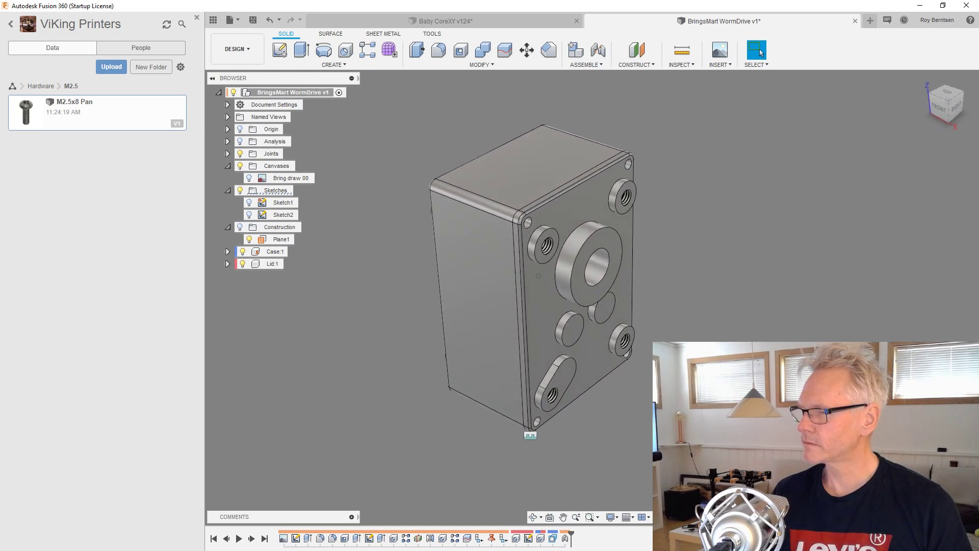
click(575, 50)
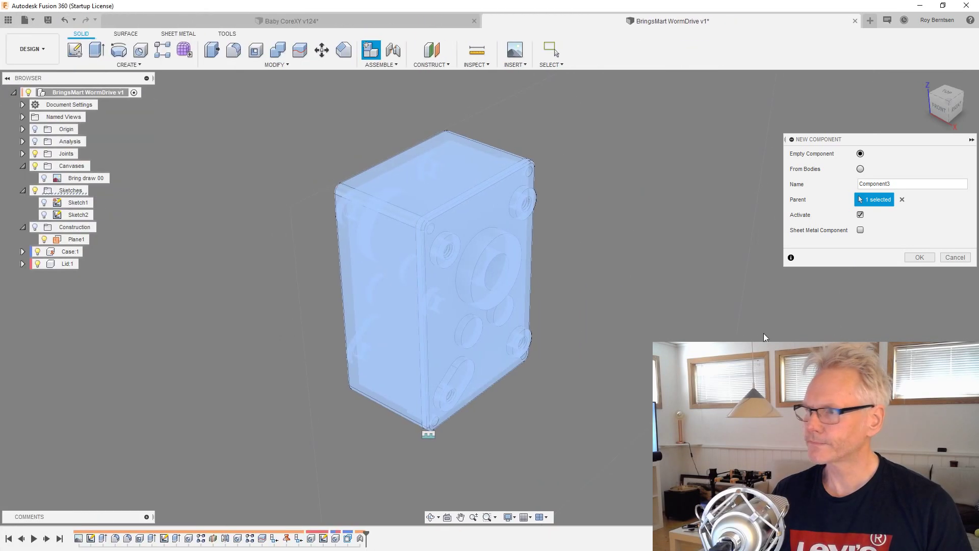
click(919, 186)
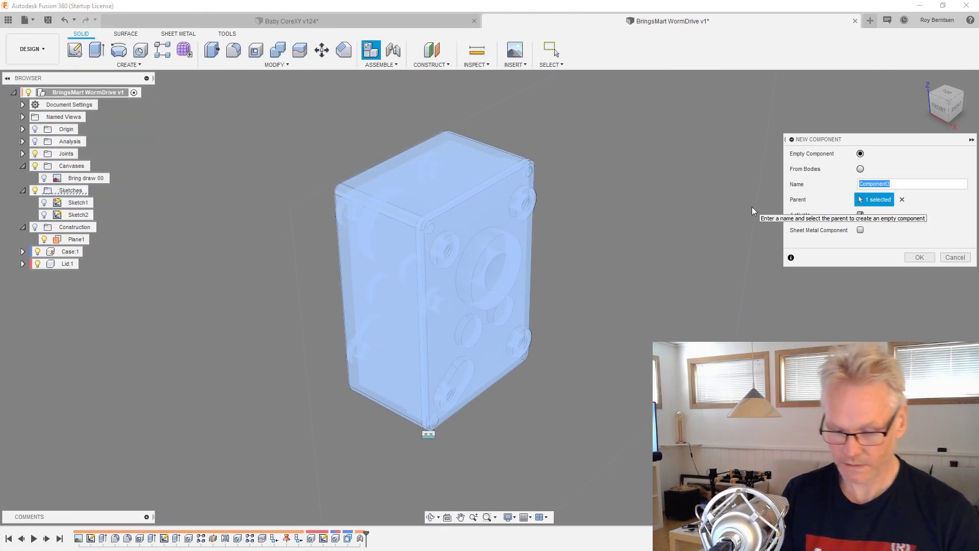
text(P)
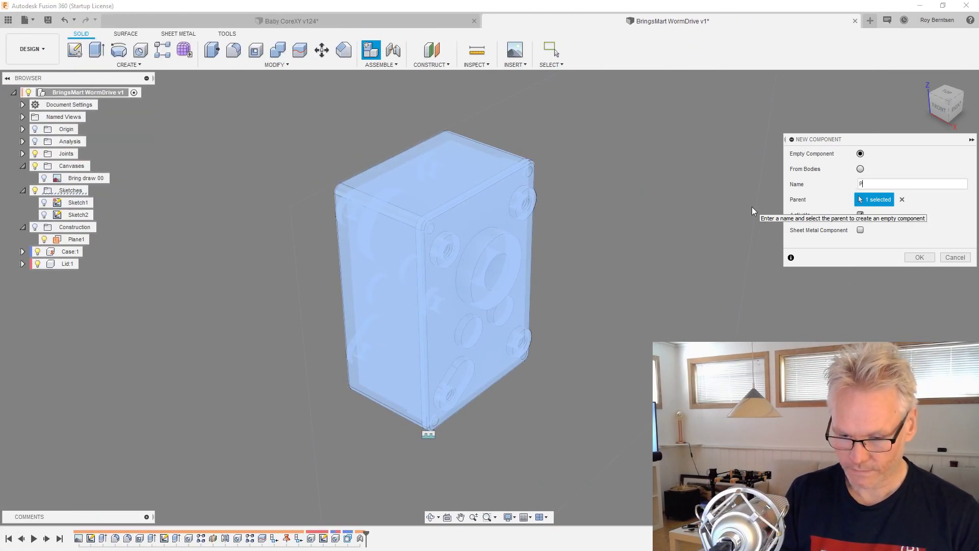
text(ulley Axle)
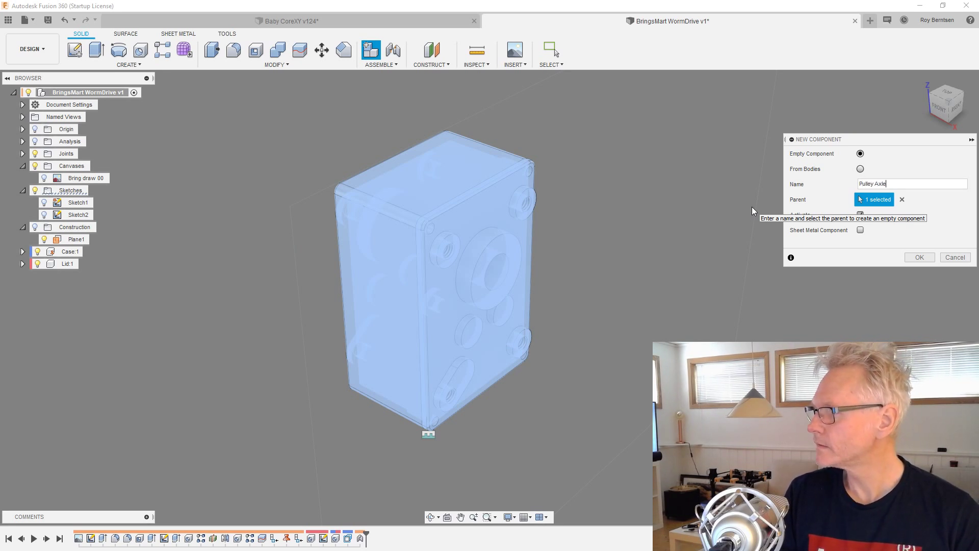
key(Return)
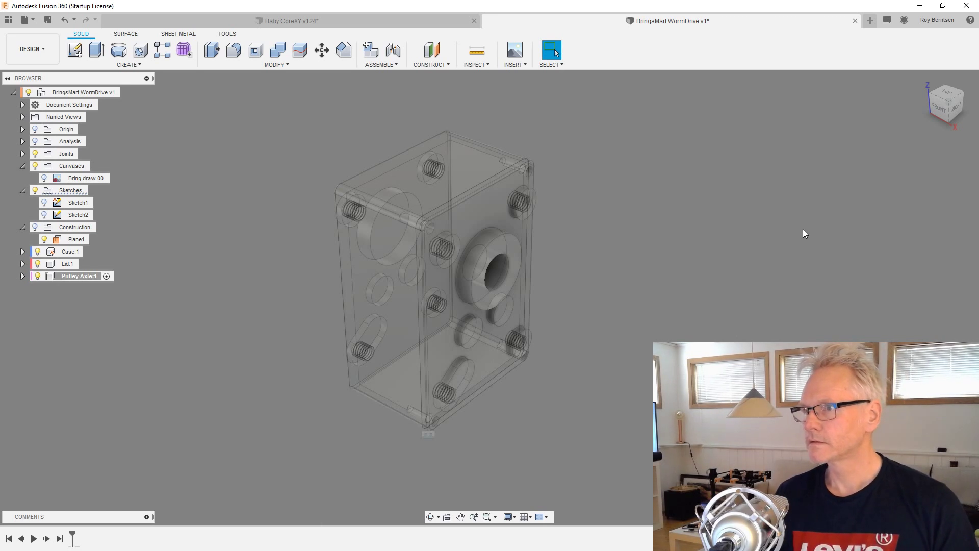
- Start a sketch on the origin plane parallel to the lid and draw an 8 mm diameter circle centred on the origin
click(77, 51)
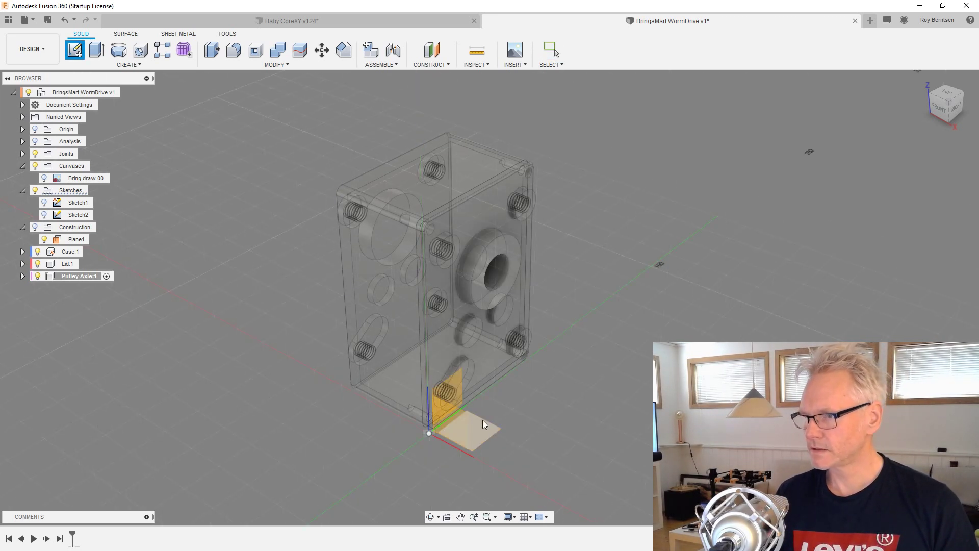
click(454, 391)
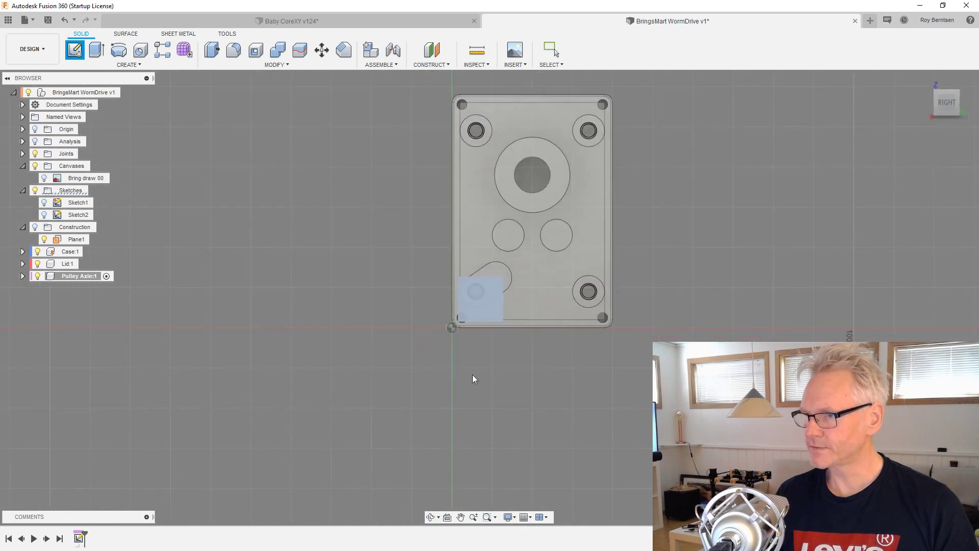
key(c)
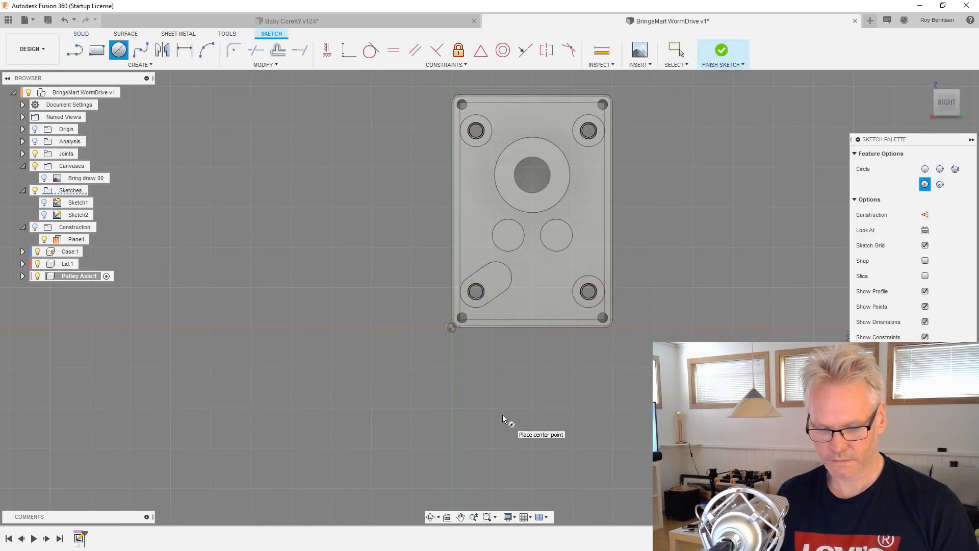
click(451, 327)
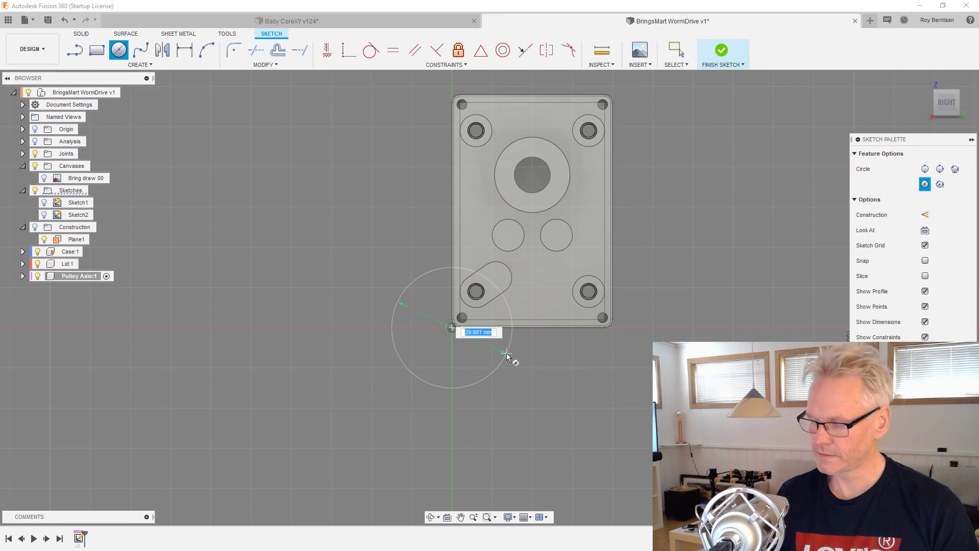
text(8)
key(Return)
key(Escape)
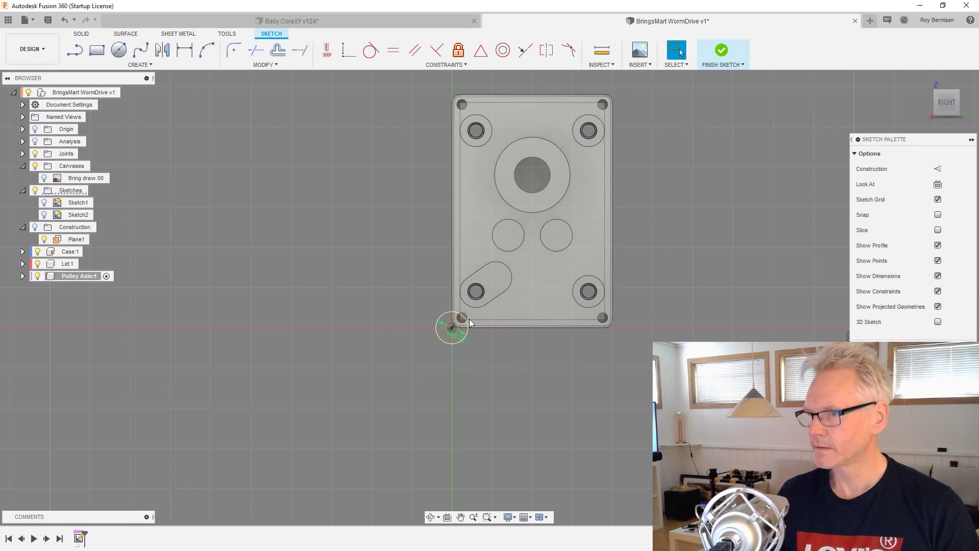
- Draw a horizontal chord line across the upper part of the circle, about 2.87 mm above its centre
scroll(464, 319, up, 2)
scroll(462, 320, up, 3)
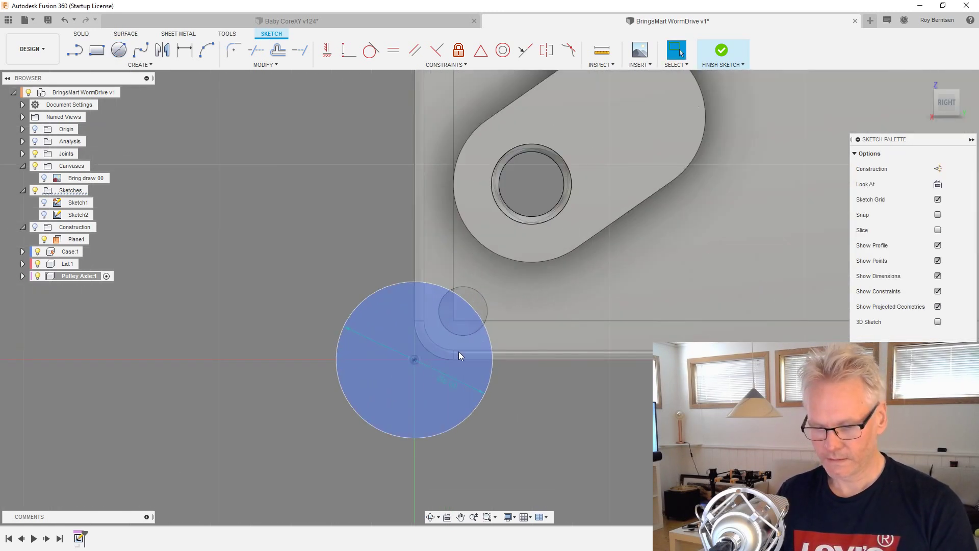
key(l)
click(360, 304)
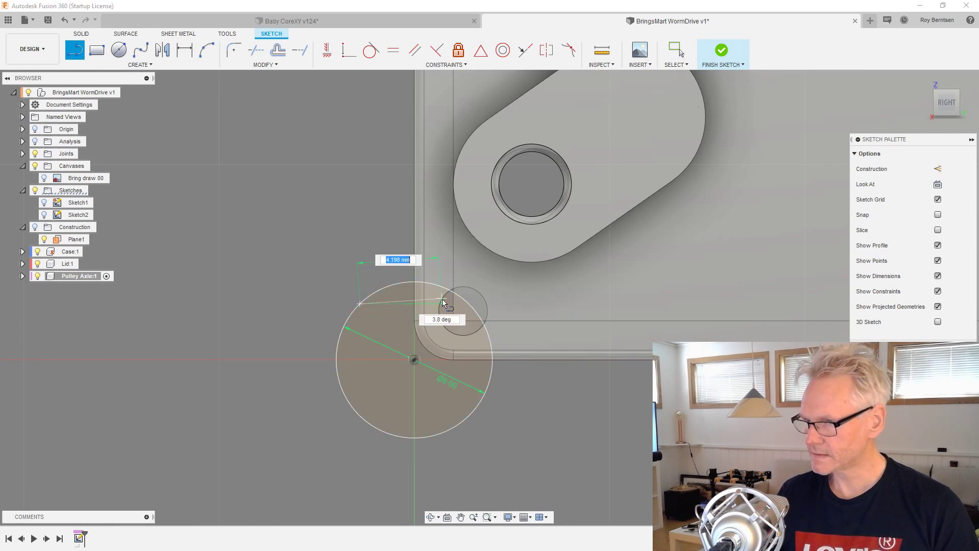
click(469, 304)
scroll(473, 392, up, 1)
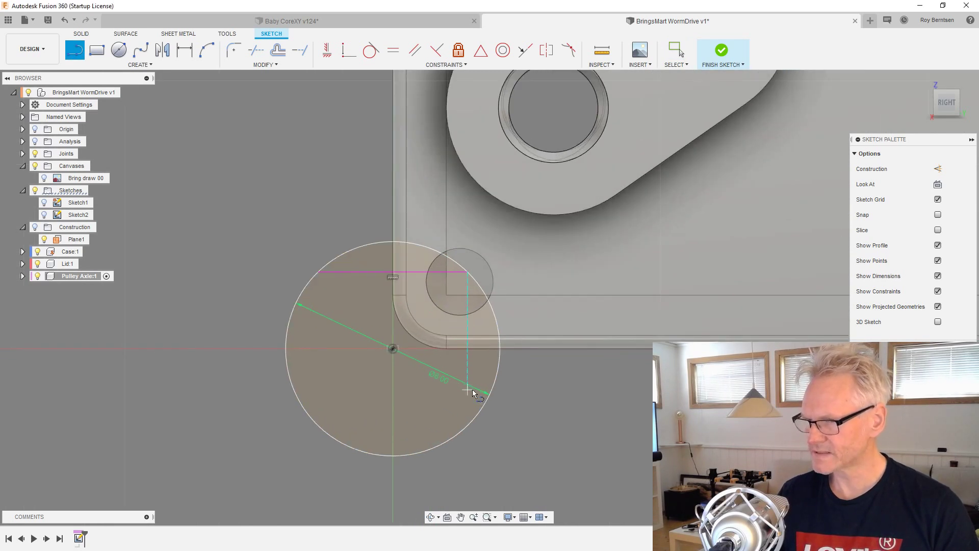
- Dimension the horizontal chord 3.5 mm above the circle's centre and finish the sketch
key(d)
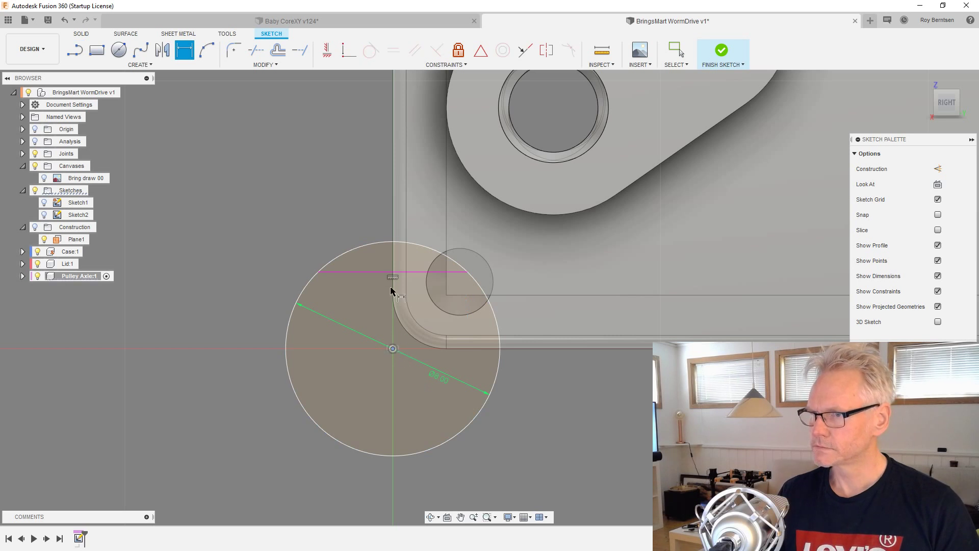
click(378, 274)
click(270, 280)
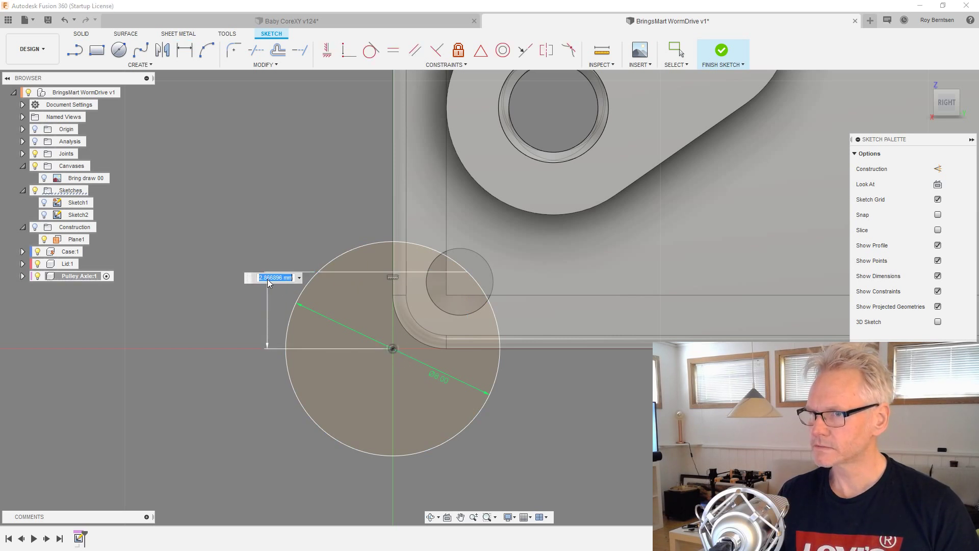
text(3)
key(Return)
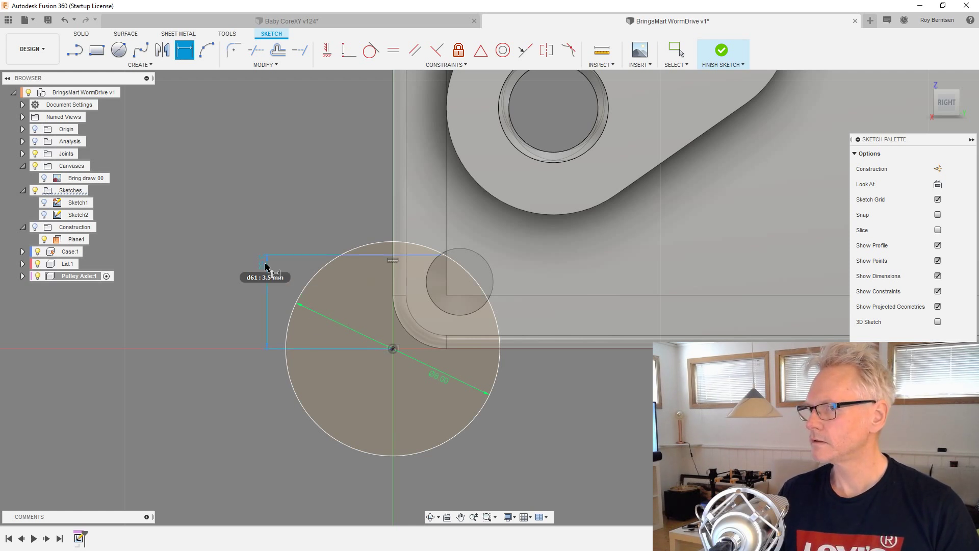
click(950, 349)
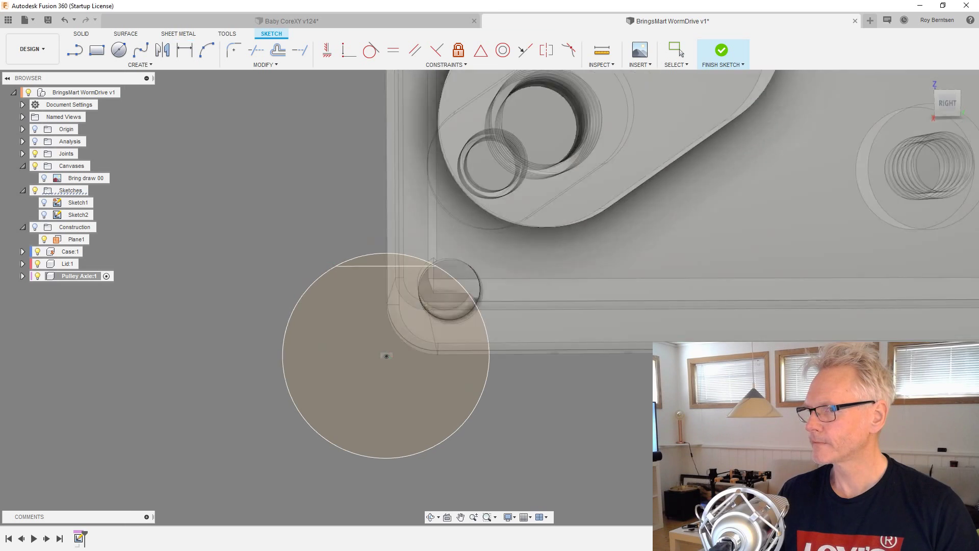
- Extrude both profiles of the axle circle by -20 mm as a new body to form the axle cylinder
scroll(345, 470, up, 5)
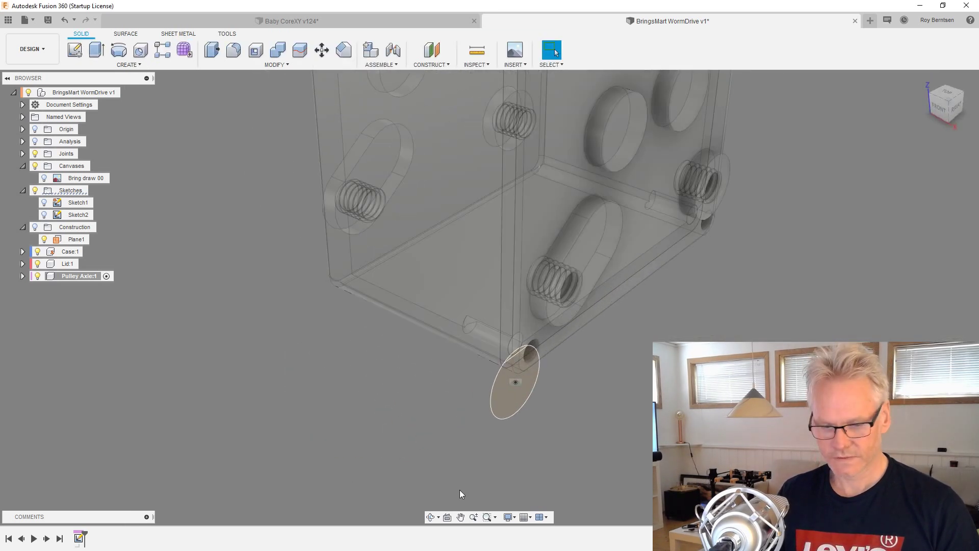
key(e)
click(535, 384)
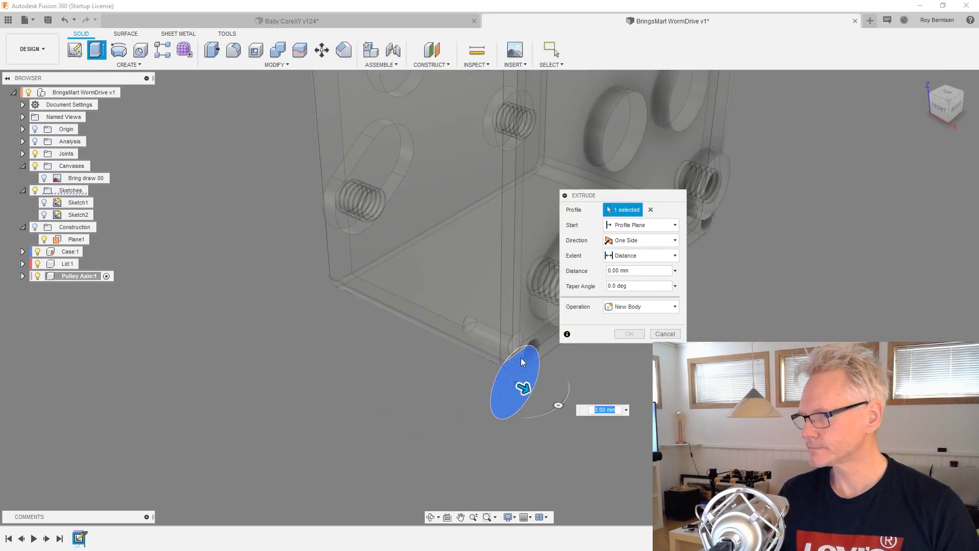
scroll(517, 352, up, 2)
drag(521, 353, 398, 342)
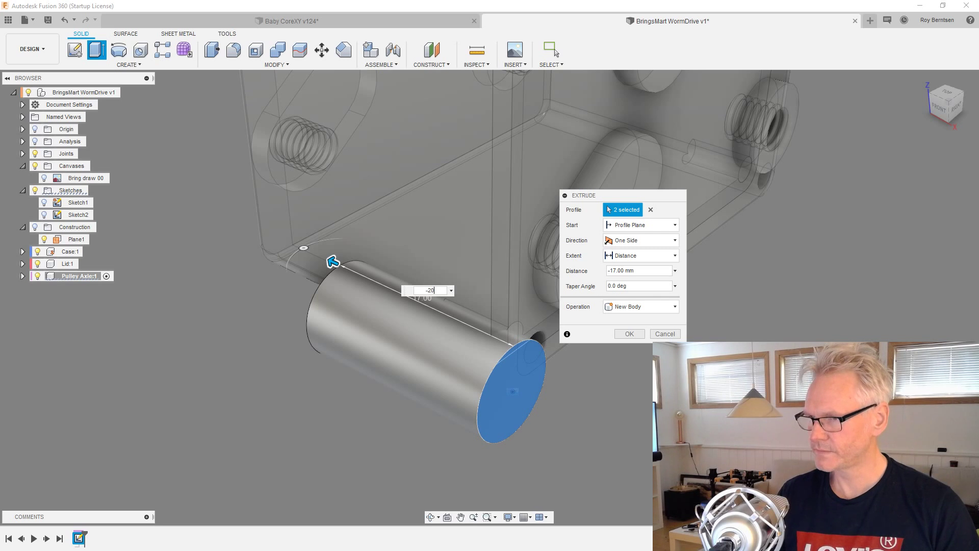
key(Return)
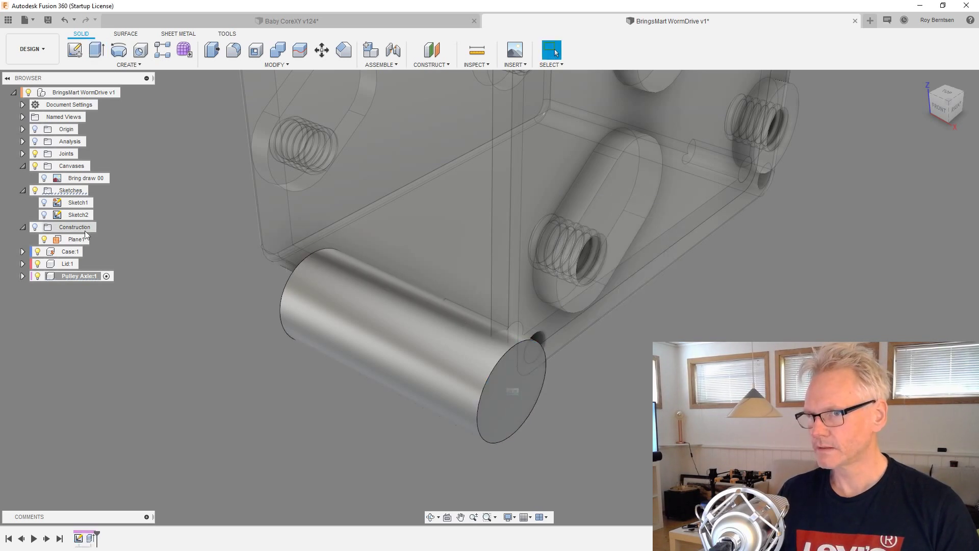
- Show the Pulley Axle's sketch again and cut its small circle segment by -13 mm to form a flat along the axle
click(24, 277)
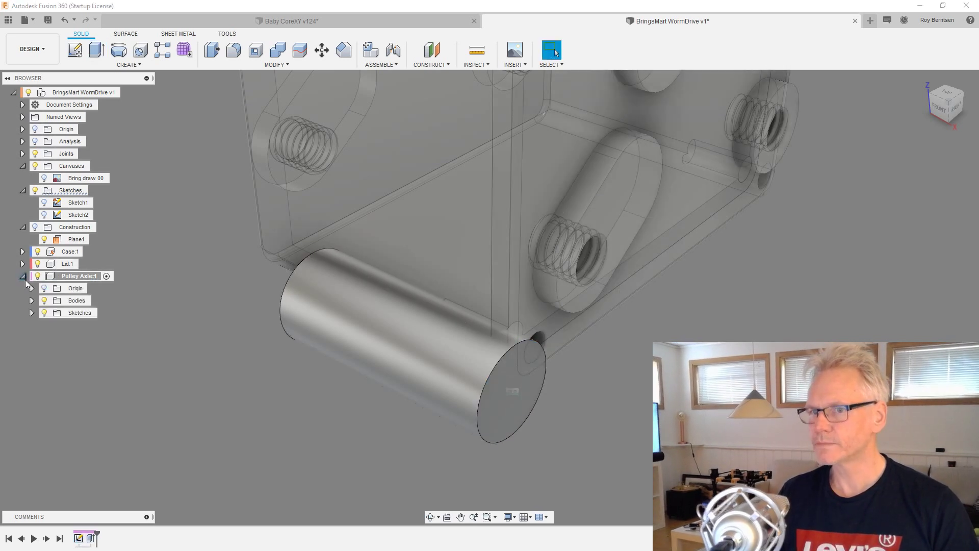
click(32, 312)
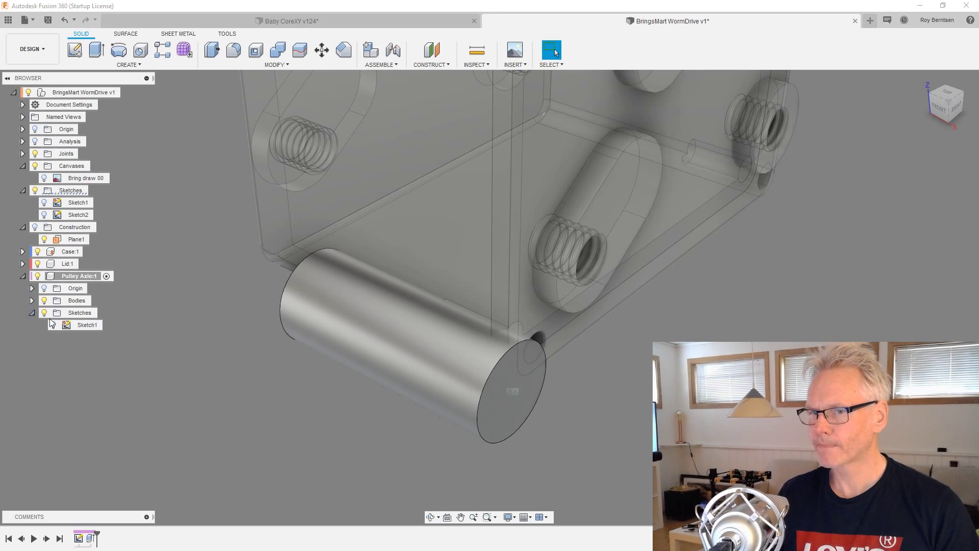
scroll(492, 373, up, 3)
scroll(492, 373, up, 2)
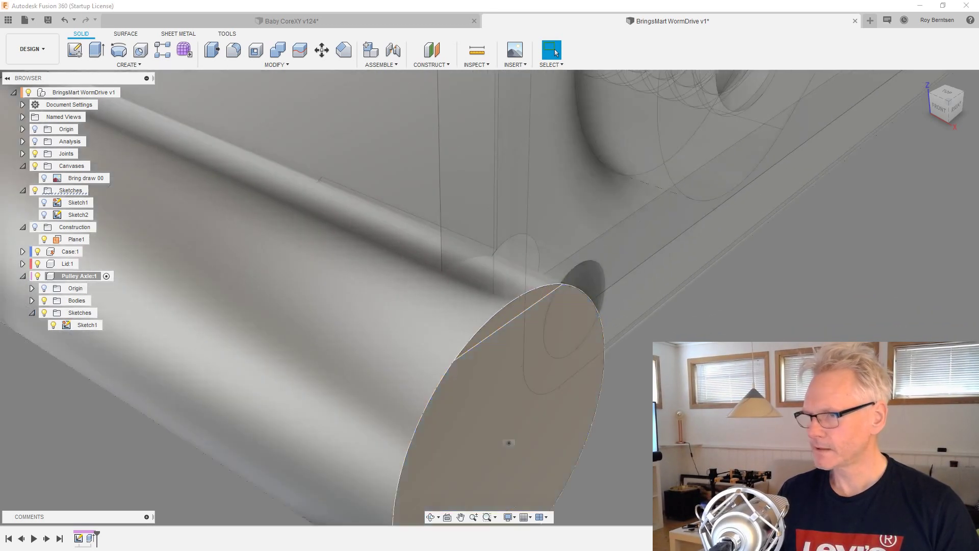
key(e)
click(530, 305)
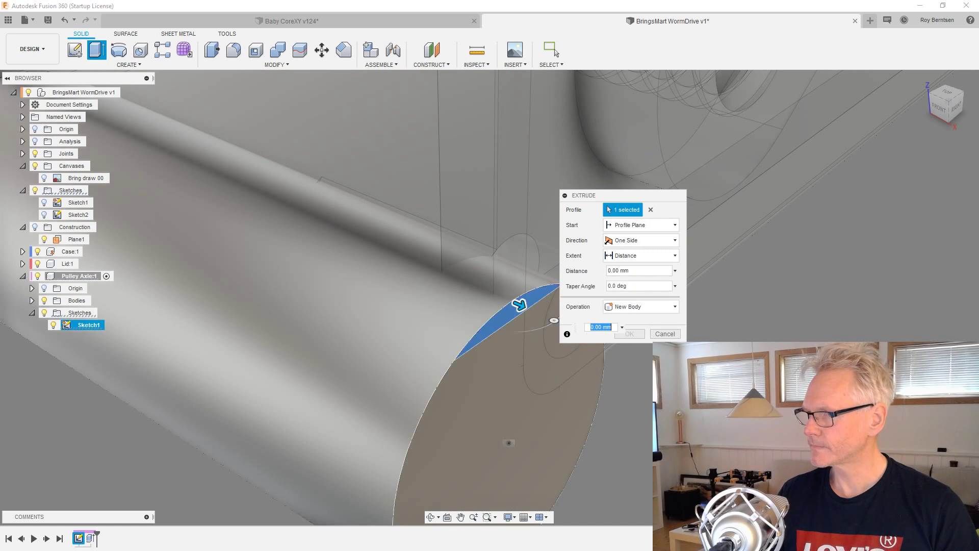
scroll(588, 360, down, 3)
scroll(387, 413, down, 2)
scroll(347, 417, up, 2)
drag(567, 361, 407, 329)
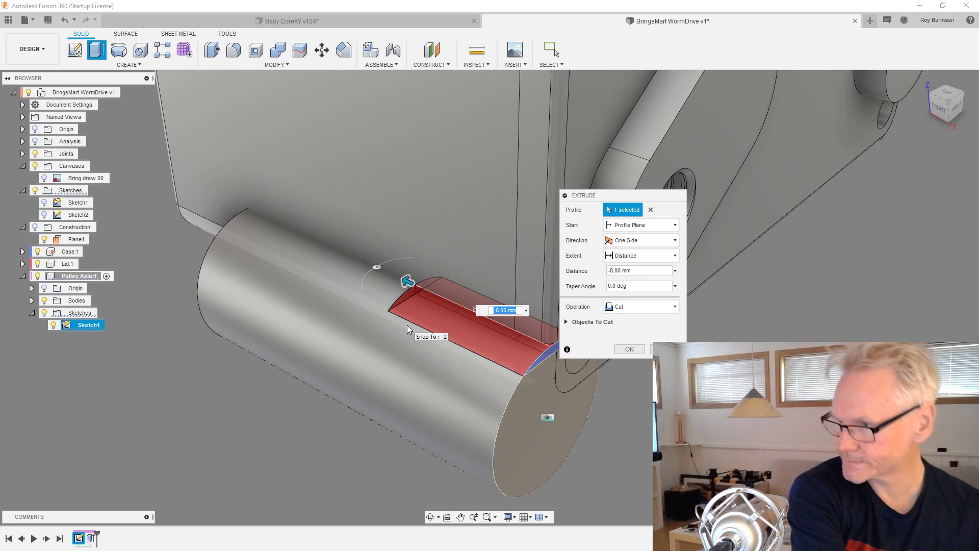
text(-13)
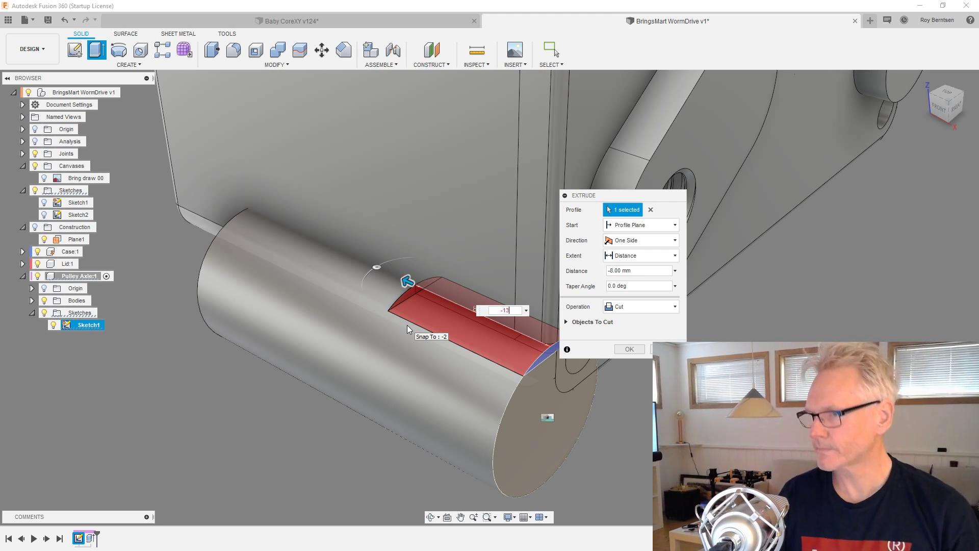
key(Return)
scroll(385, 363, down, 2)
shift+middle_drag(386, 363, 414, 365)
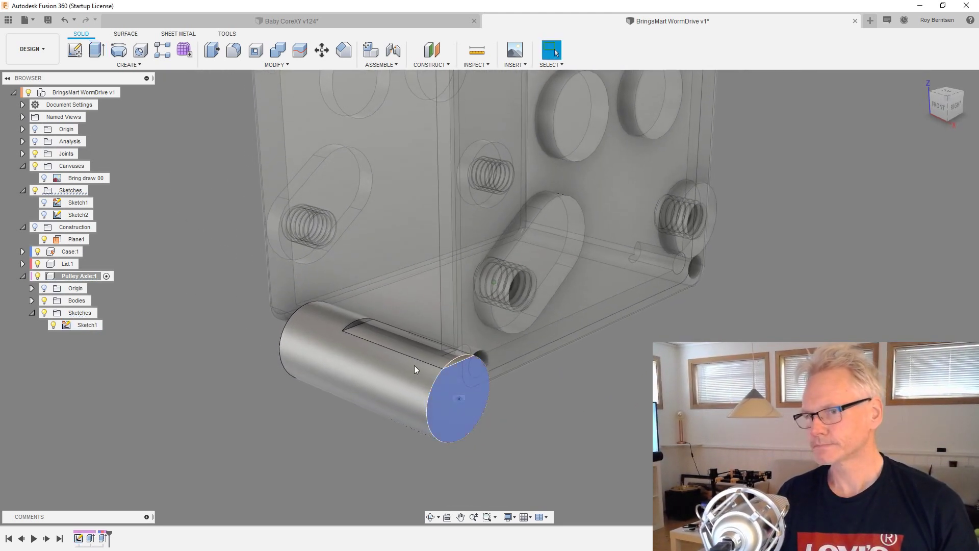
click(53, 325)
- Roll the timeline back before the flat's cut, fillet the axle's outer end edge 0.5 mm, and restore the cut
mouse_move(137, 431)
shift+middle_down()
mouse_move(141, 442)
mouse_move(591, 465)
mouse_move(592, 446)
mouse_move(706, 469)
shift+middle_up()
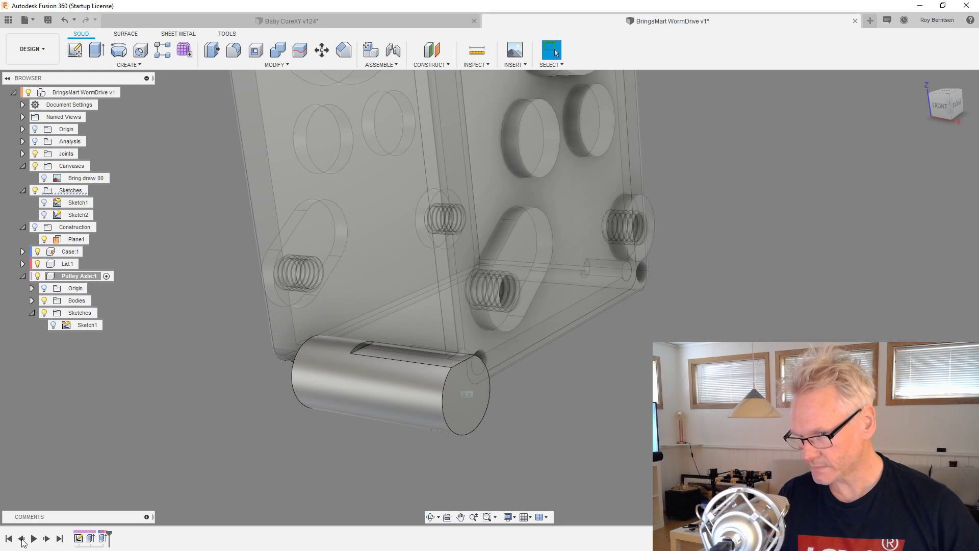
click(21, 539)
key(f)
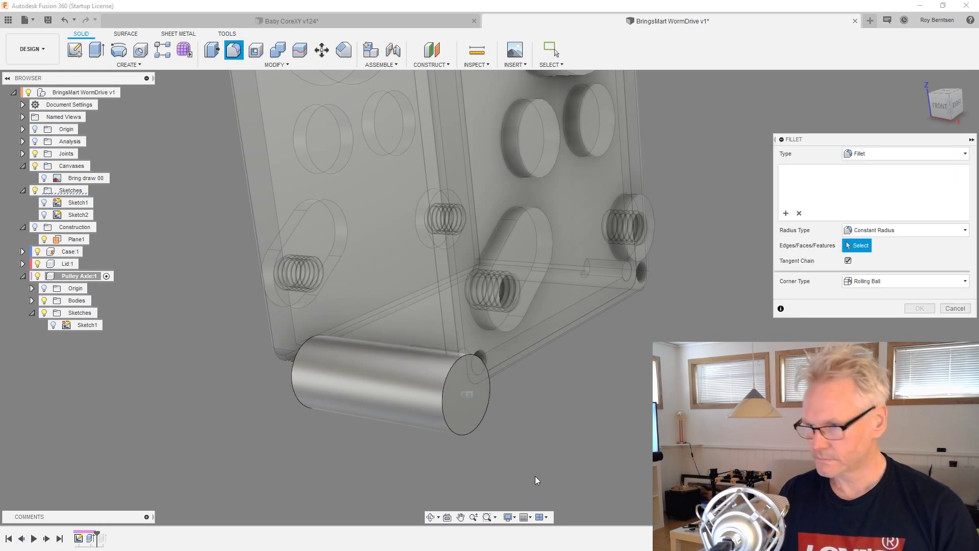
click(468, 435)
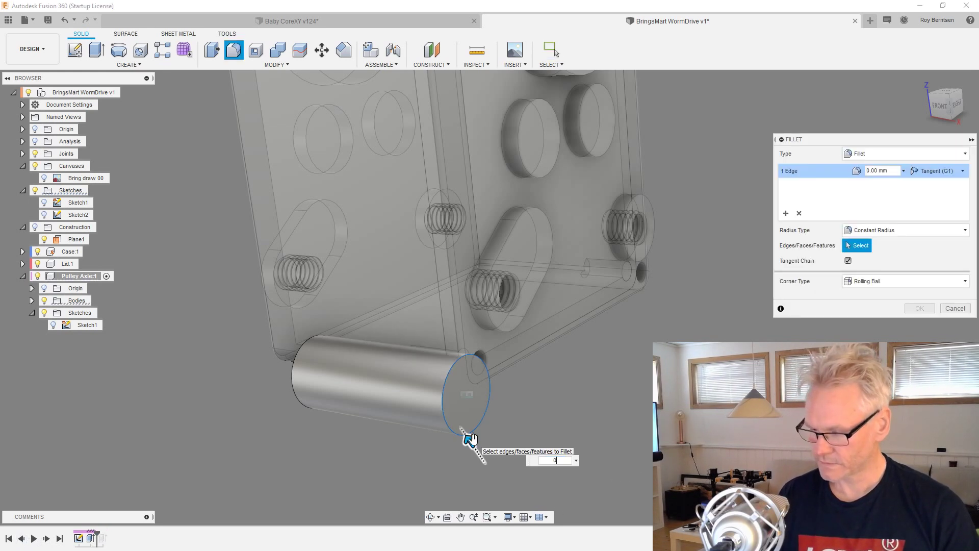
text(0,5)
key(Return)
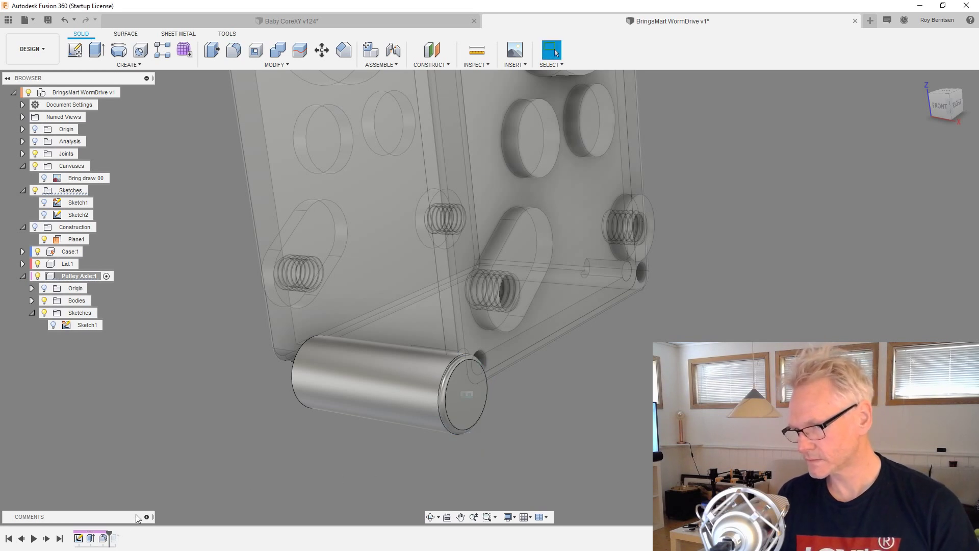
click(47, 539)
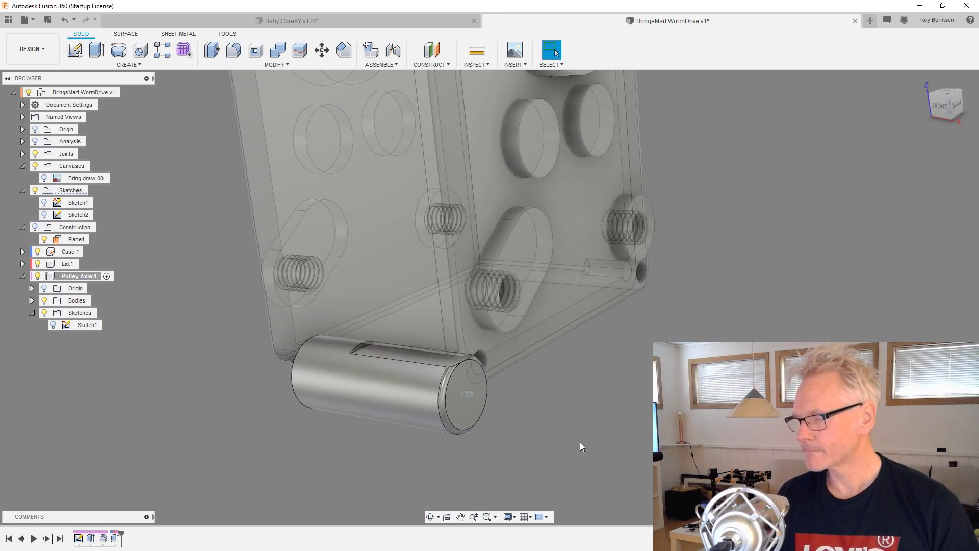
- Activate the top-level BringsMart WormDrive assembly
shift+middle_drag(598, 441, 474, 418)
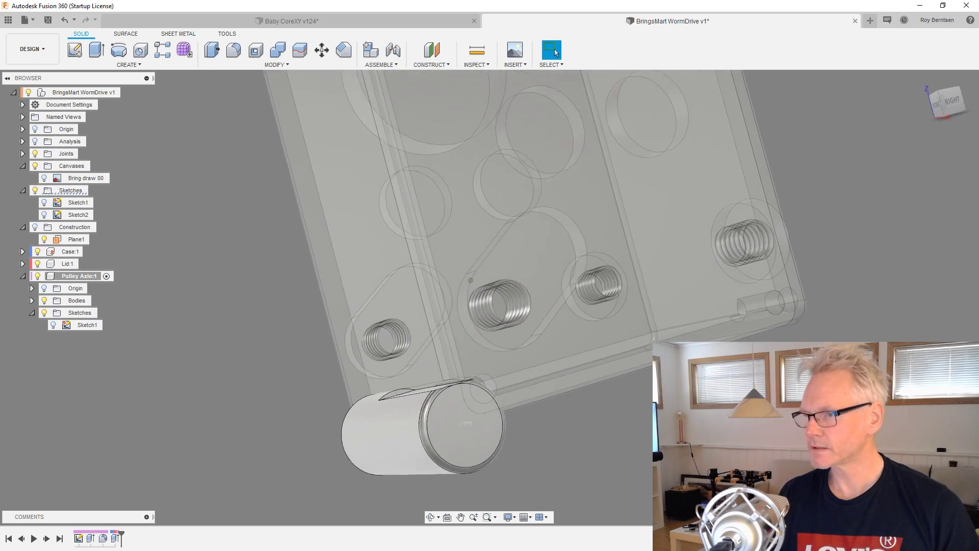
scroll(495, 377, up, 4)
click(923, 79)
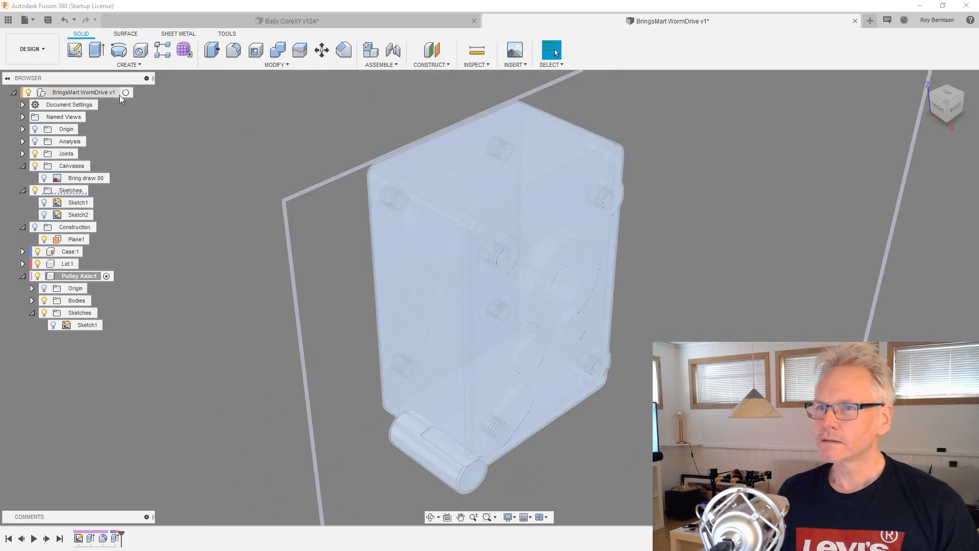
click(122, 93)
click(127, 93)
click(126, 93)
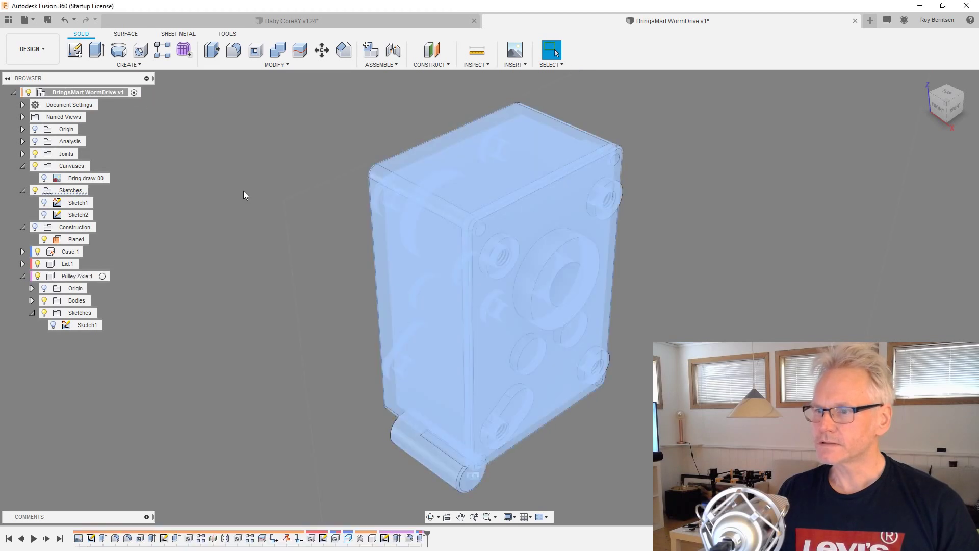
- Start a joint that aligns the centre of the axle's unfilleted end with the bore centre on the lid's large round boss
click(392, 50)
scroll(362, 492, up, 3)
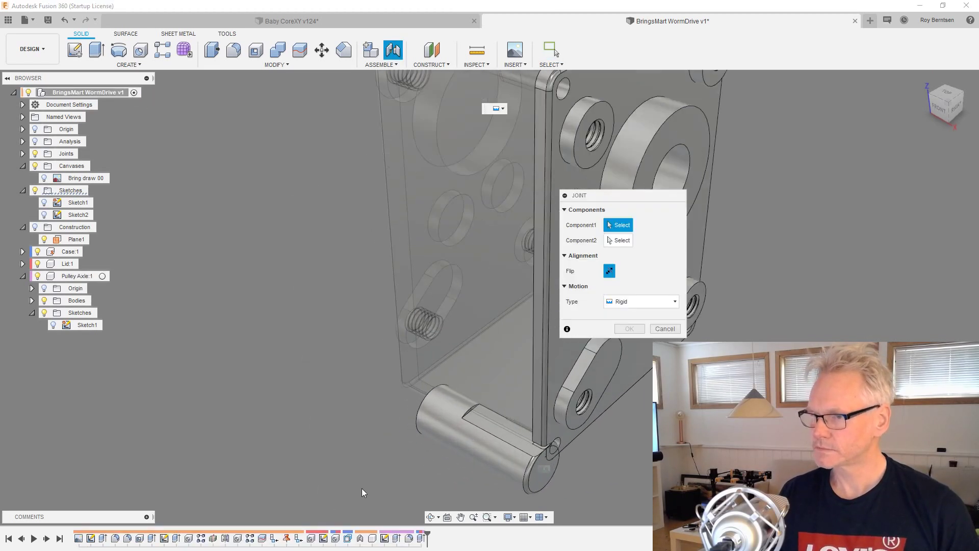
click(417, 415)
scroll(382, 436, down, 5)
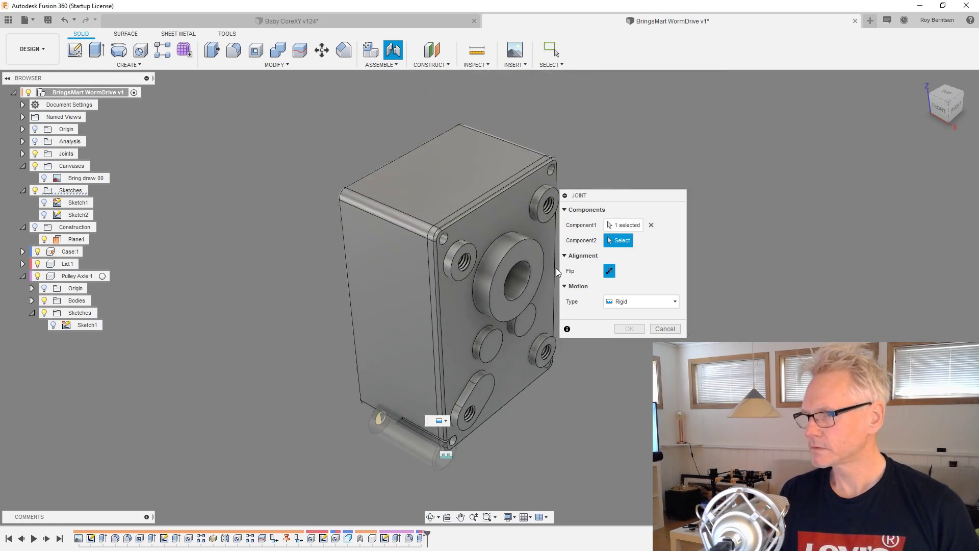
scroll(548, 324, down, 2)
shift+middle_drag(549, 328, 528, 322)
scroll(465, 320, up, 3)
shift+middle_drag(460, 321, 489, 314)
click(492, 313)
scroll(491, 314, down, 2)
scroll(491, 314, down, 2)
- Set the axle joint's motion to Revolute with a 5 mm Z offset into the gearbox, and create it
click(627, 362)
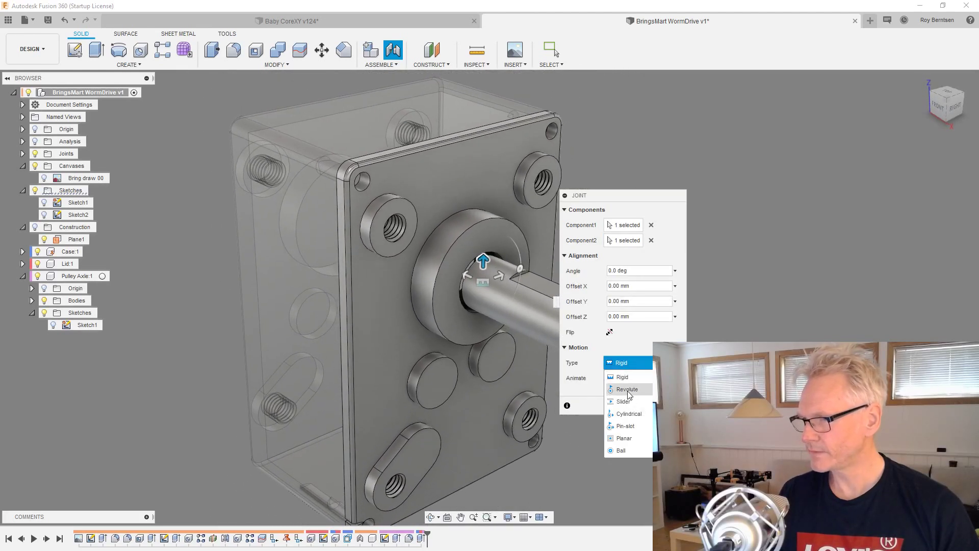
click(628, 389)
shift+middle_drag(449, 286, 475, 246)
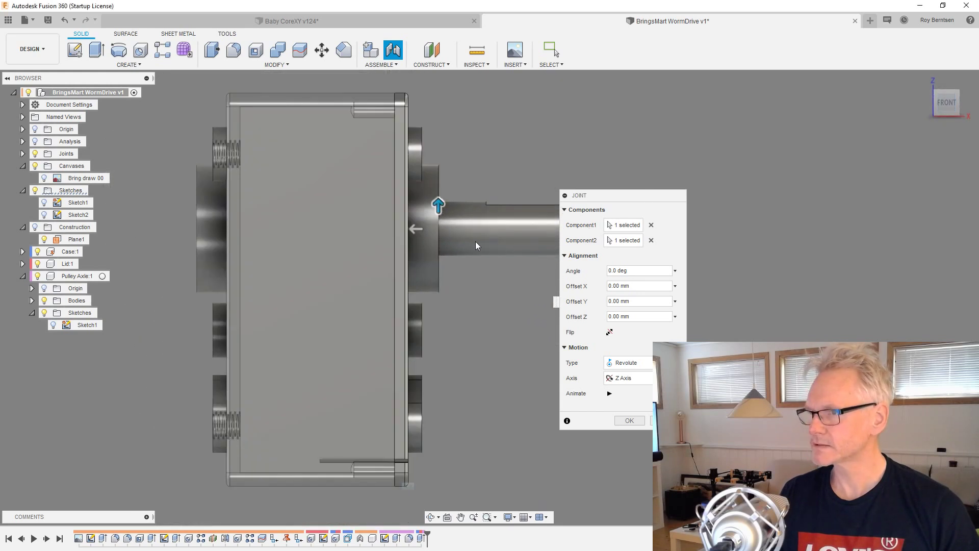
drag(410, 228, 376, 231)
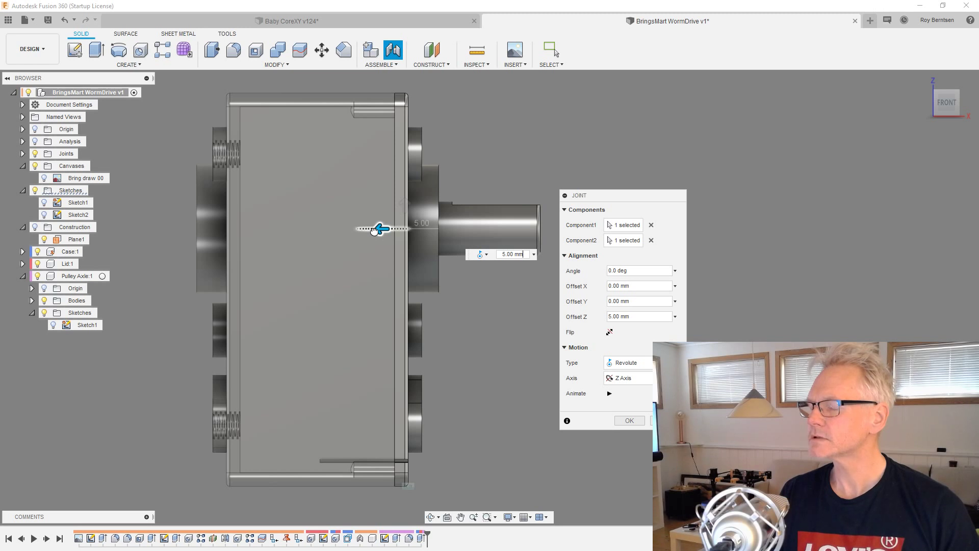
drag(373, 231, 371, 230)
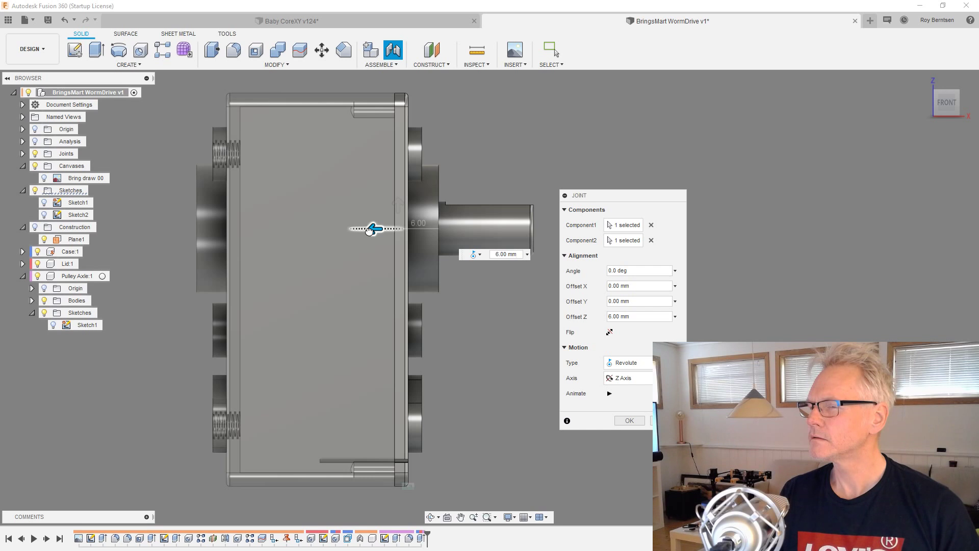
drag(369, 230, 381, 229)
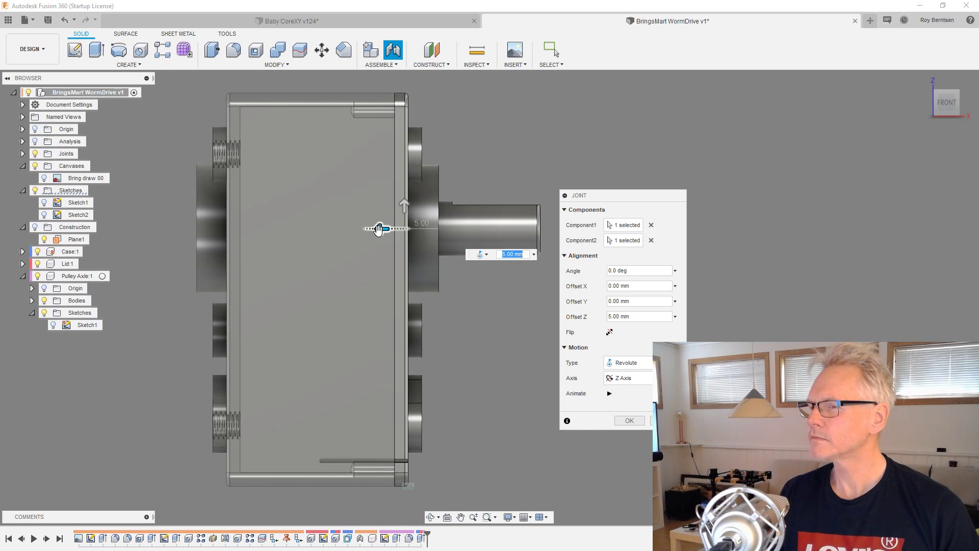
click(635, 422)
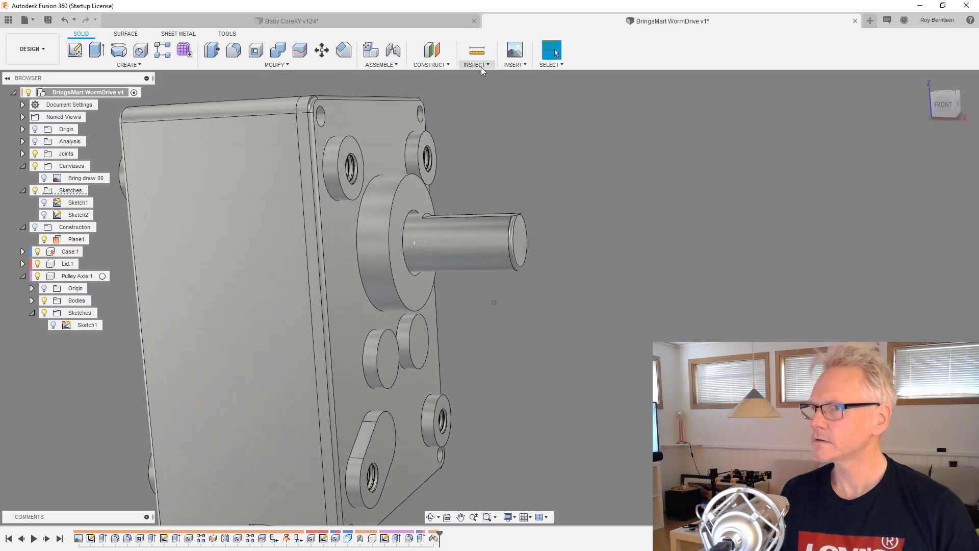
- Measure the distance from the axle's outer end face to the front face of the lid's large boss
click(478, 54)
click(533, 316)
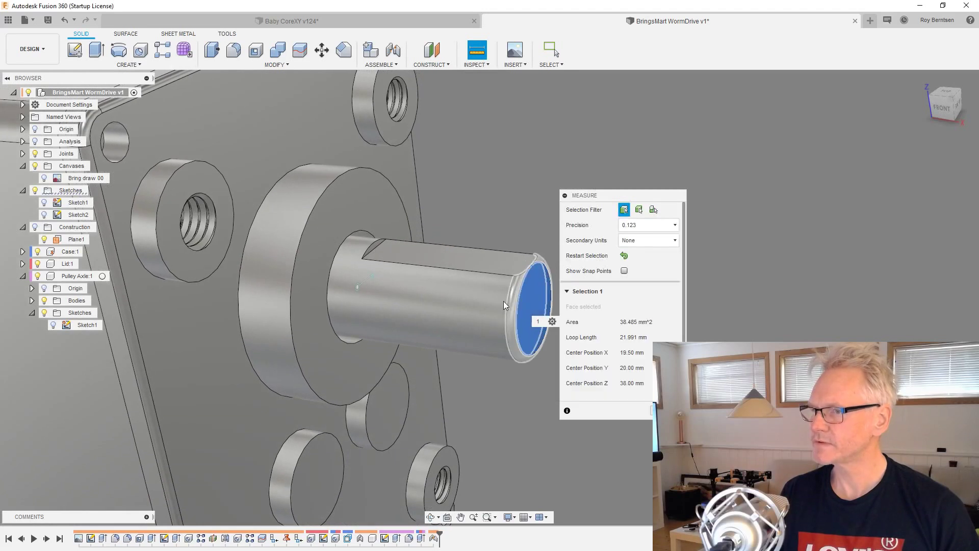
click(315, 220)
scroll(315, 220, down, 5)
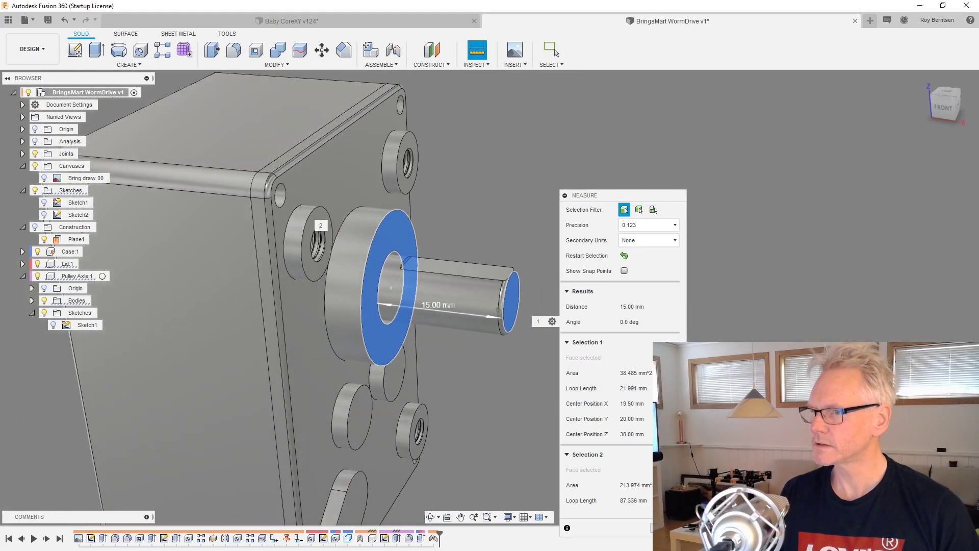
click(665, 528)
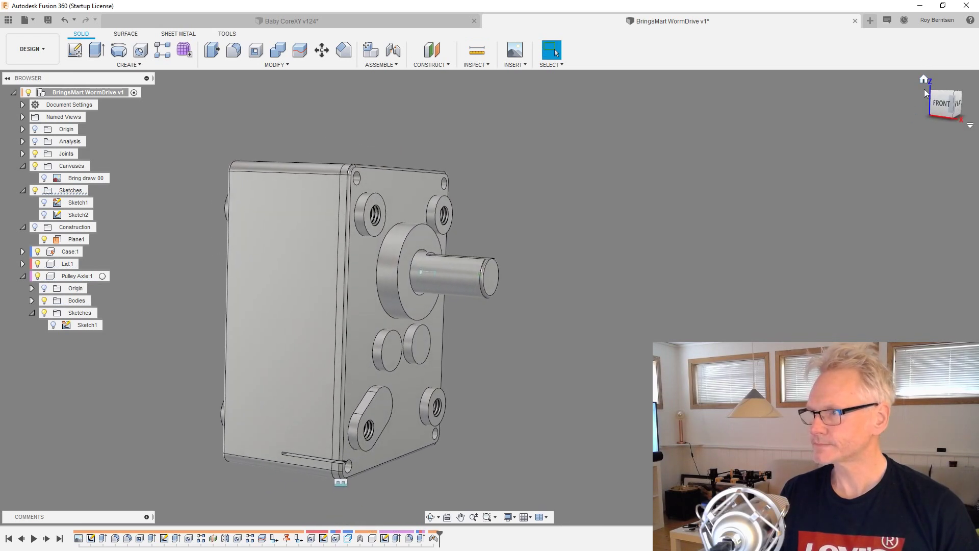
click(924, 79)
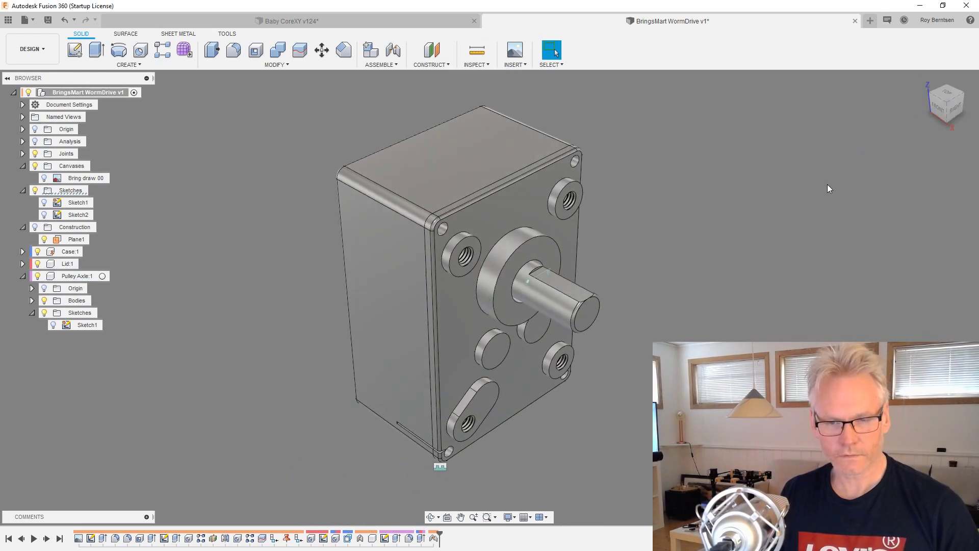
- Save the assembly with the version description "User Saved" and hide the joint markers in the model
key(ctrl+s)
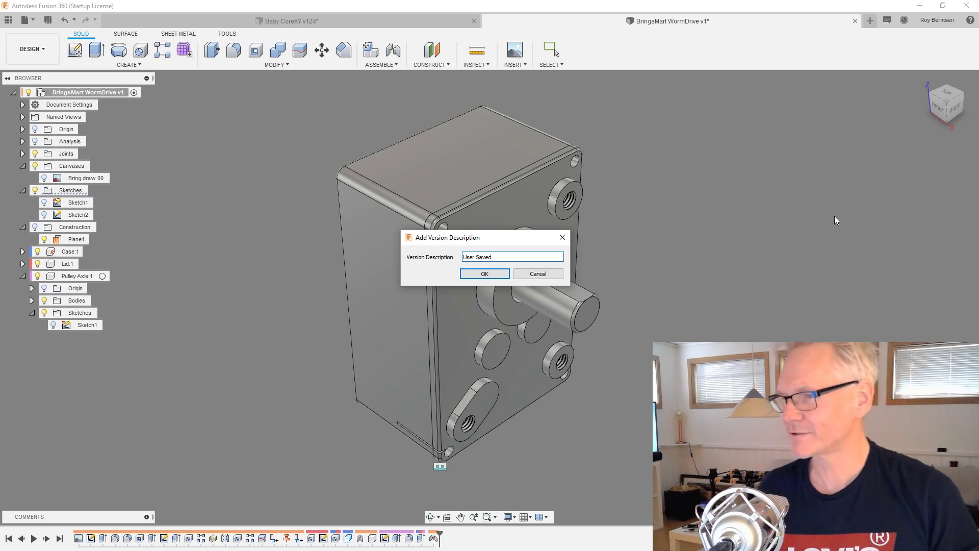
click(485, 274)
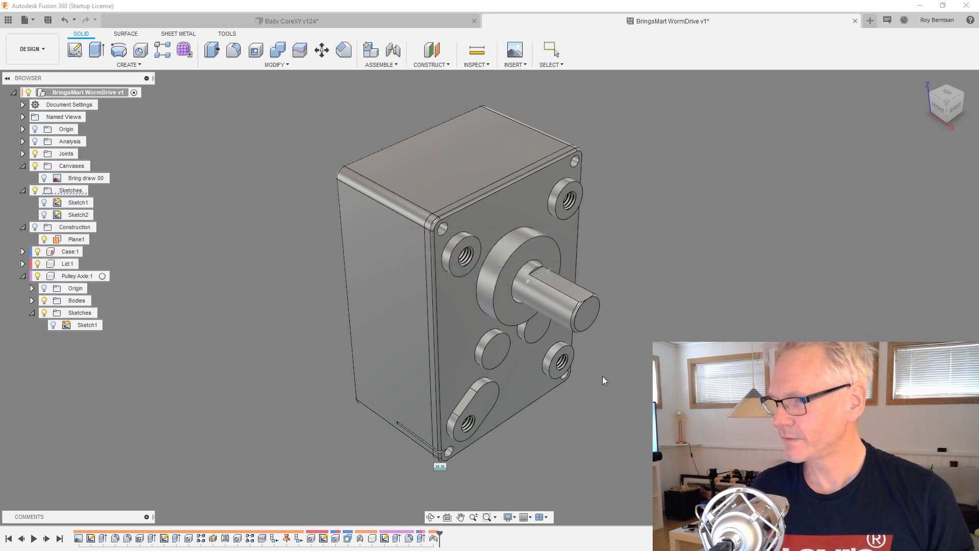
right_click(440, 467)
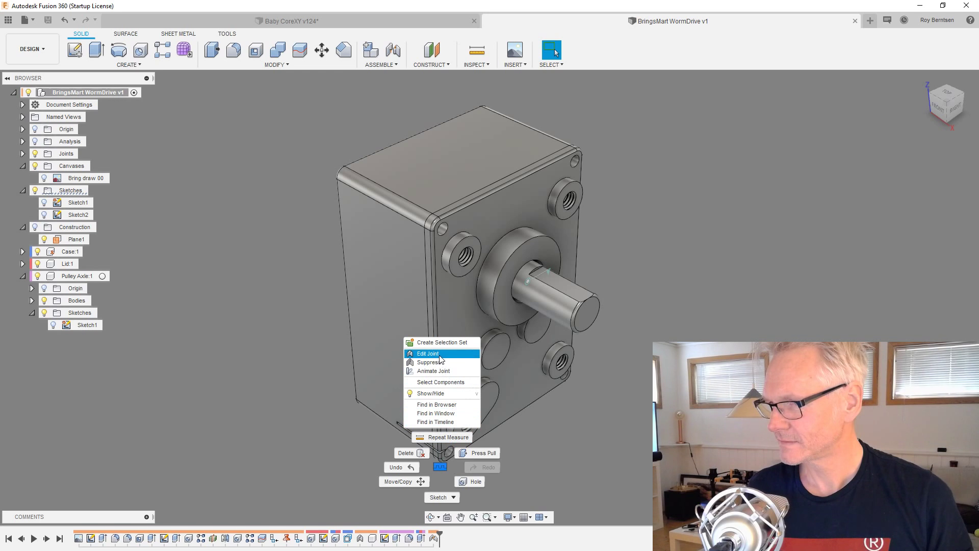
click(436, 393)
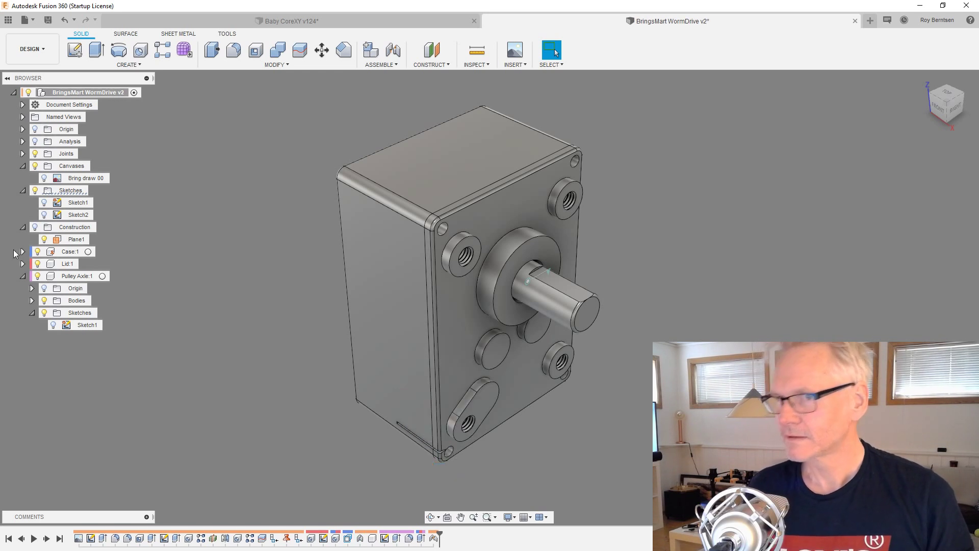
click(34, 154)
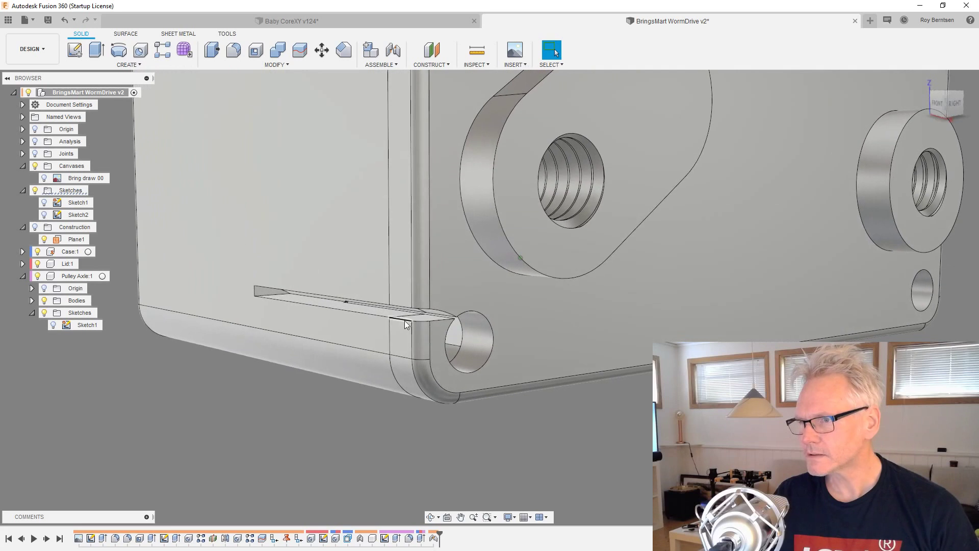
- Find the feature behind the stray slot in the case's lower corner and roll the timeline back to just after that cut
click(388, 312)
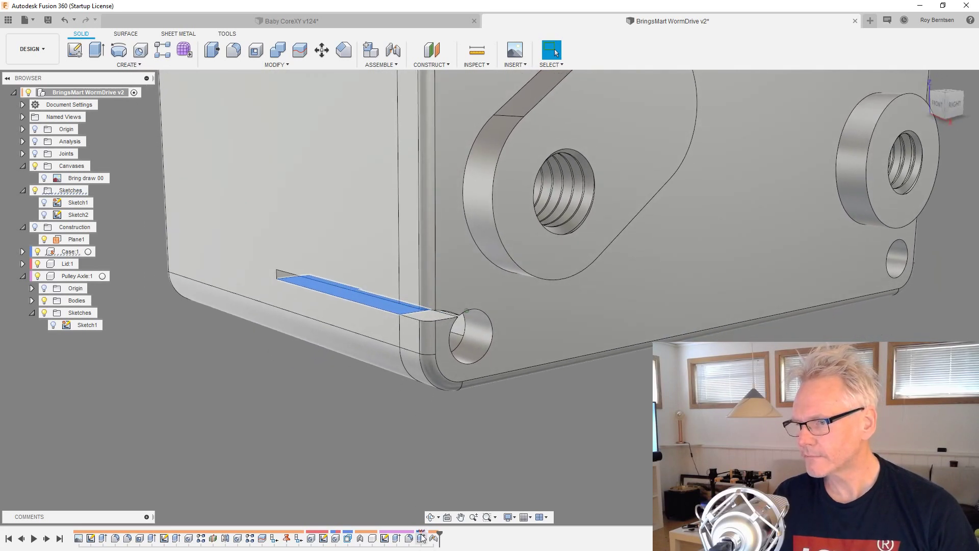
right_click(421, 538)
click(456, 520)
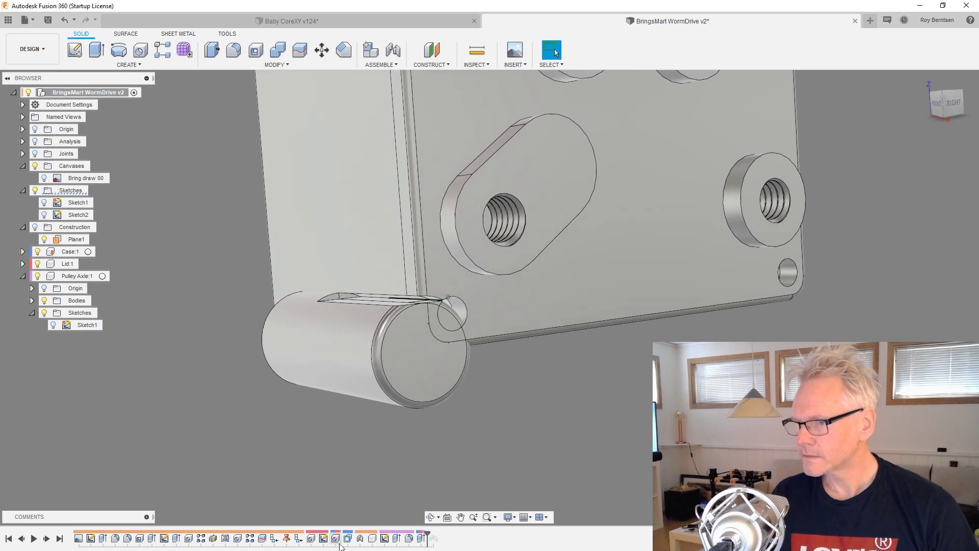
- Exclude the Lid and Case from the axle's -13 mm extruded cut, leaving only Body1 as an object to cut
double_click(422, 539)
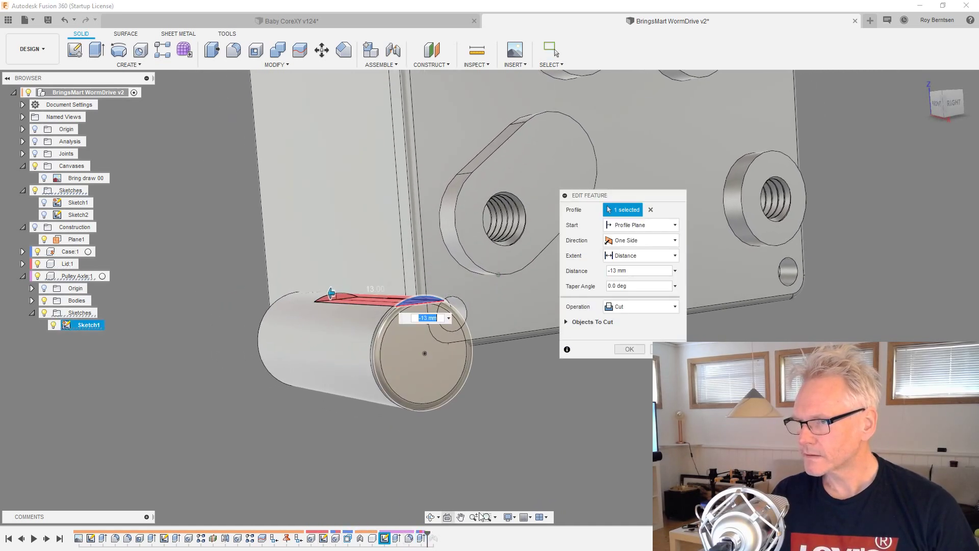
click(566, 323)
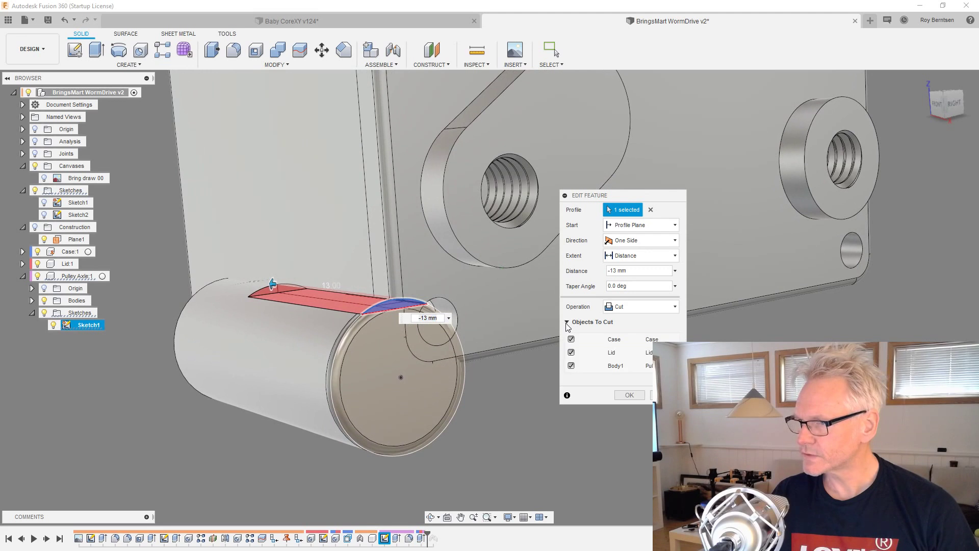
click(571, 352)
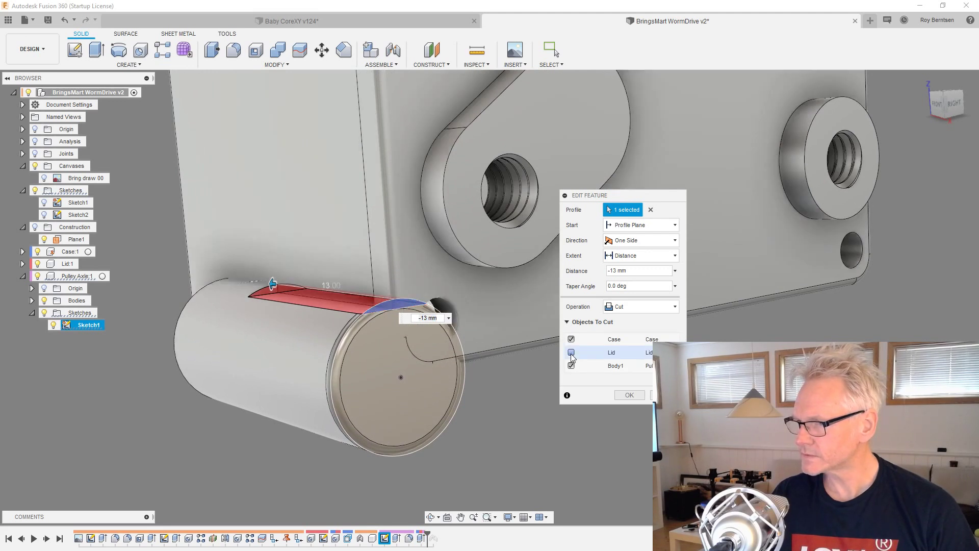
click(572, 339)
click(629, 396)
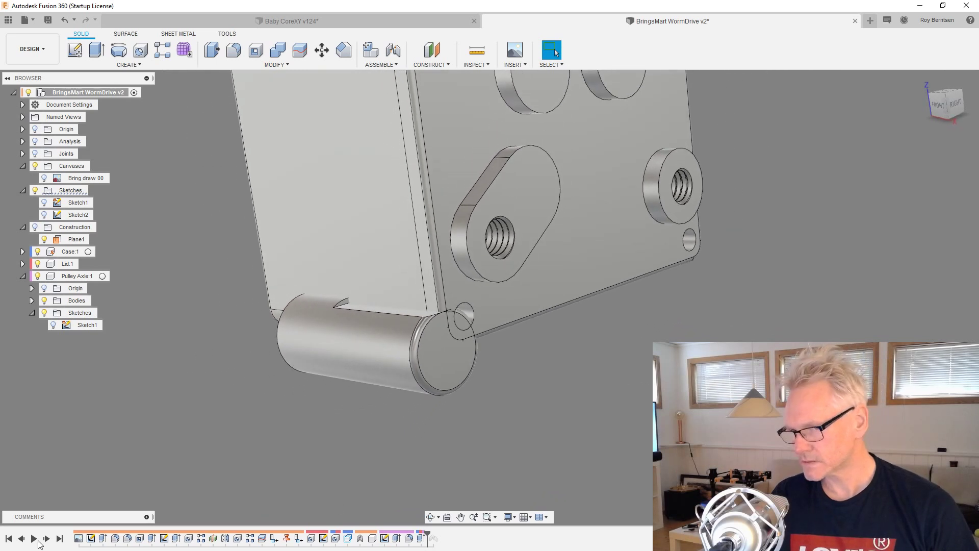
- Roll the timeline forward to its end, restore the home view, then save and close the WormDrive design
click(60, 539)
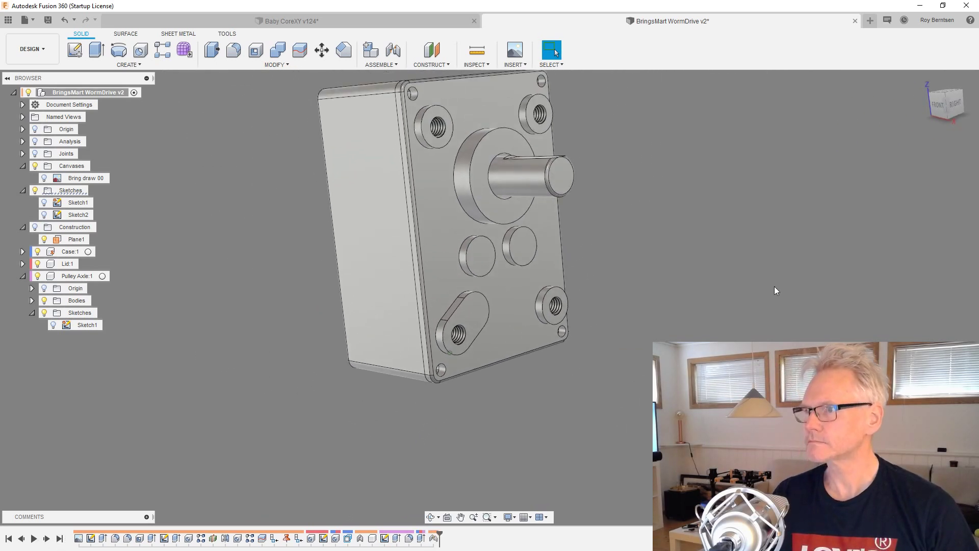
click(923, 79)
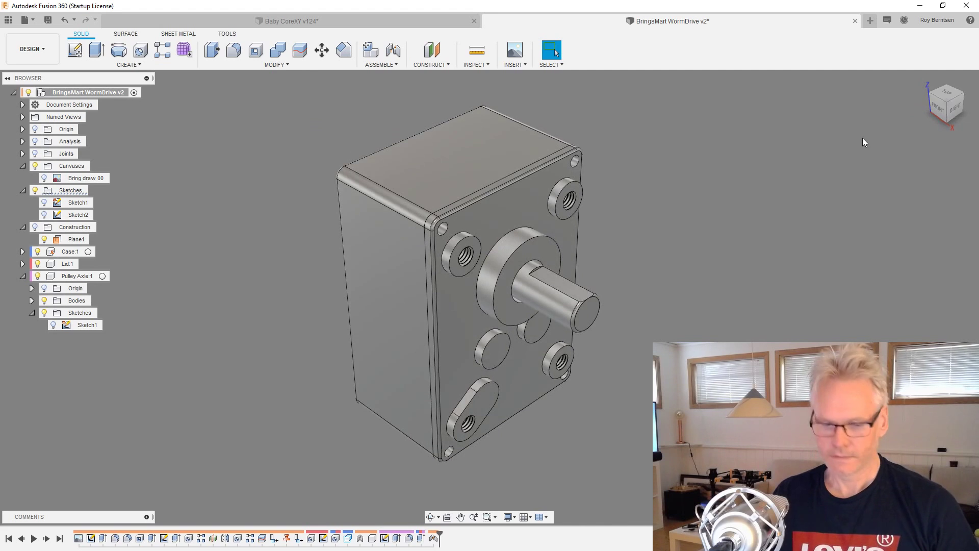
key(ctrl+s)
click(484, 273)
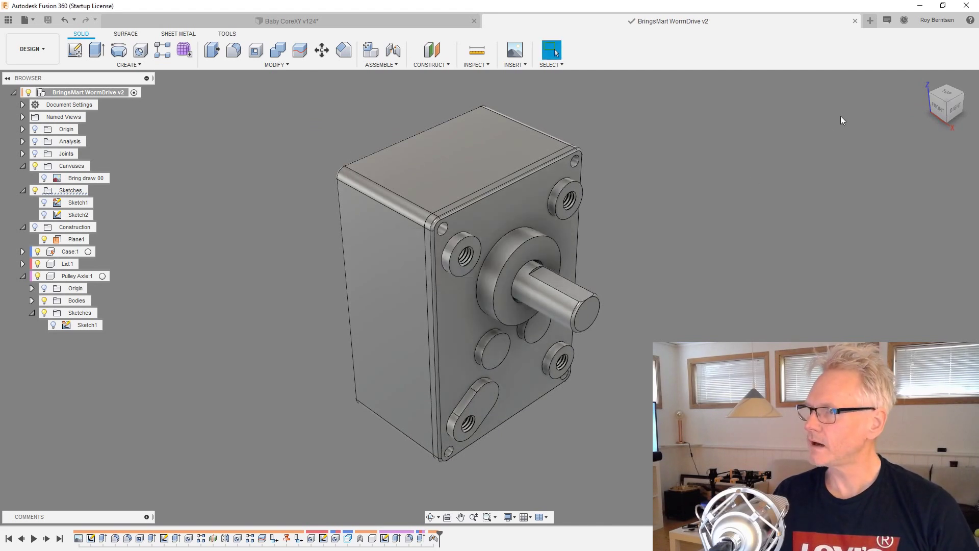
click(855, 21)
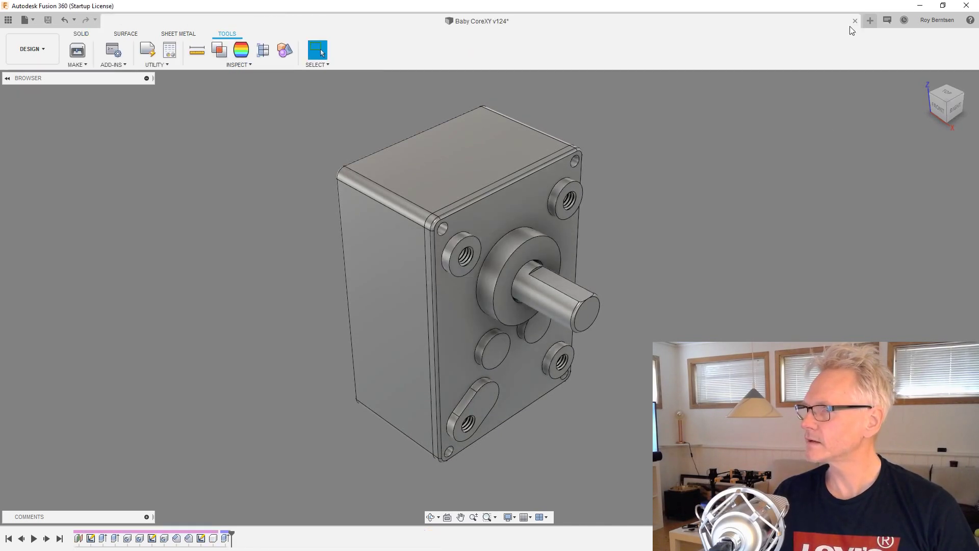
- Create a new design and save it as "Bringsmart Worm Assemlby" in ViKing Printers > Components > Buy
click(871, 21)
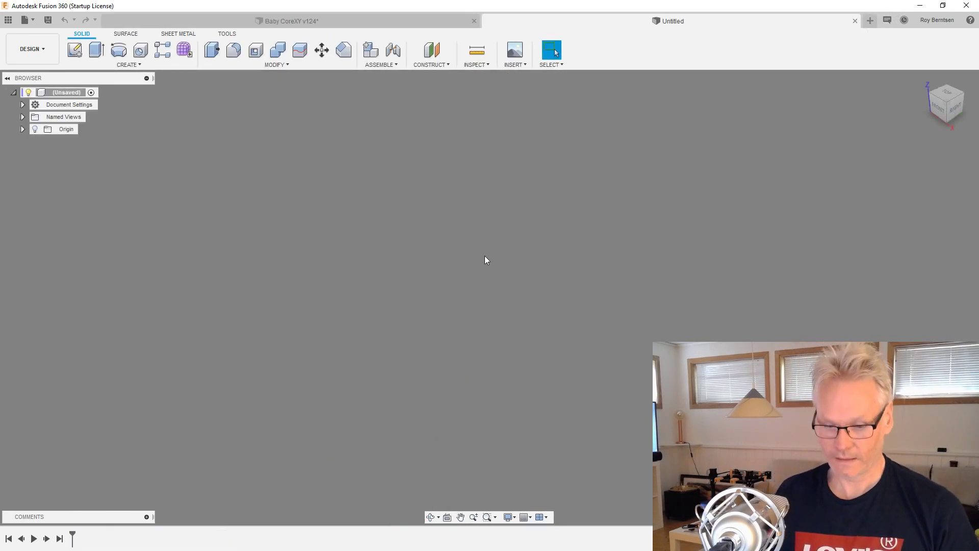
key(ctrl+s)
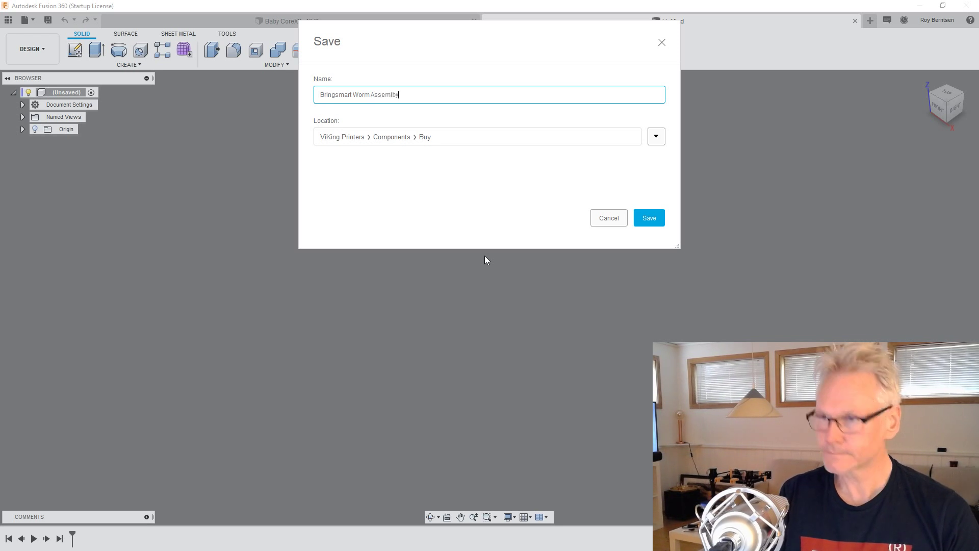
key(Return)
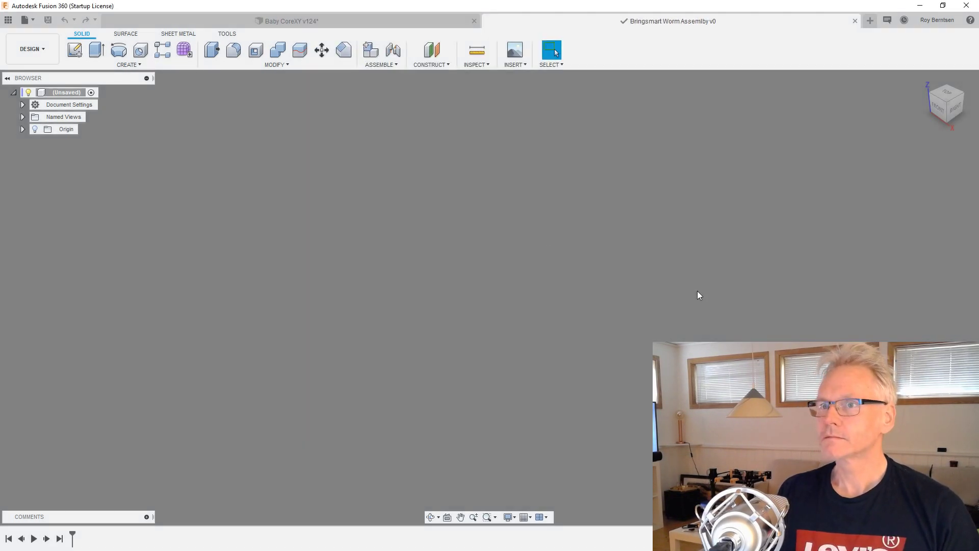
- Browse the ViKing Printers project data to the Components > Buy folder
click(14, 22)
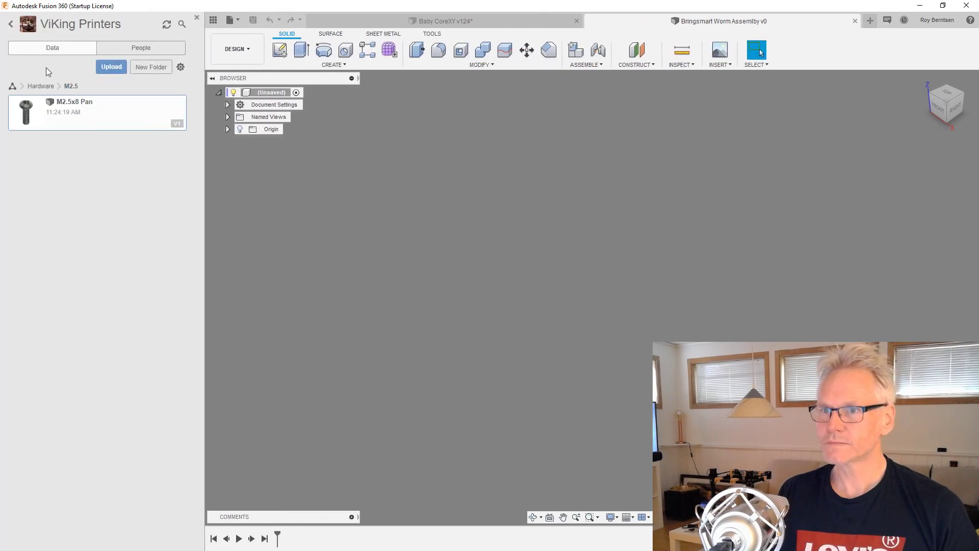
click(39, 86)
click(13, 85)
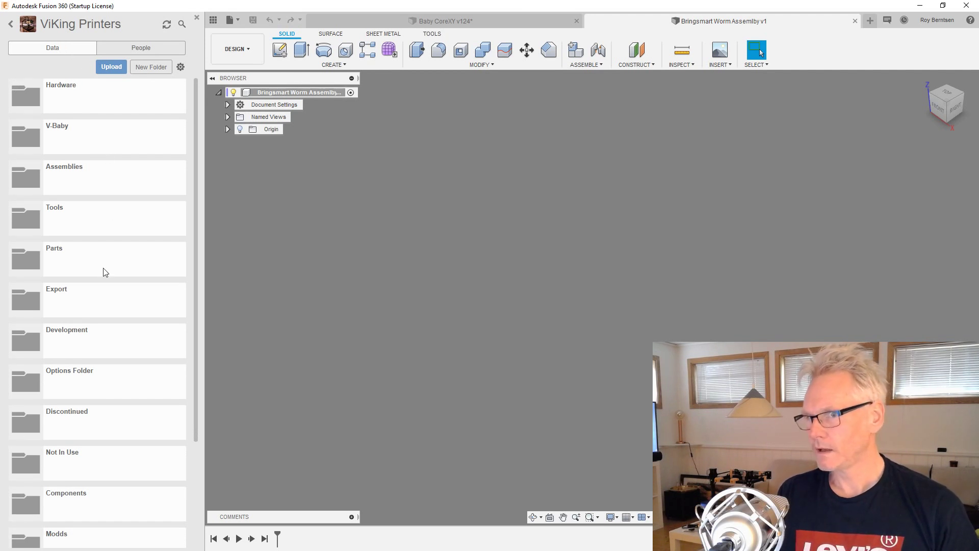
scroll(128, 393, down, 2)
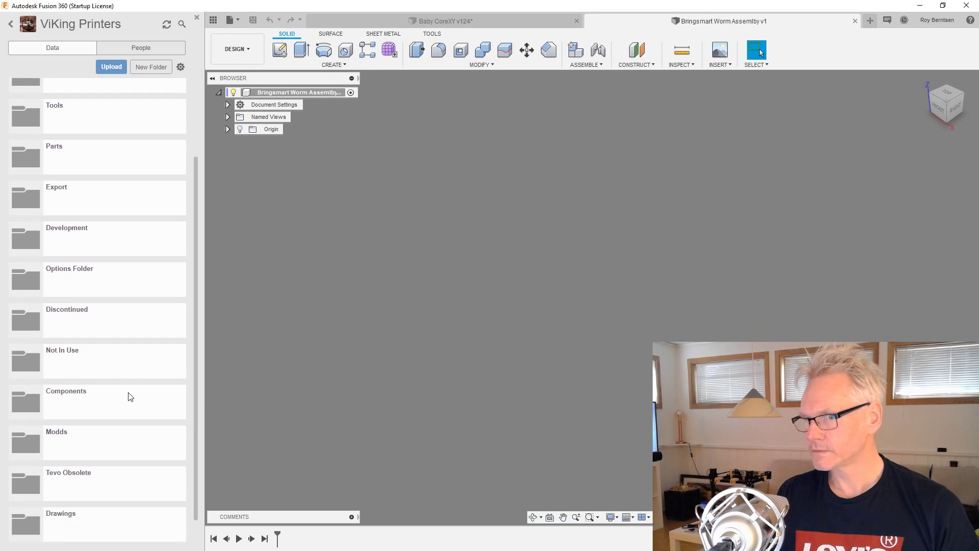
click(128, 395)
click(130, 114)
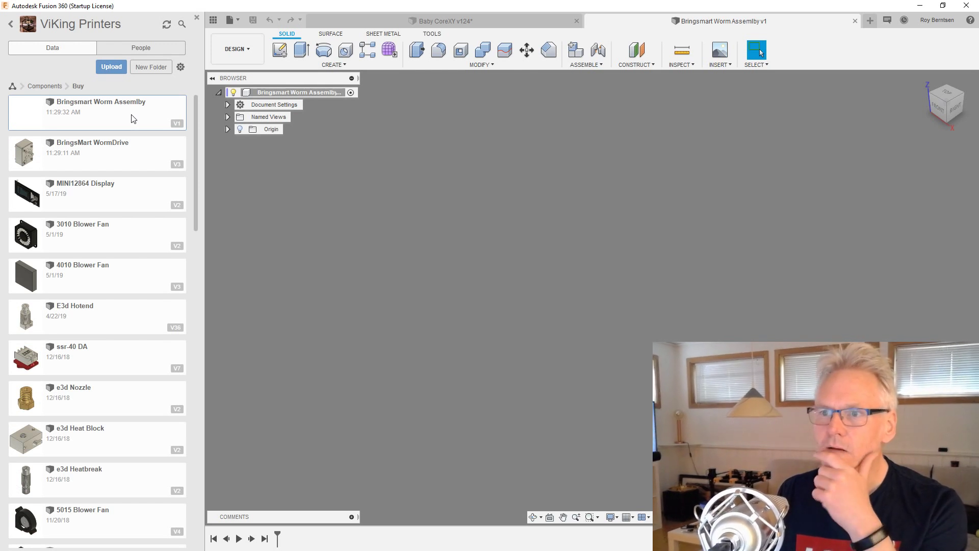
- Insert BringsMart WormDrive into the current design at its default position and ground the component
right_click(135, 155)
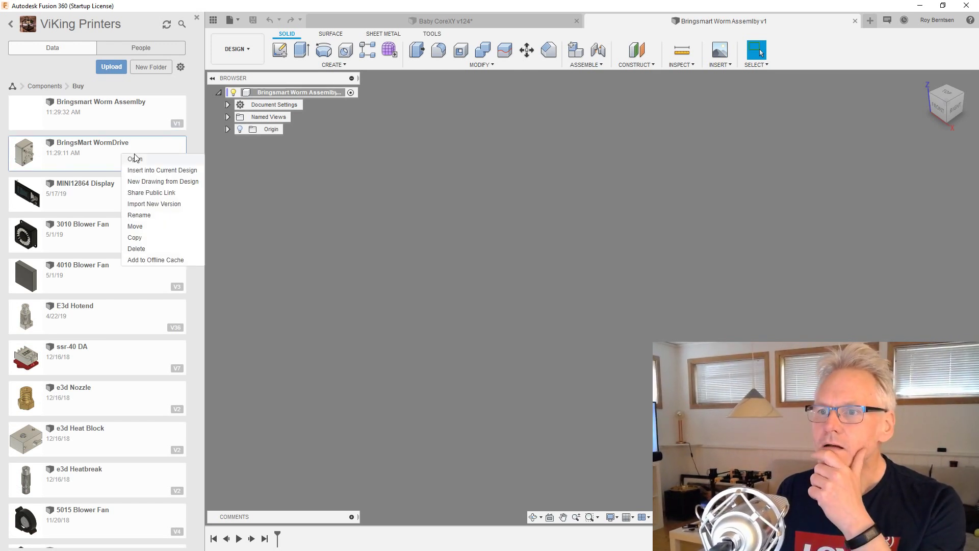
click(164, 171)
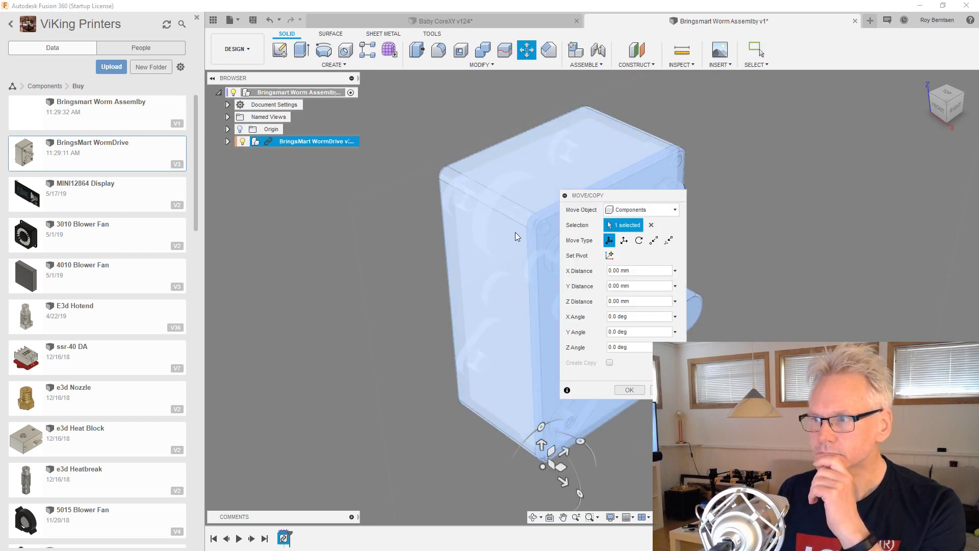
click(629, 390)
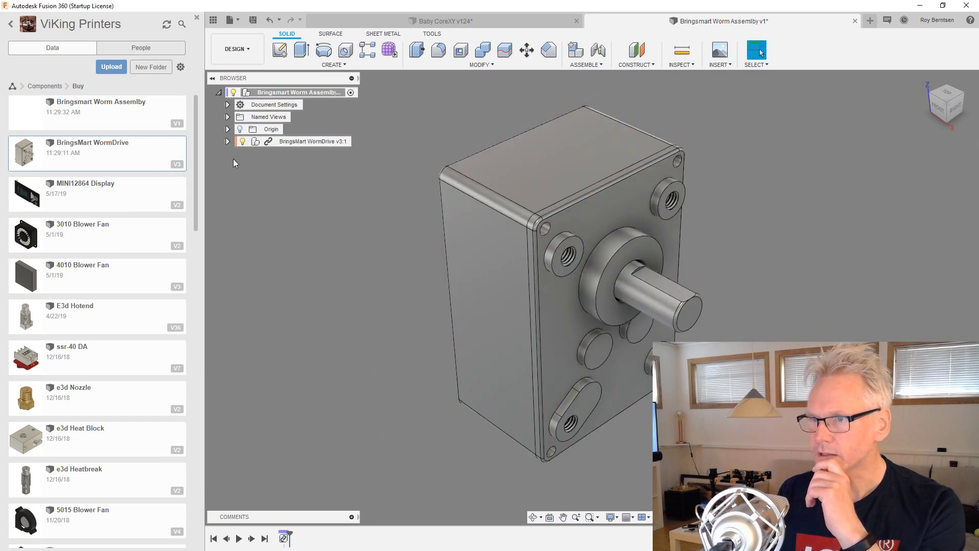
right_click(288, 142)
click(301, 150)
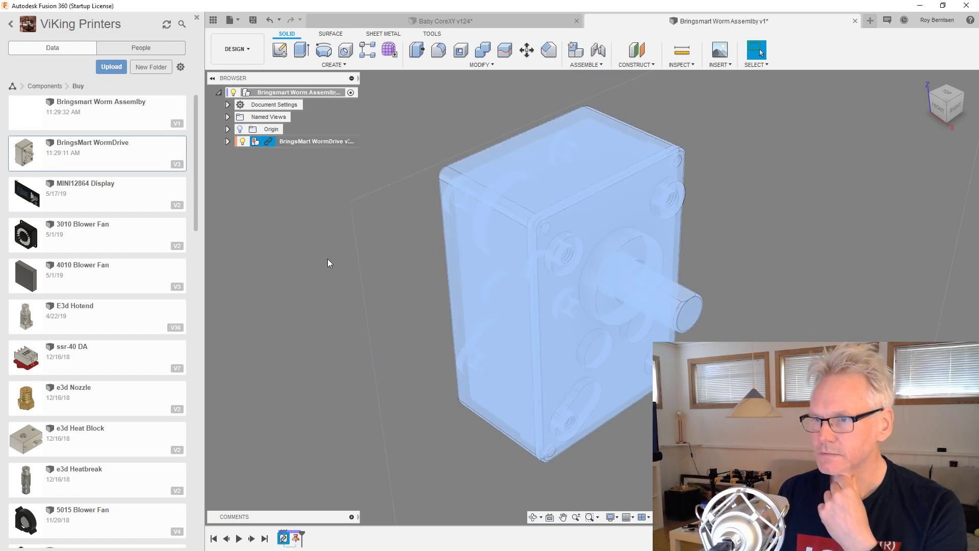
- Search the project data for "Nema 17" and insert the Nema 17 Stepper Motor into the current design
click(181, 25)
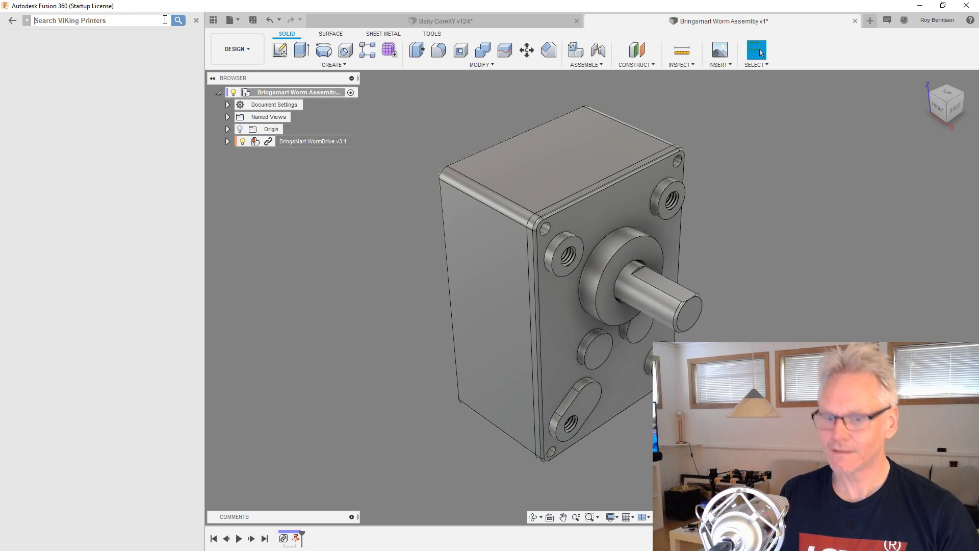
text(Nema 17)
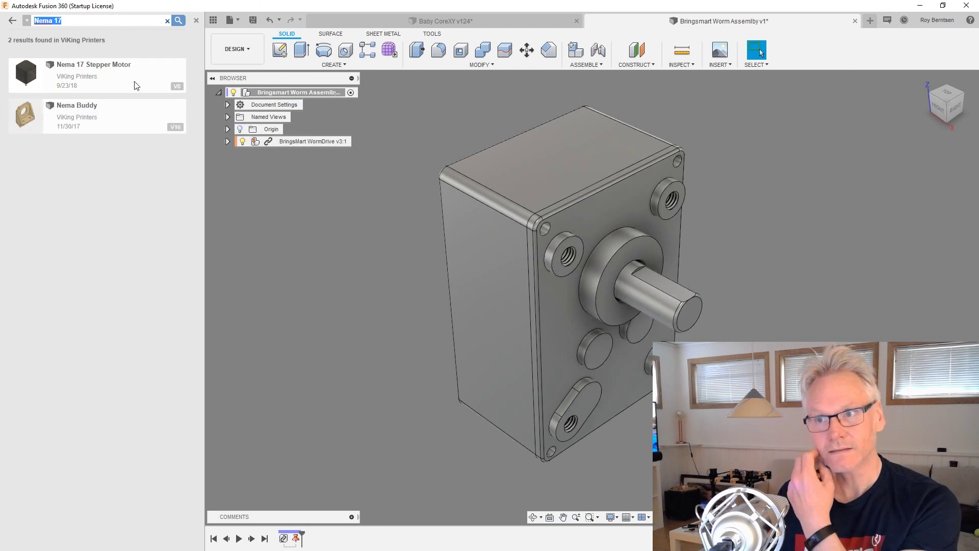
right_click(132, 84)
click(170, 98)
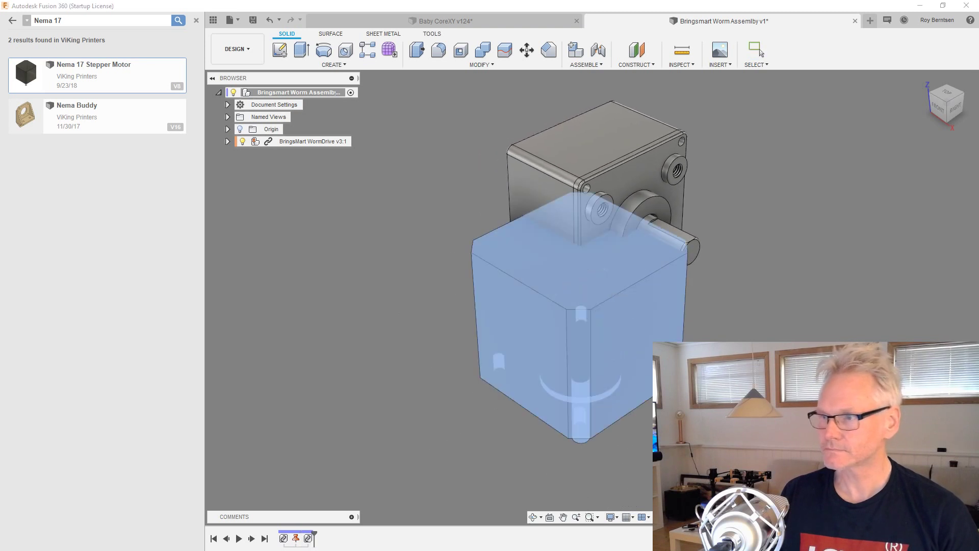
- Move the inserted stepper motor -60 mm along Z so it sits below the gearbox, and close the project data
scroll(399, 317, down, 3)
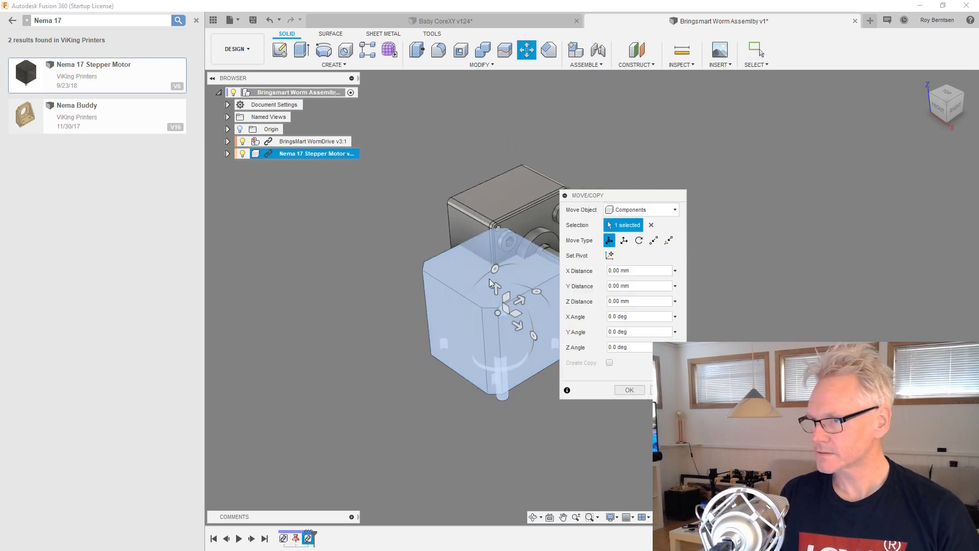
drag(495, 288, 503, 407)
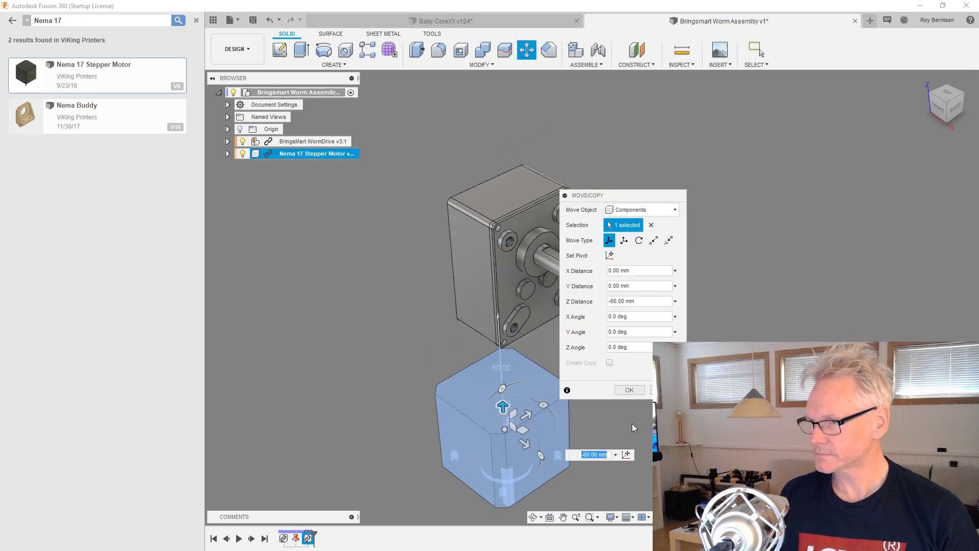
click(628, 390)
click(196, 21)
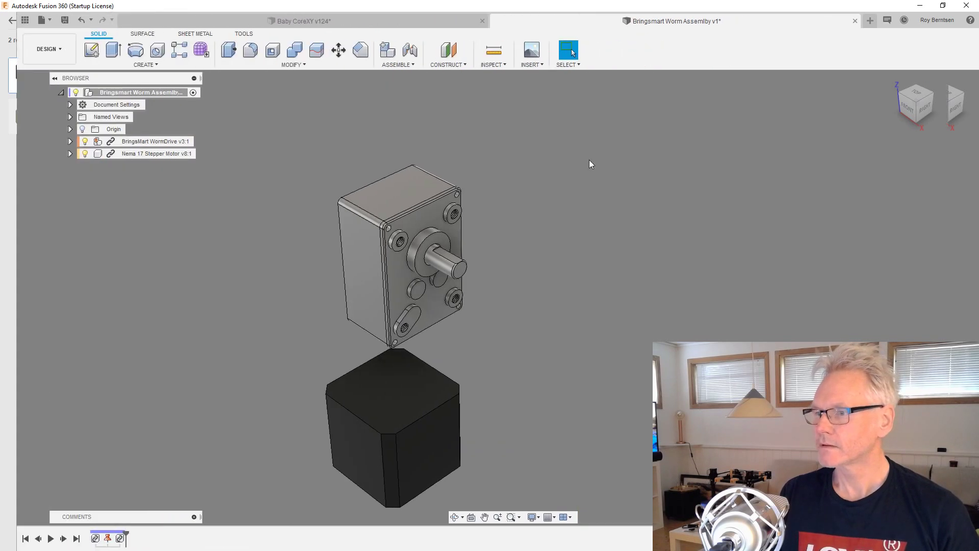
- Open the linked BringsMart WormDrive component as its own design from the worm assembly
mouse_move(576, 313)
shift+middle_down()
mouse_move(596, 324)
mouse_move(589, 323)
shift+middle_up()
scroll(643, 357, up, 3)
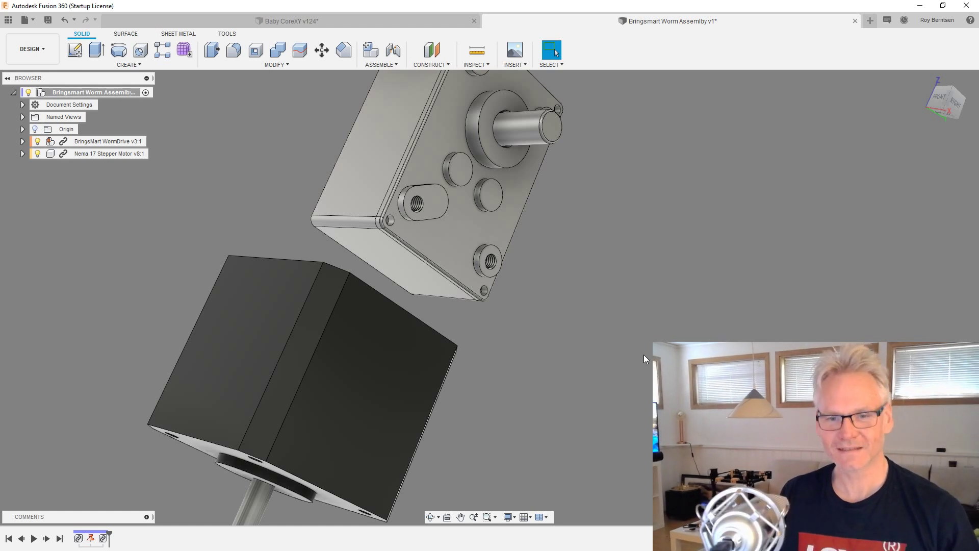
shift+middle_drag(734, 316, 705, 192)
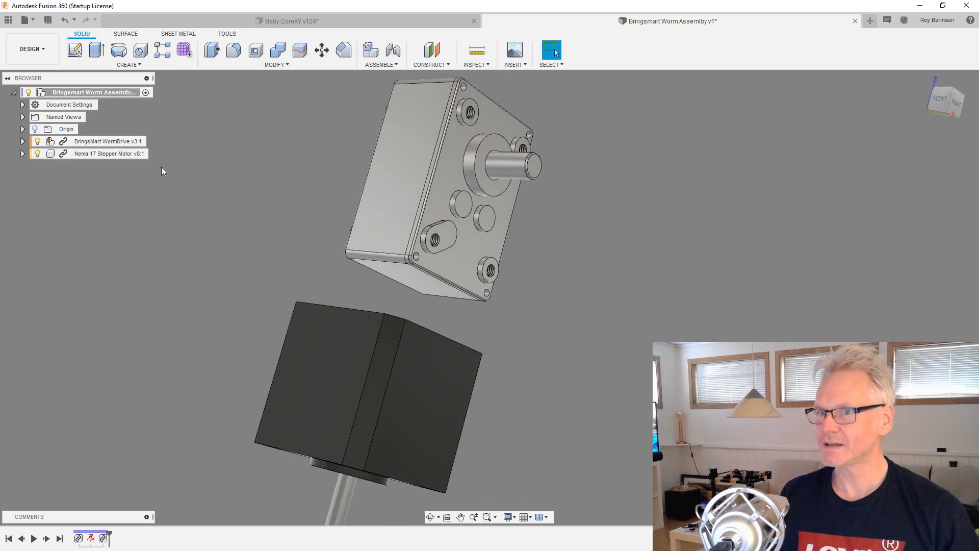
right_click(106, 142)
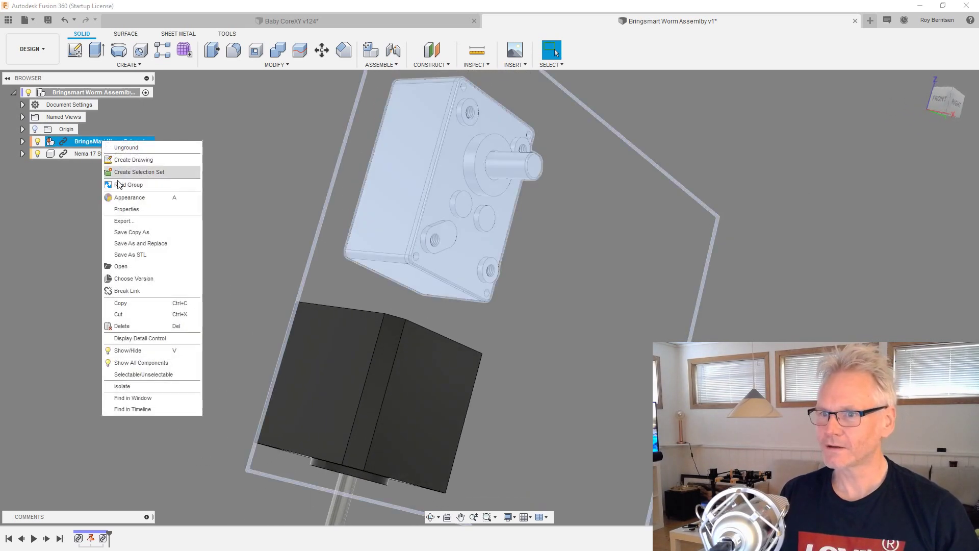
click(151, 267)
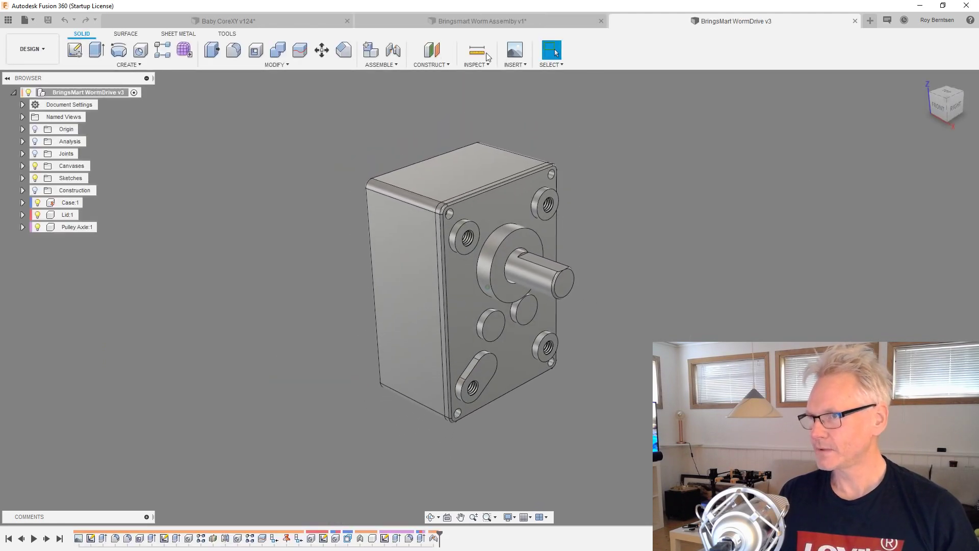
- Create an empty, activated component named "Nama Adapter" in the WormDrive design
click(371, 53)
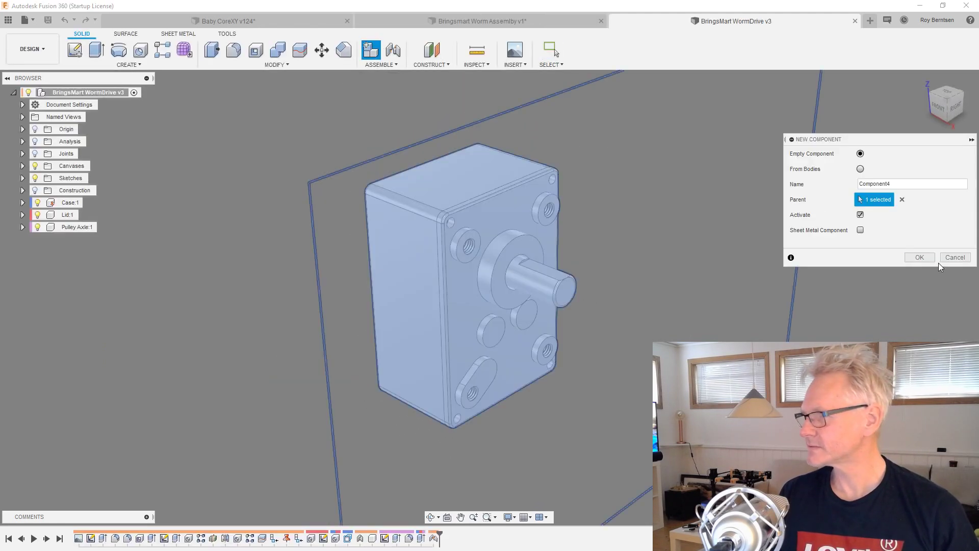
double_click(874, 184)
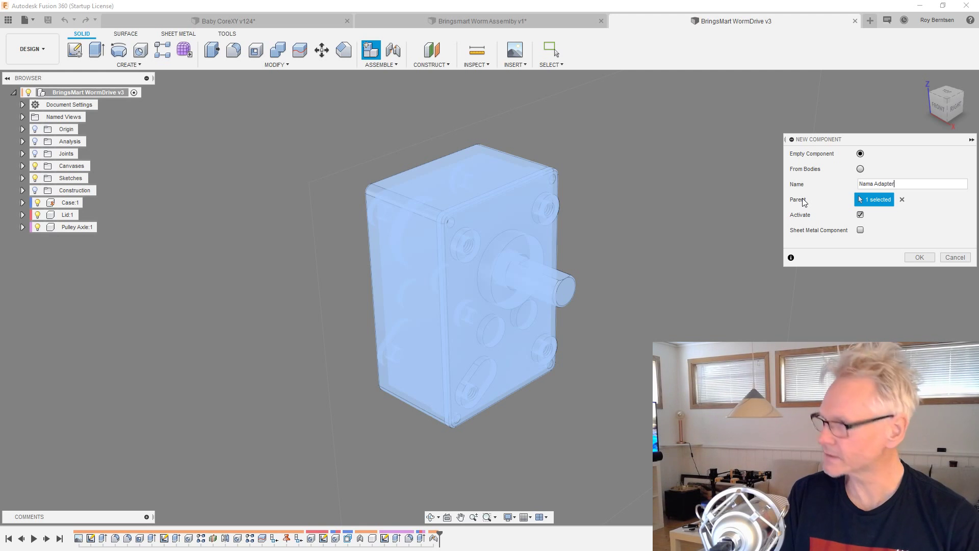
click(920, 258)
scroll(306, 302, down, 1)
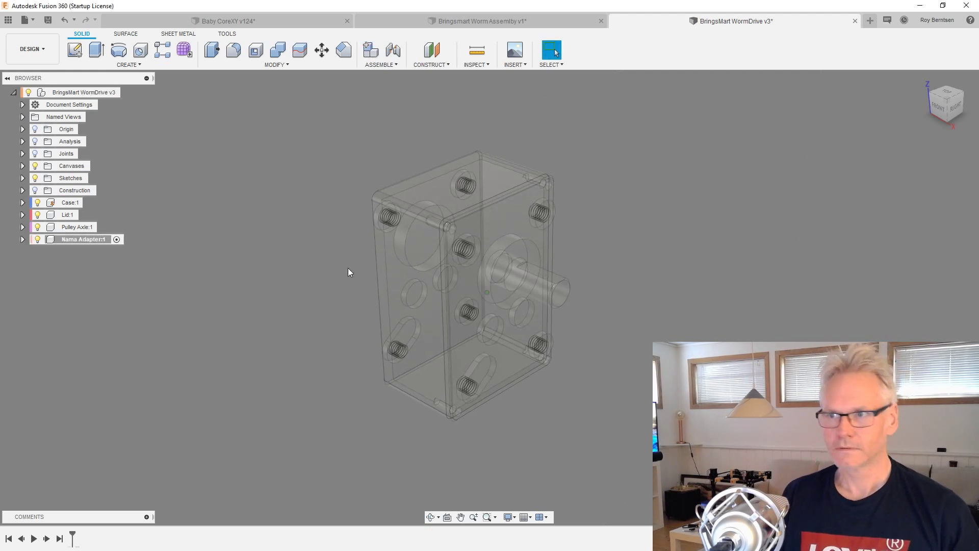
- Show the Bring draw 00 canvas against the gearbox and hide it again
click(22, 166)
click(44, 178)
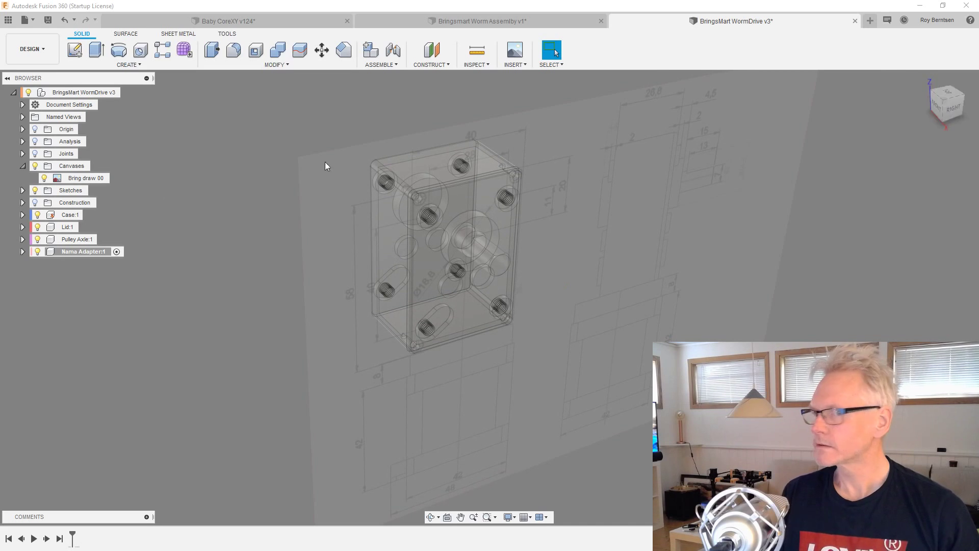
click(45, 177)
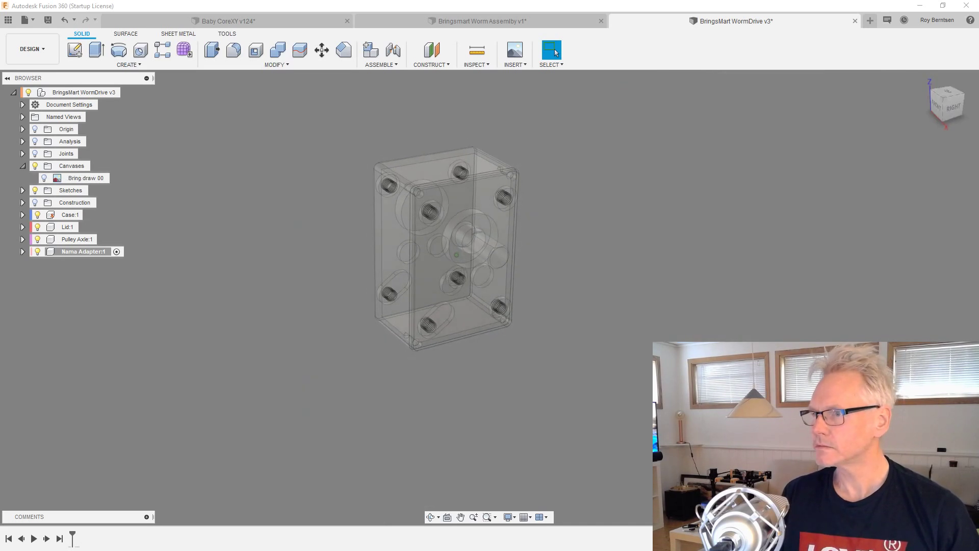
shift+middle_drag(454, 257, 461, 273)
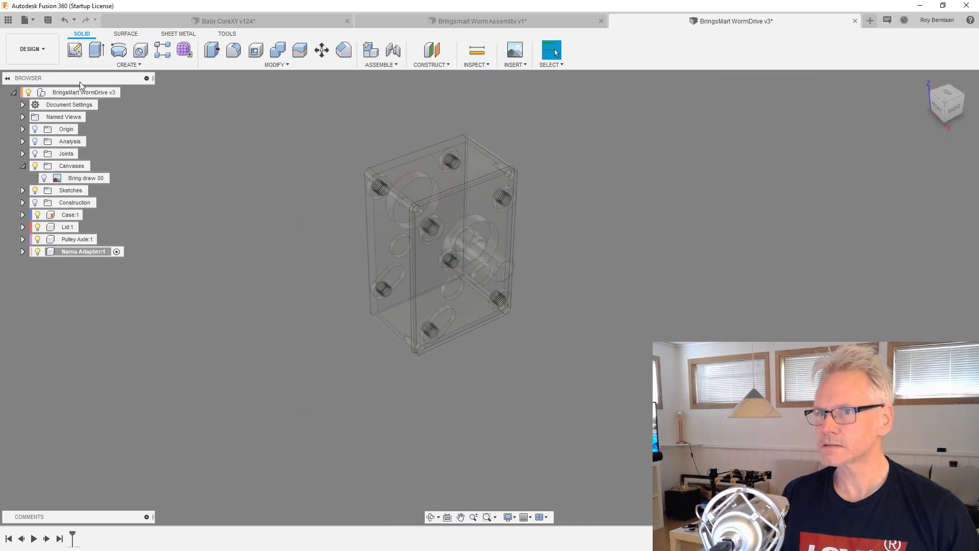
- Sketch a 42 x 42 mm rectangle on the horizontal origin plane, starting at the origin and extending in front of the gearbox
click(84, 63)
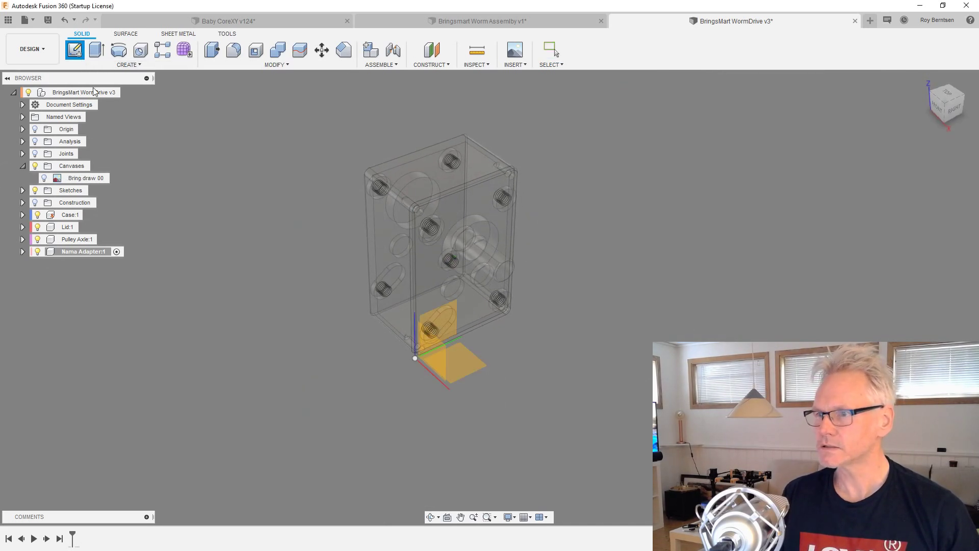
click(460, 362)
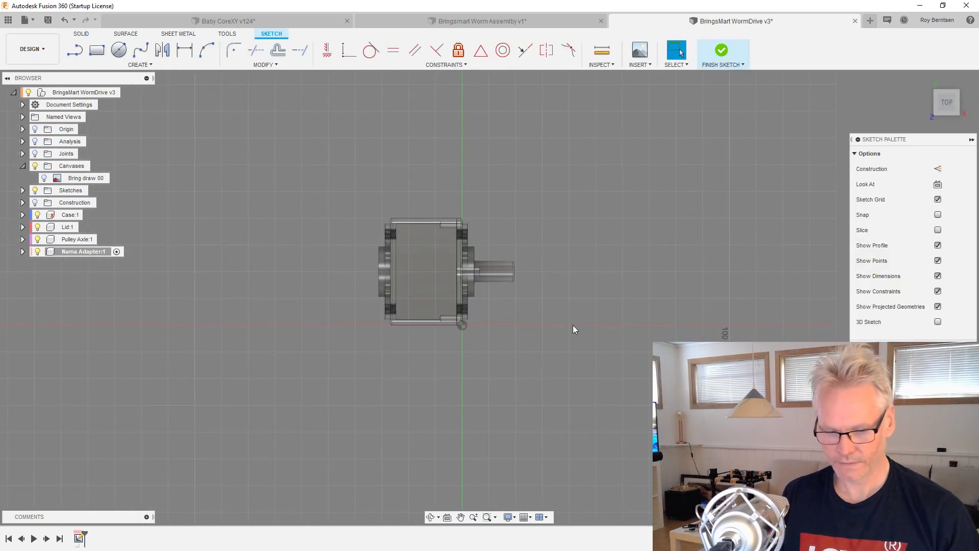
key(r)
click(464, 326)
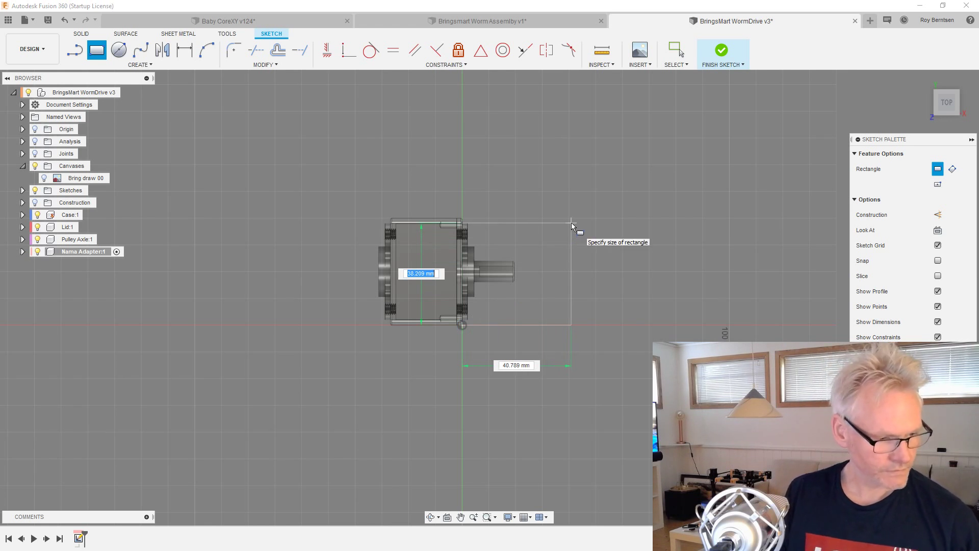
text(42)
key(Tab)
text(42)
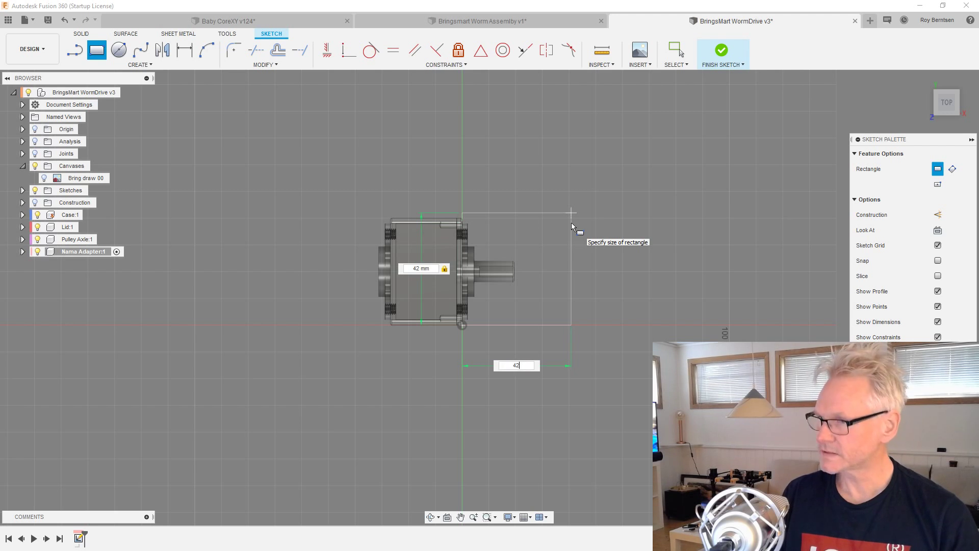
key(Return)
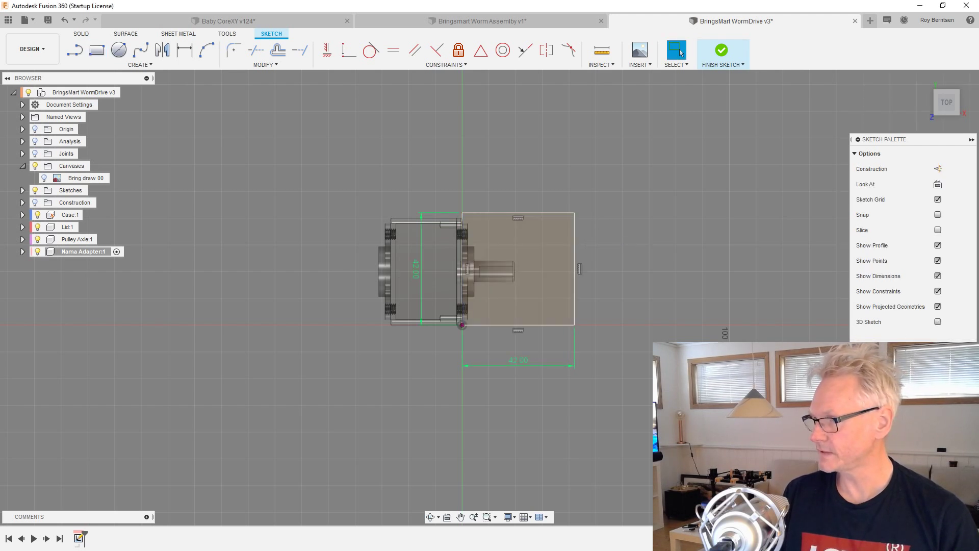
click(721, 50)
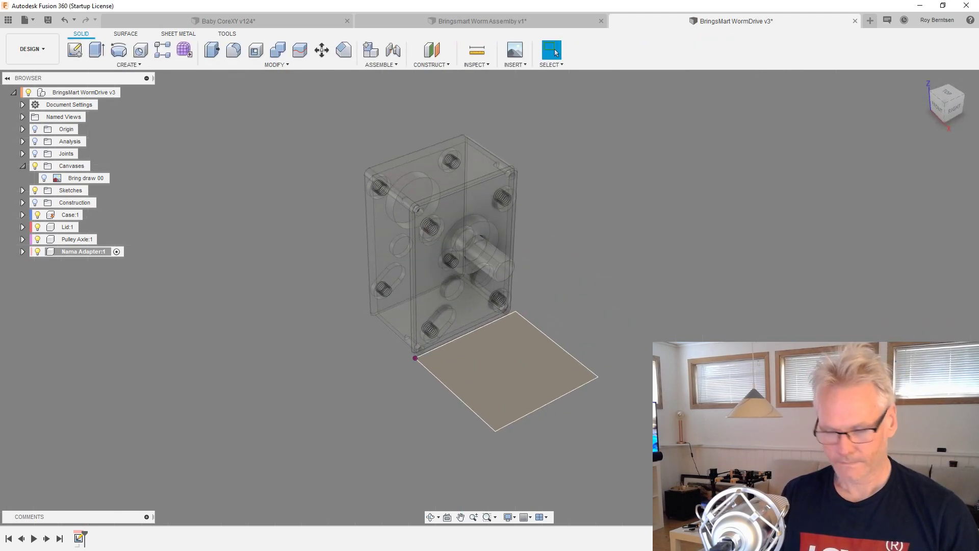
- Extrude the square profile 8 mm upward as a new body
key(e)
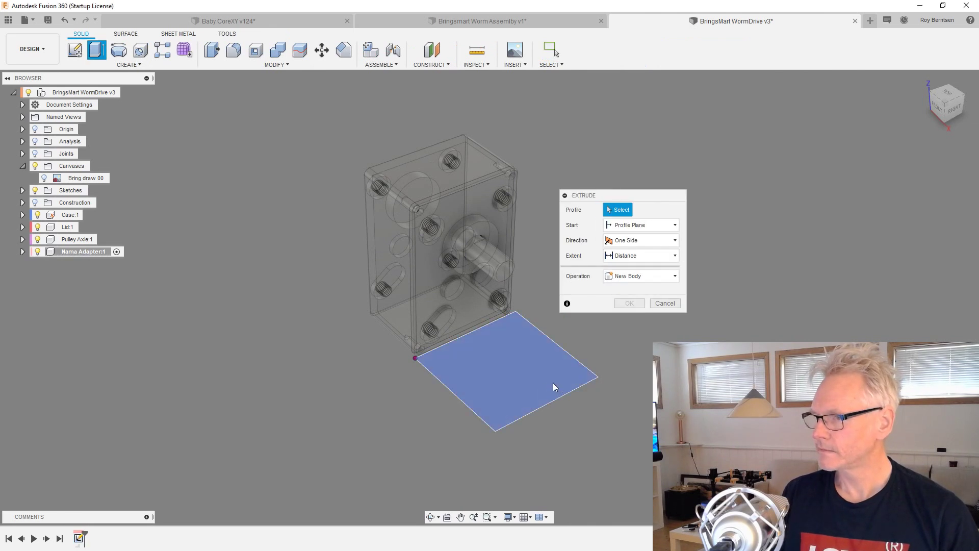
click(552, 383)
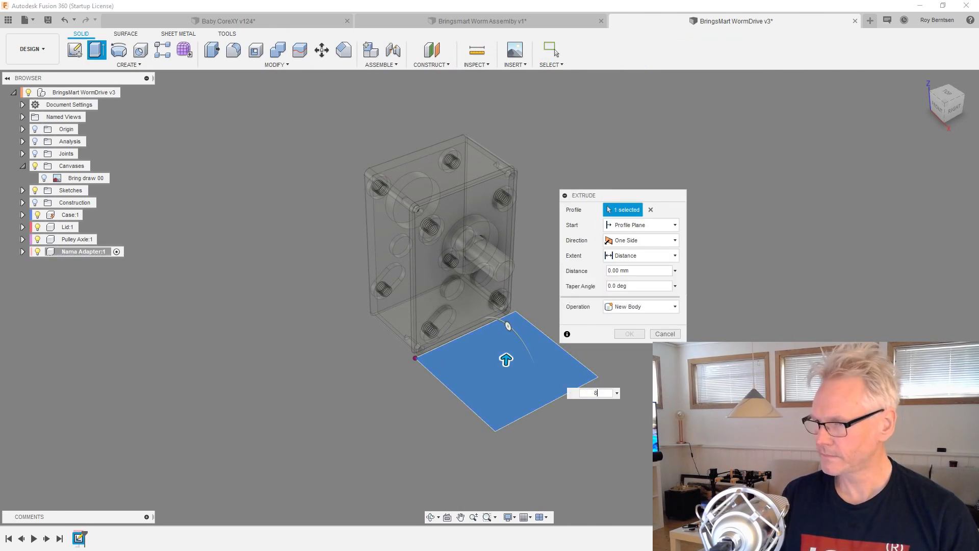
text(8)
key(Return)
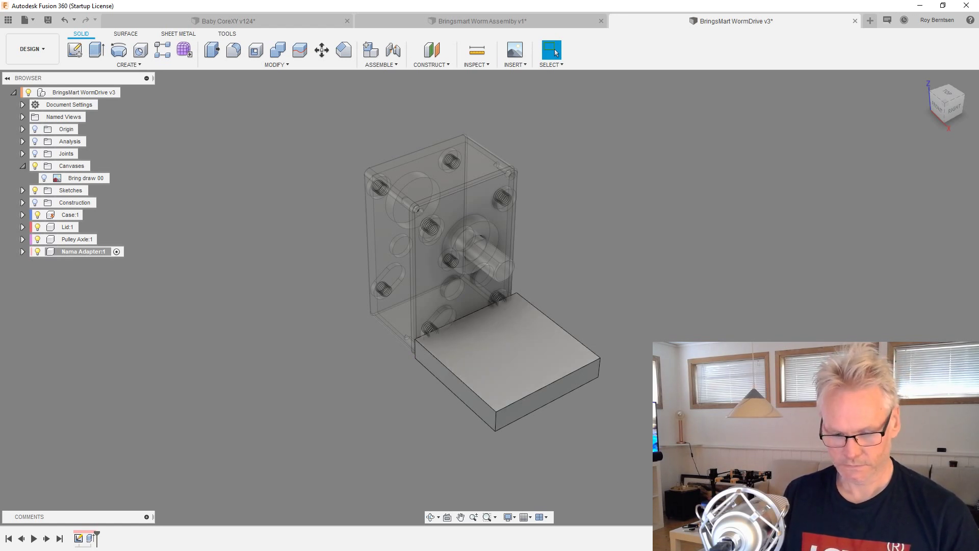
key(c)
click(510, 354)
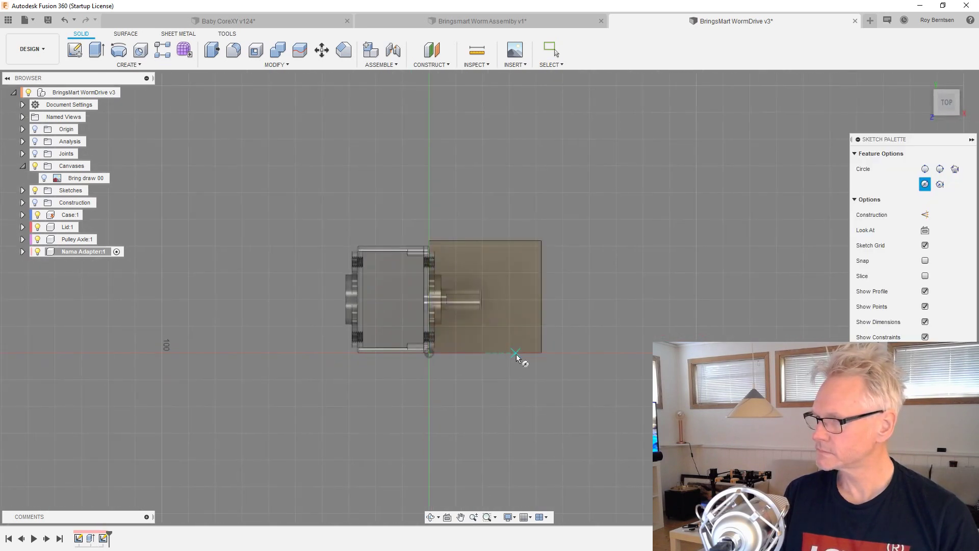
click(680, 51)
click(721, 50)
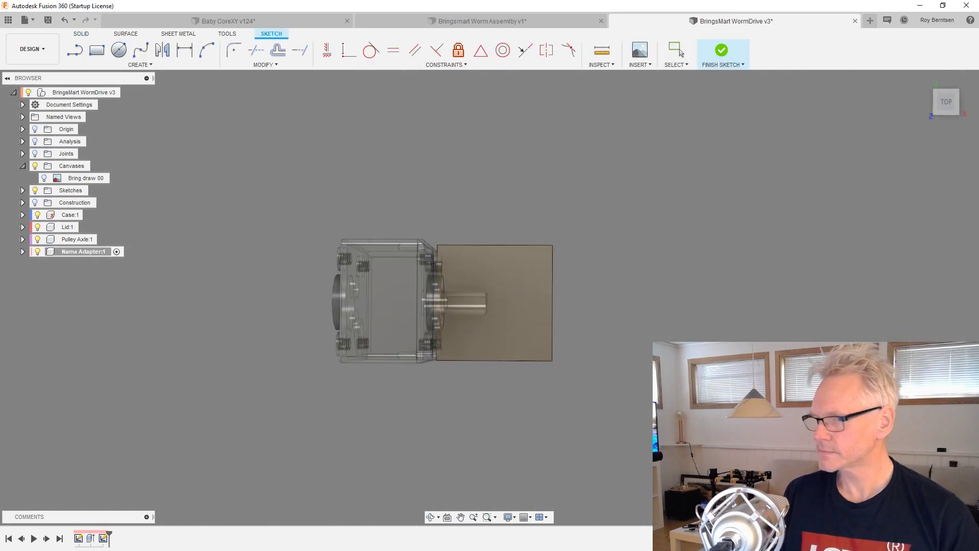
key(ctrl+z)
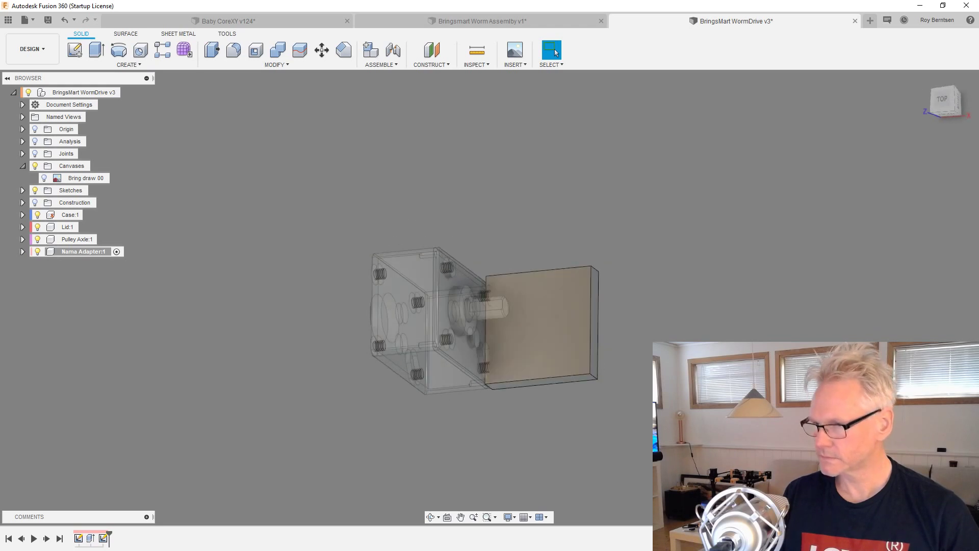
key(ctrl+z)
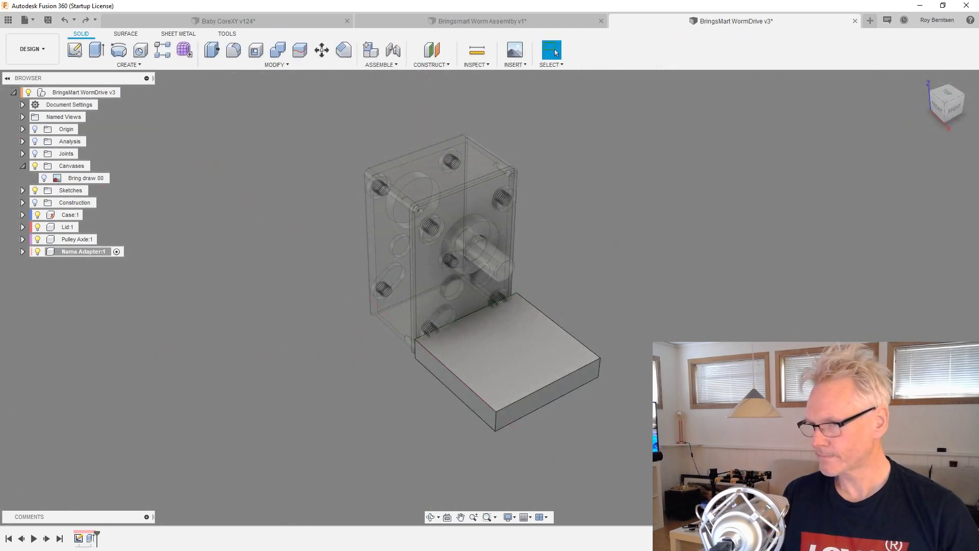
- Cut a simple 23 mm diameter, 8 mm deep hole at the centre of the adapter plate's top face
key(h)
click(522, 350)
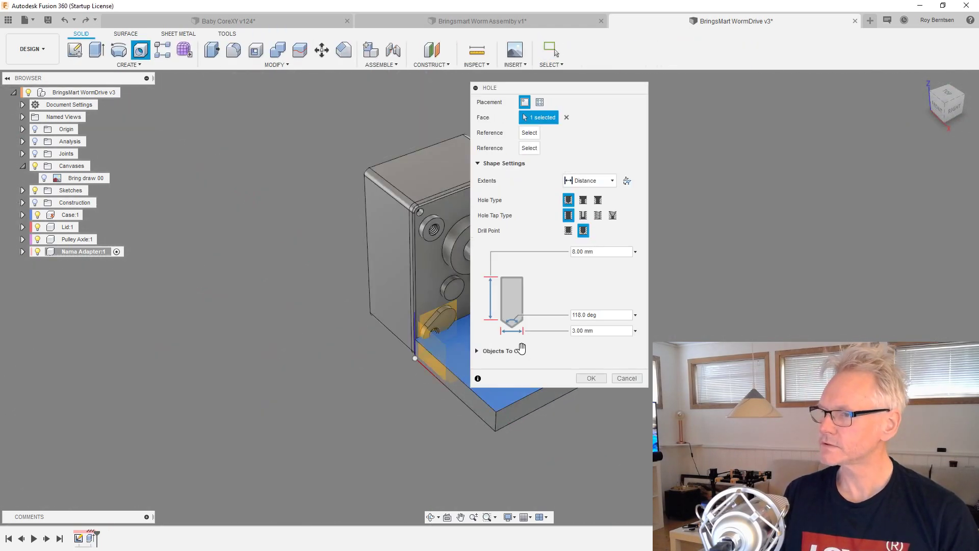
drag(571, 91, 783, 80)
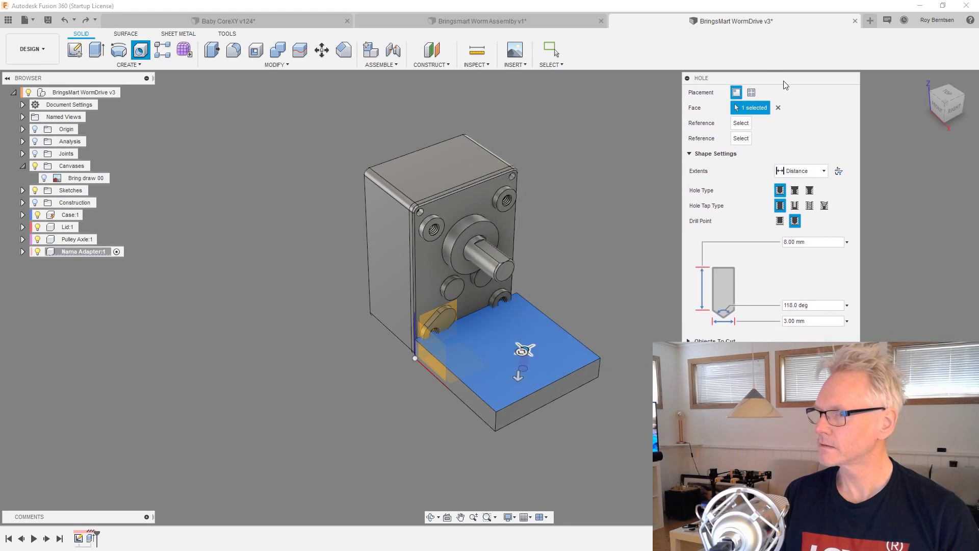
scroll(402, 292, up, 5)
scroll(451, 320, up, 2)
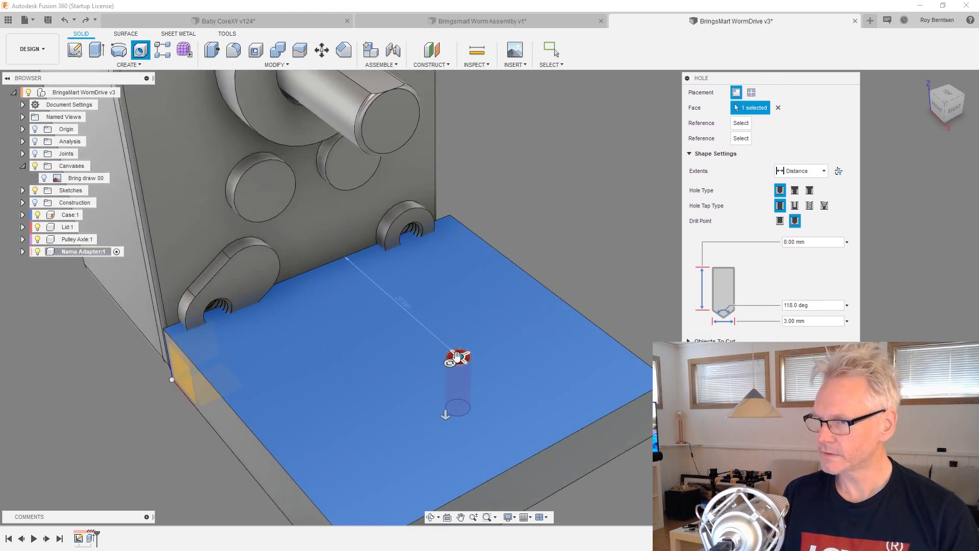
drag(458, 356, 331, 397)
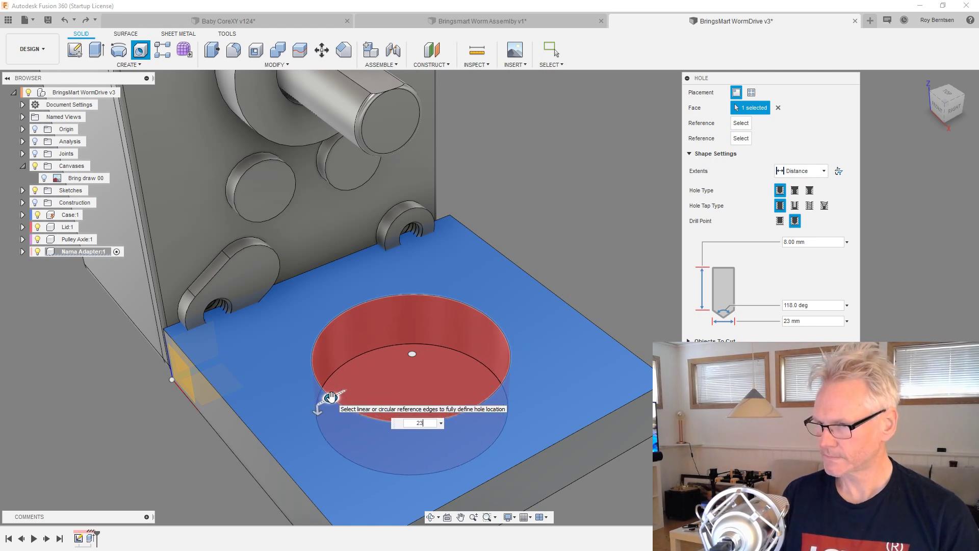
key(Return)
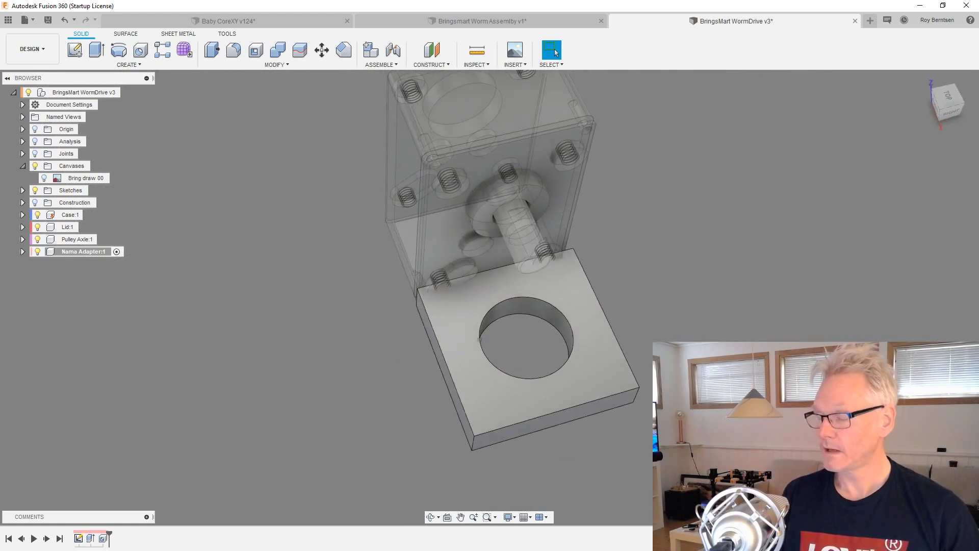
- Start a sketch on the adapter plate's top face and project the face's outline and hole edge into it
click(623, 381)
click(74, 50)
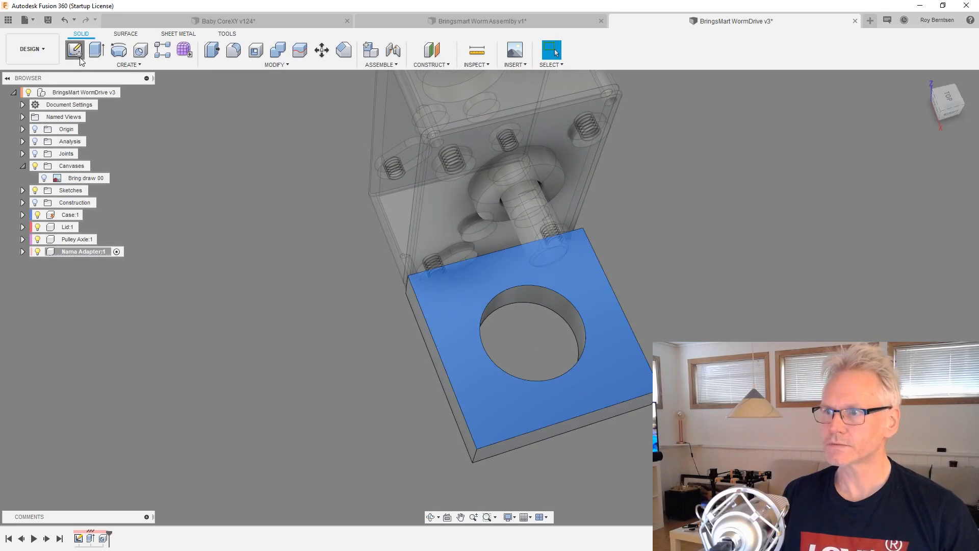
scroll(655, 216, up, 2)
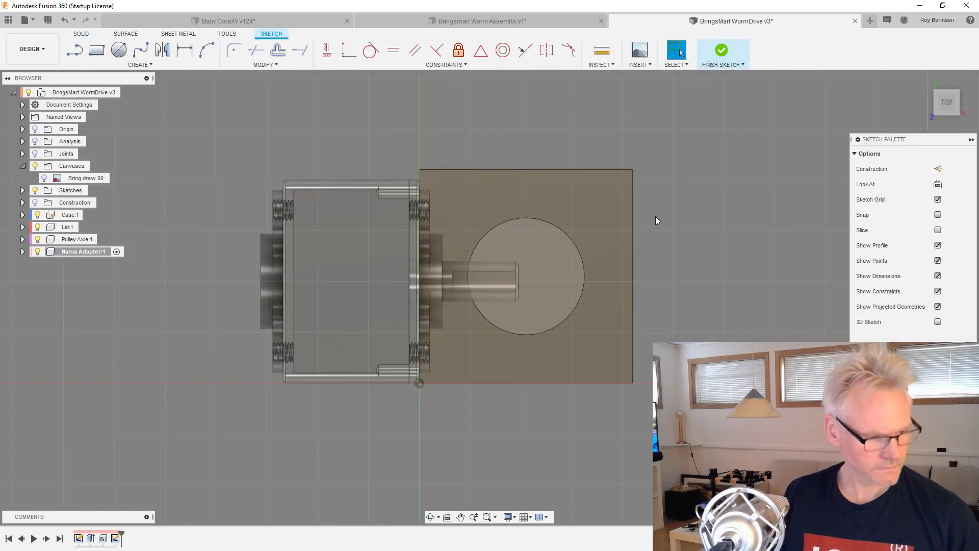
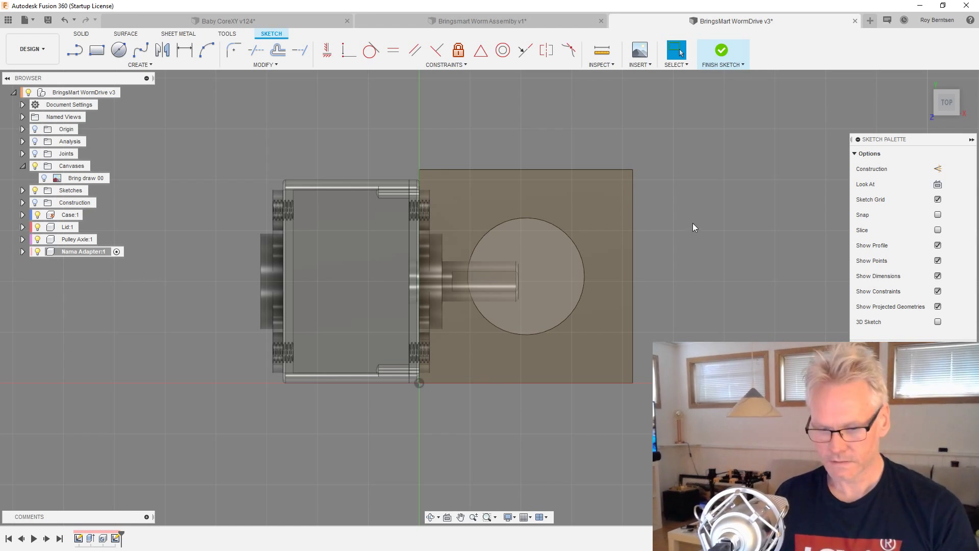
key(p)
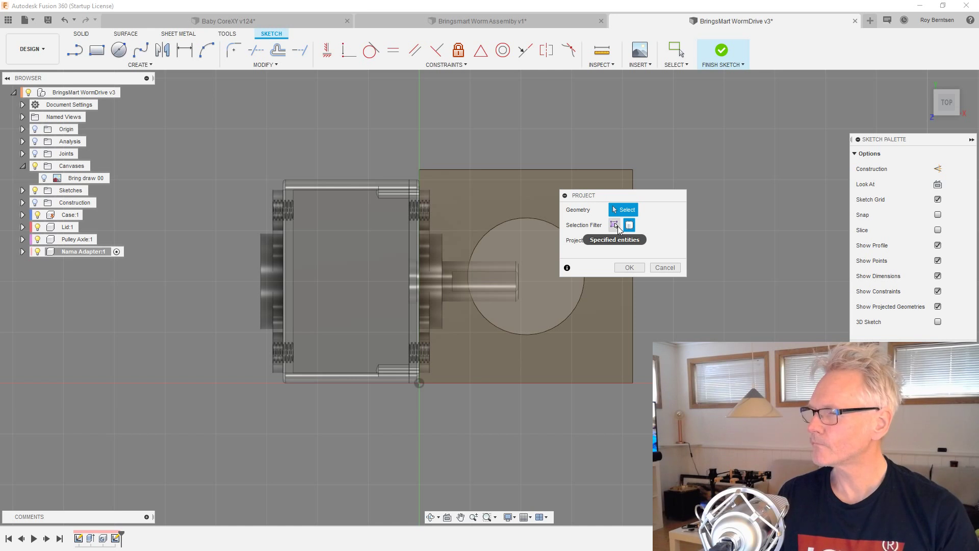
click(592, 178)
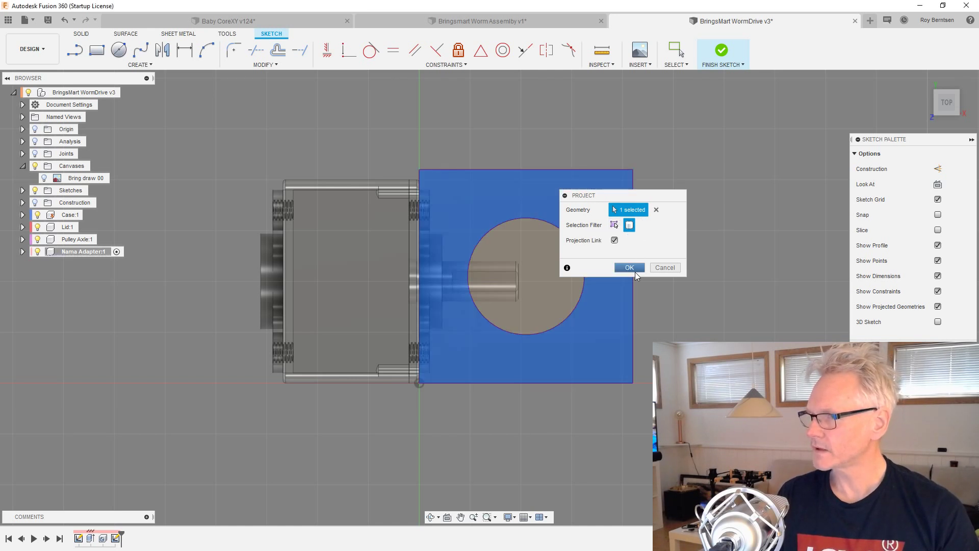
click(629, 267)
scroll(489, 197, up, 2)
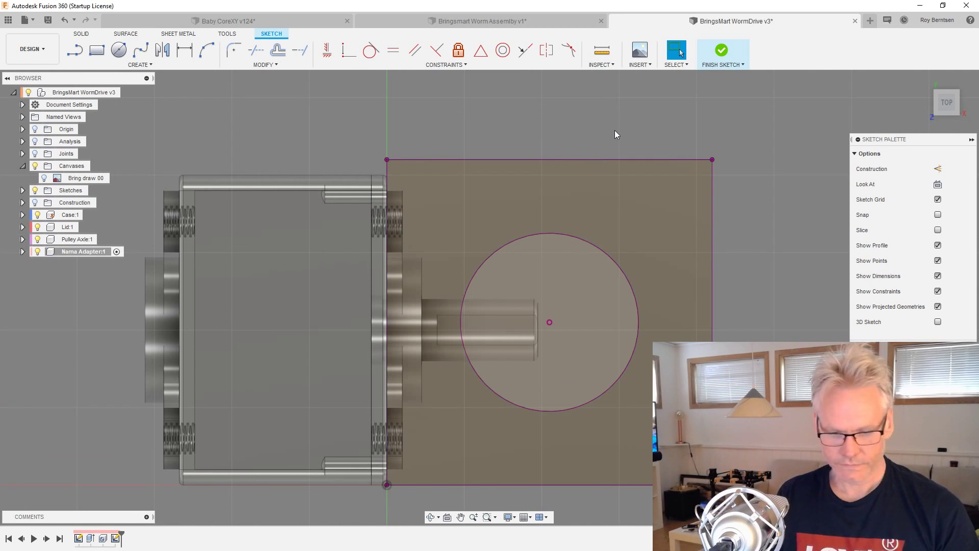
- Draw a construction center rectangle about 34 mm wide around the adapter plate's central hole, starting from the hole's center point
key(r)
click(937, 185)
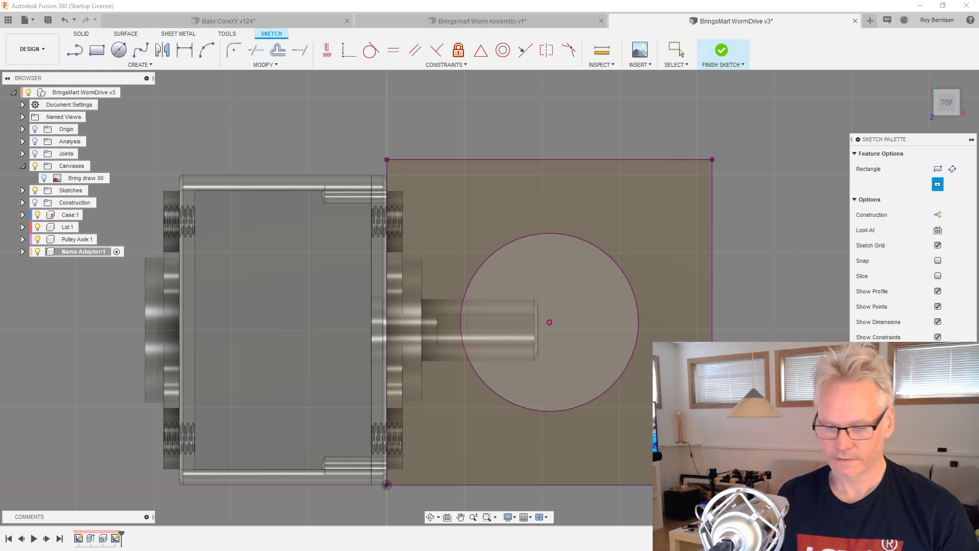
click(550, 321)
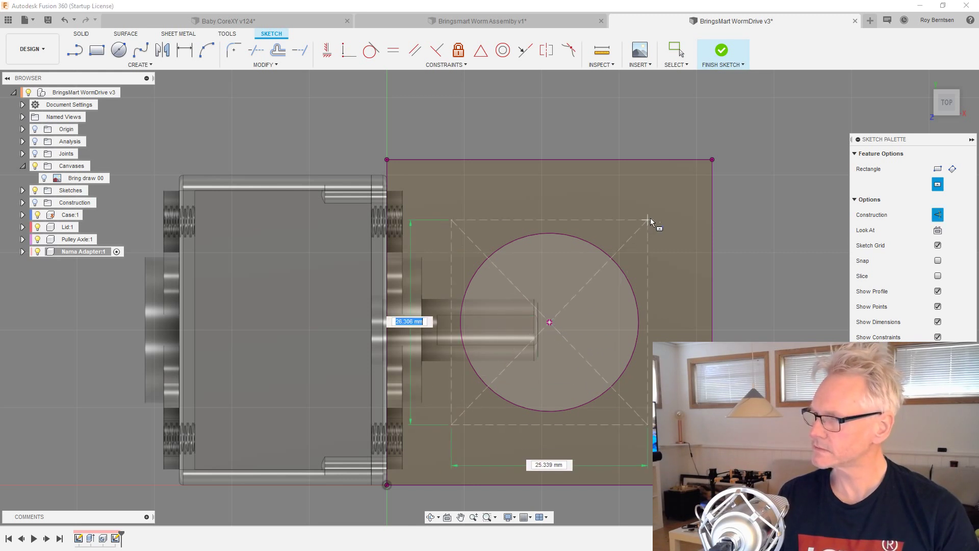
click(680, 192)
scroll(744, 179, up, 2)
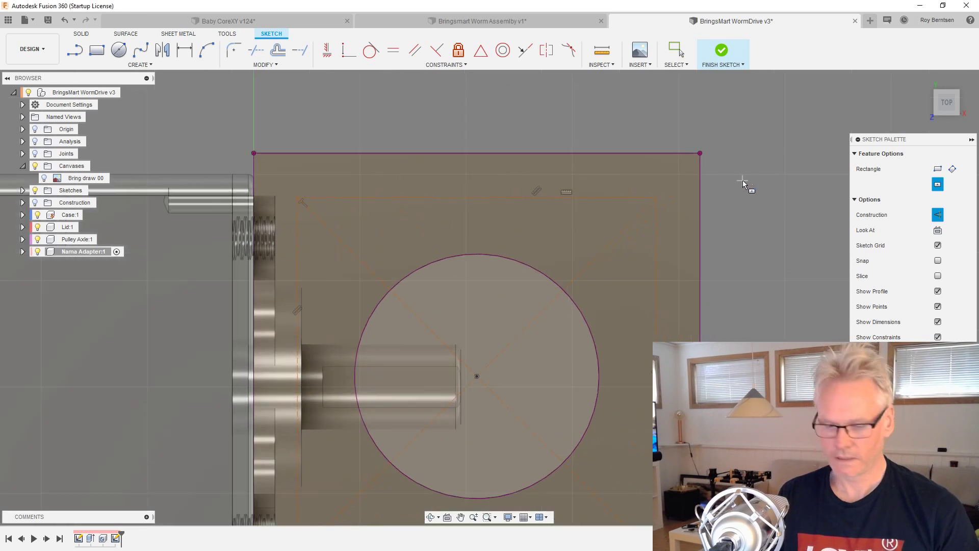
- Dimension the construction rectangle's width to 32 mm
key(Escape)
key(d)
click(628, 198)
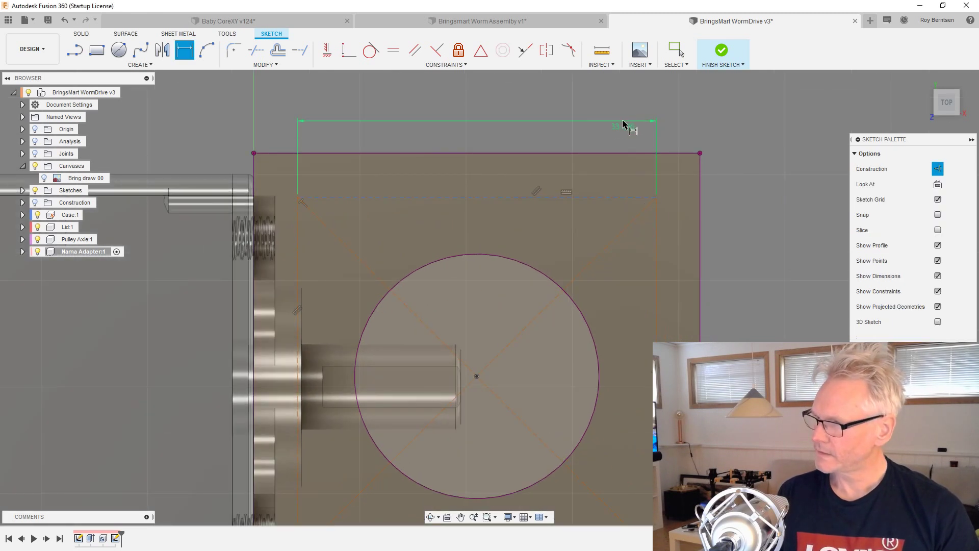
click(644, 123)
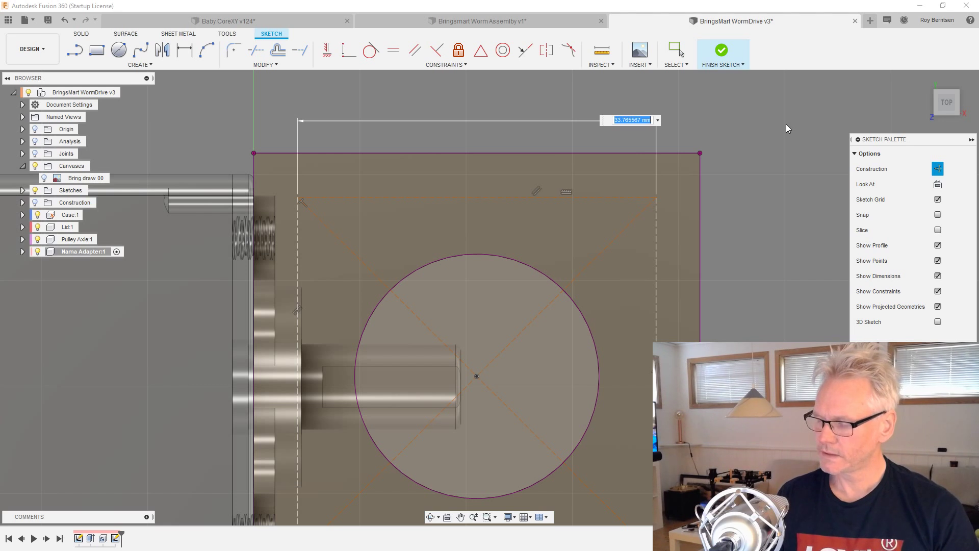
text(32)
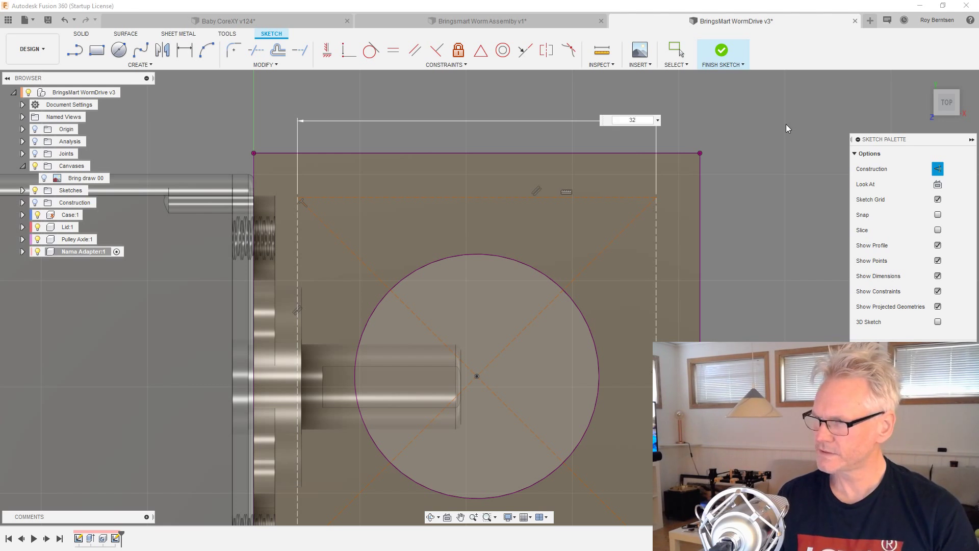
key(Return)
- Dimension the construction rectangle's height with the width parameter d90, and finish the sketch
scroll(749, 121, down, 2)
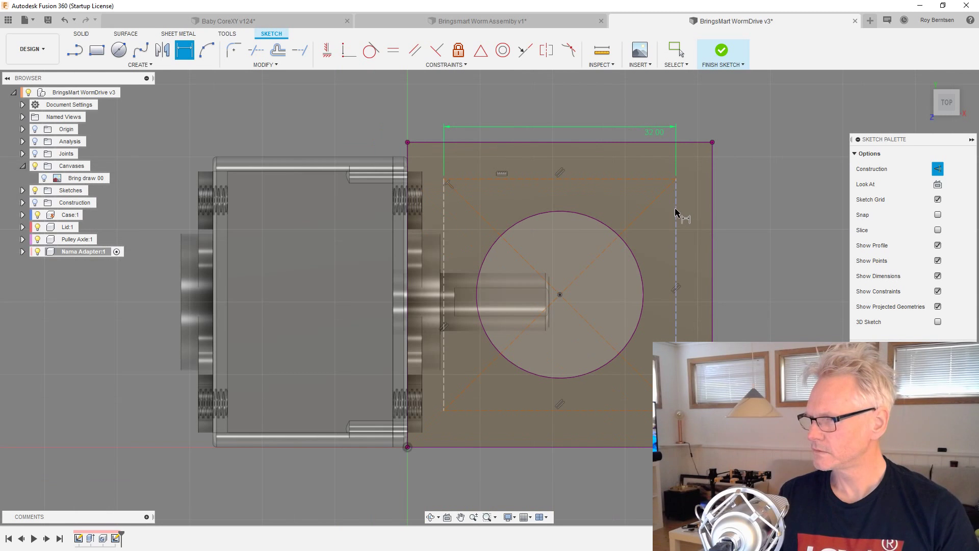
click(674, 211)
click(760, 209)
text(d90)
key(Return)
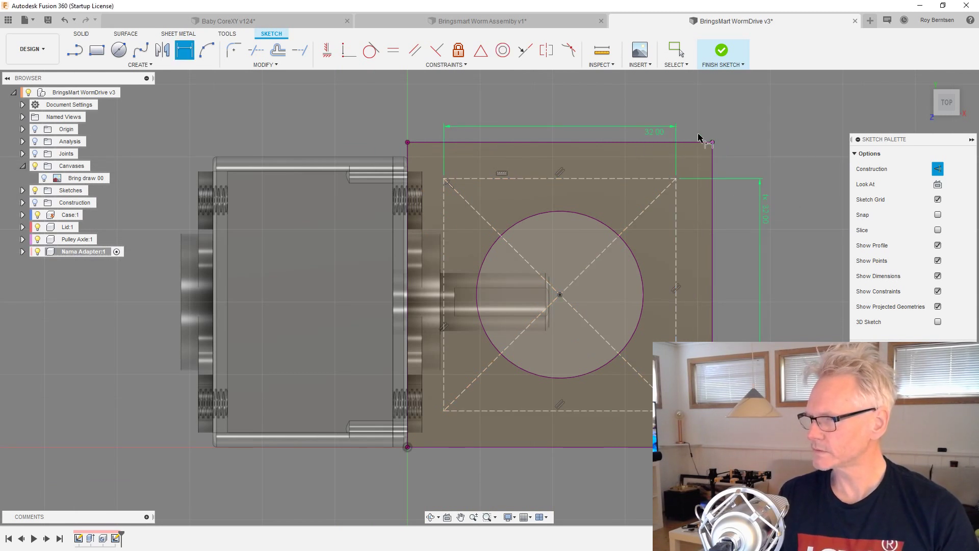
click(721, 50)
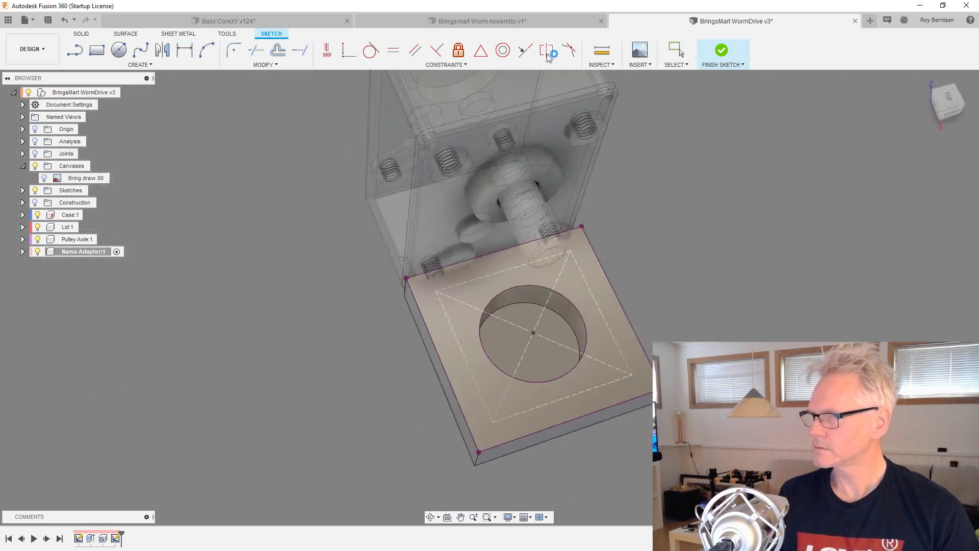
- Measure the spacing between two neighbouring screw holes on the Nema 17 motor in the Bringsmart Worm Assembly design
click(534, 20)
click(718, 195)
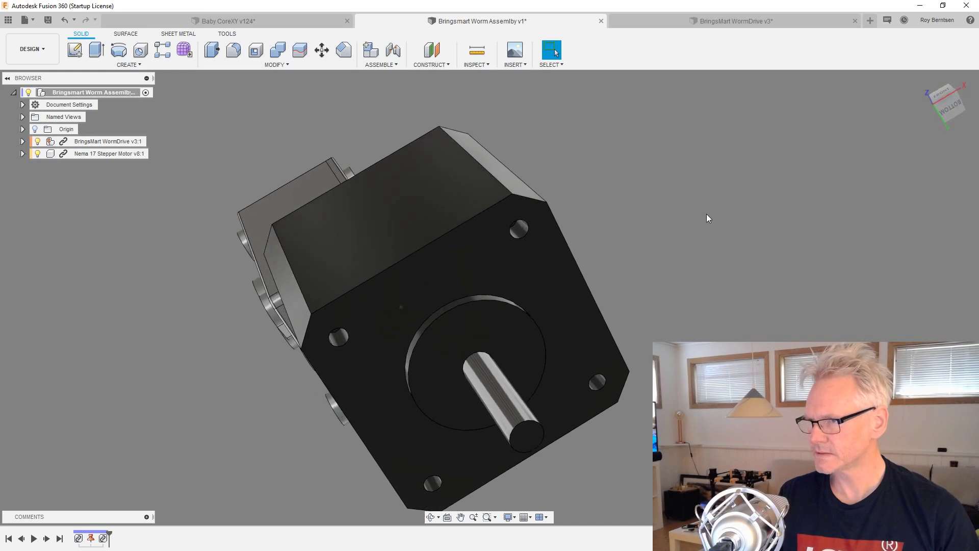
click(476, 53)
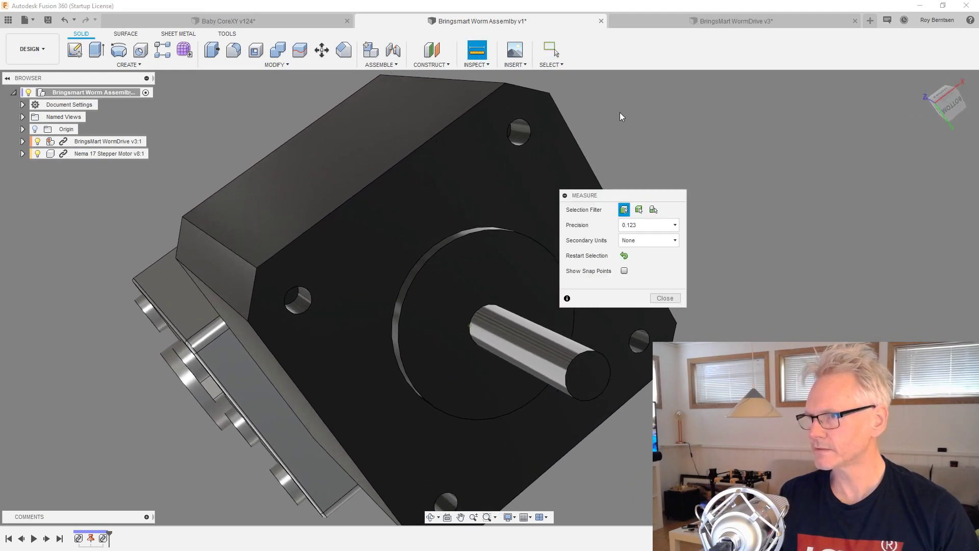
click(449, 122)
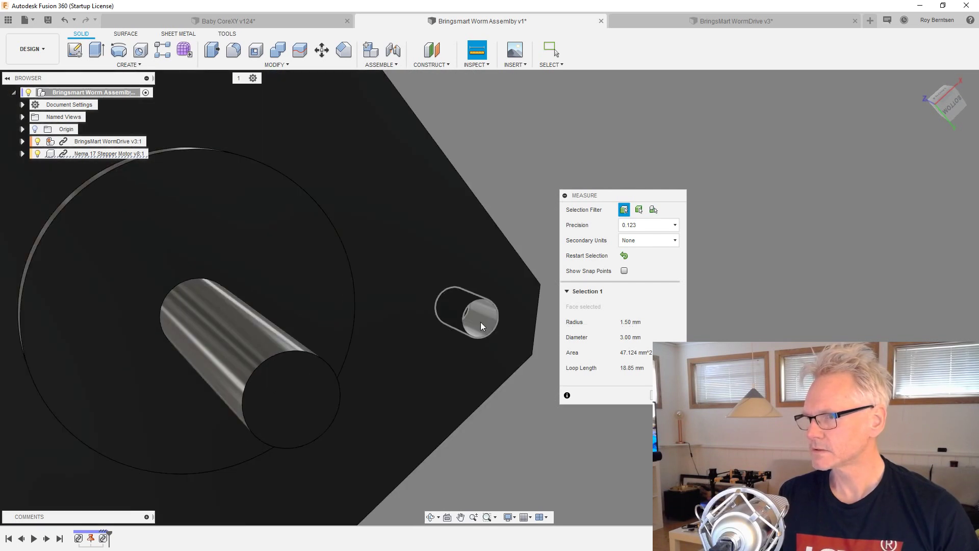
click(481, 321)
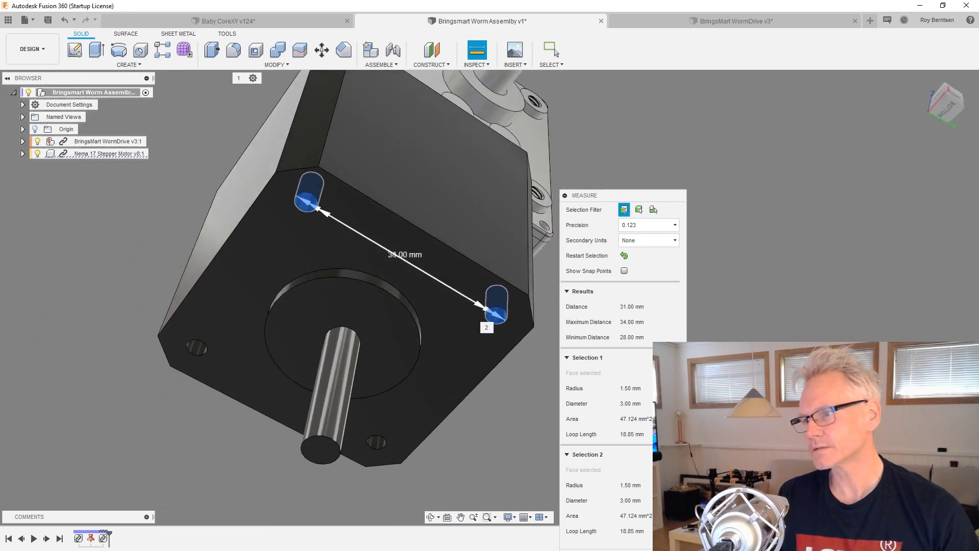
drag(627, 199, 613, 108)
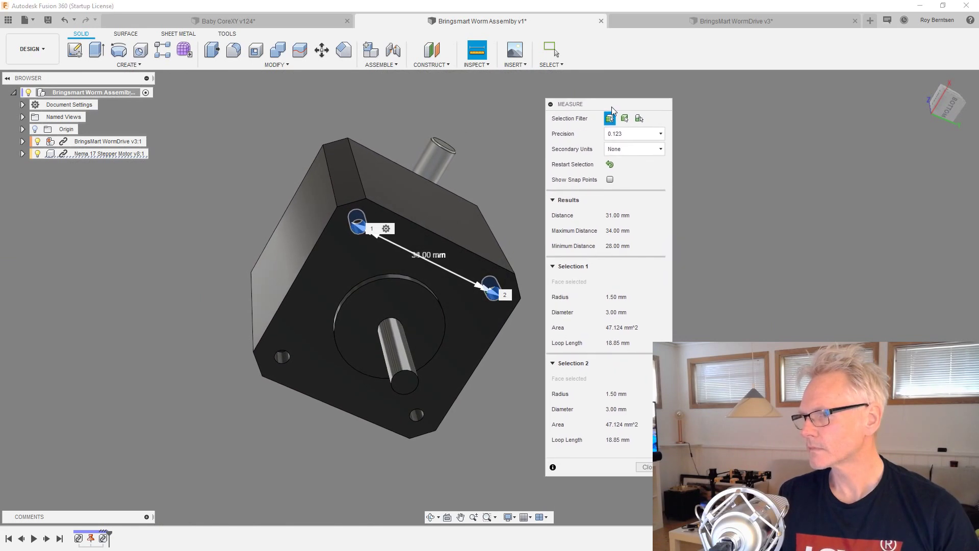
click(552, 50)
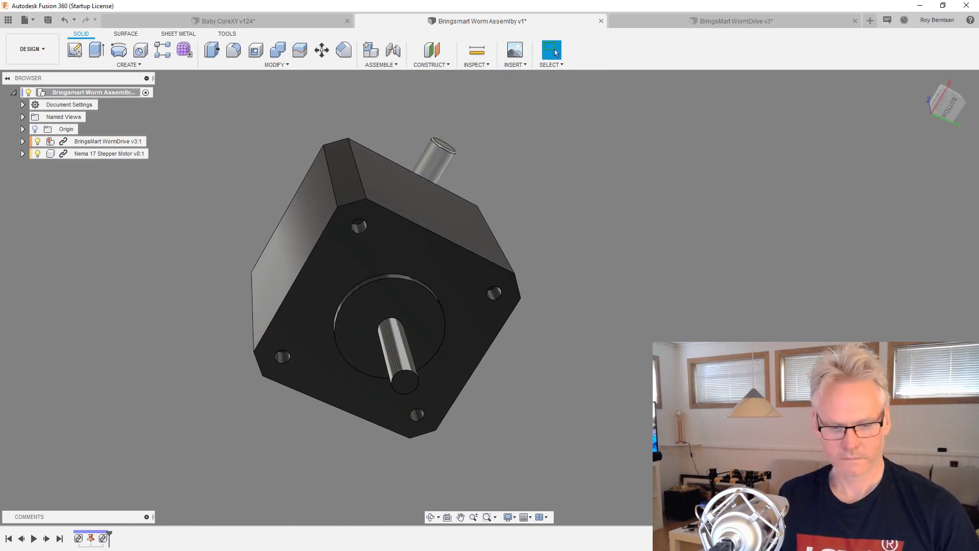
- Return to the BringsMart WormDrive design, set the construction square's width to 31 mm in the plate's top sketch, and finish the sketch
key(ctrl+Tab)
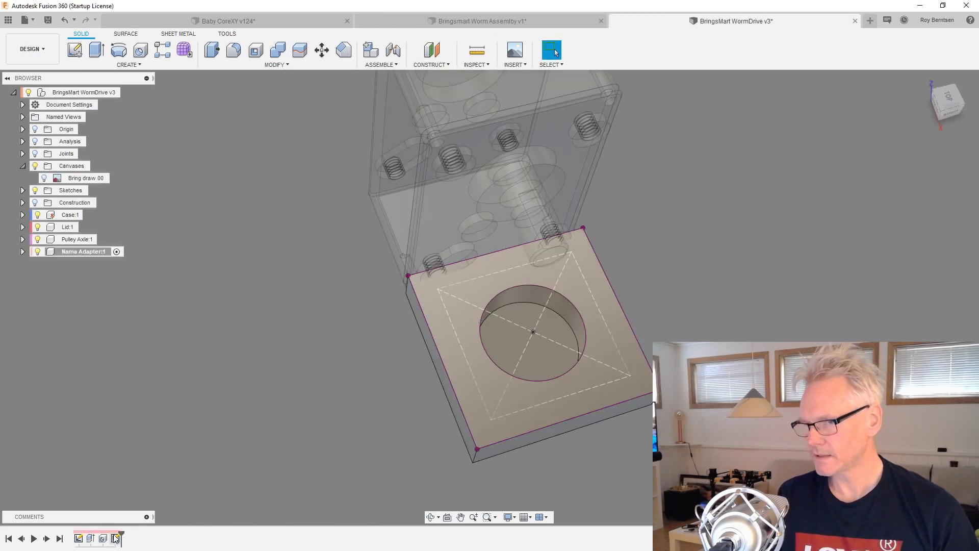
double_click(116, 538)
scroll(745, 296, up, 5)
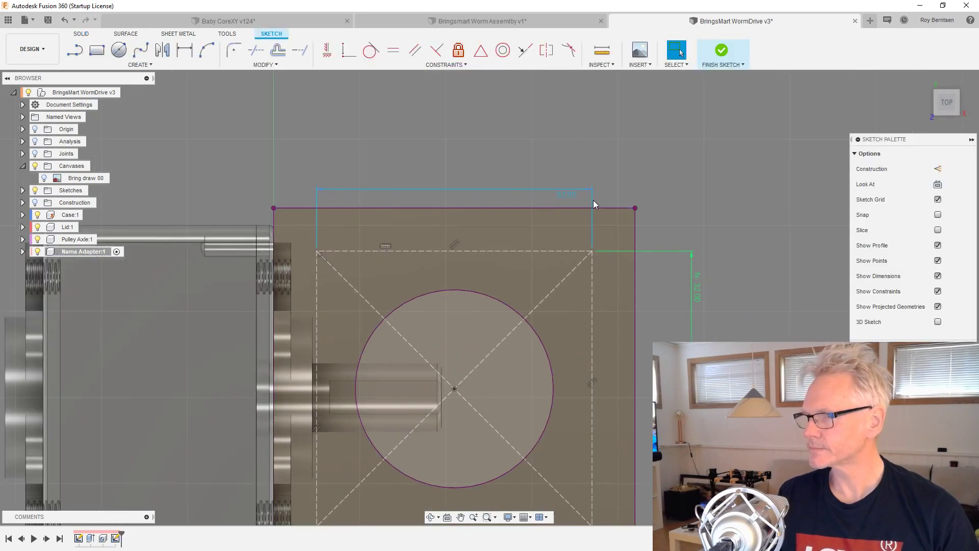
double_click(571, 192)
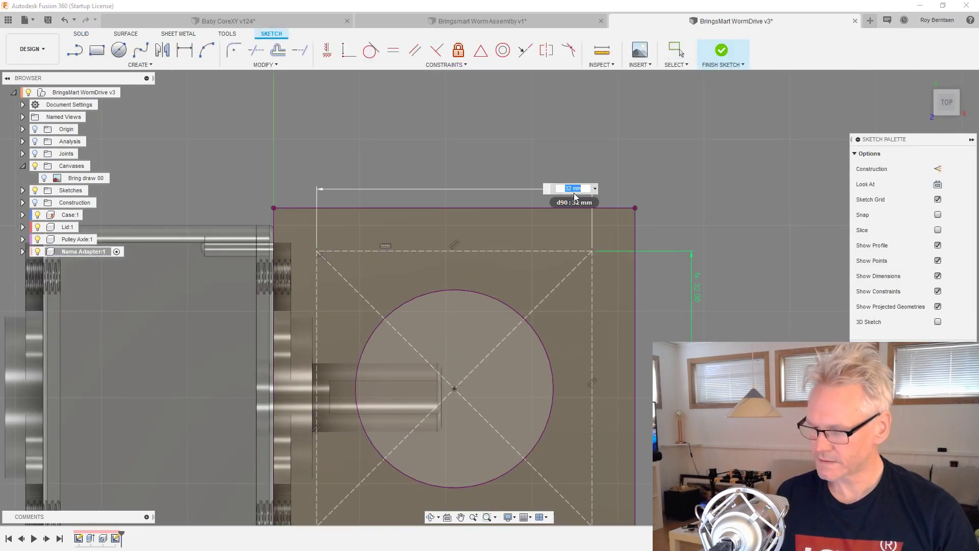
text(31)
key(Return)
scroll(678, 79, down, 2)
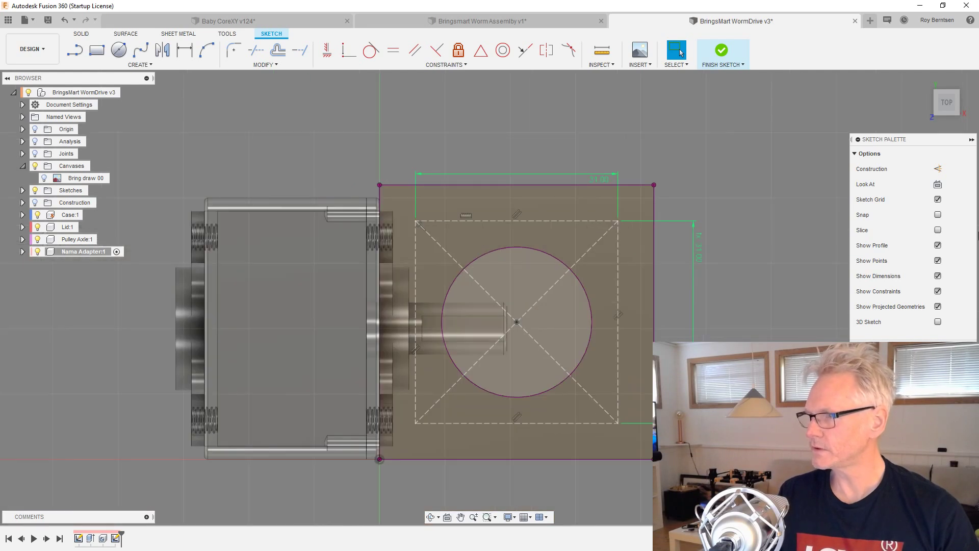
click(721, 50)
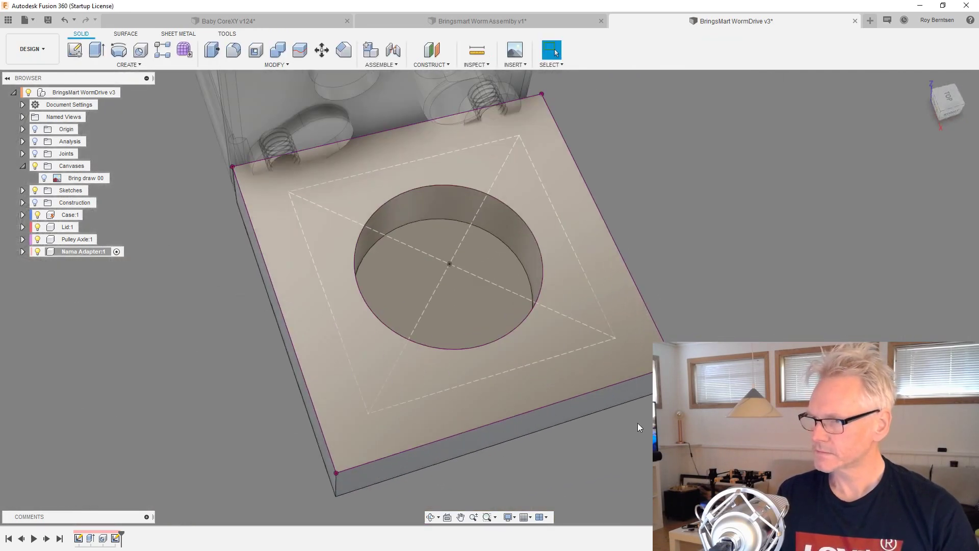
- Place counterbore holes on the four corners of the construction square, with a 14 mm hole diameter and 16 mm counterbore diameter
key(h)
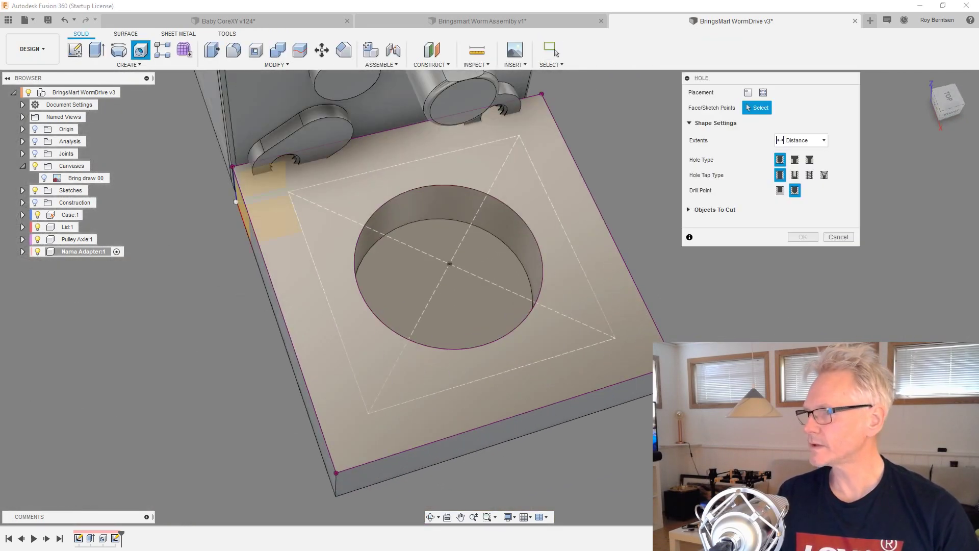
click(794, 160)
mouse_move(774, 179)
shift+middle_down()
mouse_move(617, 182)
mouse_move(516, 172)
shift+middle_up()
click(524, 167)
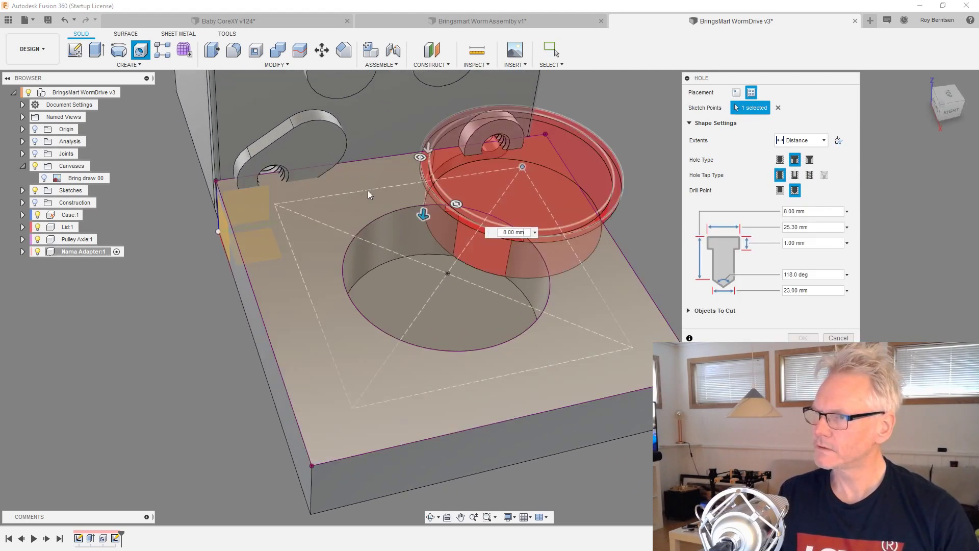
click(275, 204)
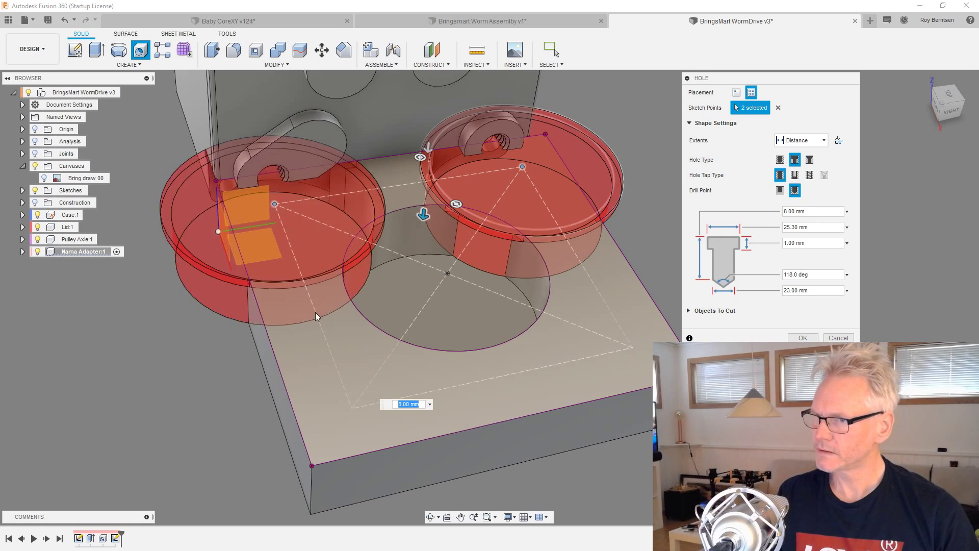
drag(457, 203, 487, 193)
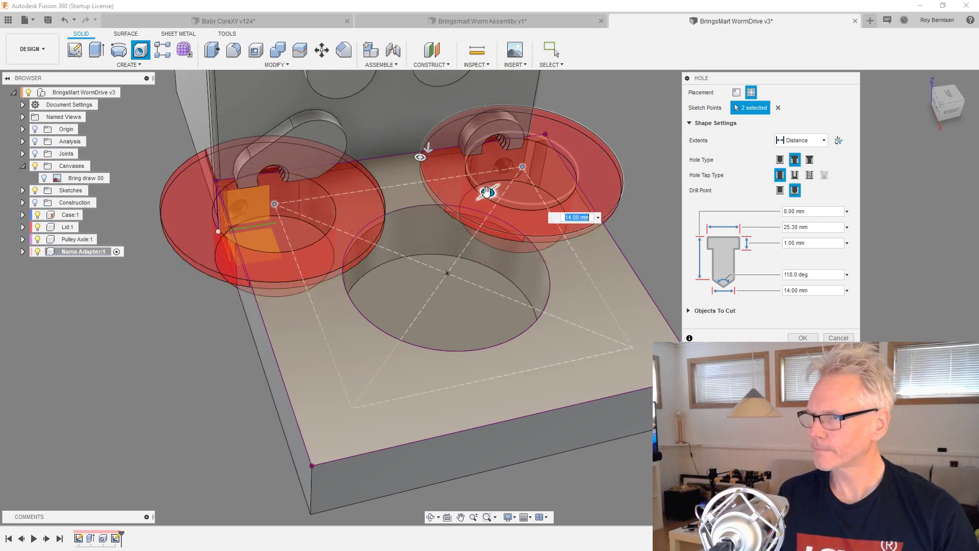
drag(418, 157, 458, 163)
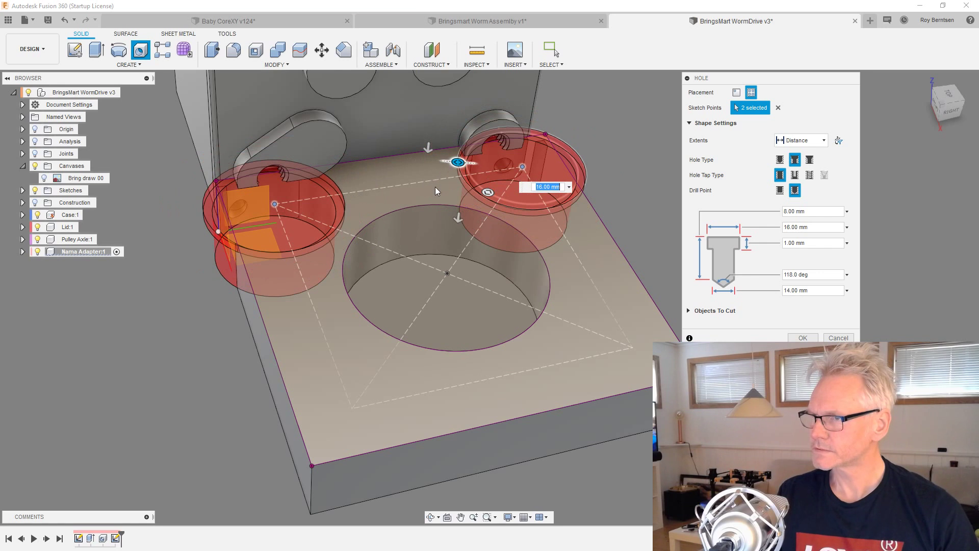
click(352, 408)
click(633, 348)
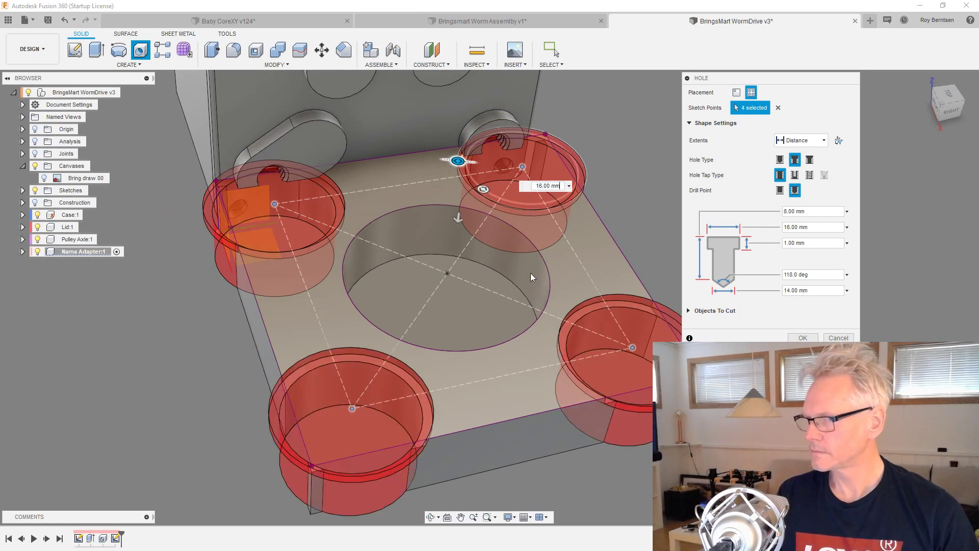
- Reduce the corner holes' diameter to 6 mm and try the tapped hole option
scroll(481, 173, up, 5)
drag(485, 216, 544, 182)
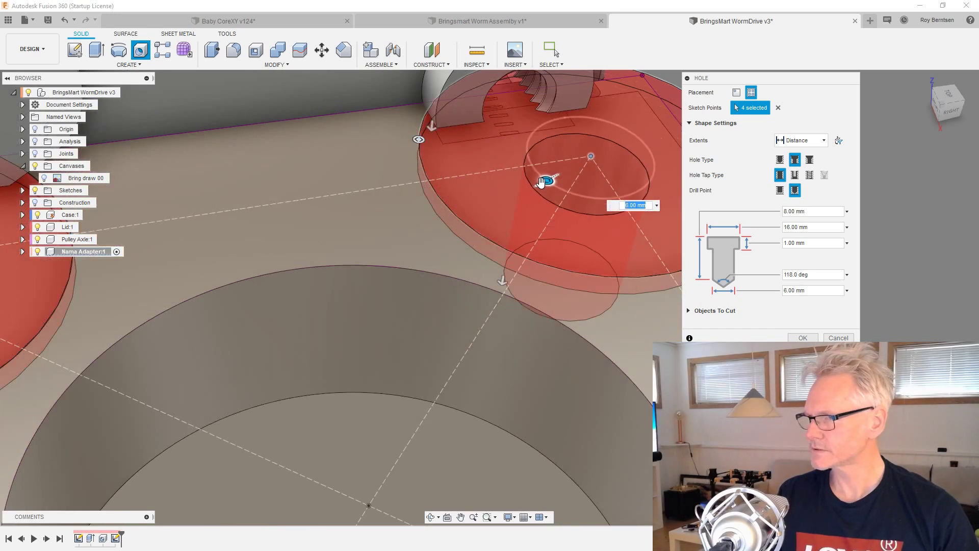
scroll(542, 182, down, 3)
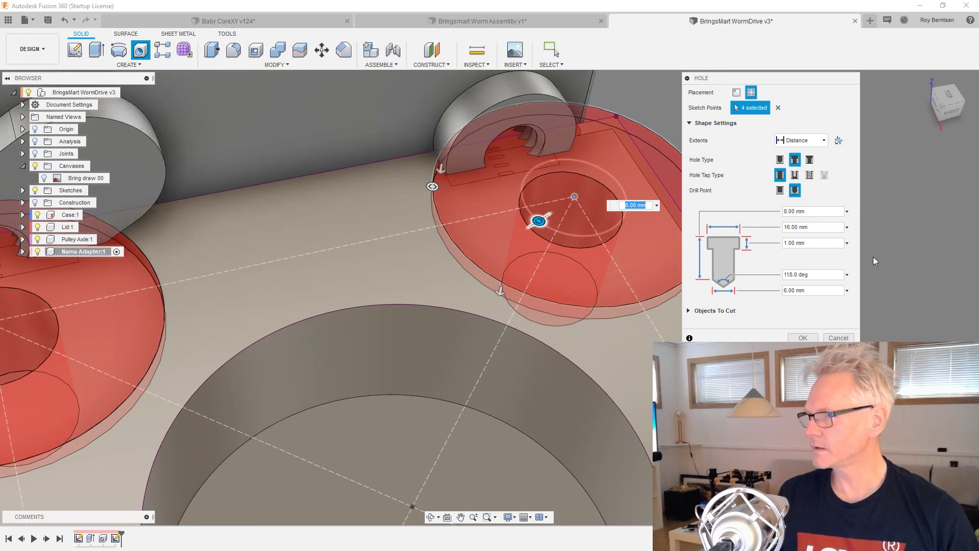
click(810, 176)
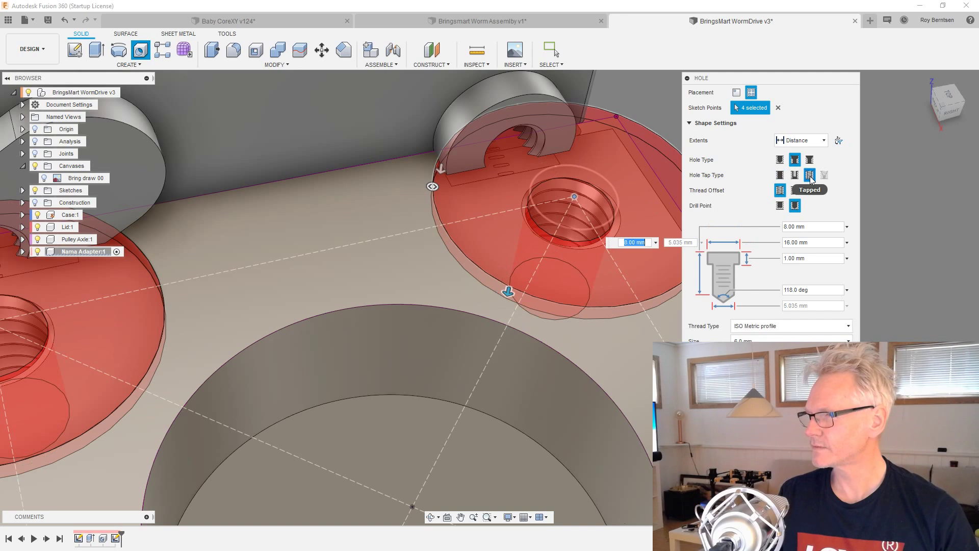
scroll(926, 261, down, 4)
scroll(927, 261, up, 2)
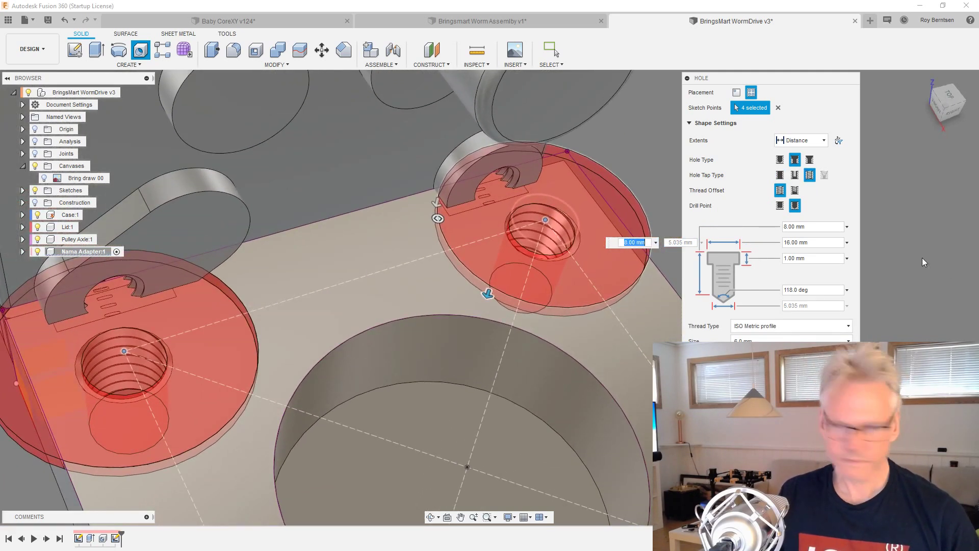
- Switch the corner holes to the simple tap type, with a 3 mm hole diameter and an 8 mm counterbore diameter
click(782, 176)
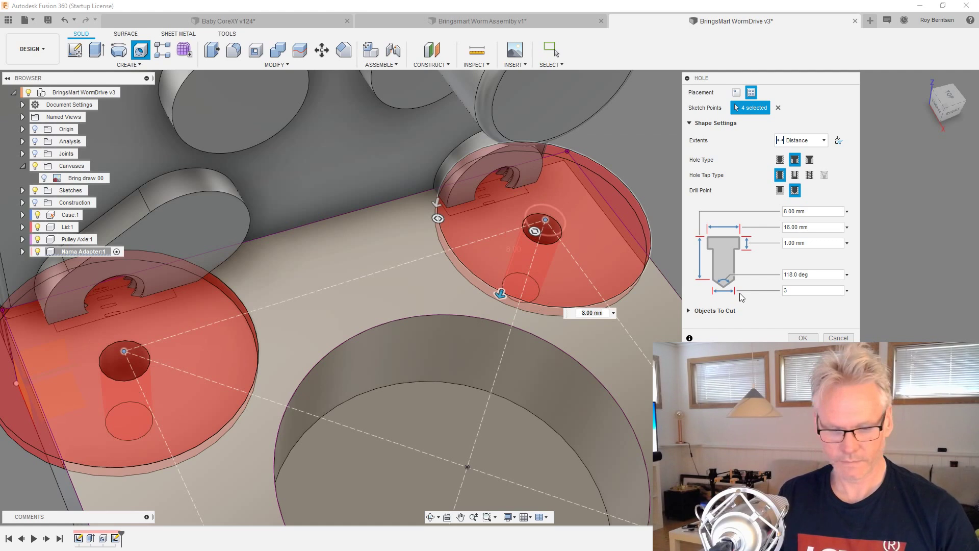
scroll(938, 295, down, 5)
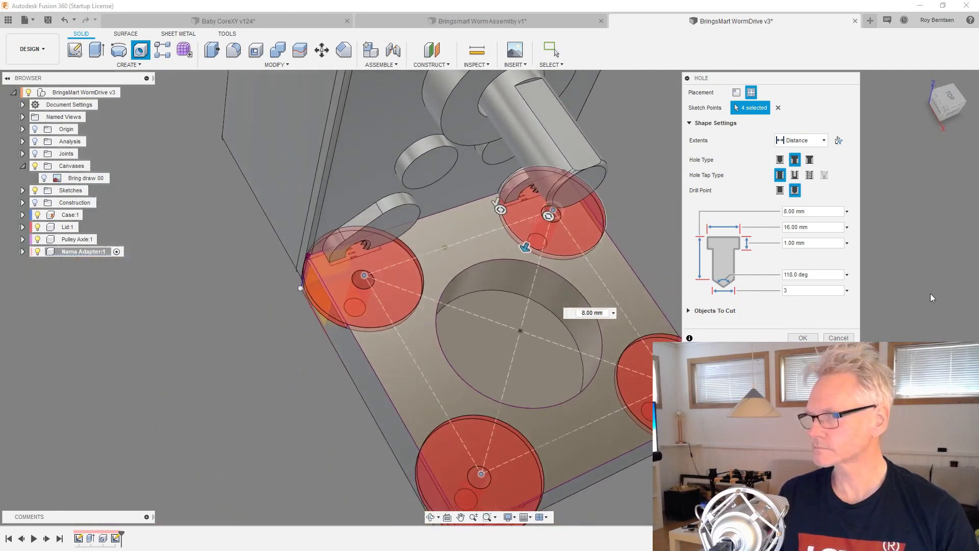
scroll(929, 296, up, 5)
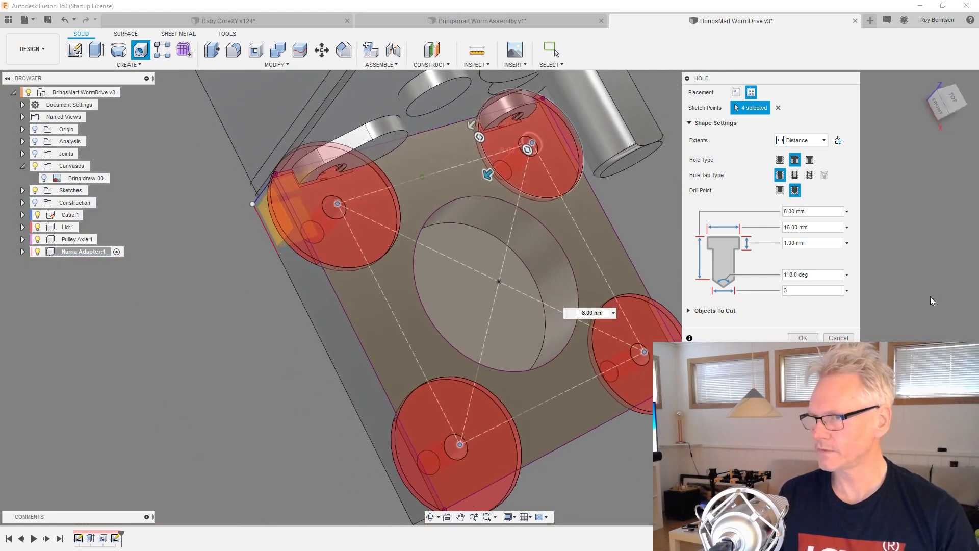
scroll(929, 295, down, 3)
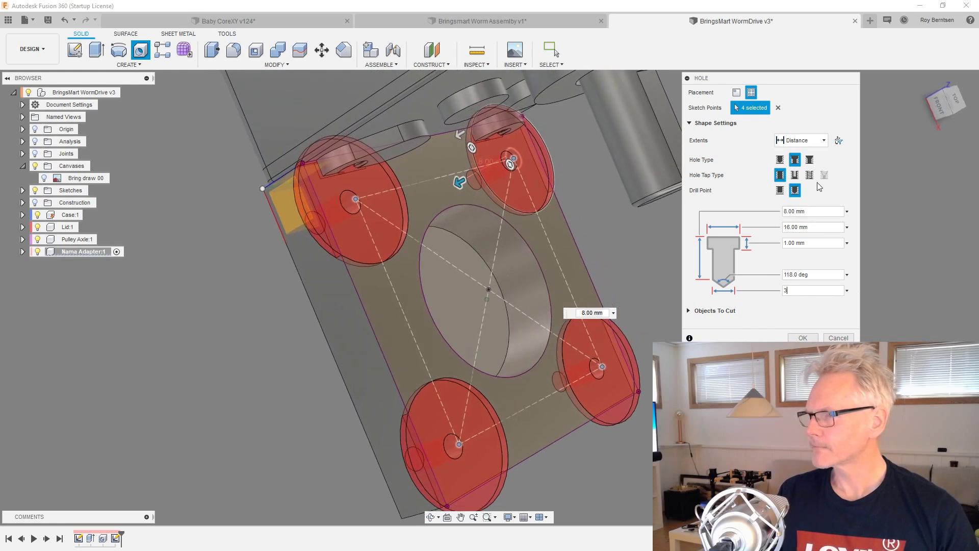
drag(477, 168, 510, 172)
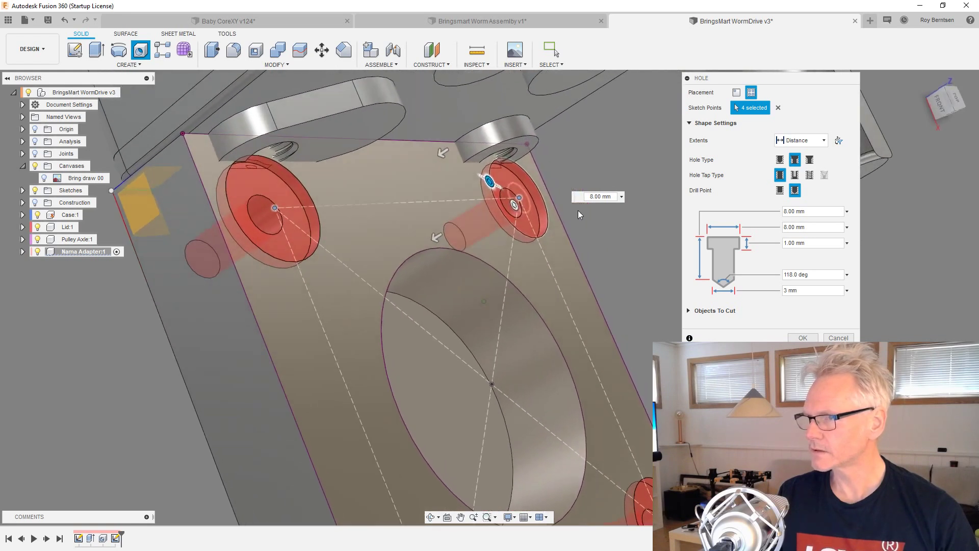
- Set the corner holes' counterbore to 3 mm deep and 6 mm in diameter, with an 11 mm hole depth, and create the holes
drag(398, 155, 392, 159)
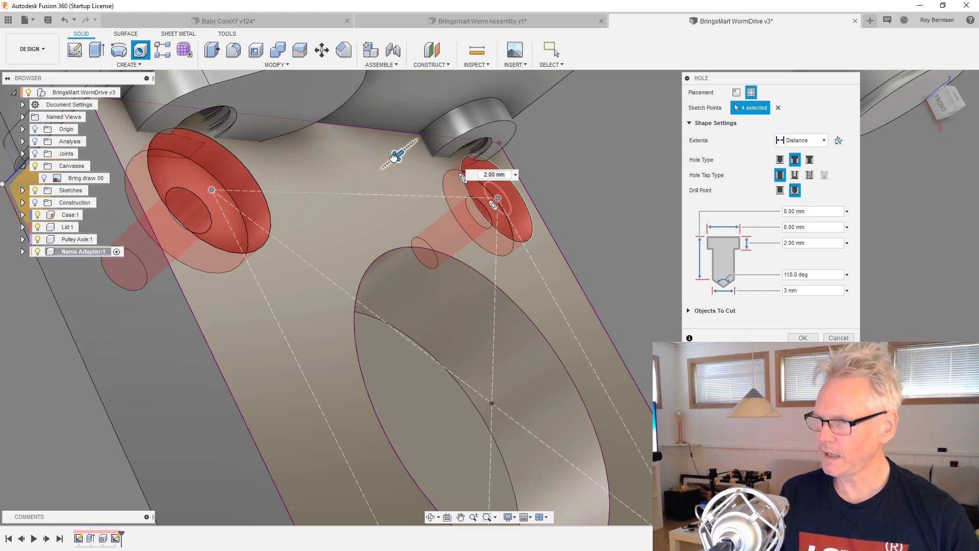
drag(394, 156, 386, 162)
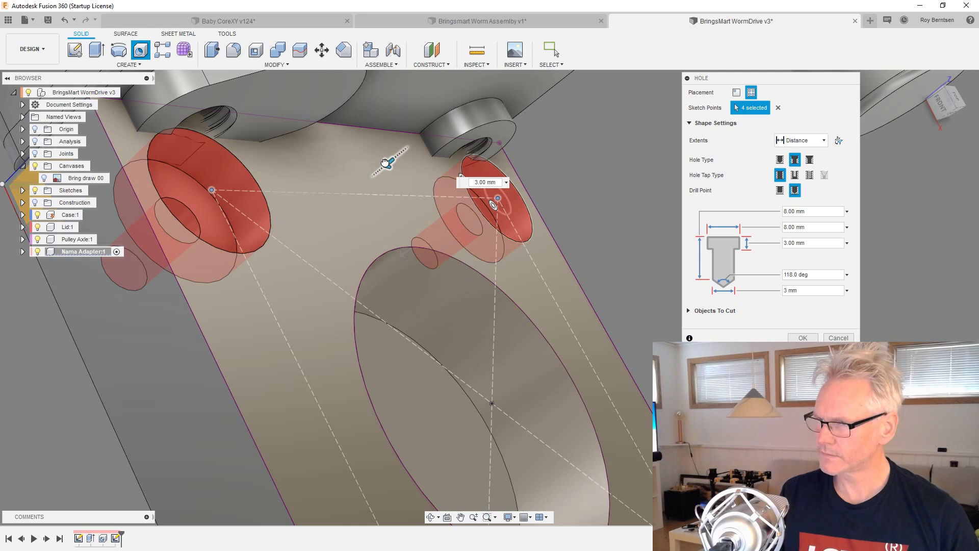
scroll(487, 257, down, 3)
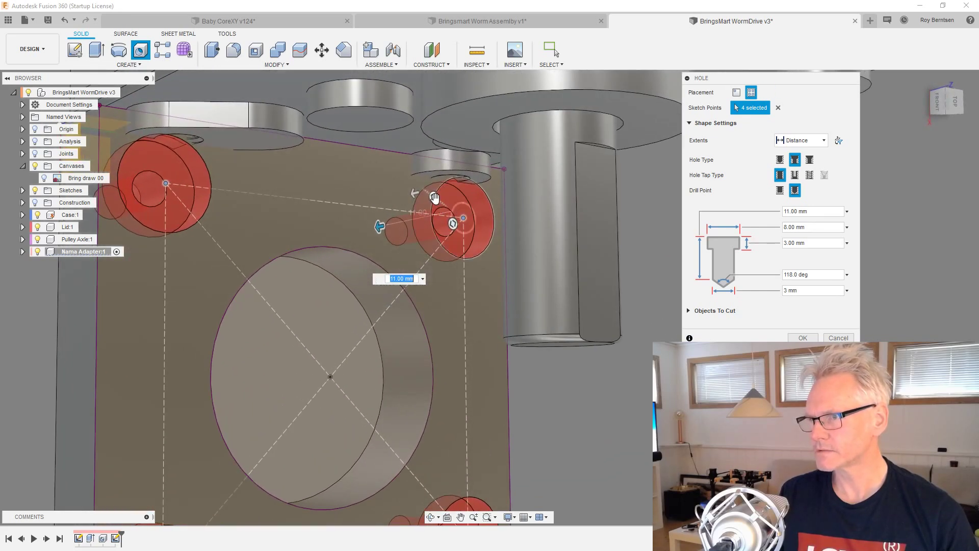
key(Return)
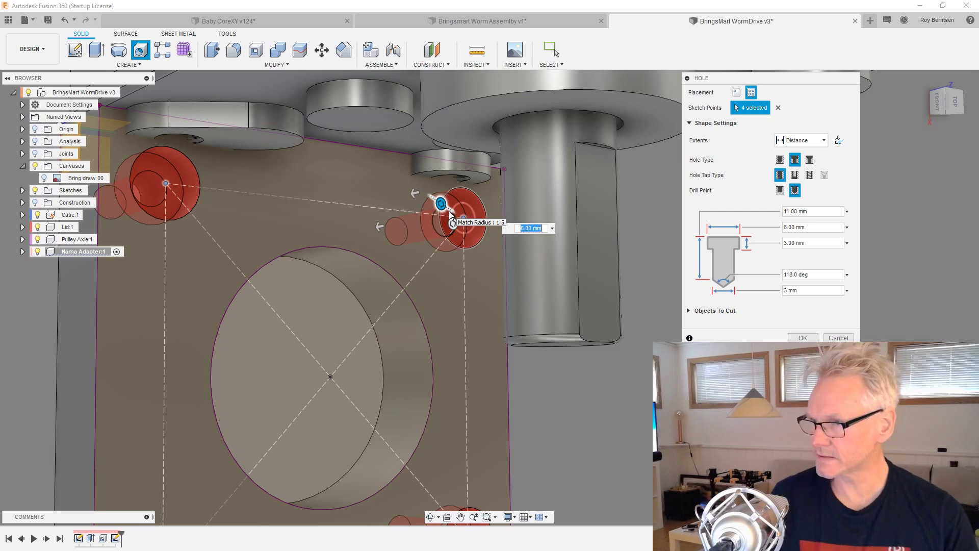
key(Return)
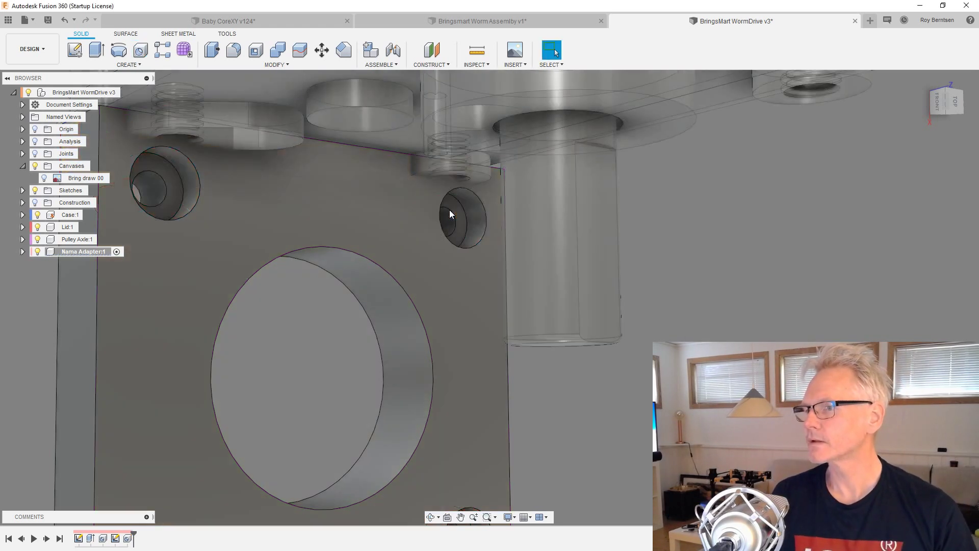
- Activate the top-level BringsMart WormDrive component and start a new joint
scroll(432, 209, down, 10)
shift+middle_drag(641, 367, 622, 346)
shift+middle_drag(668, 158, 636, 196)
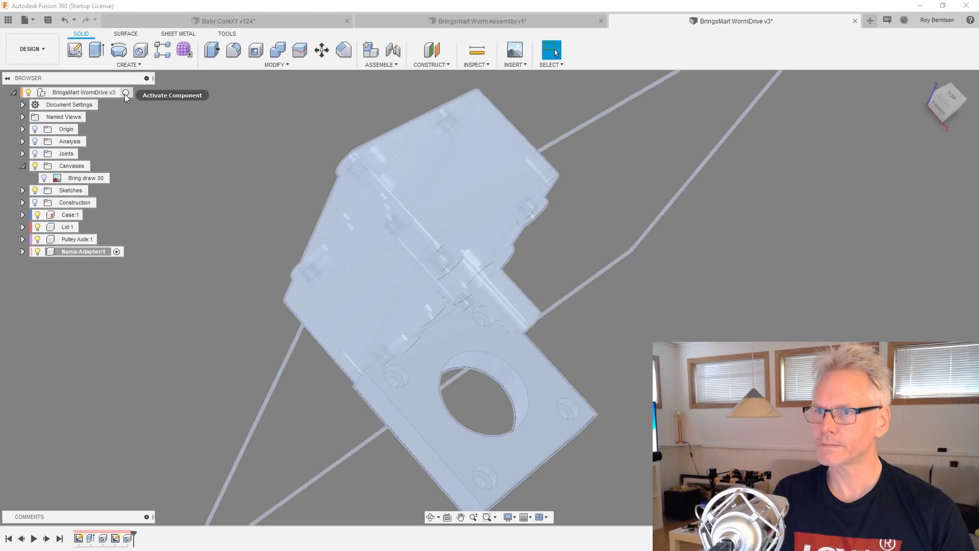
click(126, 92)
shift+middle_drag(769, 289, 635, 255)
key(j)
scroll(609, 412, up, 4)
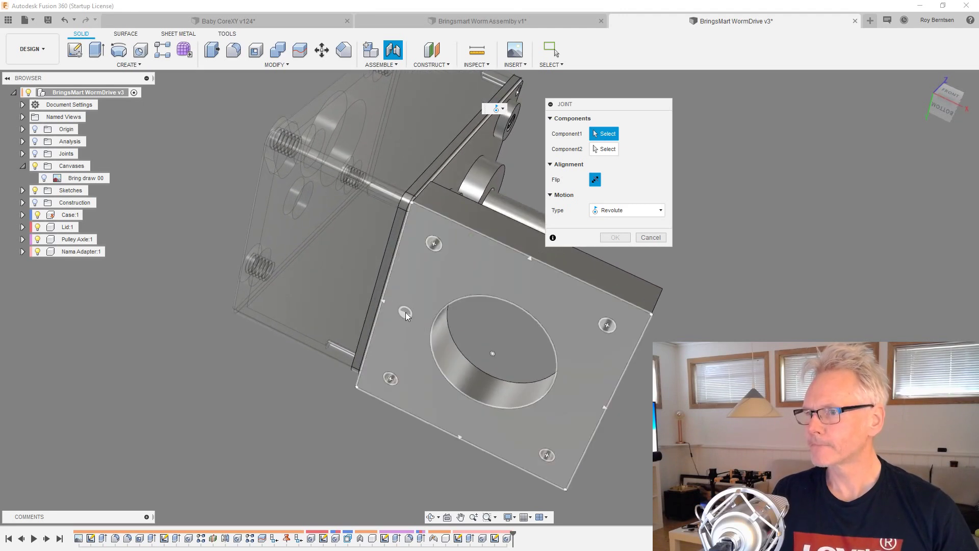
scroll(433, 351, down, 4)
shift+middle_drag(459, 357, 576, 432)
scroll(451, 432, up, 2)
shift+middle_drag(451, 431, 353, 360)
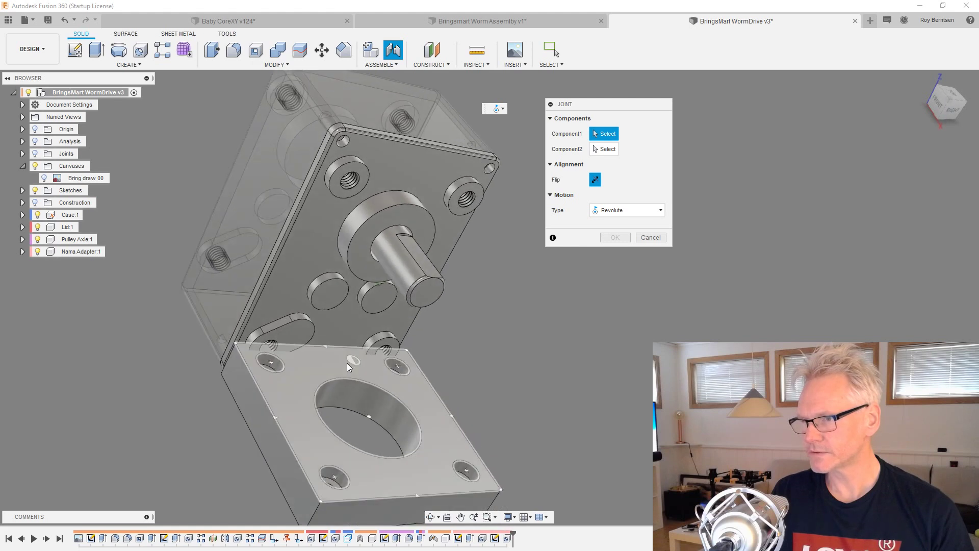
click(333, 362)
scroll(341, 361, down, 4)
shift+middle_drag(400, 381, 339, 337)
scroll(314, 276, up, 2)
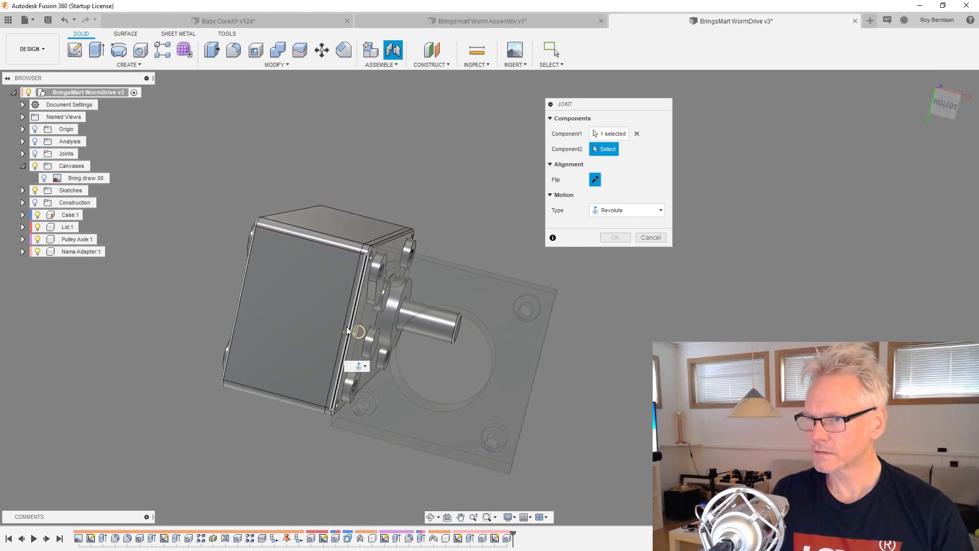
scroll(311, 321, up, 3)
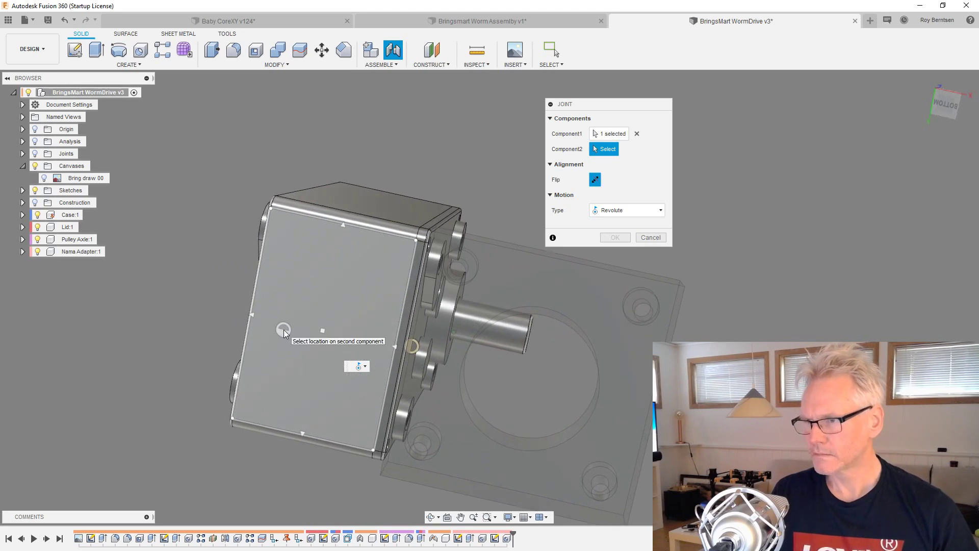
click(636, 134)
- Join the adapter plate's edge to the edge of the gearbox case's flat side face, using a rigid joint
shift+middle_drag(506, 359, 429, 376)
click(425, 379)
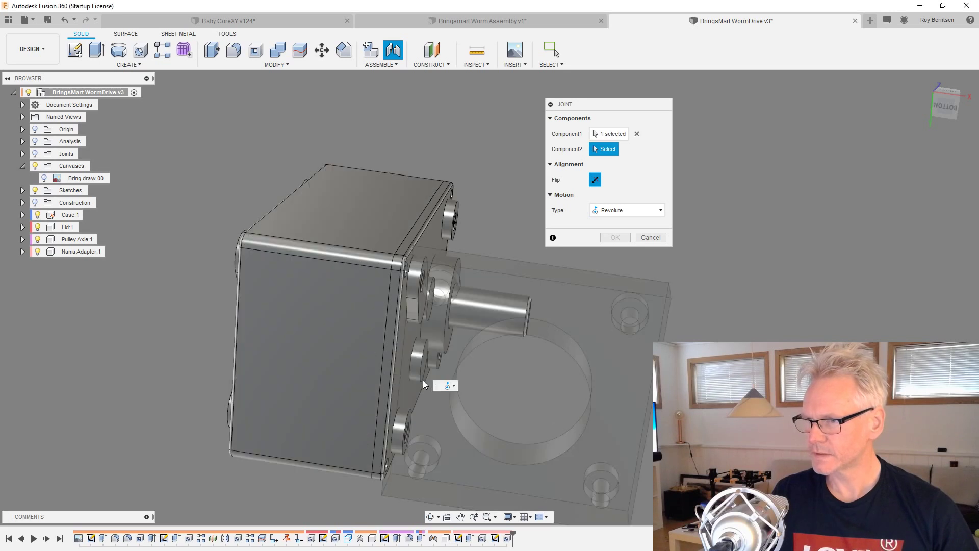
click(254, 365)
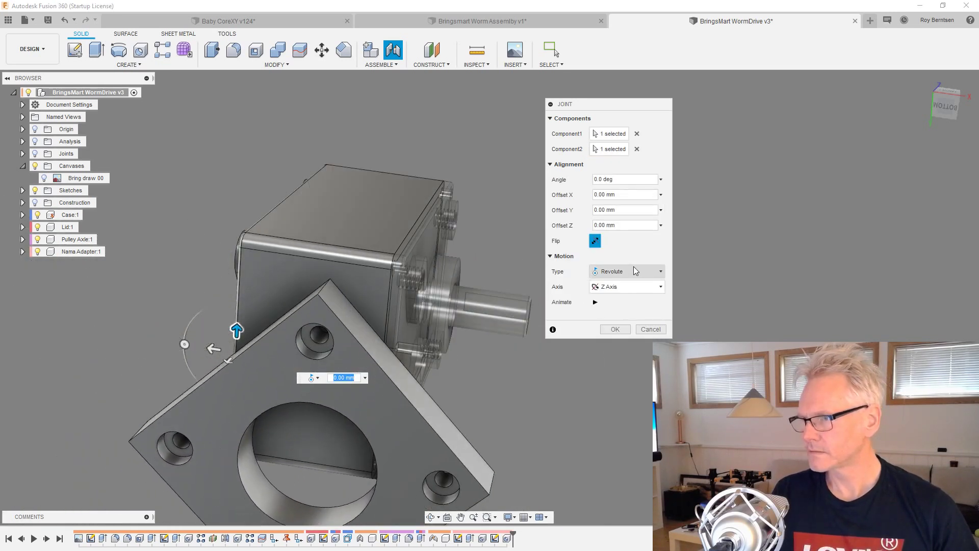
click(627, 271)
click(609, 281)
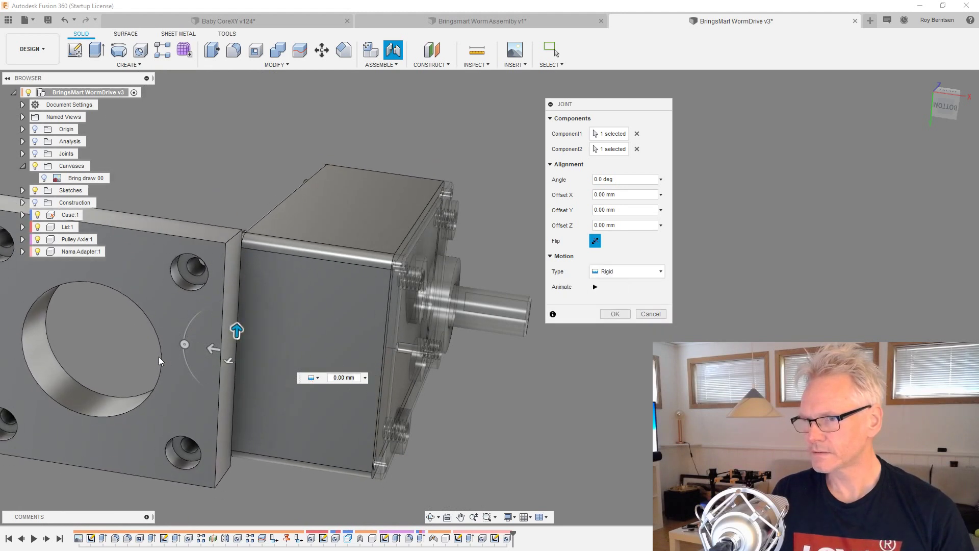
- Rotate the plate's joint to -180 degrees, offset it 0.5 mm in Y, and create the joint
drag(184, 348, 277, 358)
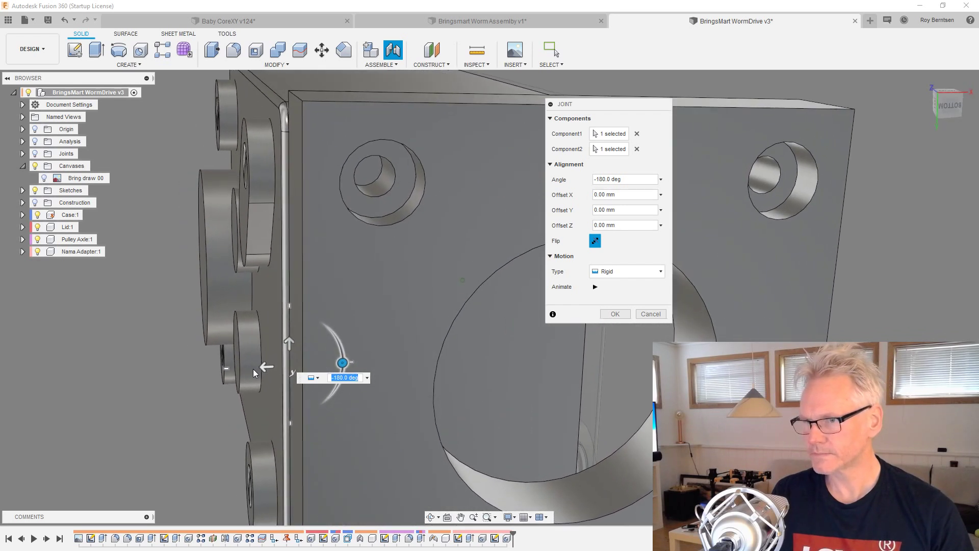
click(259, 367)
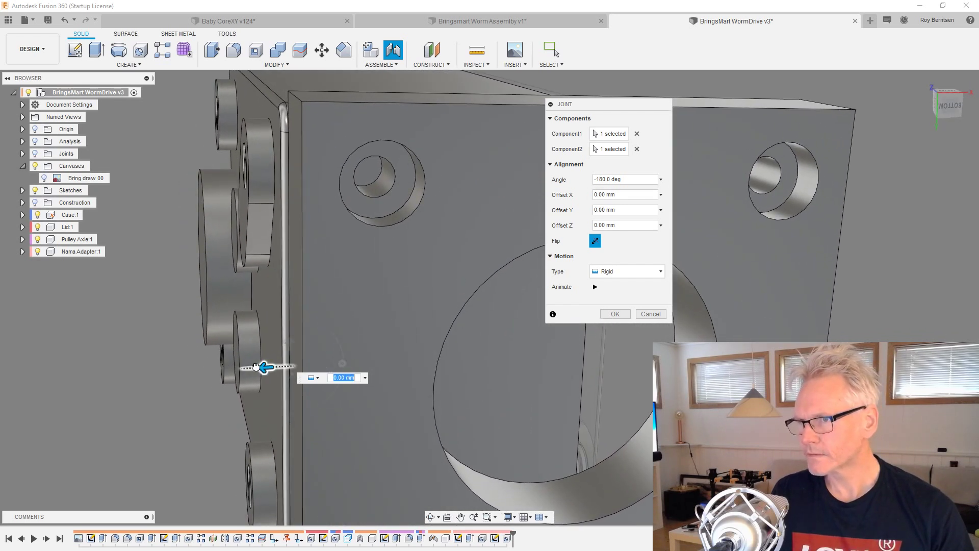
text(0,5)
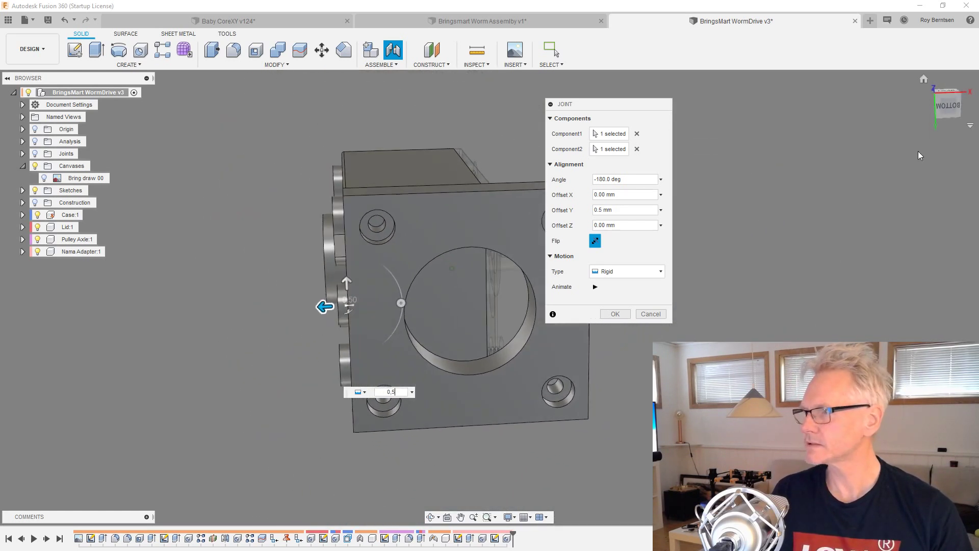
key(Return)
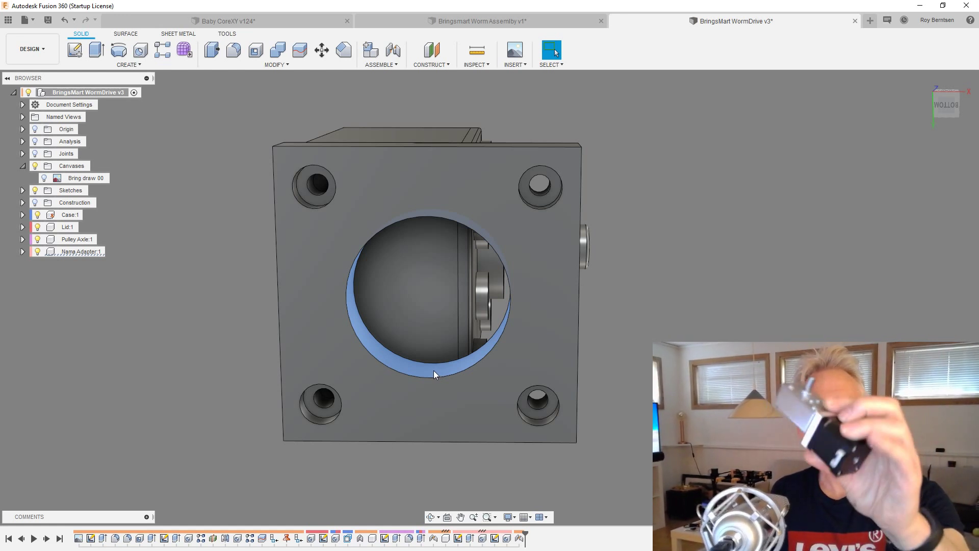
- Edit the adapter plate's rigid joint and set its Y offset to 2.5 mm
click(433, 371)
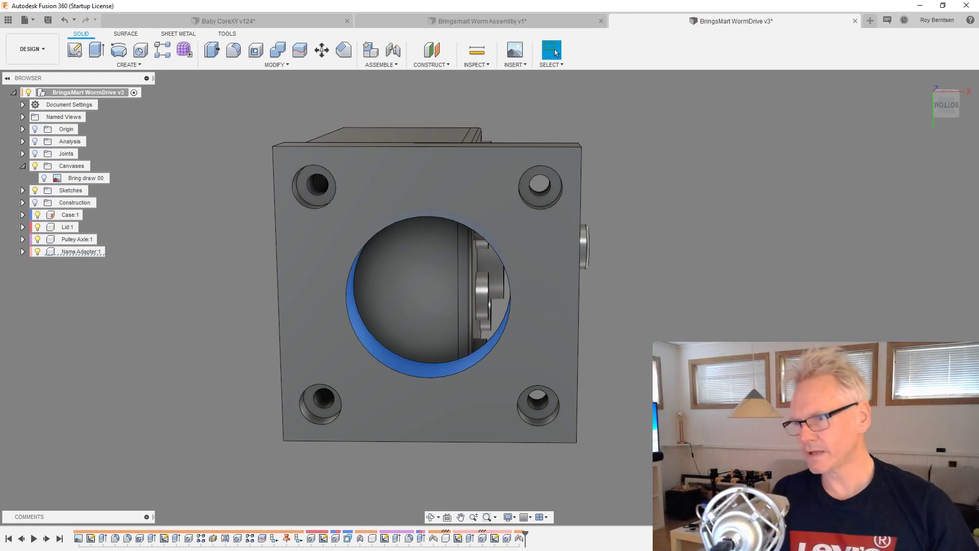
double_click(507, 538)
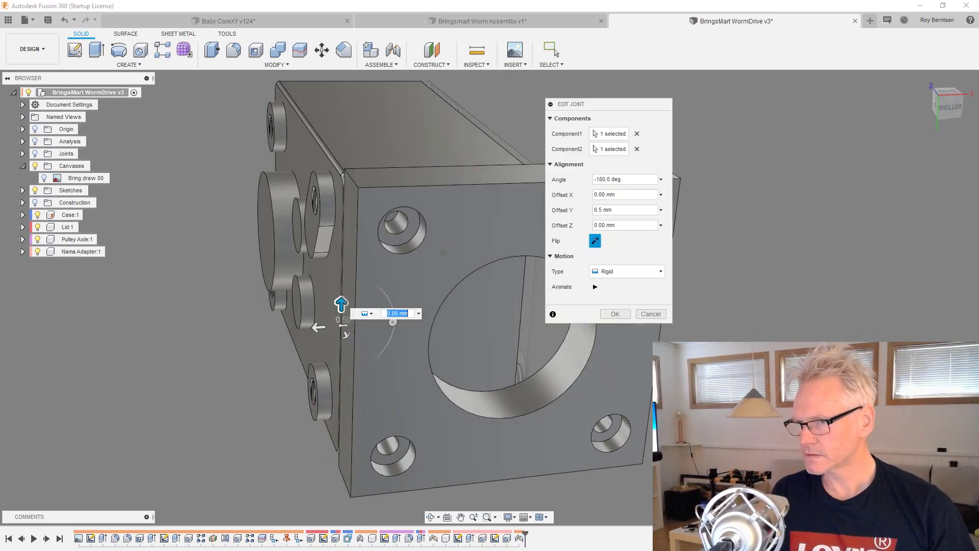
scroll(401, 327, up, 5)
click(296, 388)
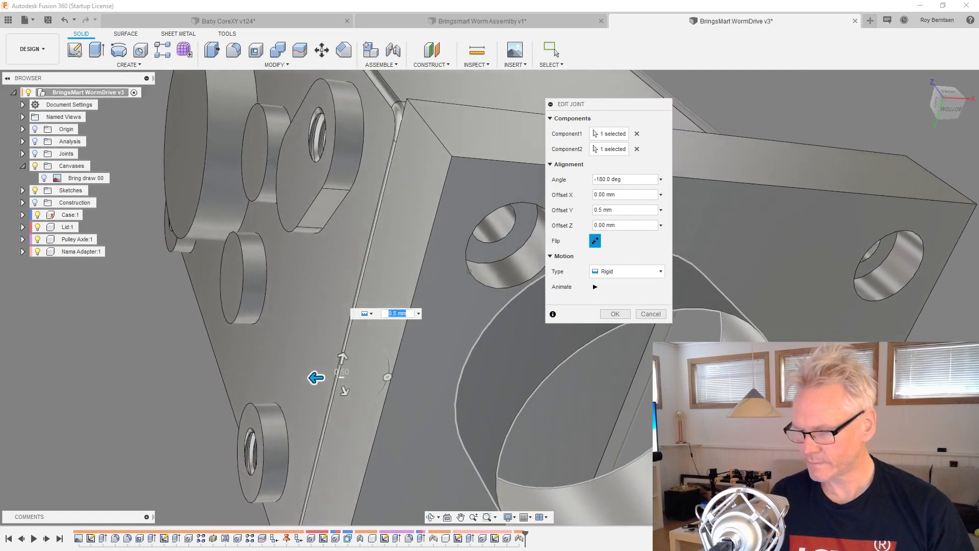
text(2,5)
shift+middle_drag(445, 294, 384, 363)
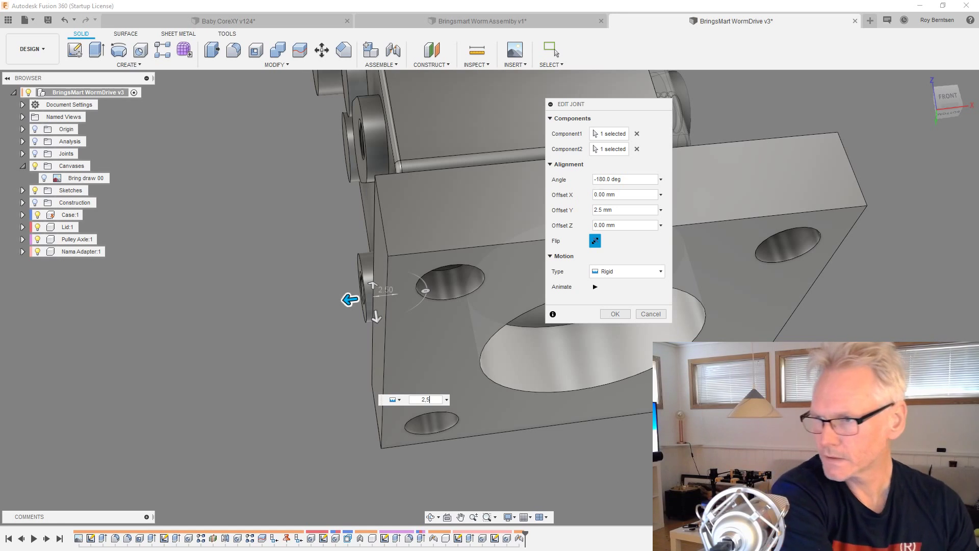
click(614, 313)
shift+middle_drag(614, 313, 509, 26)
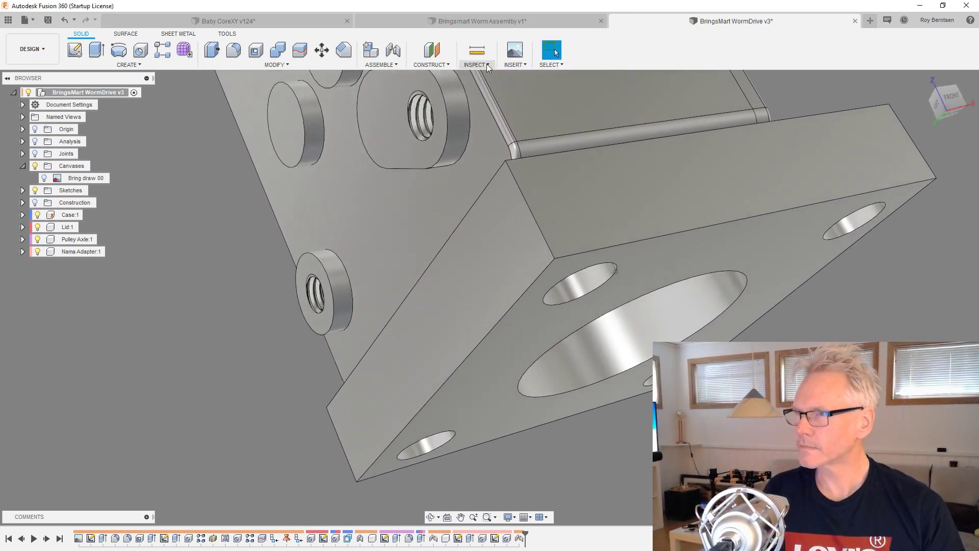
- Measure the distance between the adapter plate's side face and the gearbox's shaft-side face
click(477, 50)
click(503, 283)
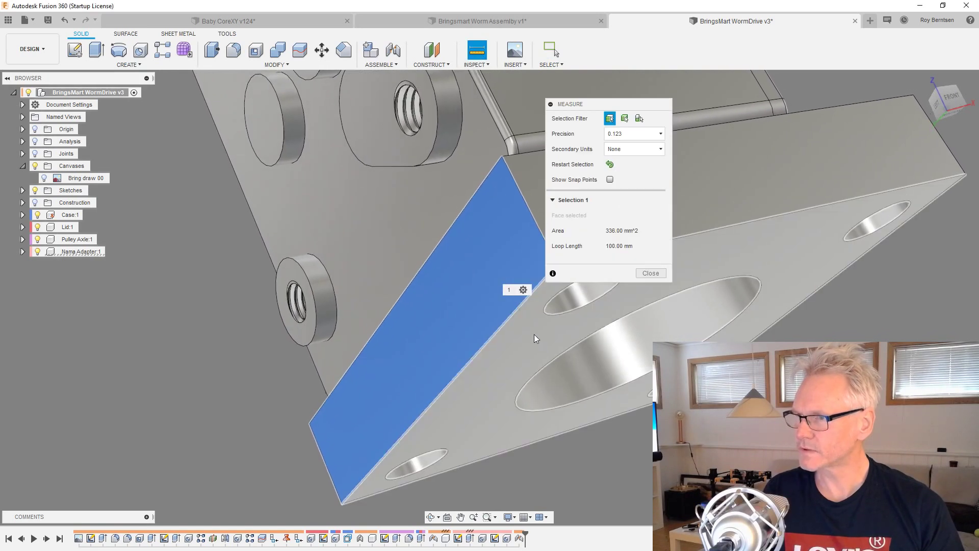
click(430, 205)
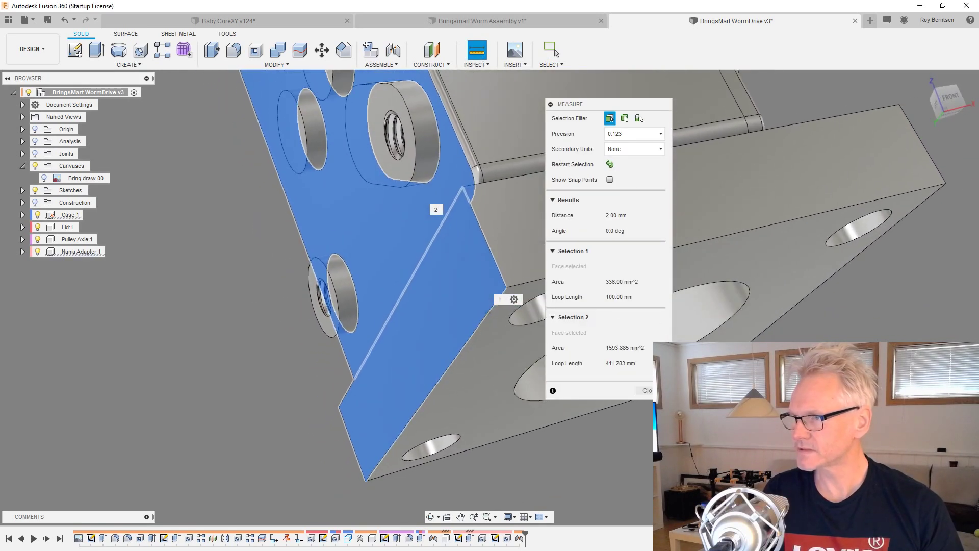
click(646, 390)
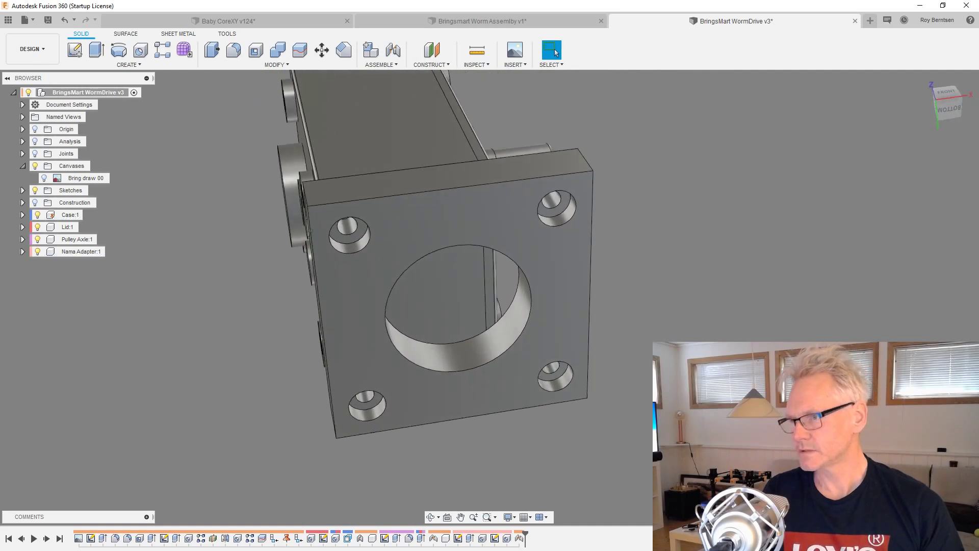
click(456, 378)
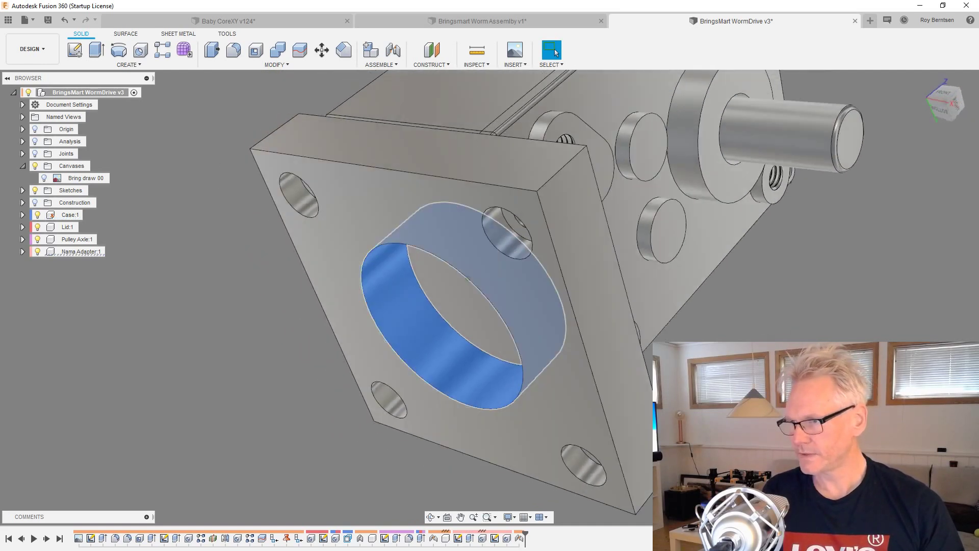
double_click(483, 539)
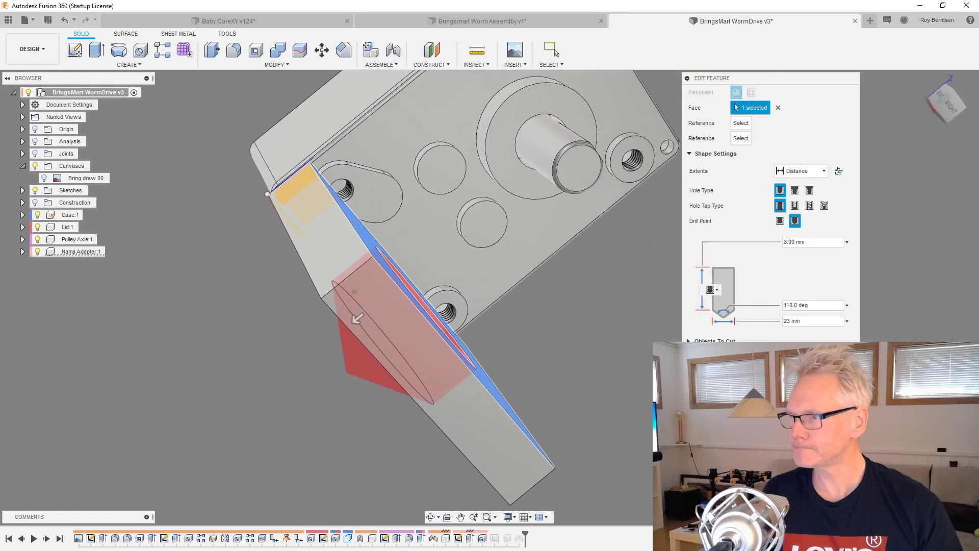
click(555, 51)
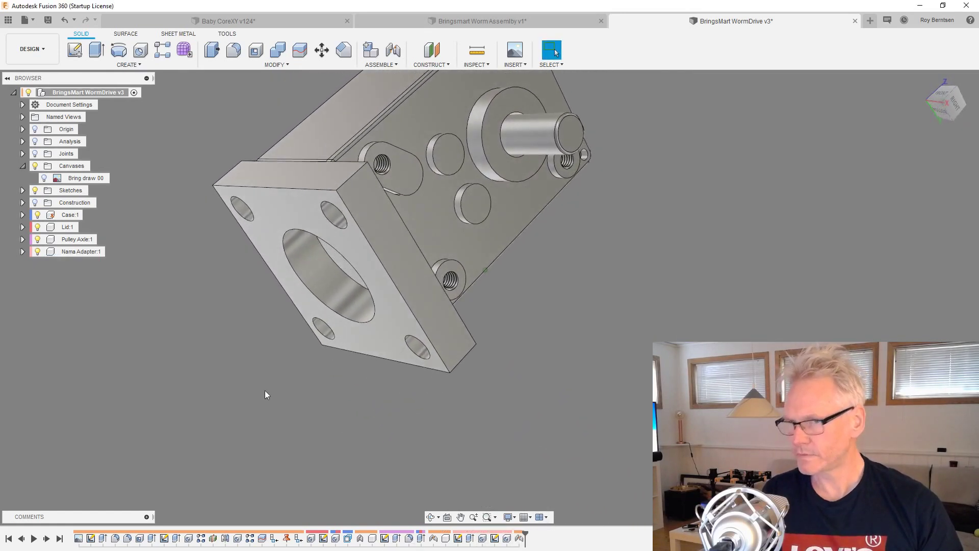
- Activate the Nama Adapter component and roll its history back to just after the plate's extrusion
click(87, 253)
click(116, 251)
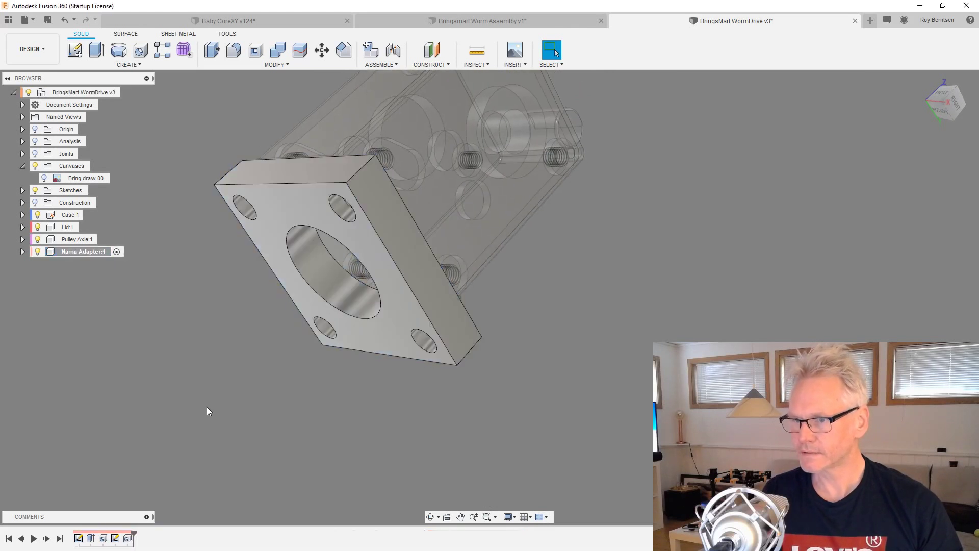
right_click(90, 538)
click(128, 485)
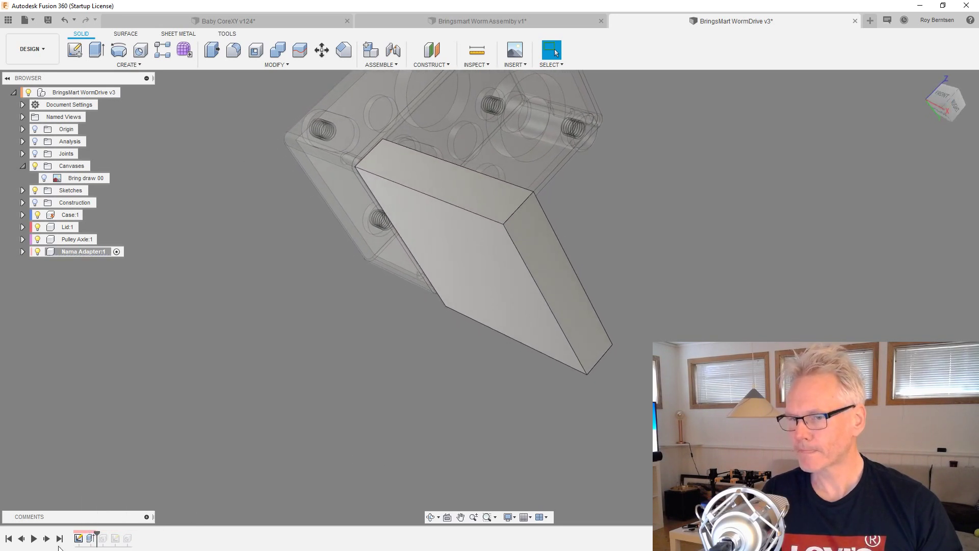
- Edit the plate's 23 mm centre hole and place it on the opposite face, centred on the plate
double_click(104, 539)
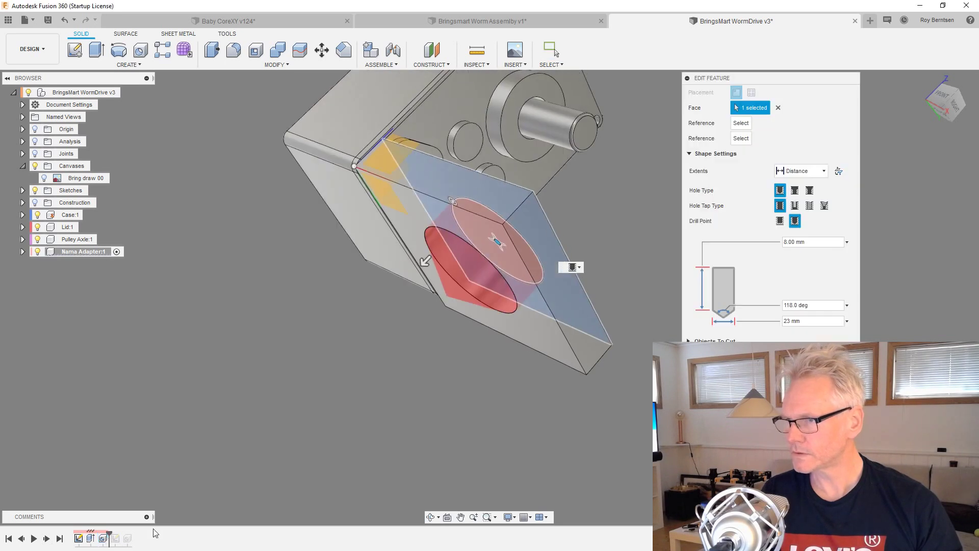
click(777, 108)
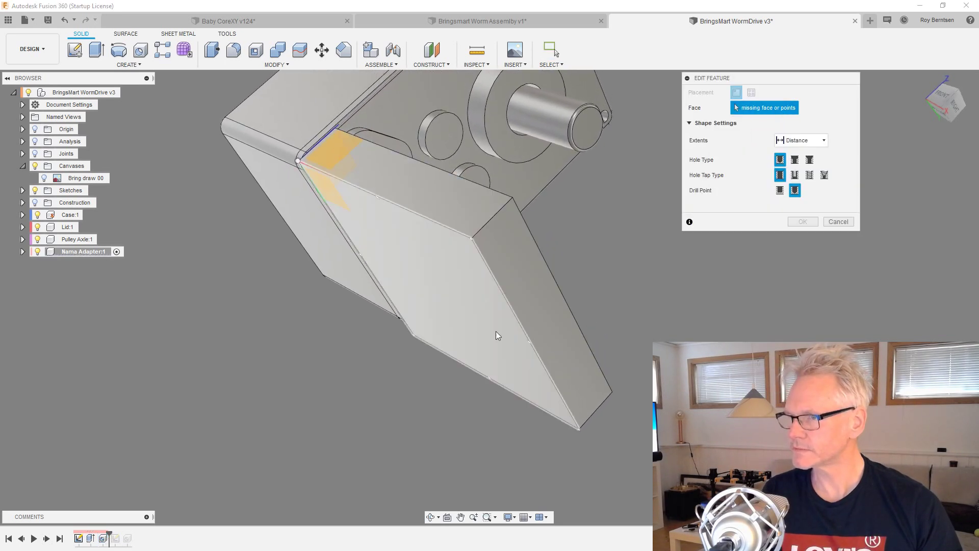
click(469, 301)
shift+middle_drag(470, 302, 475, 287)
drag(479, 276, 428, 295)
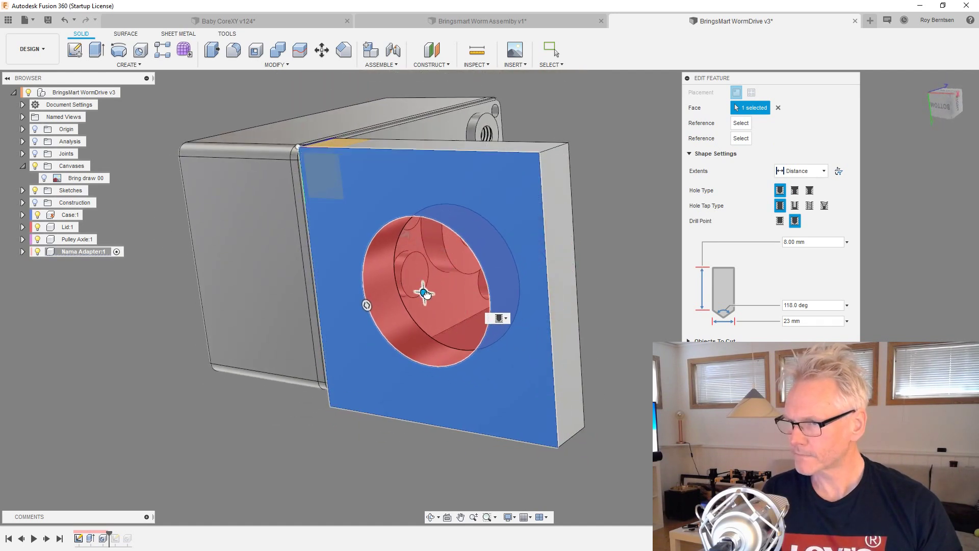
shift+middle_drag(425, 293, 334, 288)
- Give the centre hole a flat drill point and set its depth to 4 mm
click(780, 222)
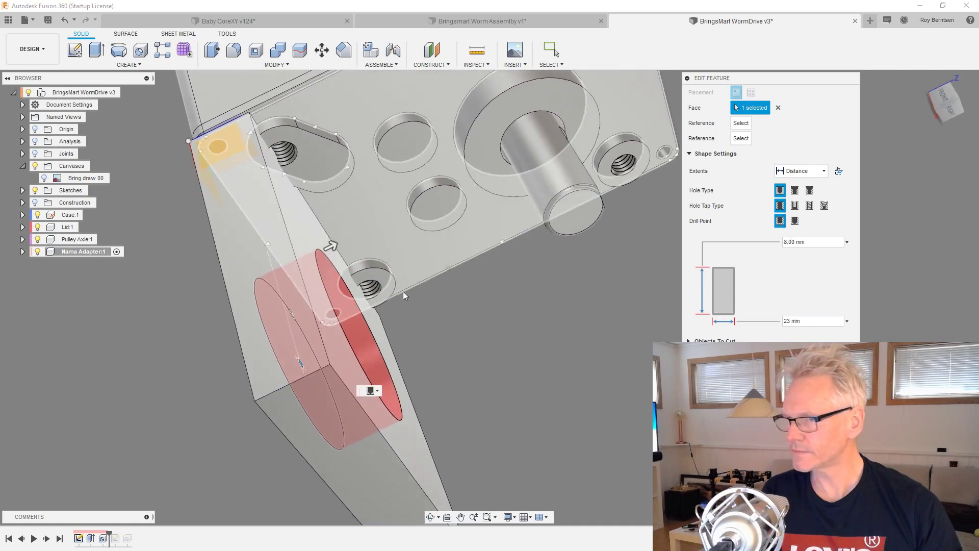
shift+middle_drag(346, 258, 370, 247)
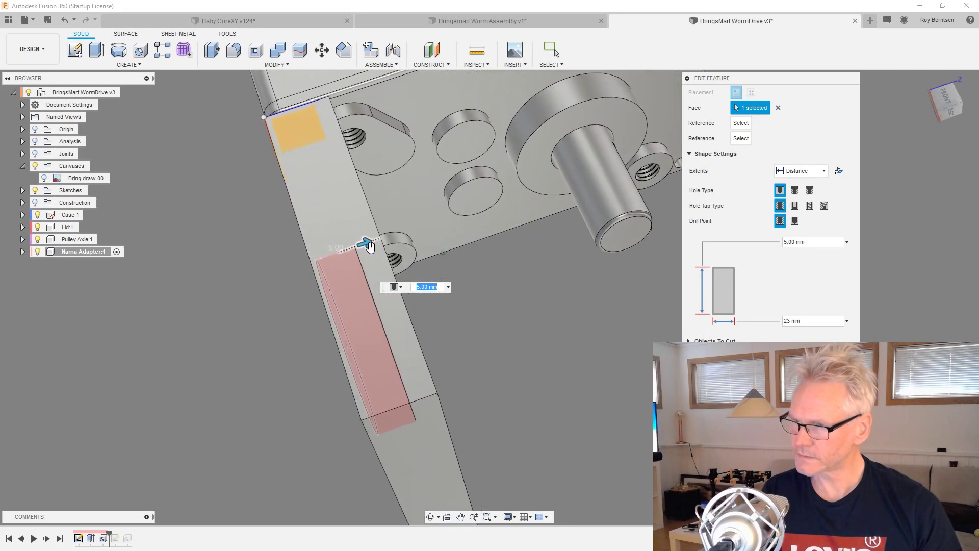
click(358, 245)
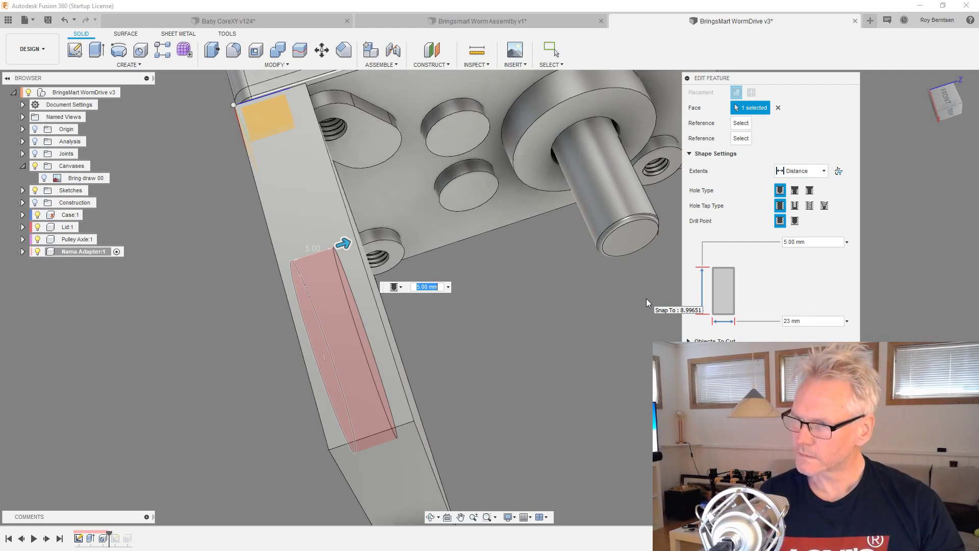
text(4)
key(Return)
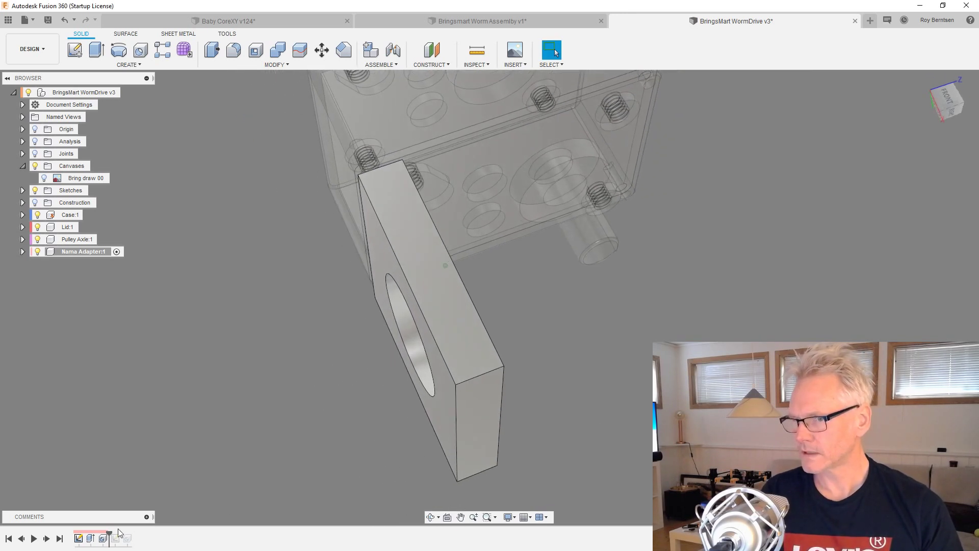
- Change the centre hole to a counterbore with an 8 mm hole diameter and a 23 mm counterbore diameter
double_click(103, 538)
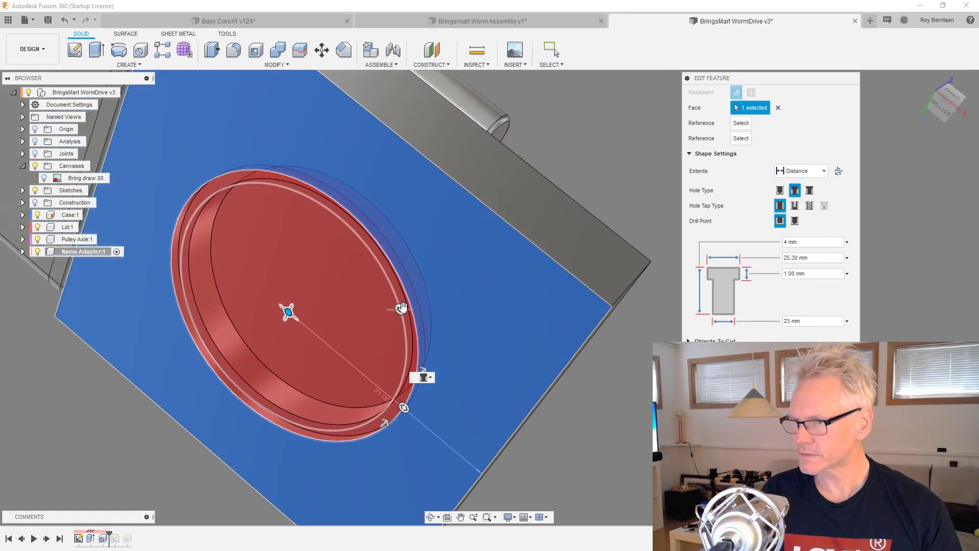
drag(399, 308, 361, 300)
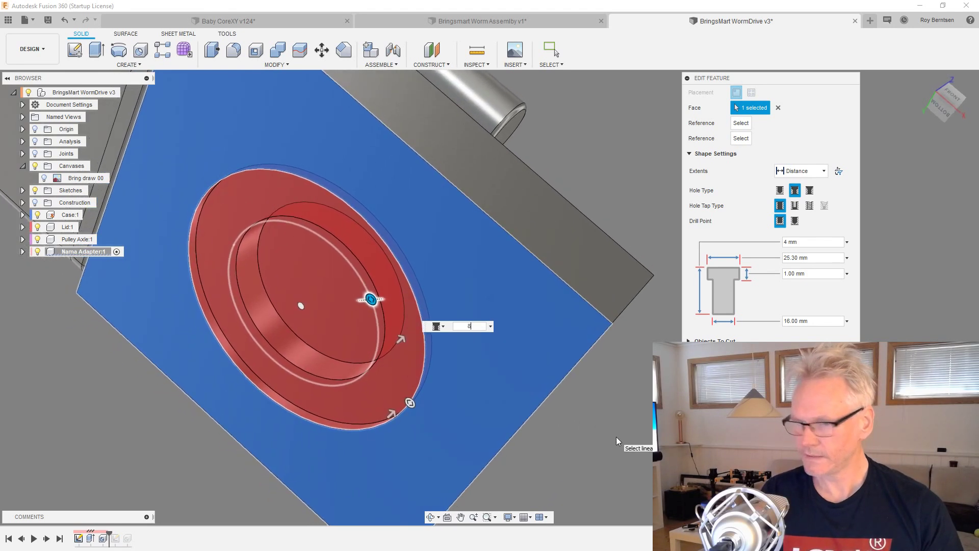
text(8)
key(Return)
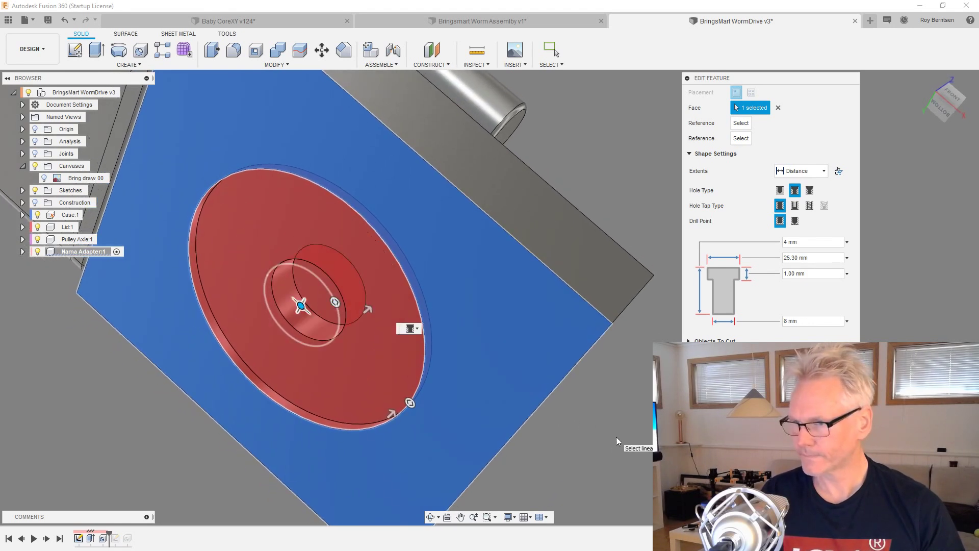
click(410, 403)
text(23)
key(Tab)
- Deepen the centre hole's counterbore, extend the 8 mm hole through the full plate thickness, and apply the edit
scroll(432, 453, up, 4)
shift+middle_drag(433, 453, 401, 254)
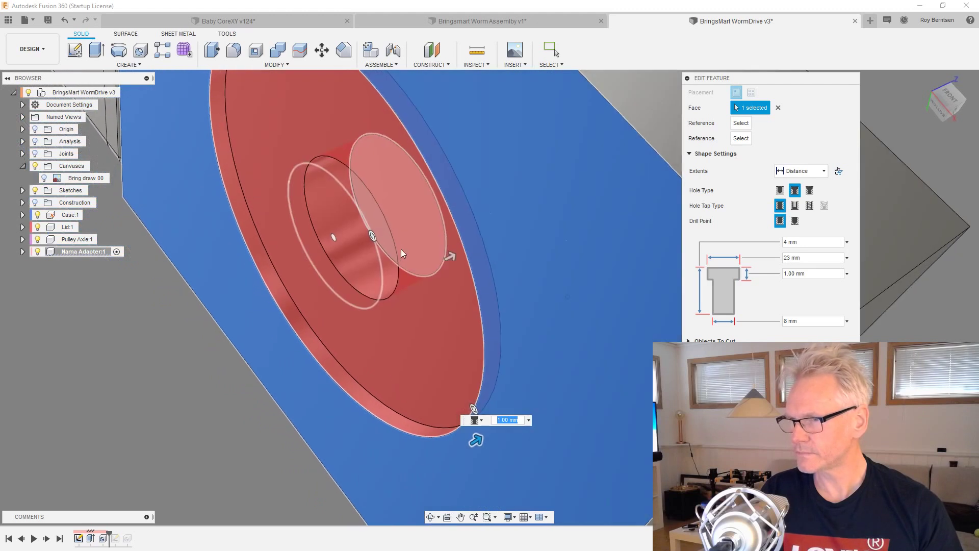
scroll(401, 248, down, 1)
drag(453, 415, 469, 407)
shift+middle_drag(469, 406, 540, 326)
scroll(497, 398, down, 3)
click(398, 276)
drag(398, 275, 494, 236)
shift+middle_drag(494, 236, 927, 77)
key(Return)
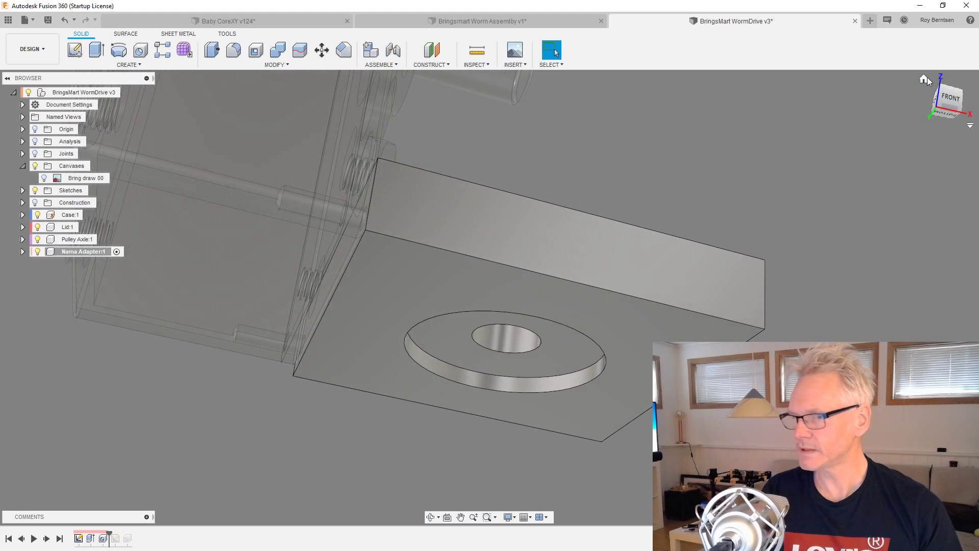
- Roll the adapter's history to its end, activate the top-level design, and roll that history to its end
click(59, 538)
scroll(928, 81, up, 3)
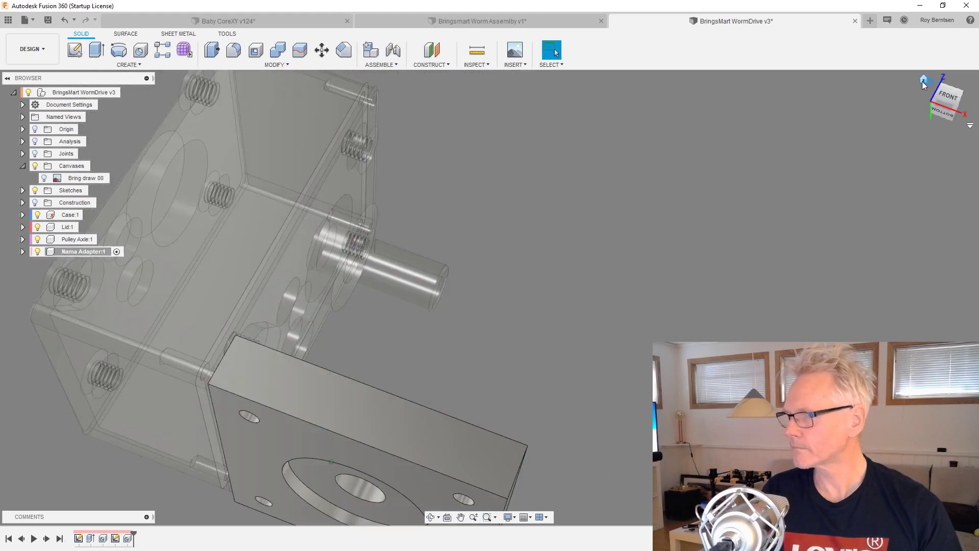
click(922, 80)
double_click(102, 93)
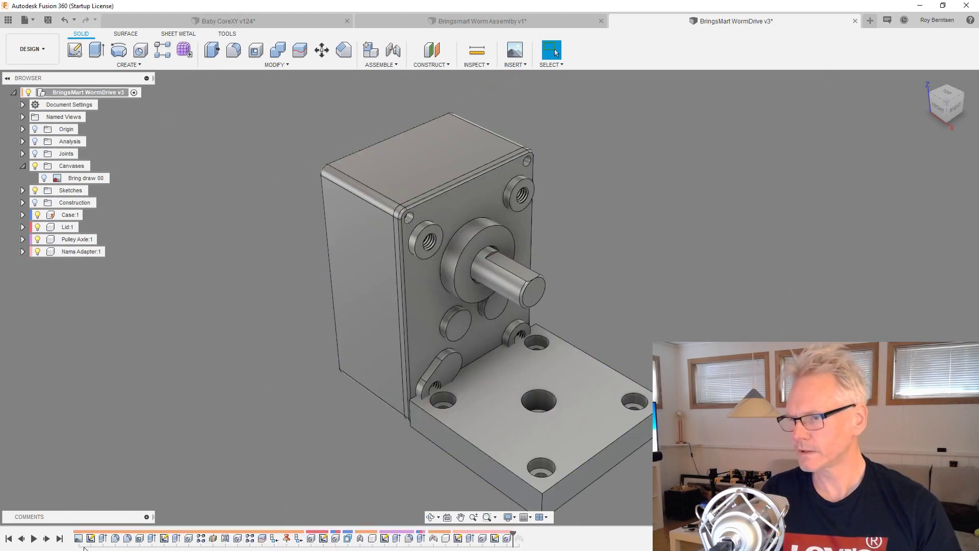
click(59, 539)
- Check the orientation of the Nama Adapter plate, then delete its existing joint in the top-level design
mouse_move(562, 410)
shift+middle_down()
mouse_move(587, 351)
mouse_move(576, 316)
mouse_move(573, 339)
mouse_move(583, 334)
mouse_move(620, 367)
mouse_move(617, 387)
mouse_move(582, 224)
mouse_move(530, 257)
mouse_move(545, 247)
shift+middle_up()
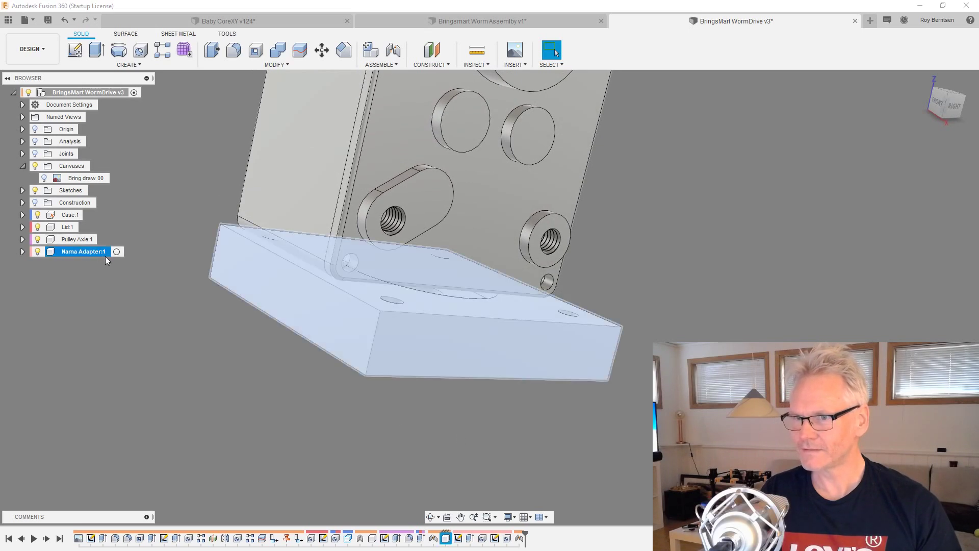
click(116, 251)
shift+middle_drag(278, 412, 794, 312)
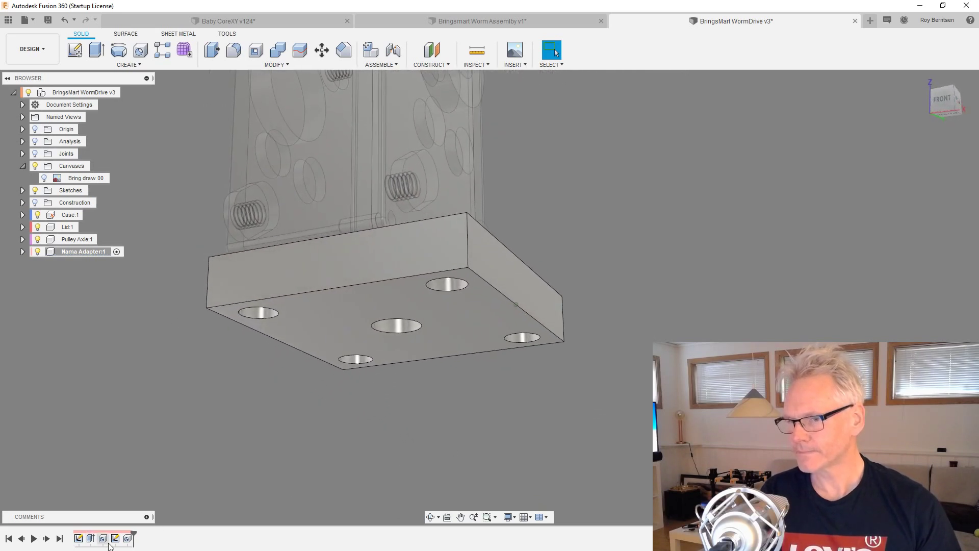
click(133, 92)
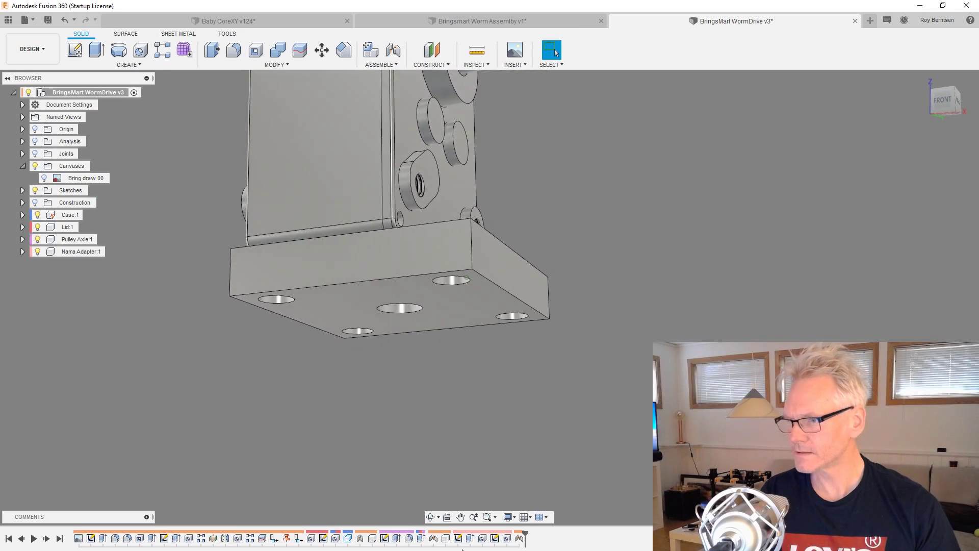
right_click(520, 538)
click(551, 480)
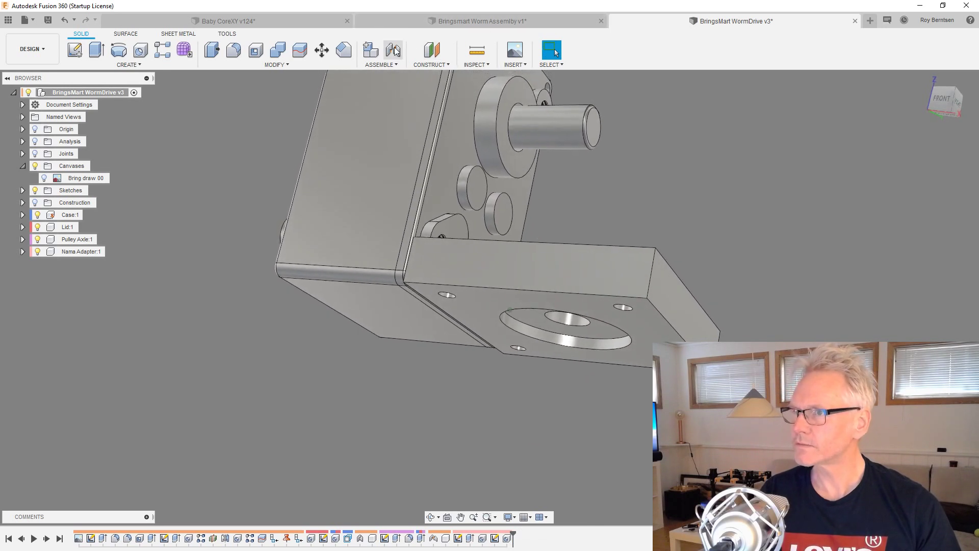
- Create a rigid joint between the edge midpoints of the adapter plate and the gearbox's underside, with a 2.5 mm Y offset
key(j)
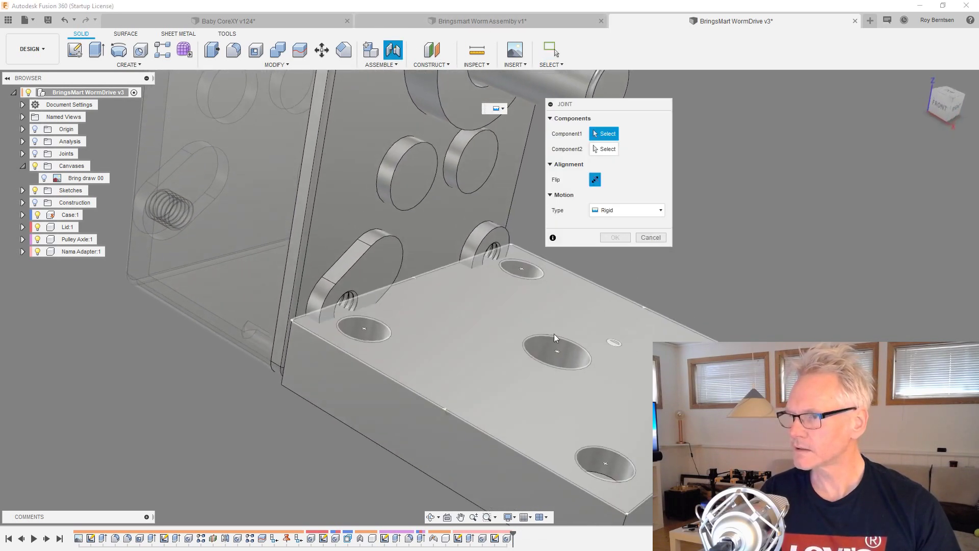
click(439, 298)
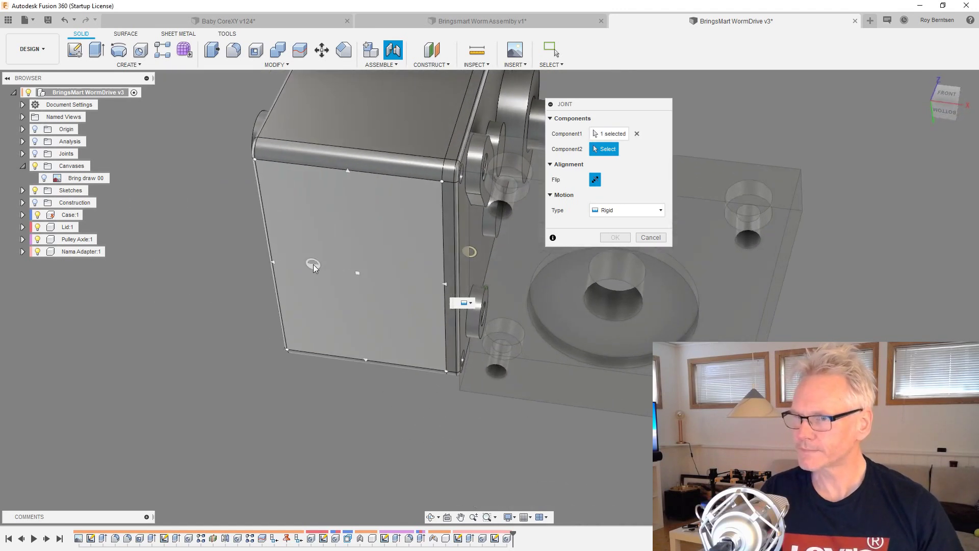
click(270, 262)
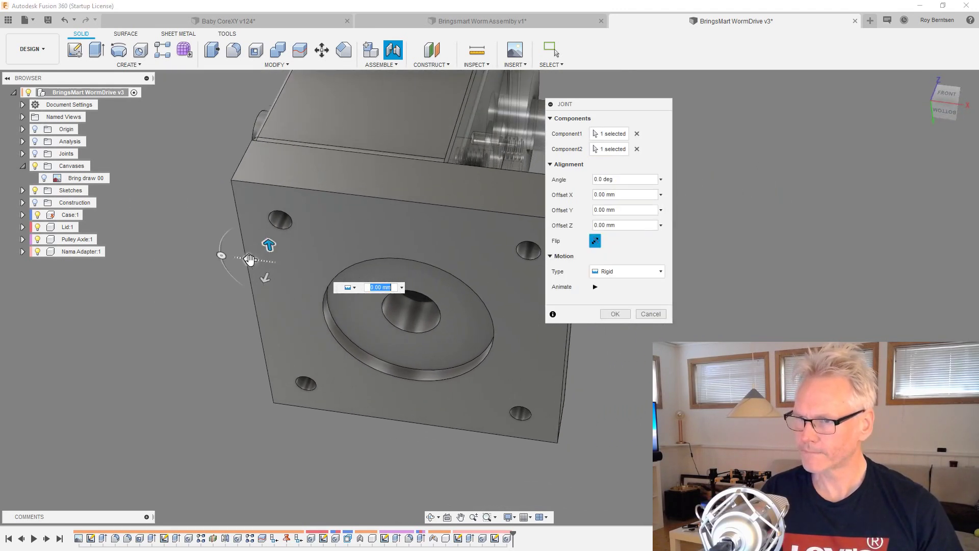
text(2,5)
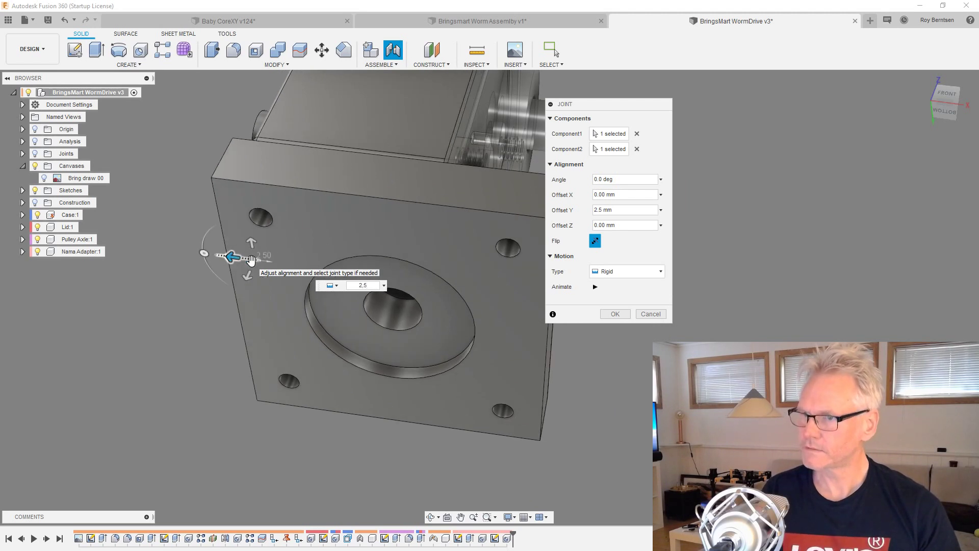
key(Return)
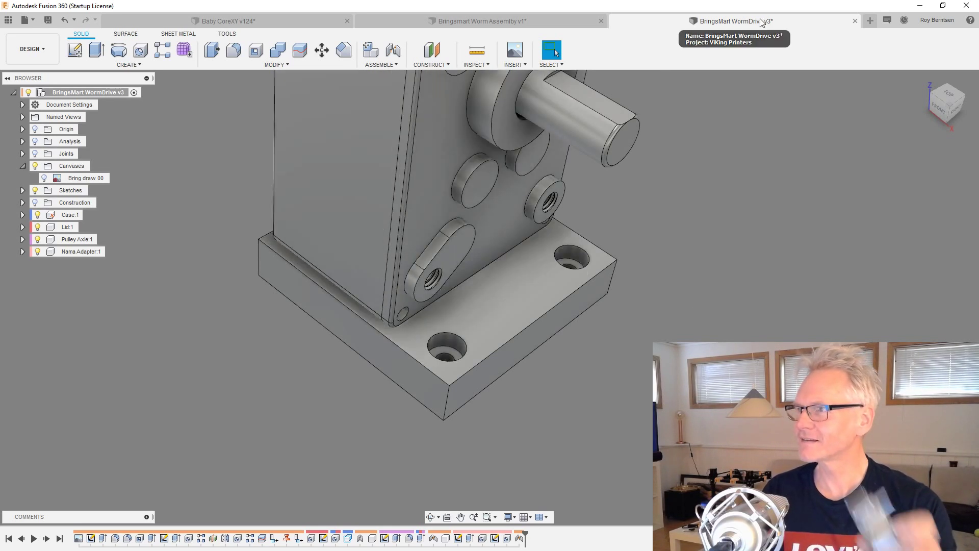
- Save and close the WormDrive design, and update the linked gearbox in the Bringsmart Worm Assembly to version 4
click(923, 80)
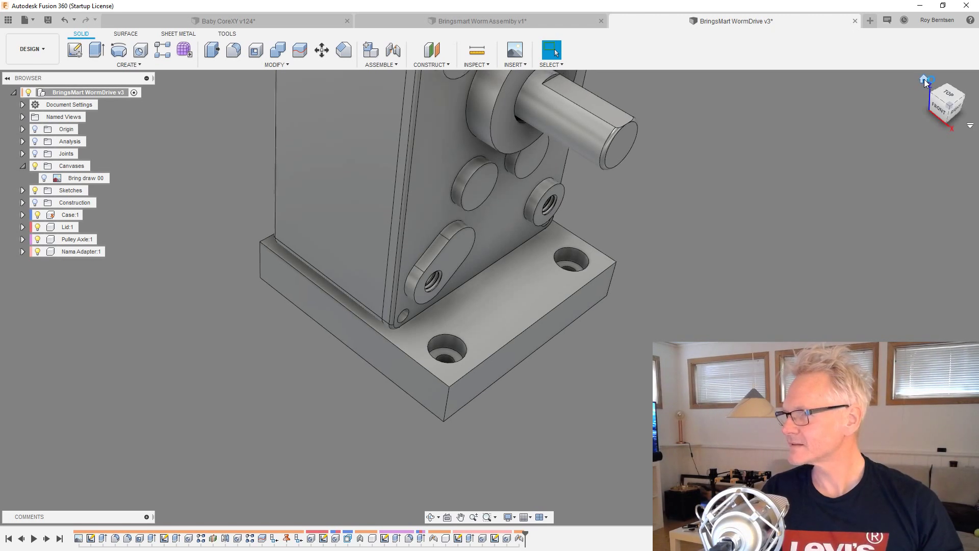
click(855, 22)
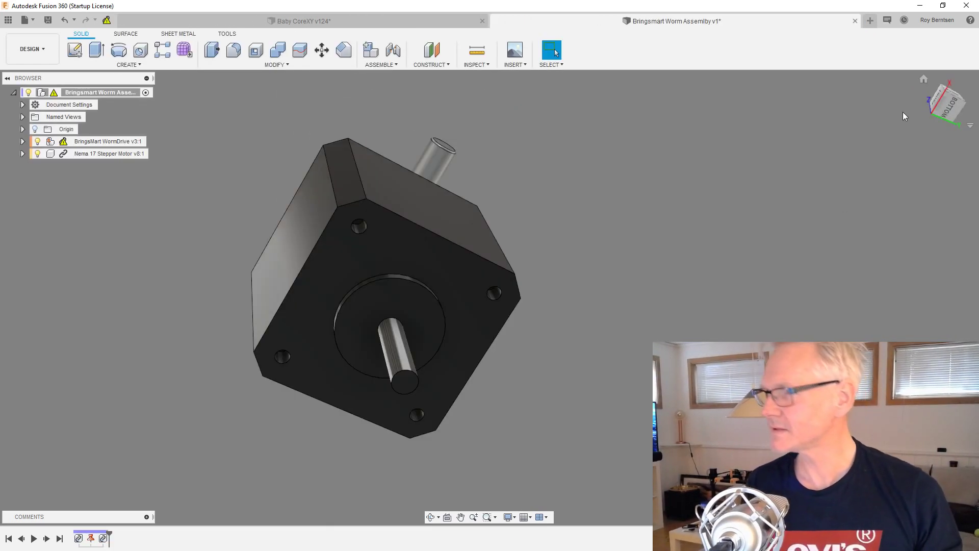
click(924, 79)
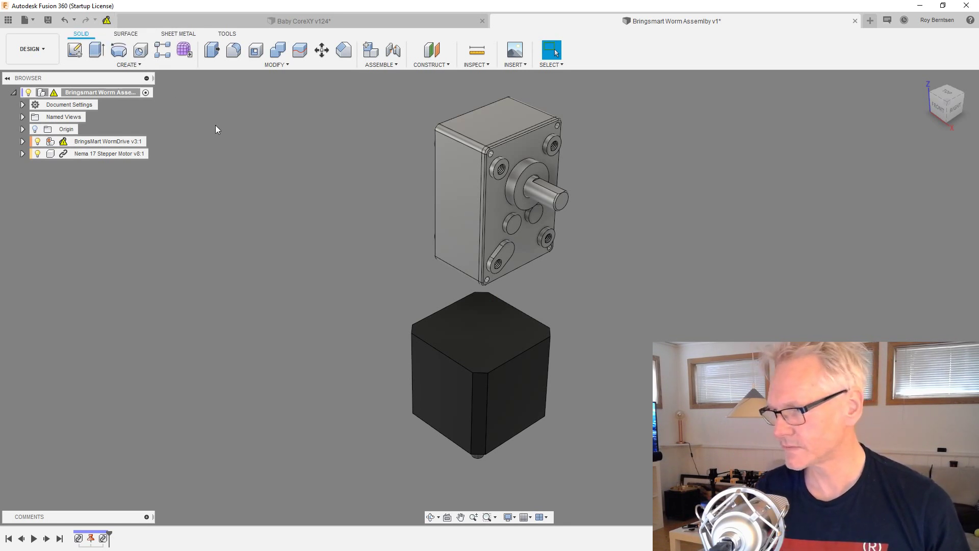
shift+middle_drag(673, 184, 463, 192)
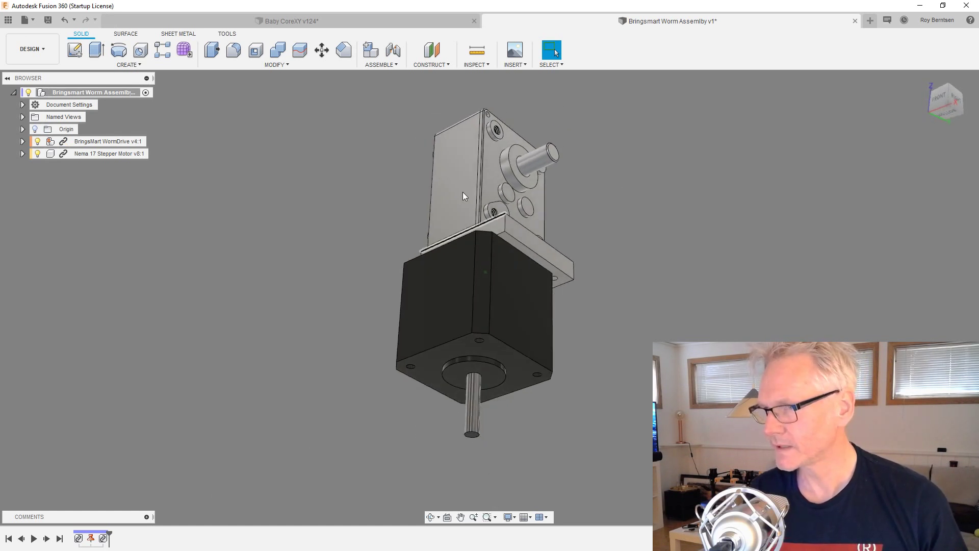
- Create a flipped rigid joint seating the Nema 17 stepper motor's round boss in the adapter plate's centre counterbore
click(392, 53)
shift+middle_drag(476, 350, 461, 222)
click(339, 325)
click(461, 223)
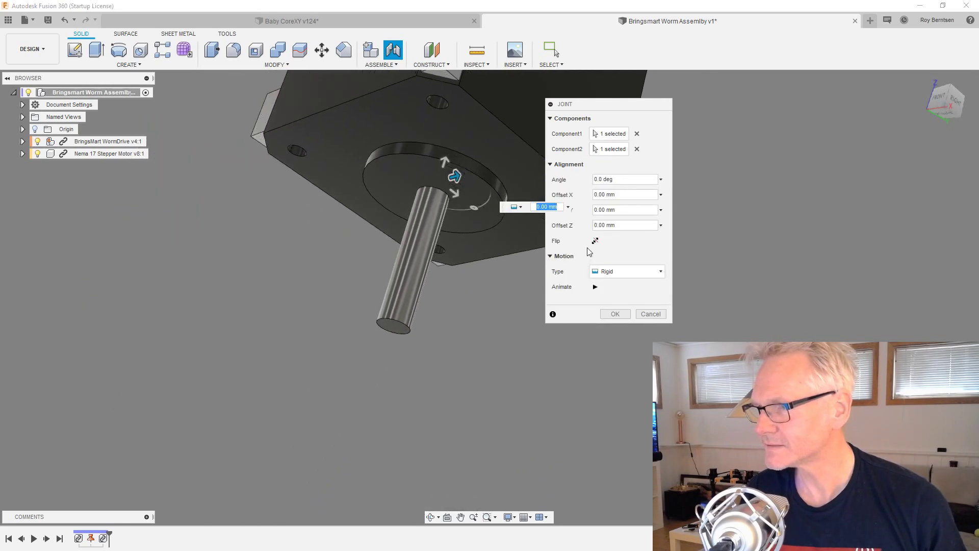
click(595, 242)
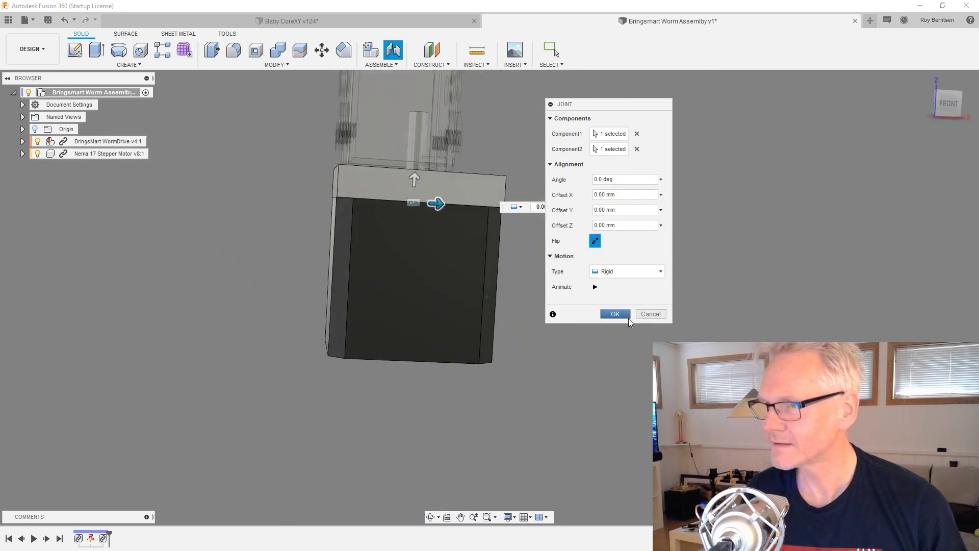
click(620, 314)
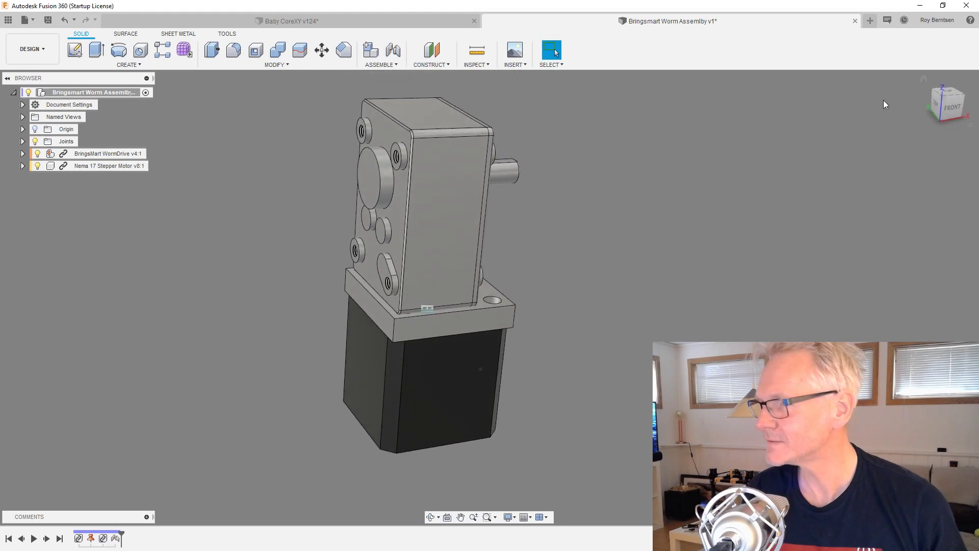
- Restore the home view and hide the assembly's joints
click(923, 80)
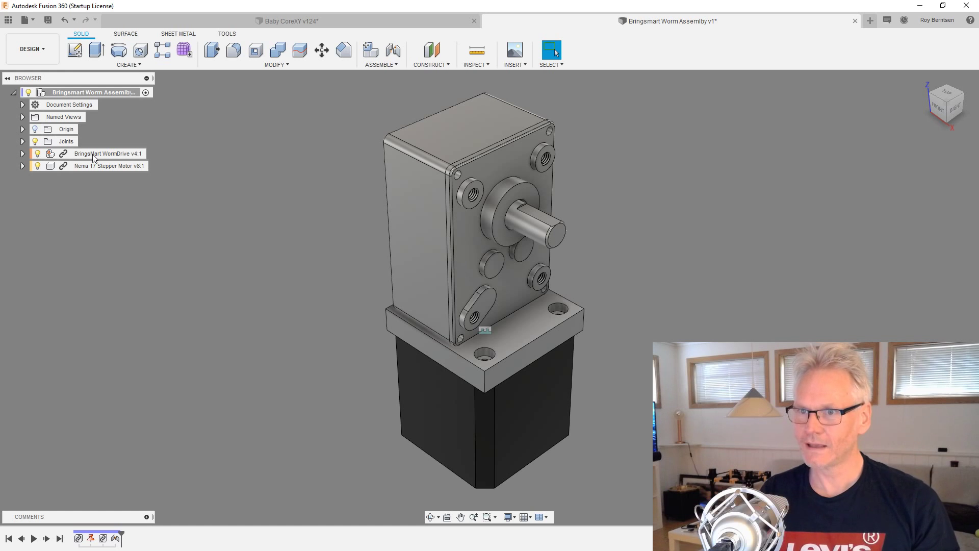
click(43, 153)
key(Escape)
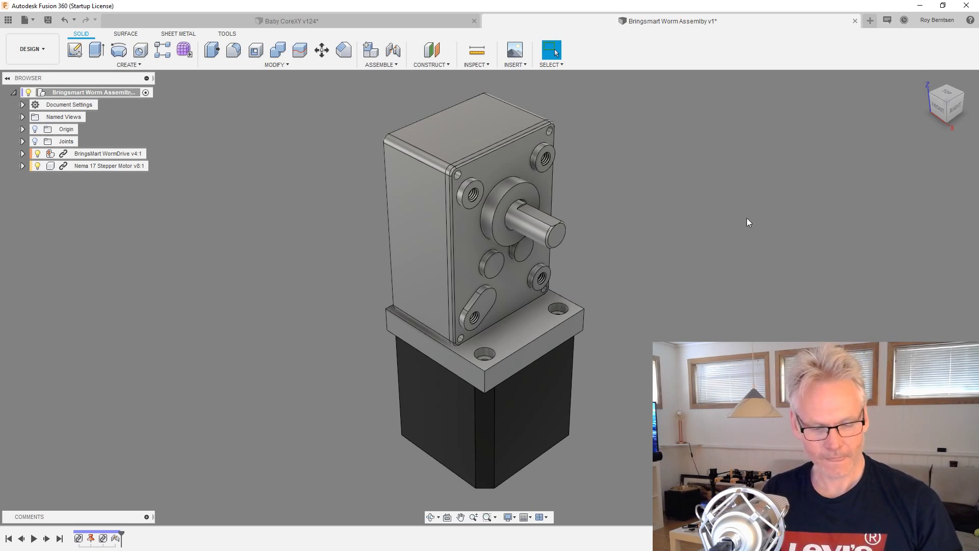
- Open the linked BringsMart WormDrive component as its own design from the assembly
key(a)
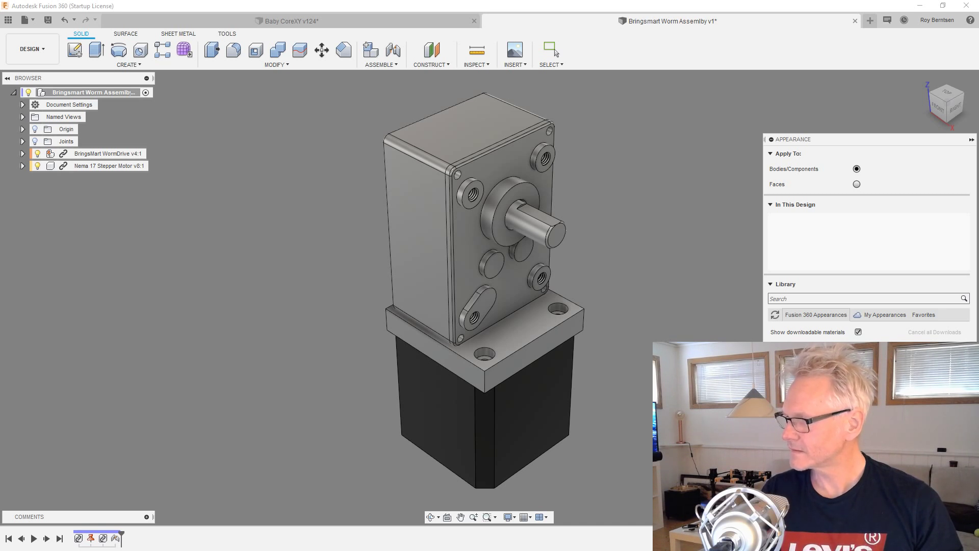
key(Escape)
right_click(114, 154)
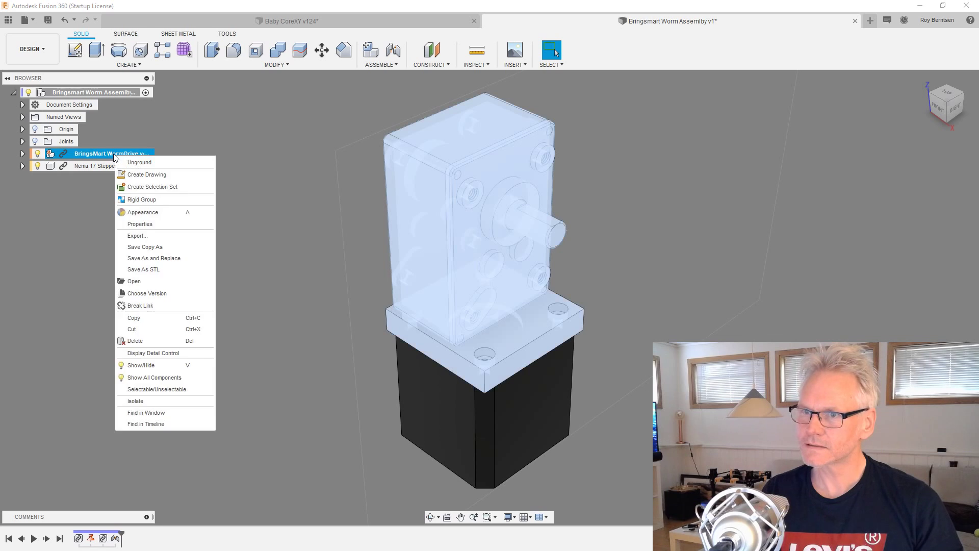
click(143, 285)
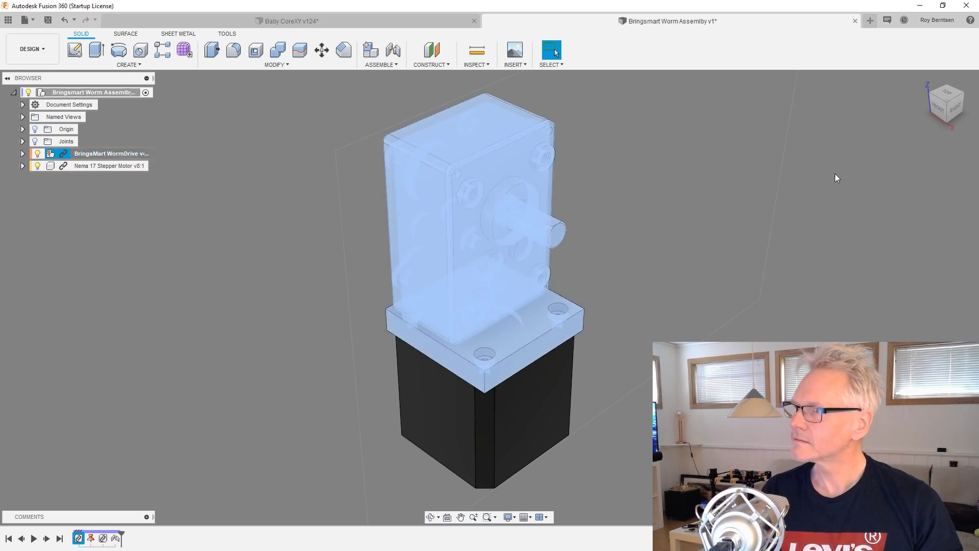
- Apply a dark metallic appearance to the WormDrive's pulley axle body
scroll(821, 179, down, 2)
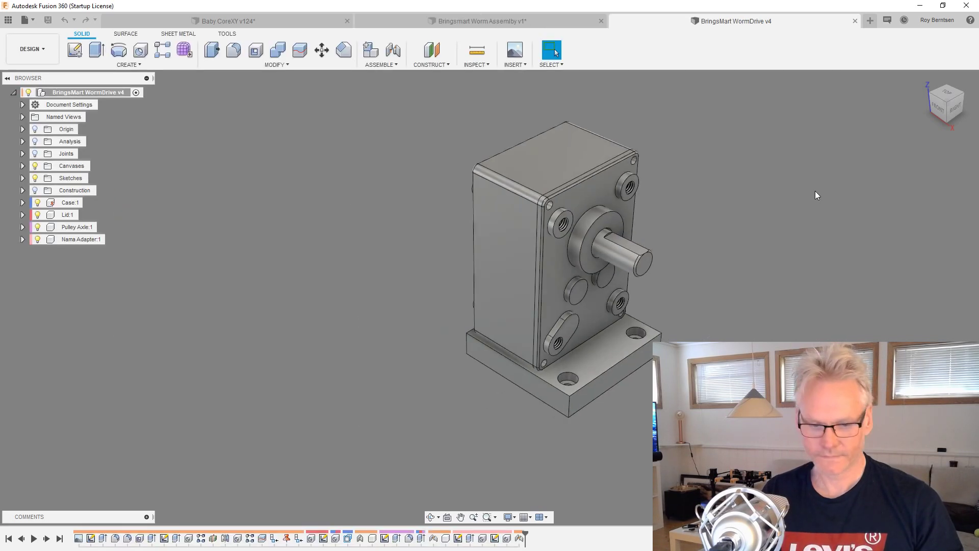
key(a)
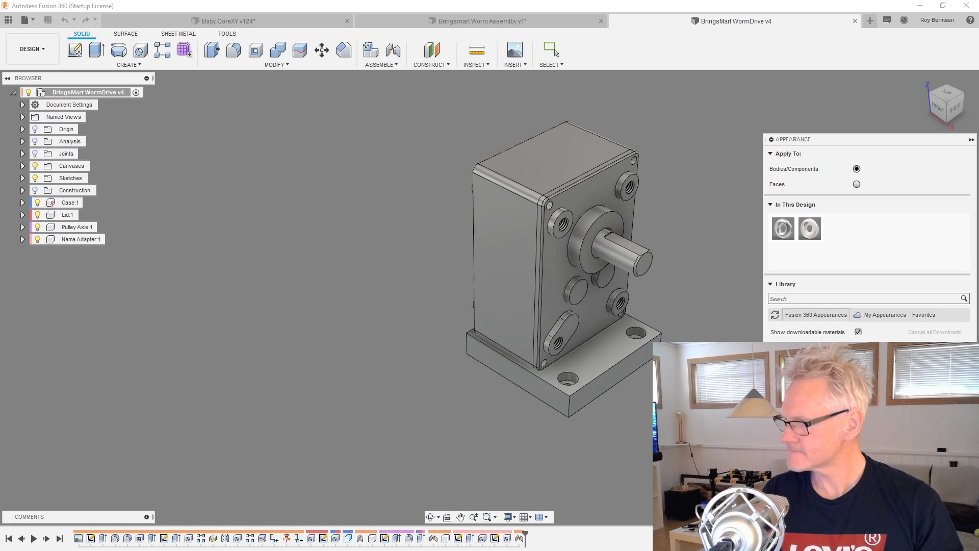
drag(658, 277, 650, 268)
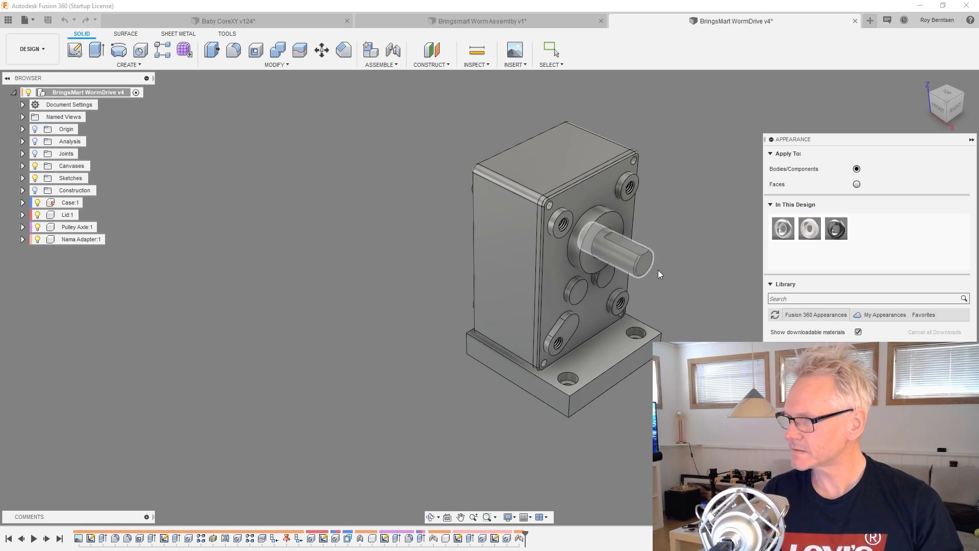
key(Escape)
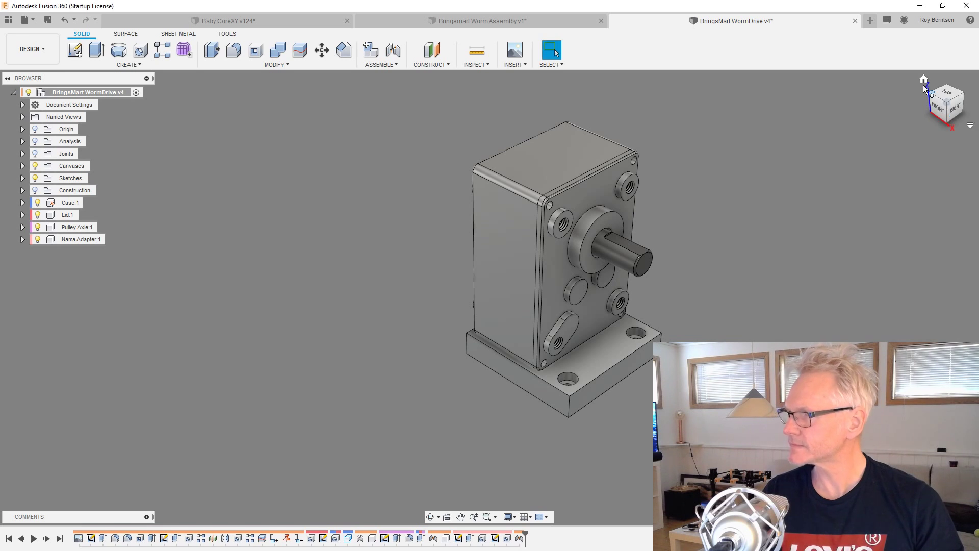
- Save and close the WormDrive design from its home view, and close the McMaster-Carr web page
click(924, 81)
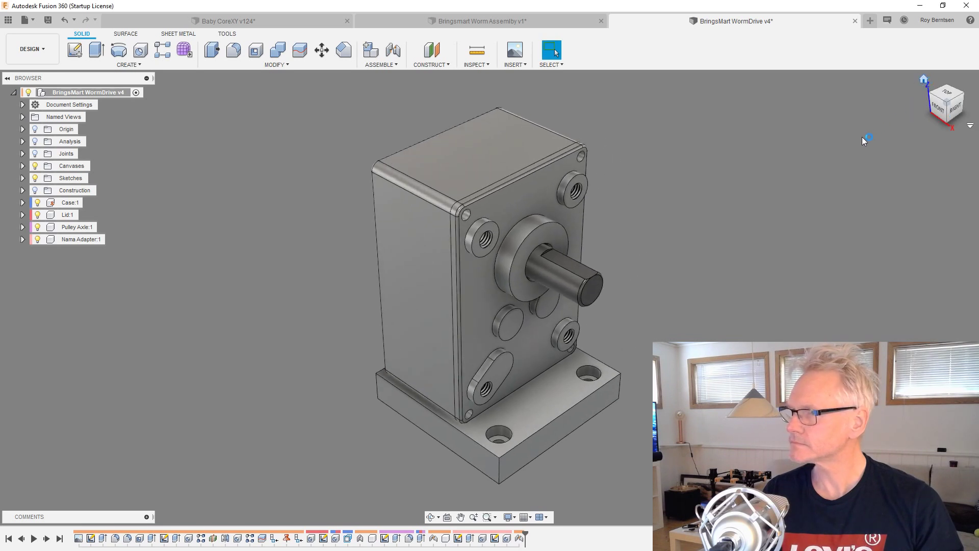
click(855, 21)
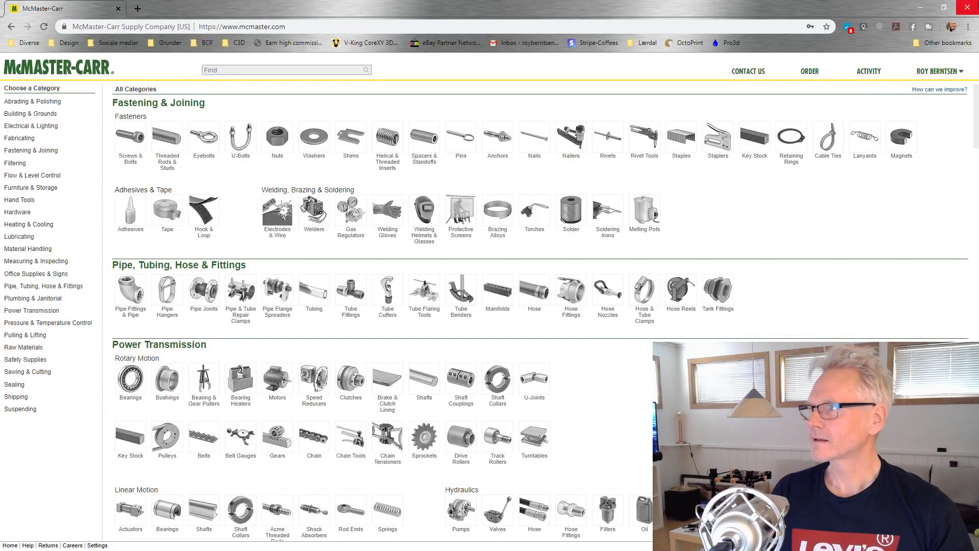
click(974, 7)
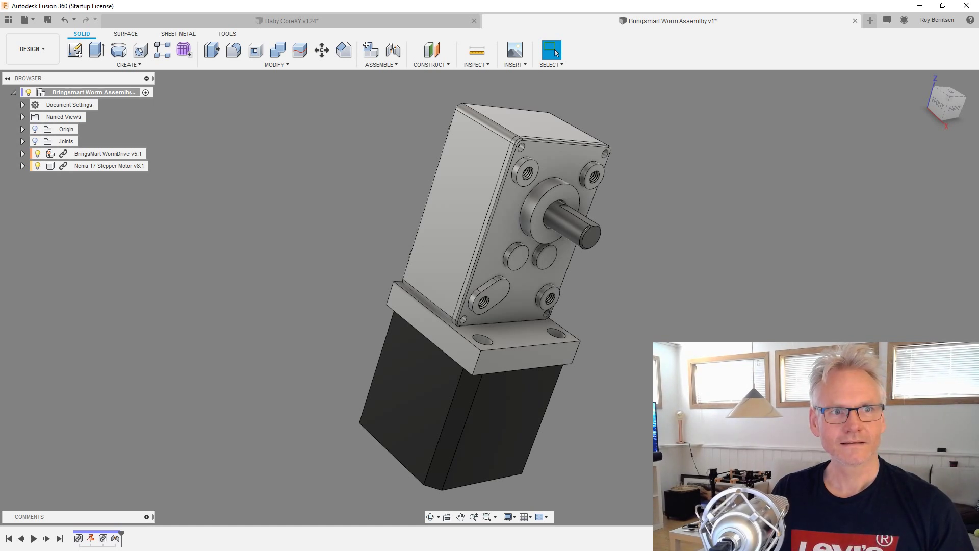
- Preview the worm assembly in the Render workspace and return to the Design workspace
click(41, 51)
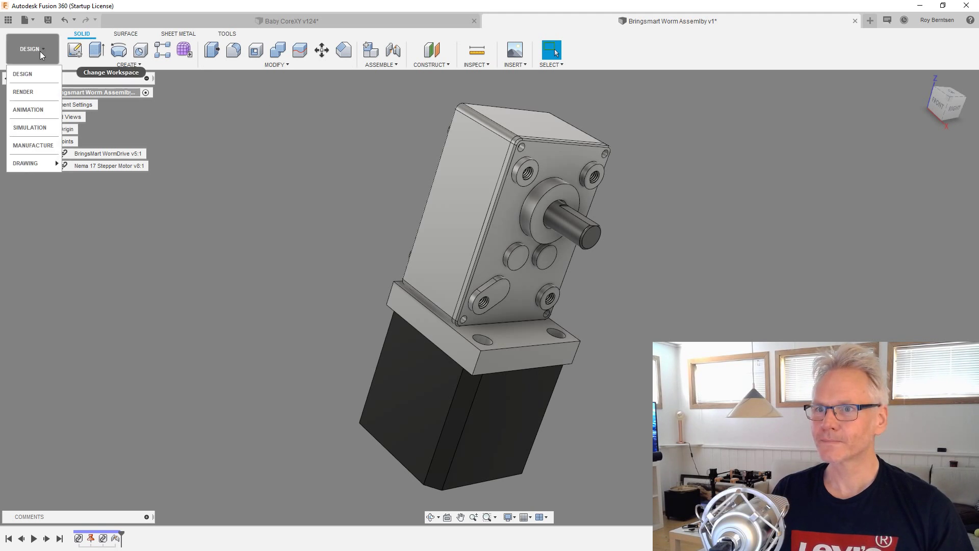
click(23, 92)
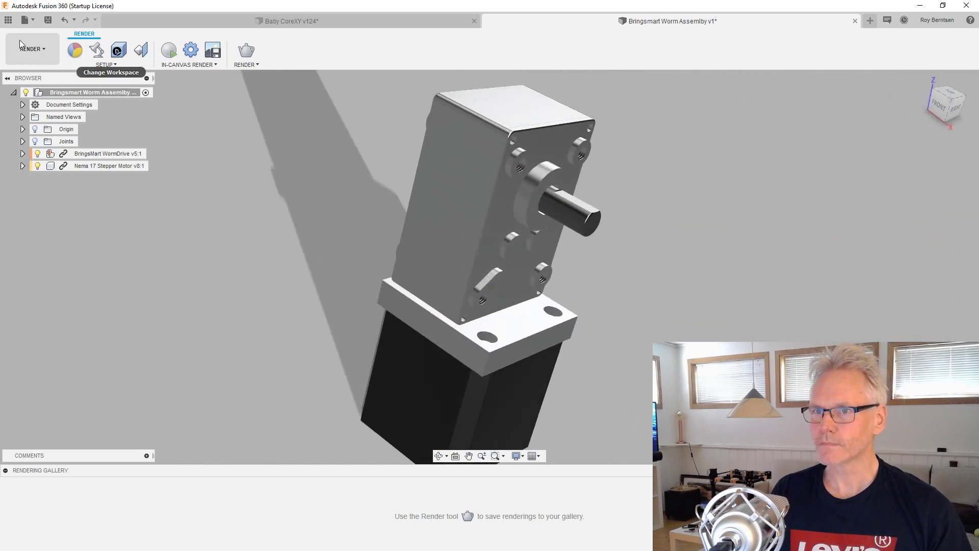
click(23, 45)
click(23, 75)
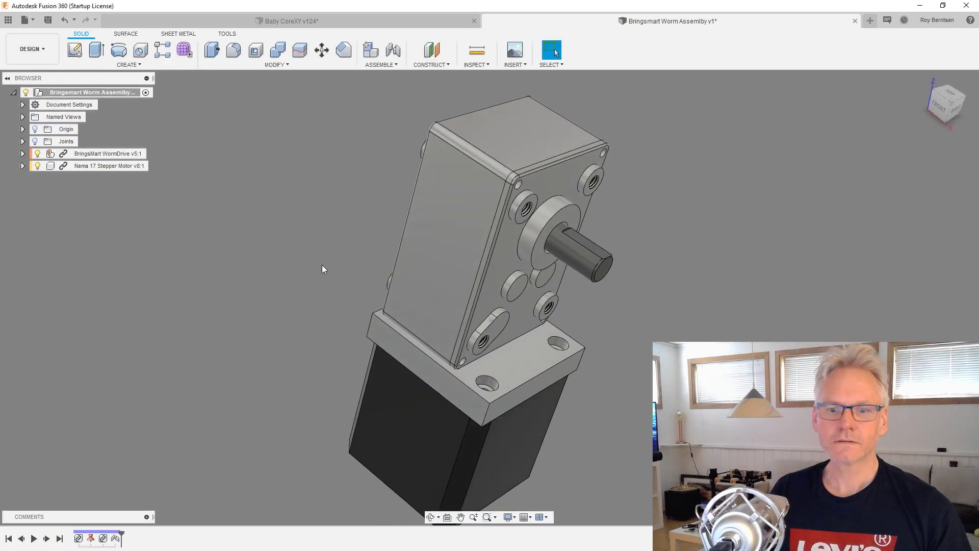